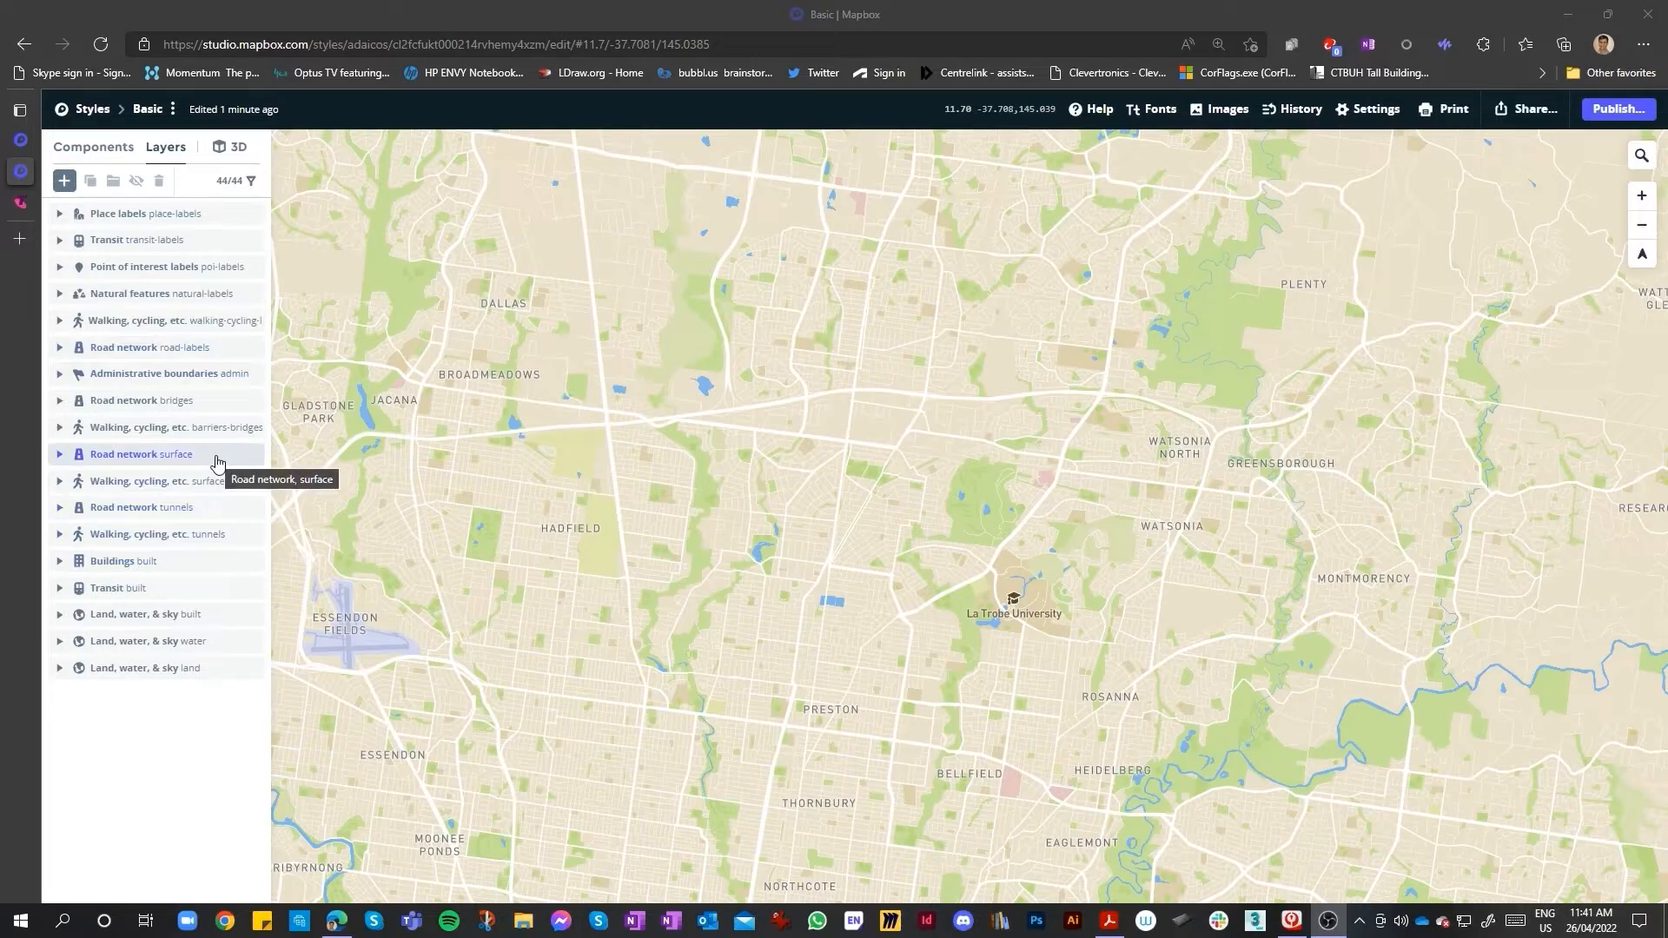
- Inspect the road features behind the Road network surface layer in the data view, close up around the Metropolitan Ring Rd
left_click(169, 457)
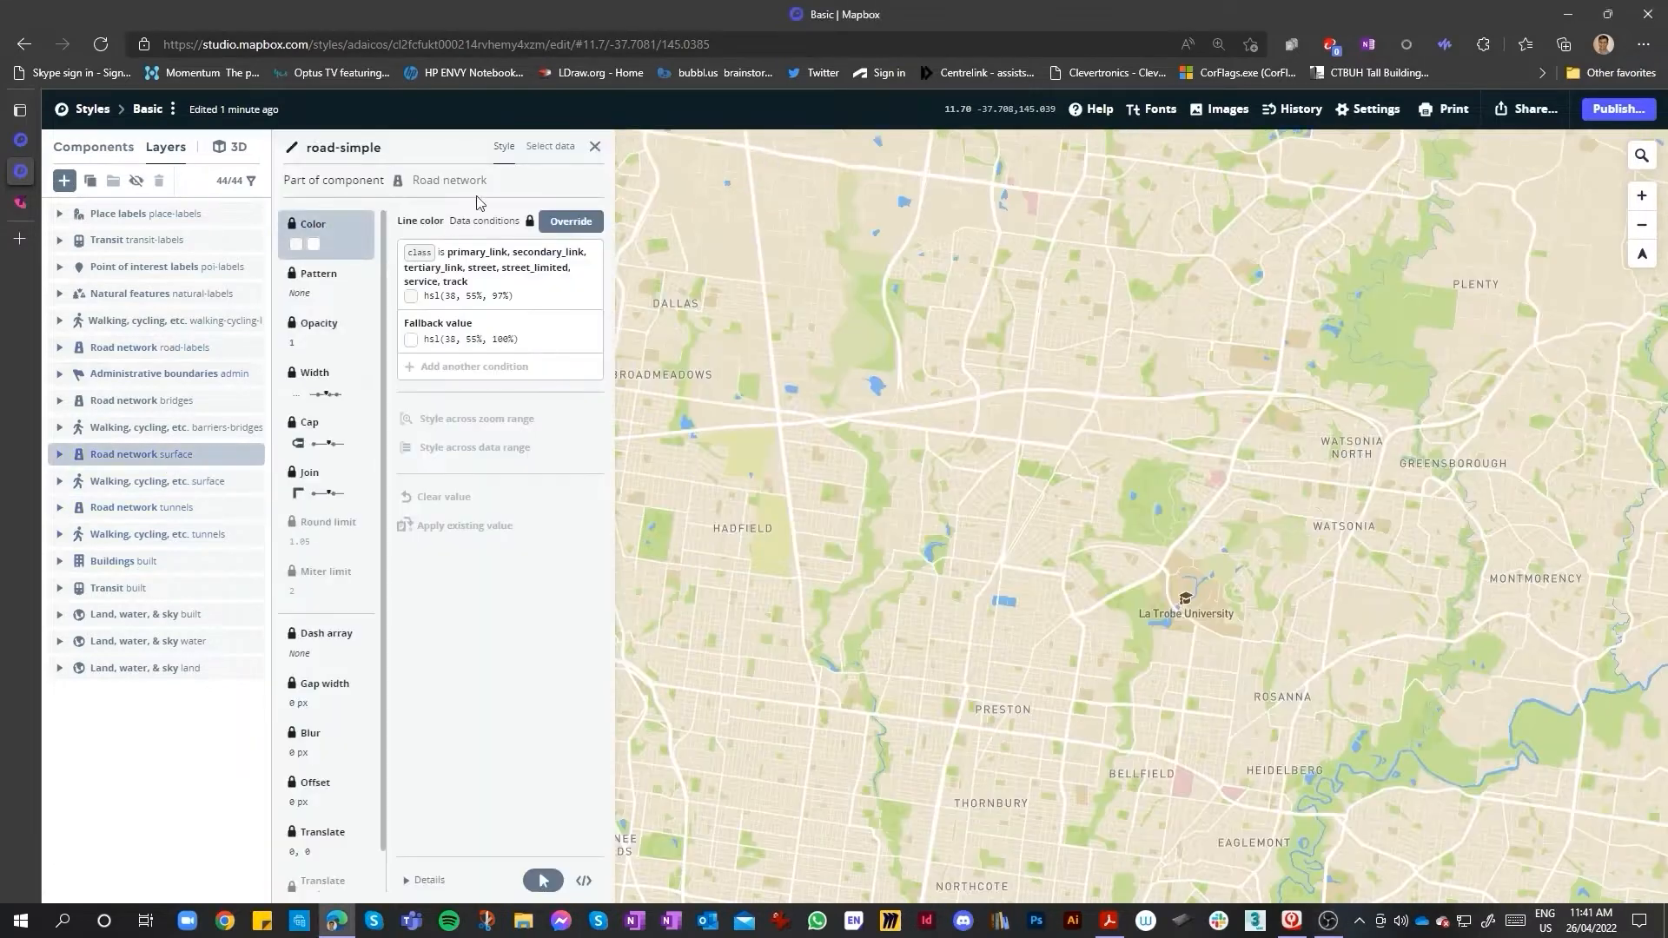
left_click(550, 150)
scroll(886, 413, "up", 5)
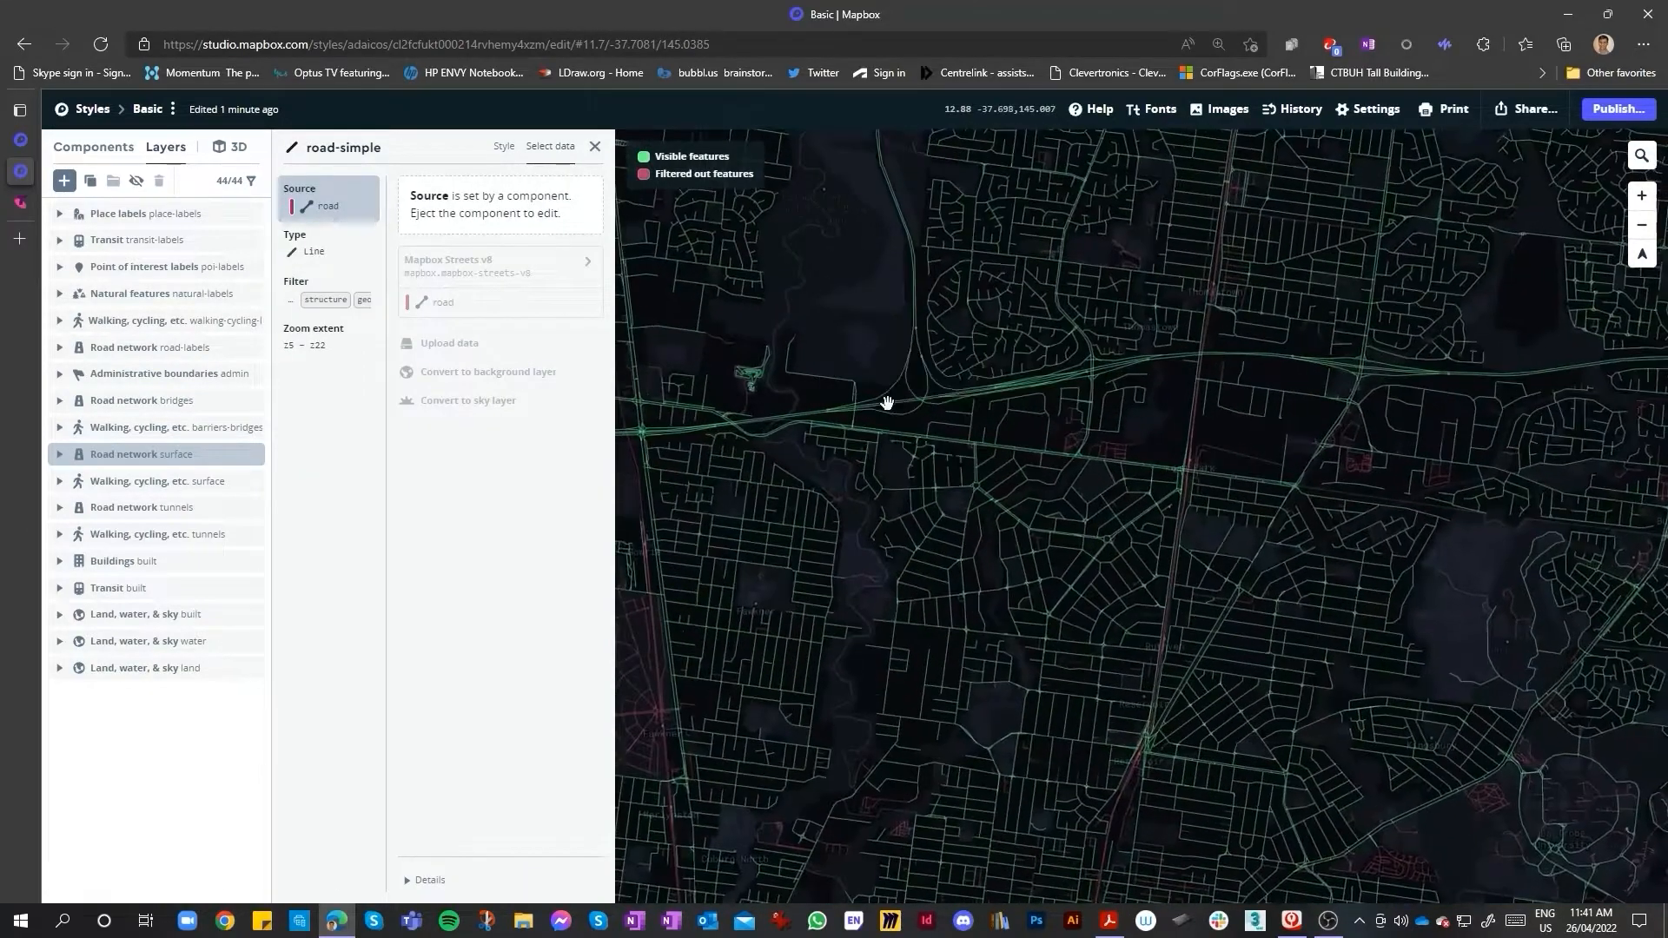
scroll(886, 402, "up", 10)
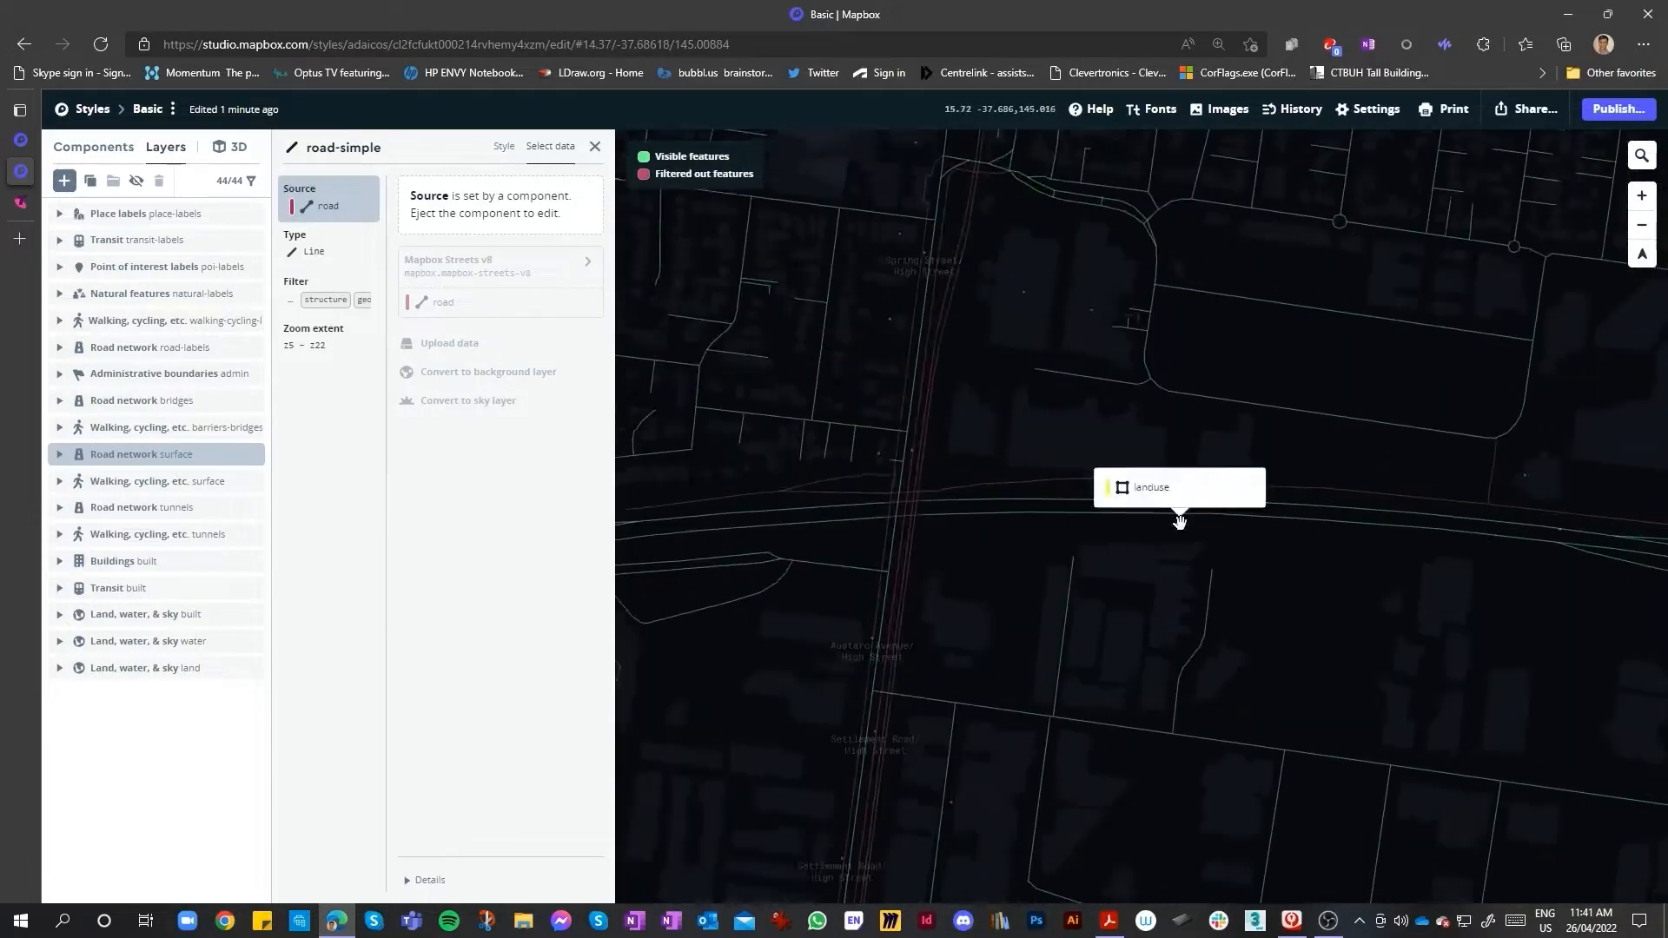
scroll(1179, 522, "up", 2)
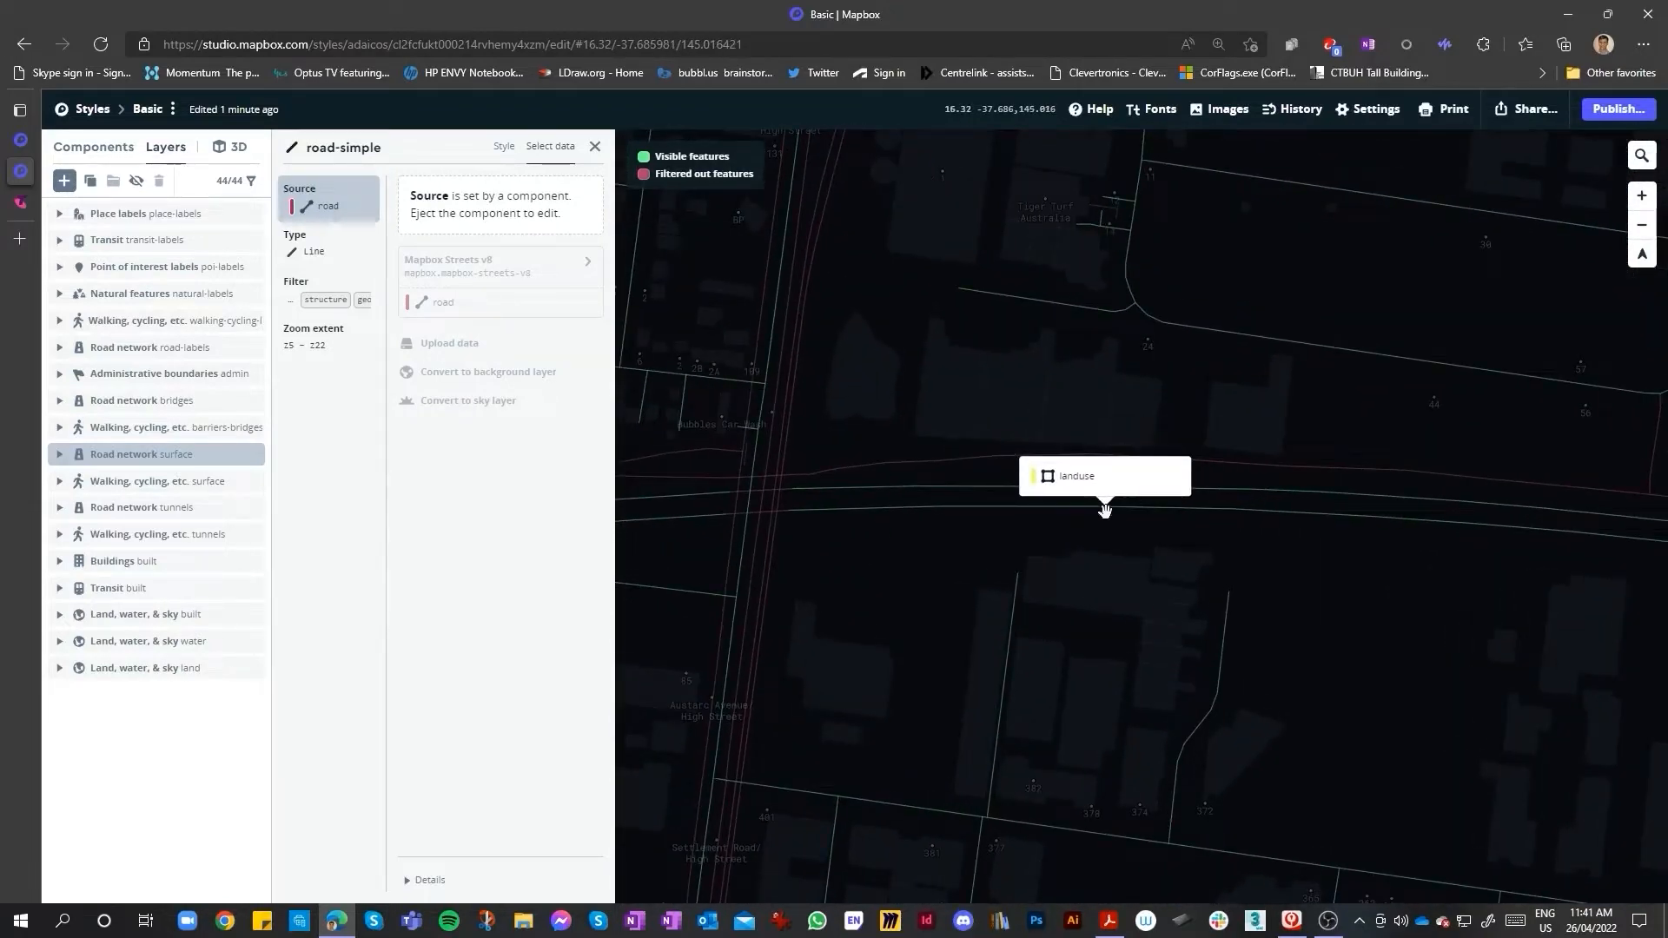
left_click(1013, 487)
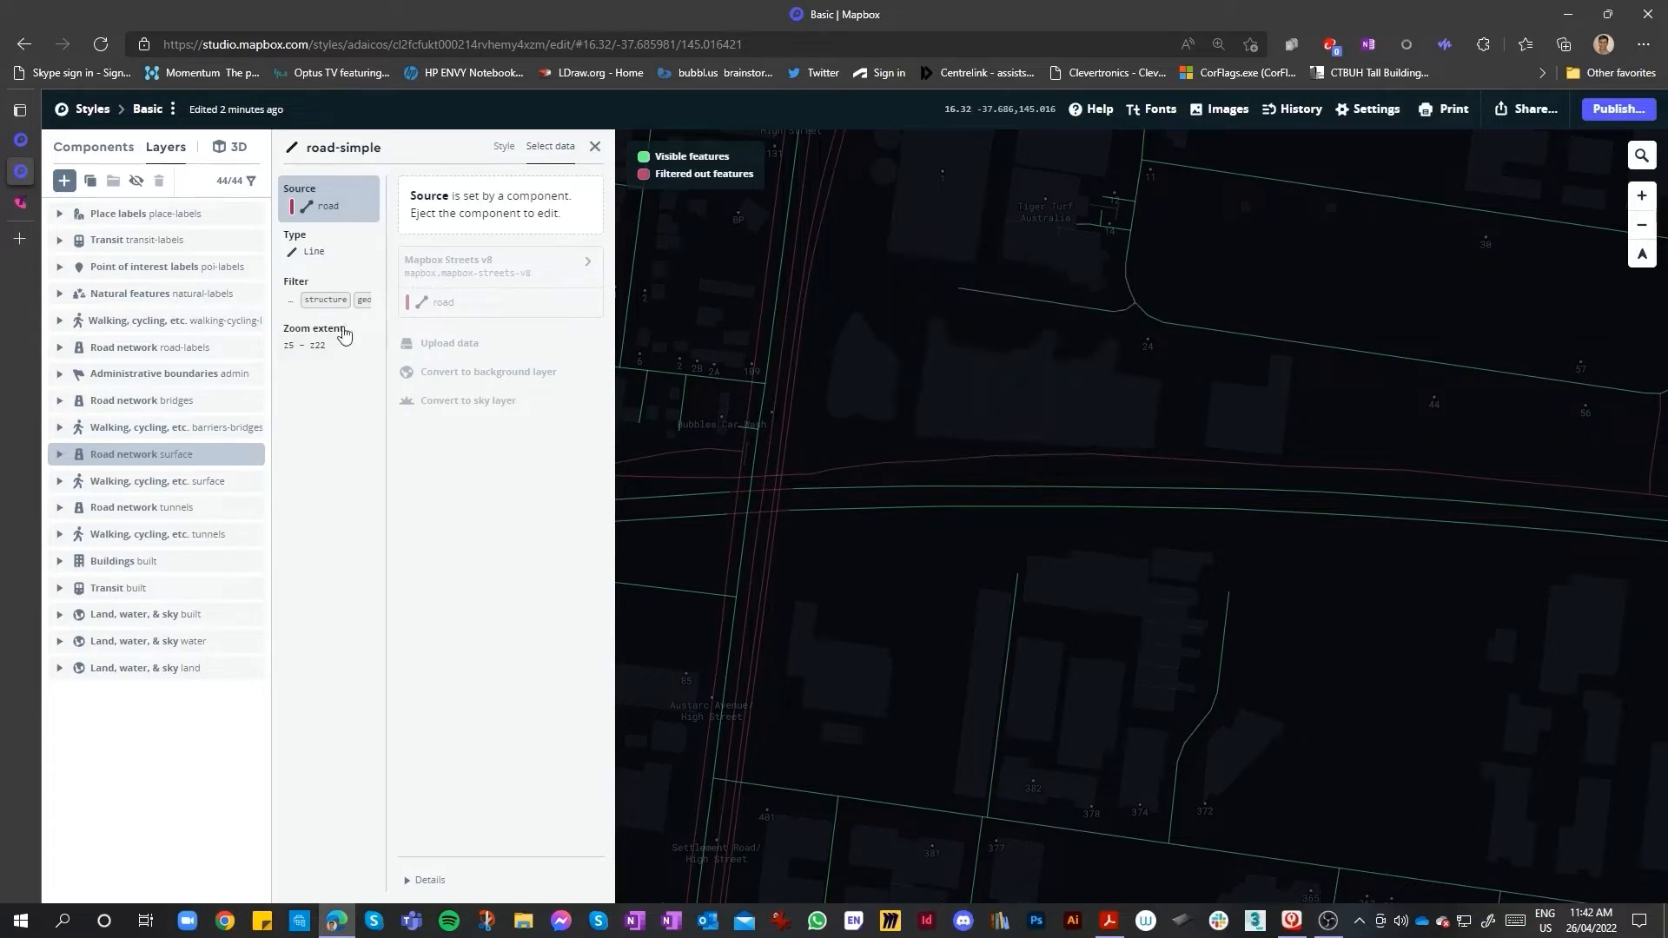
- Override the road-simple line color and remove street, secondary_link, tertiary_link, track, service, primary_link and street_limited from its class condition
left_click(503, 148)
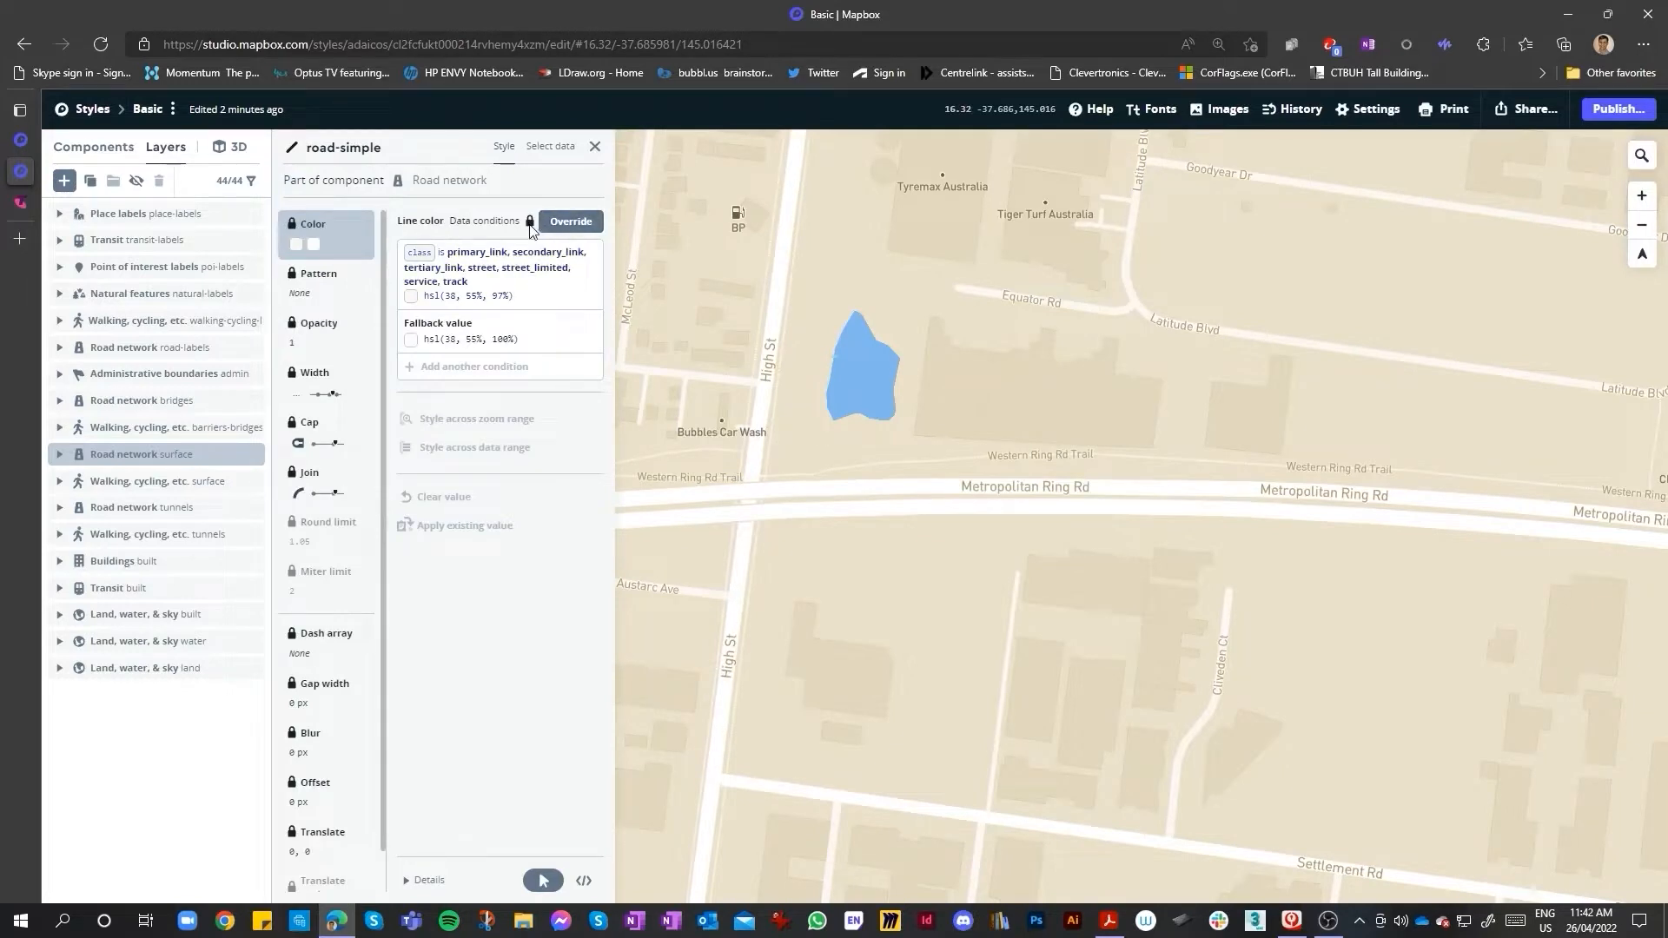
left_click(582, 227)
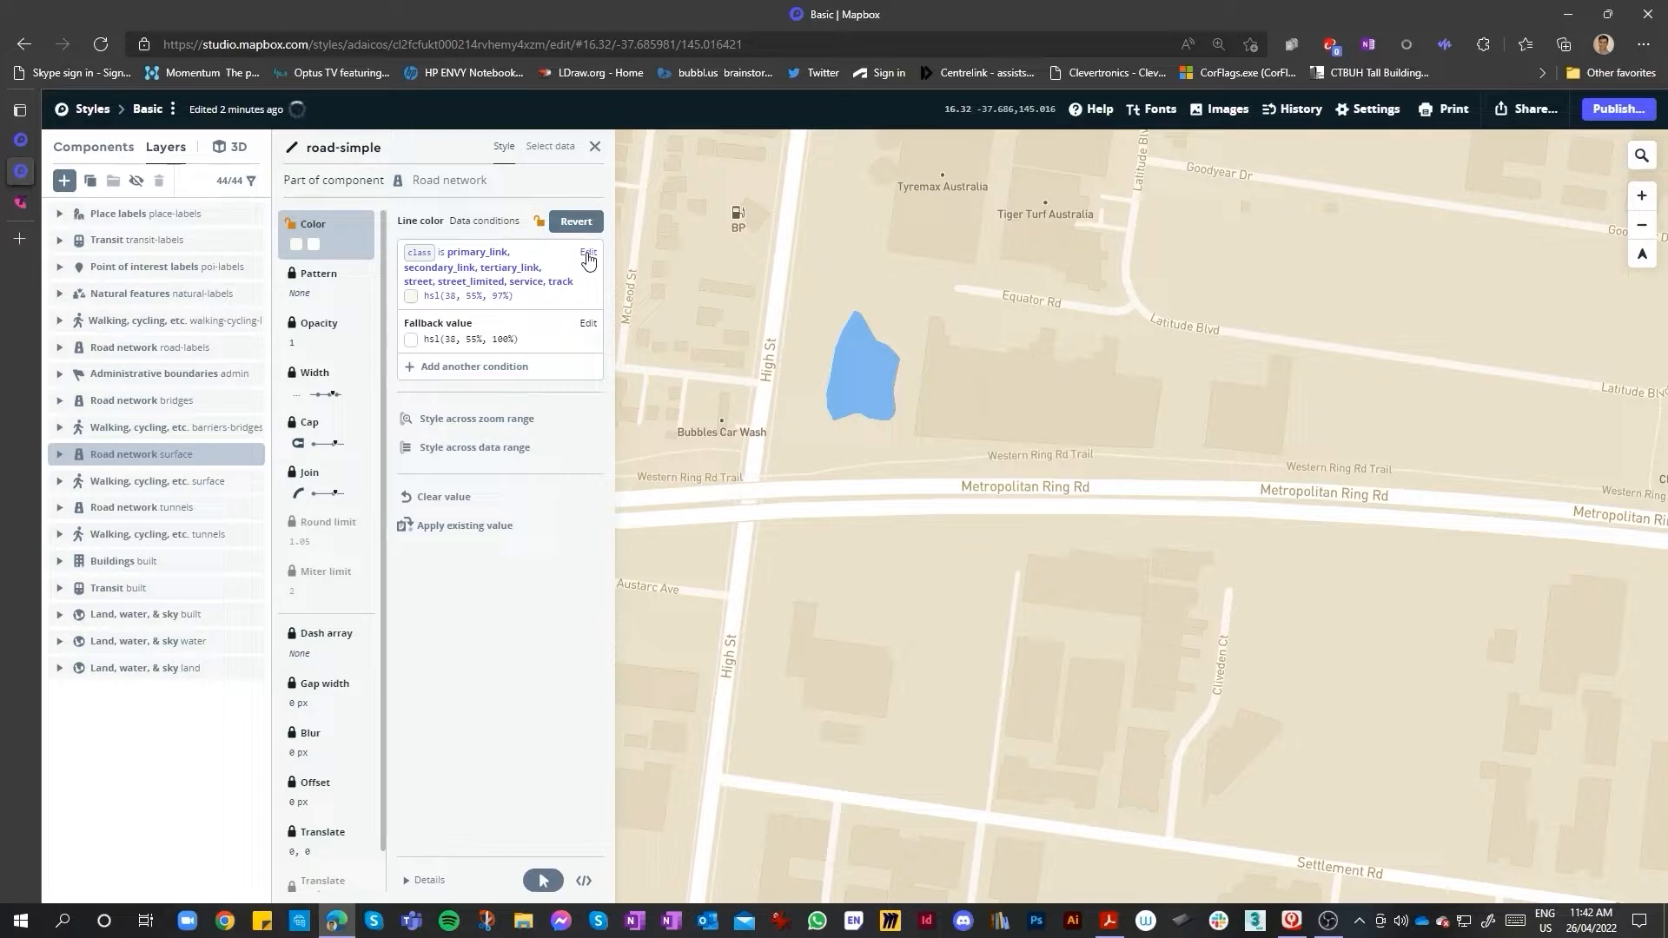
left_click(588, 254)
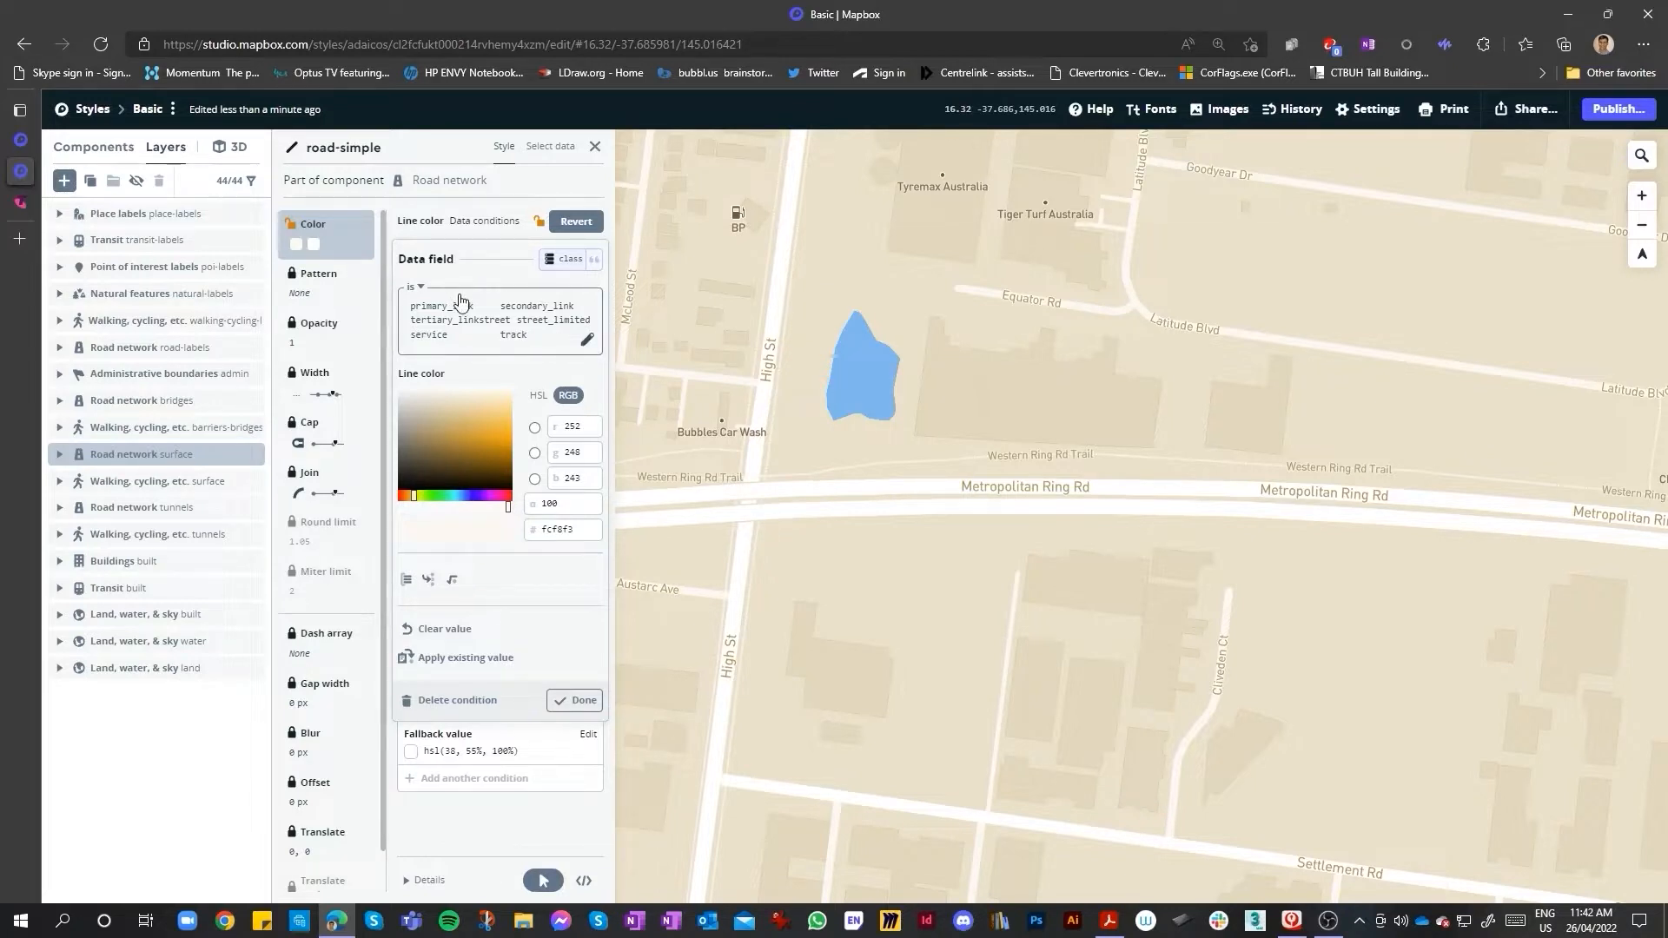
left_click(588, 342)
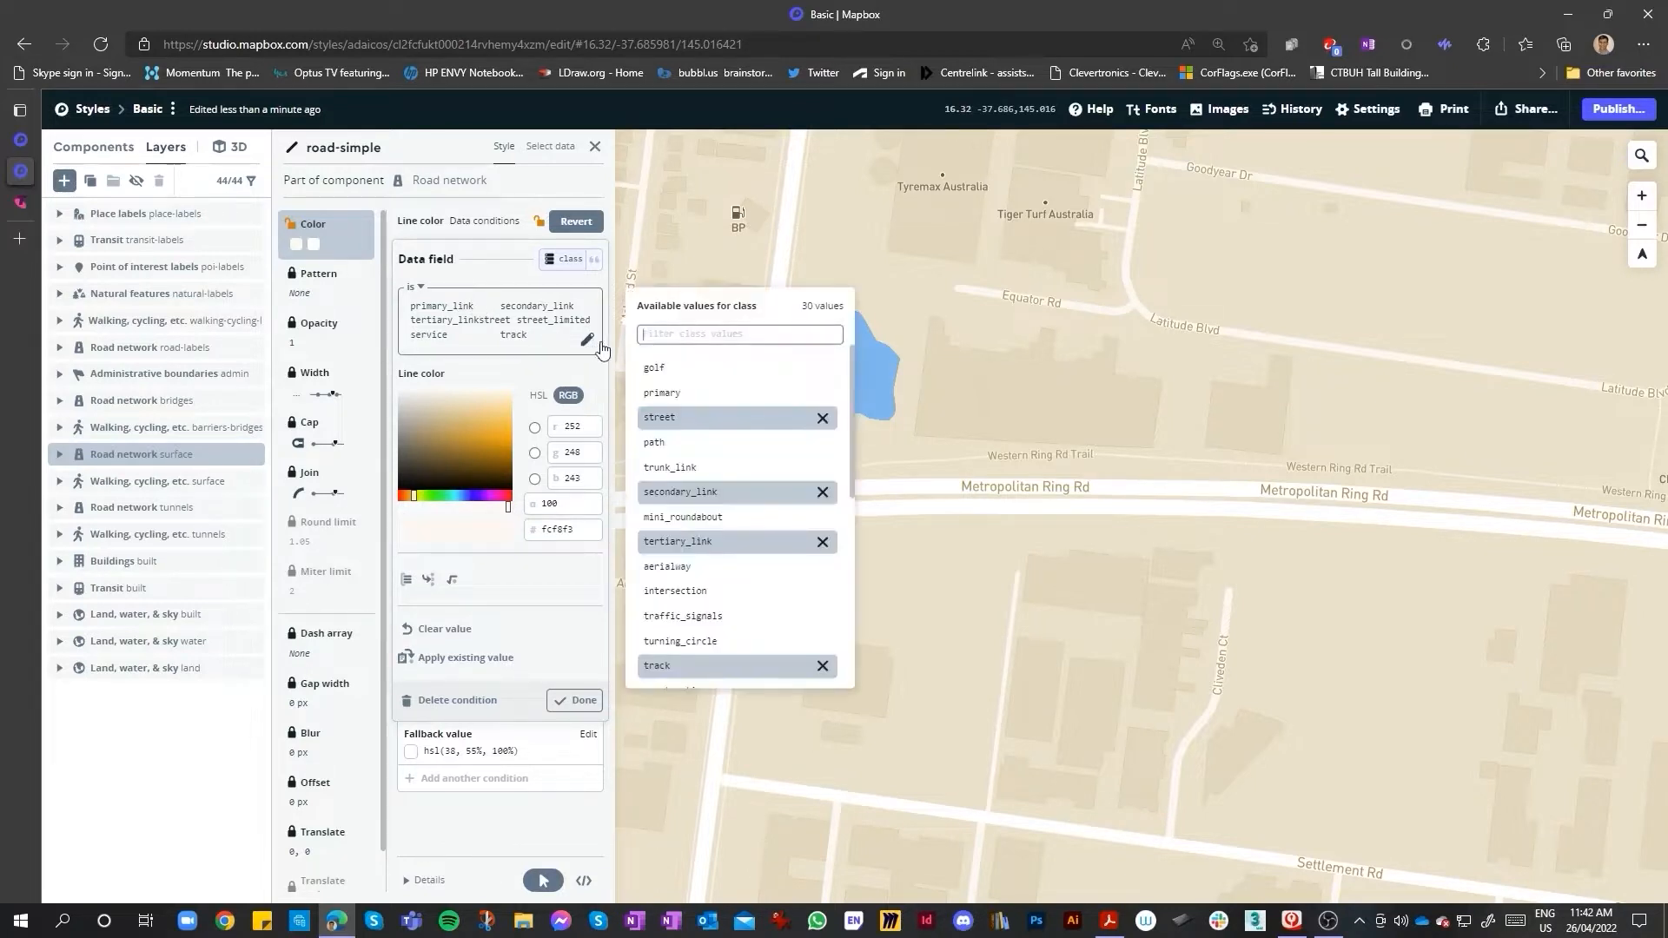
left_click(822, 420)
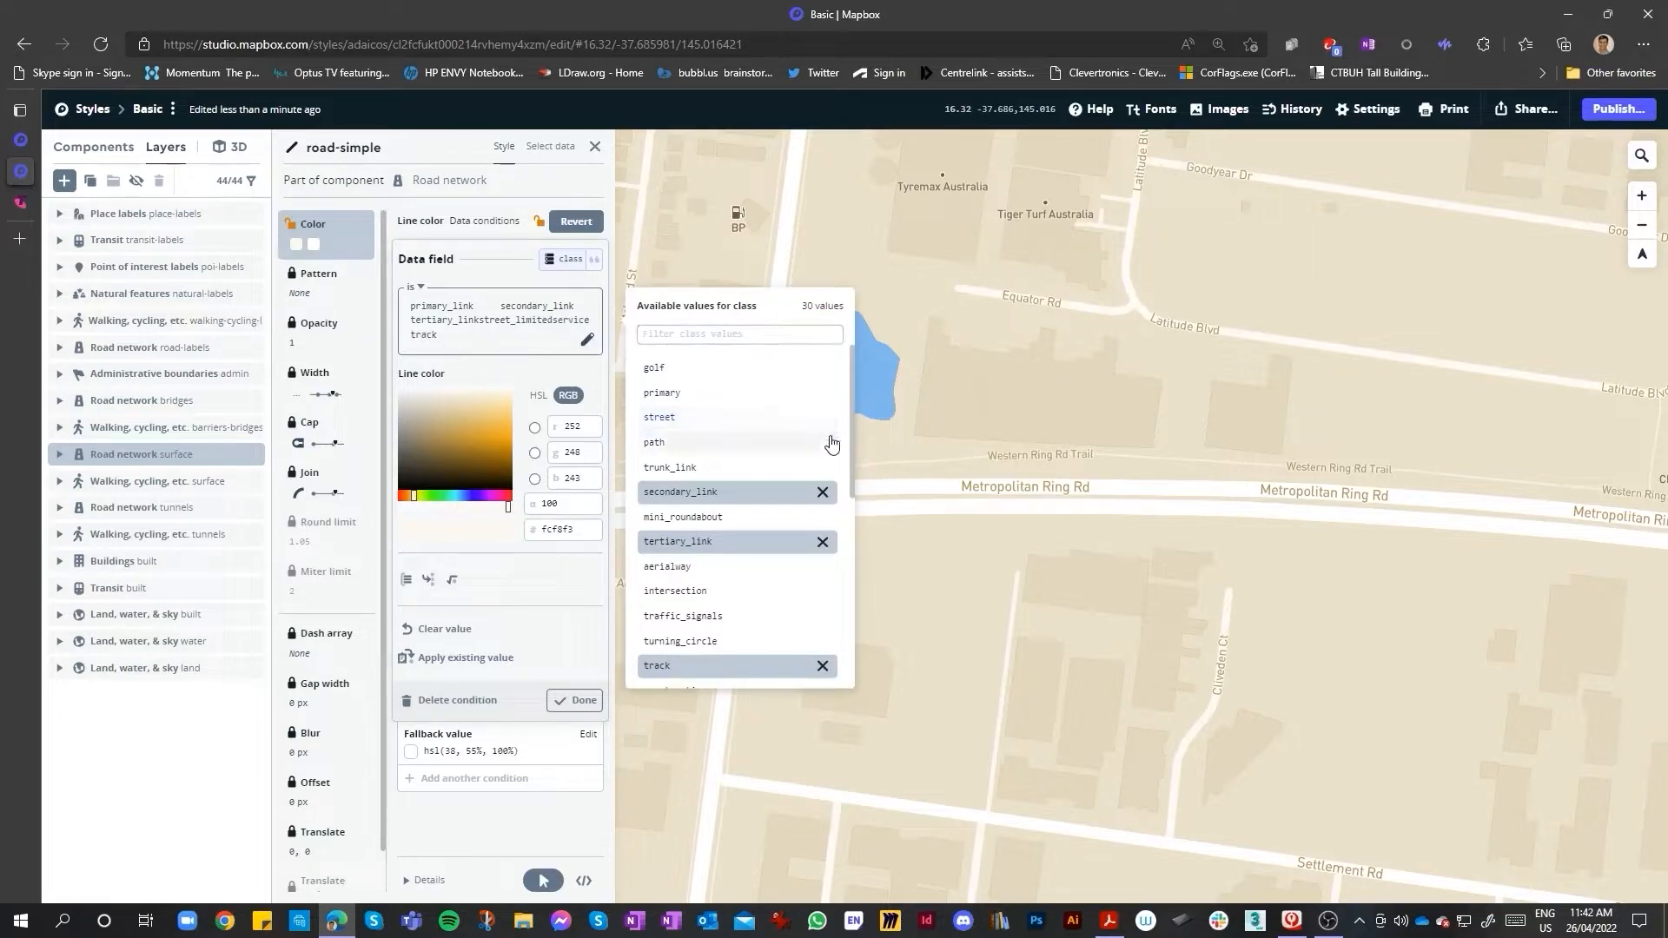
left_click(823, 492)
left_click(822, 541)
scroll(825, 555, "down", 1)
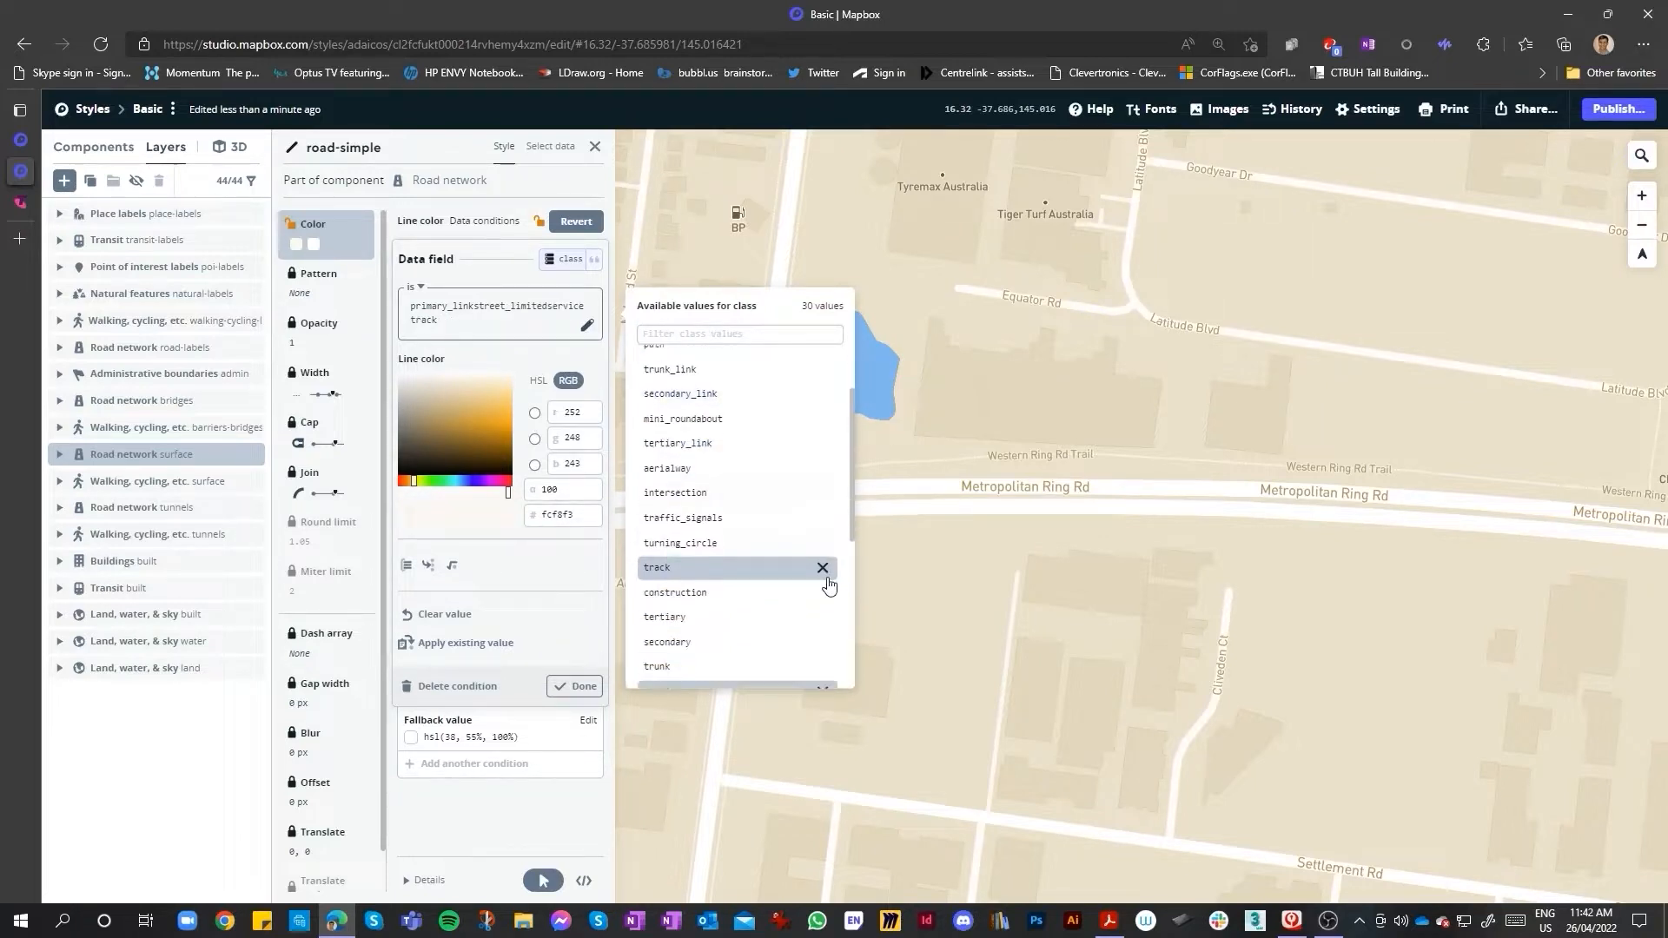
left_click(823, 564)
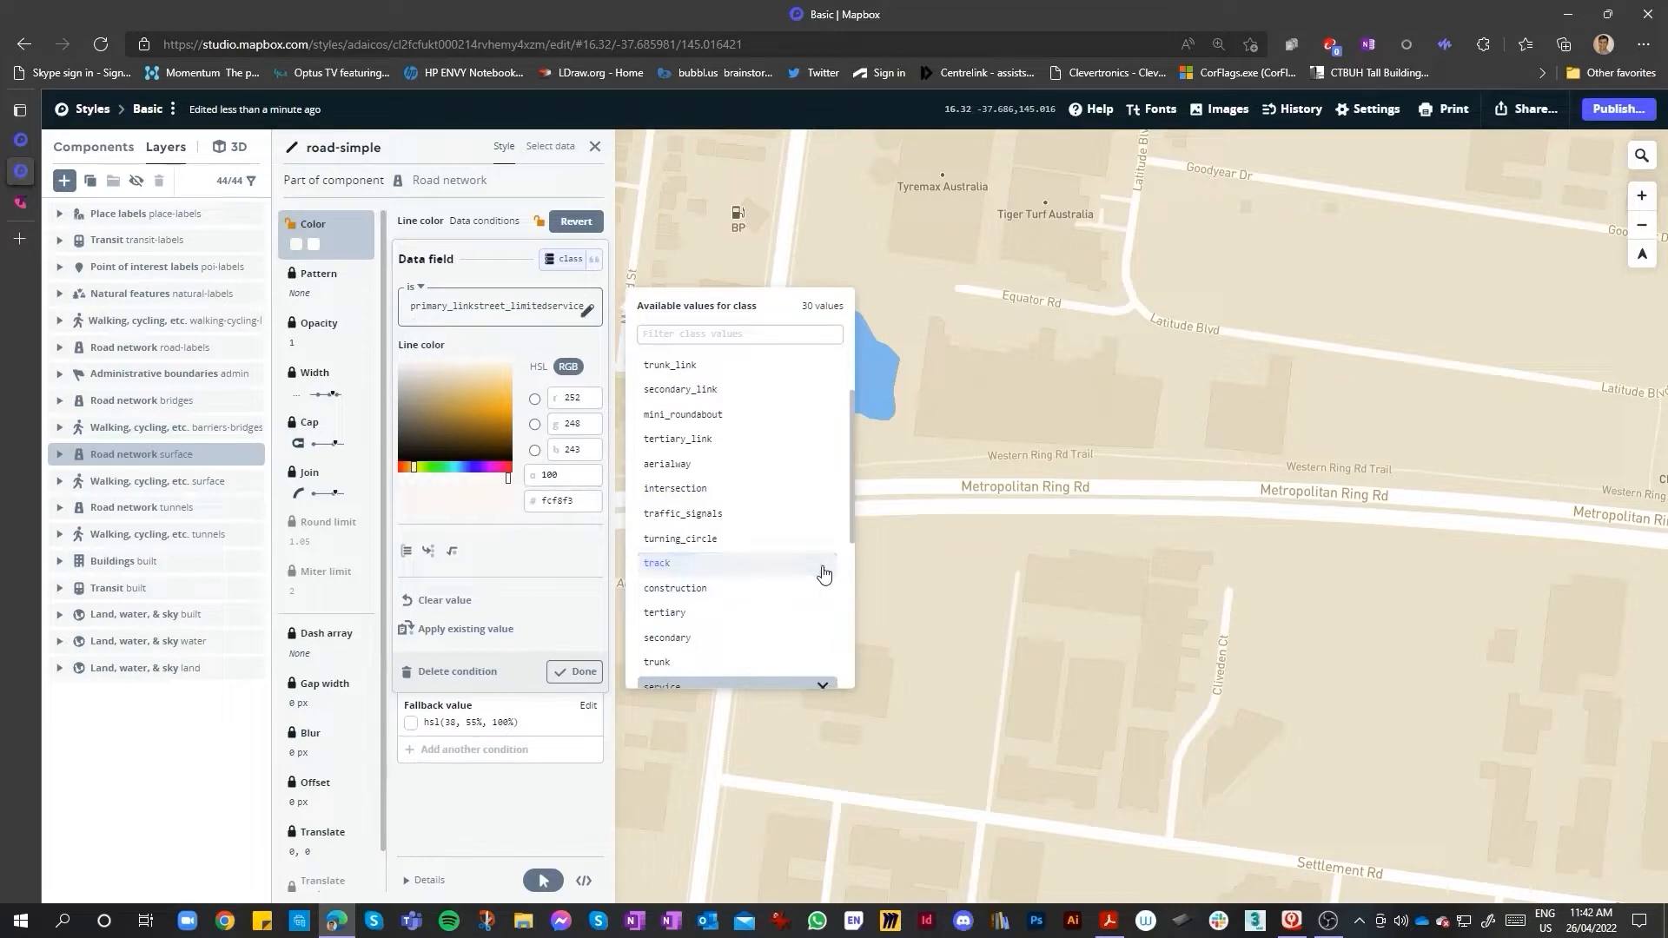
scroll(826, 621, "down", 1)
left_click(823, 635)
left_click(823, 660)
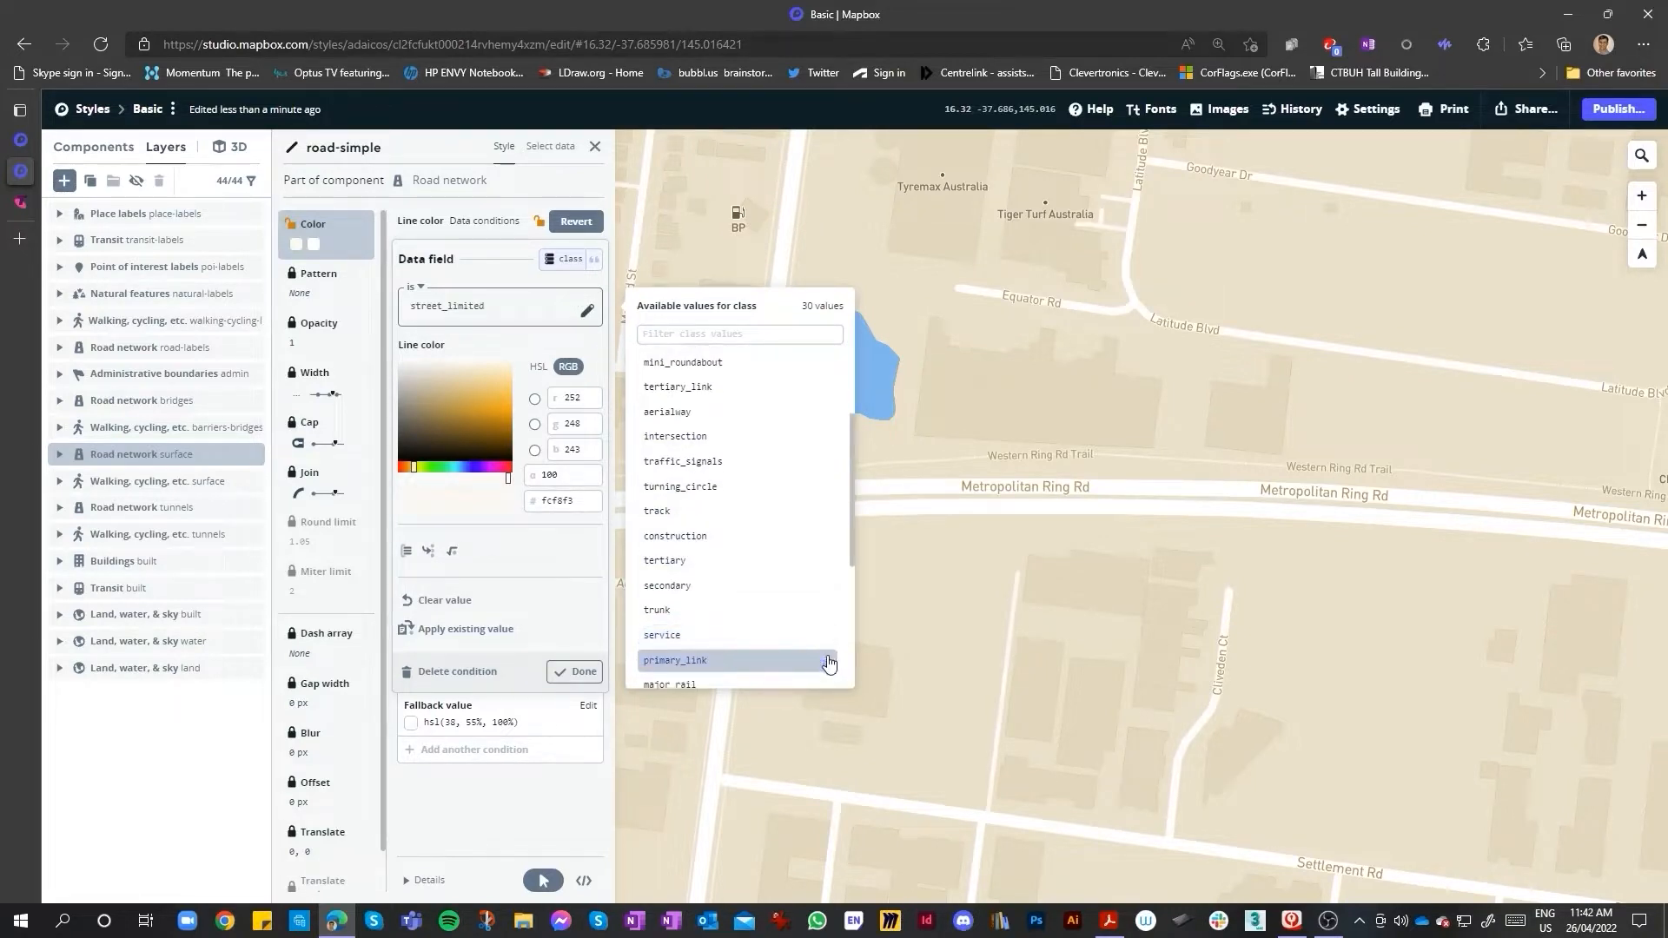
scroll(825, 621, "down", 3)
left_click(823, 613)
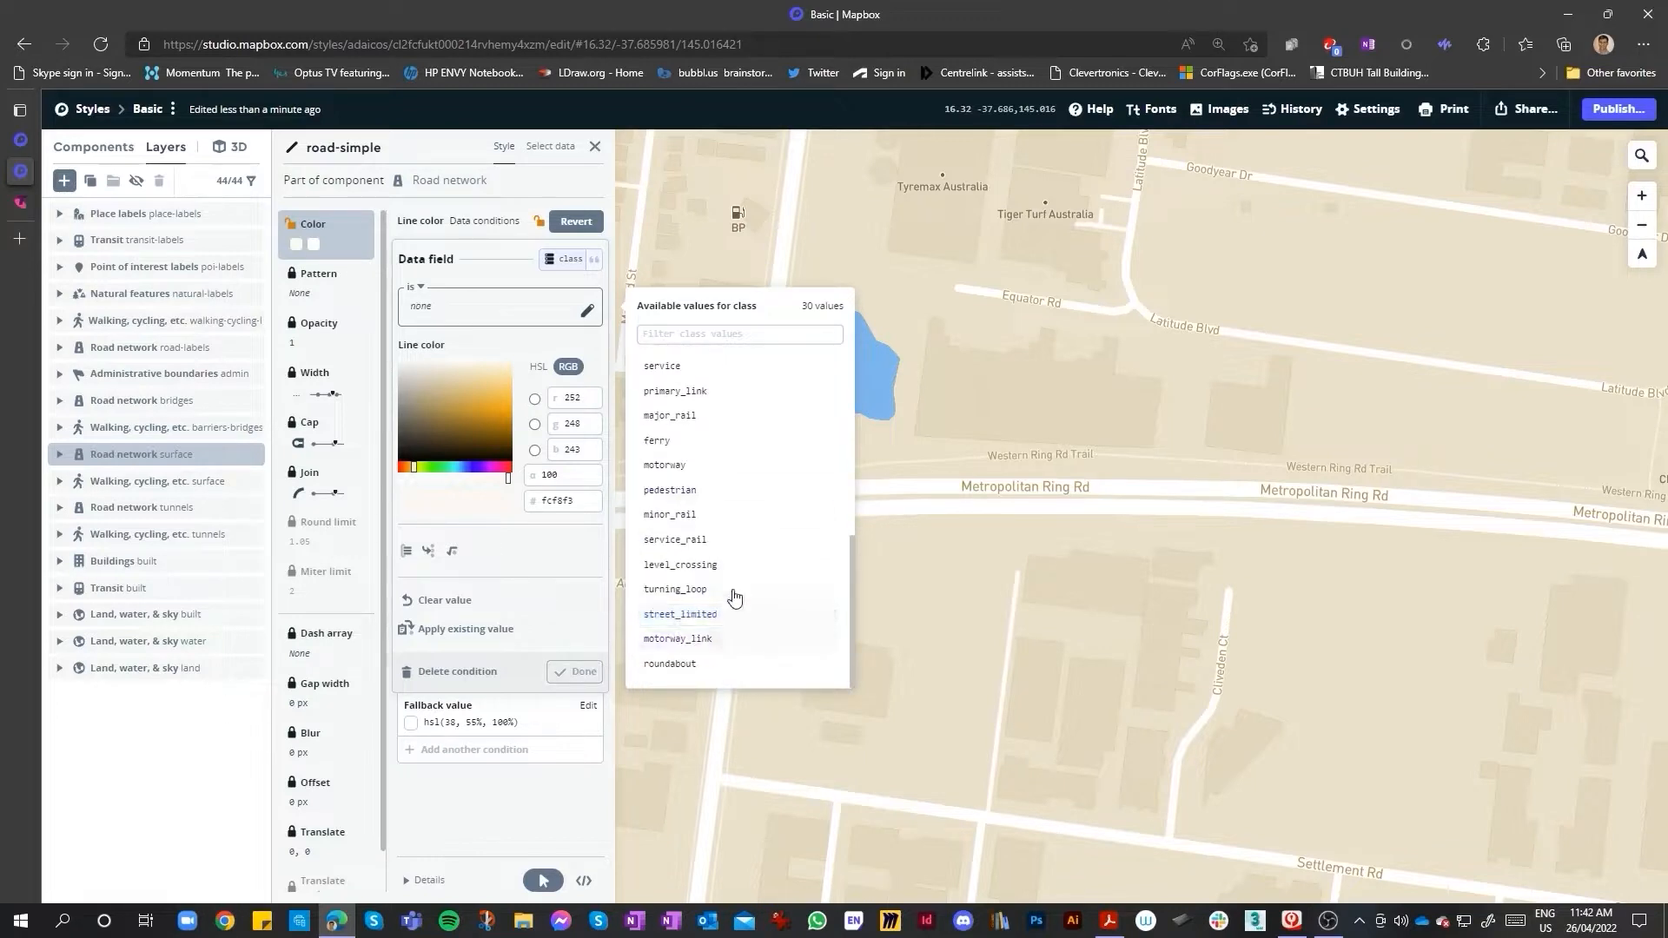
- Add the motorway_link and motorway classes to the emptied line color condition
left_click(698, 643)
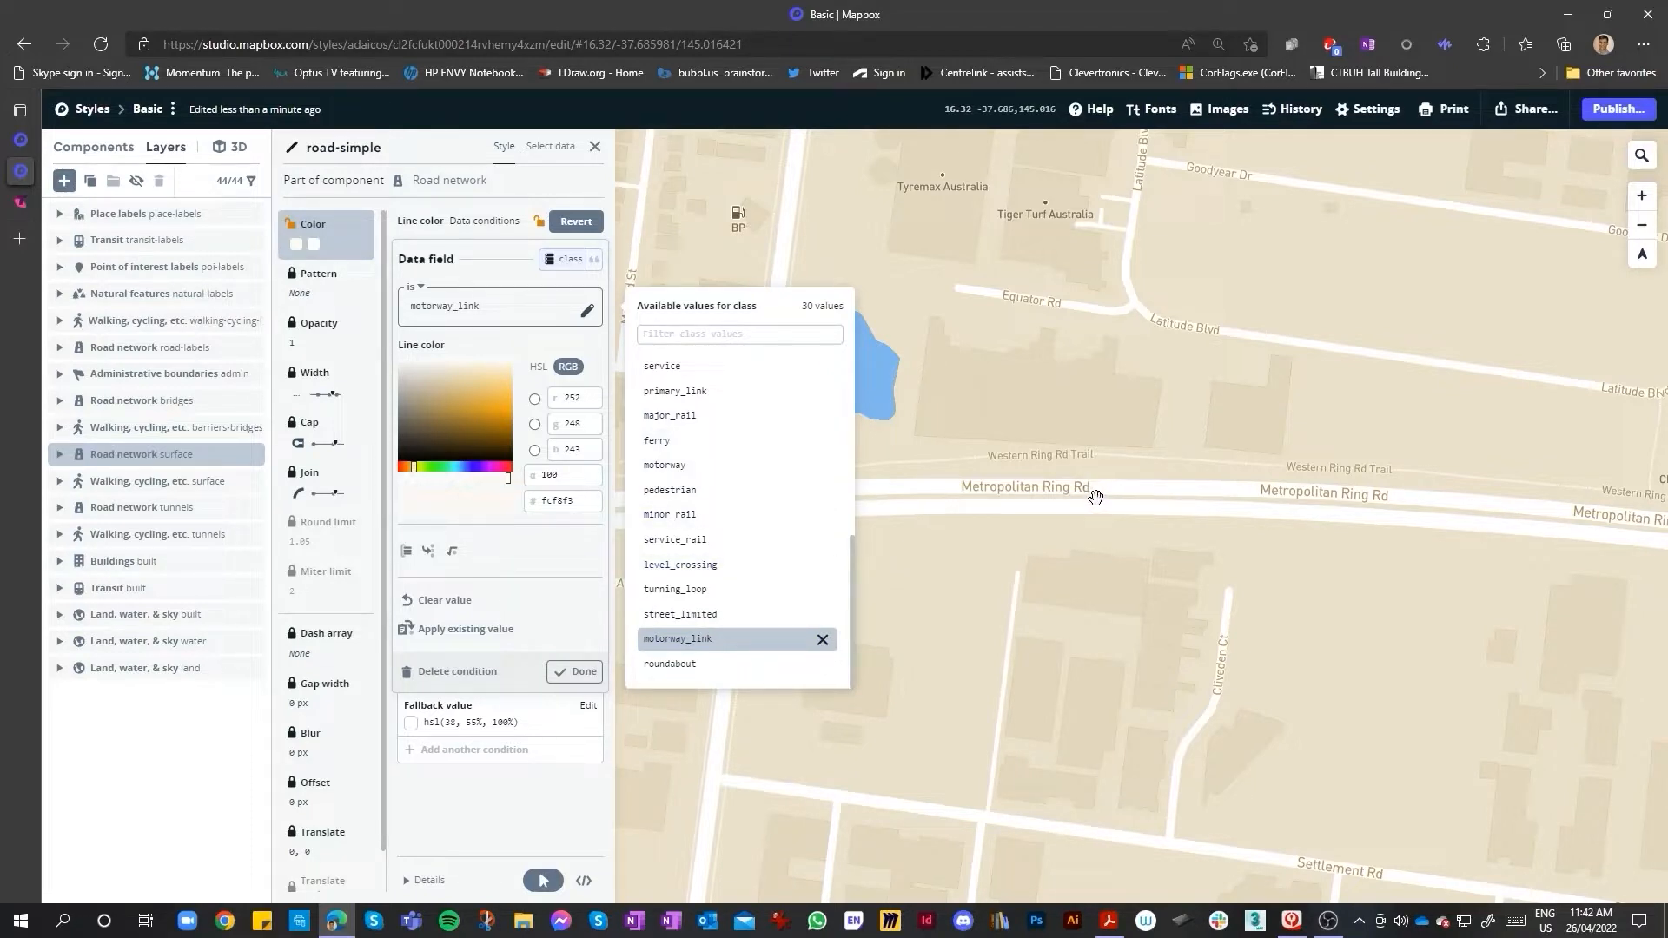
left_click(711, 475)
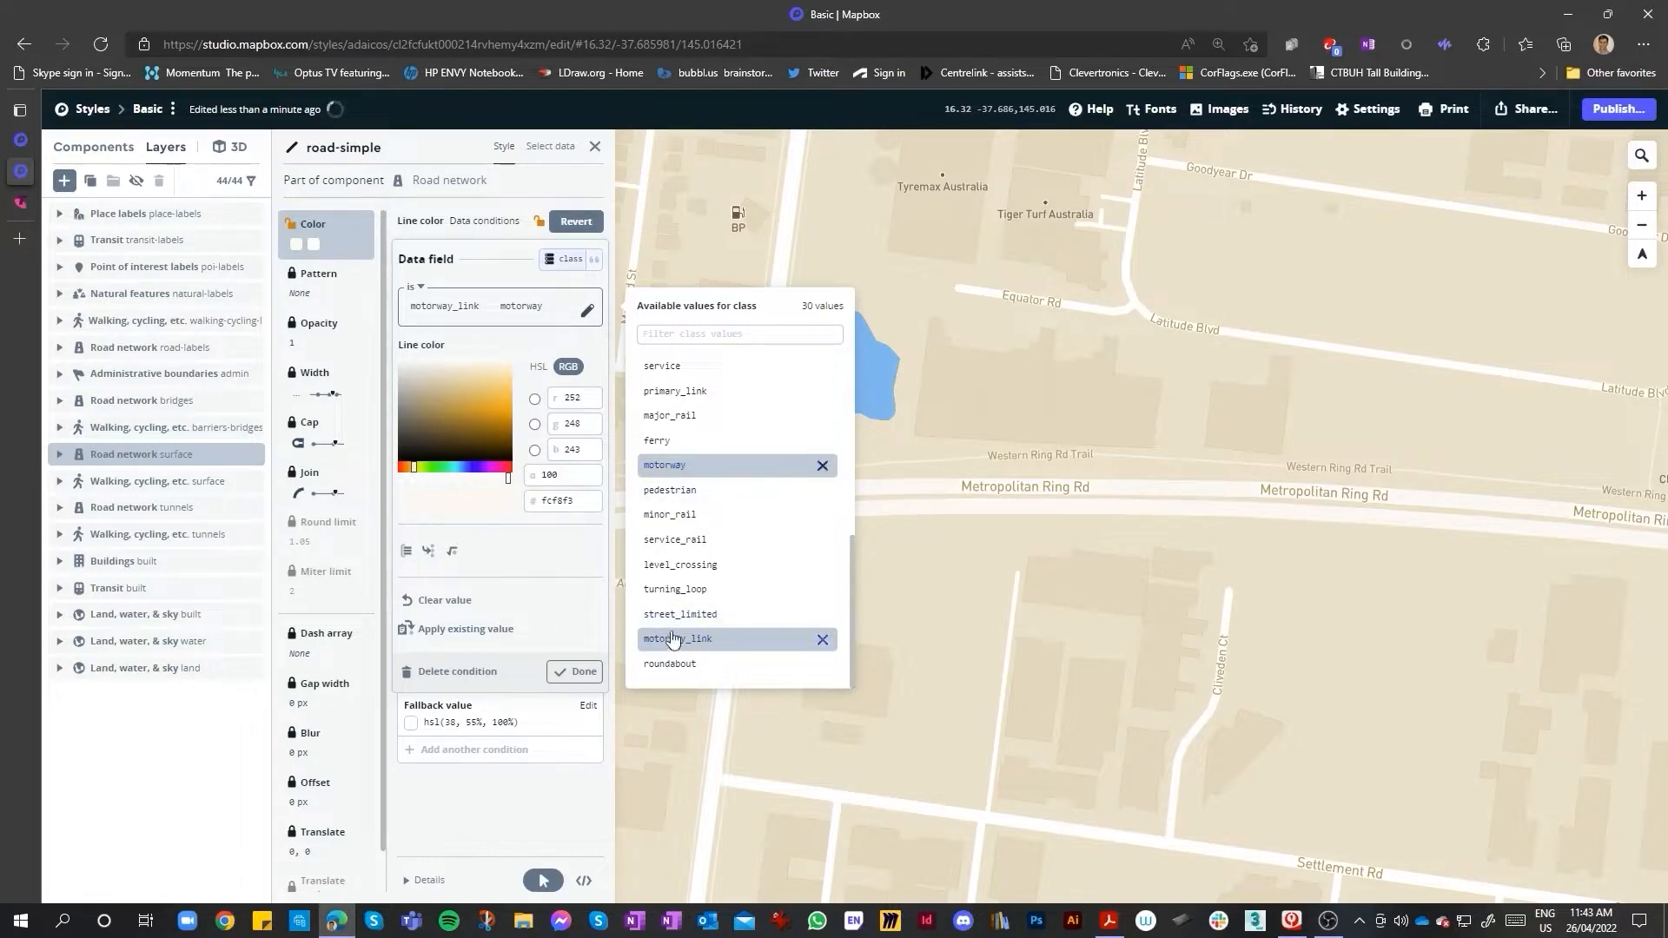
scroll(669, 638, "up", 5)
scroll(682, 513, "up", 1)
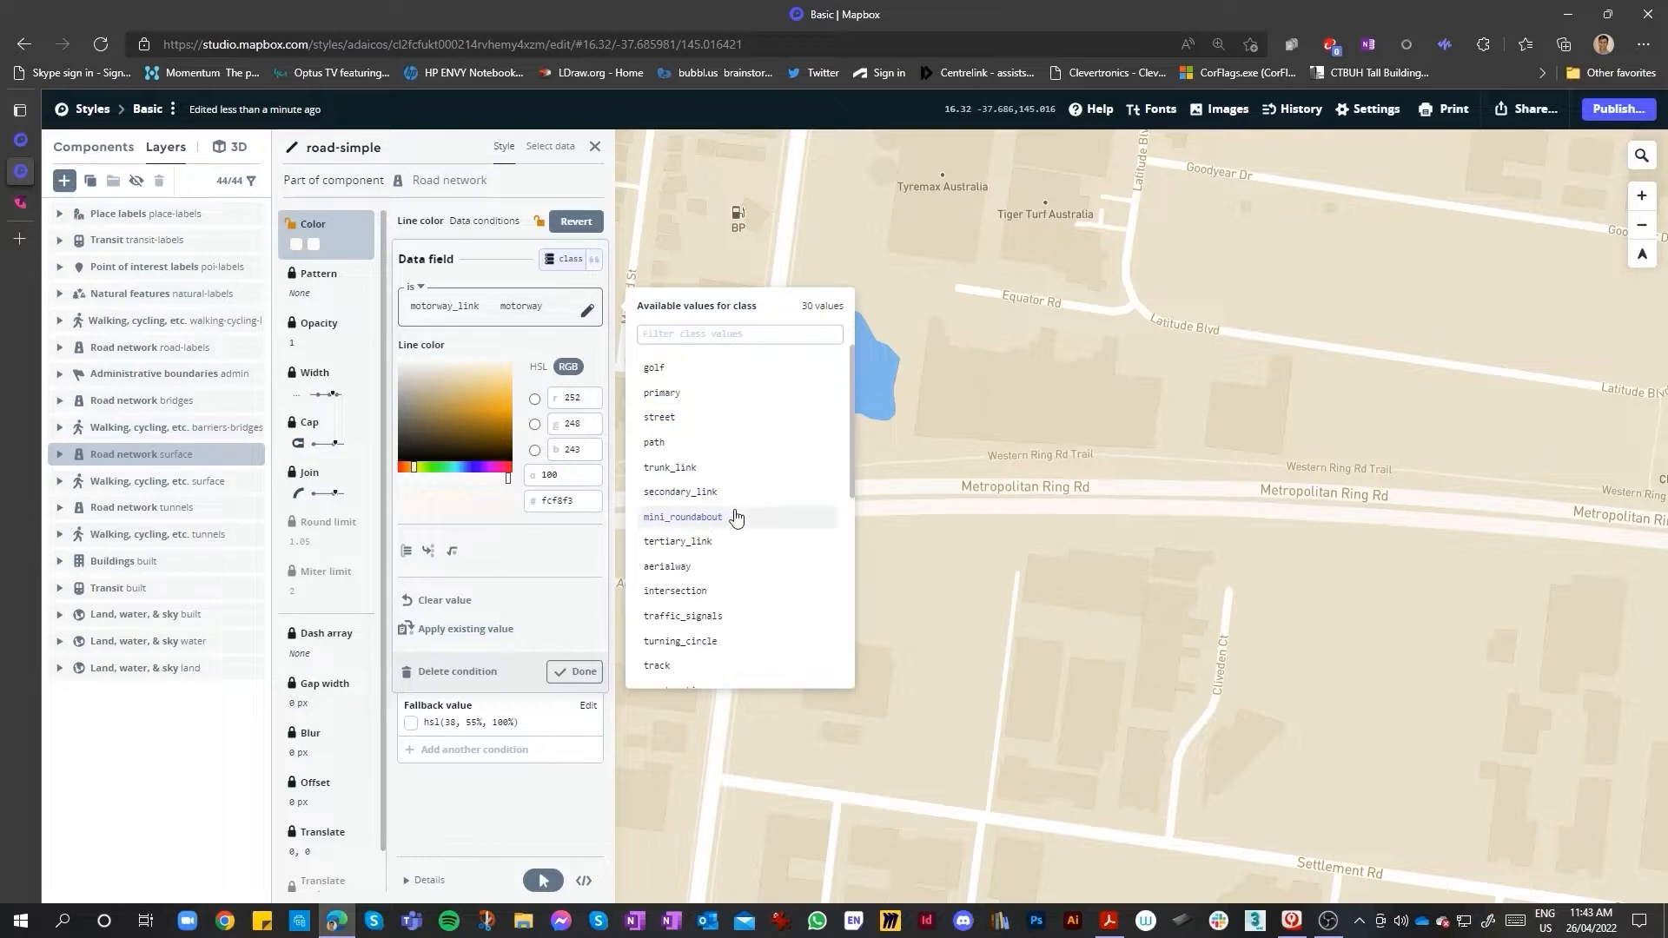
scroll(765, 514, "down", 2)
scroll(779, 521, "down", 3)
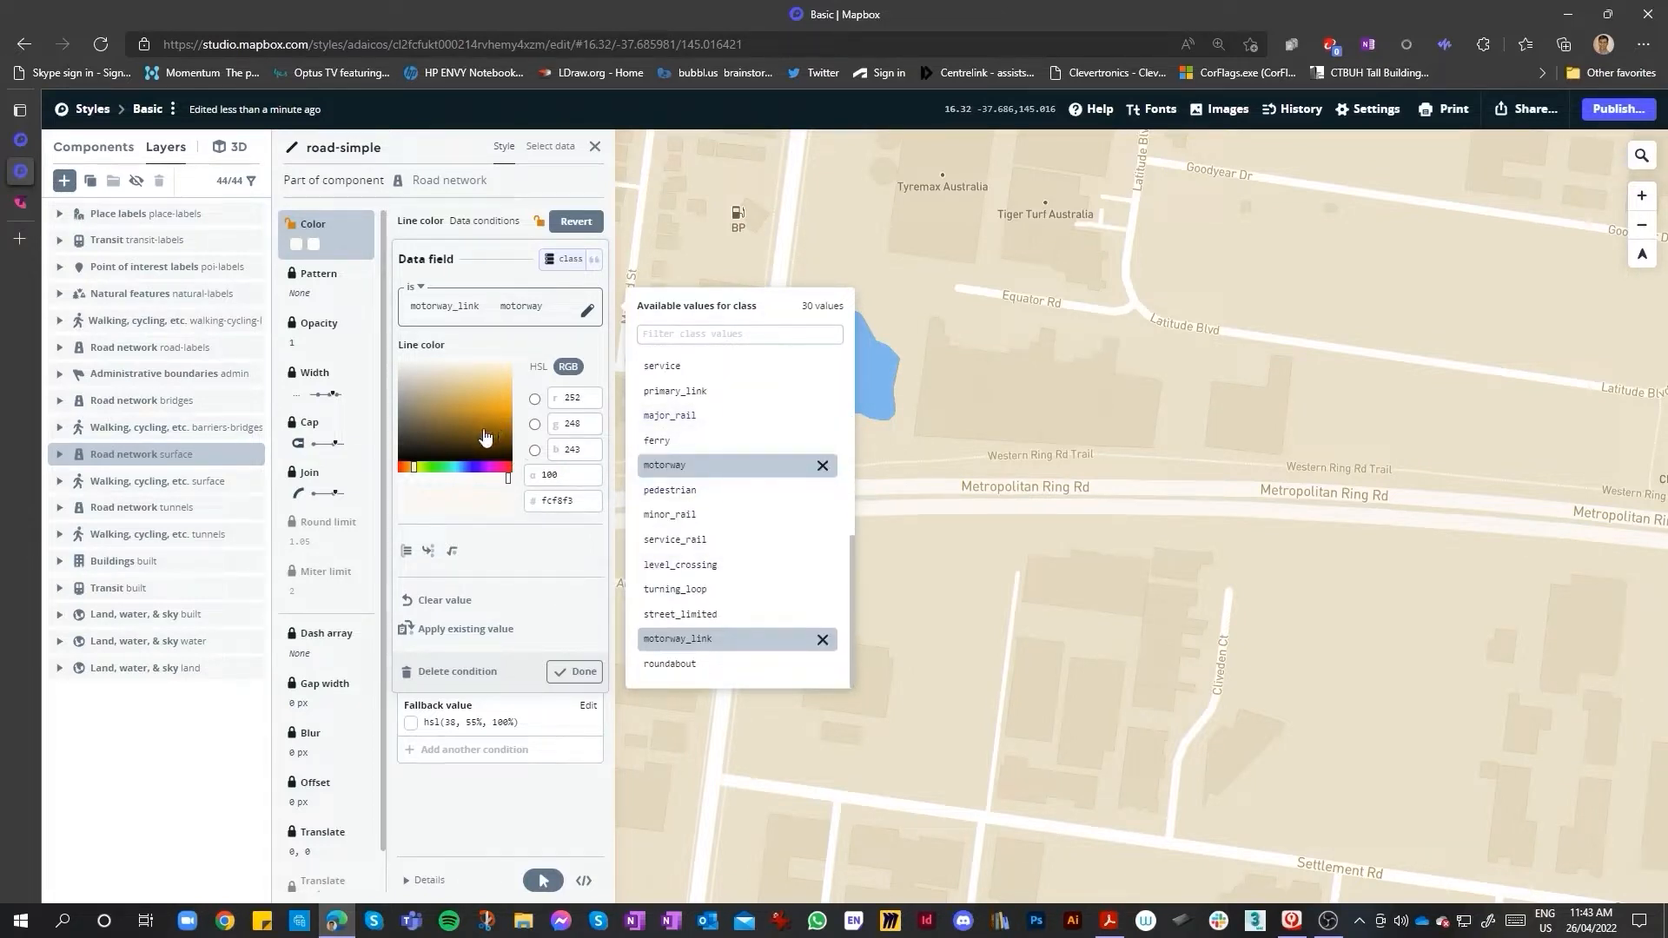
- Set the motorway condition's line color to green 1e8538, check it on the map, and finish editing the condition
left_click(434, 461)
left_click(440, 466)
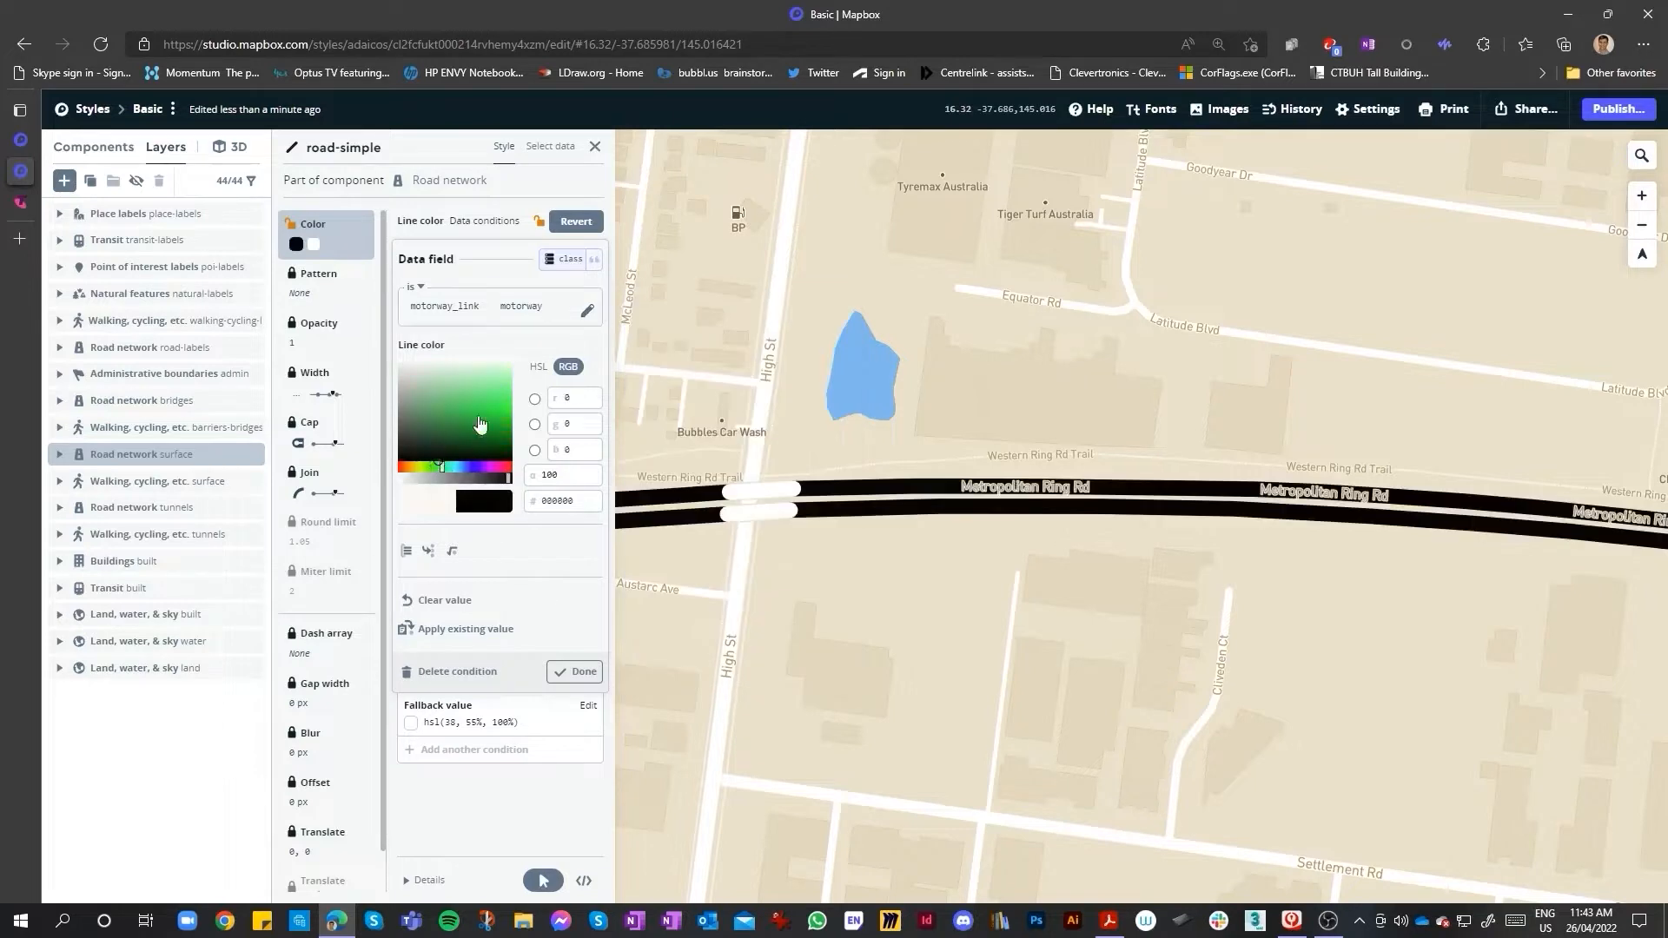
mouse_move(480, 425)
left_mouse_down()
mouse_move(490, 399)
mouse_move(493, 428)
mouse_move(471, 428)
left_mouse_up()
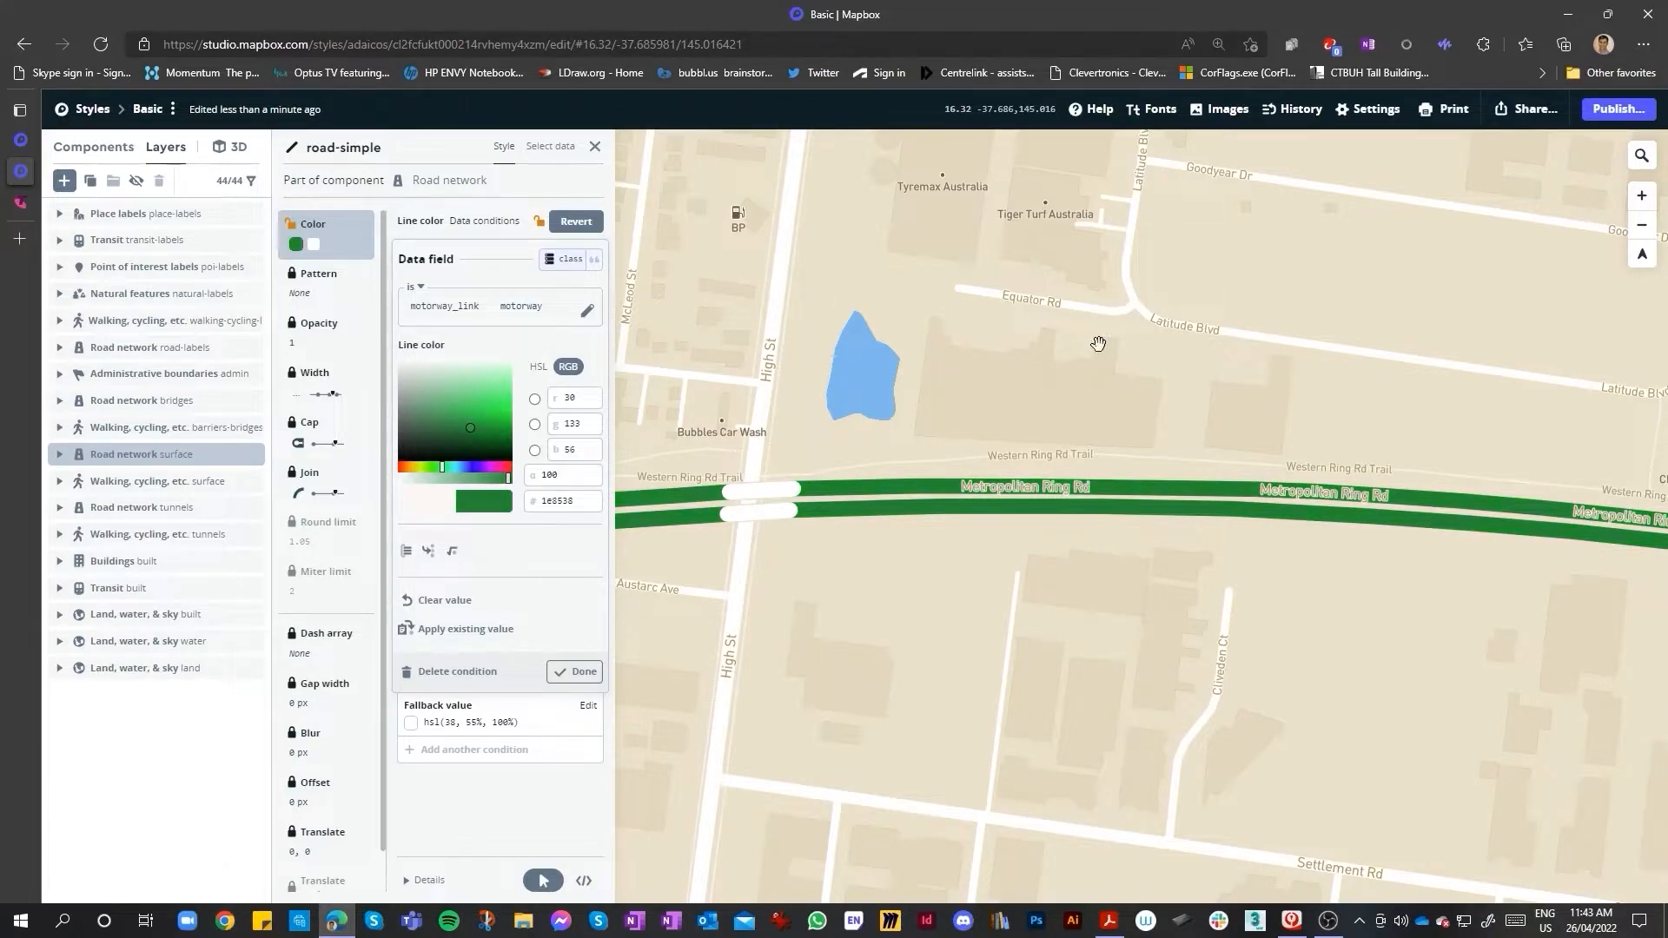
scroll(996, 469, "down", 5)
scroll(773, 453, "down", 3)
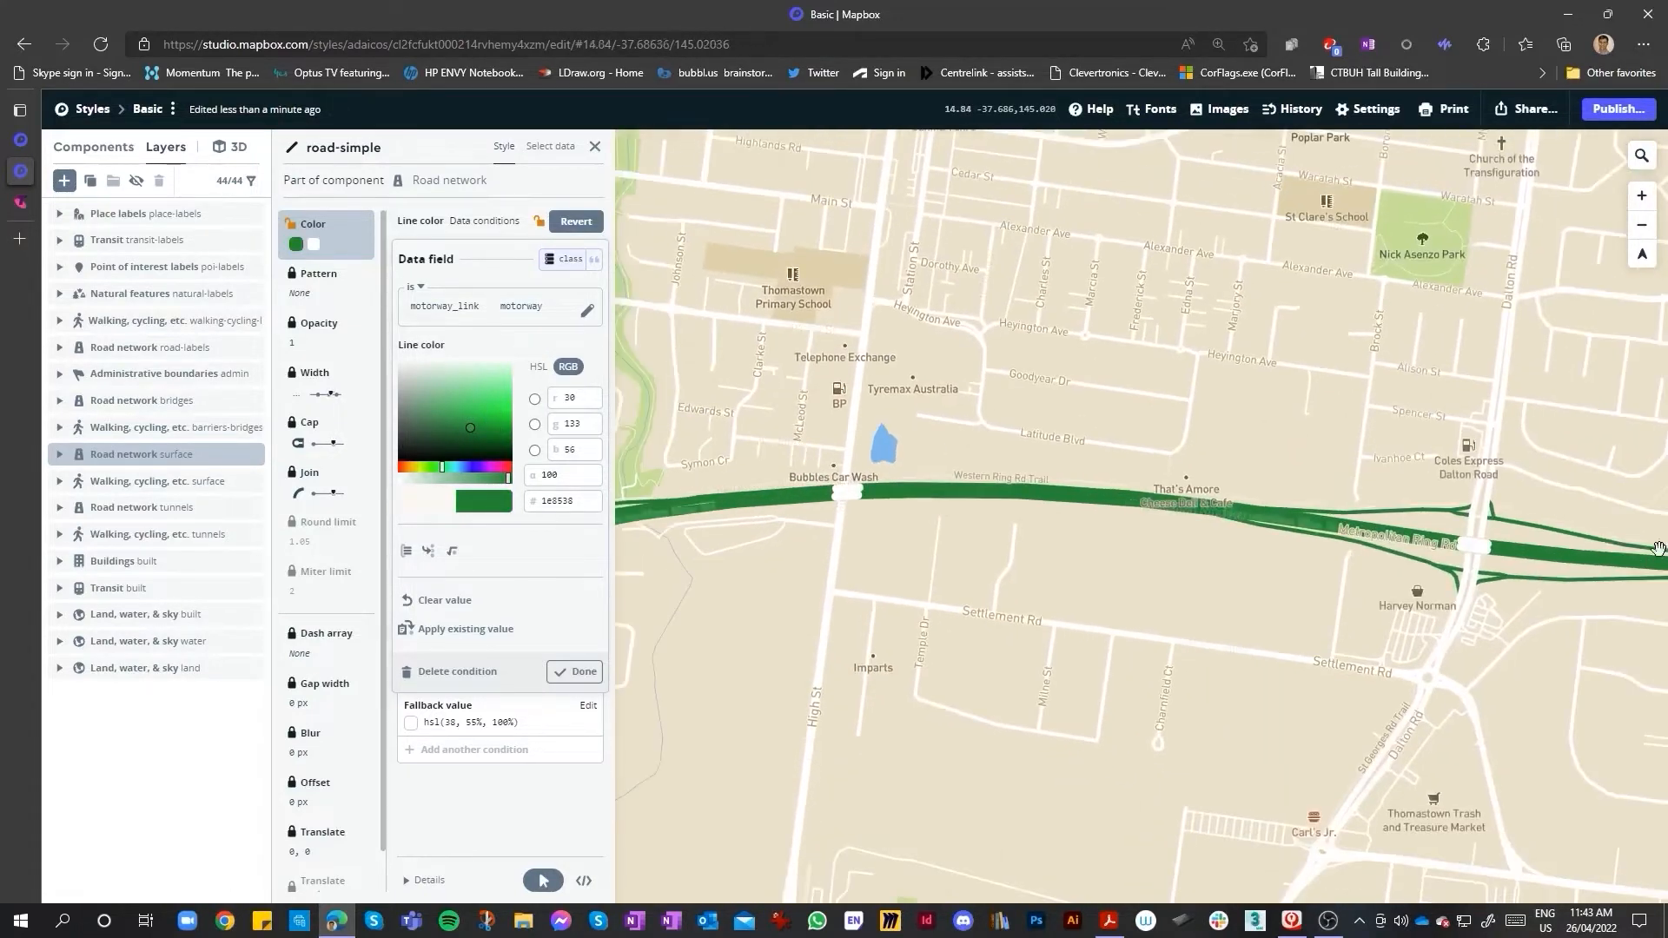
scroll(1501, 521, "up", 5)
left_click_drag(1493, 521, 1385, 484)
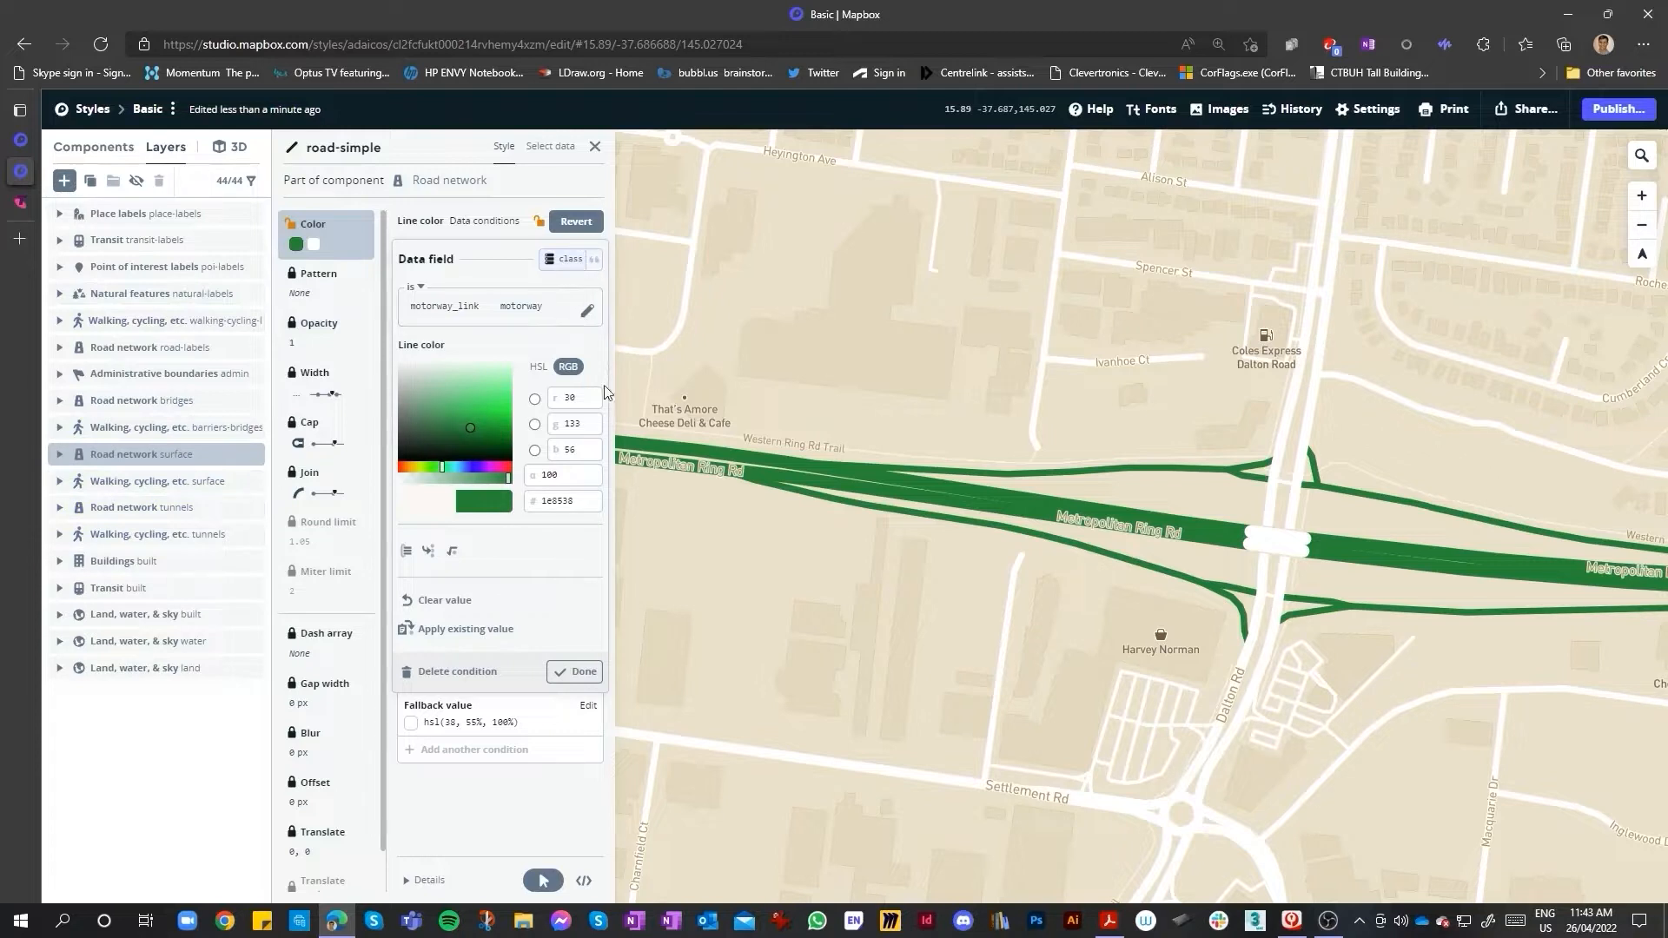
left_click(532, 773)
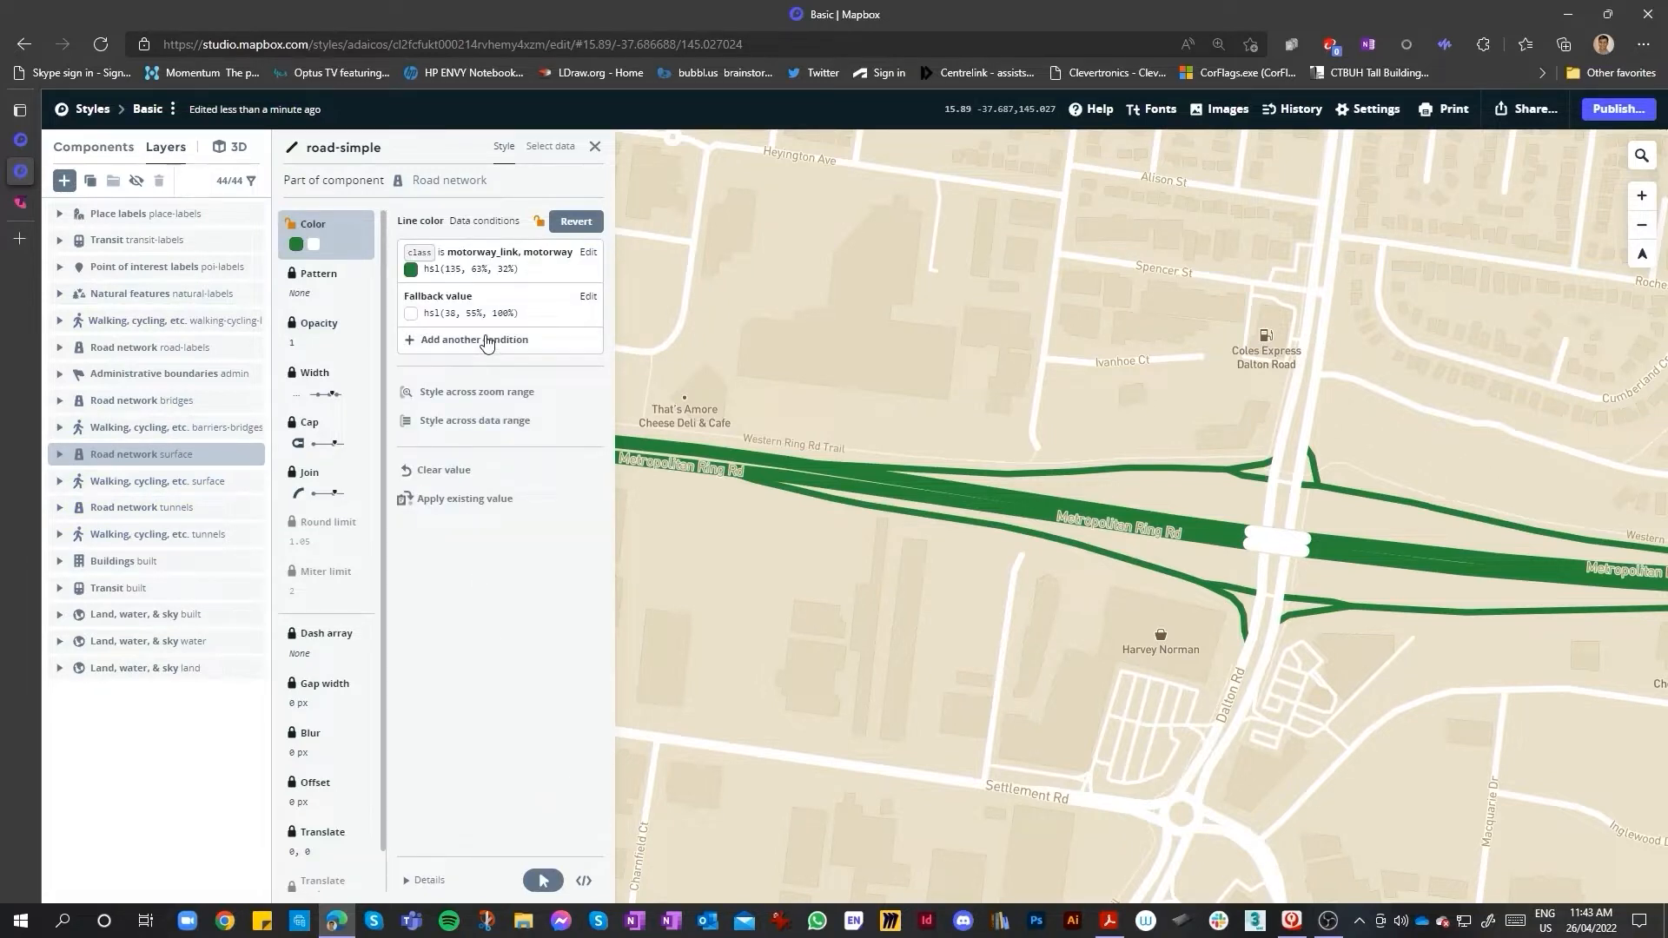
- Add another line color condition for the primary and primary_link classes and color it dark grey 292929
left_click(487, 341)
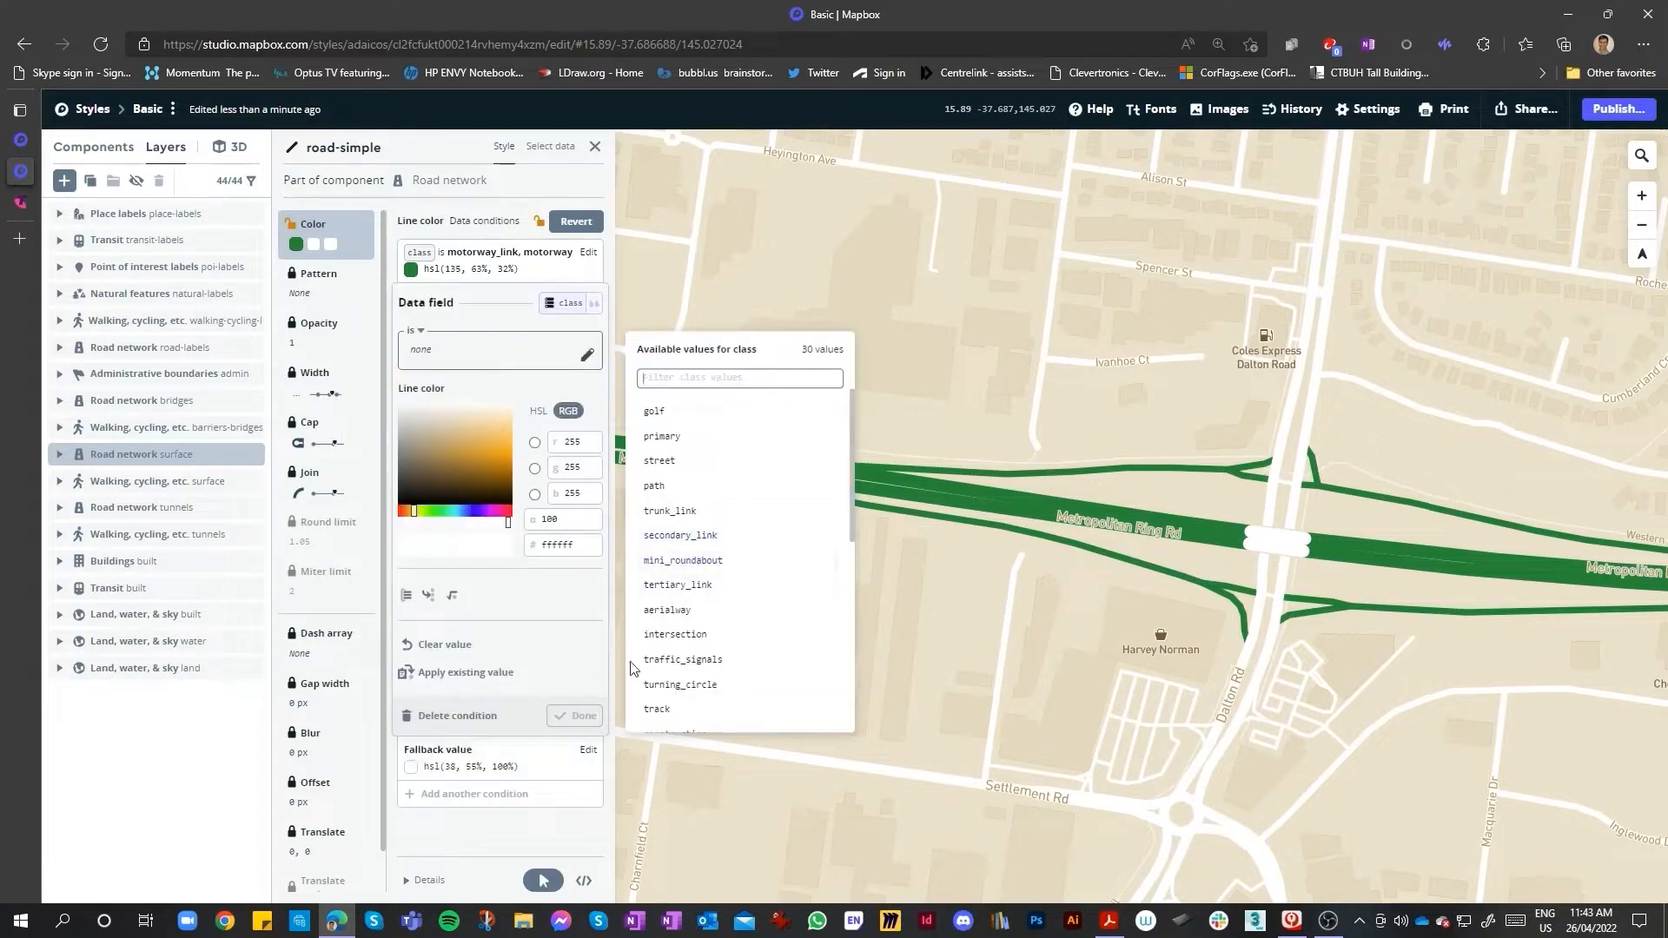
scroll(730, 625, "down", 3)
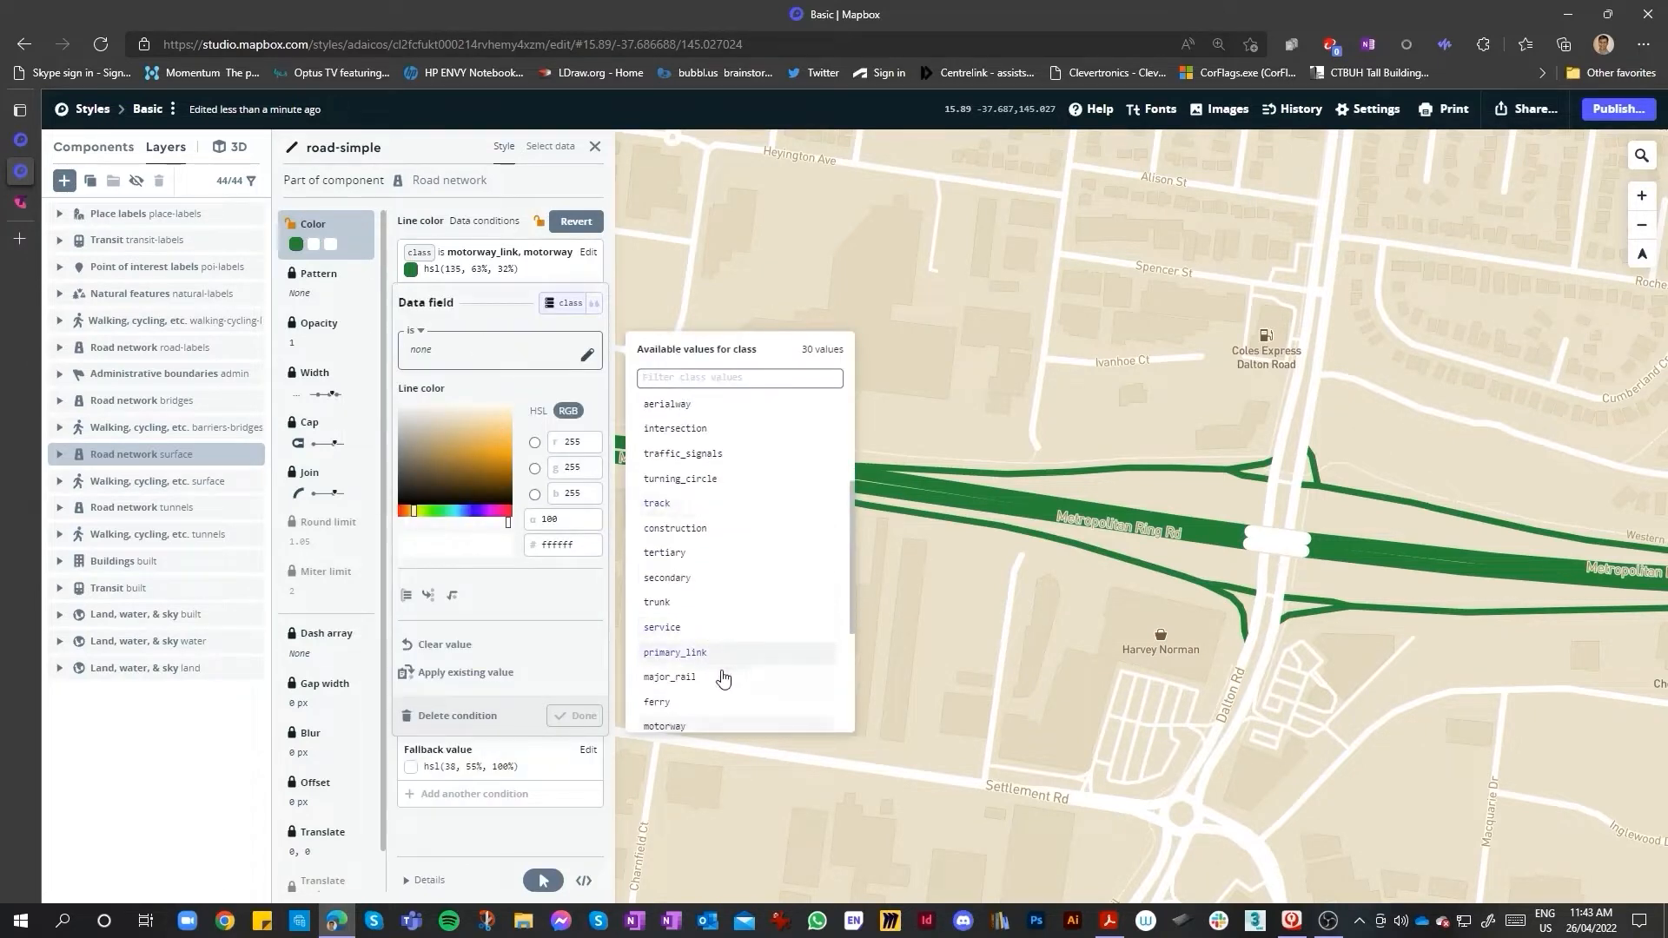
scroll(718, 599, "up", 3)
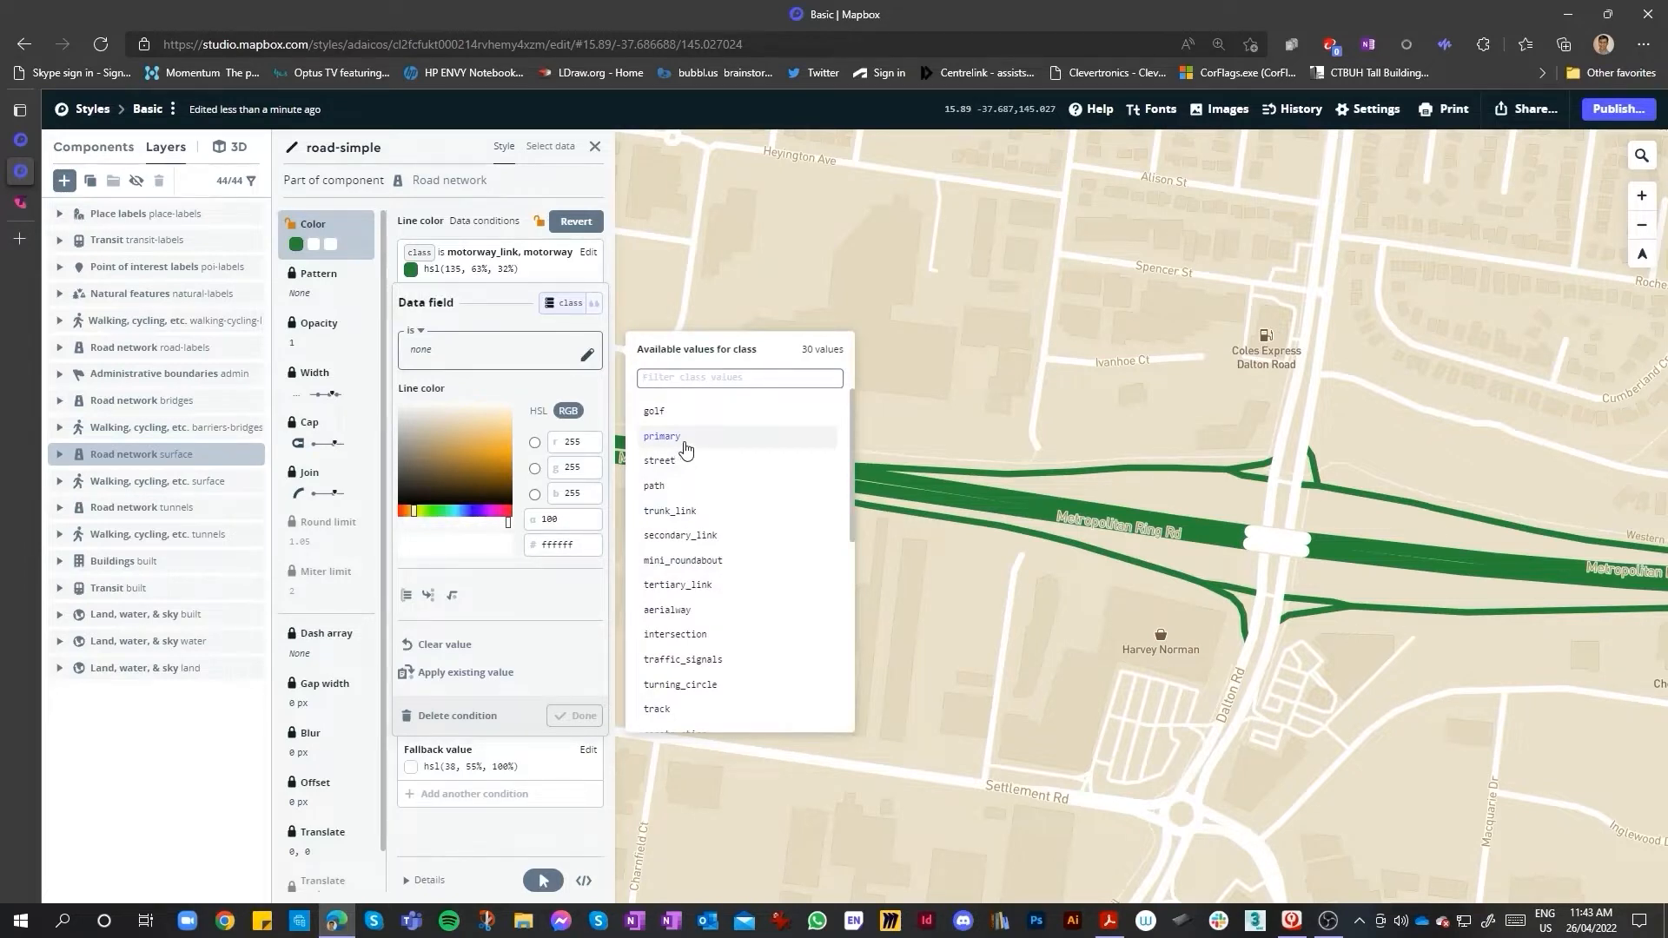
left_click(673, 439)
scroll(768, 611, "down", 6)
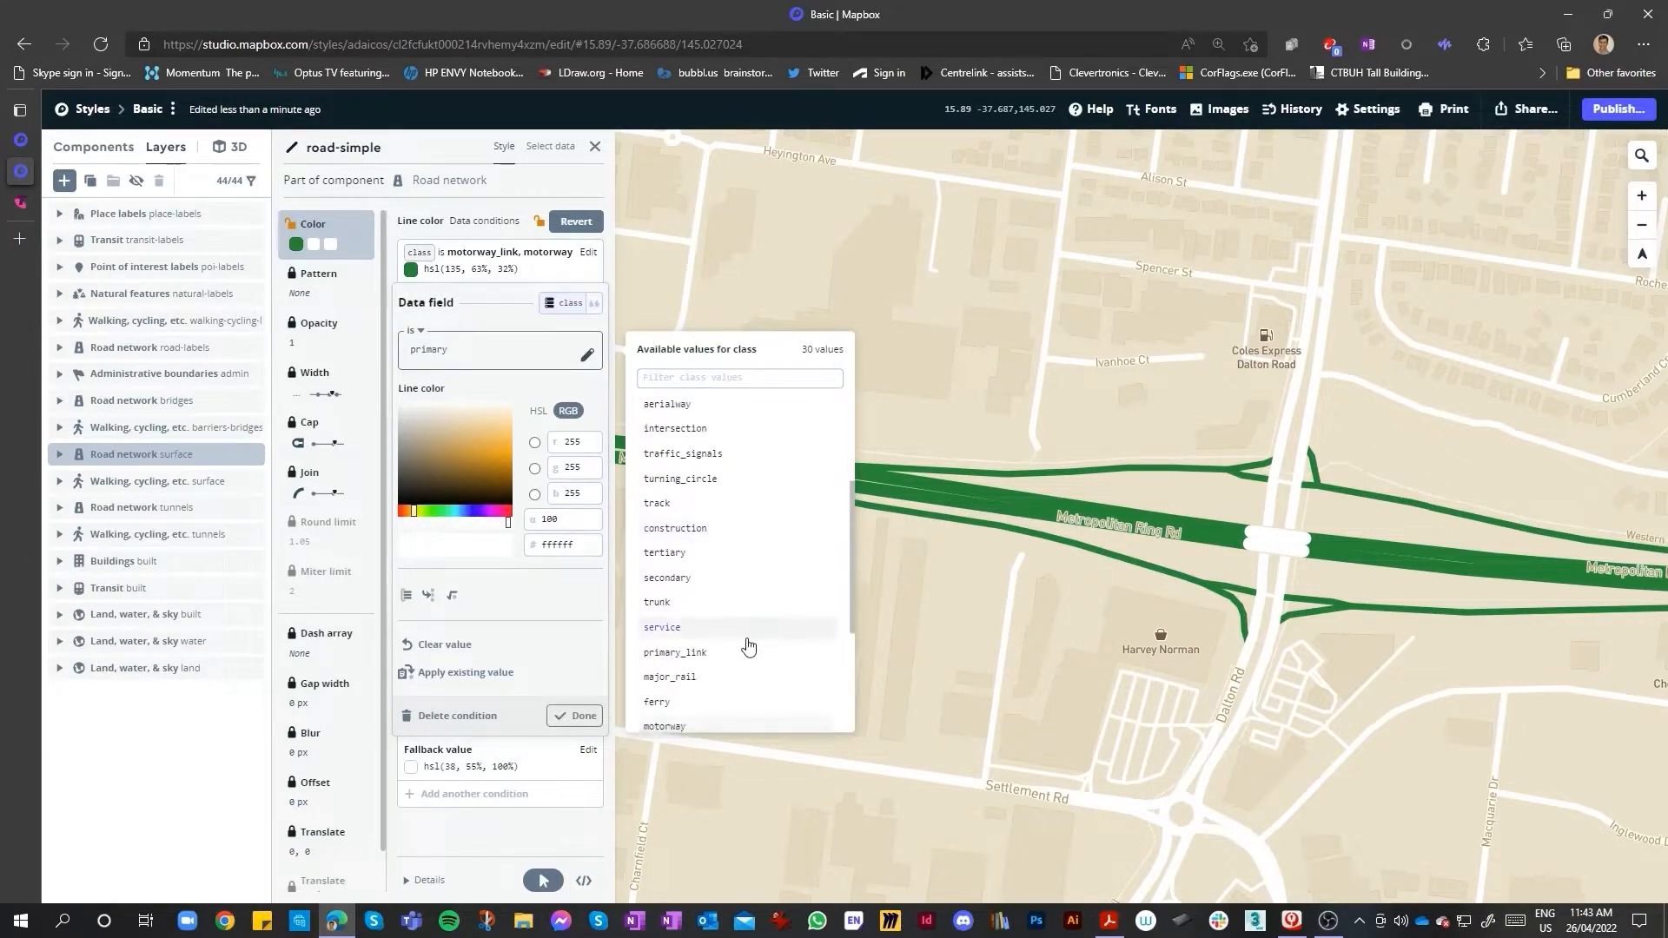
left_click(708, 510)
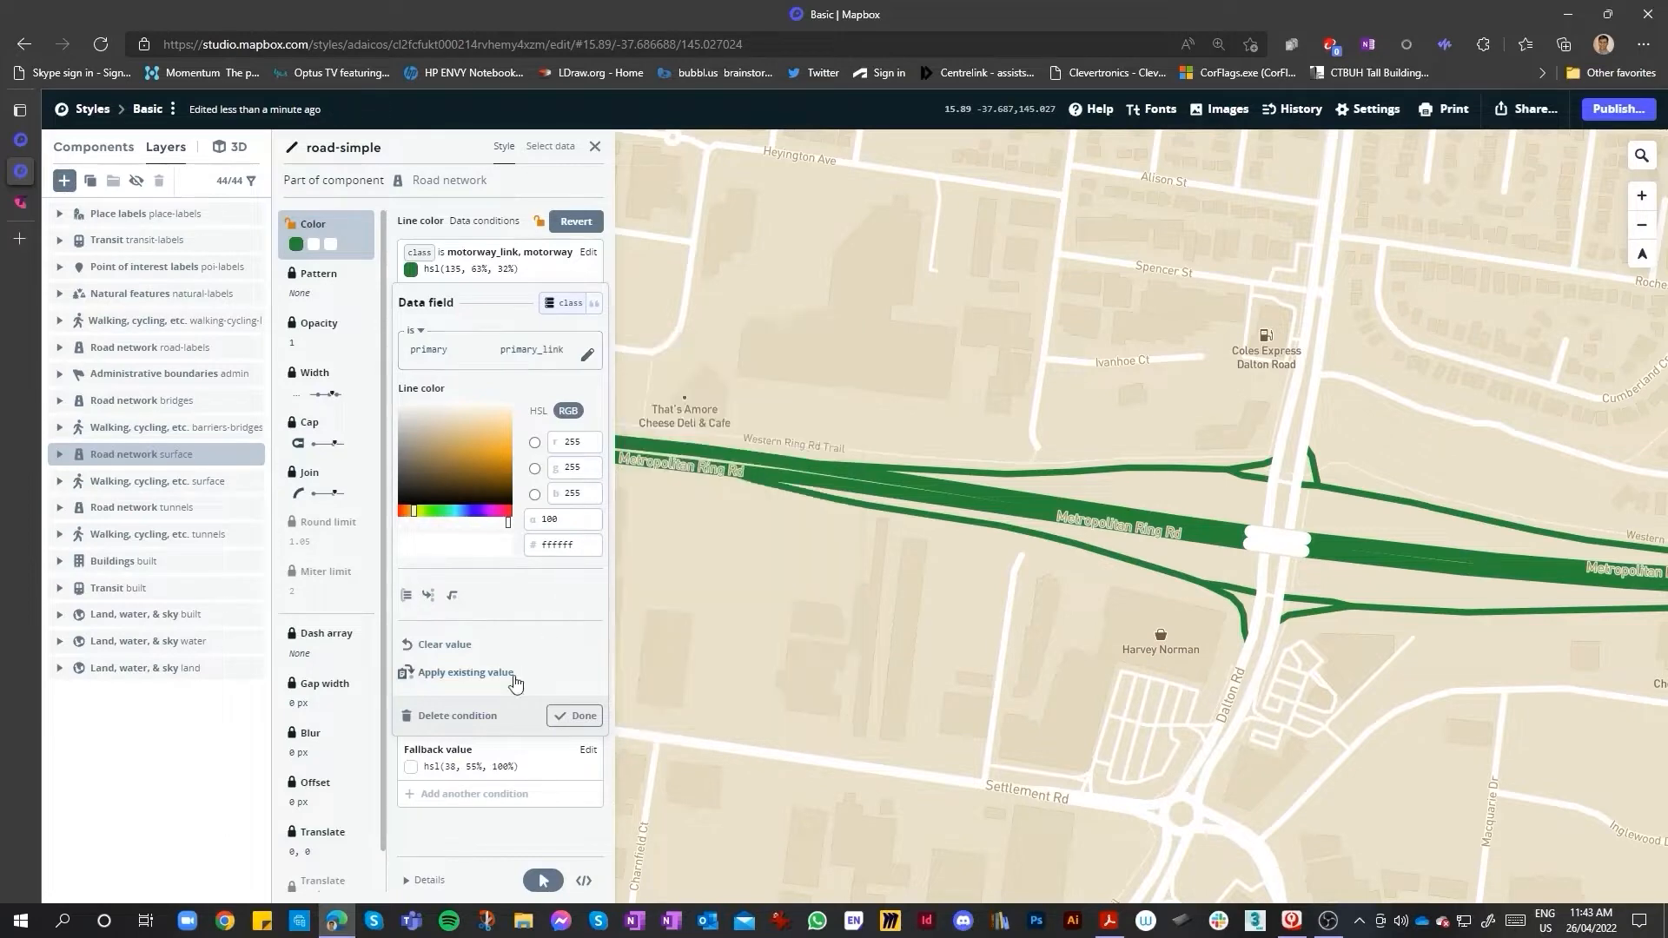
left_click(455, 490)
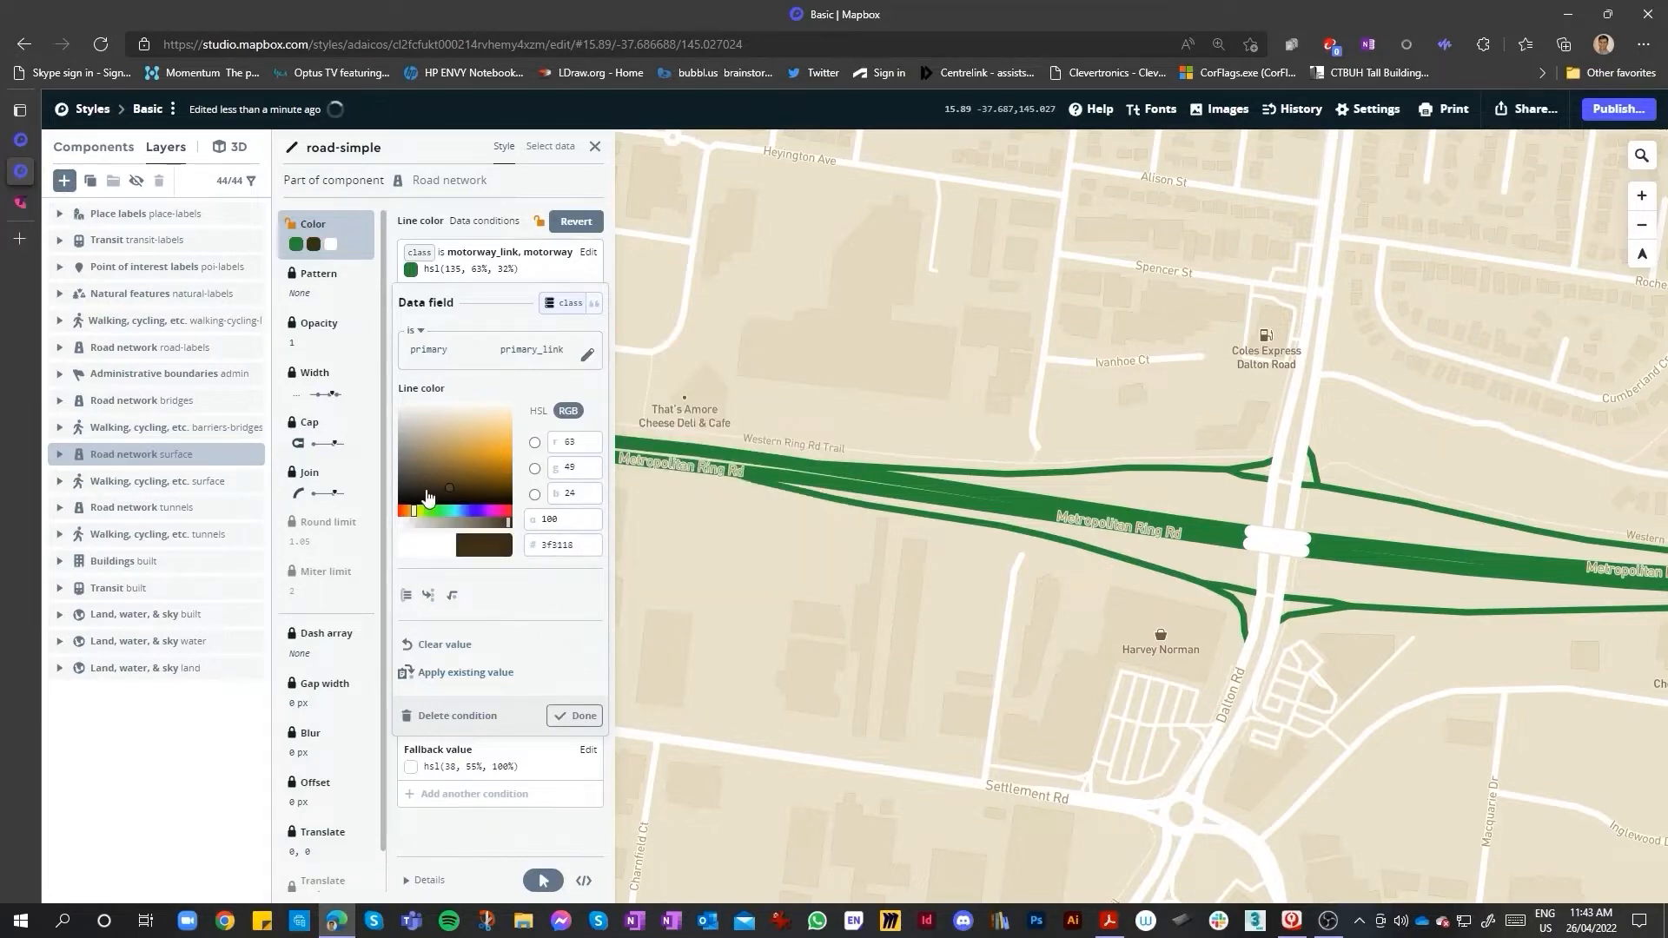
left_click_drag(399, 489, 398, 488)
- Examine how the recolored primary roads and motorways run across the map around Thomastown and the Dalton Rd junction
scroll(941, 622, "down", 10)
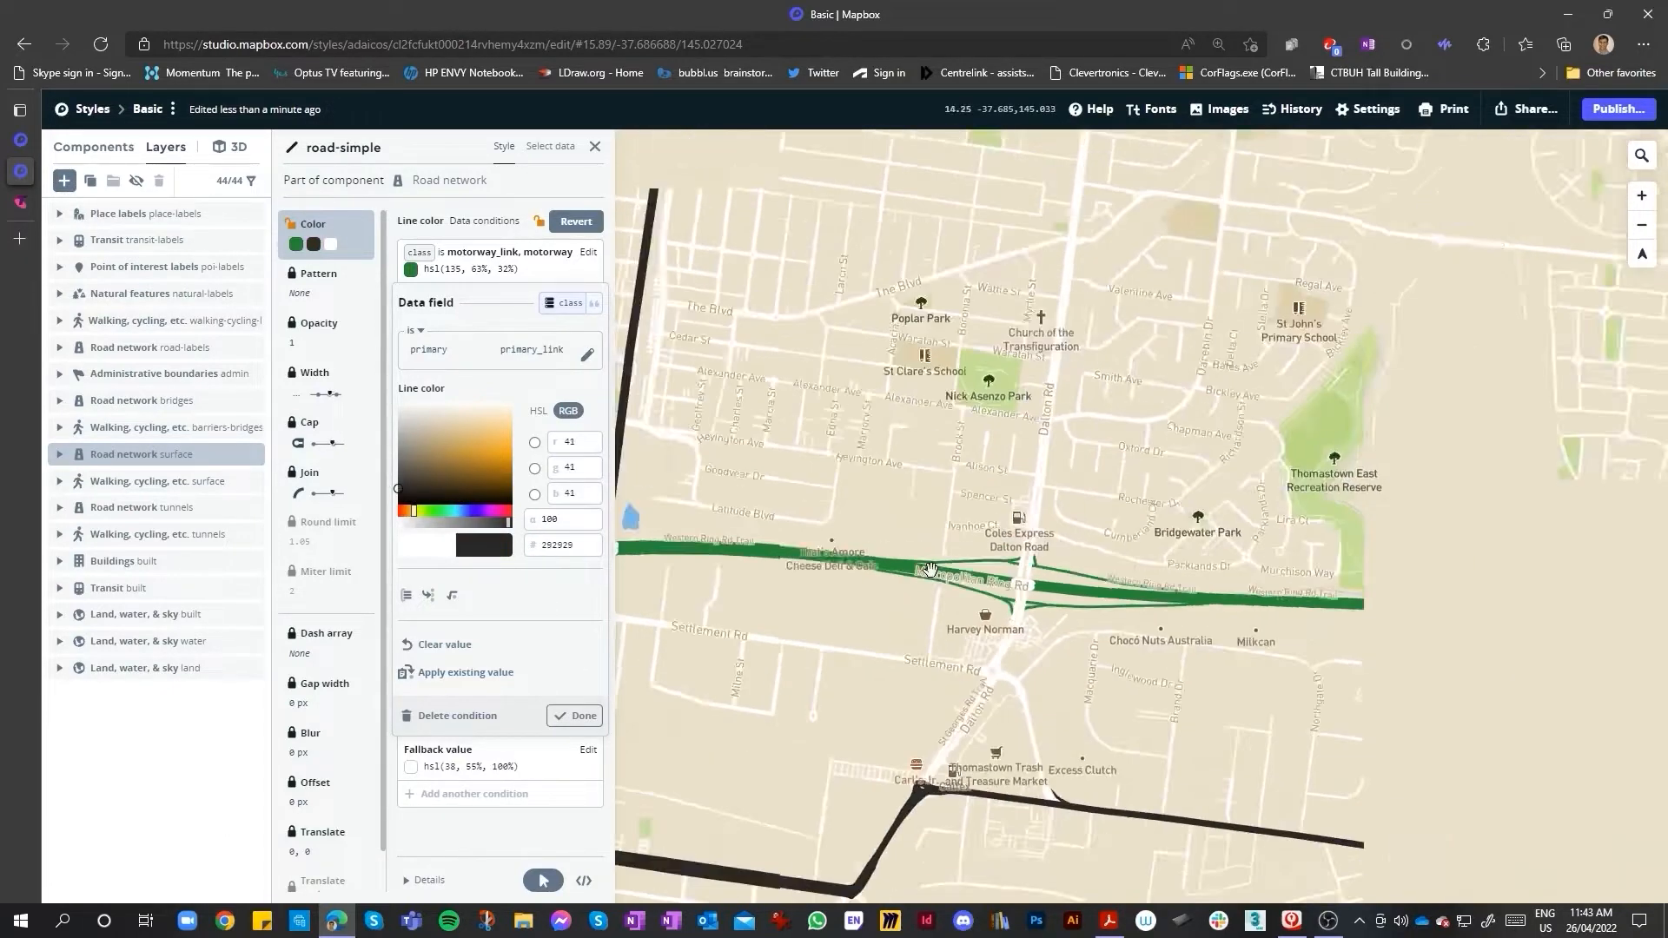
scroll(757, 681, "down", 2)
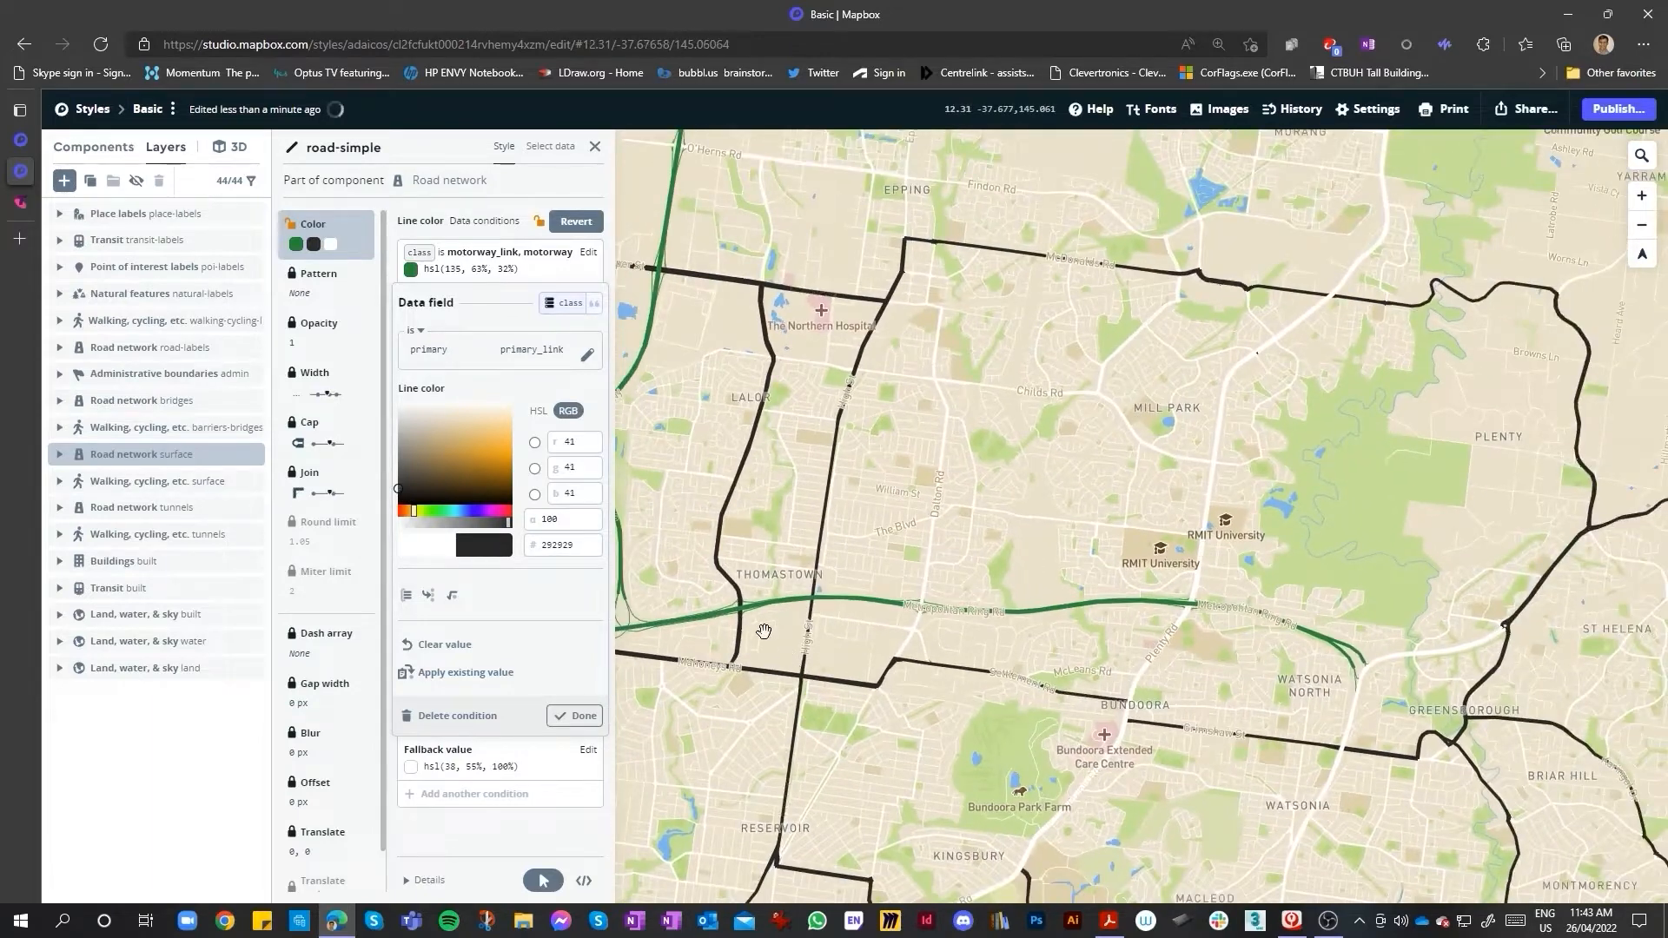
scroll(749, 631, "up", 4)
scroll(763, 643, "down", 3)
scroll(852, 700, "up", 3)
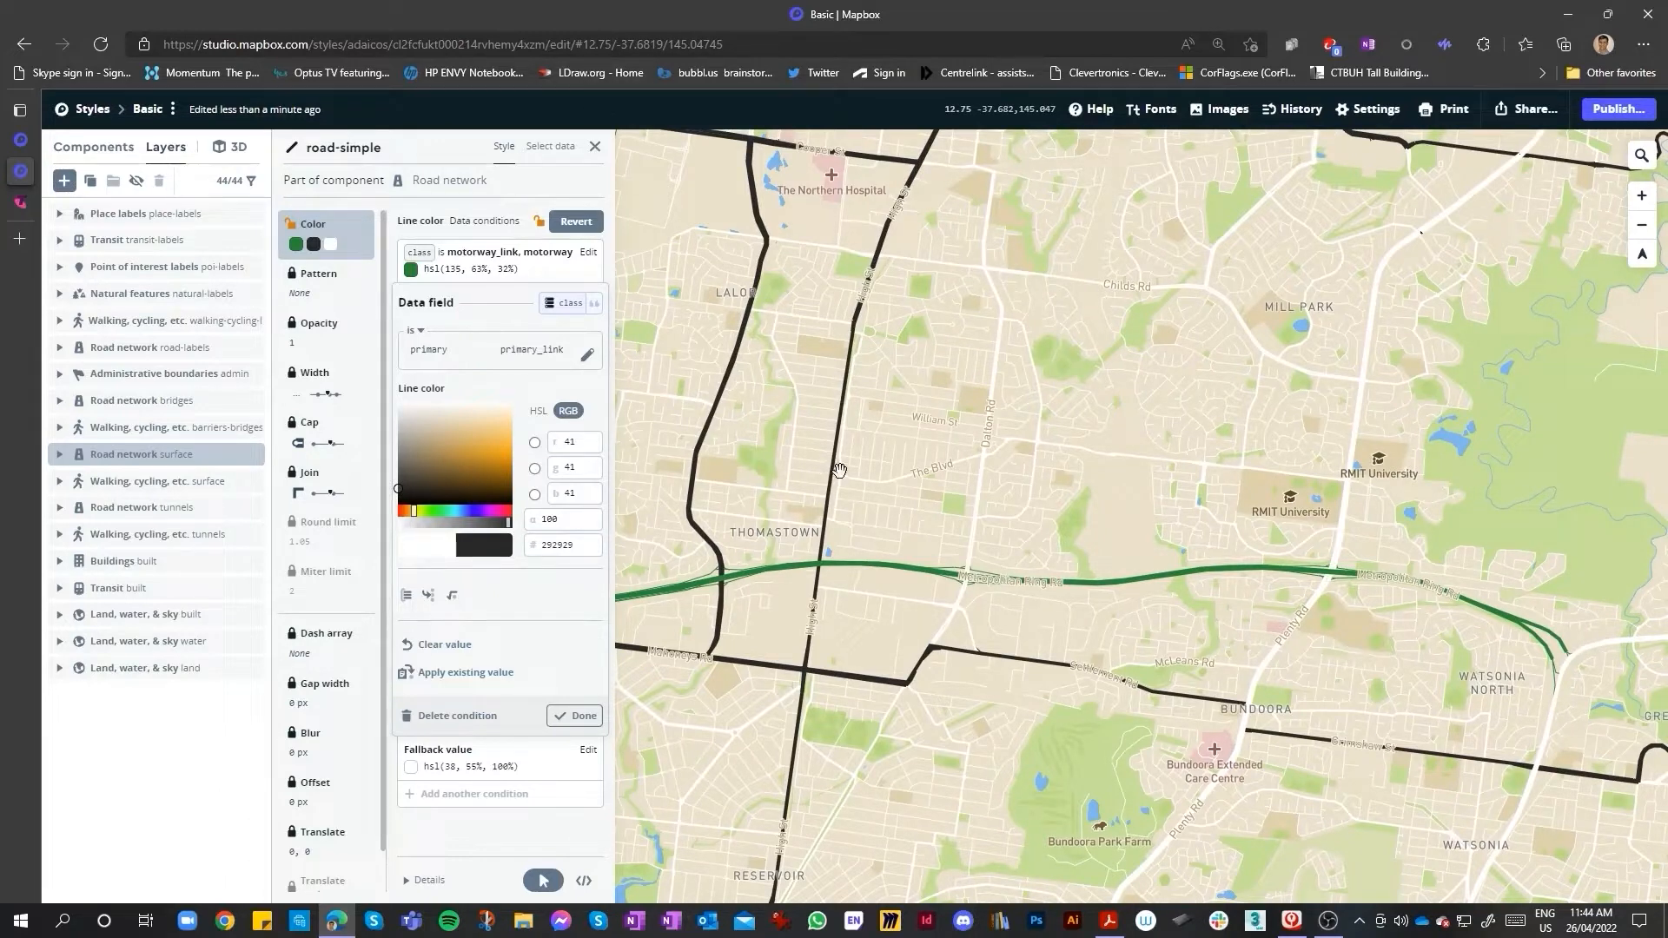
scroll(747, 573, "up", 4)
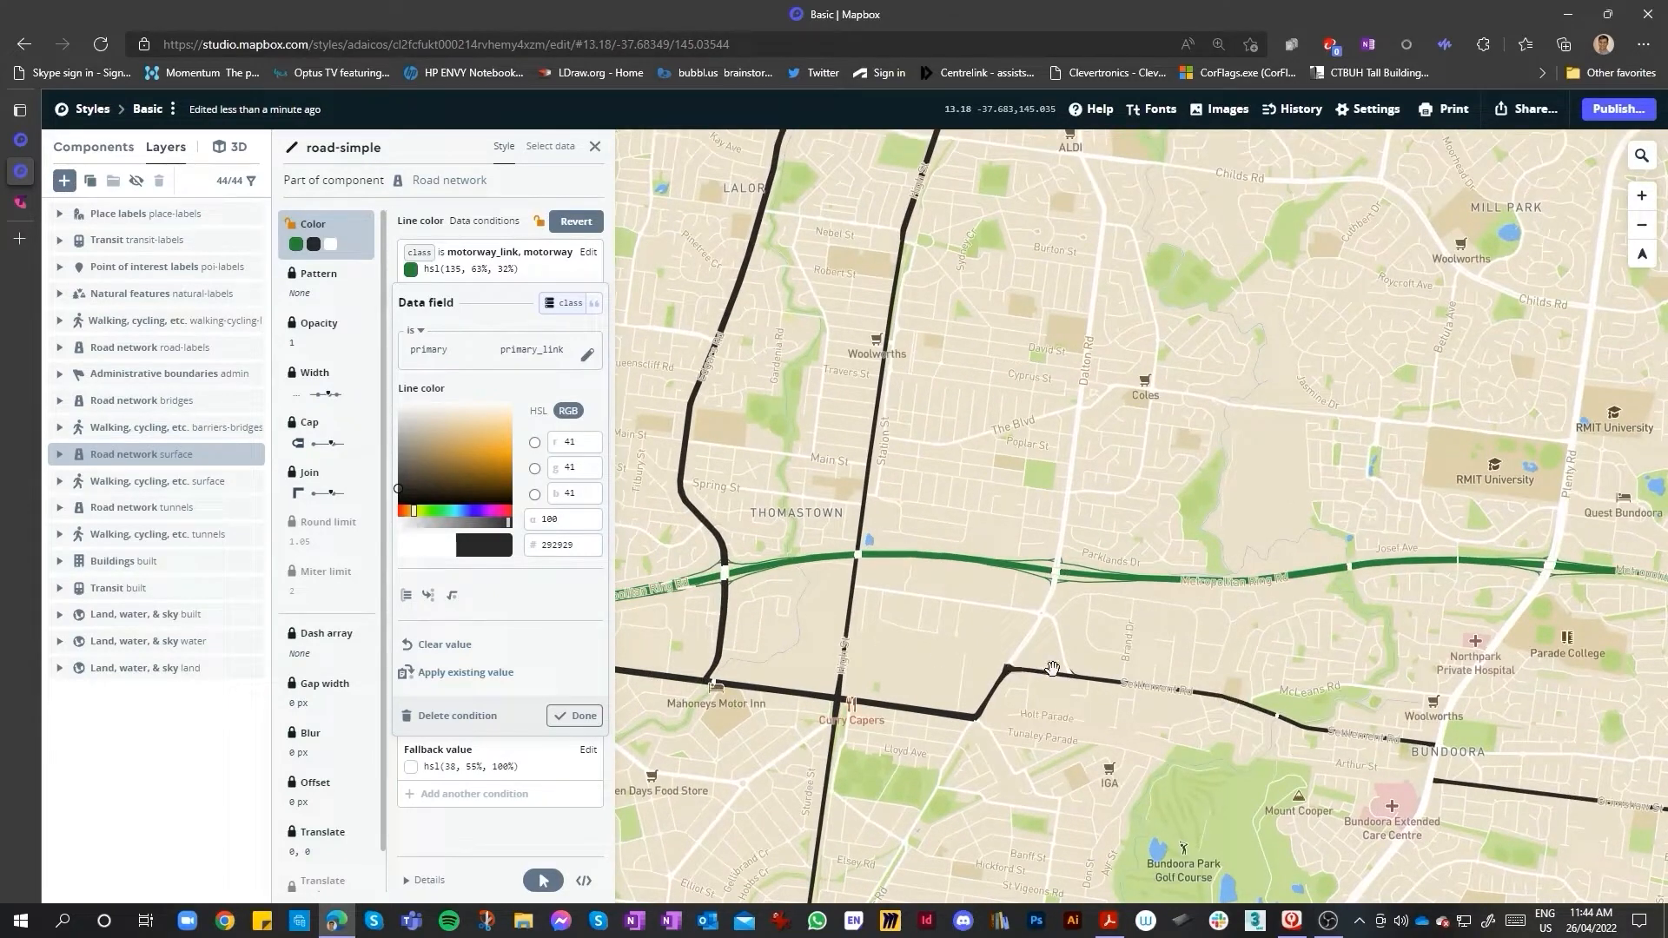
scroll(1045, 684, "up", 5)
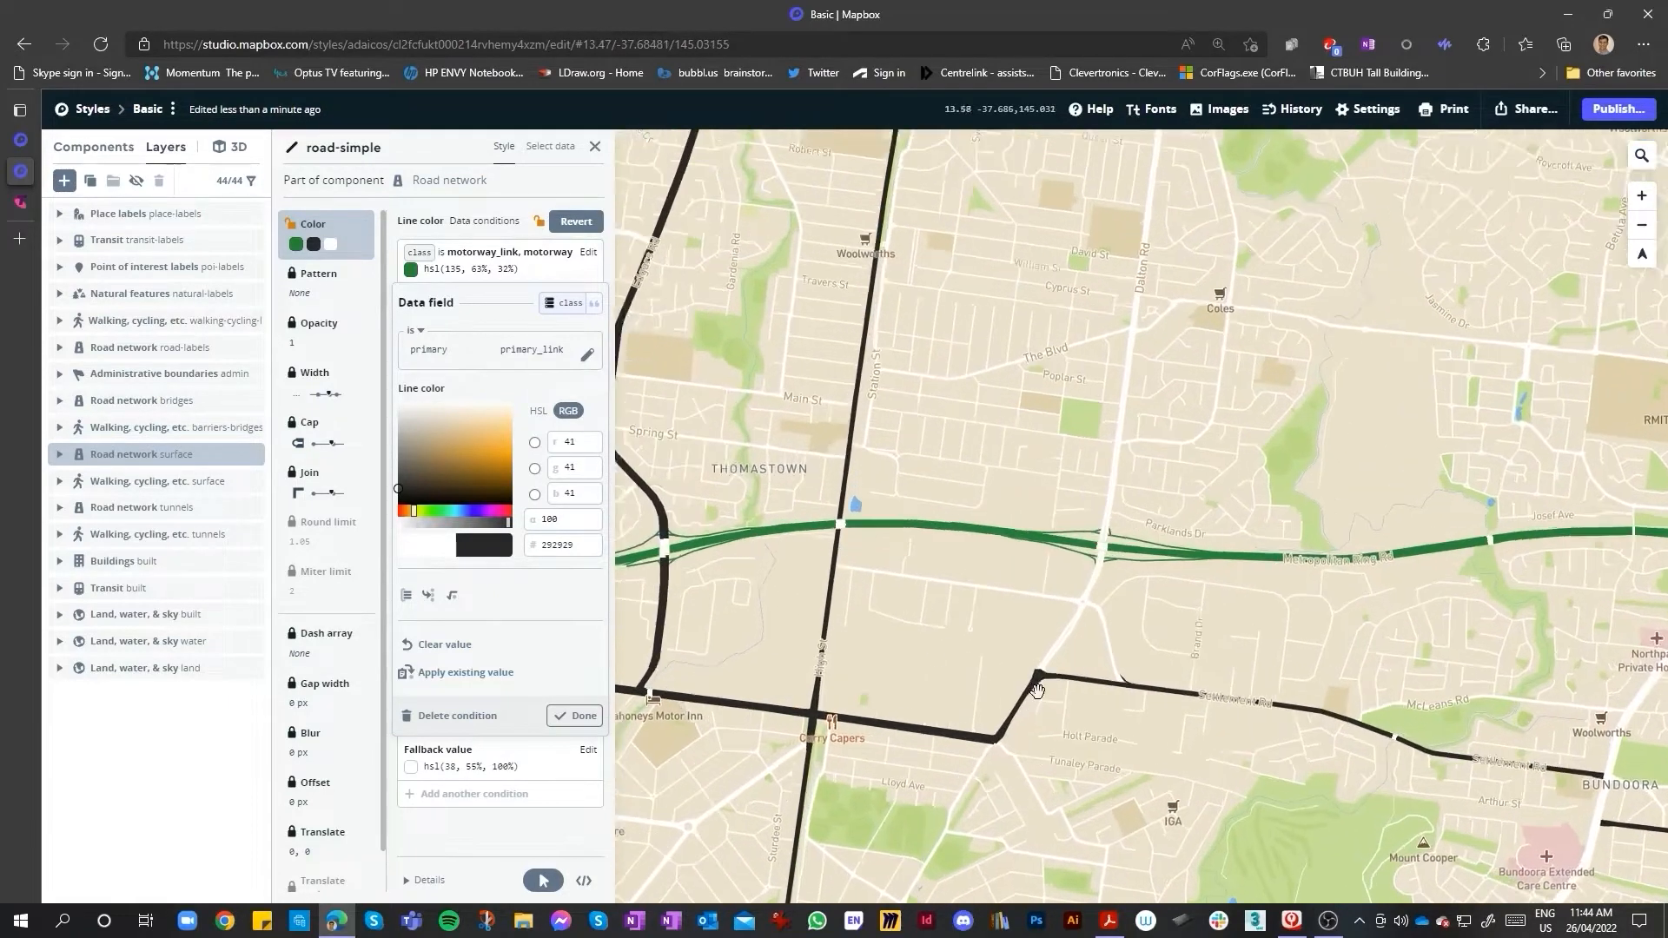
scroll(1020, 688, "up", 3)
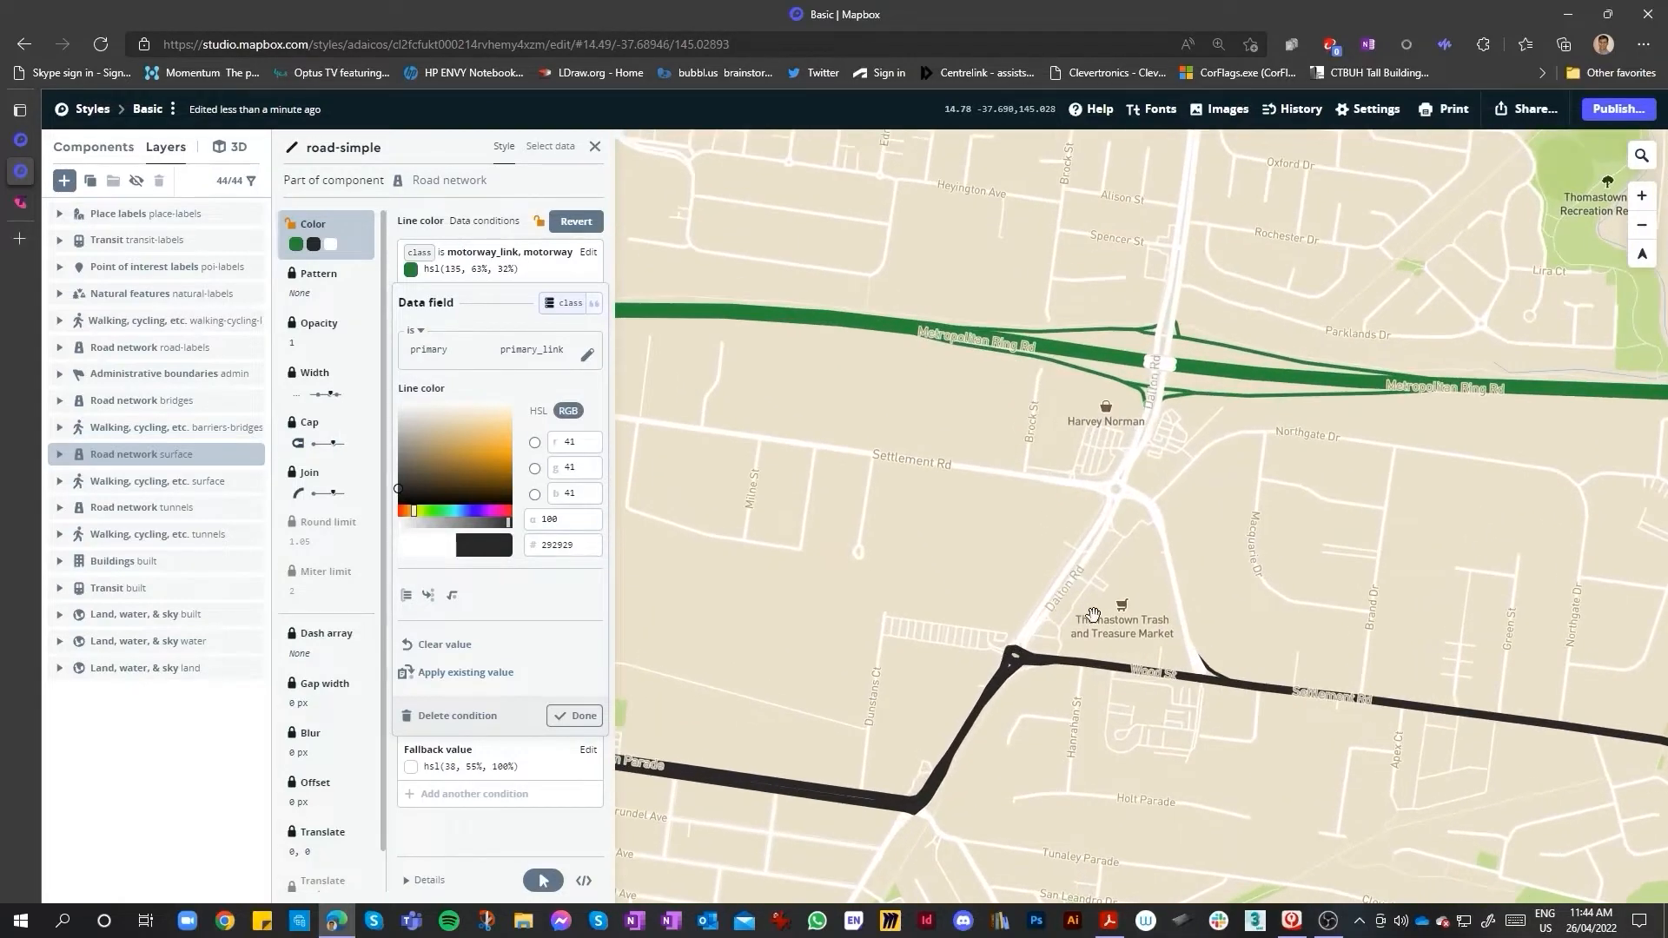
- Check the primary roads on the map and darken their condition's line color to near-black
scroll(1112, 492, "down", 6)
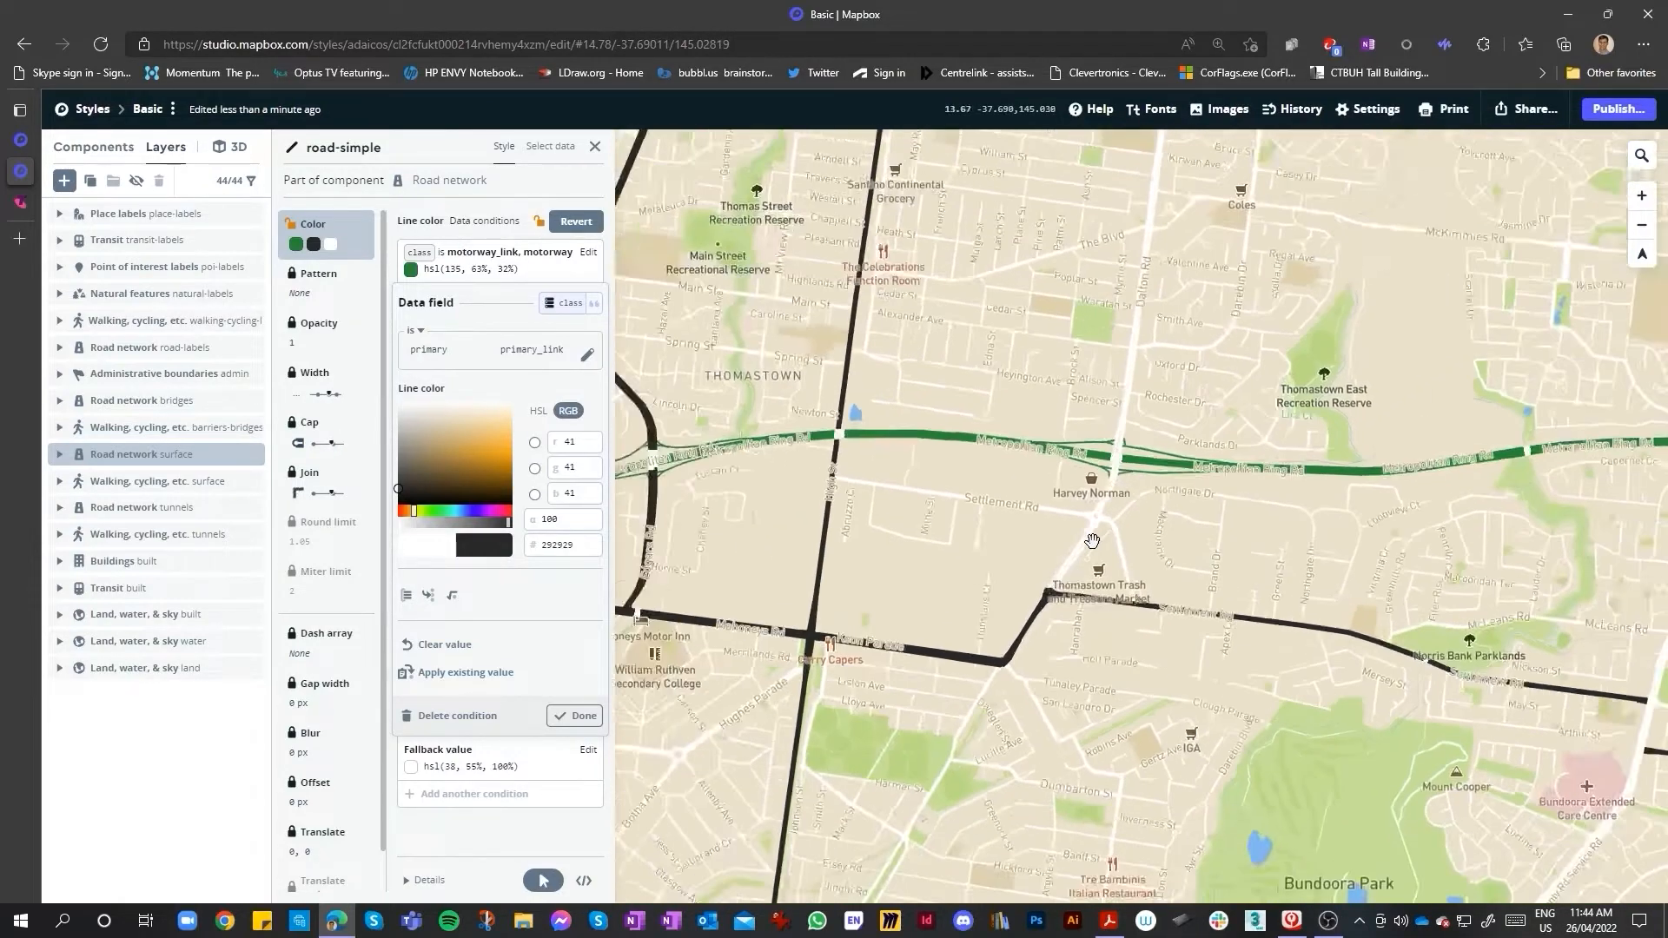
scroll(777, 575, "up", 2)
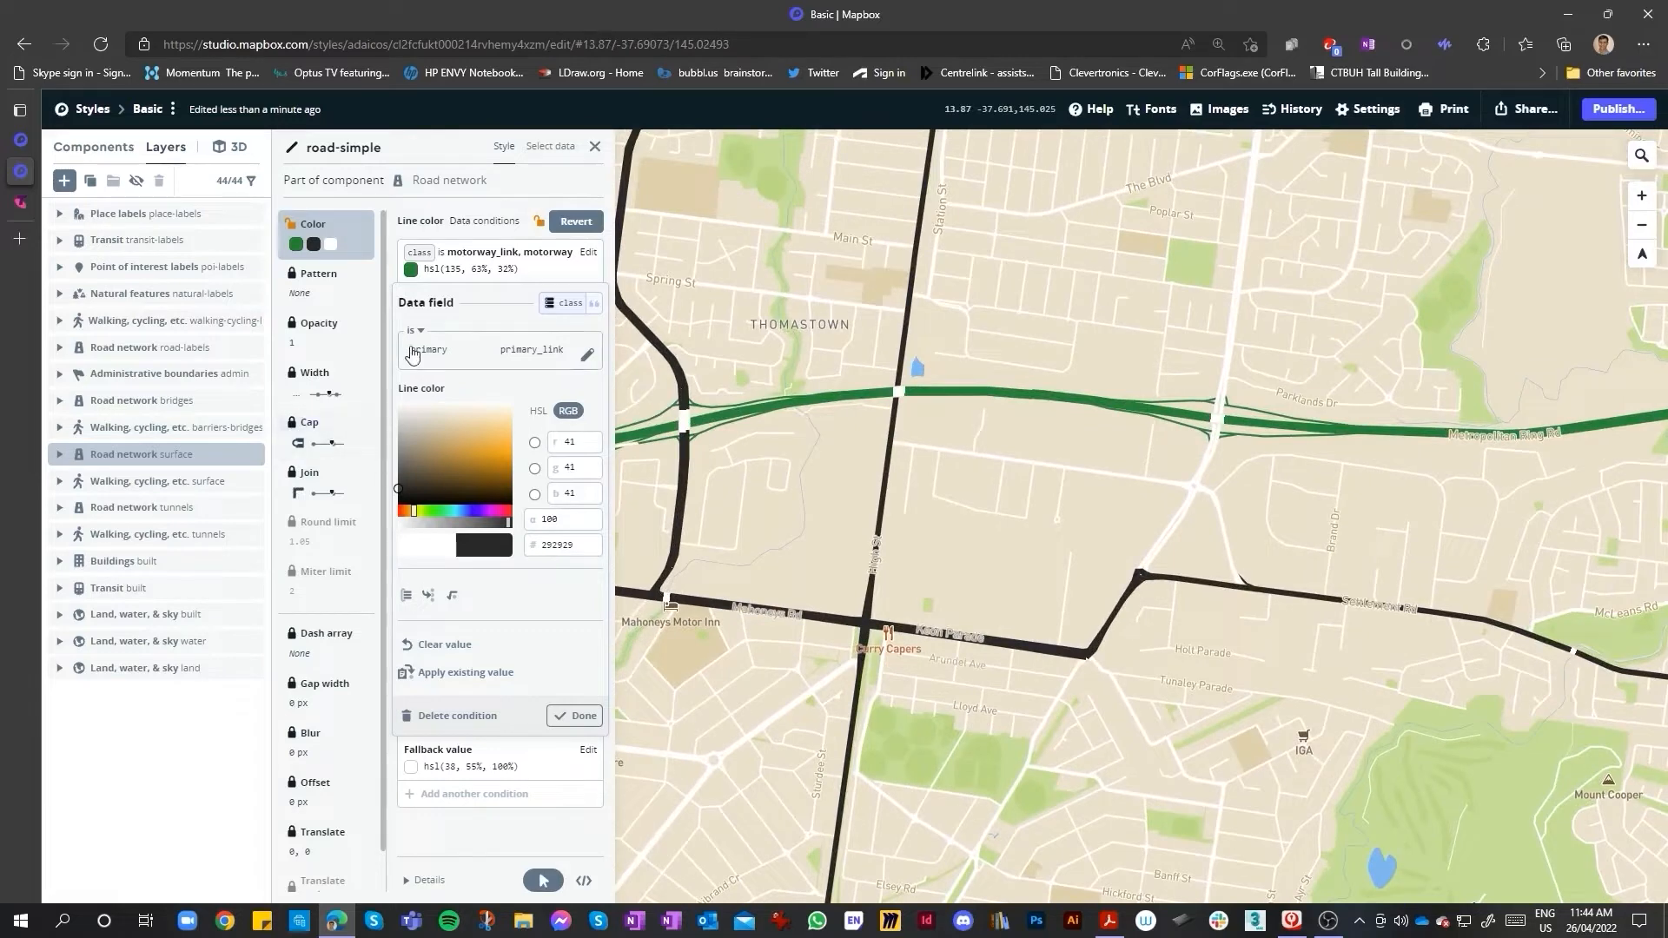
scroll(943, 512, "down", 1)
scroll(704, 577, "up", 2)
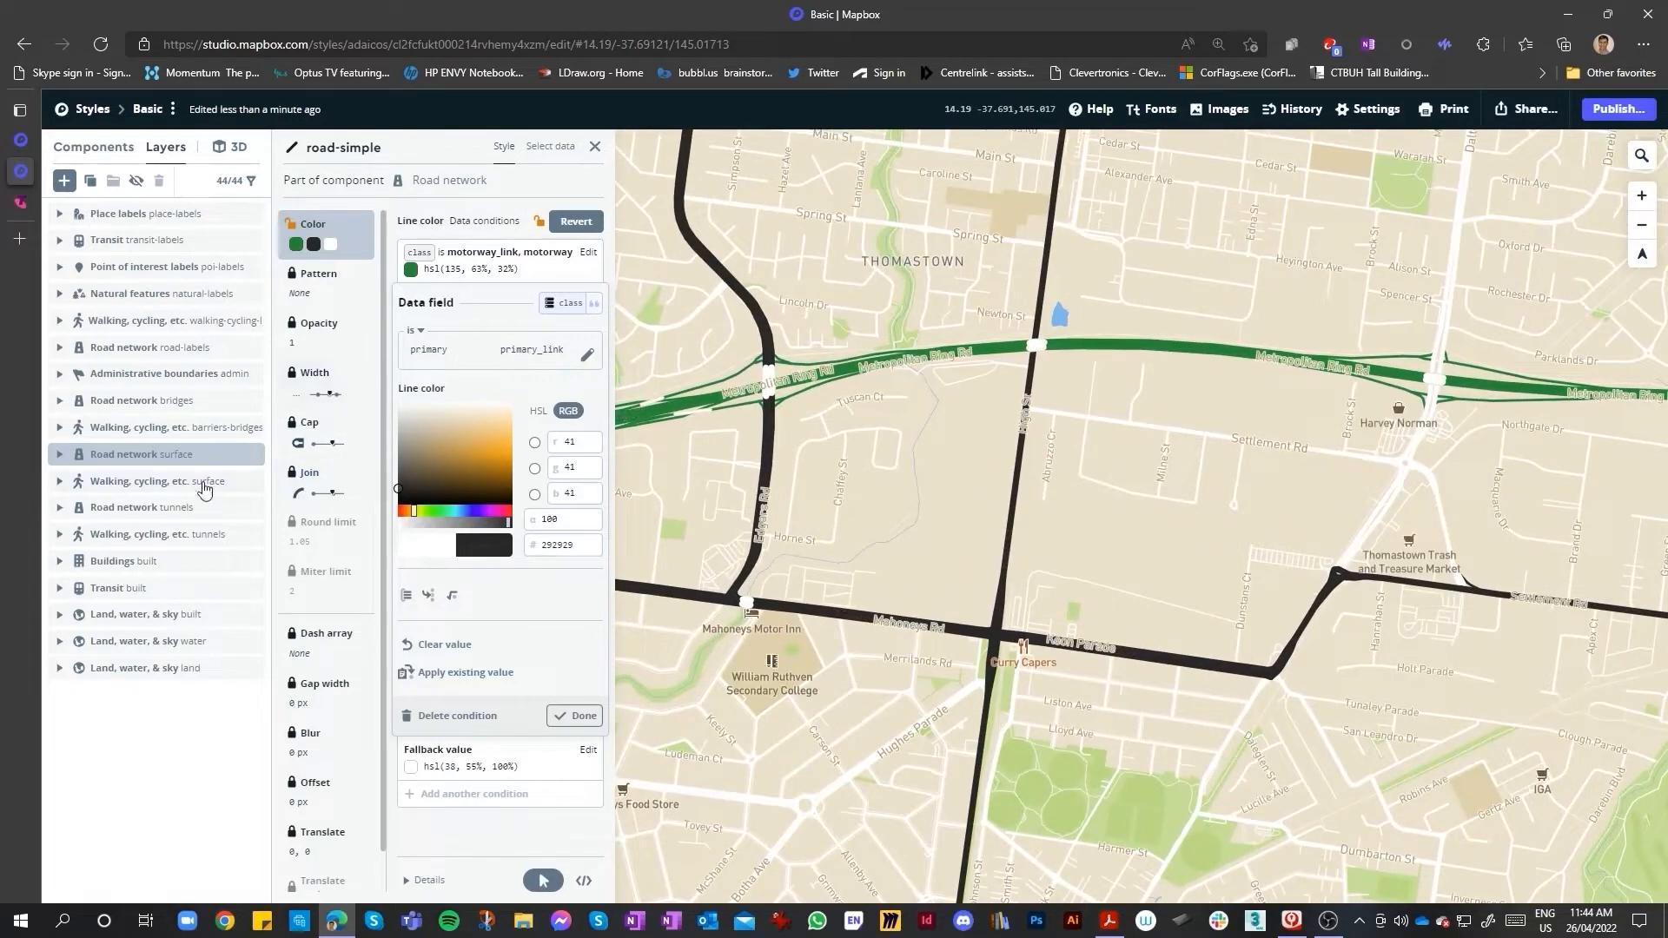
scroll(1122, 617, "down", 3)
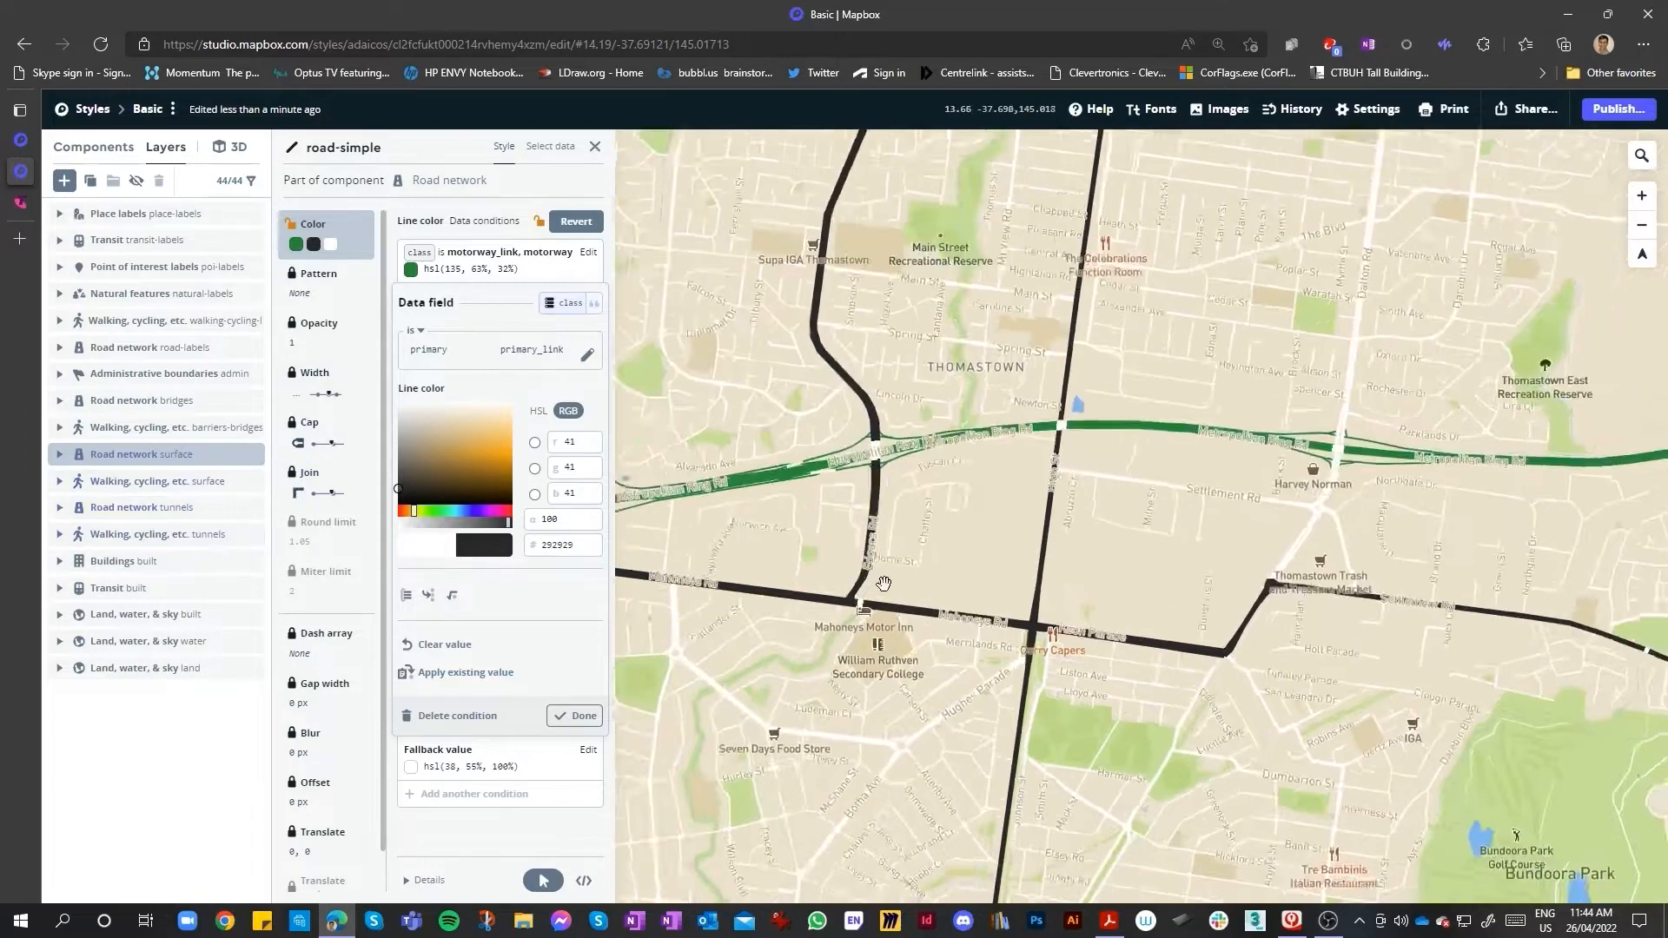
left_click(398, 502)
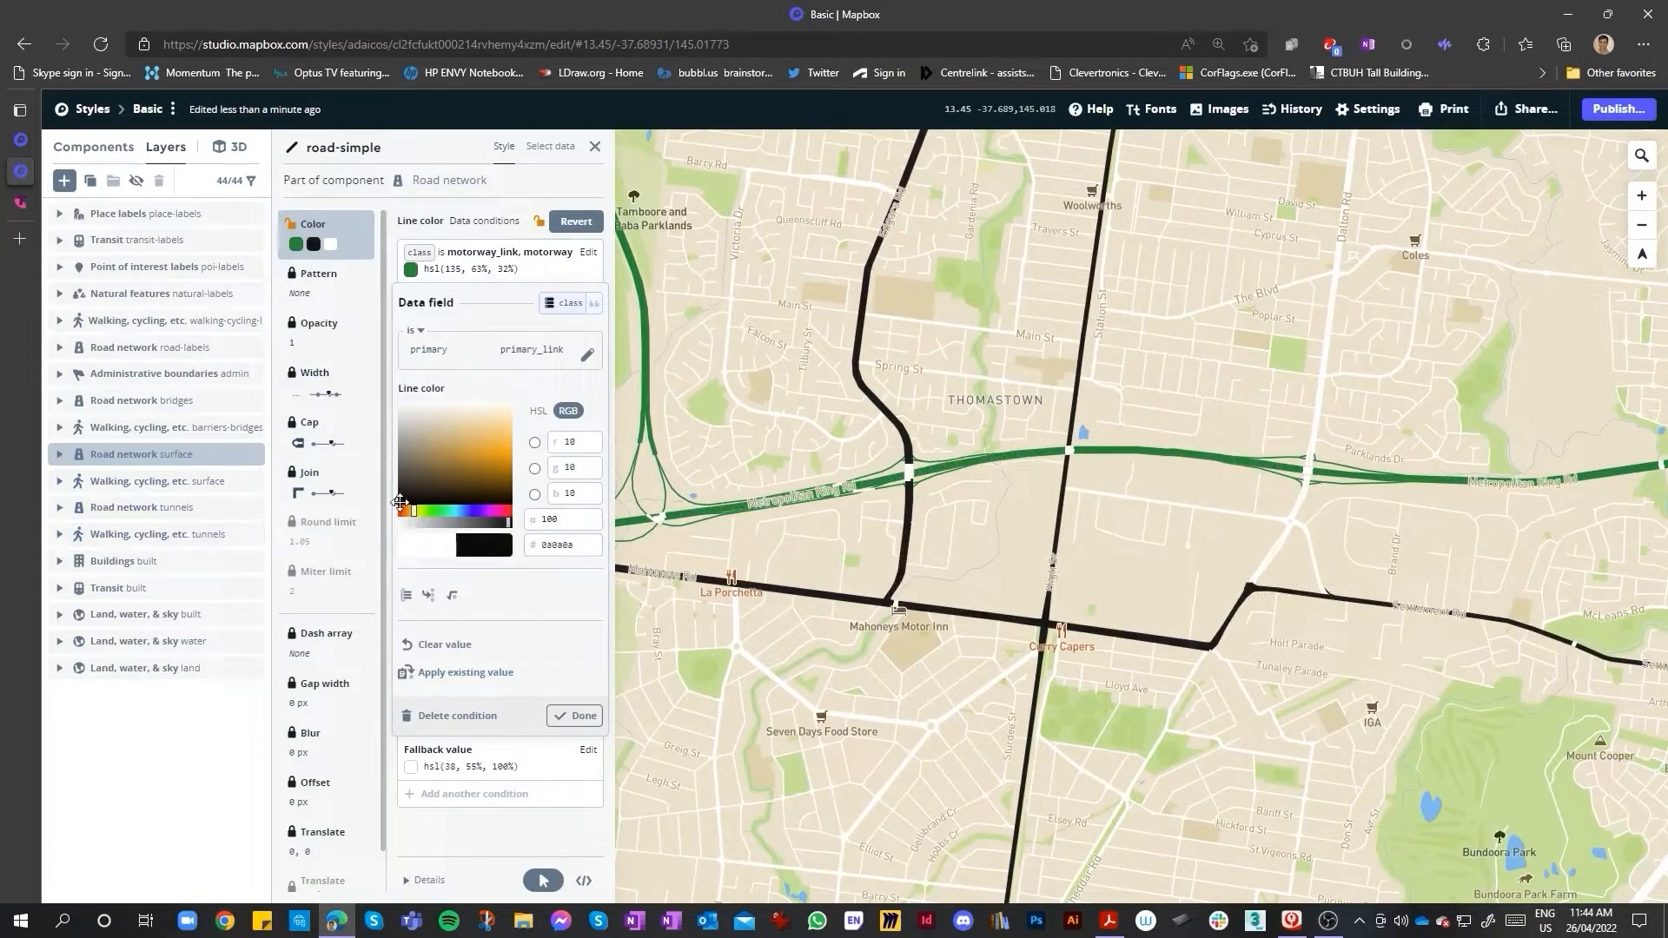
- Check the Road network component's settings and reopen the road-simple layer's line color through its override
left_click(484, 182)
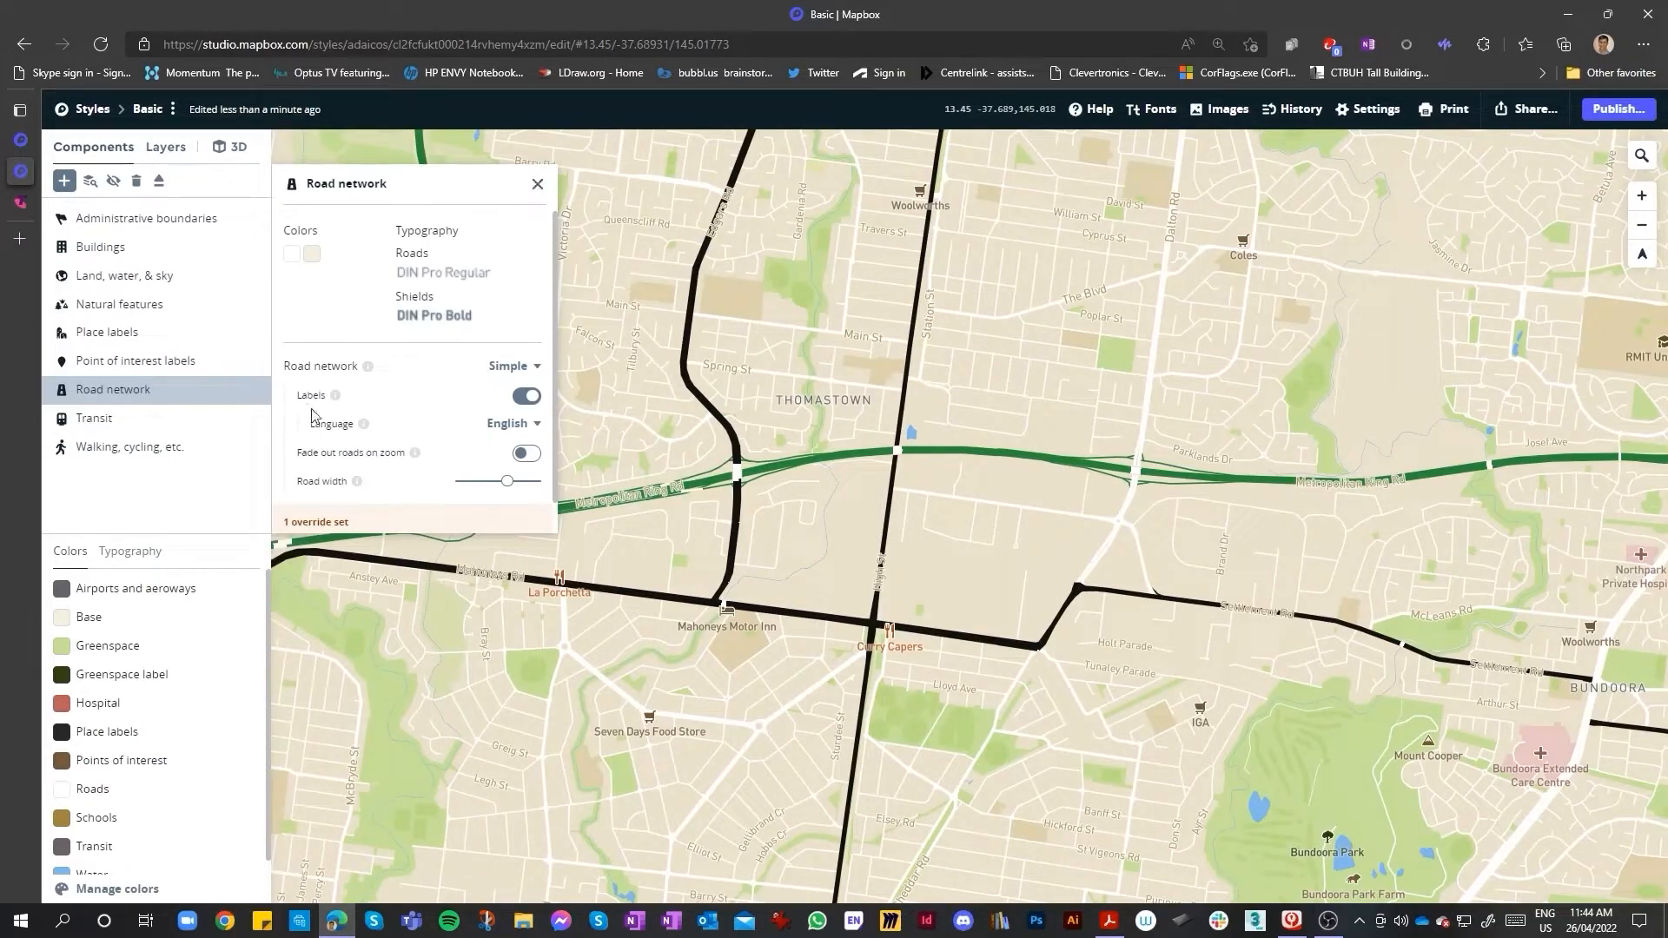
left_click(335, 516)
left_click(382, 512)
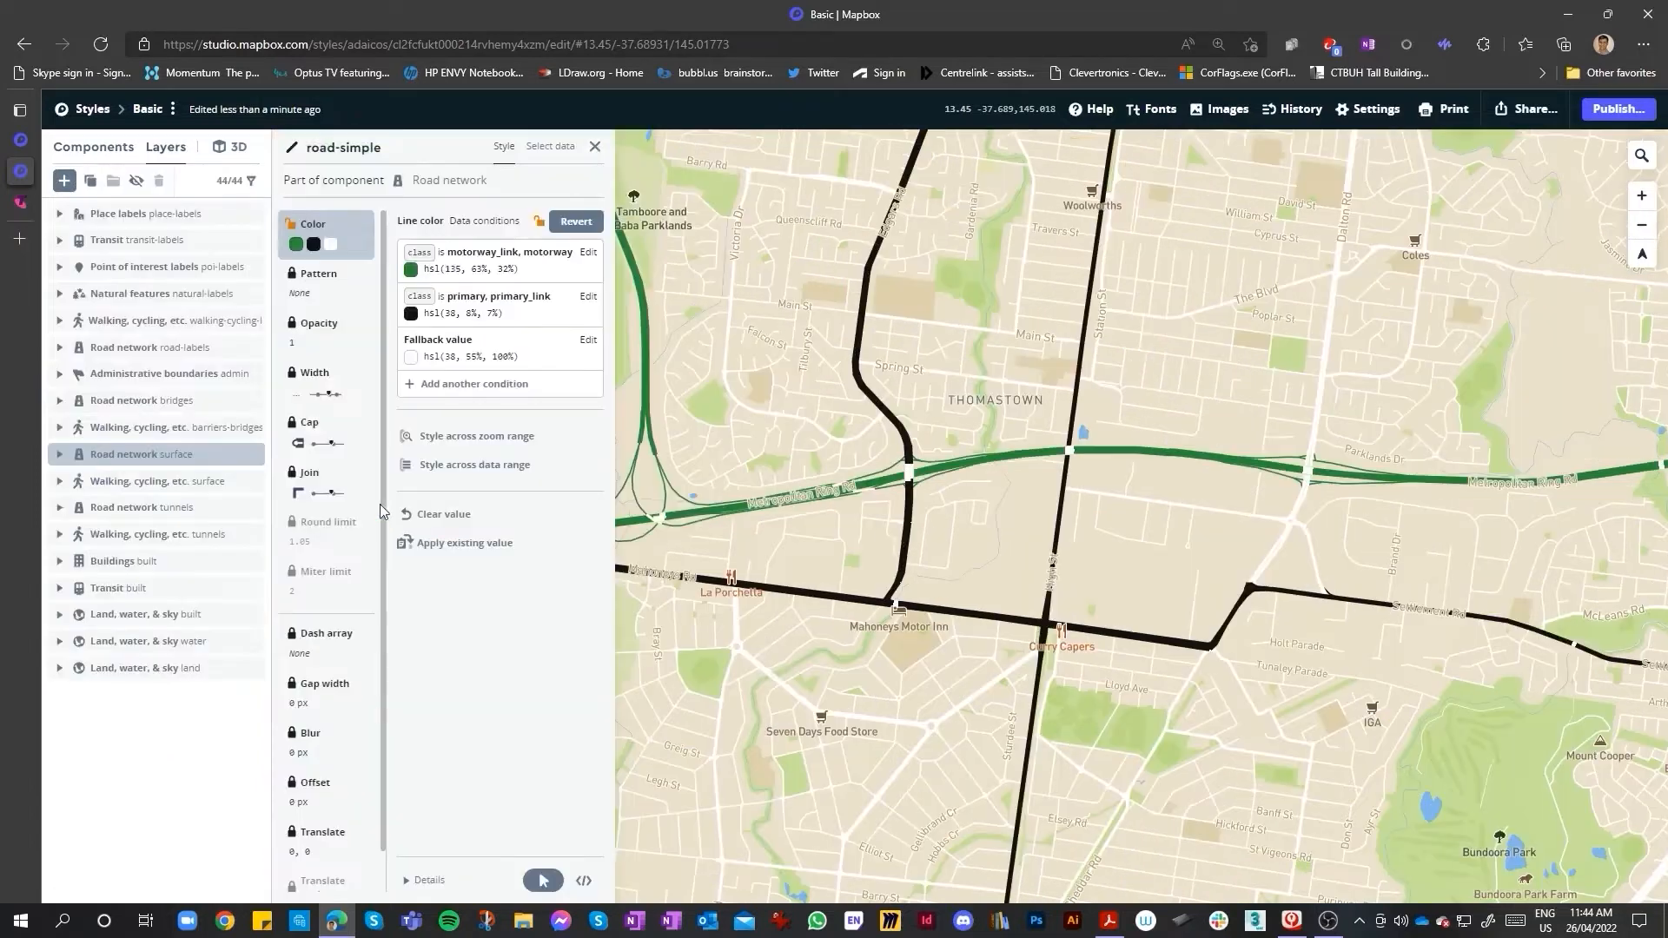
left_click(495, 388)
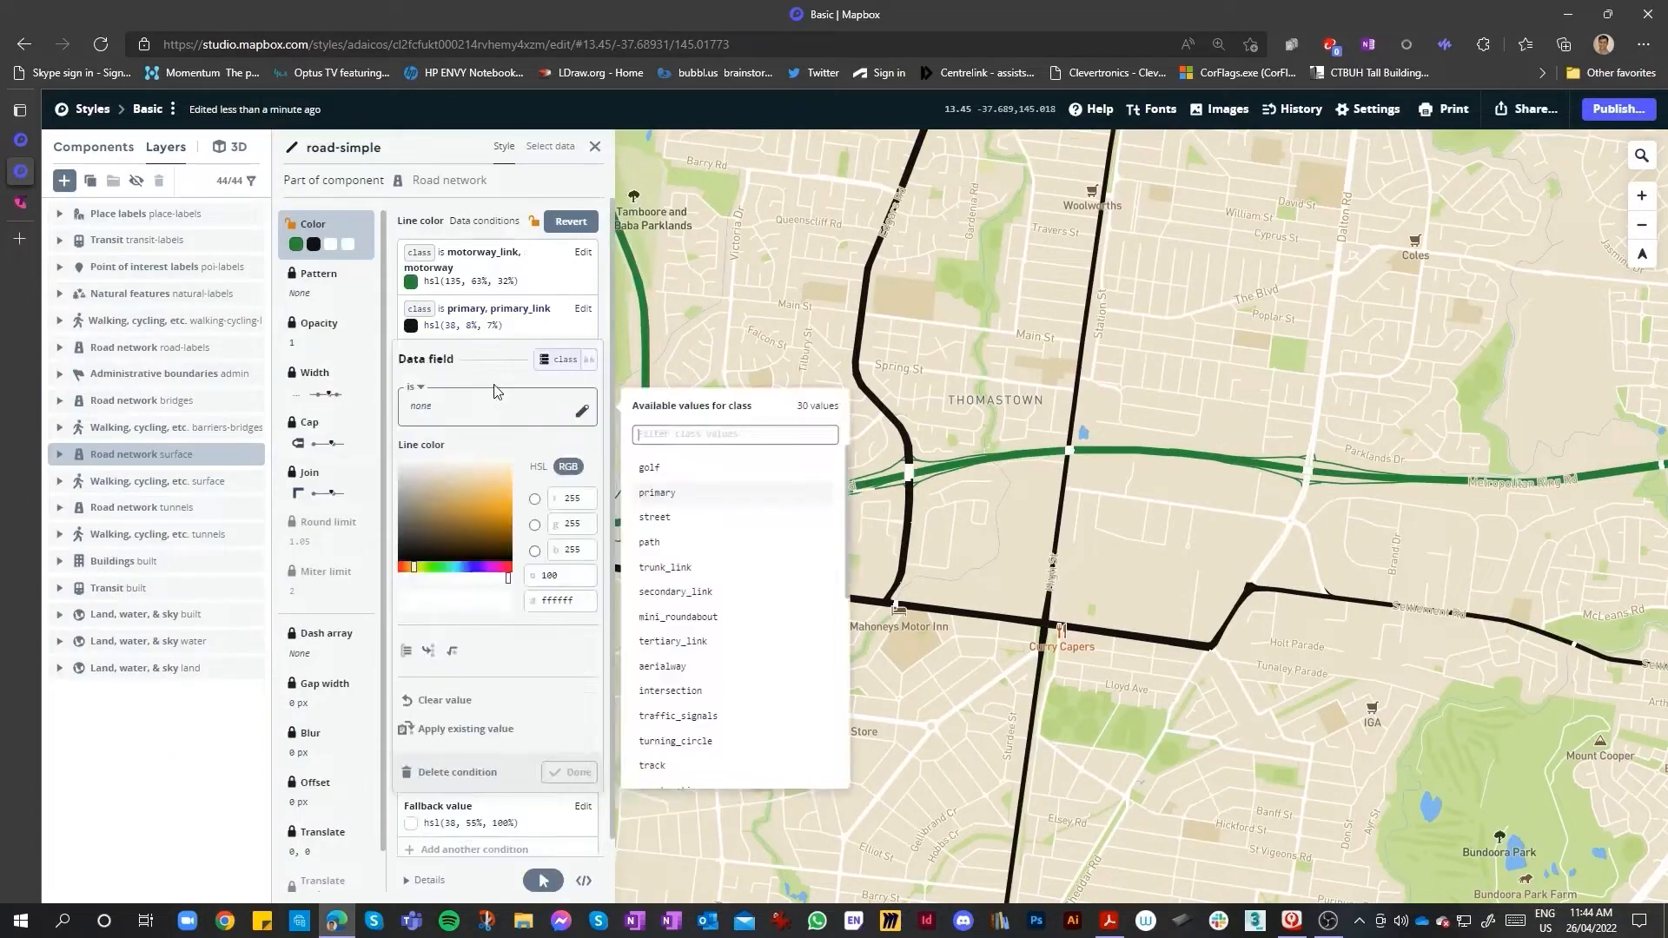
scroll(741, 700, "down", 5)
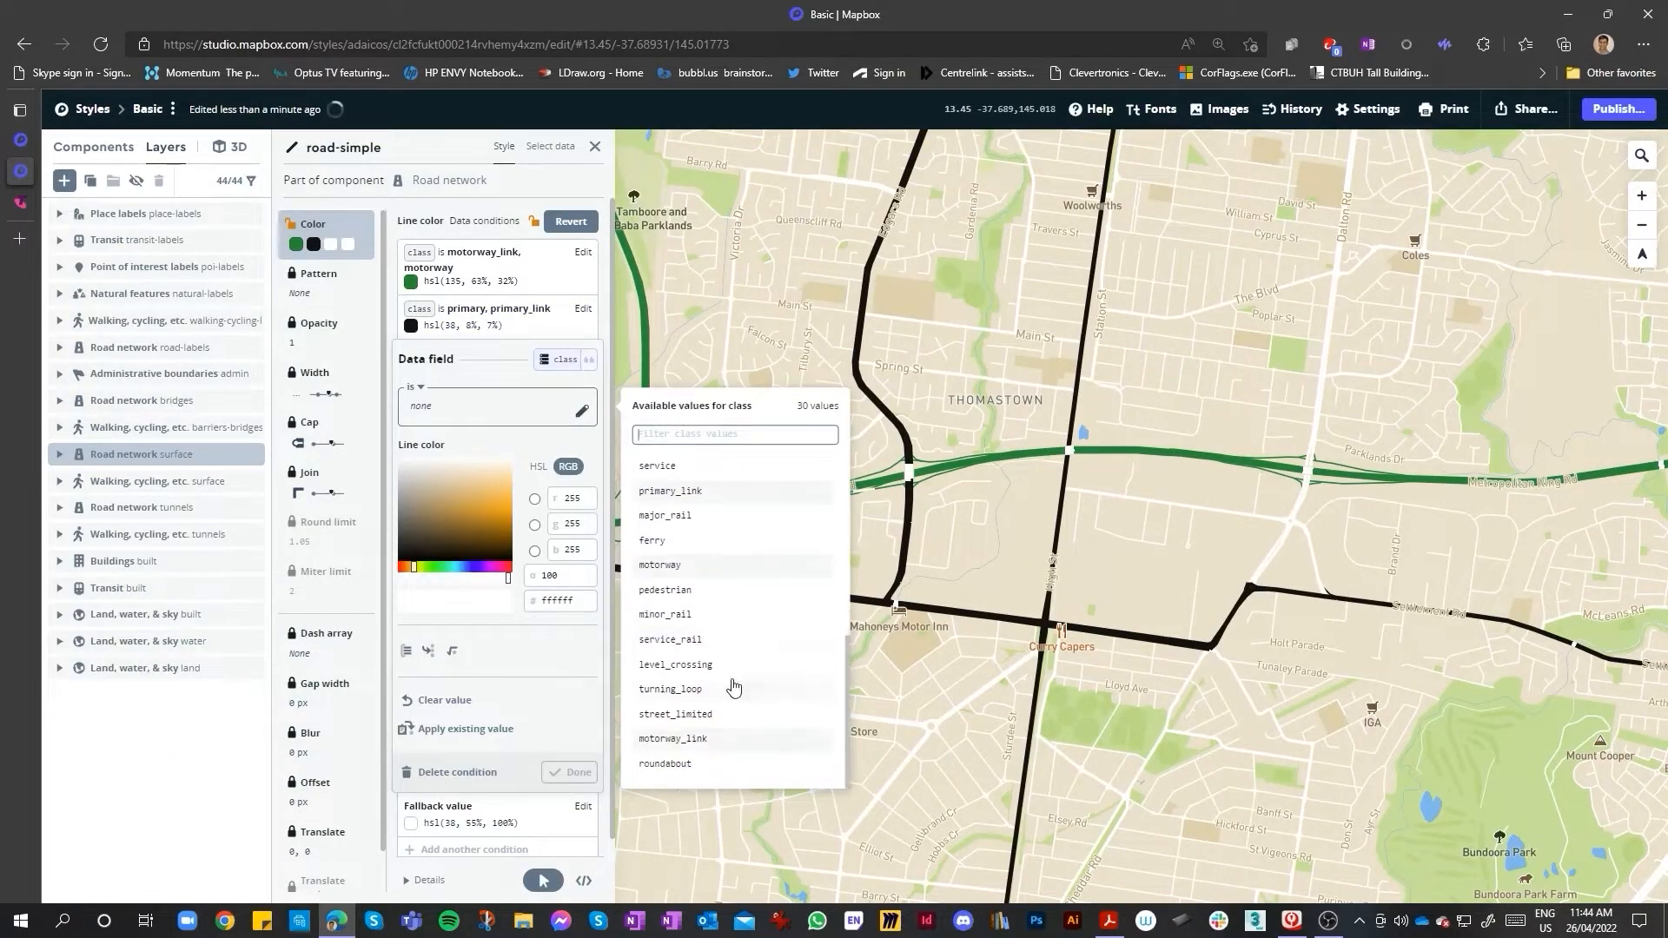
scroll(695, 556, "up", 3)
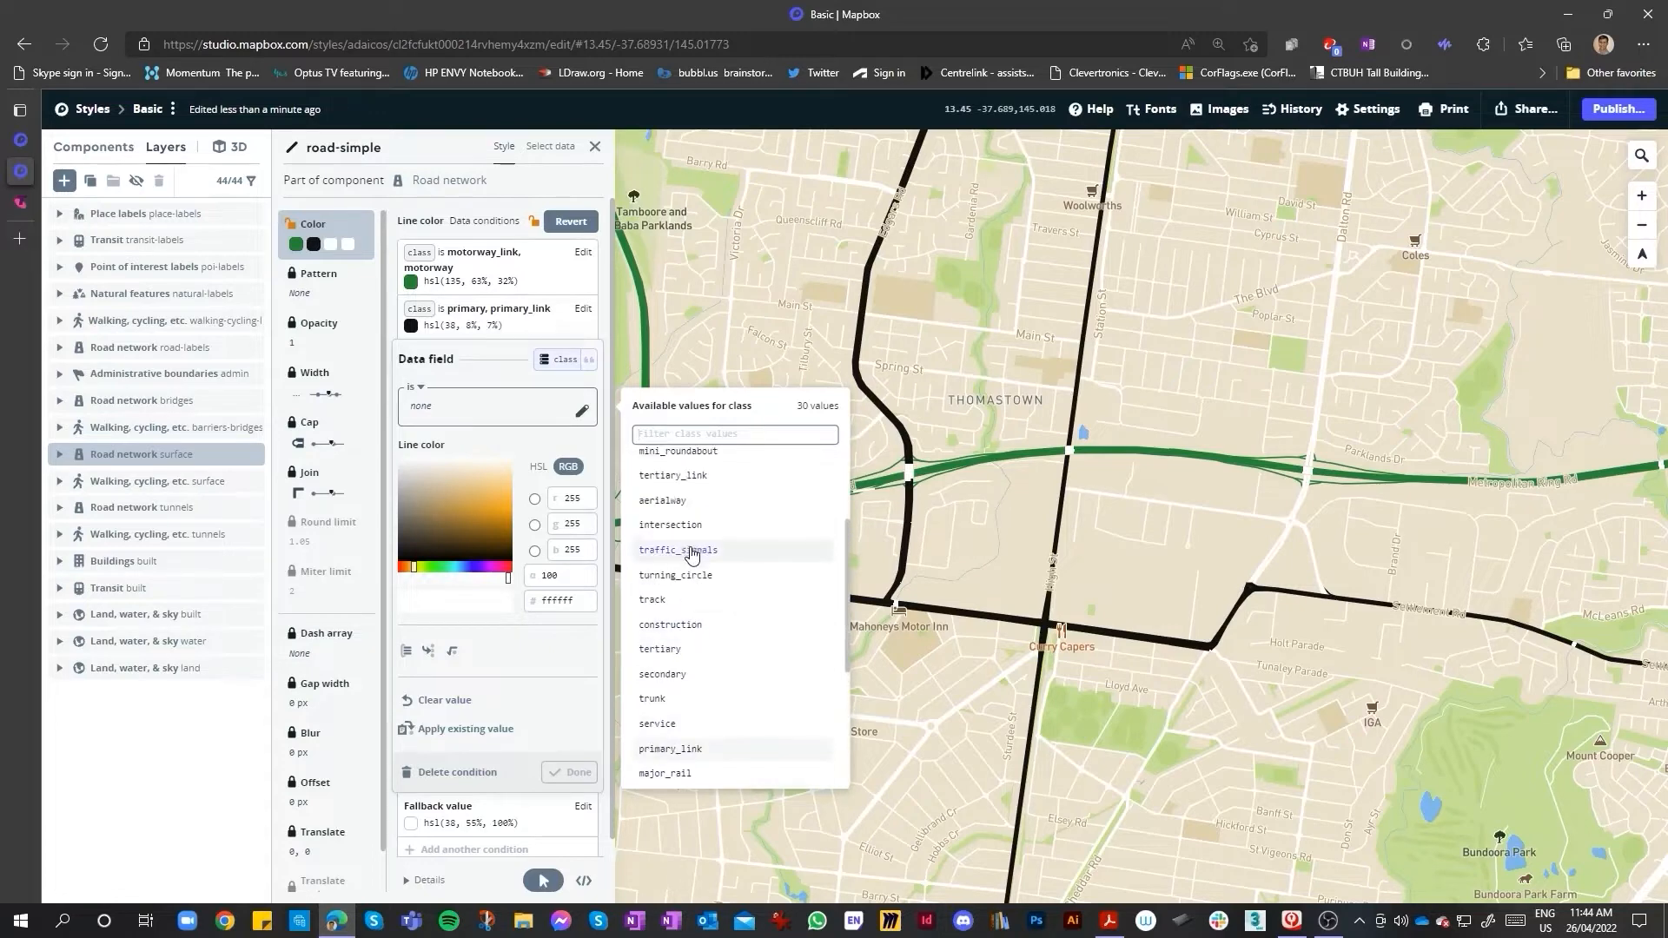
left_click(485, 363)
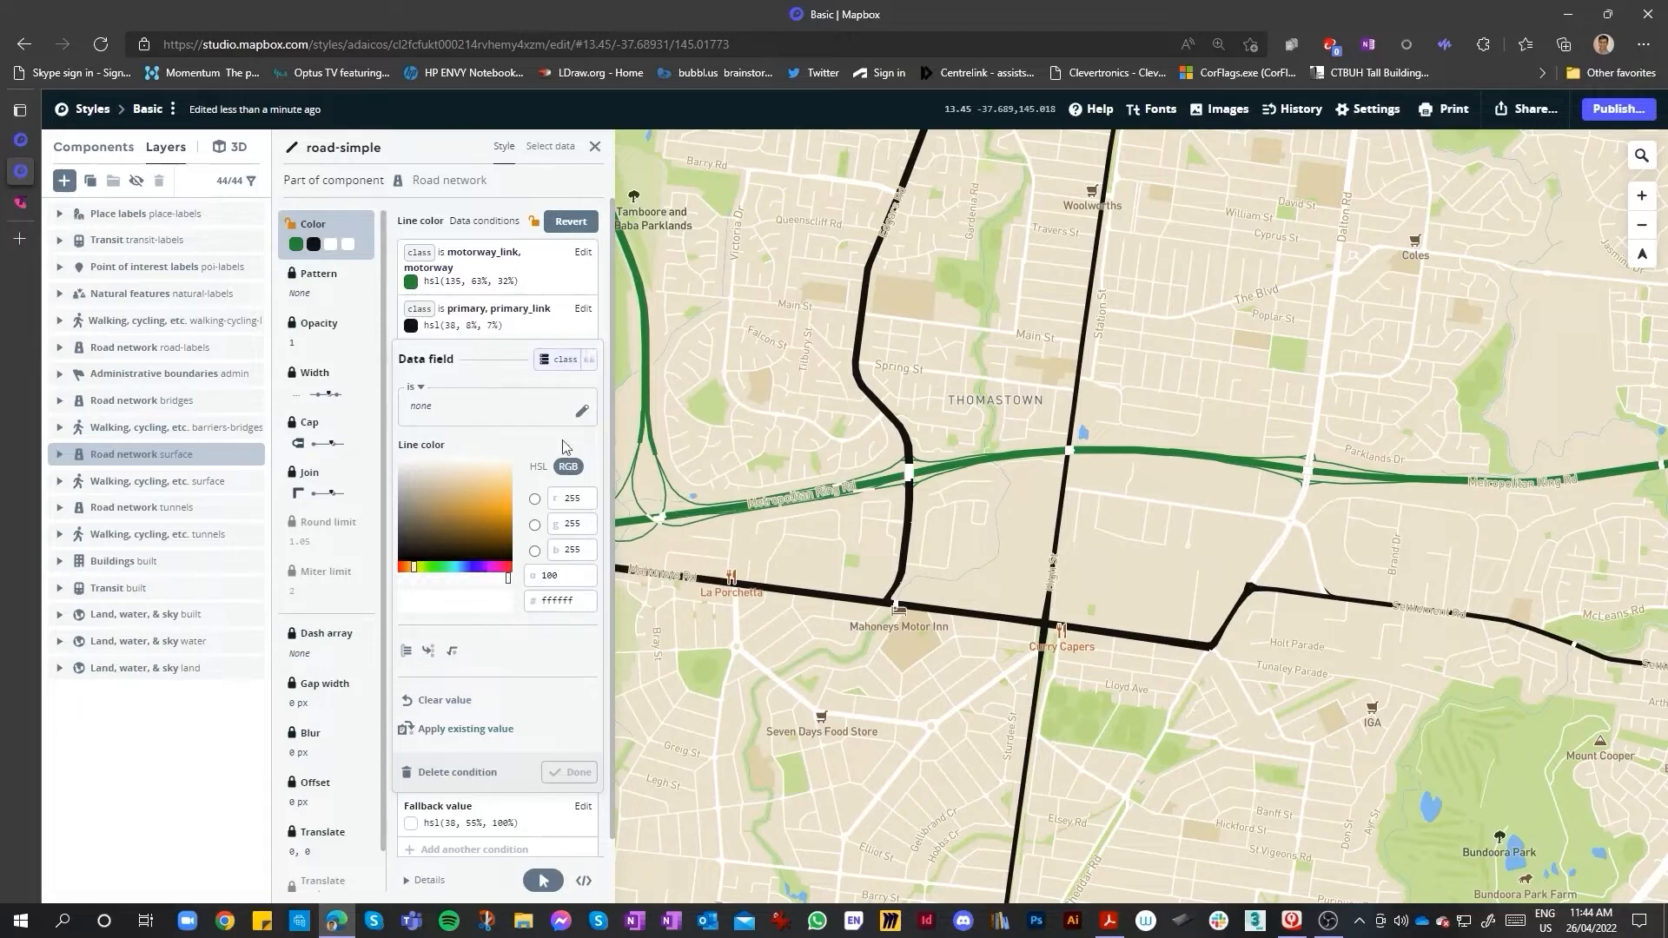
left_click(502, 823)
left_click(496, 779)
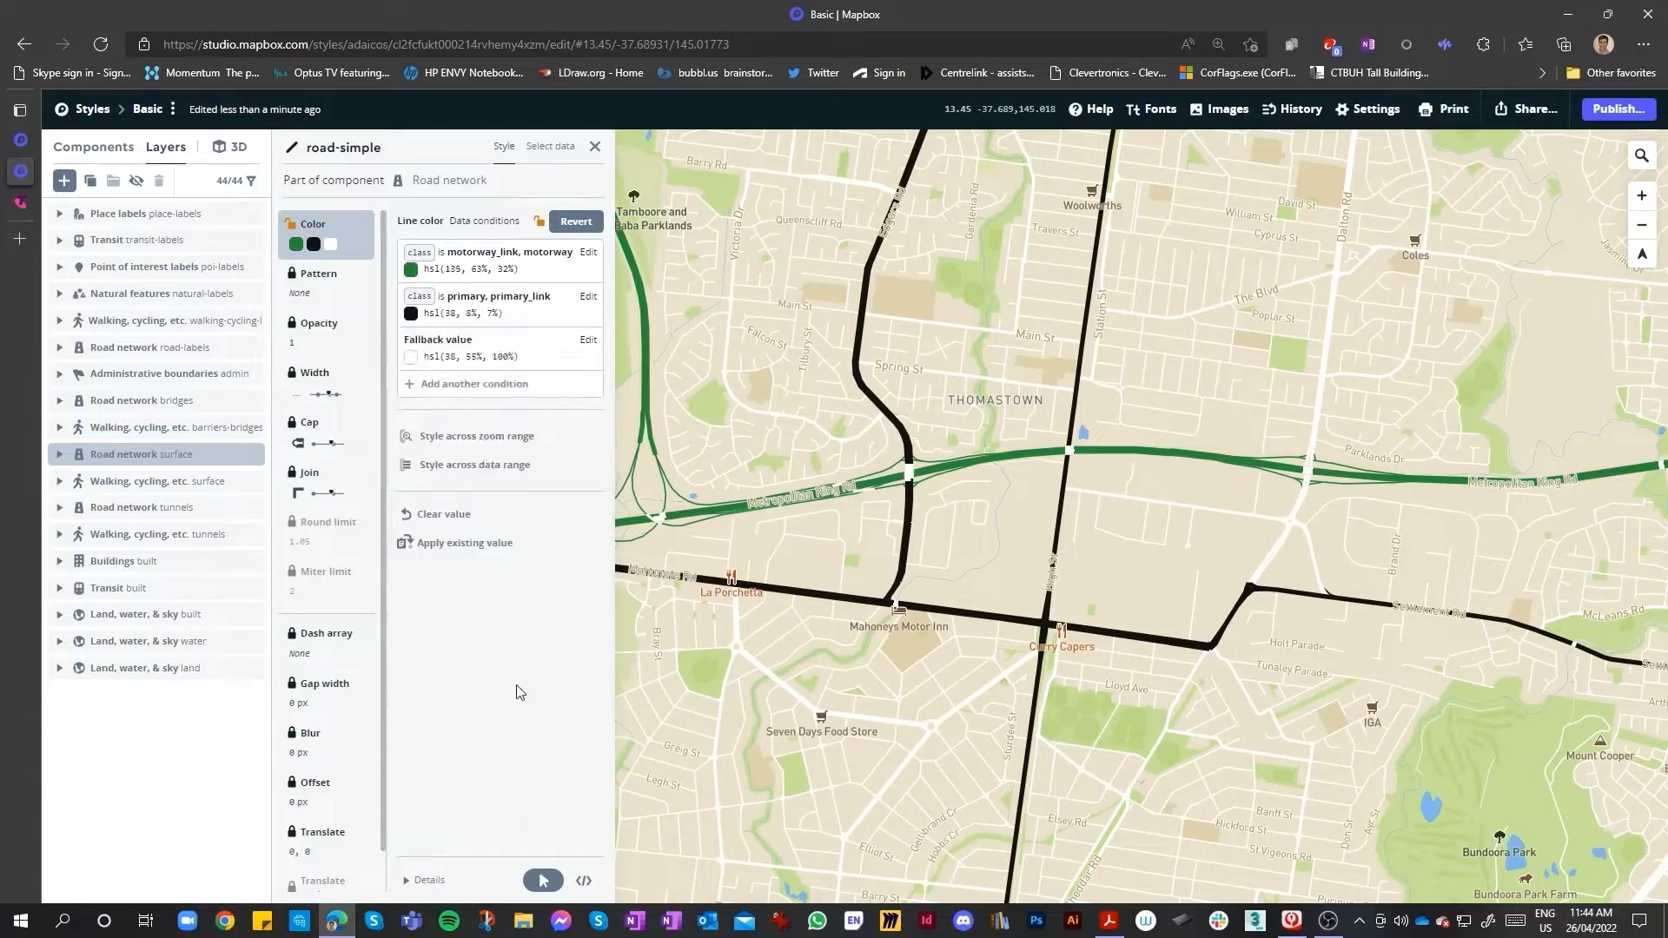
- Add another line color condition for the tertiary and tertiary_link classes
left_click(505, 393)
scroll(660, 660, "down", 1)
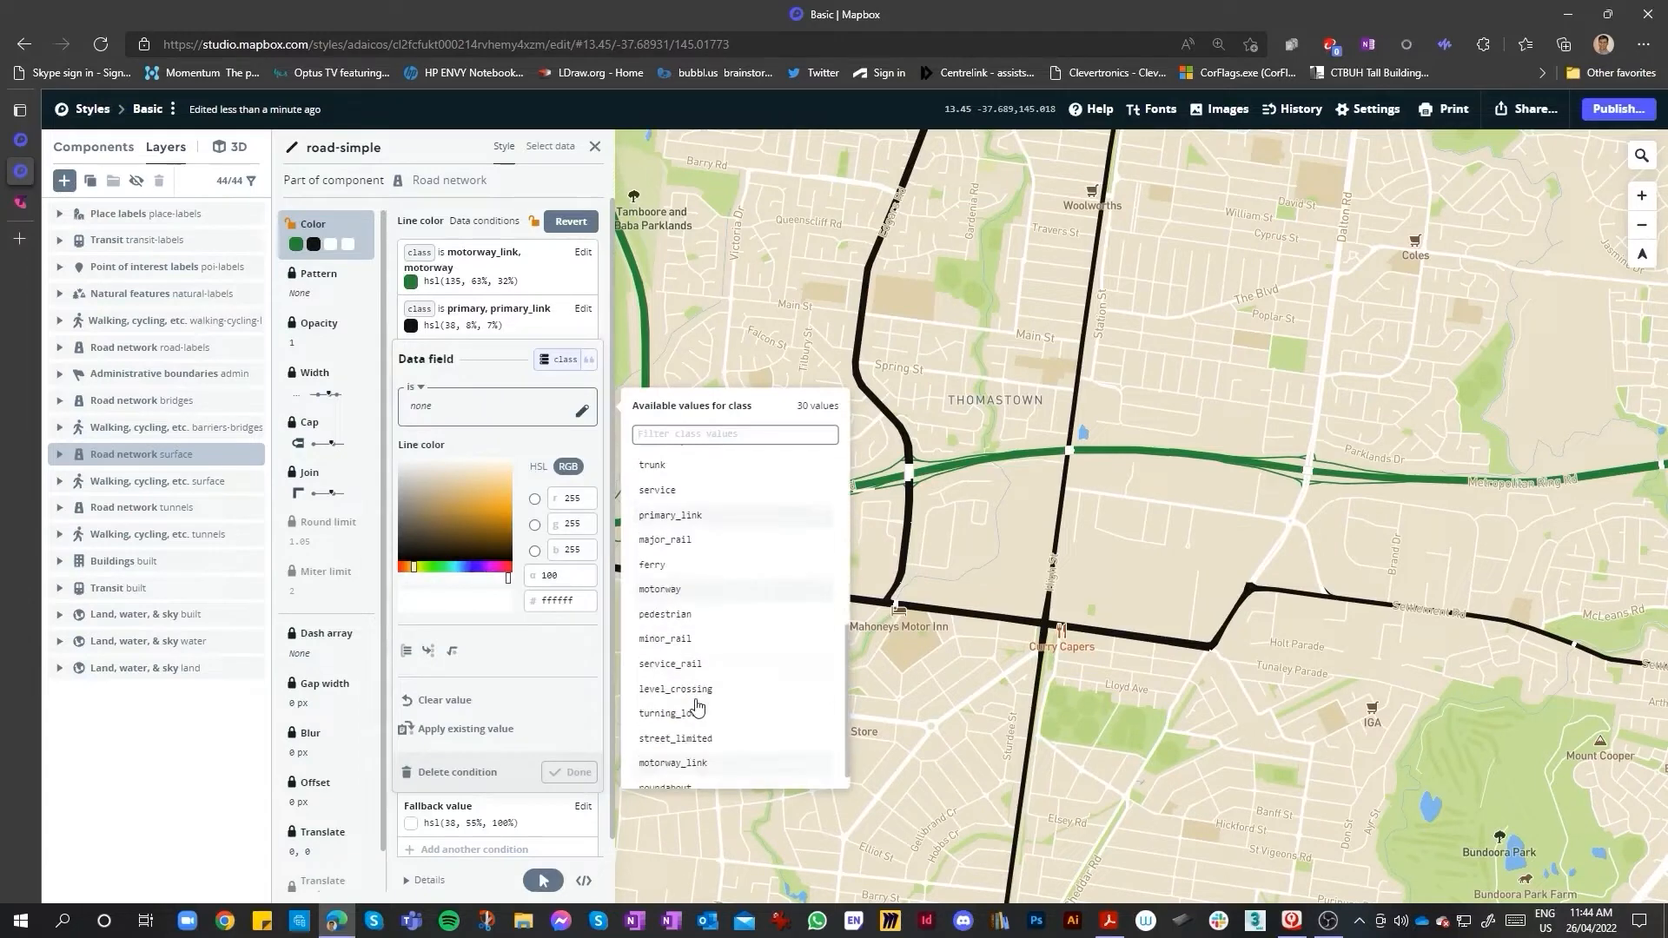
scroll(709, 681, "up", 2)
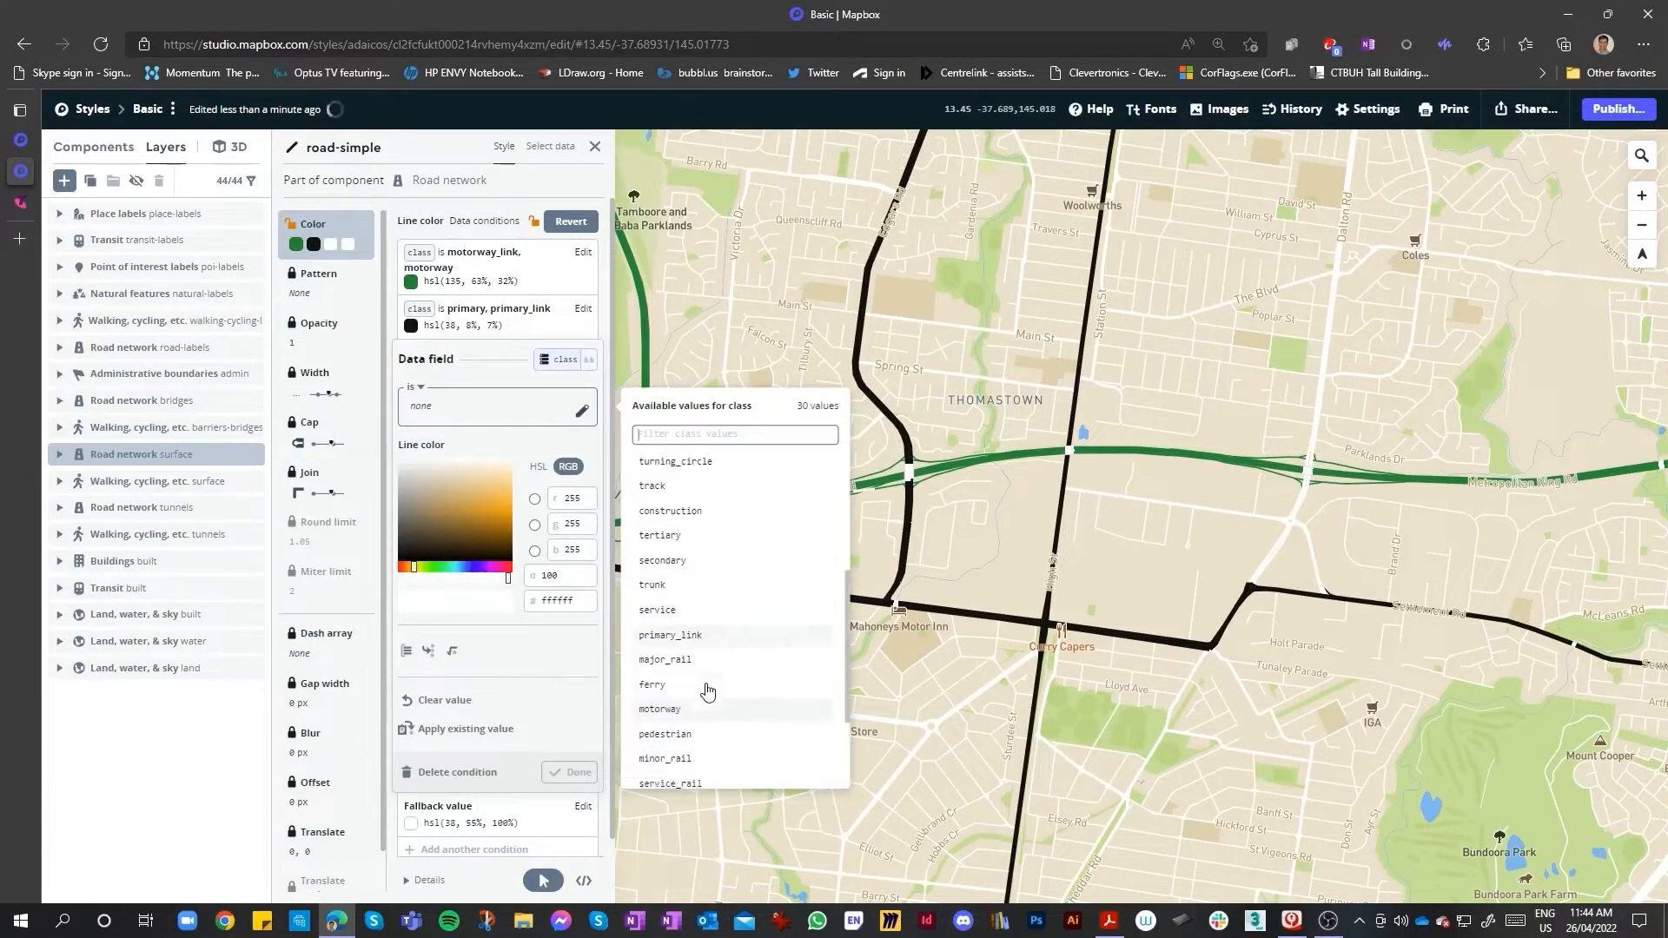
scroll(694, 556, "up", 2)
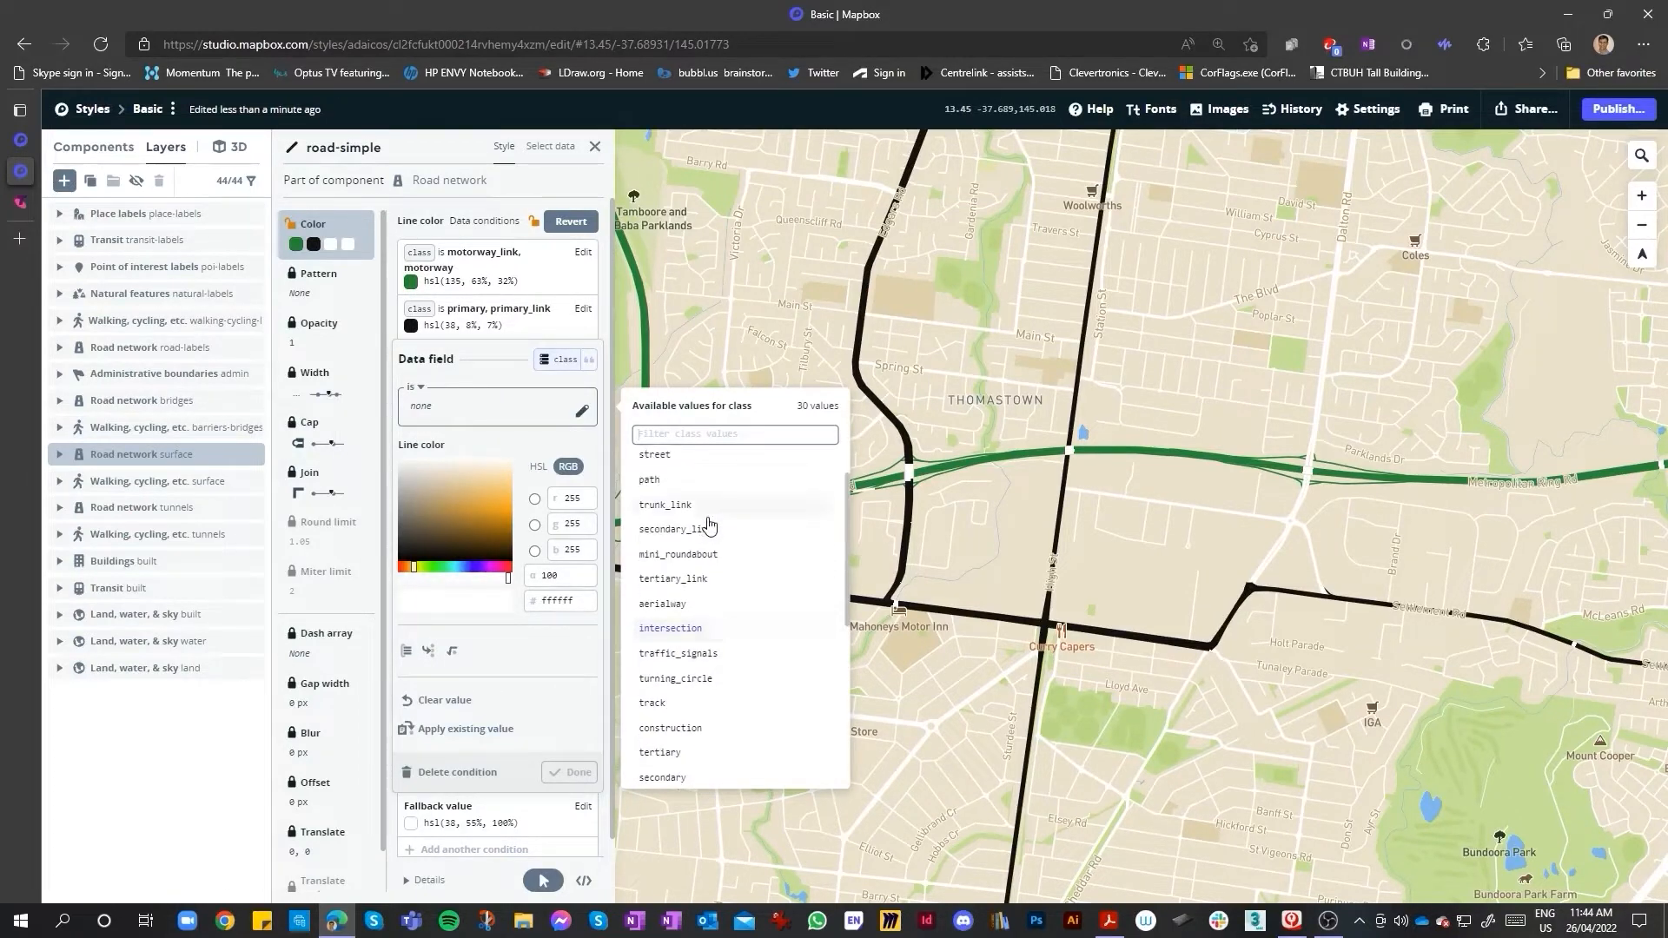
scroll(686, 652, "down", 1)
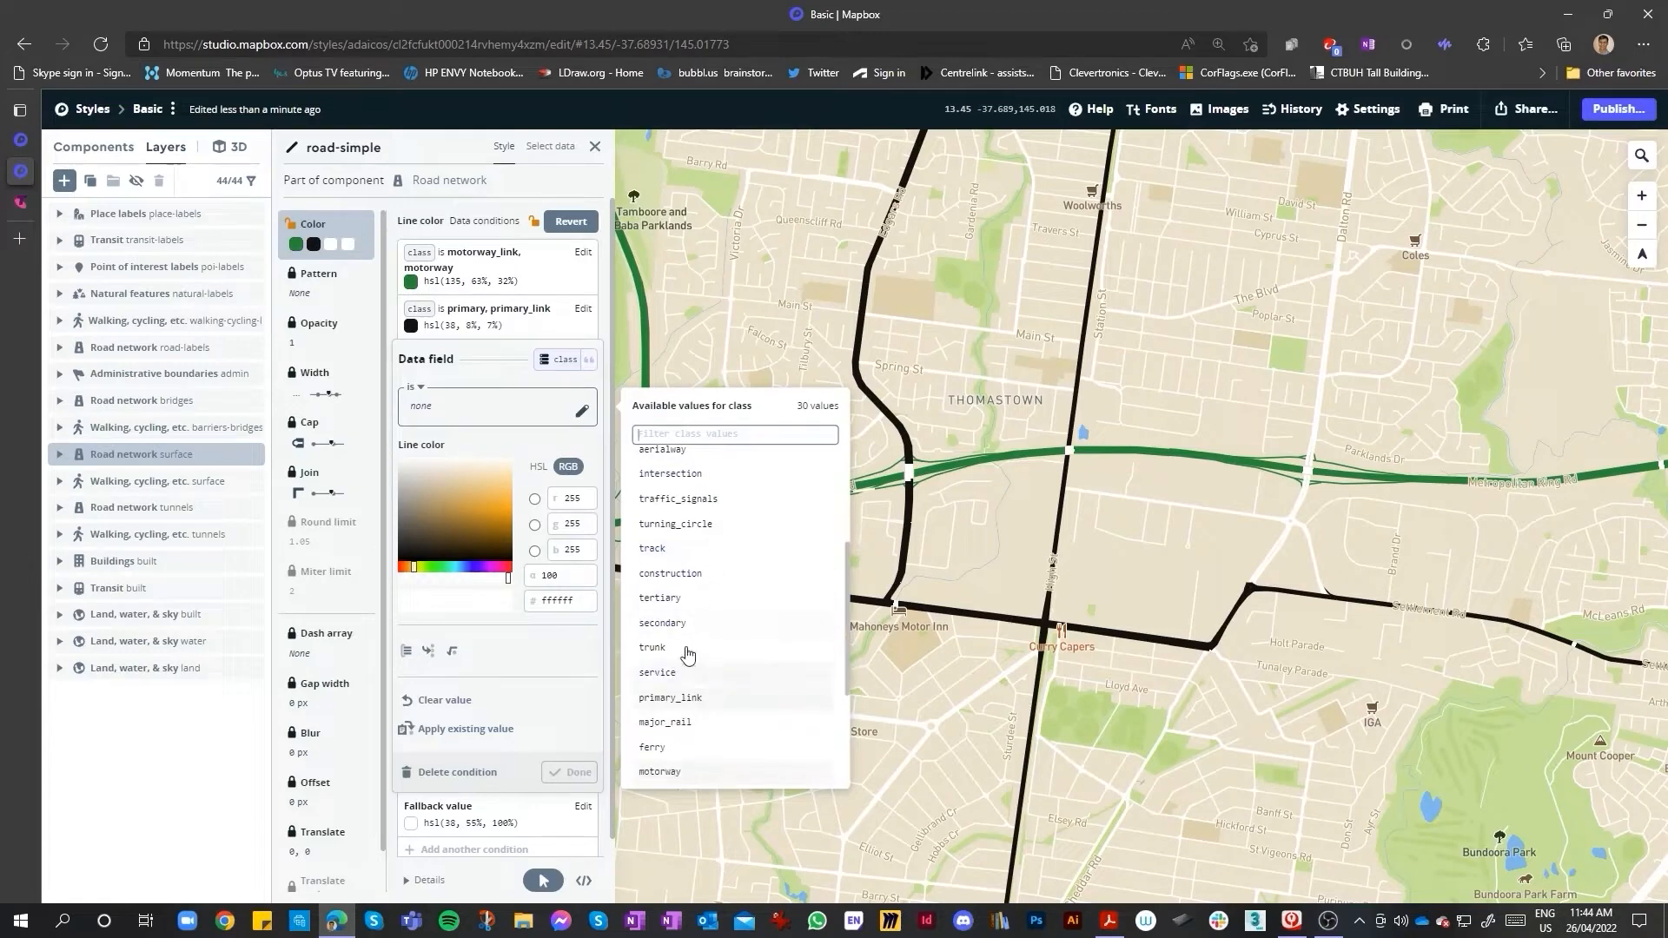
left_click(673, 606)
scroll(726, 667, "down", 5)
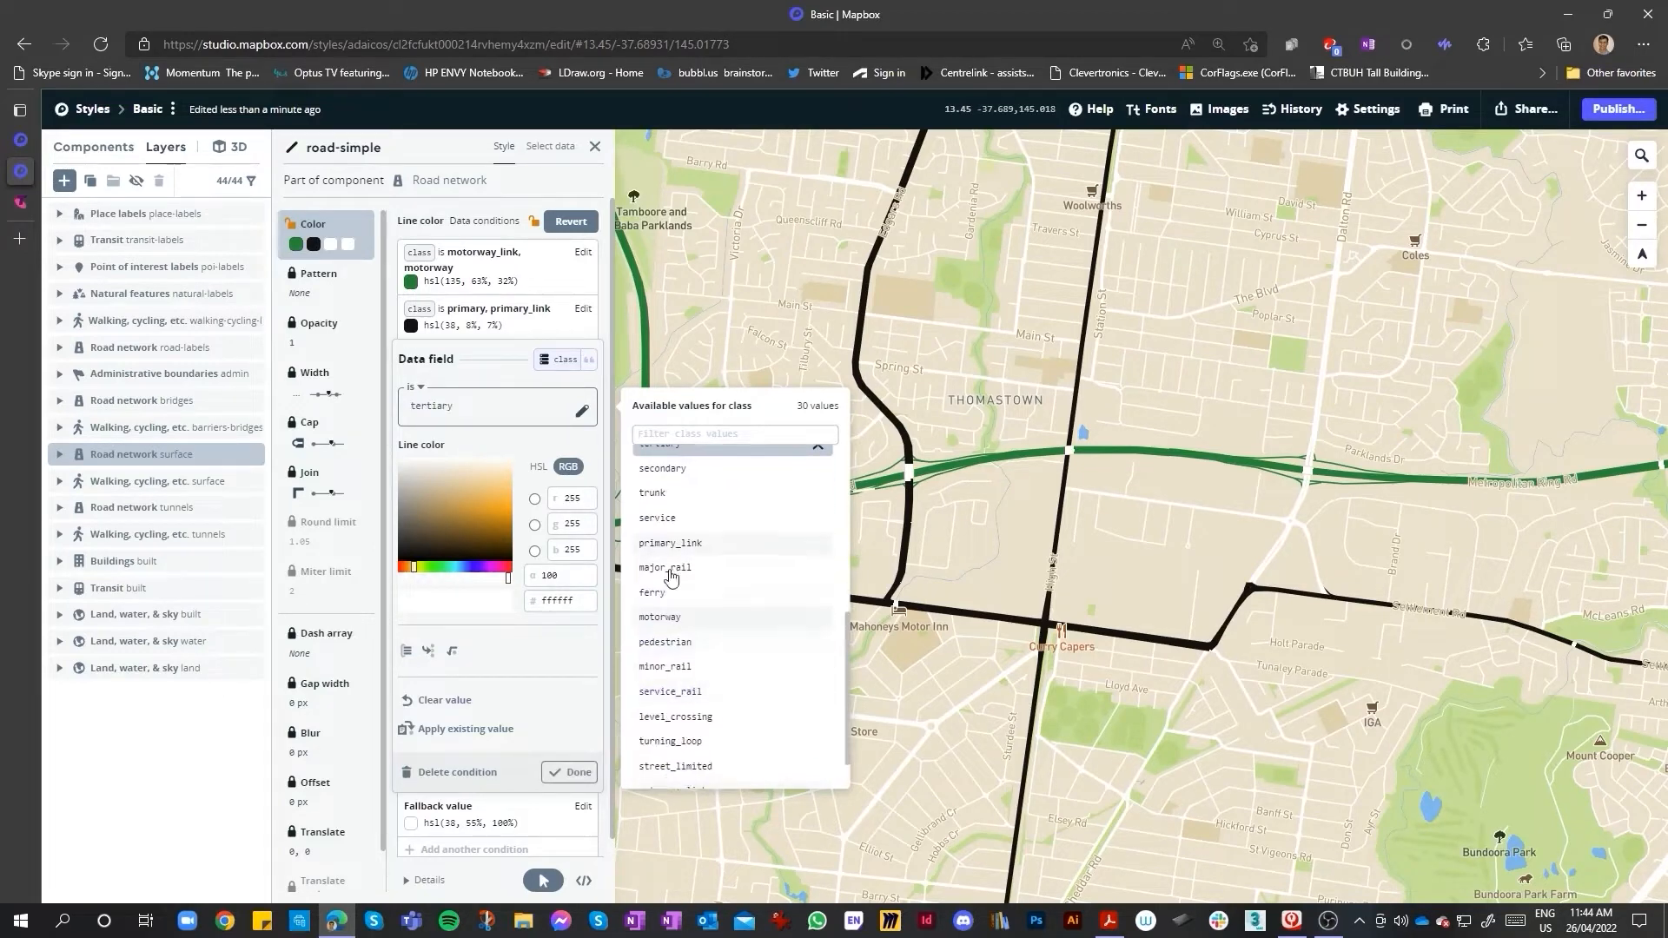
scroll(725, 665, "up", 8)
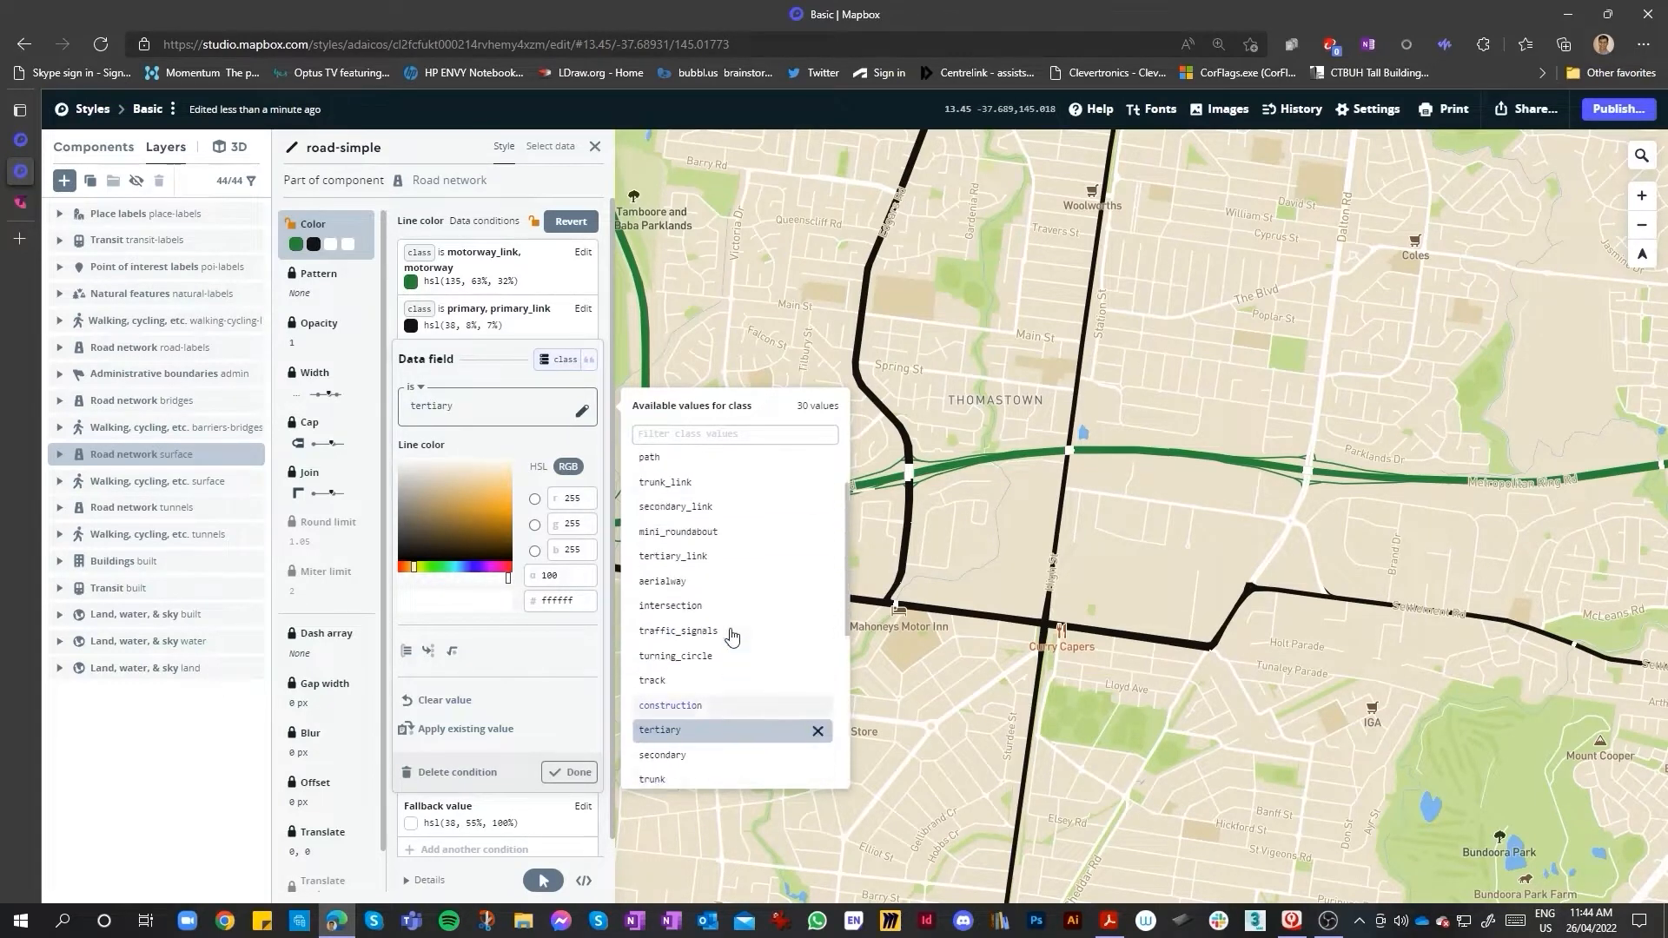
scroll(686, 586, "down", 1)
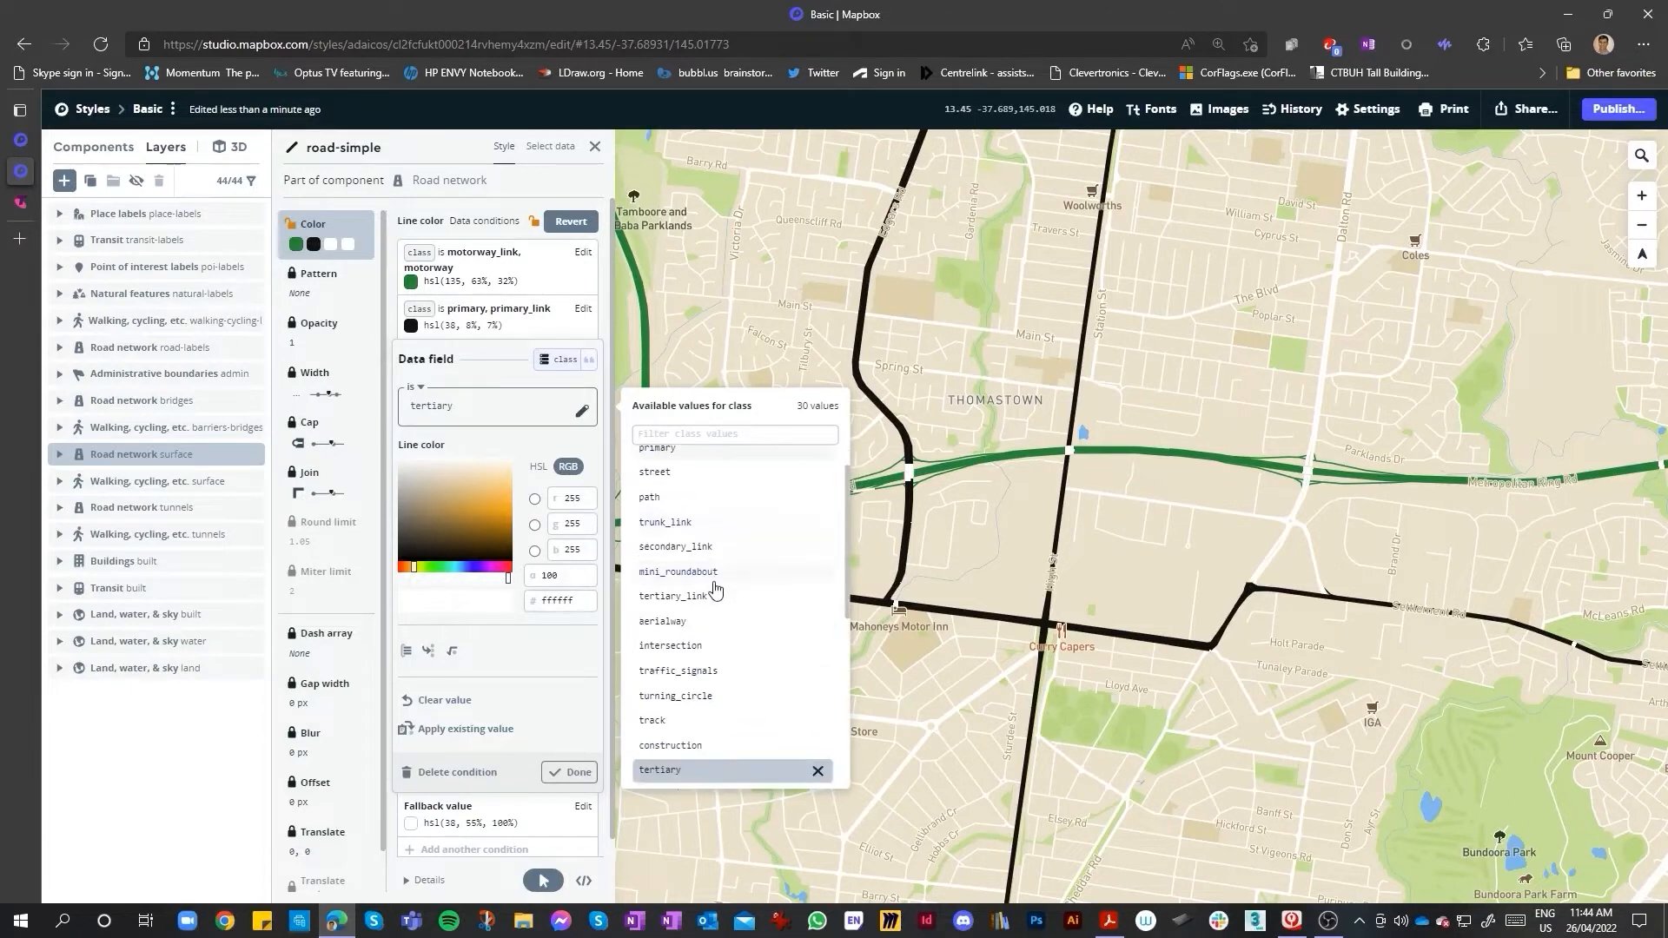
left_click(709, 599)
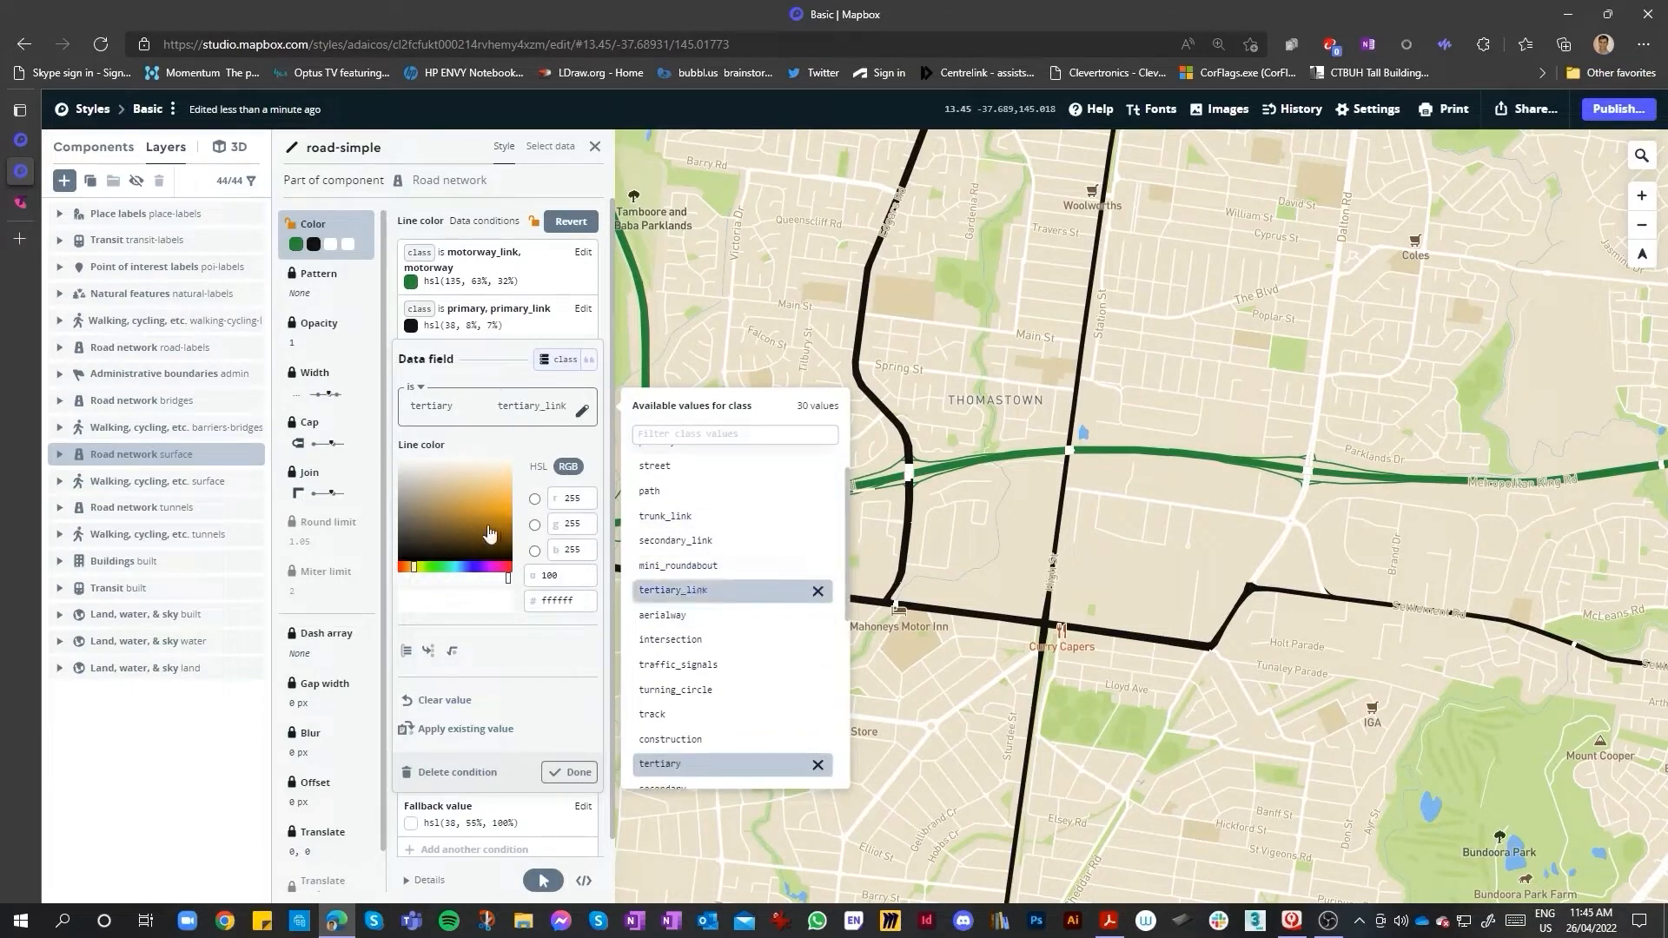
- Color the tertiary condition light orange f3ad35 and inspect the tertiary roads around Thomastown and Mill Park
left_click(460, 522)
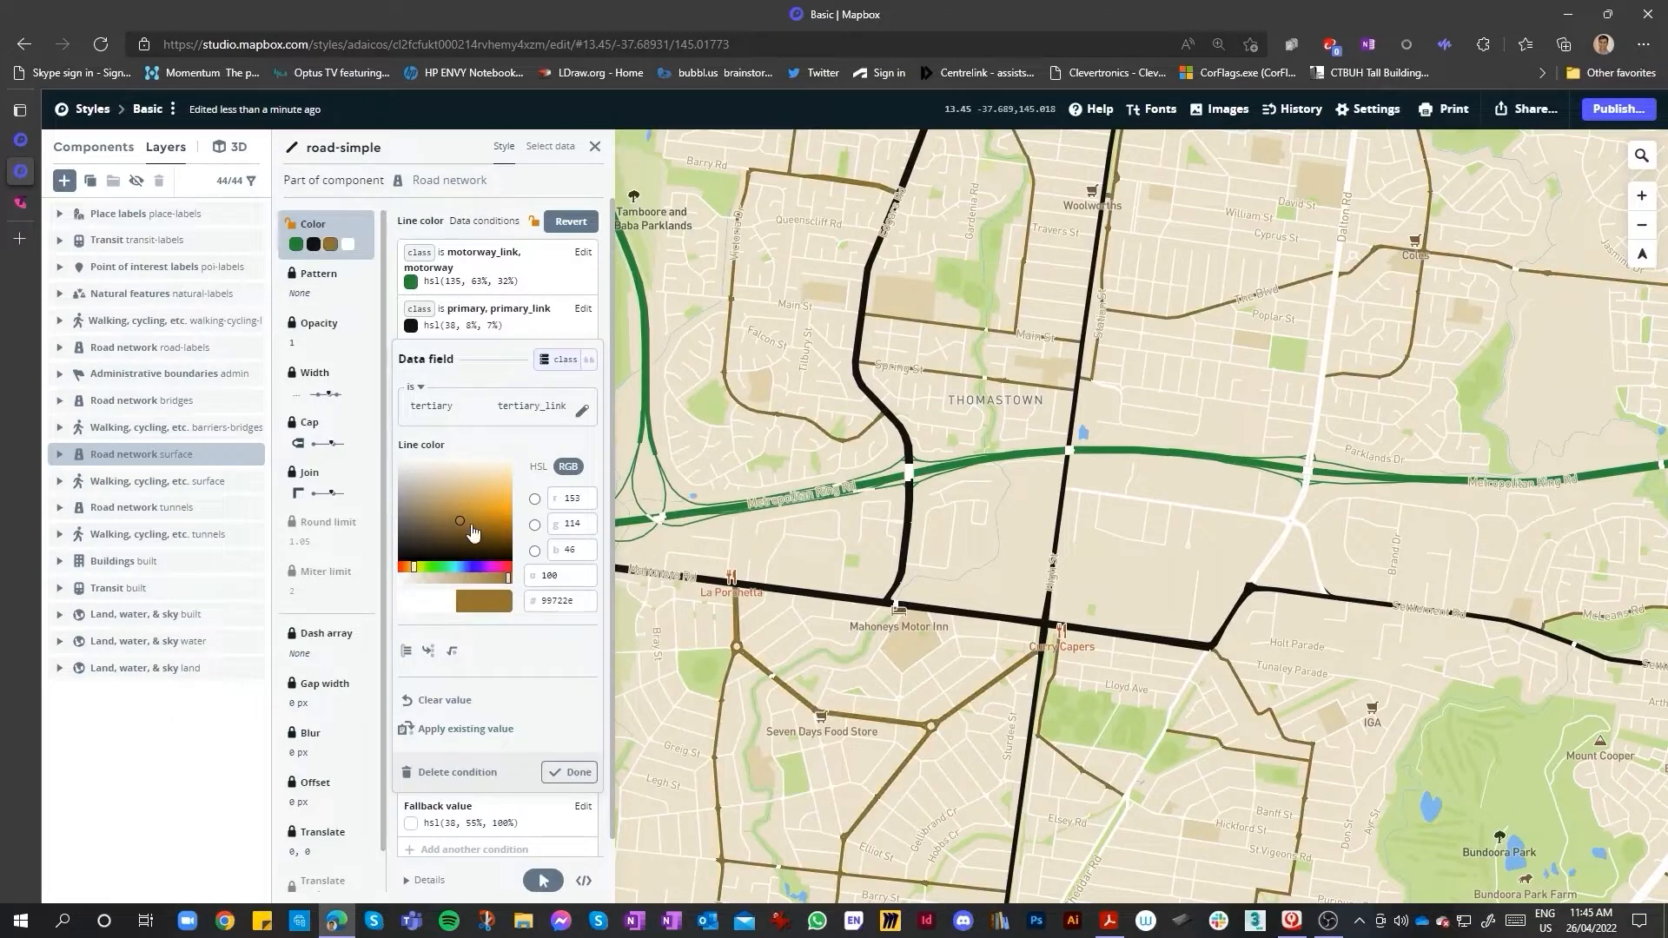
left_click_drag(484, 523, 502, 507)
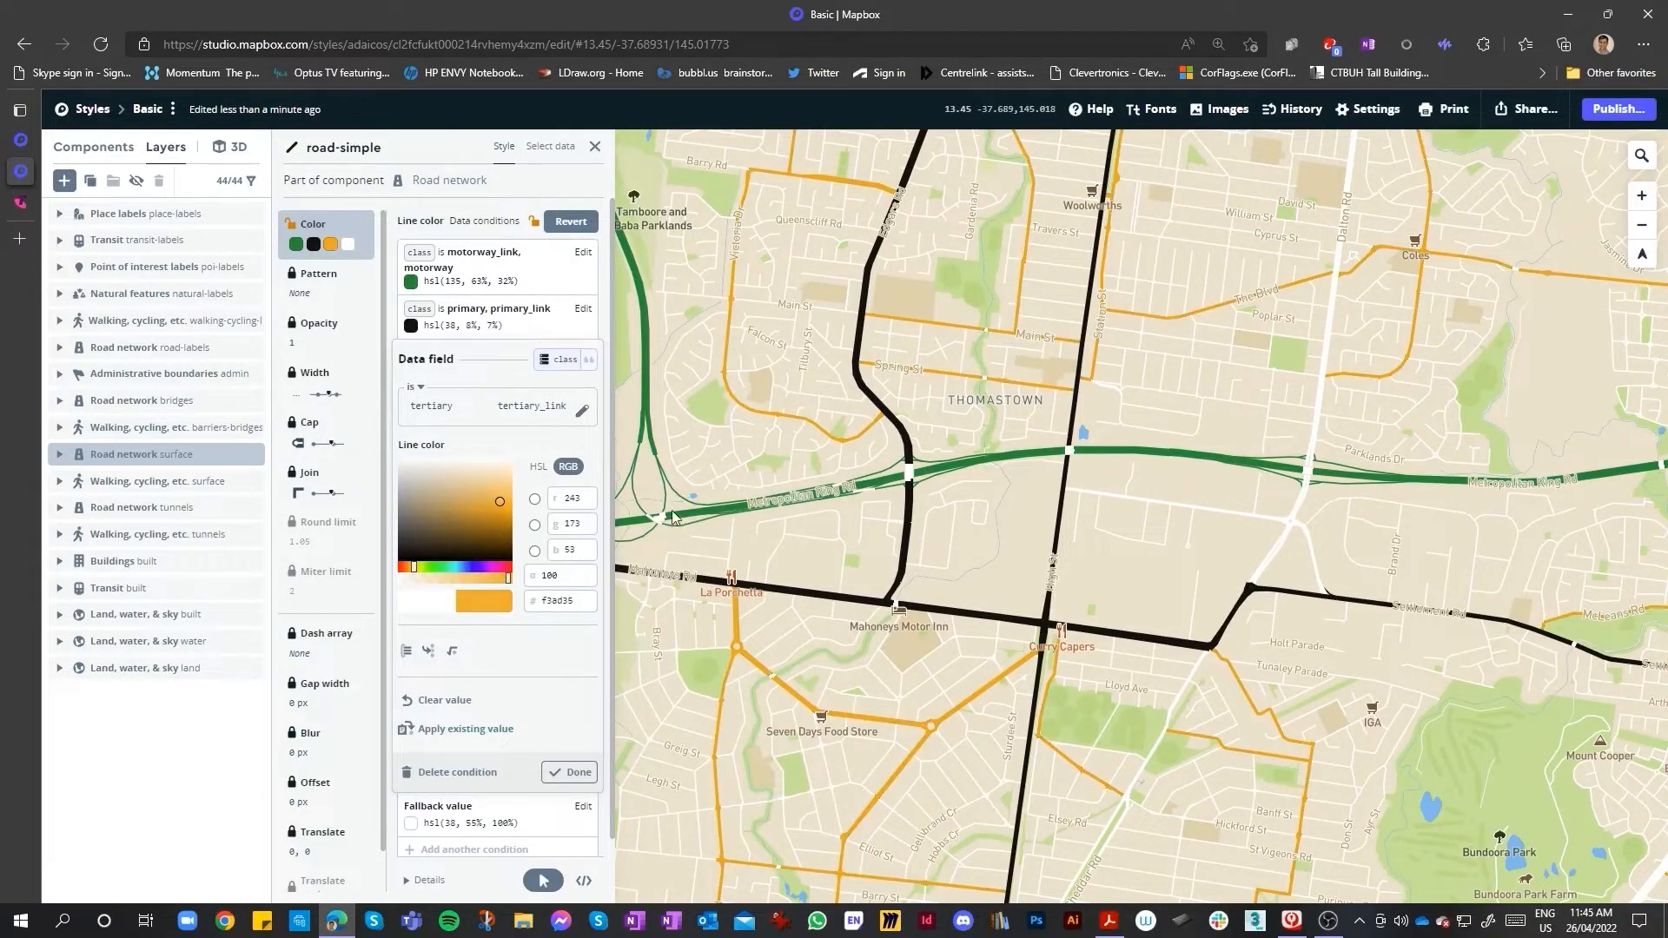
scroll(903, 499, "down", 7)
scroll(1150, 426, "up", 5)
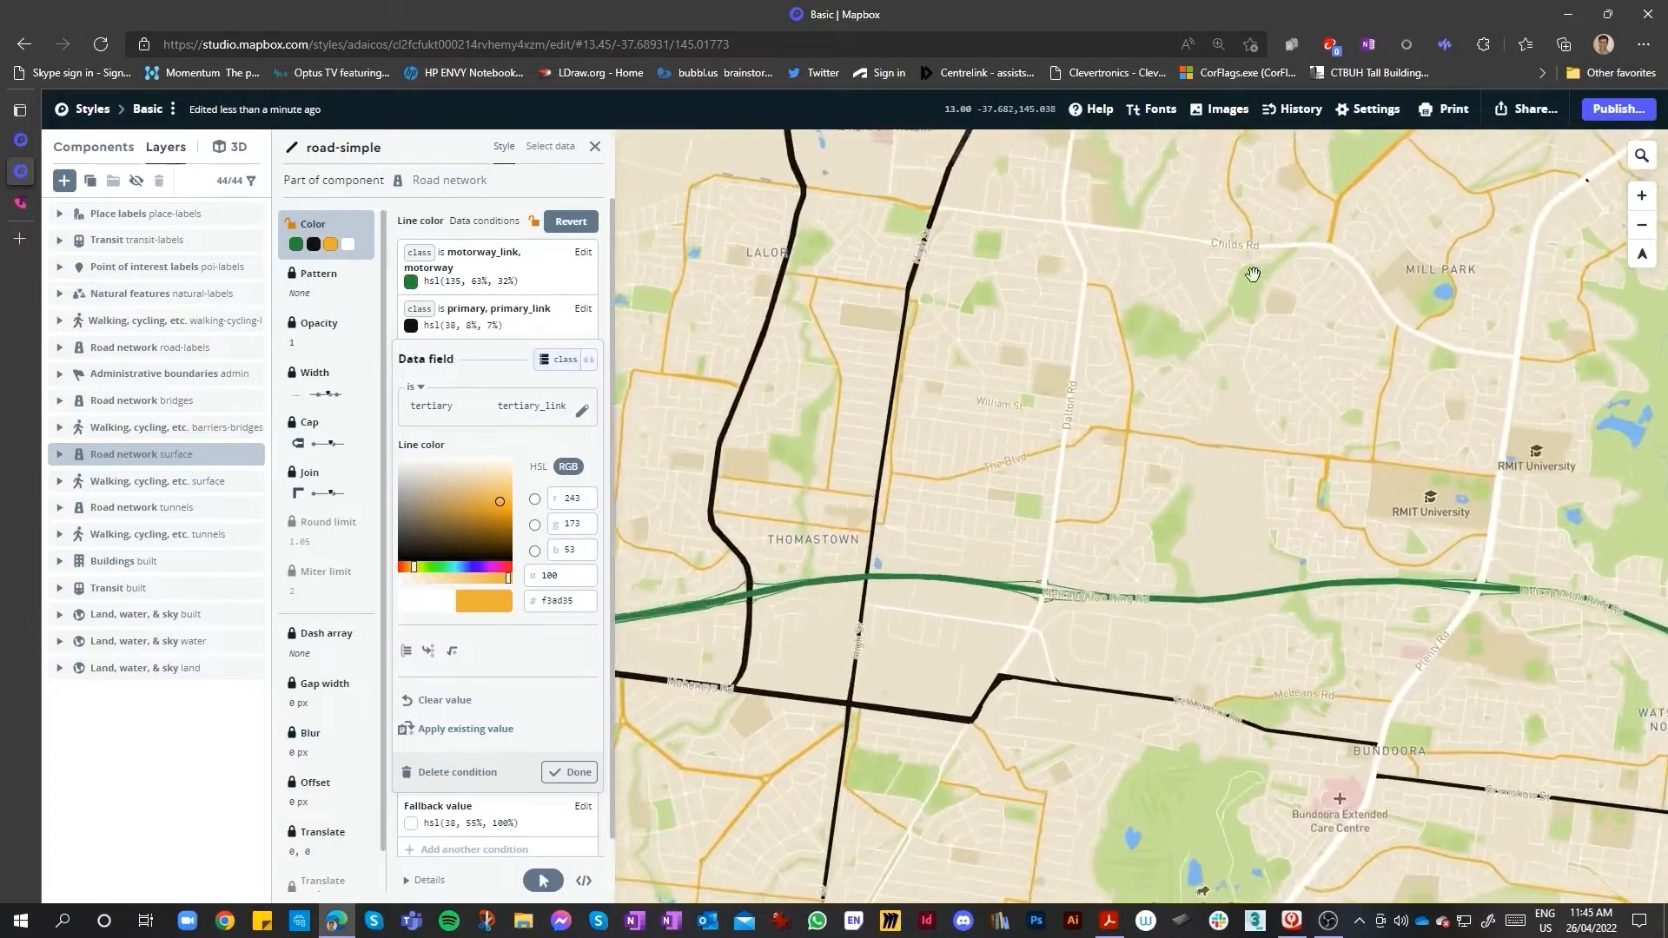
scroll(1355, 434, "up", 5)
scroll(1155, 438, "down", 3)
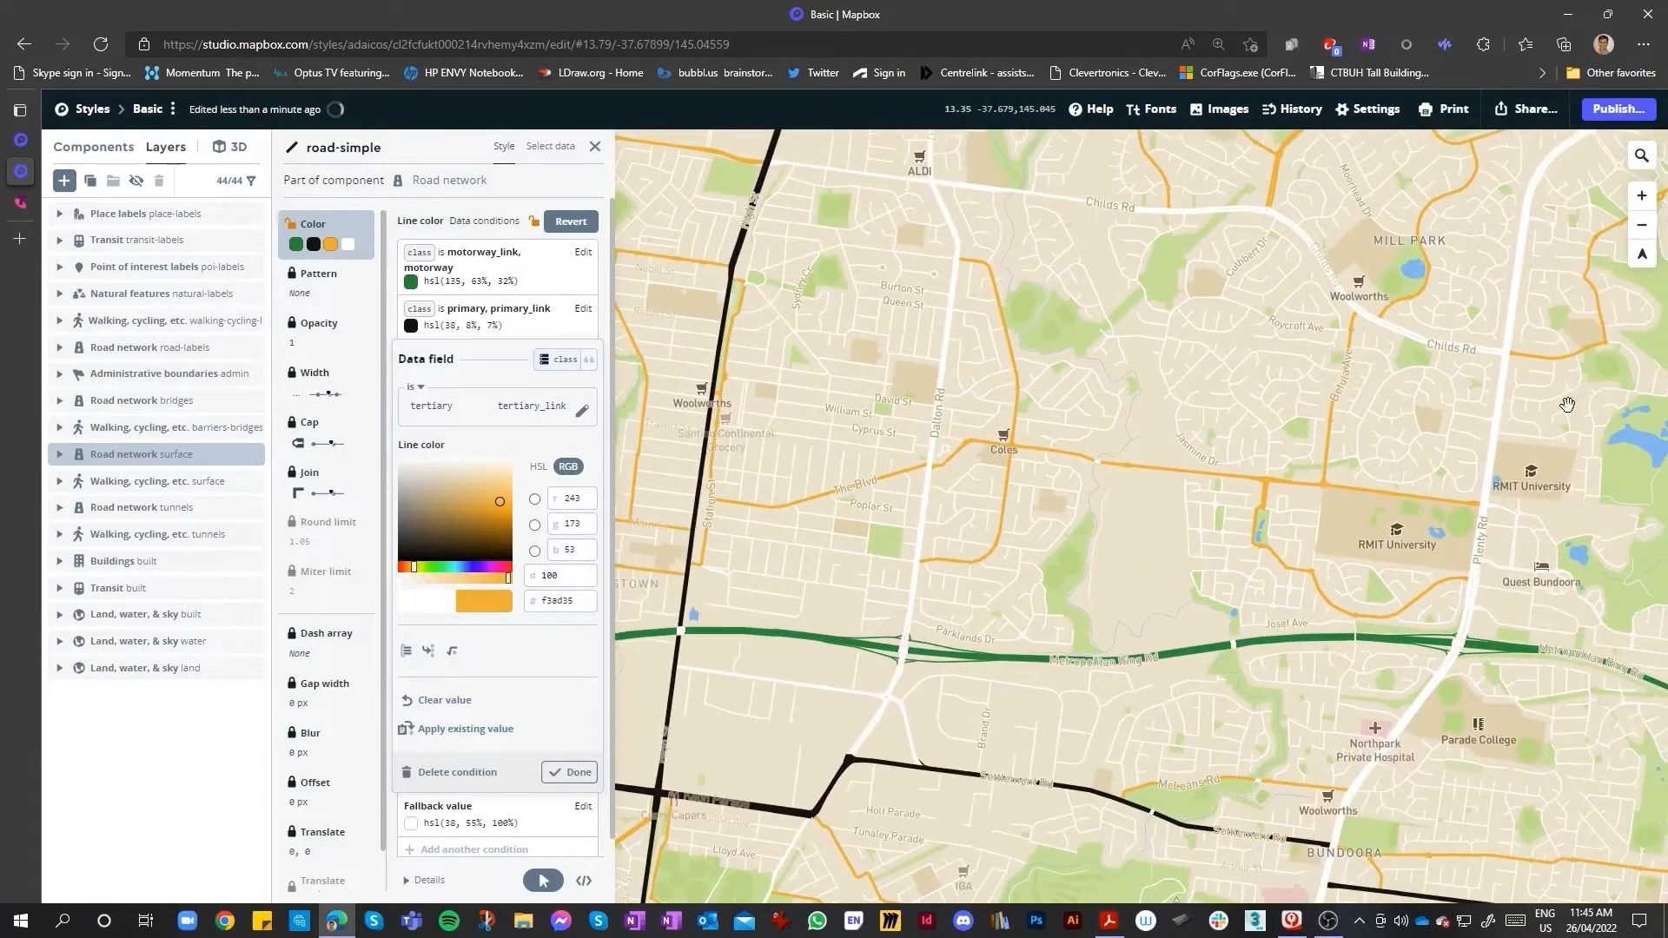
scroll(1567, 404, "up", 3)
scroll(1318, 354, "up", 2)
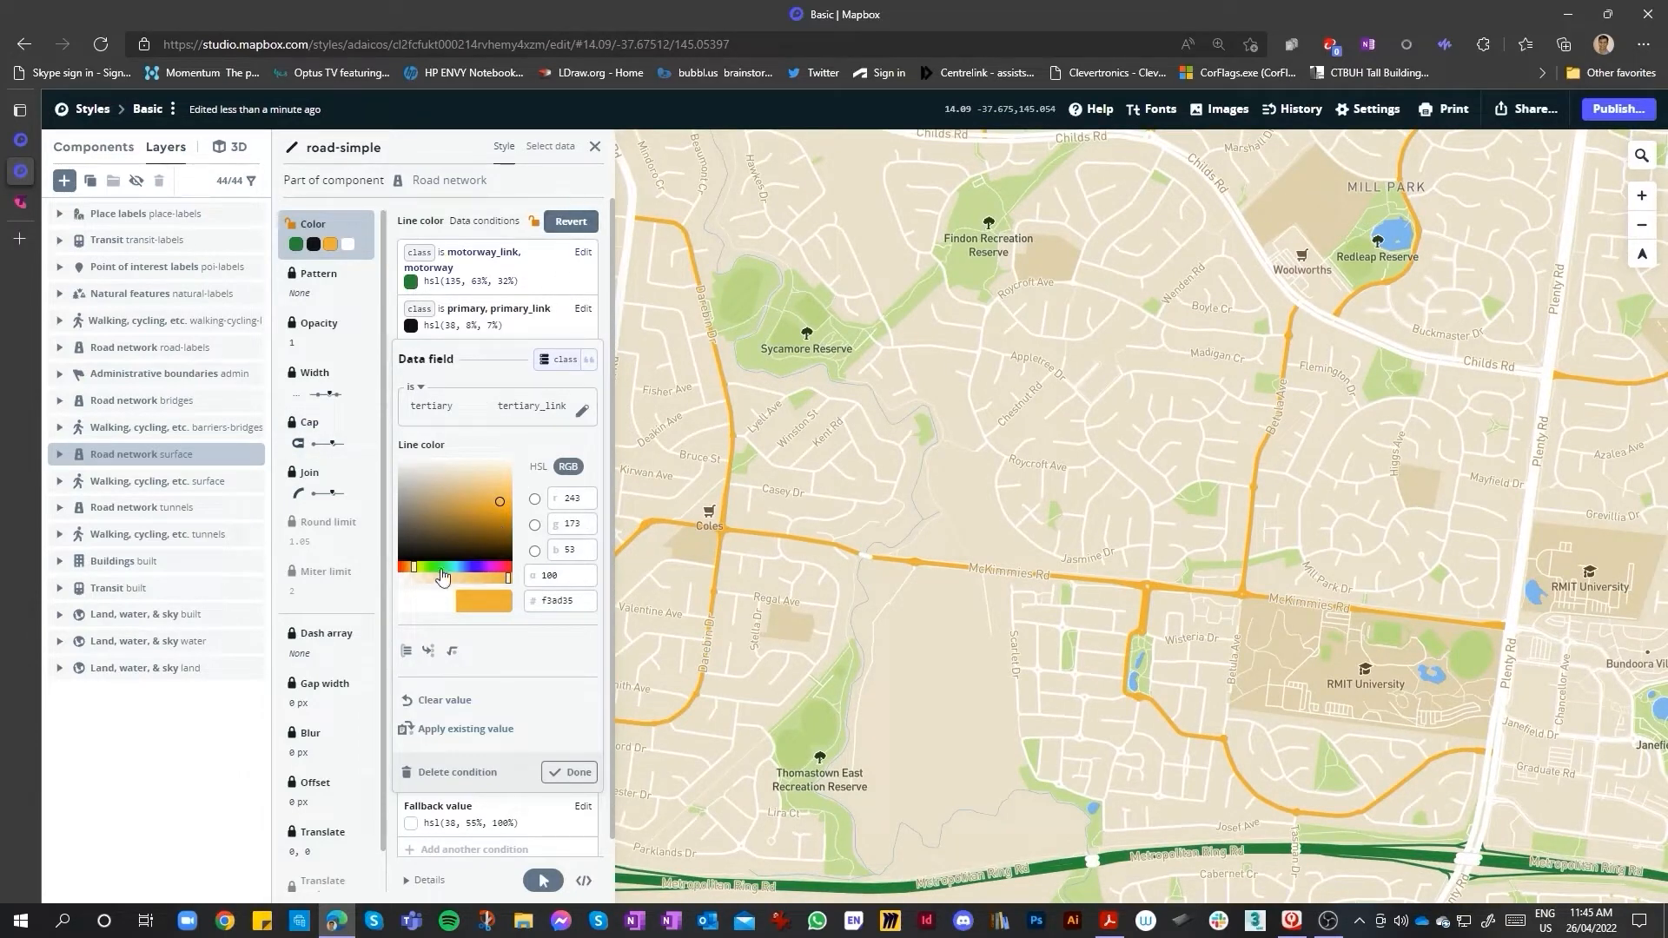
- Set the tertiary condition's line color to orange f79722 at 100 opacity, check it on the map, and finish editing the condition
left_click(407, 563)
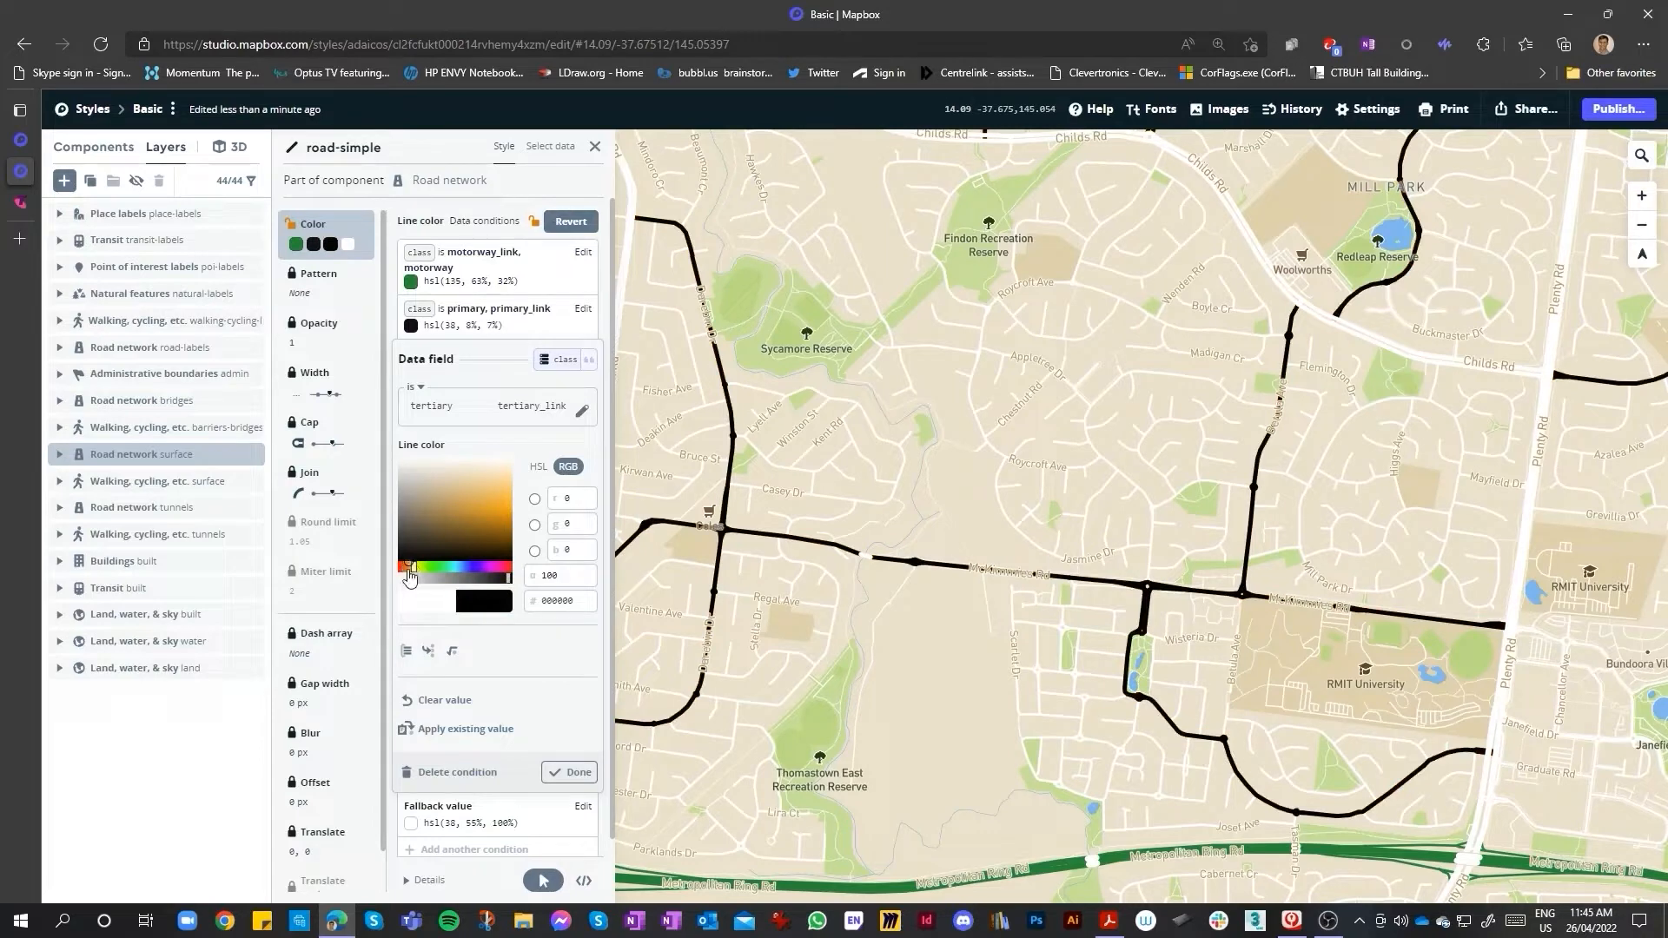
left_click(409, 577)
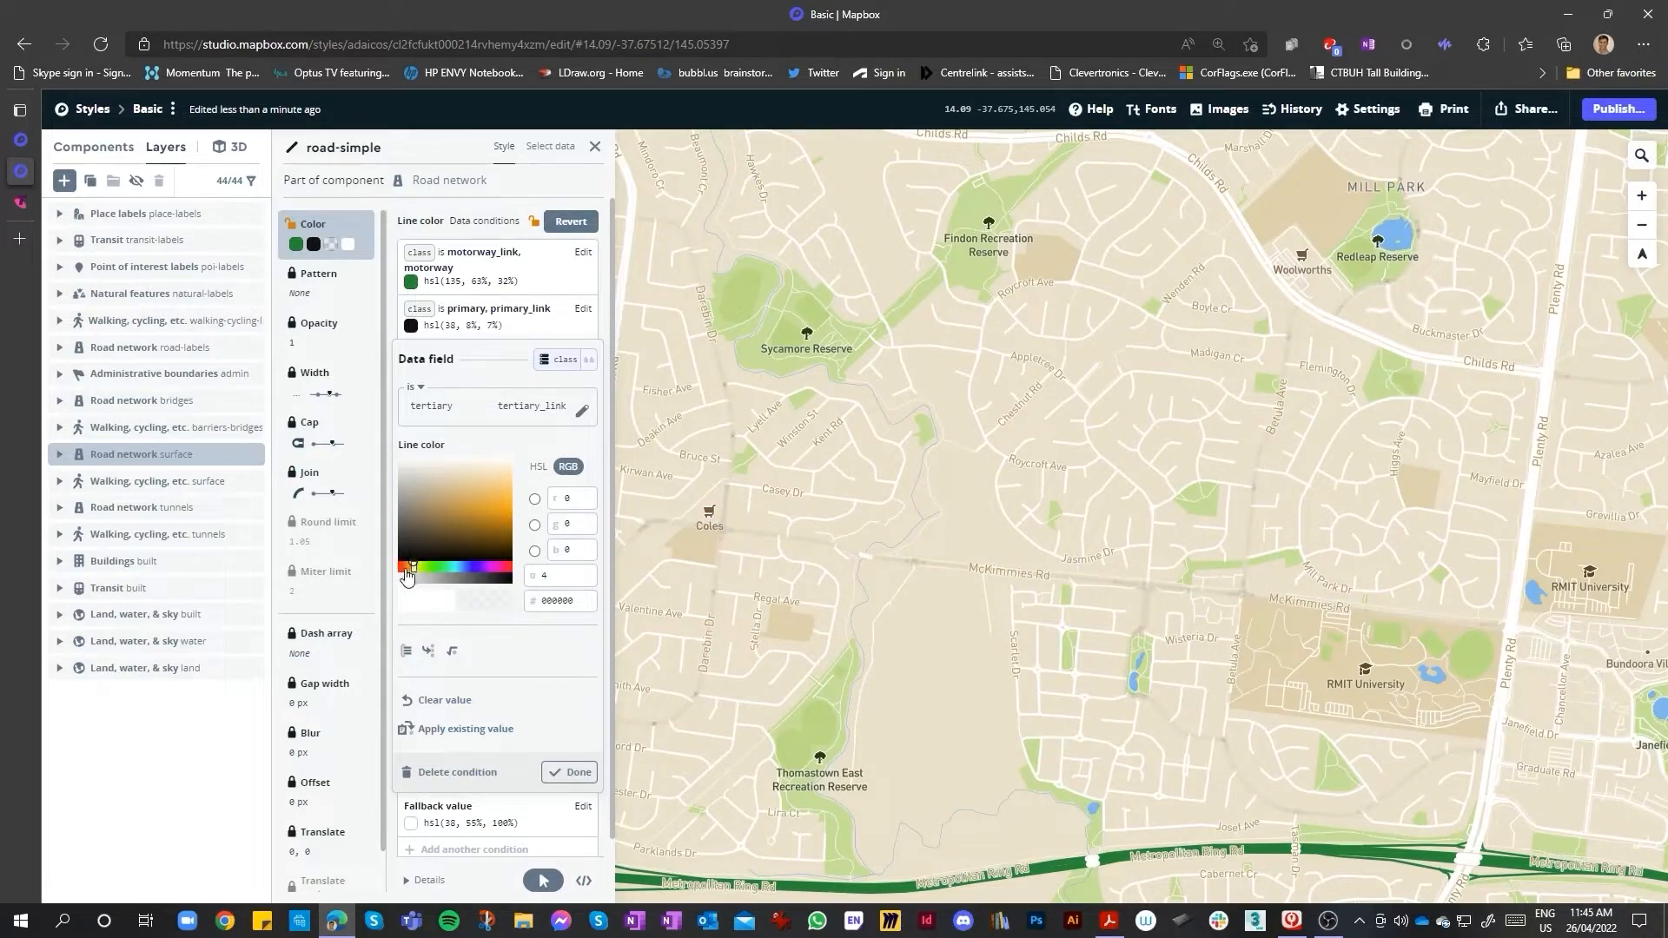
left_click(415, 567)
left_click_drag(411, 566, 413, 567)
mouse_move(491, 521)
left_mouse_down()
mouse_move(517, 520)
mouse_move(505, 505)
left_mouse_up()
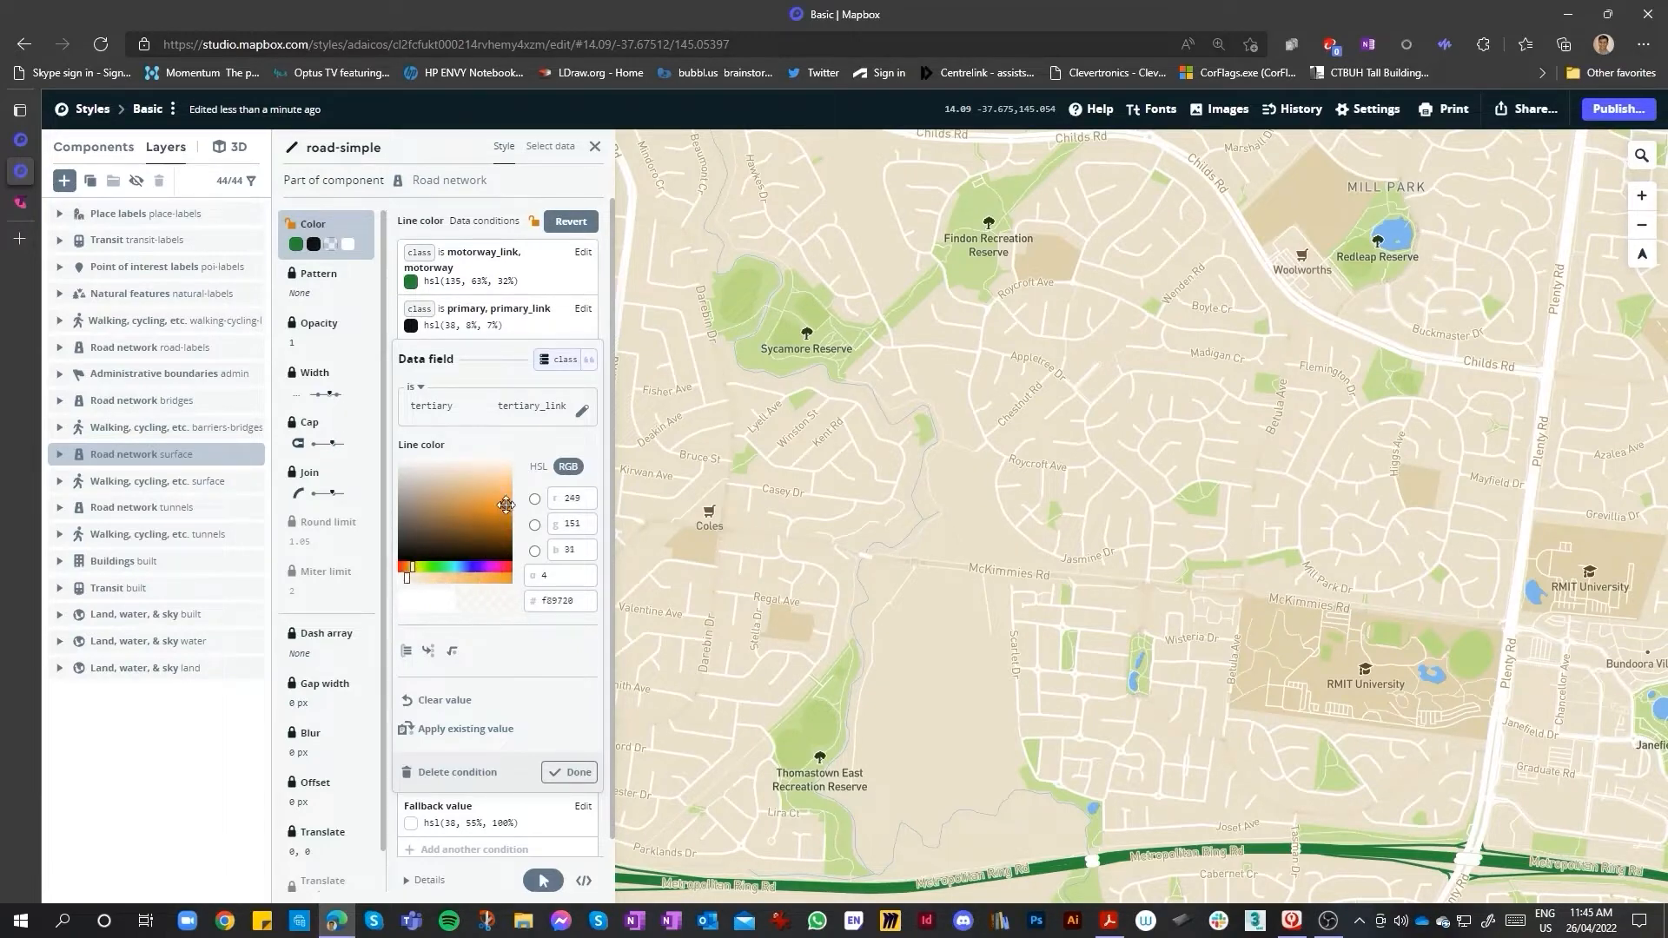
left_click_drag(422, 580, 515, 578)
scroll(651, 565, "down", 5)
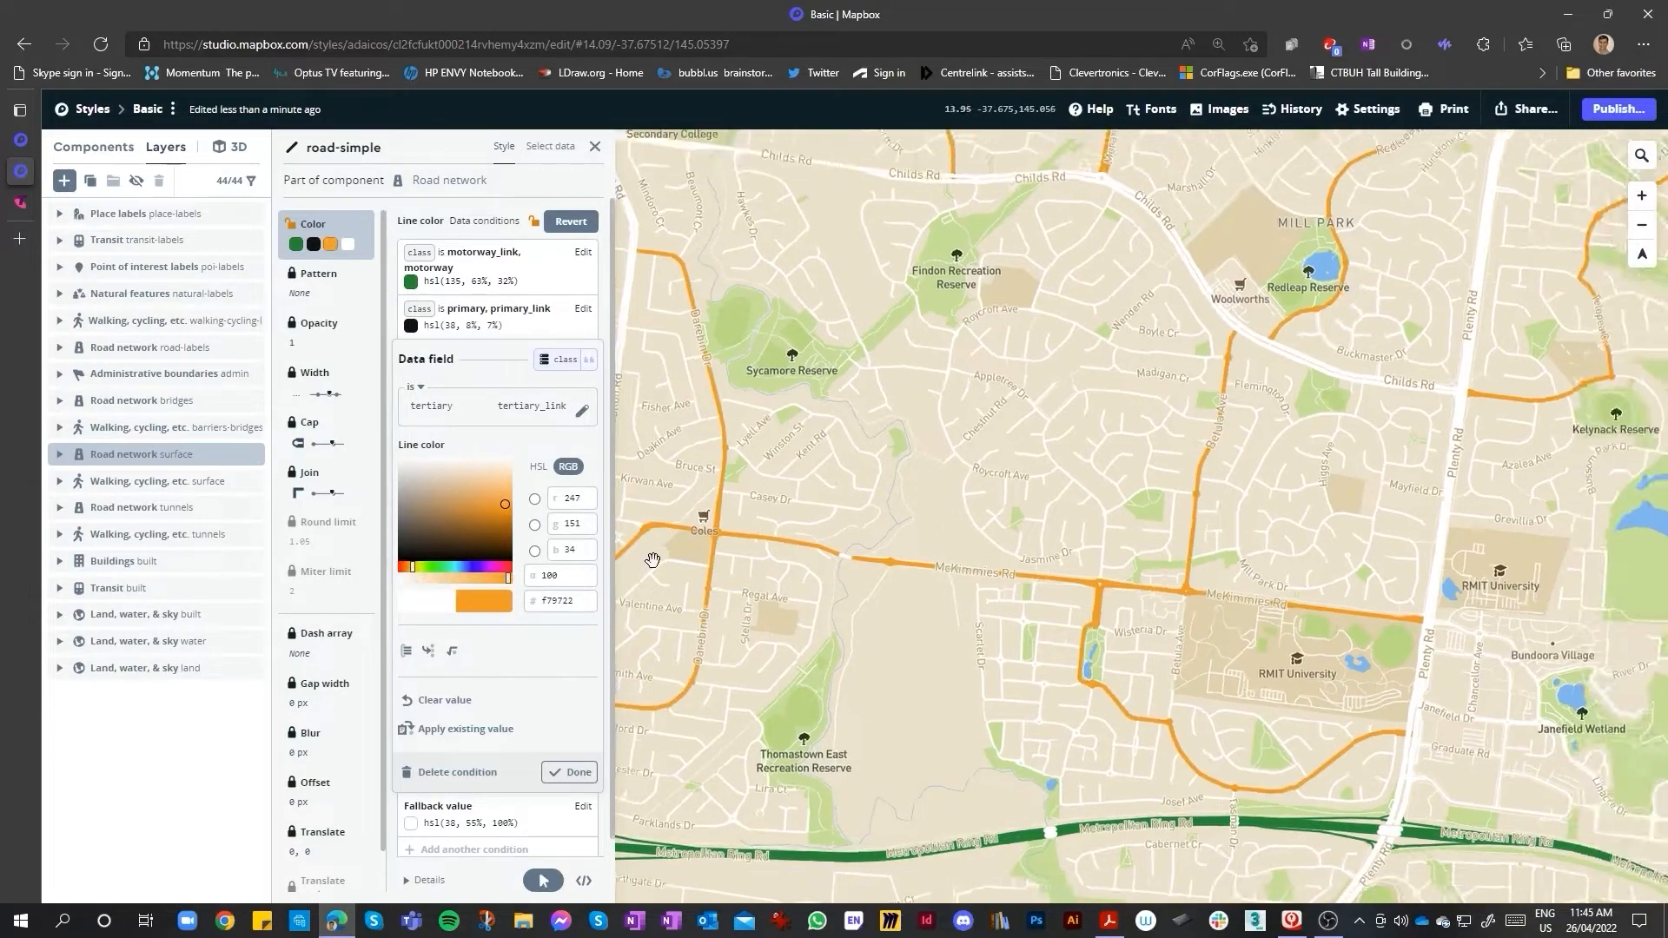
scroll(739, 564, "down", 3)
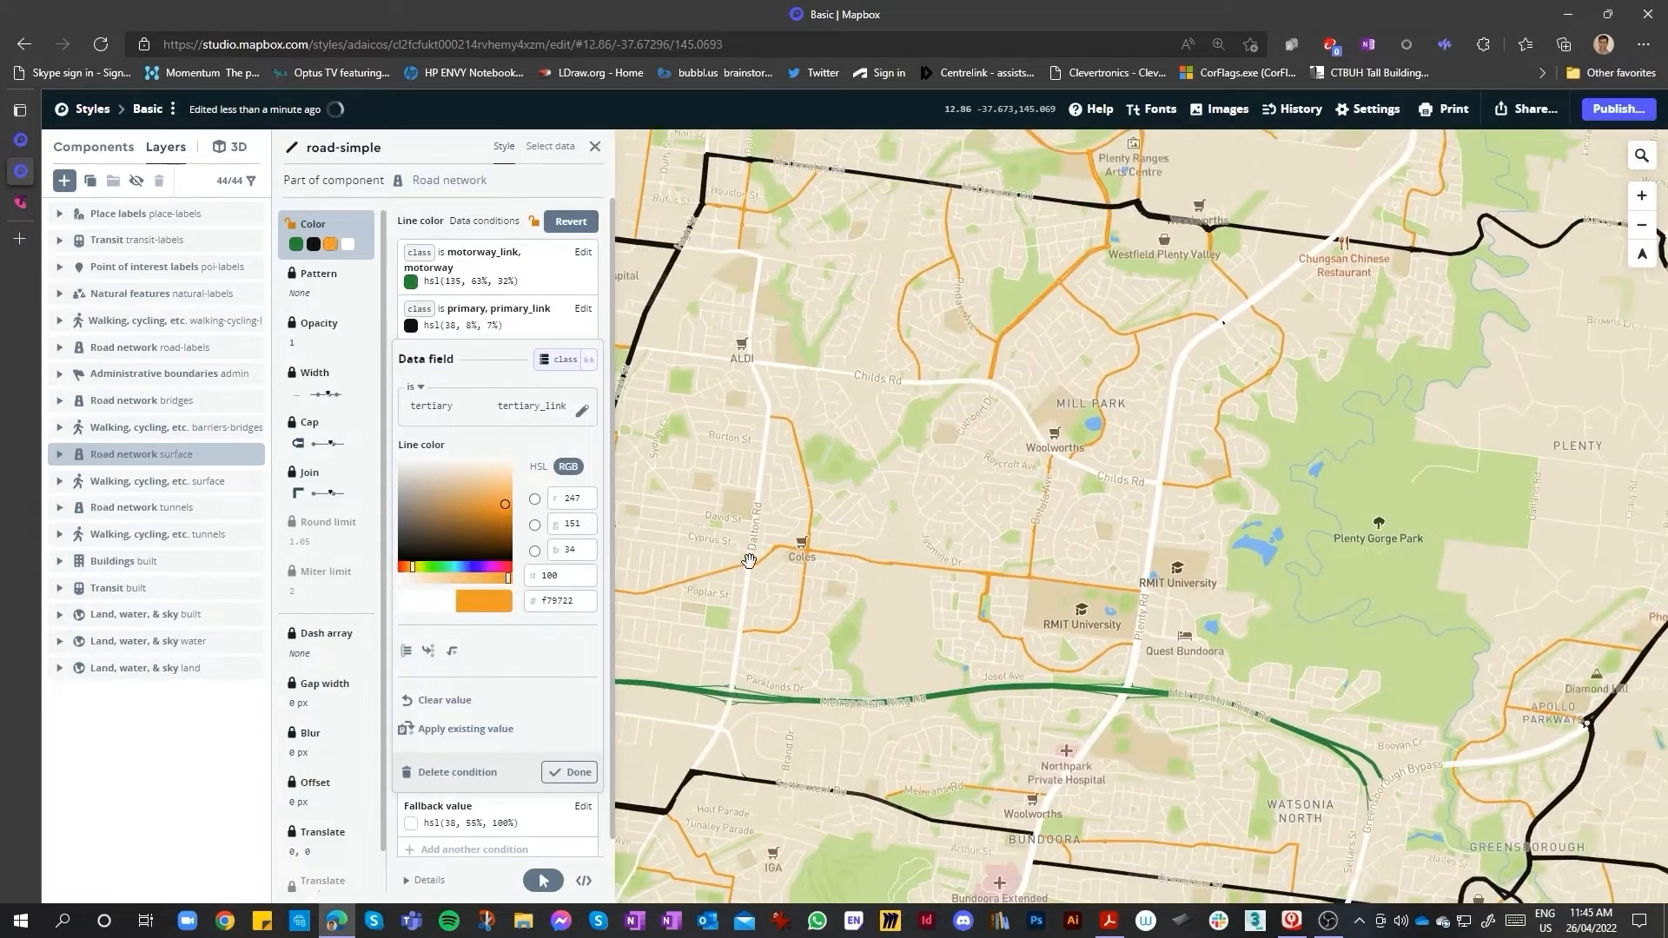
scroll(682, 594, "up", 3)
left_click(576, 772)
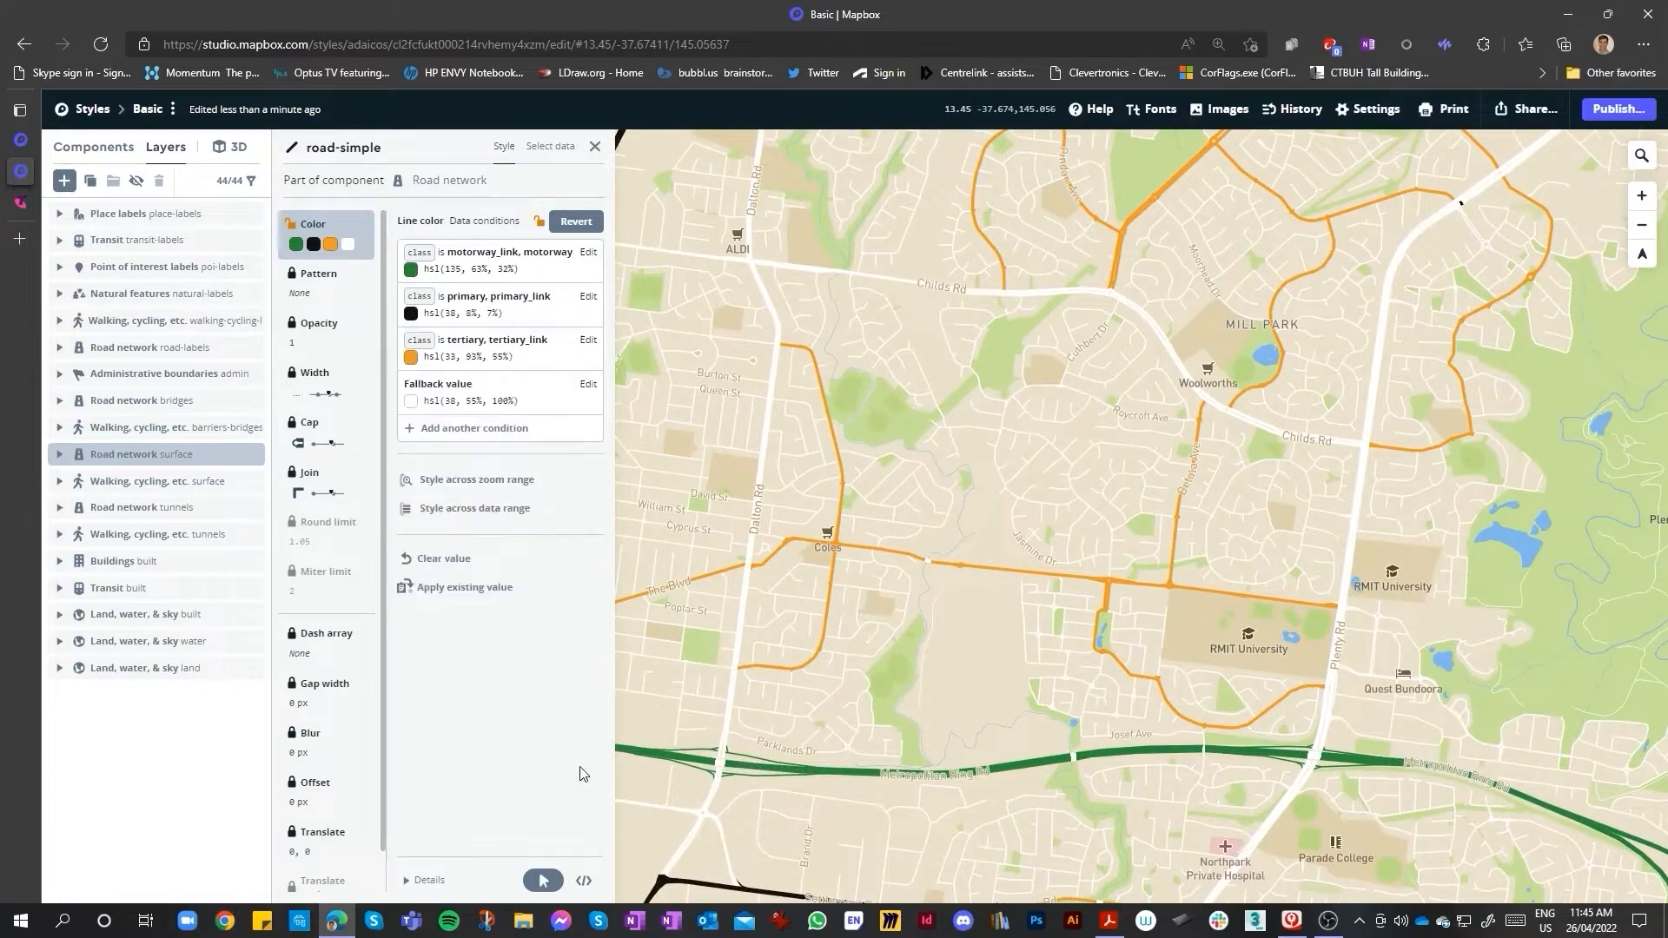
- Add another line color condition to the road-simple layer for the street and street_limited classes
left_click(474, 428)
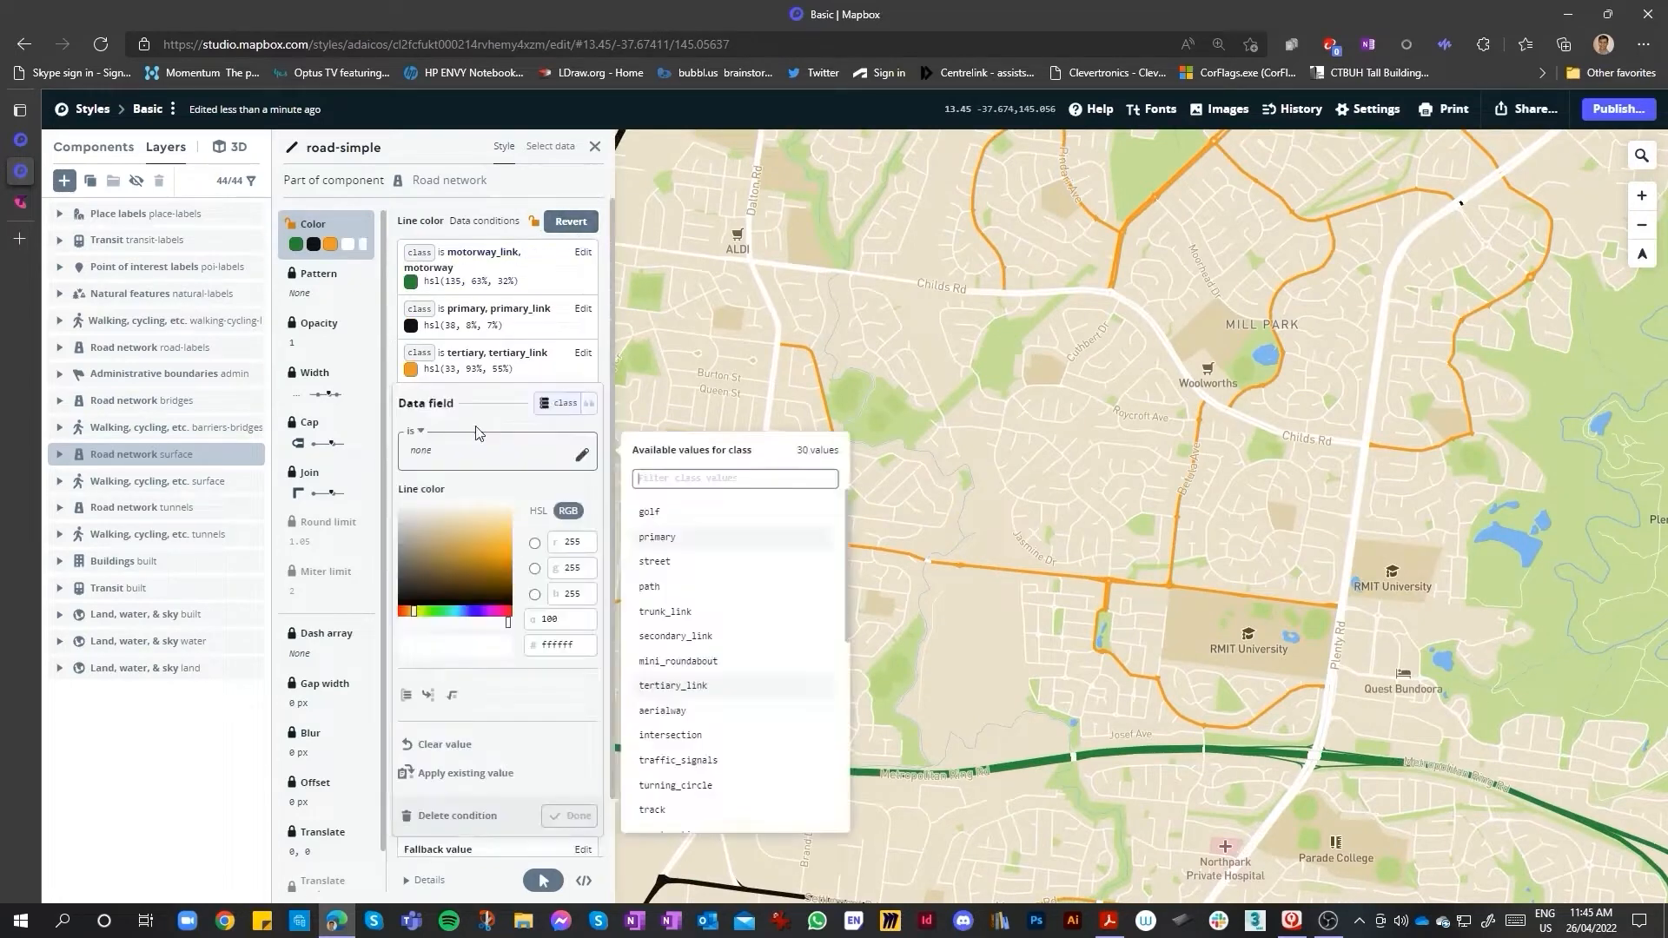
scroll(734, 625, "down", 3)
scroll(690, 591, "up", 3)
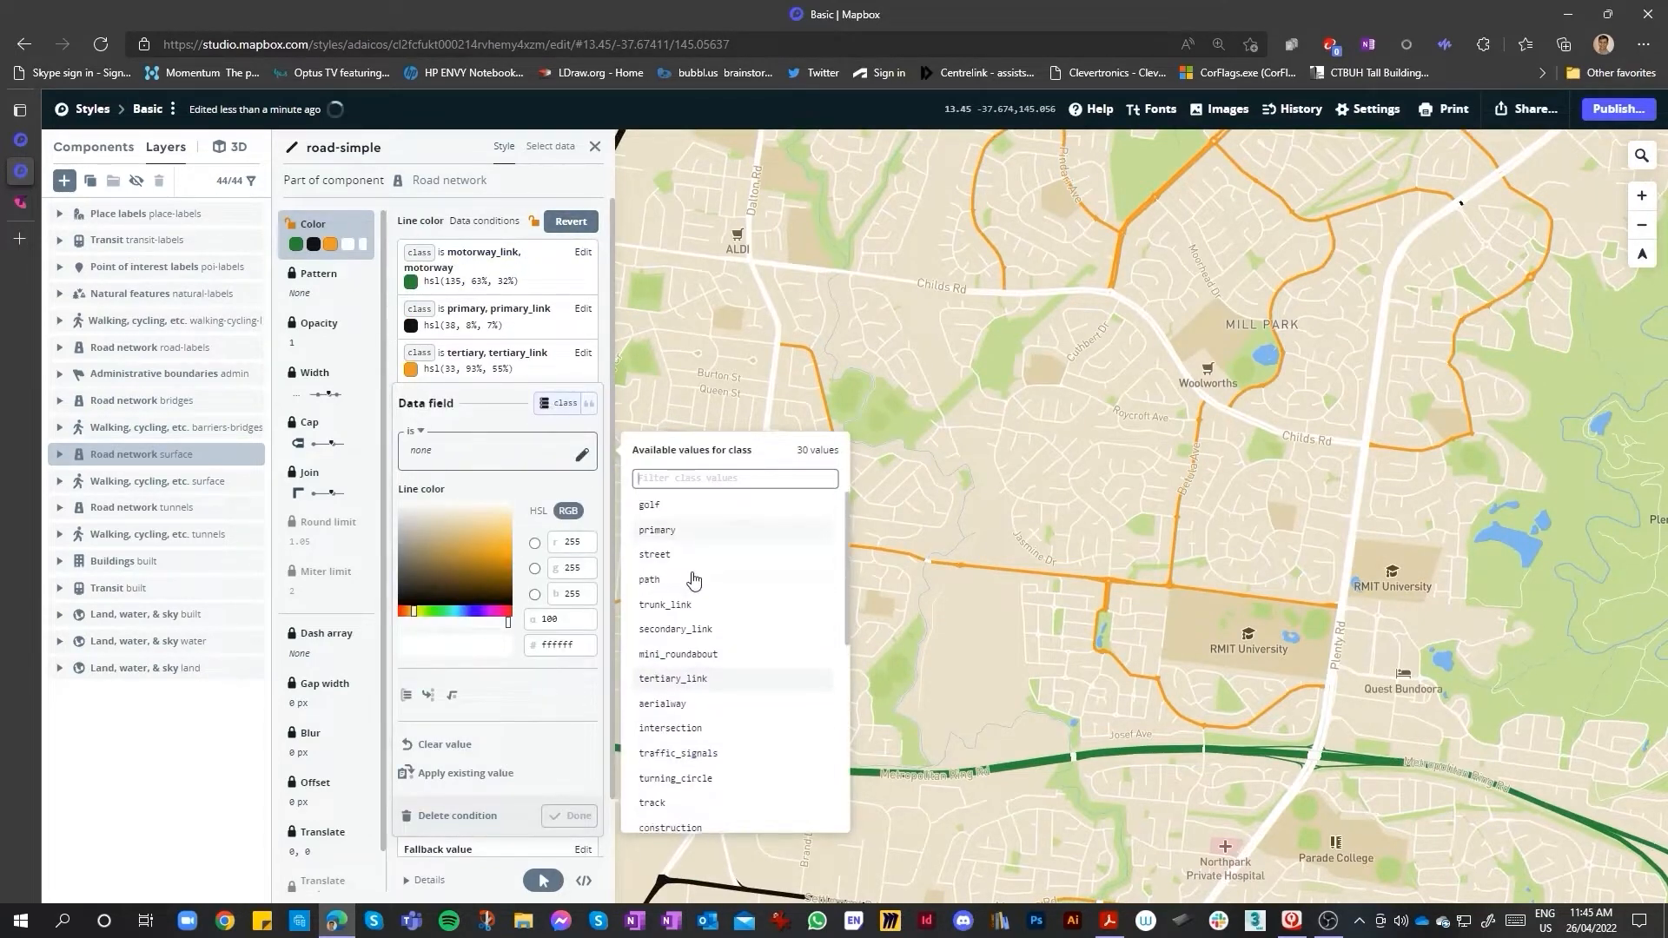
left_click(673, 563)
scroll(738, 730, "down", 5)
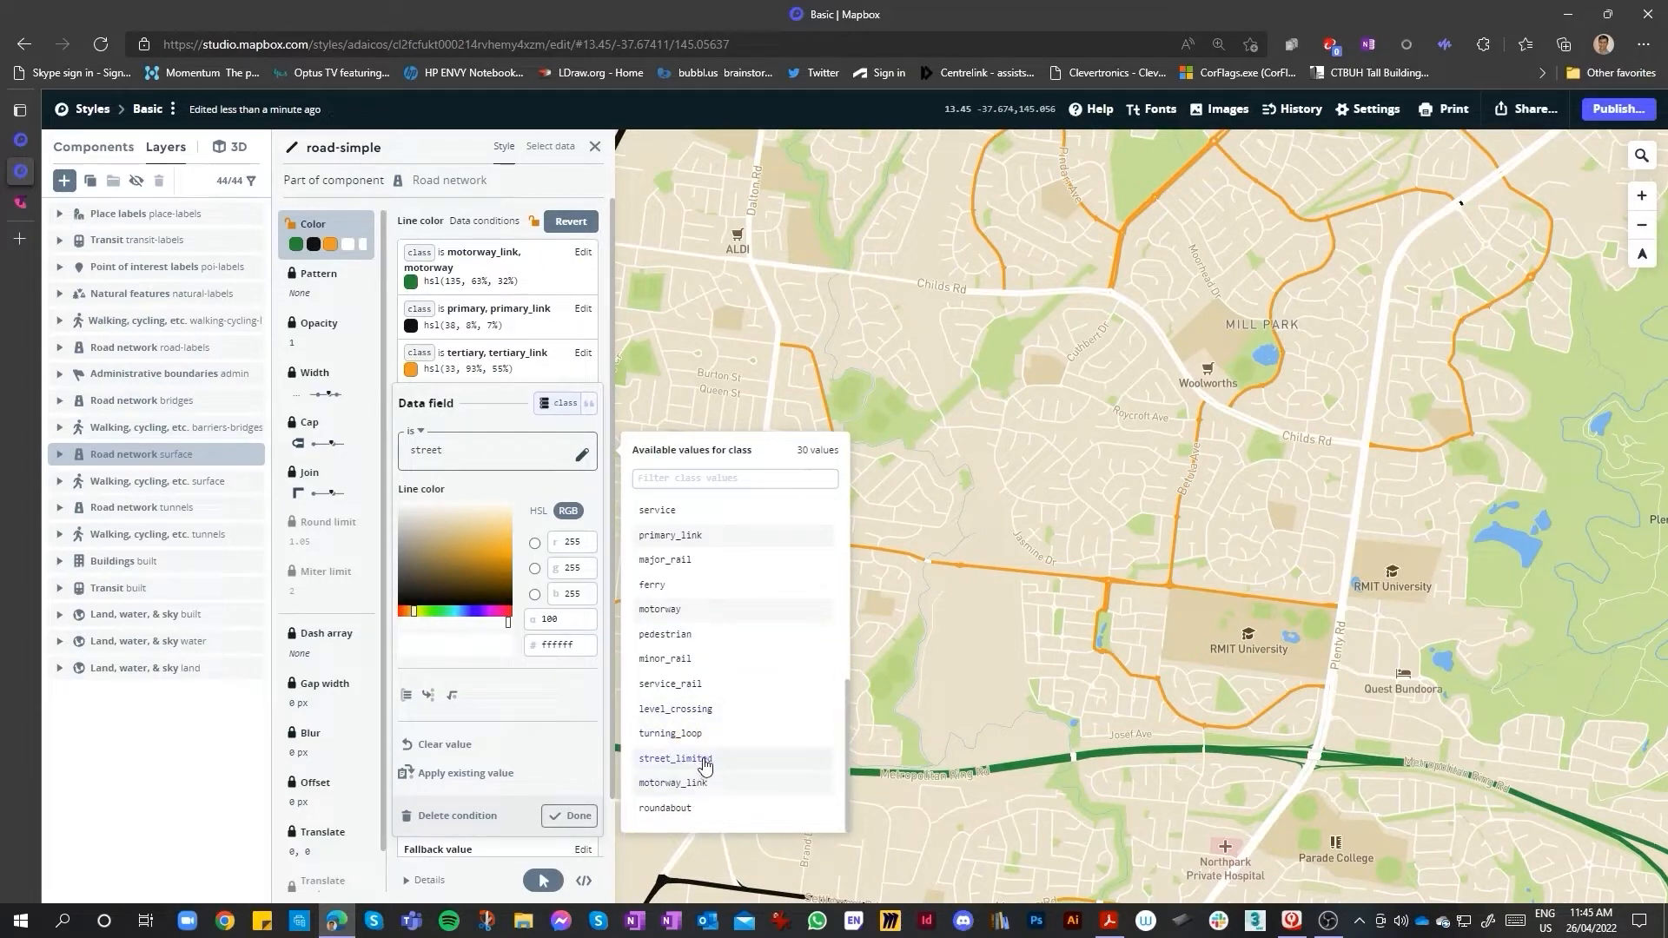
left_click(705, 759)
- Look through the available class values for other classes that could belong in the street condition
scroll(703, 712, "up", 5)
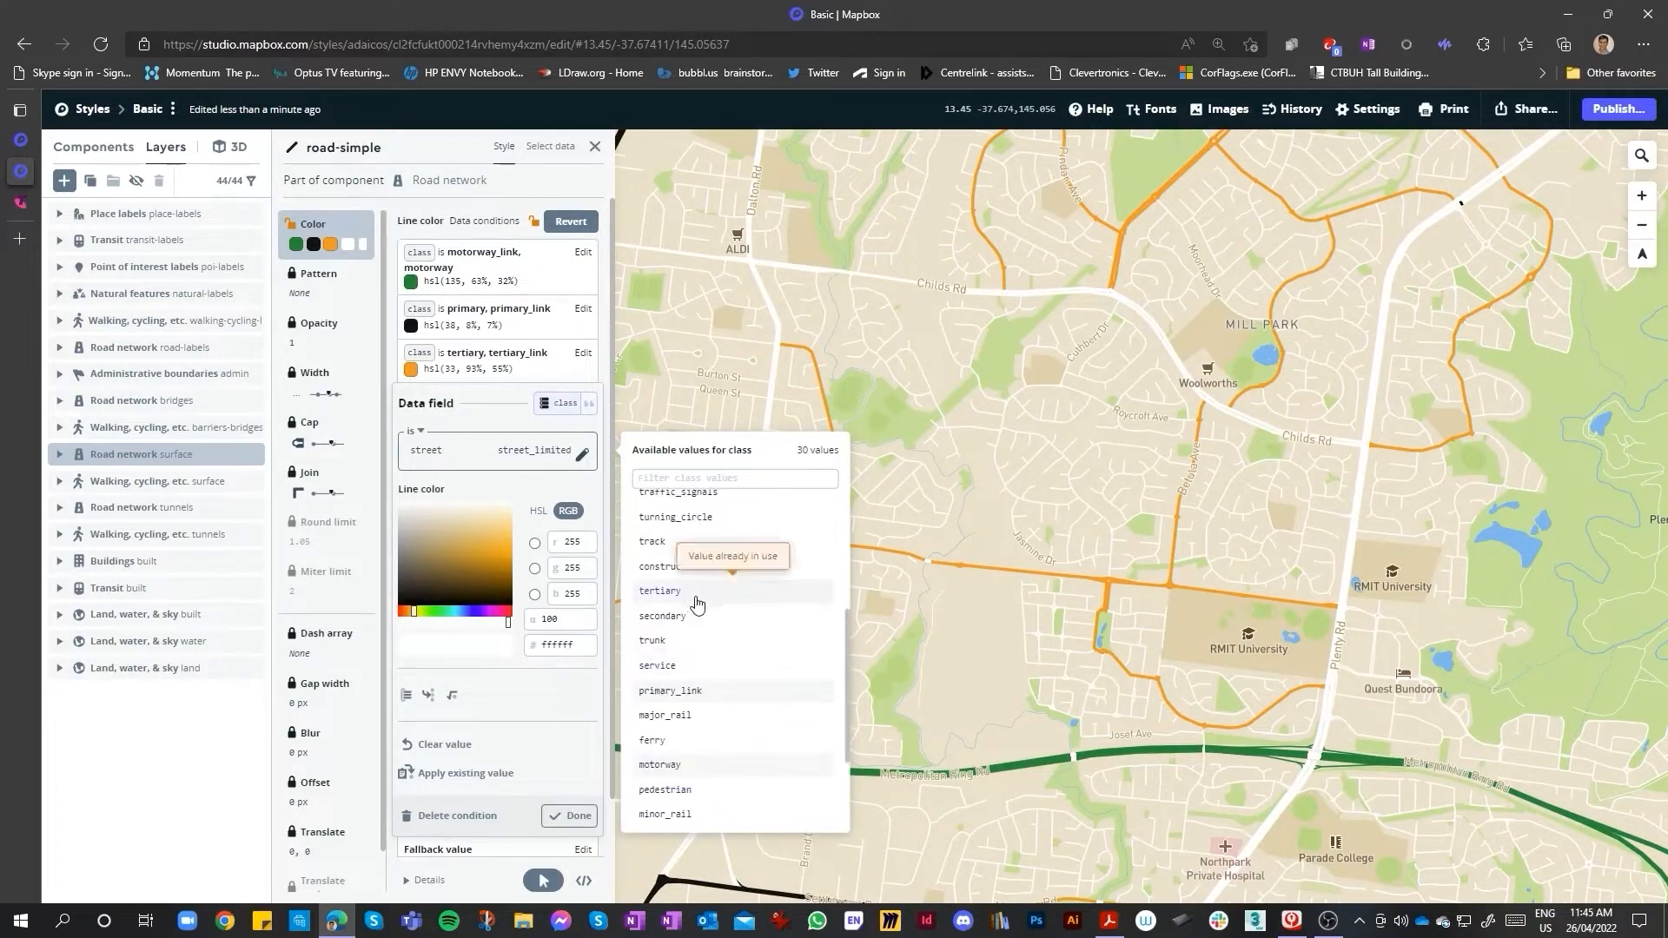
scroll(747, 599, "down", 3)
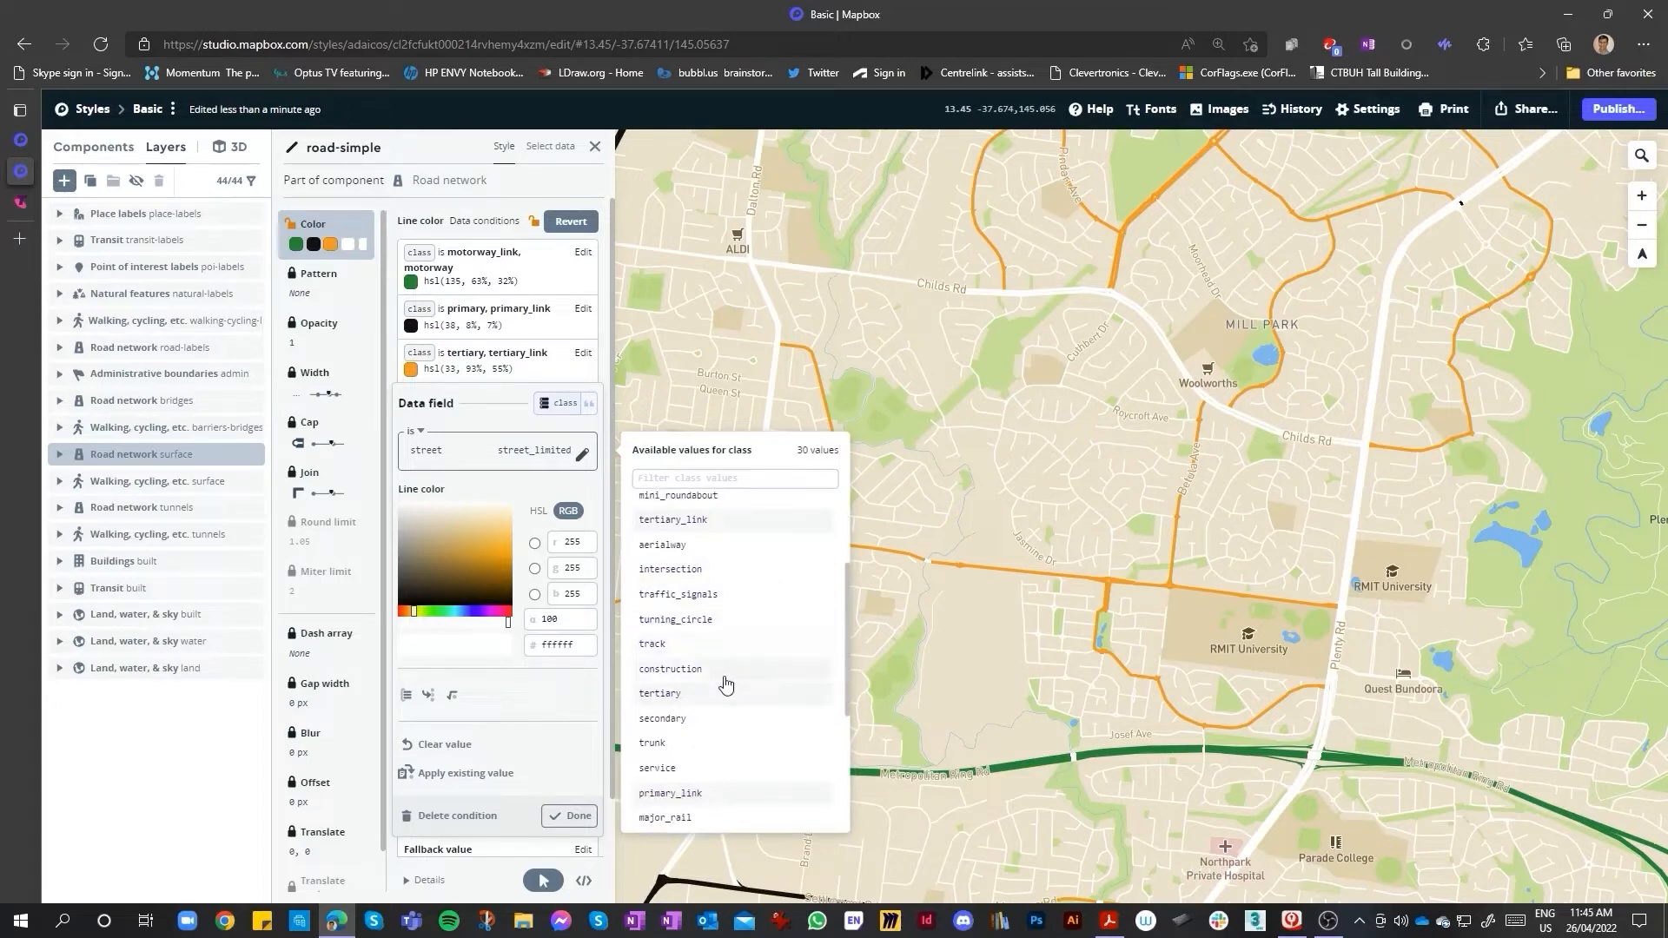
scroll(755, 703, "down", 4)
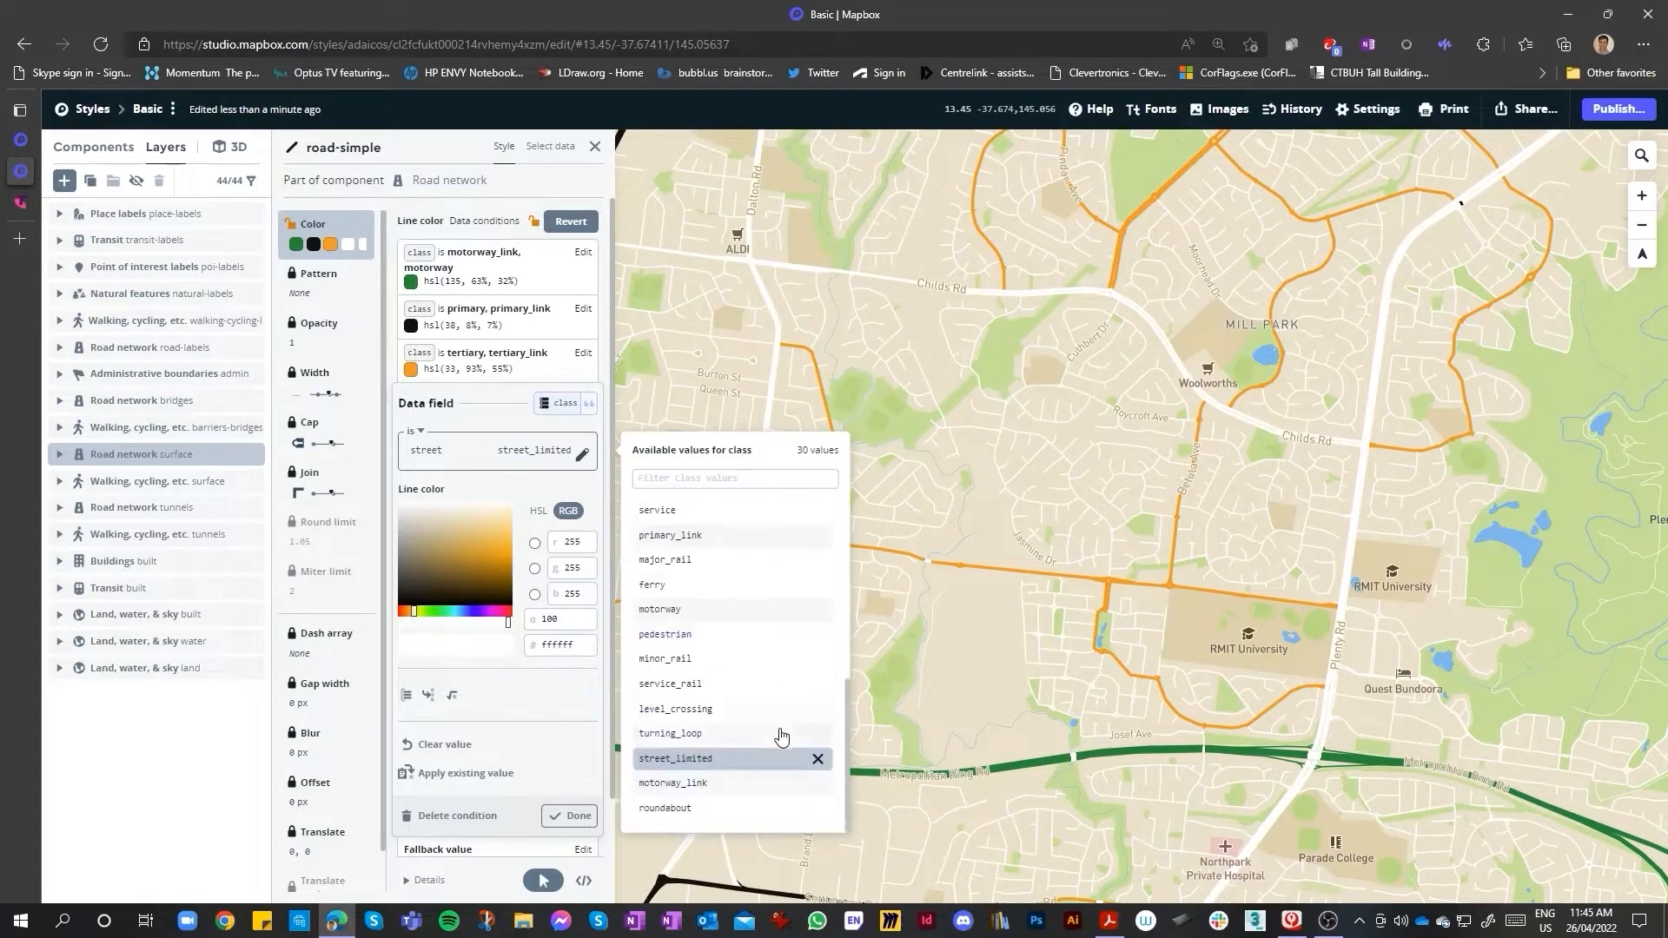
scroll(747, 686, "up", 5)
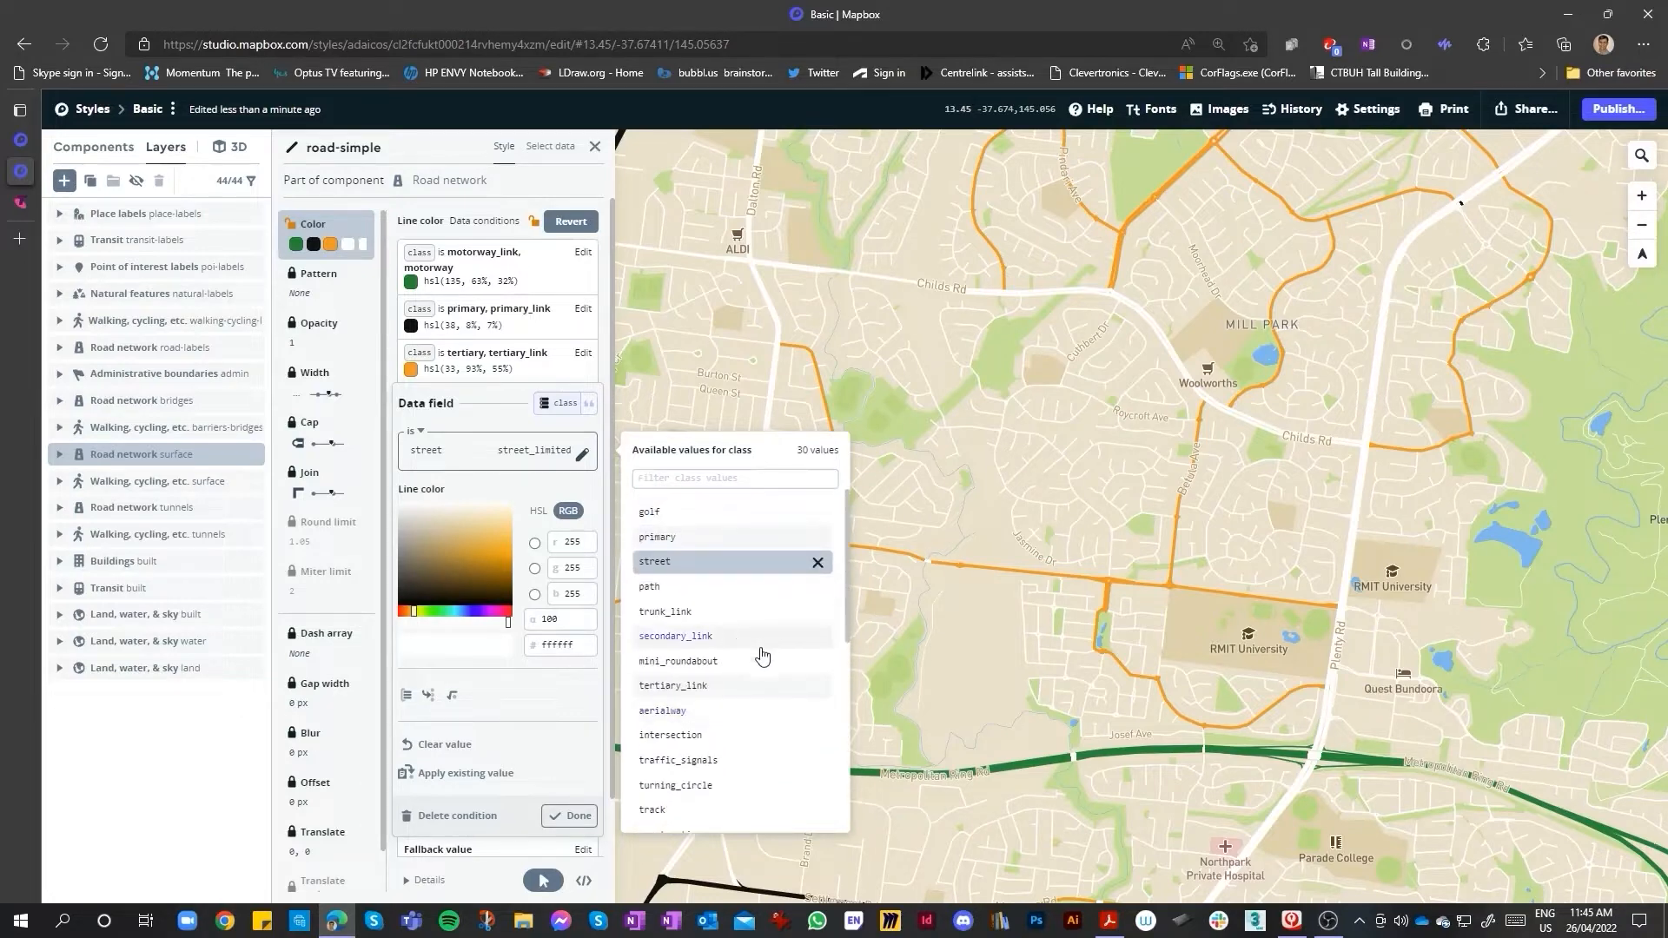
scroll(763, 655, "down", 1)
scroll(758, 642, "down", 1)
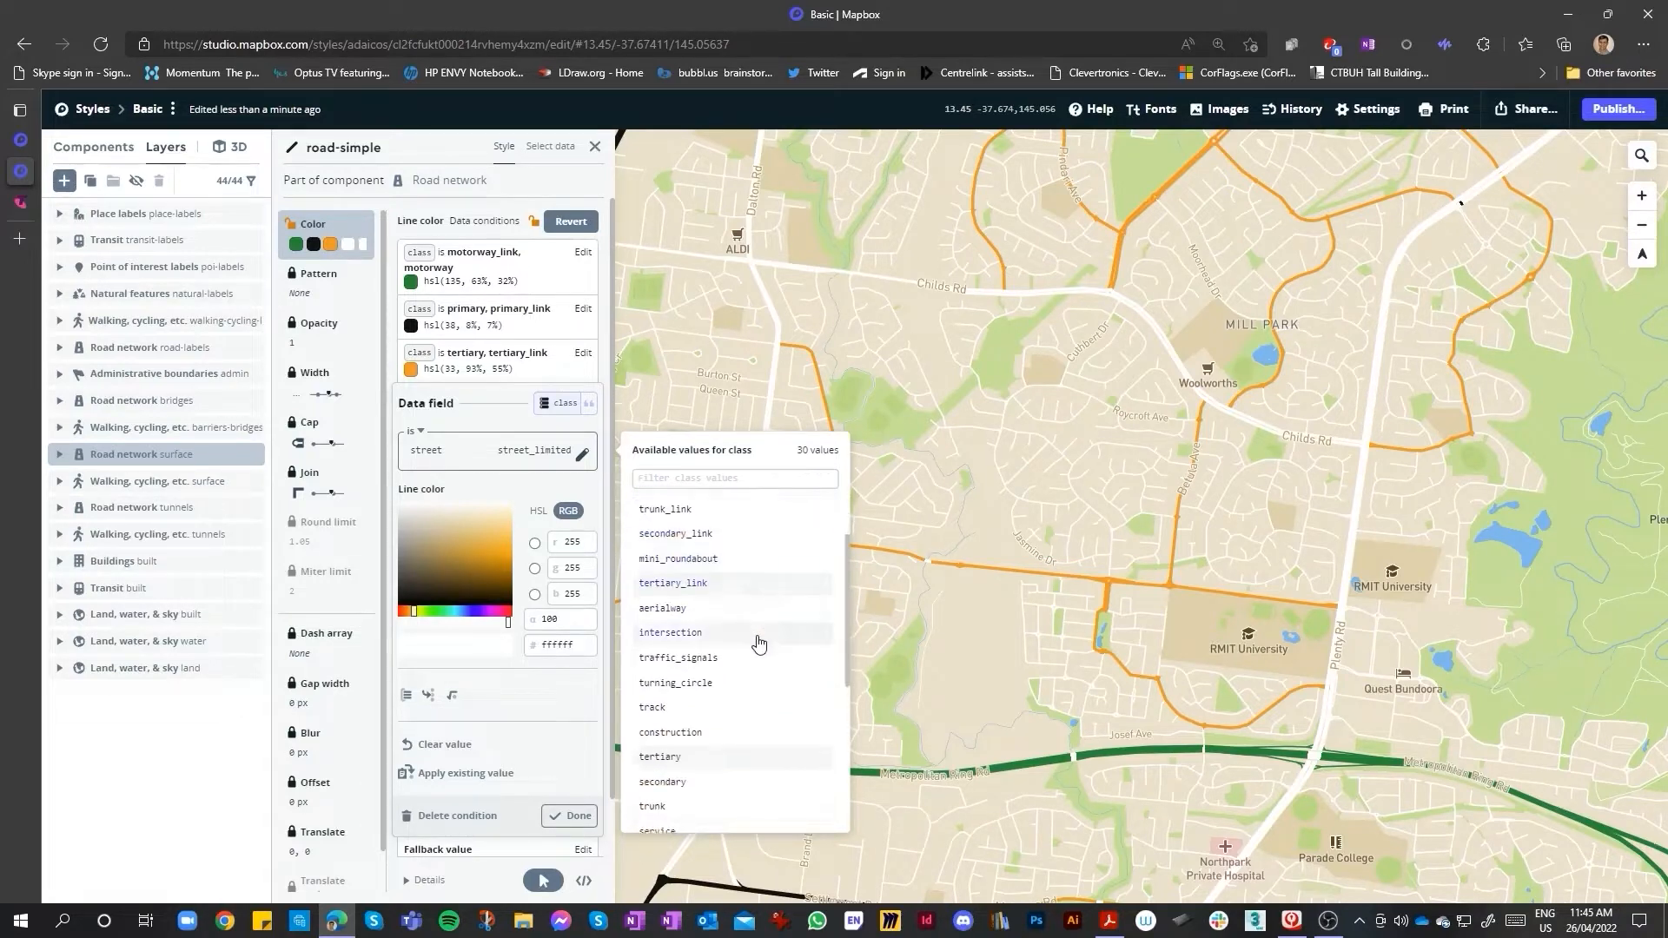
scroll(747, 694, "down", 6)
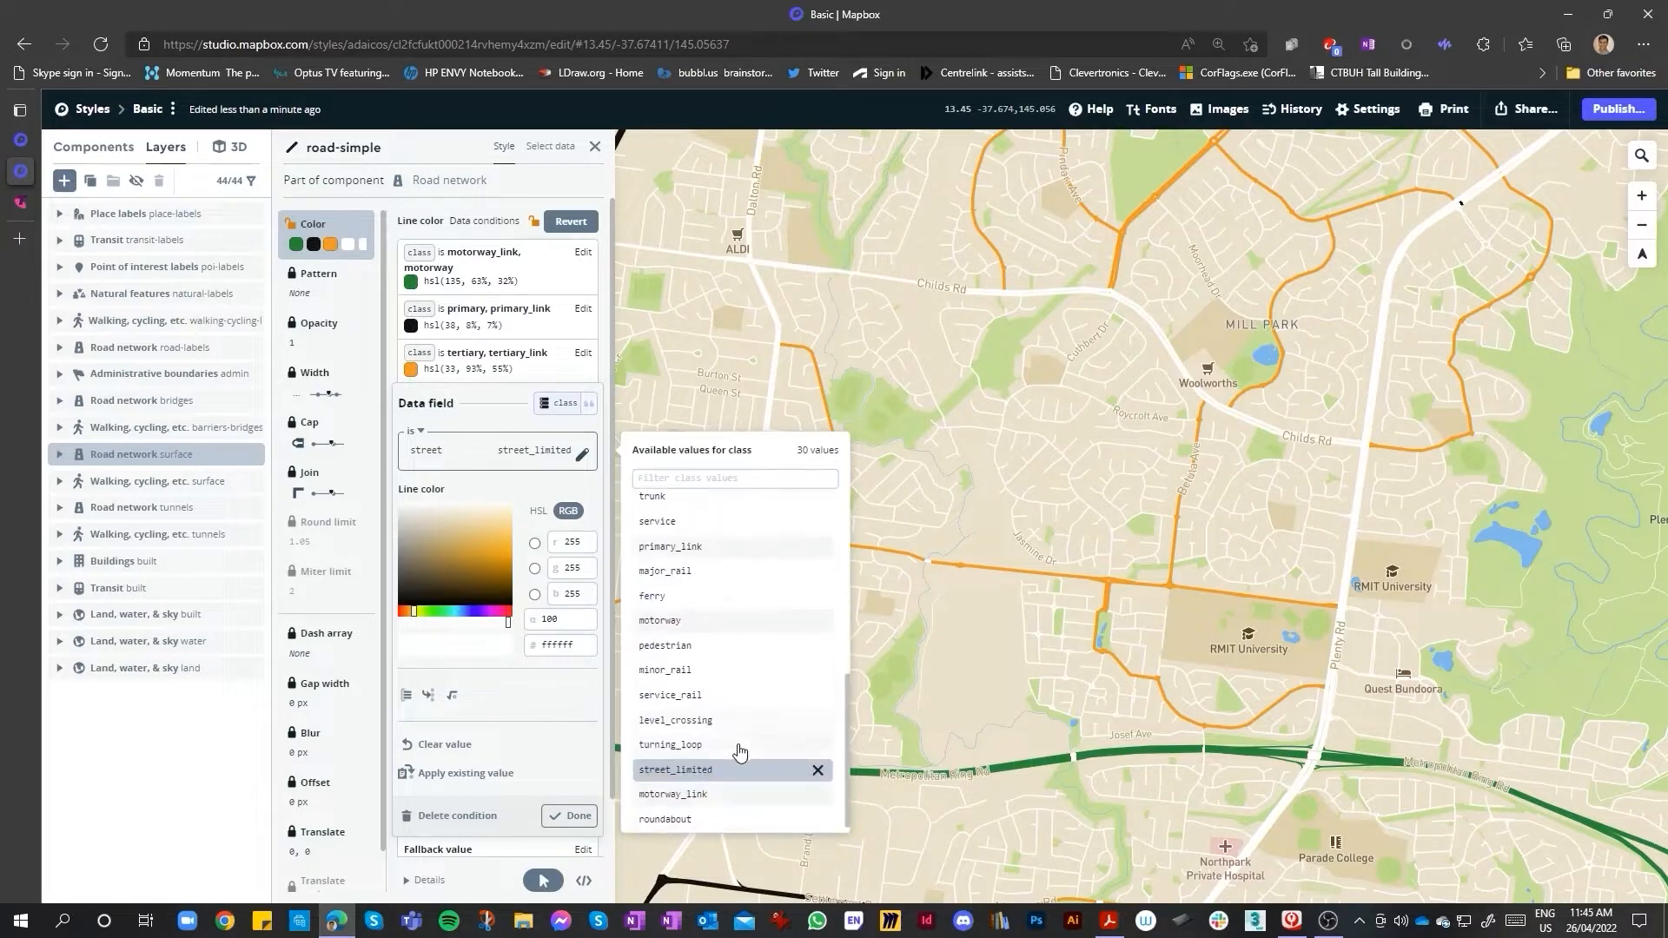
scroll(720, 764, "down", 1)
- Color the street condition dark brown 685027 and inspect the local streets around Watson Court Park
left_click(472, 581)
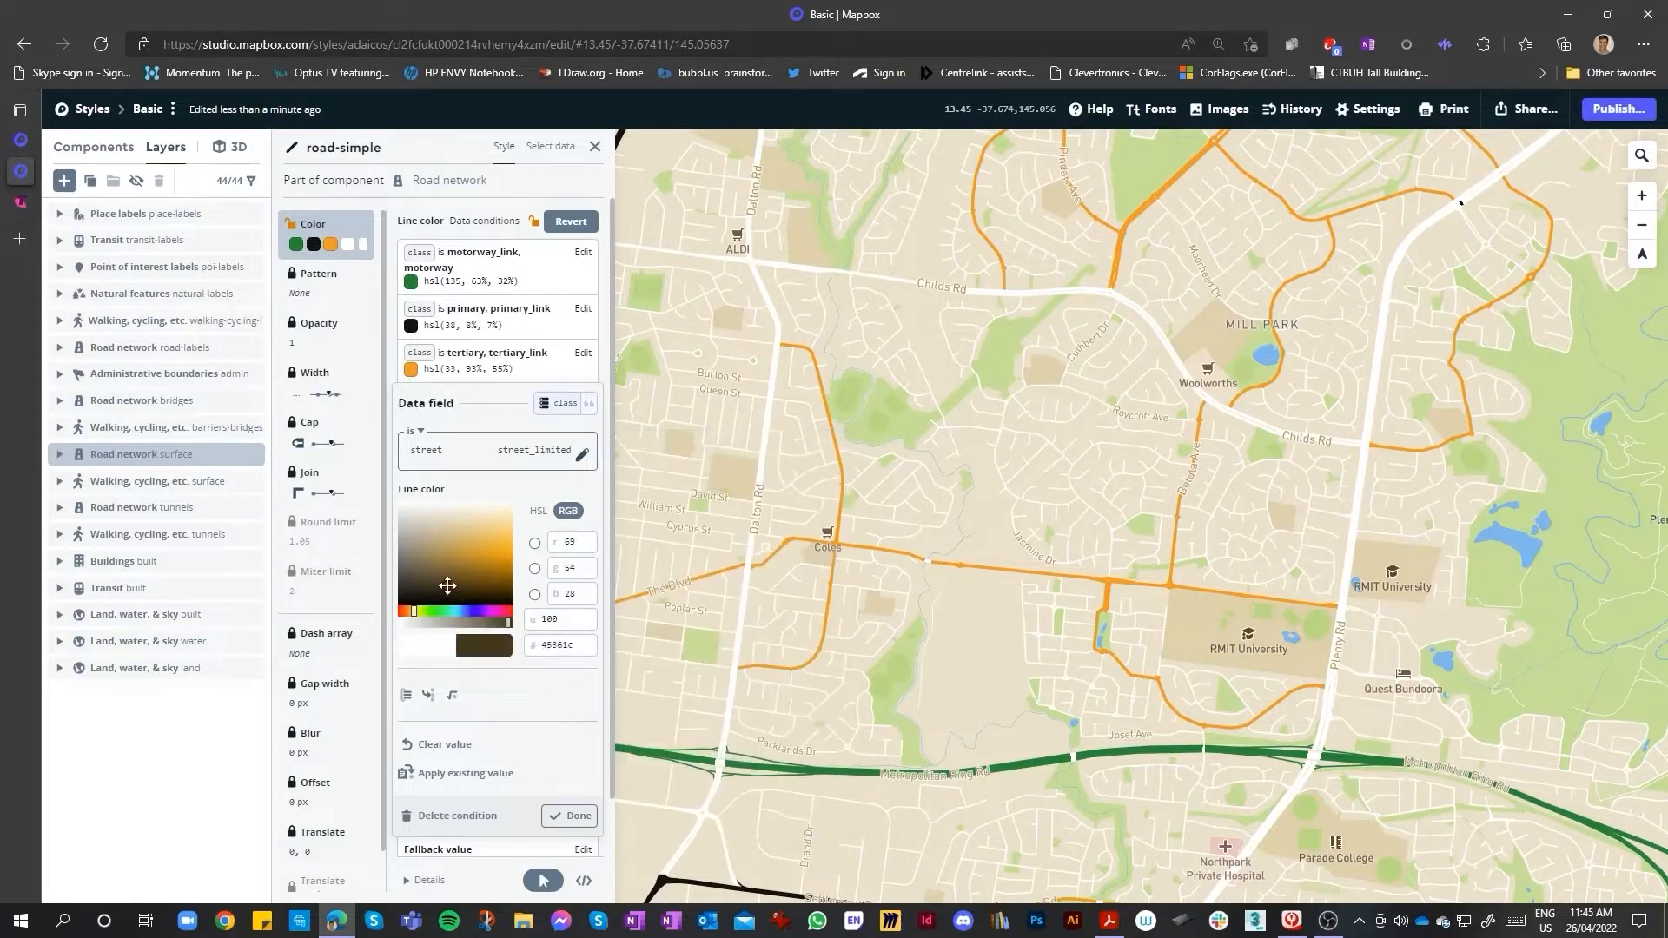
left_click_drag(478, 581, 453, 578)
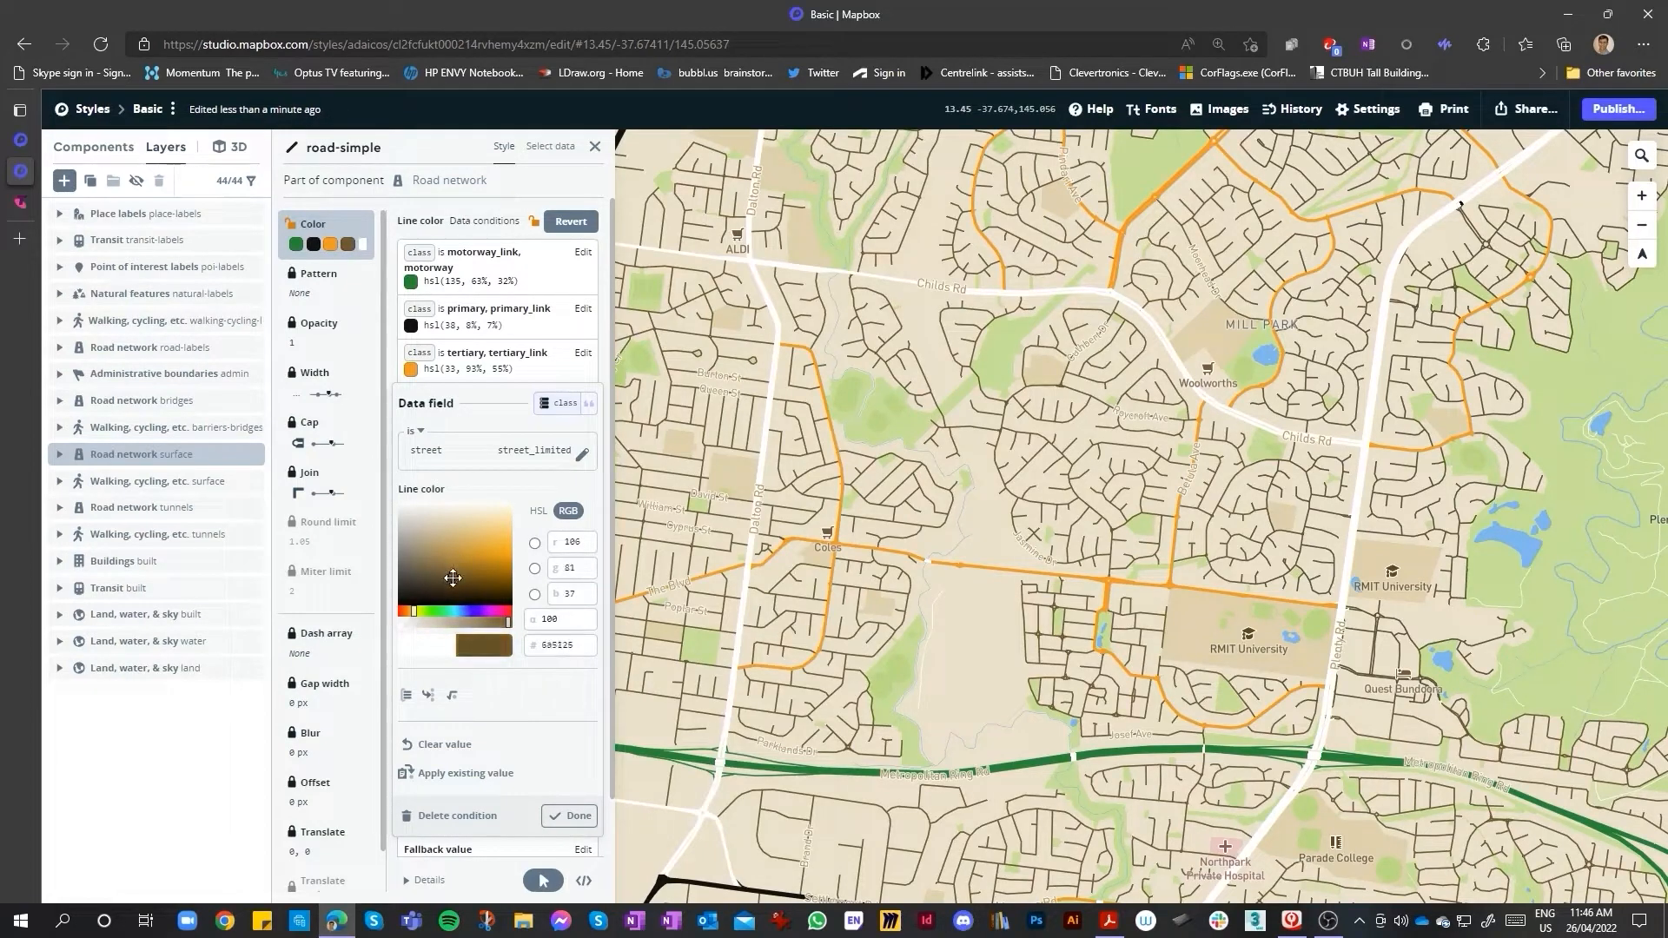
scroll(938, 521, "up", 4)
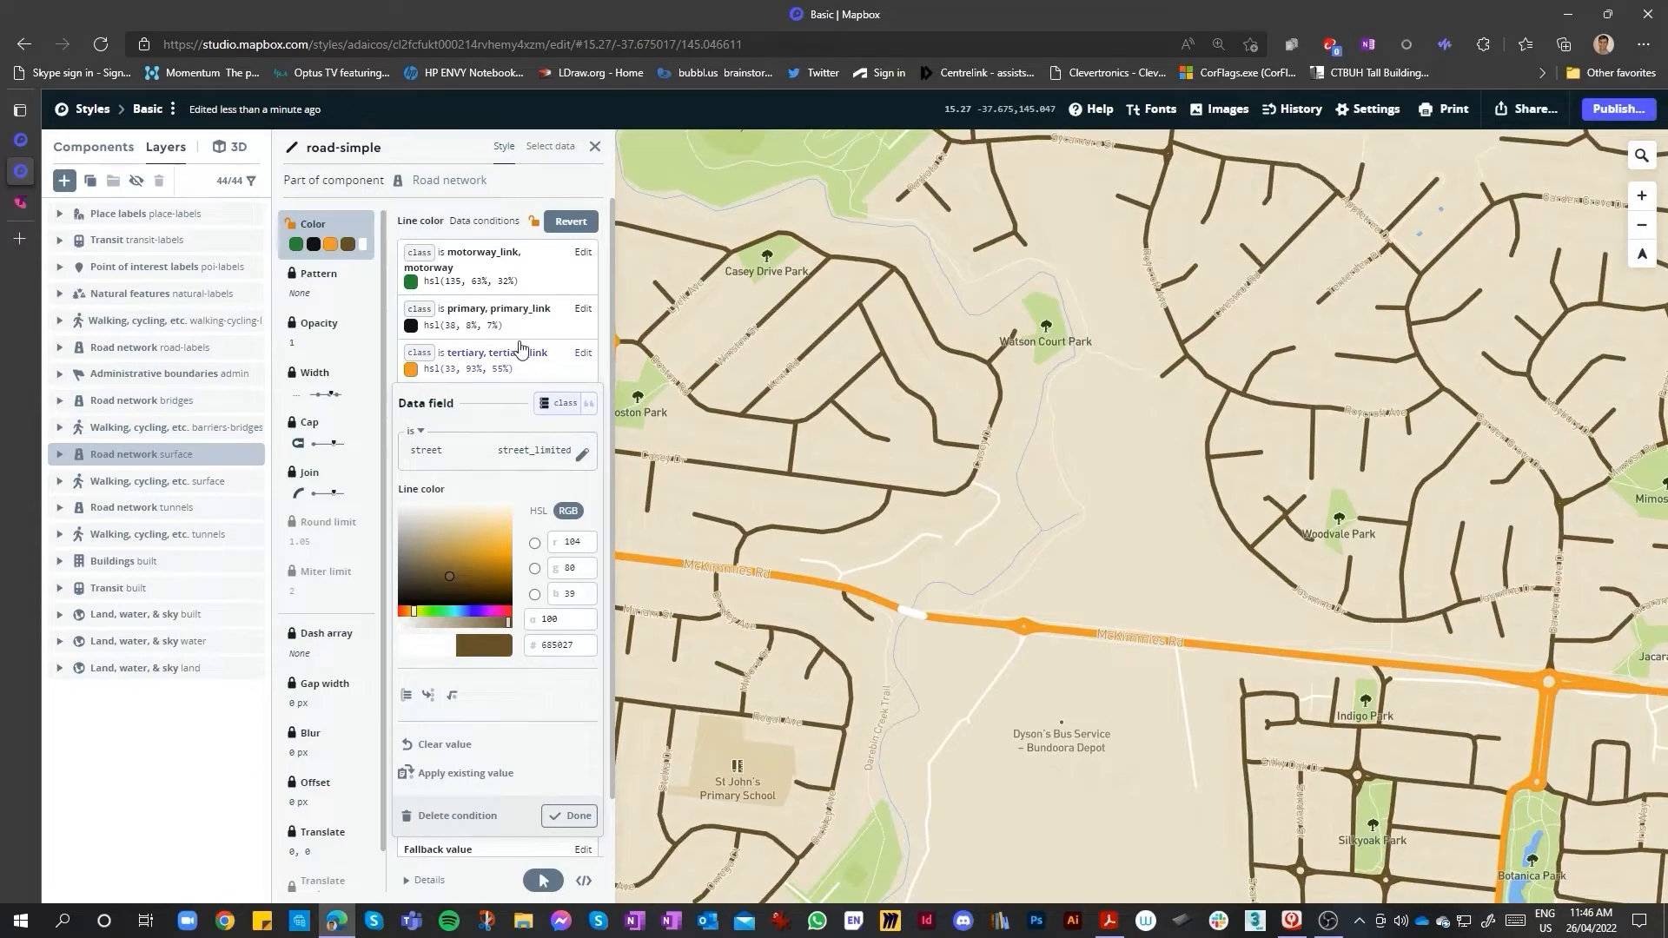
scroll(543, 359, "down", 1)
scroll(551, 574, "up", 1)
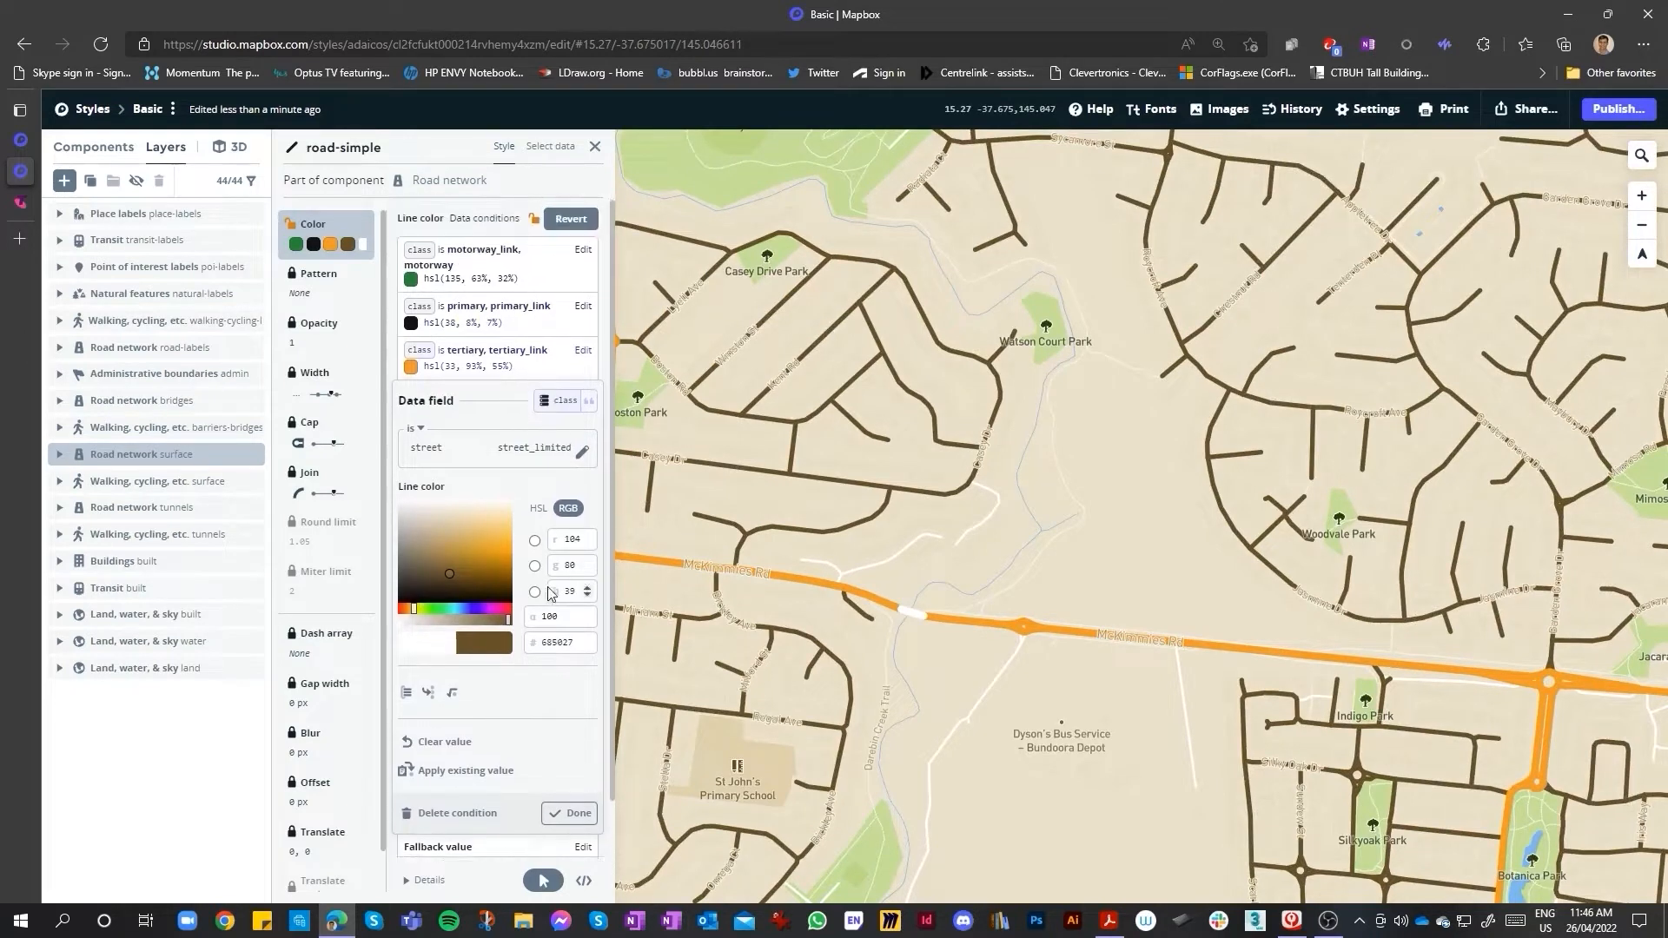
- Add the service class to the street condition, check the remaining class values, and finish editing the condition
left_click(582, 458)
scroll(690, 673, "down", 5)
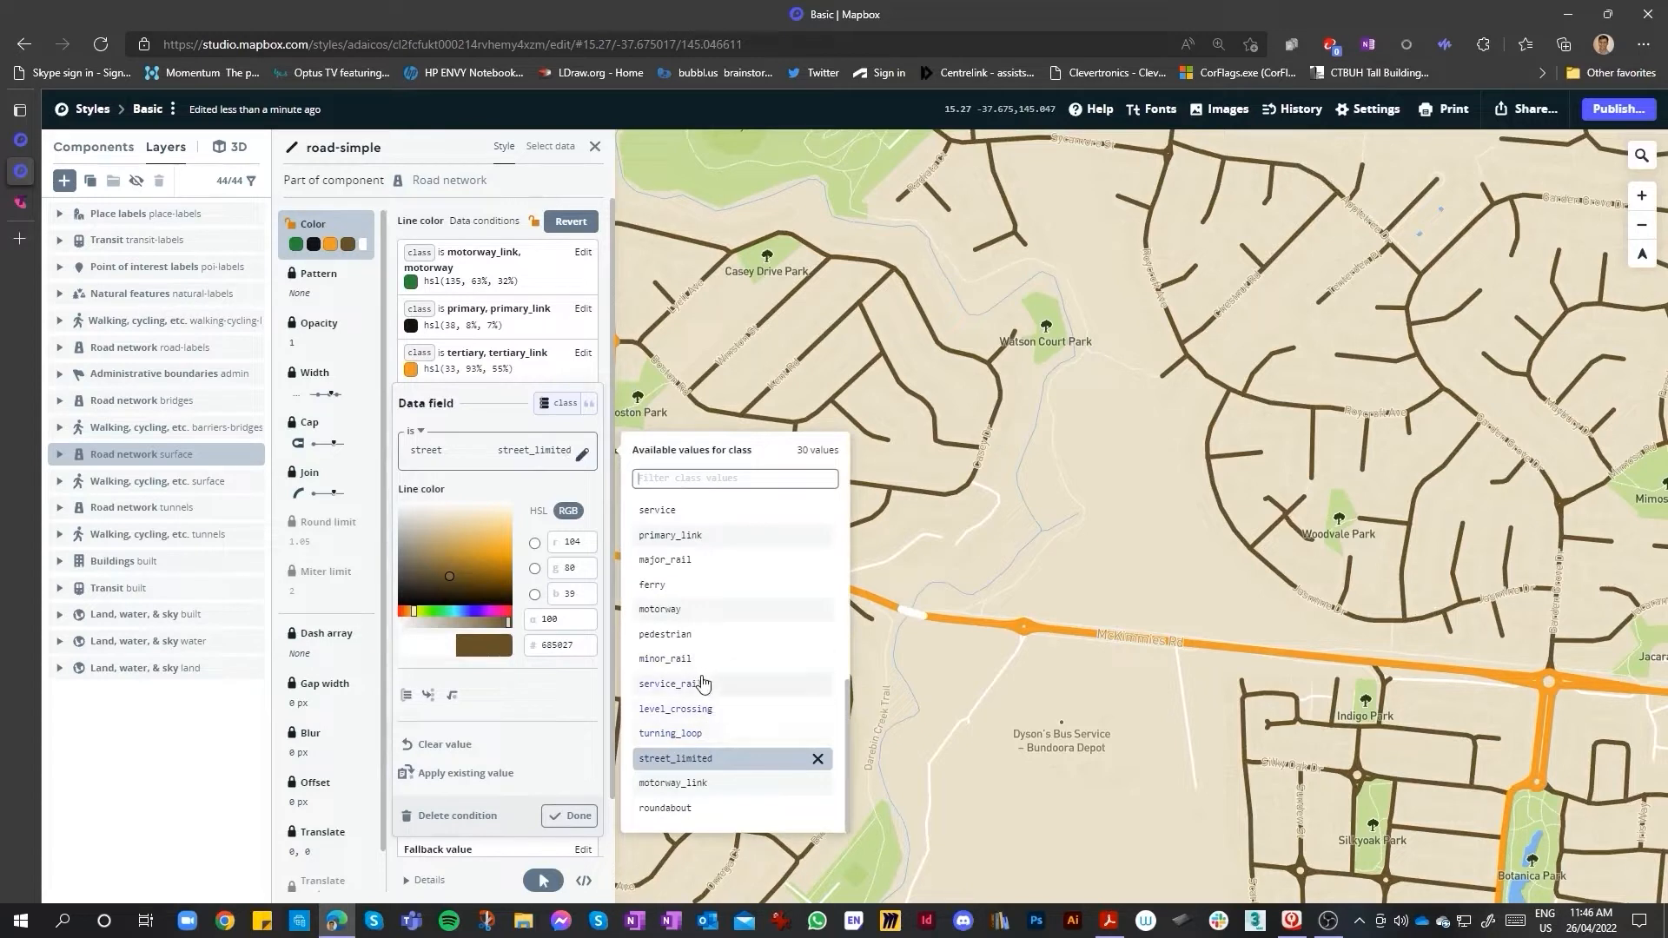
scroll(702, 669, "up", 4)
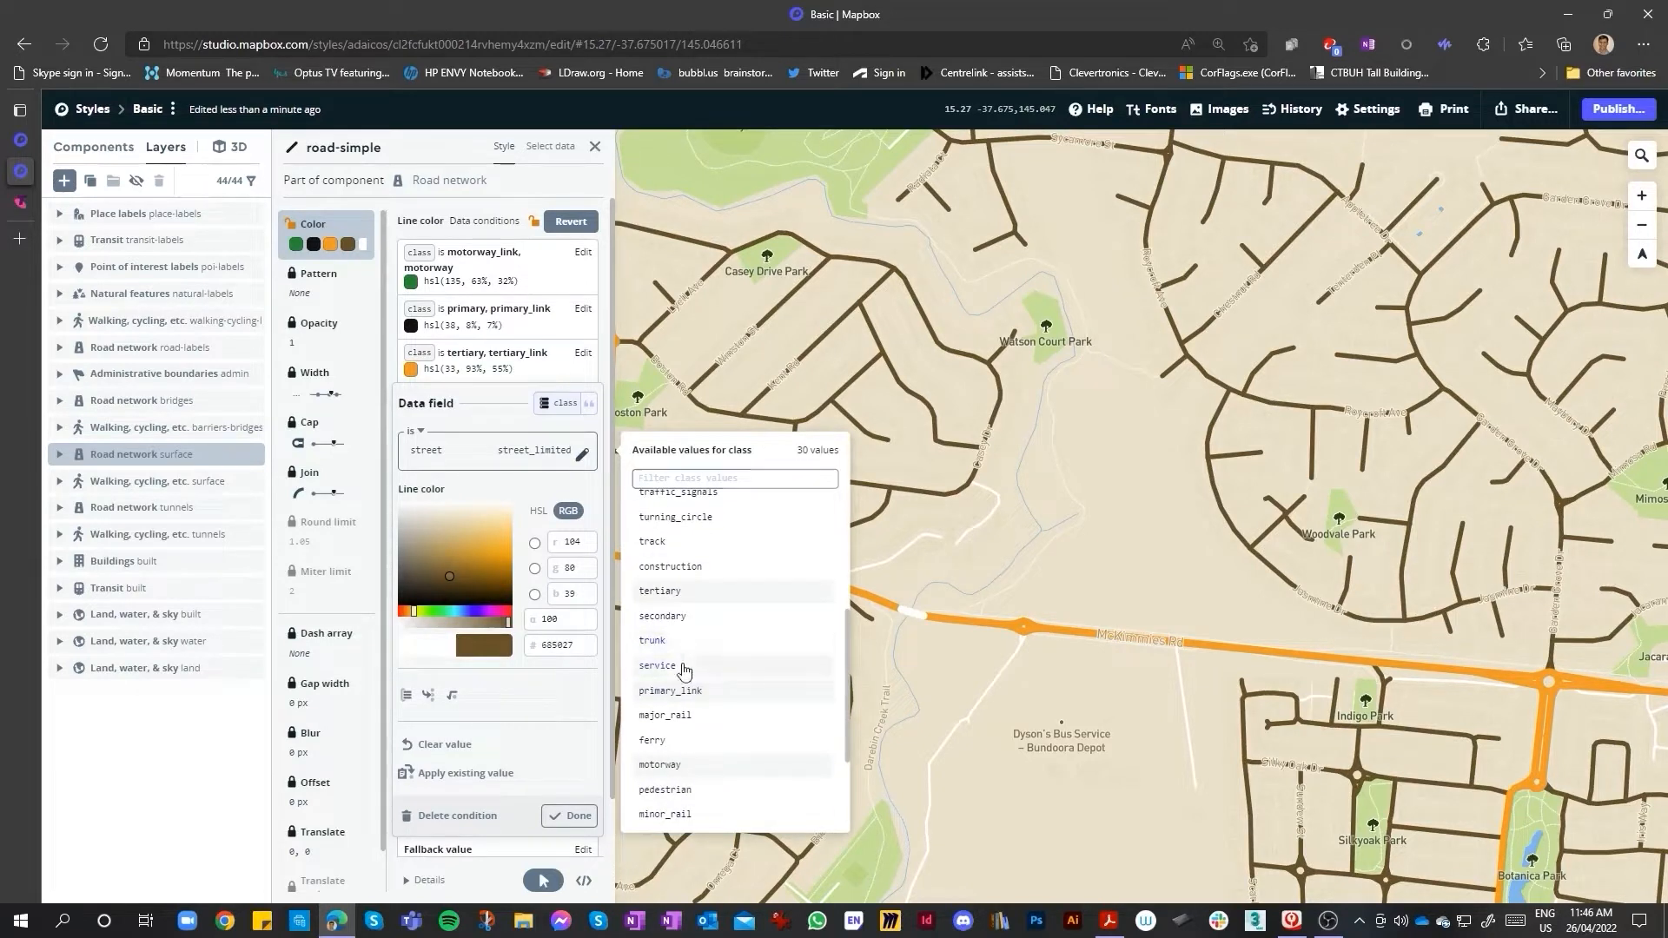
left_click(682, 666)
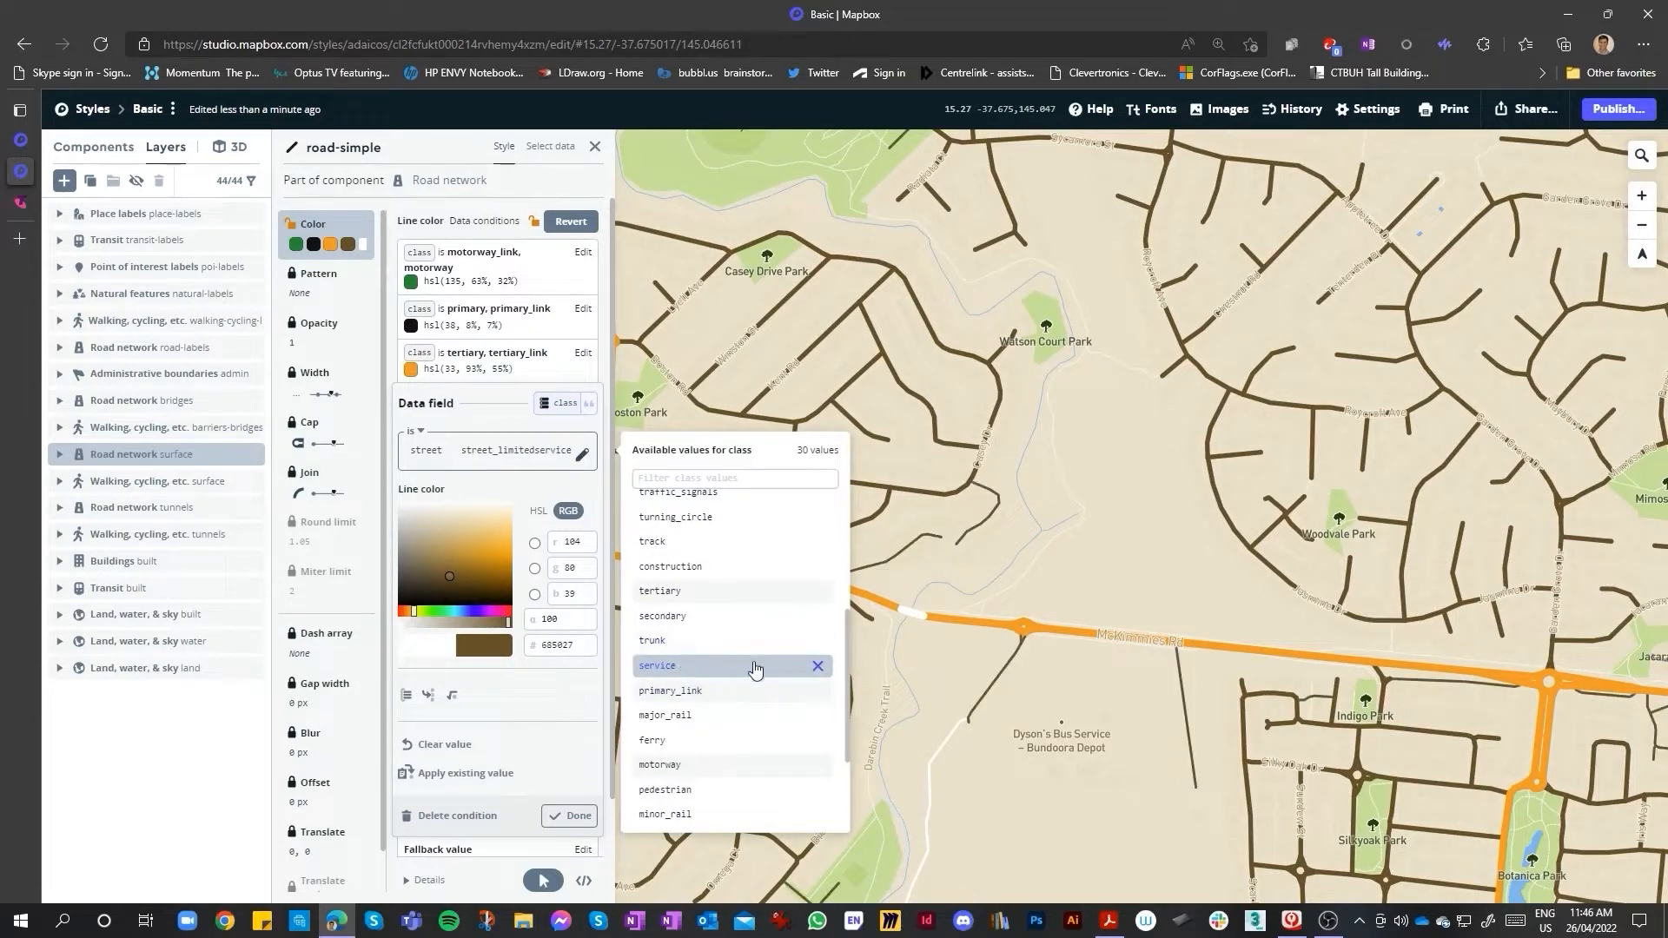
scroll(723, 660, "up", 1)
scroll(729, 681, "down", 4)
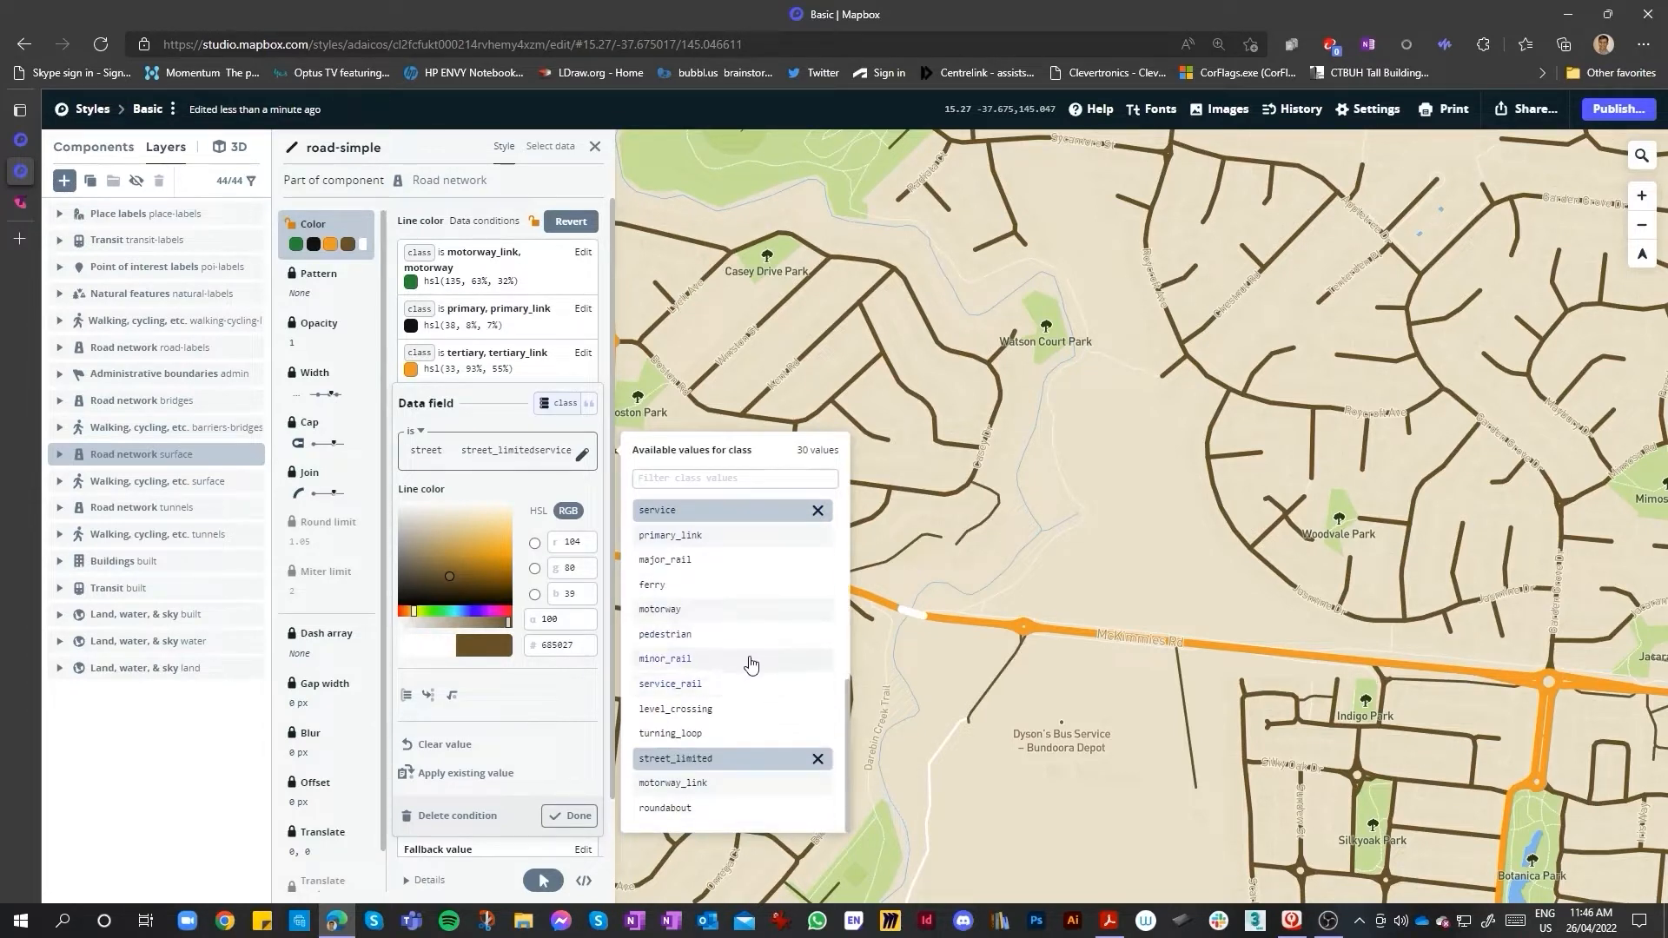
scroll(747, 660, "up", 6)
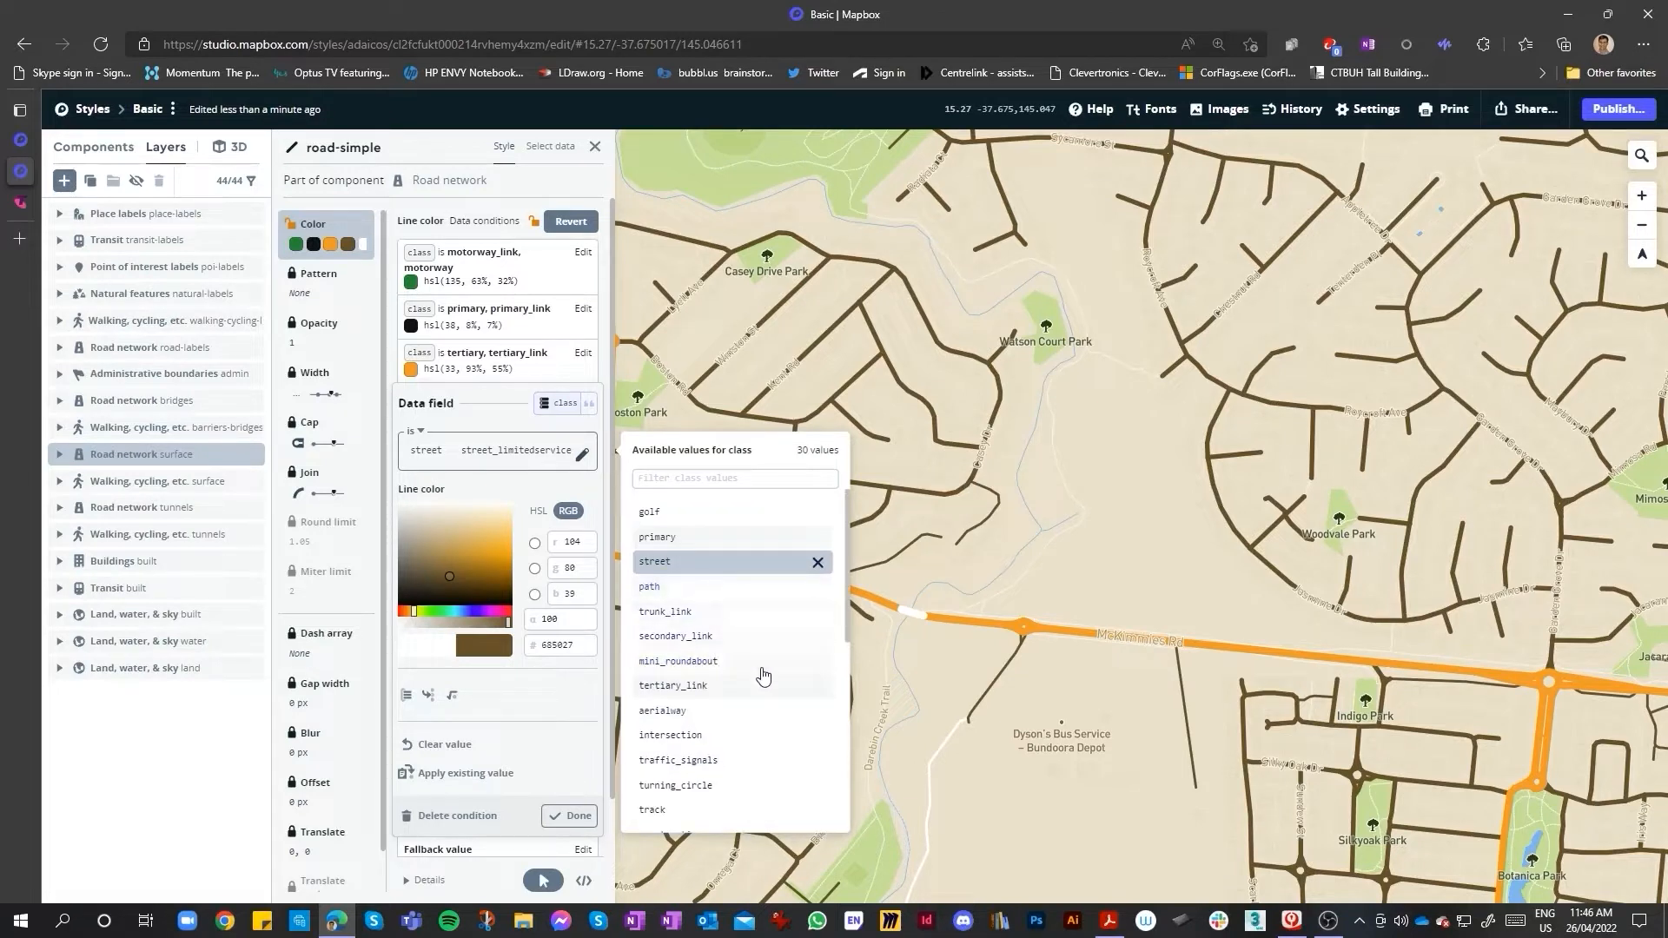
scroll(712, 772, "down", 6)
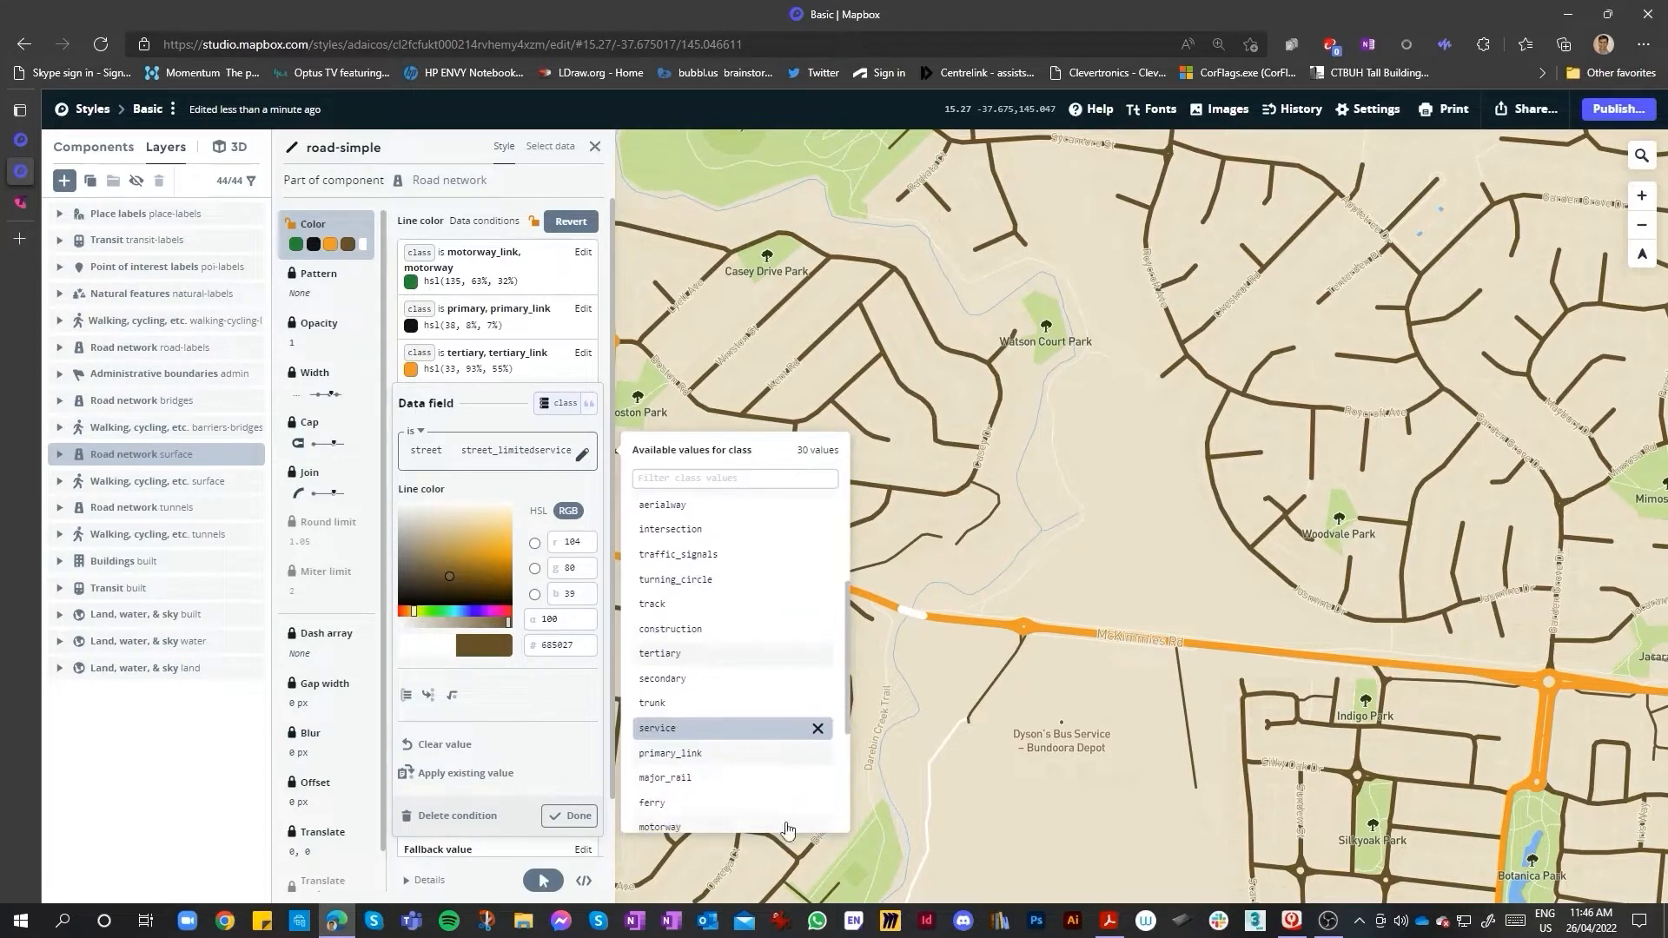
left_click(822, 347)
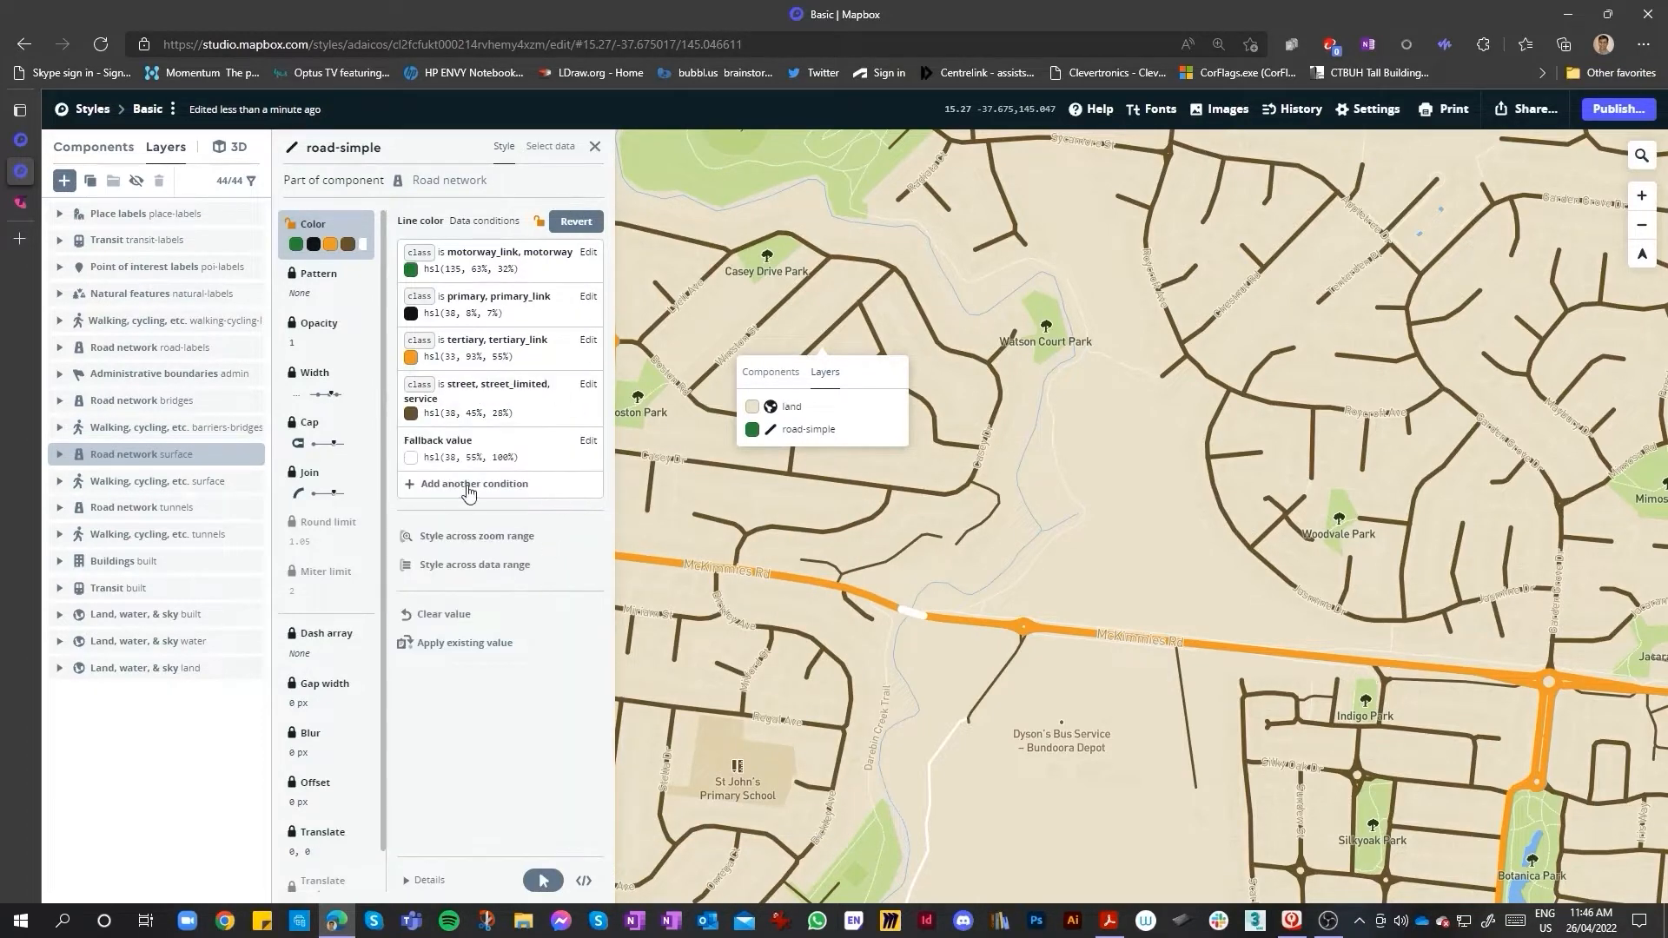
- Add another line color condition for the secondary class
left_click(473, 486)
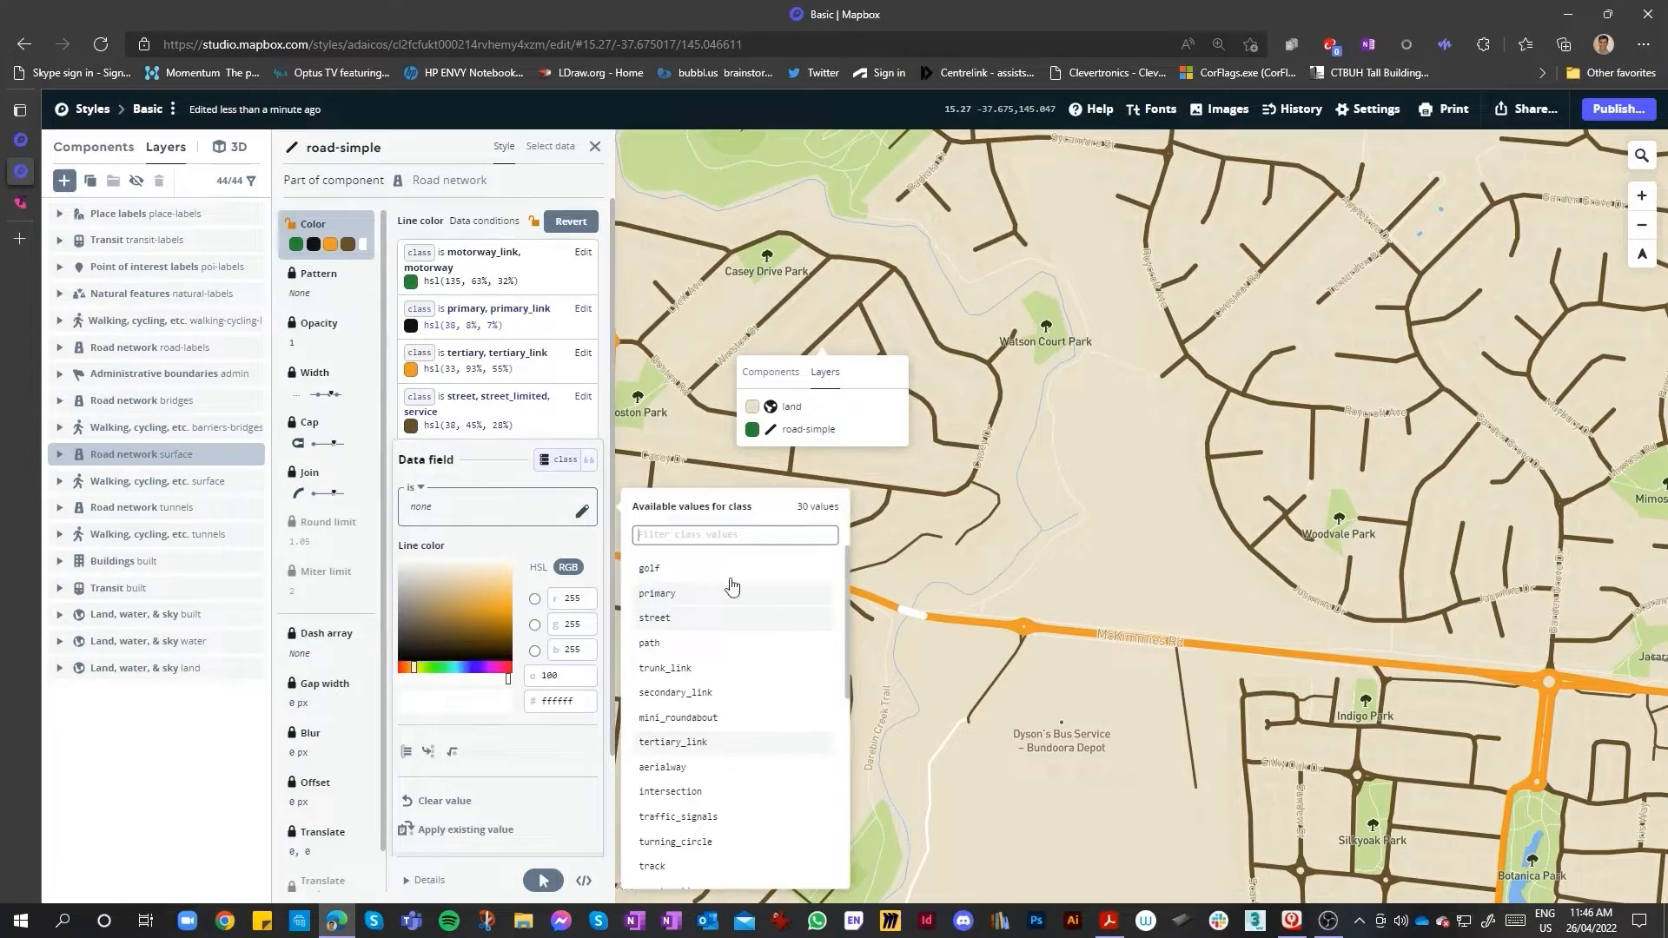
scroll(709, 678, "down", 5)
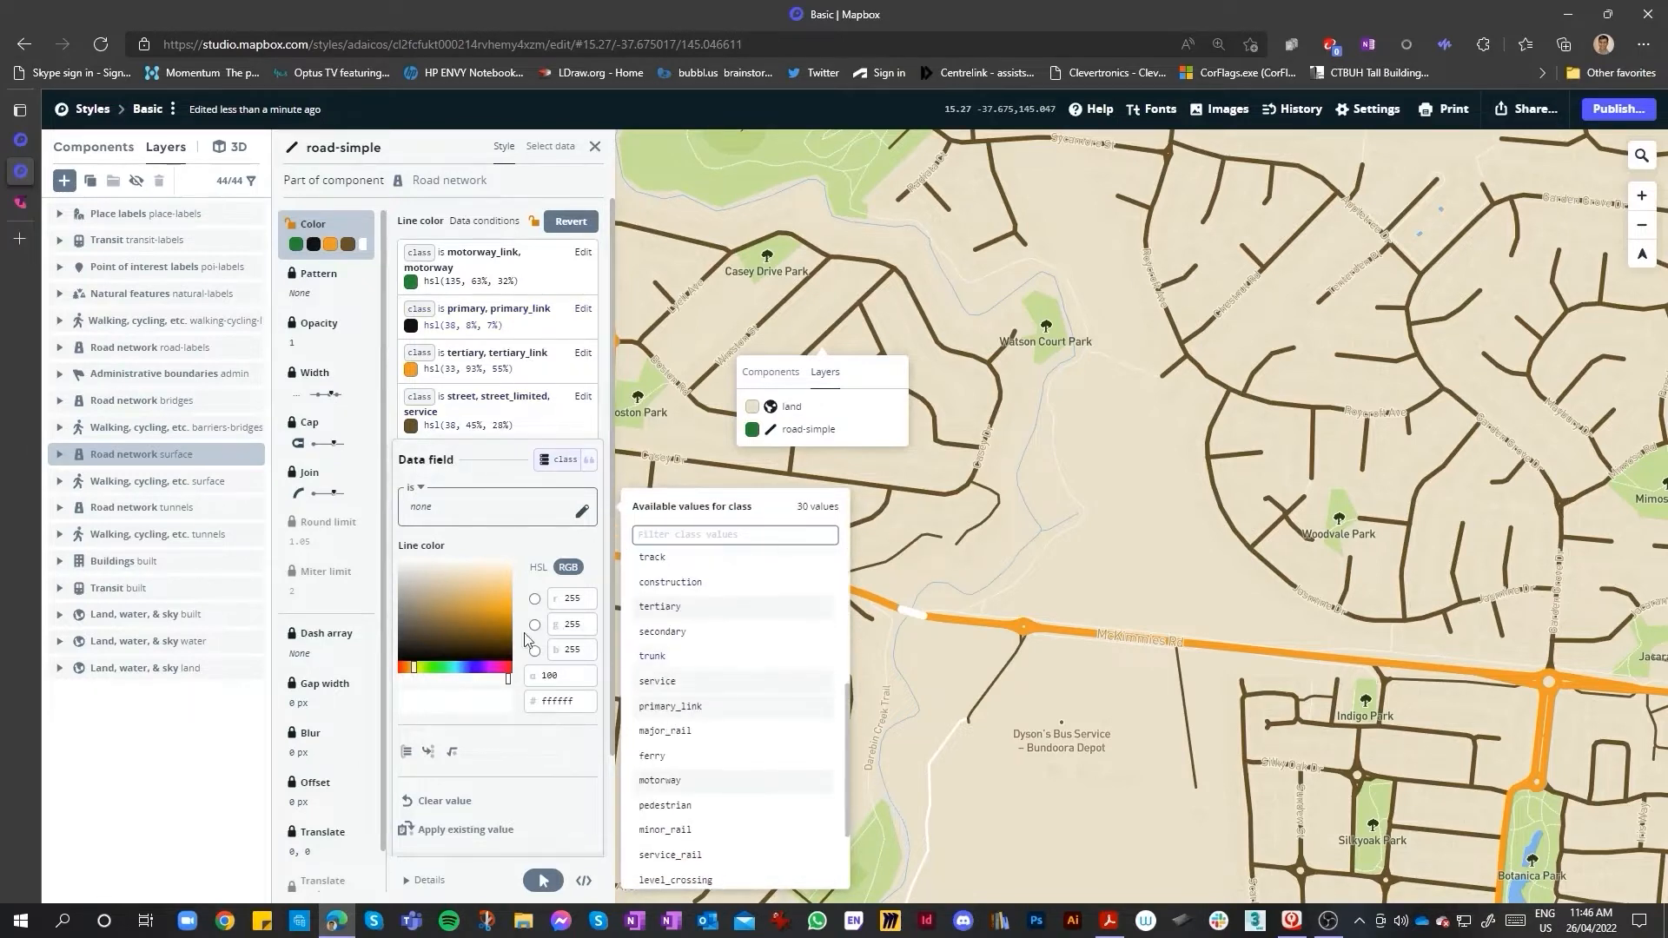
scroll(736, 730, "down", 2)
scroll(692, 719, "up", 3)
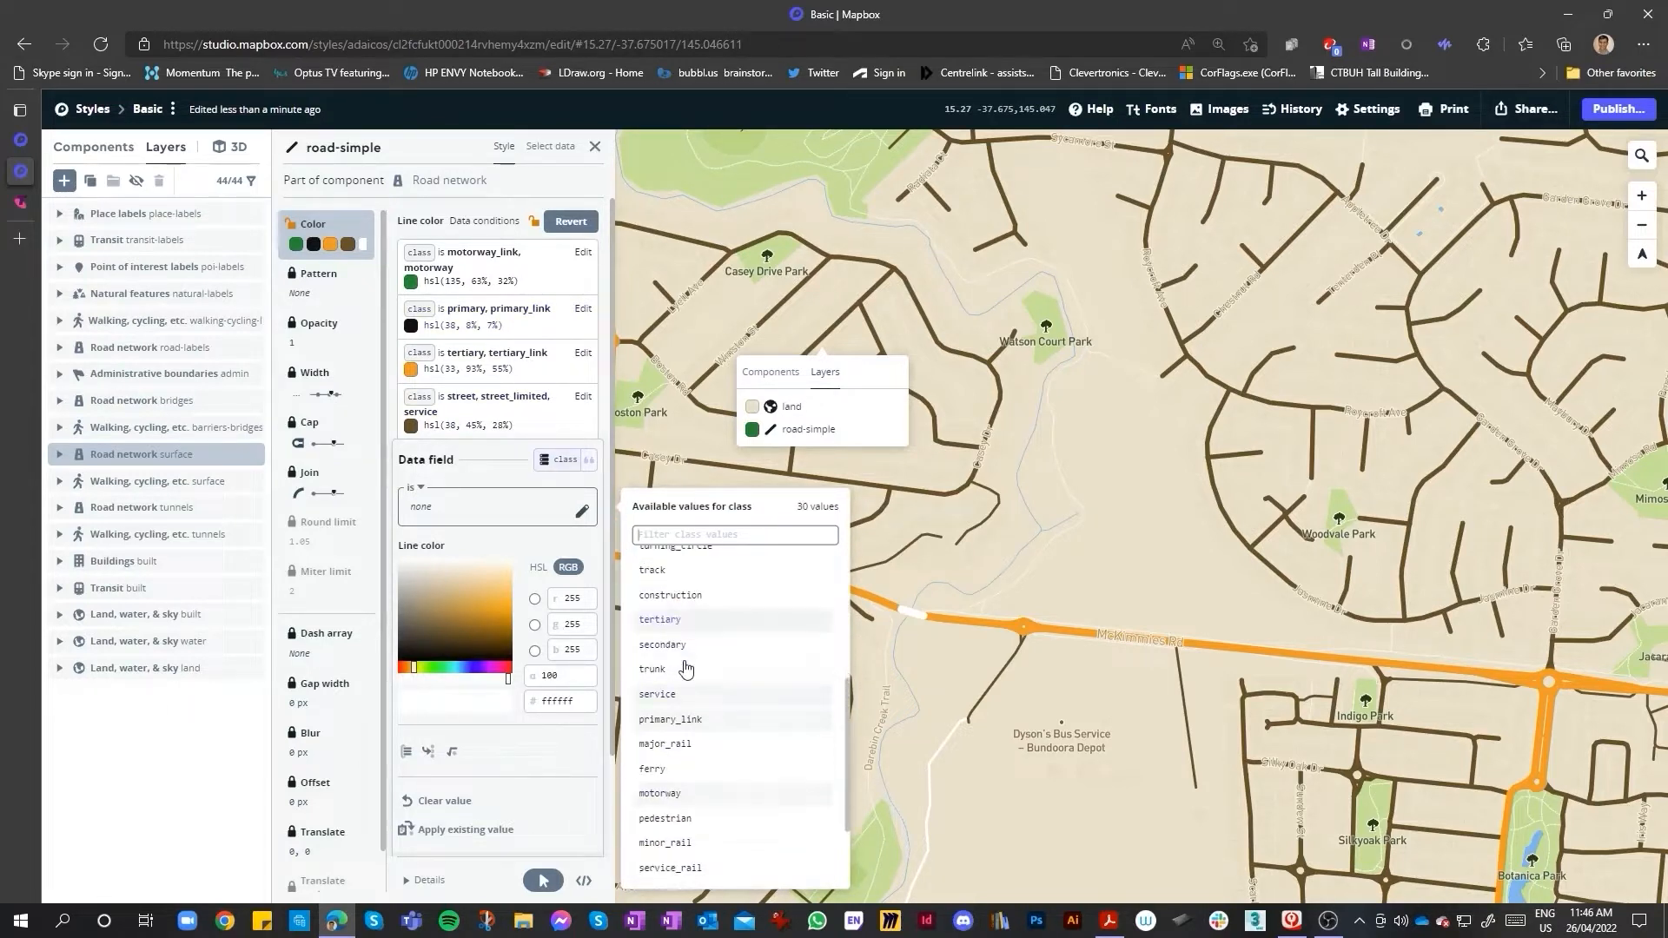
scroll(686, 673, "down", 1)
scroll(695, 747, "up", 5)
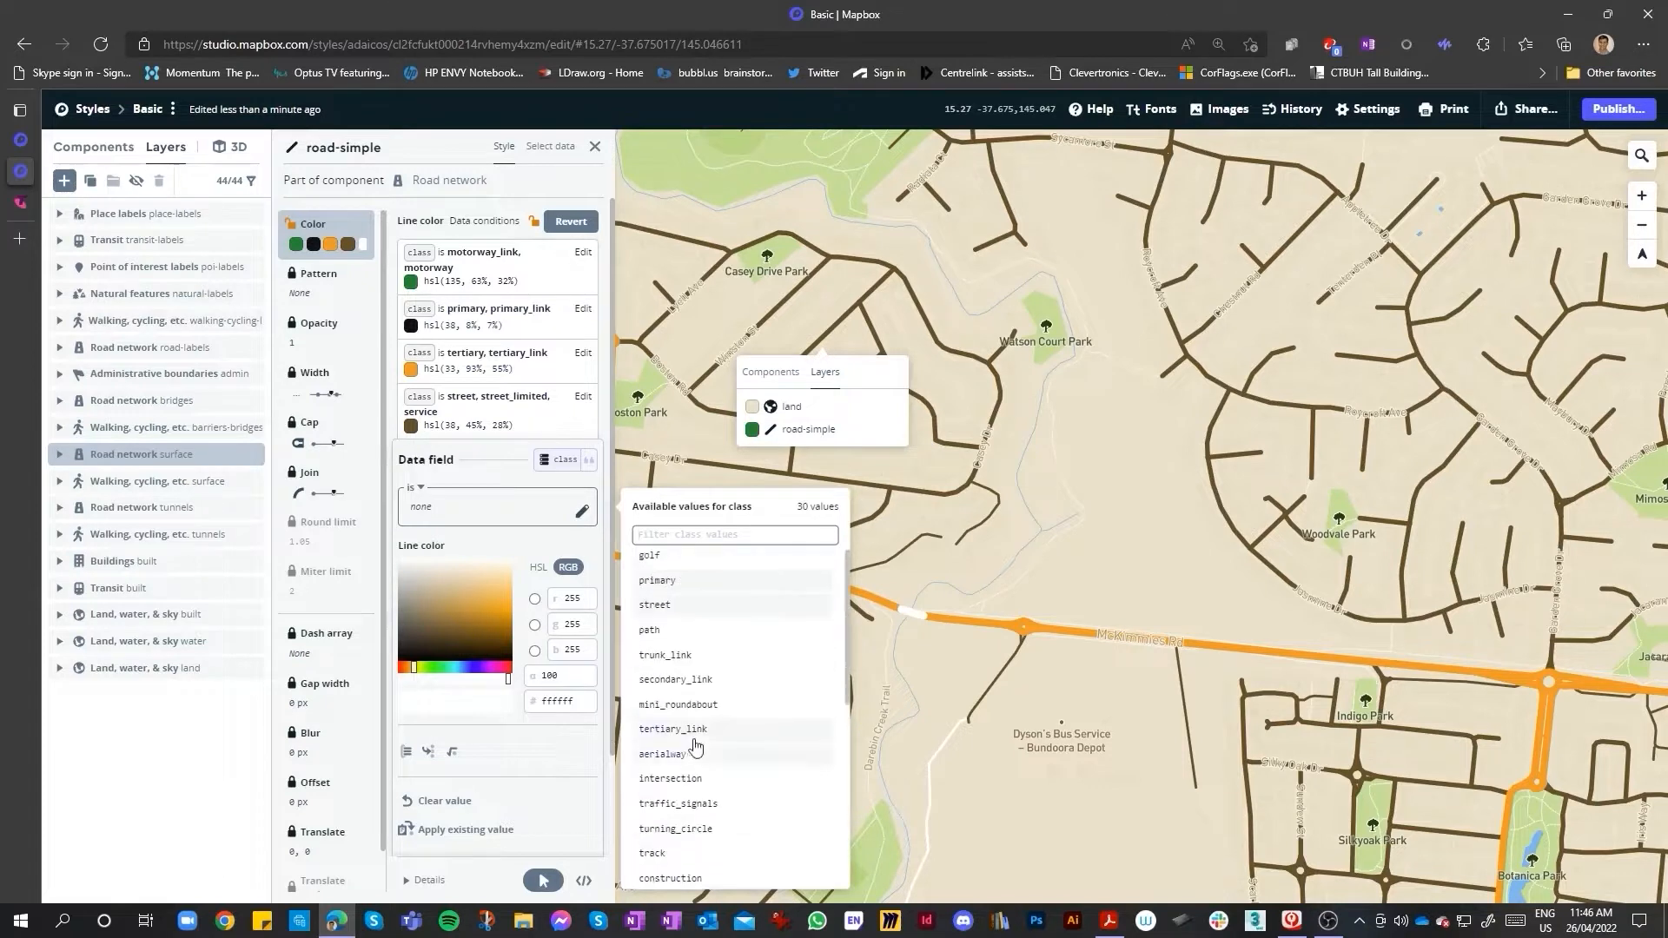
scroll(692, 756, "down", 3)
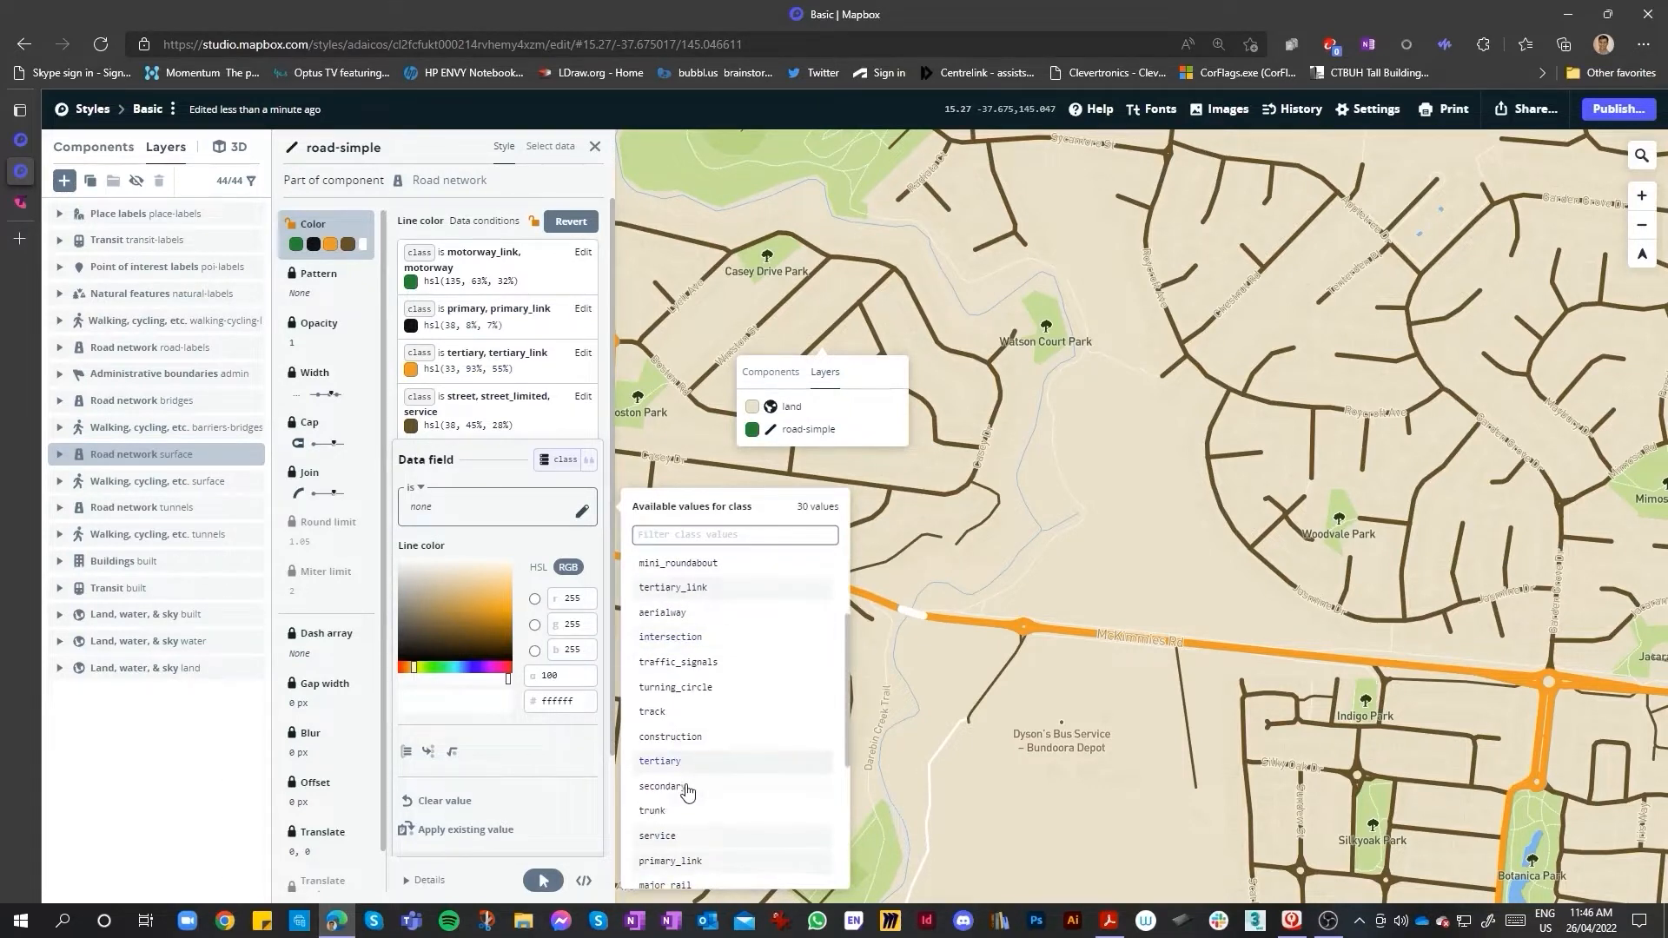
left_click(692, 786)
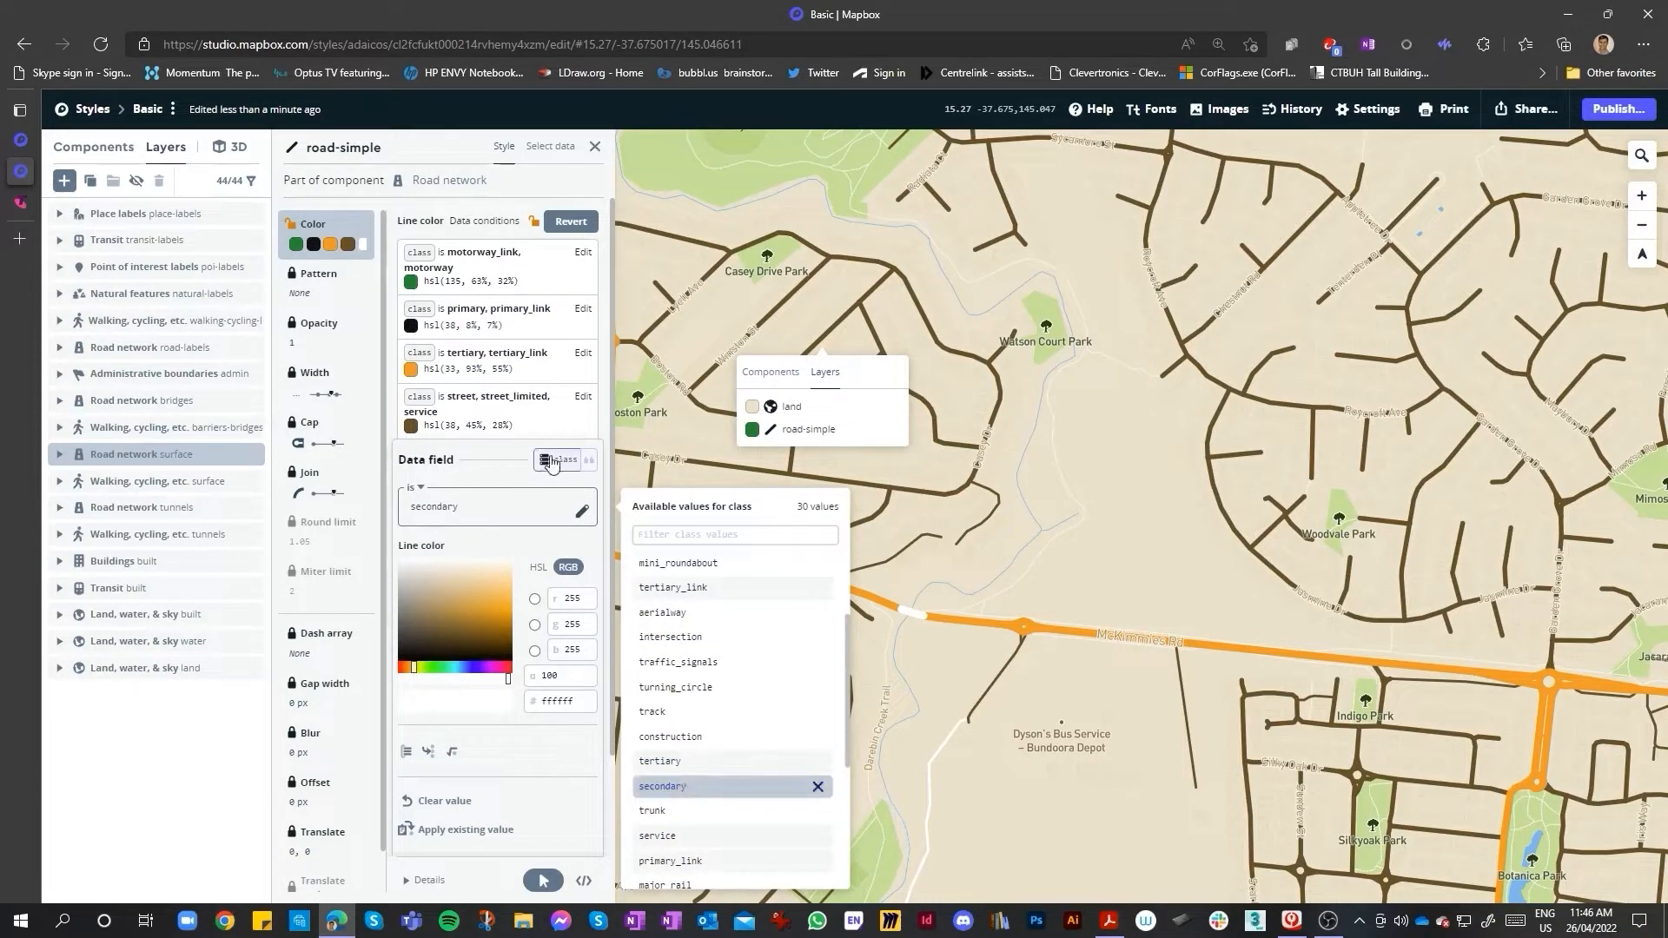
- Include the secondary_link class in the secondary condition and check the class list for other related values
scroll(721, 778, "down", 5)
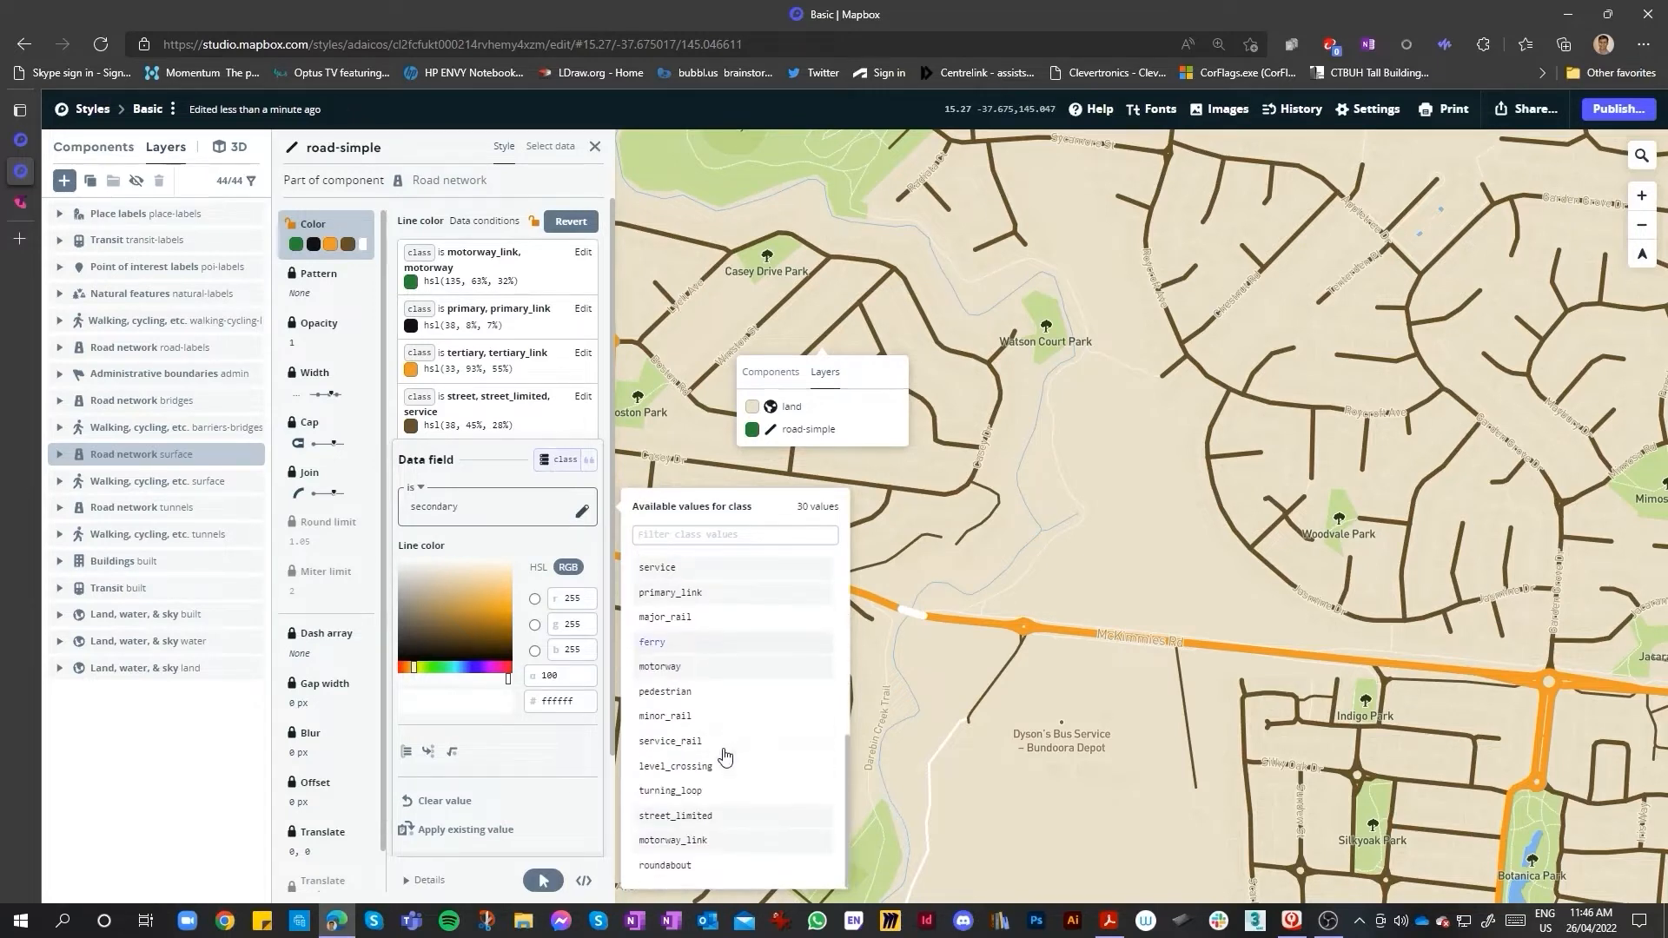
scroll(705, 756, "up", 2)
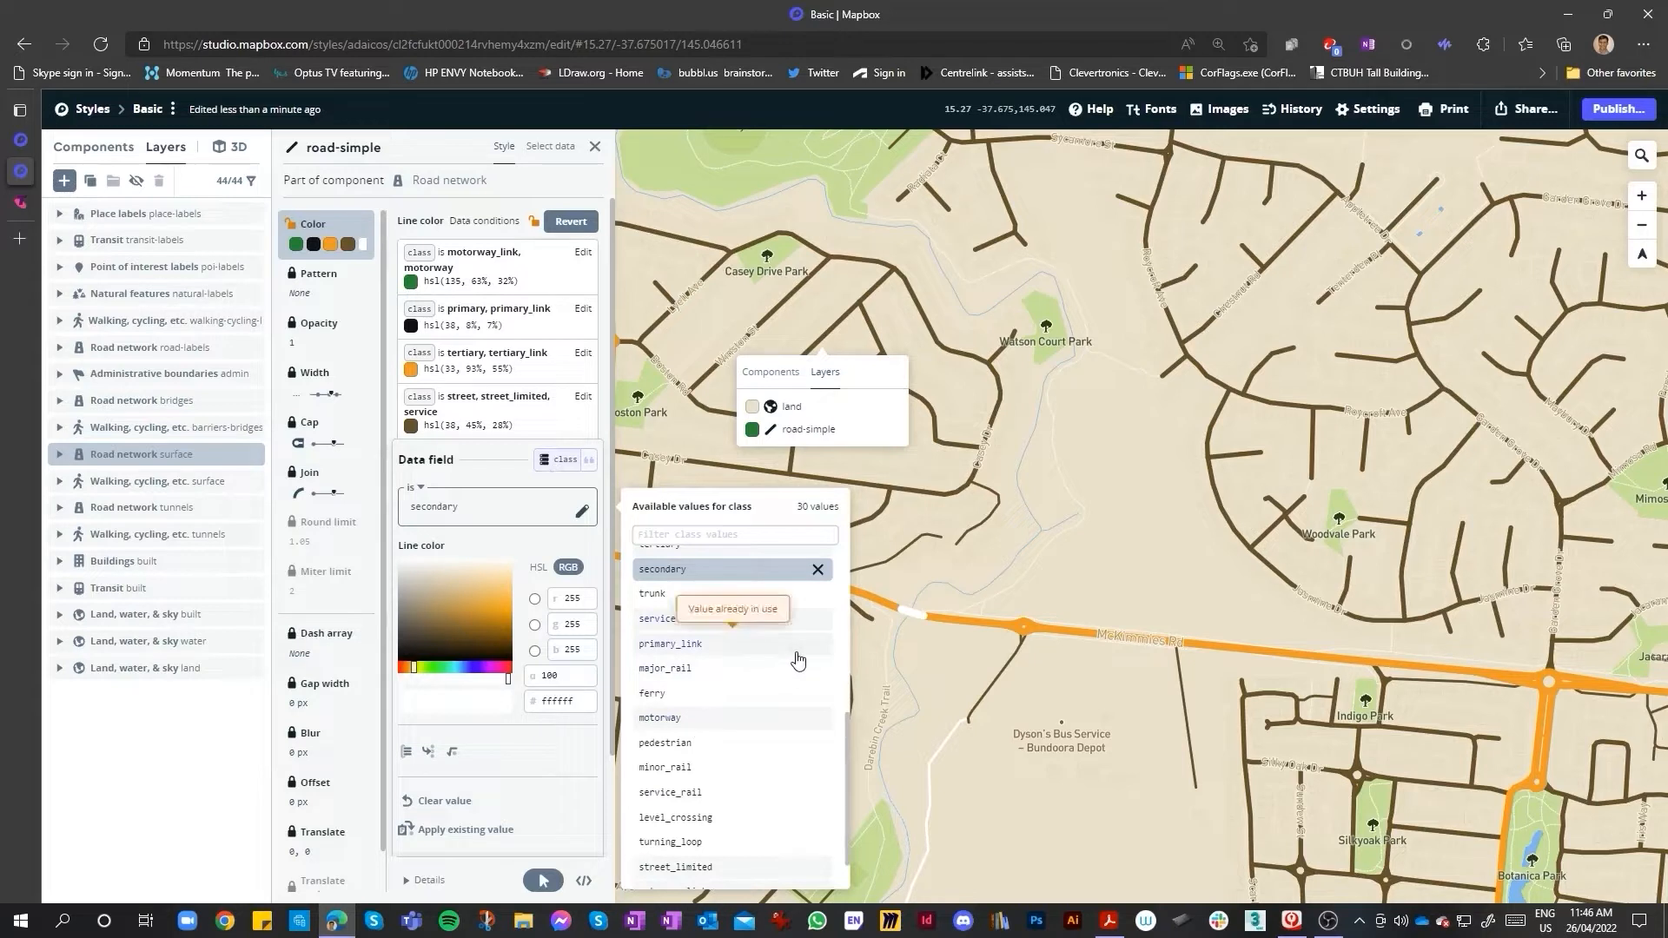
scroll(785, 660, "down", 1)
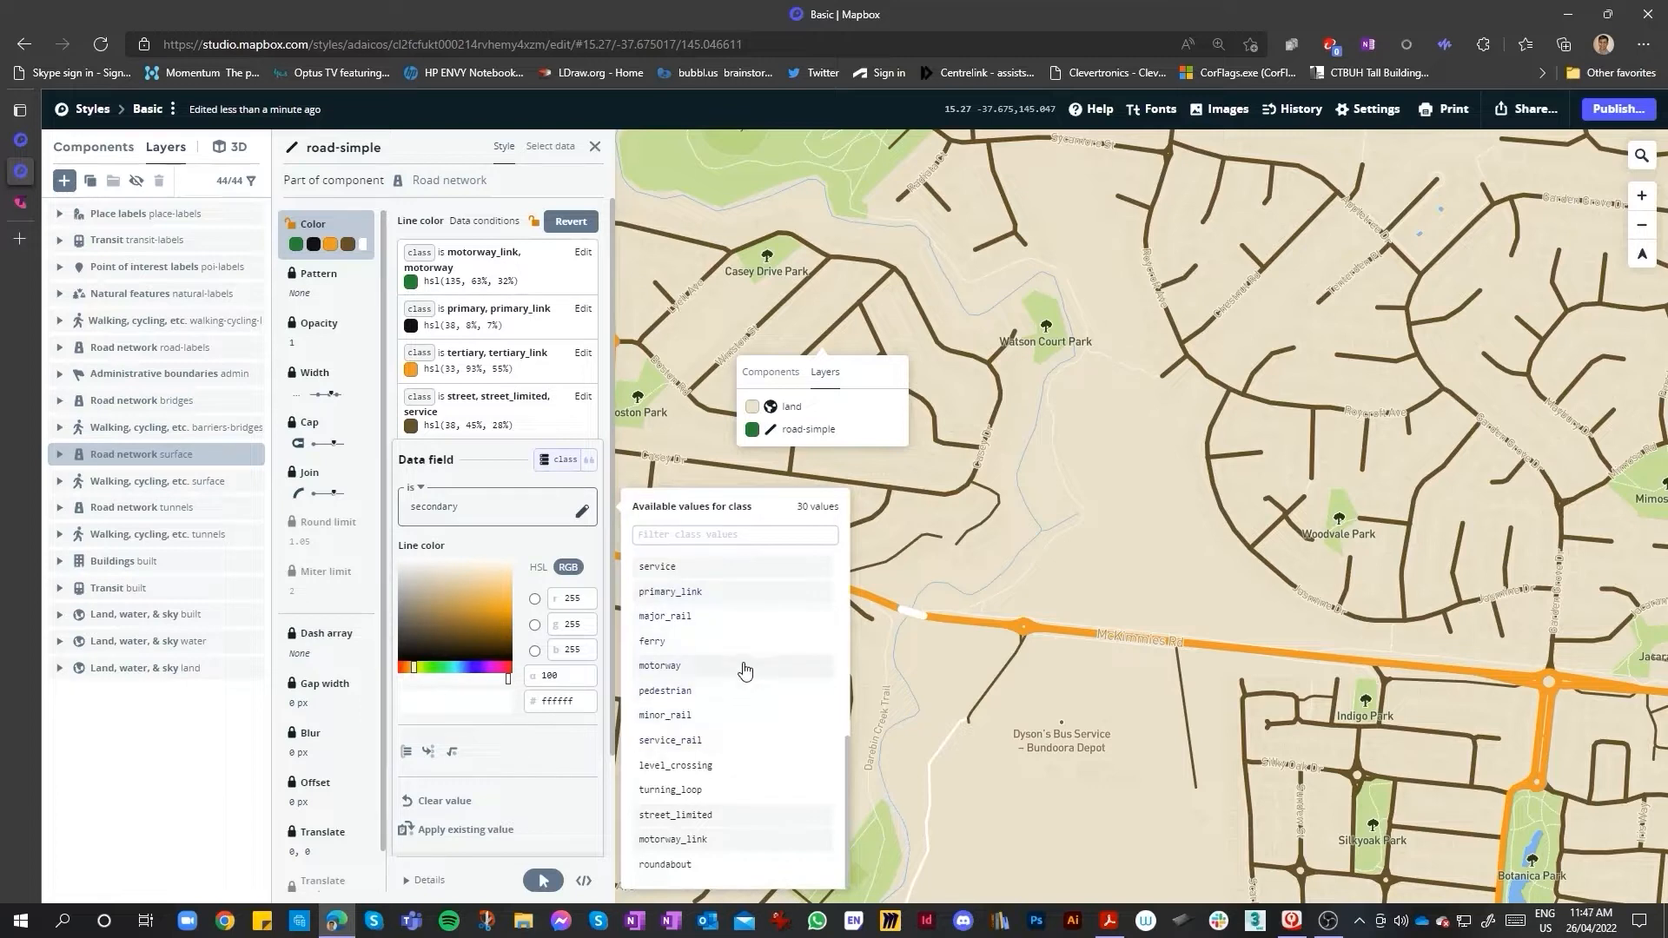
scroll(747, 669, "up", 4)
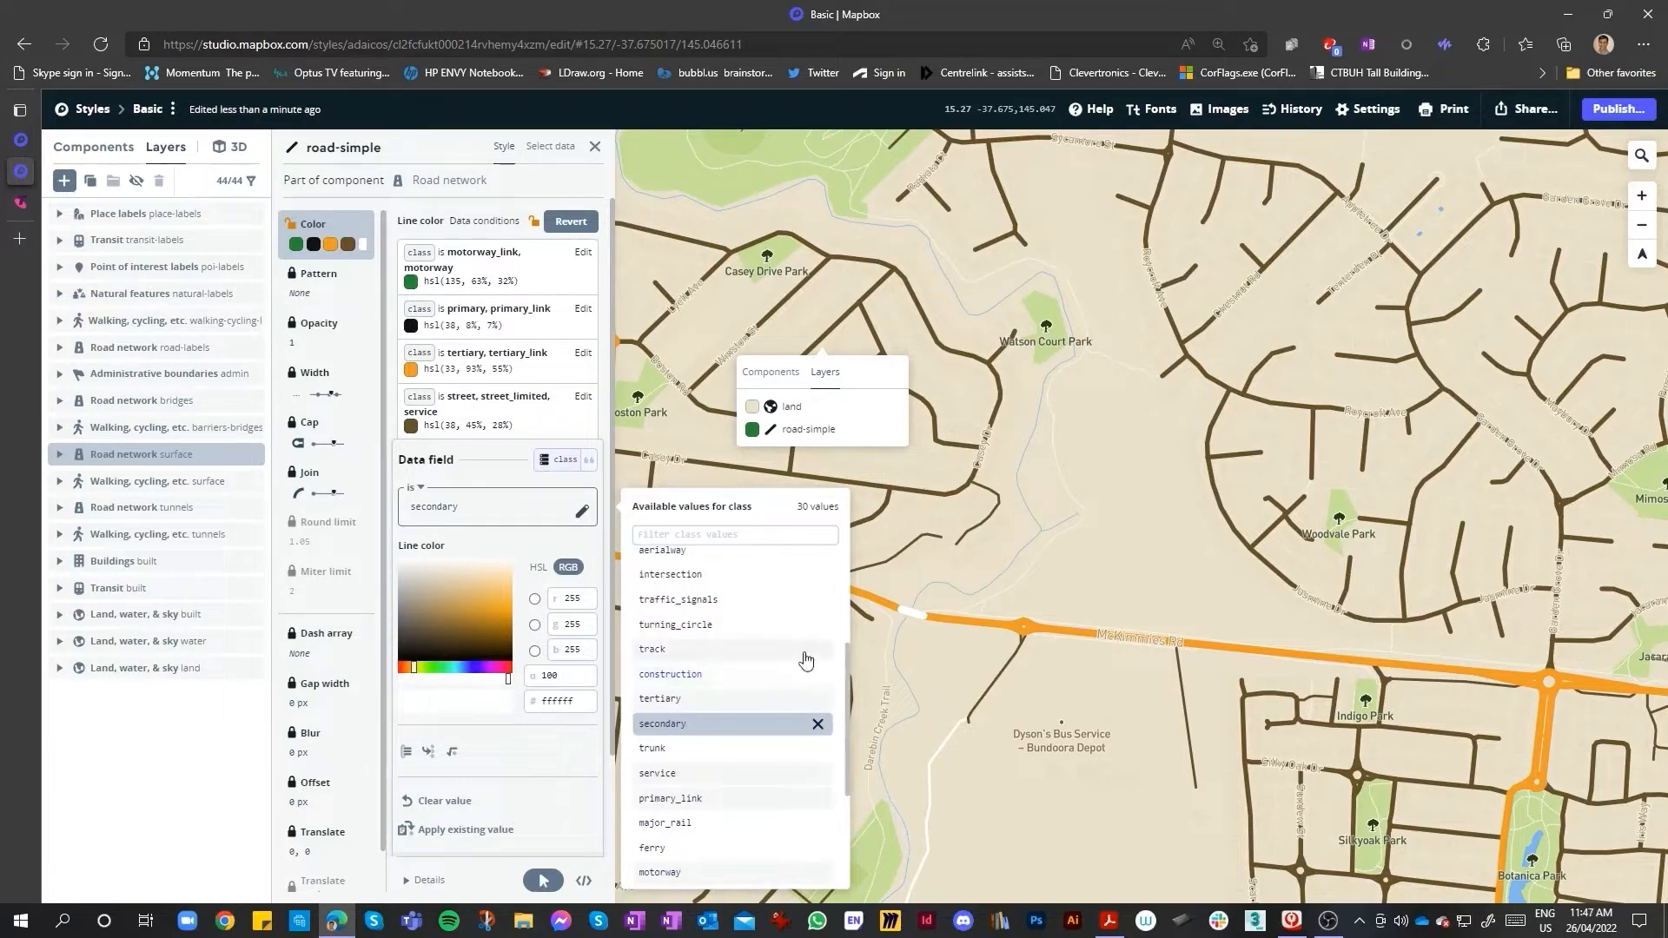
scroll(751, 638, "up", 2)
scroll(747, 627, "up", 1)
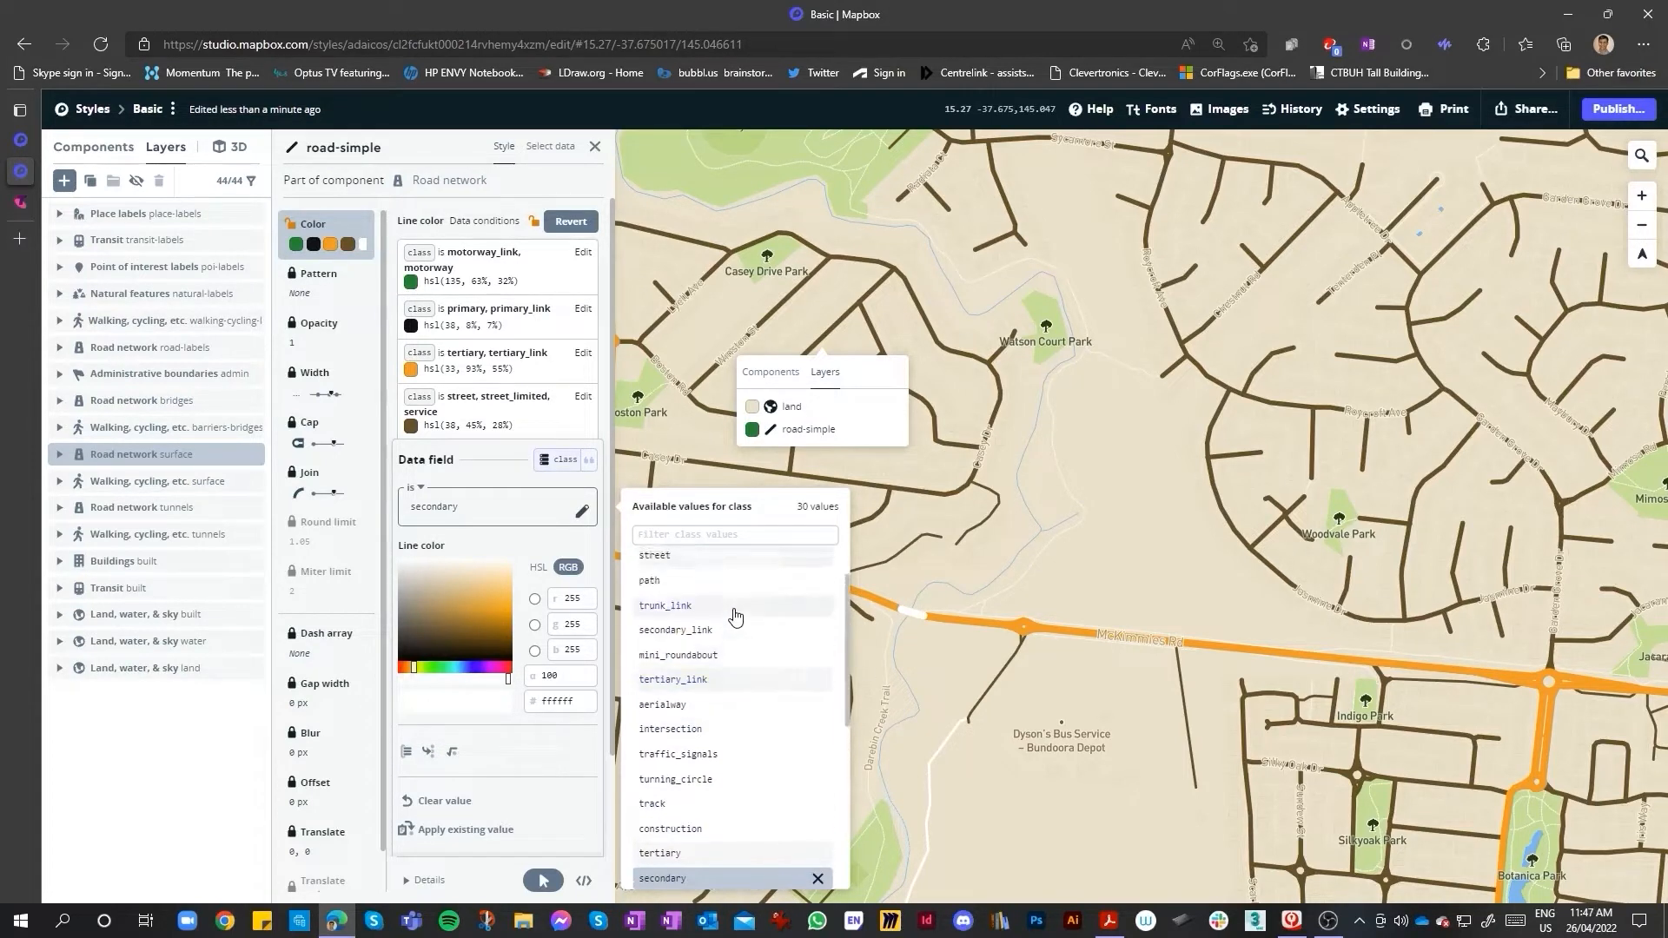
left_click(742, 629)
scroll(743, 718, "down", 7)
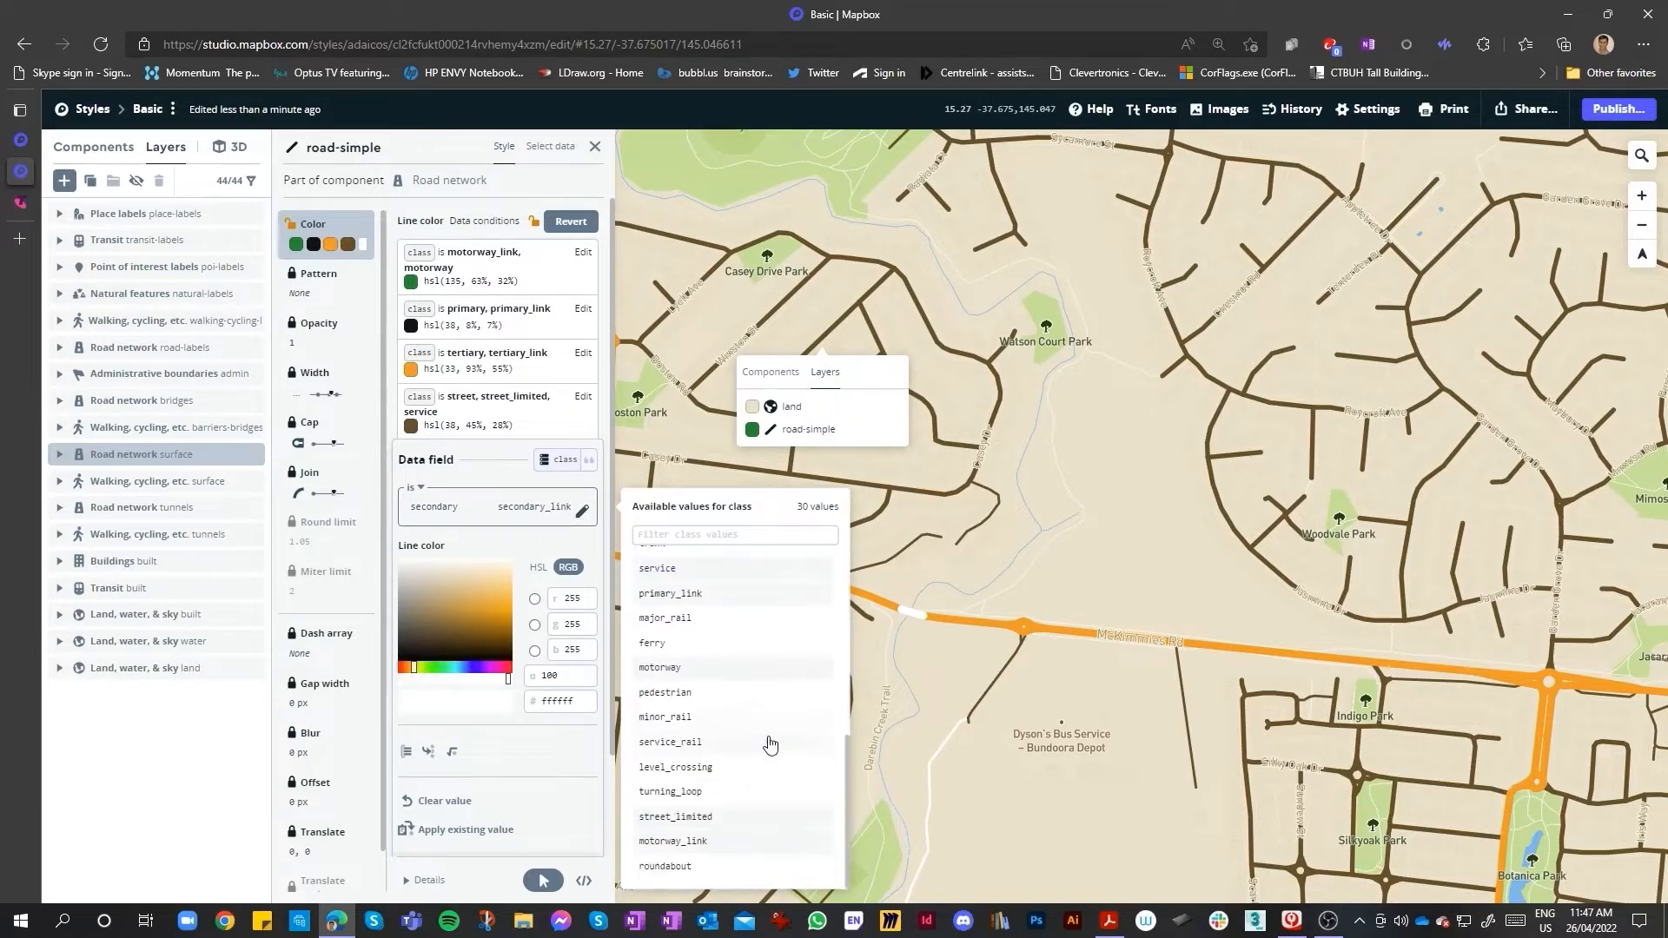
- Color the secondary condition red dd082f and inspect the secondary roads across the wider area around Epping and Plenty
left_click(504, 668)
left_click(500, 616)
scroll(843, 639, "down", 6)
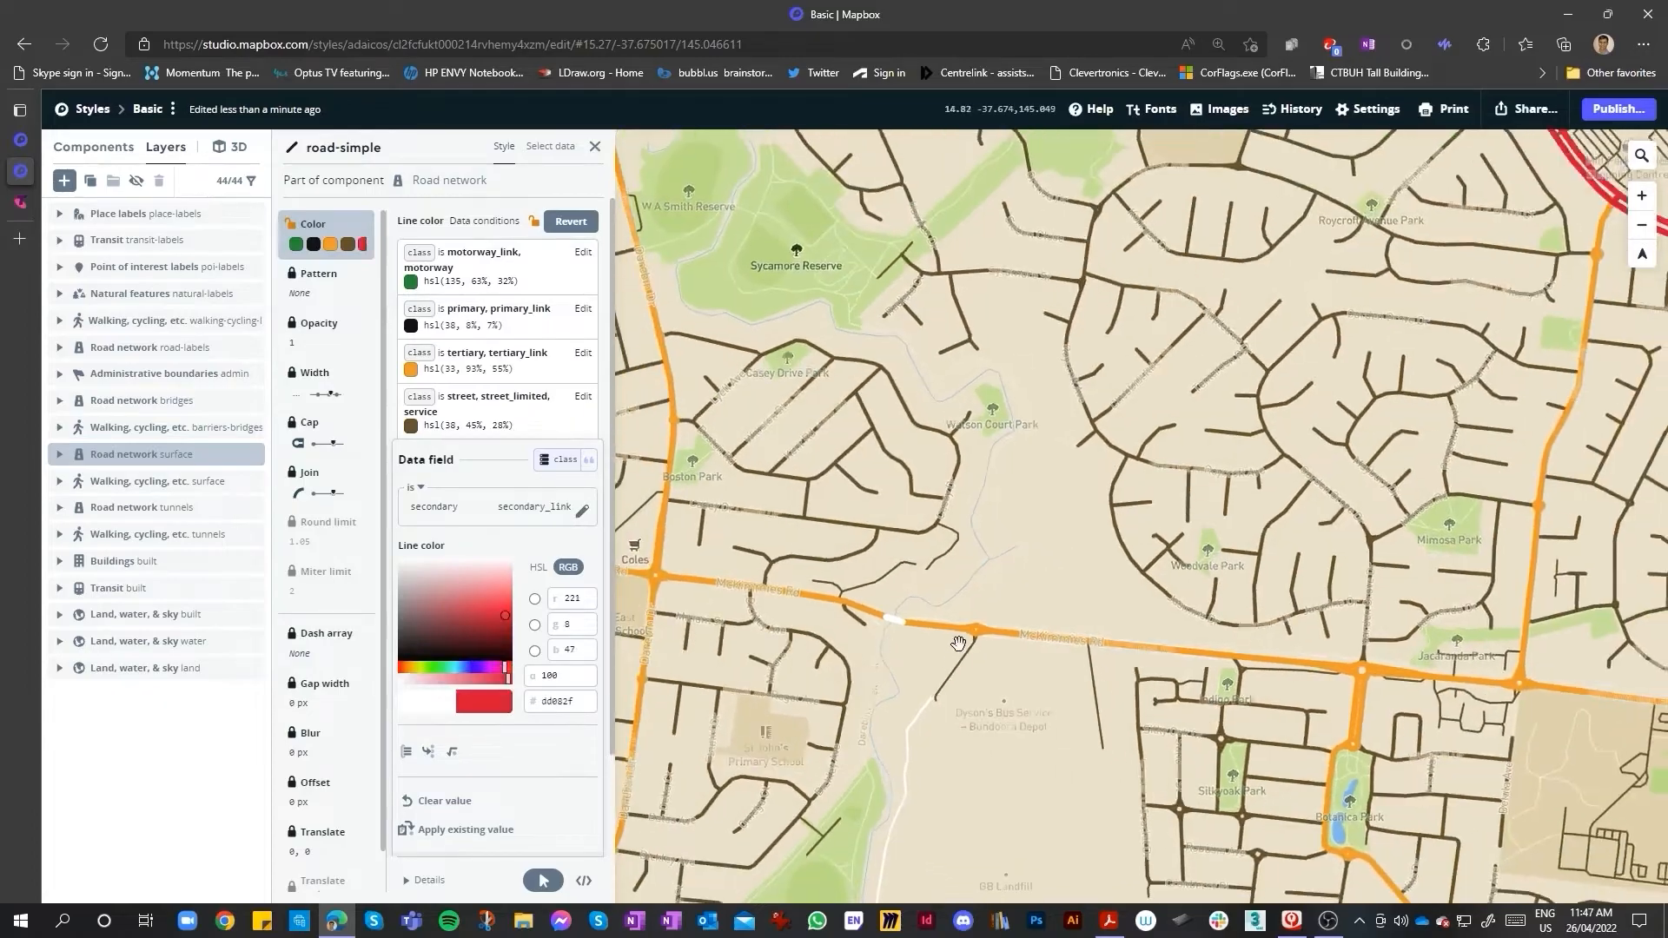
scroll(941, 694, "down", 2)
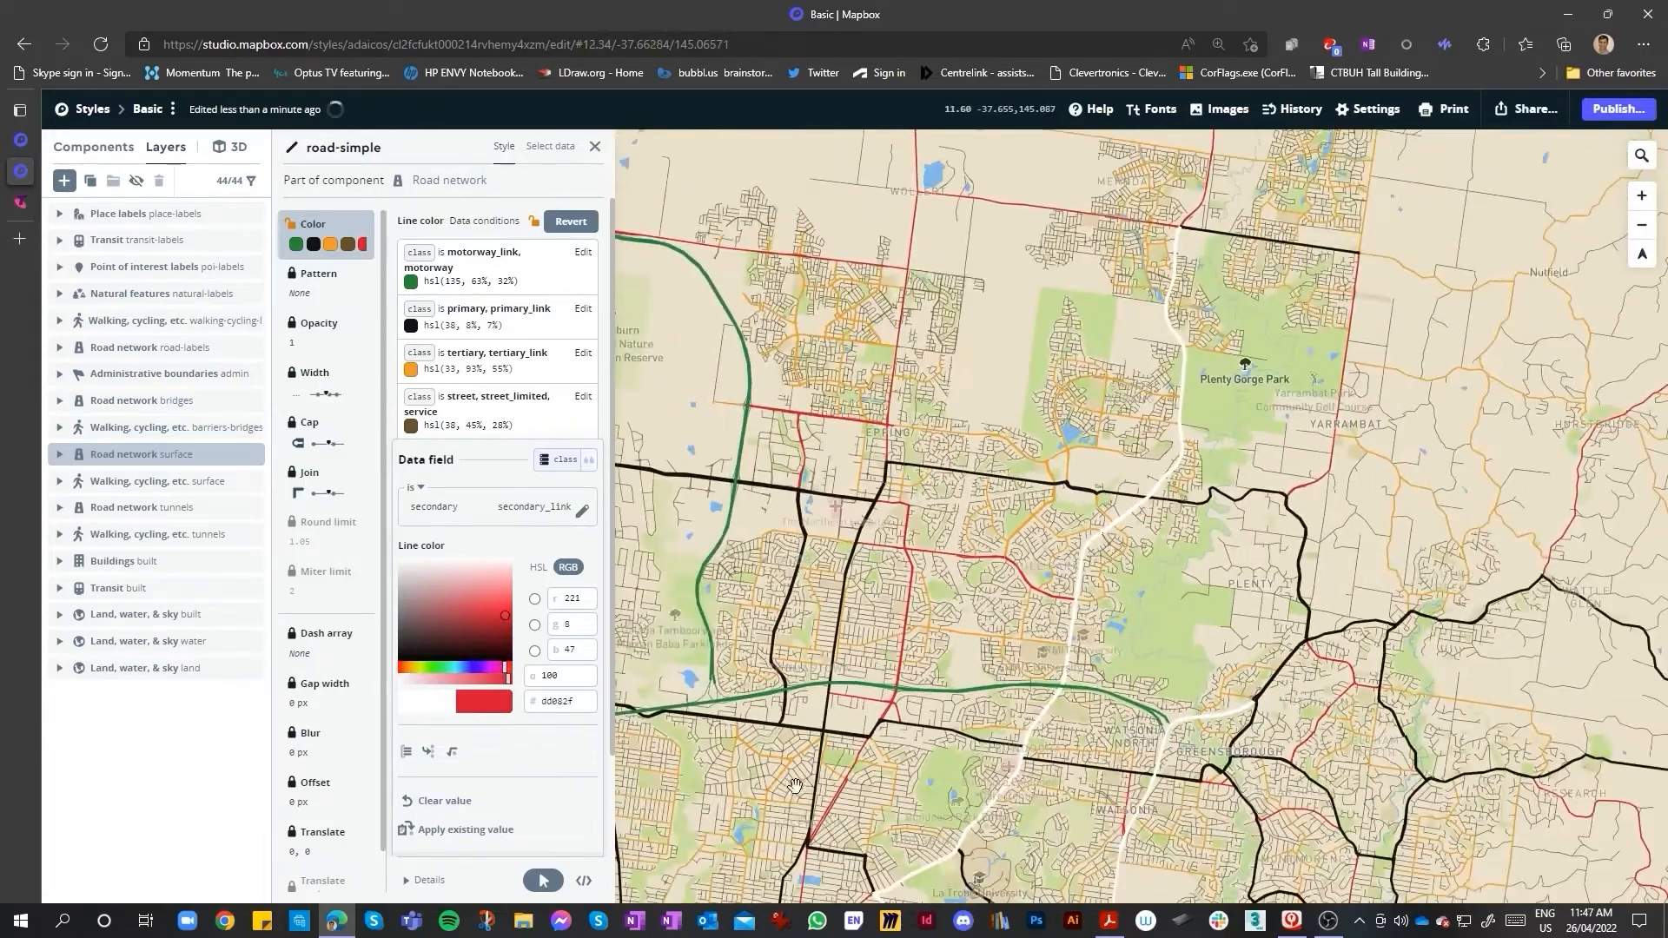
scroll(908, 827, "down", 1)
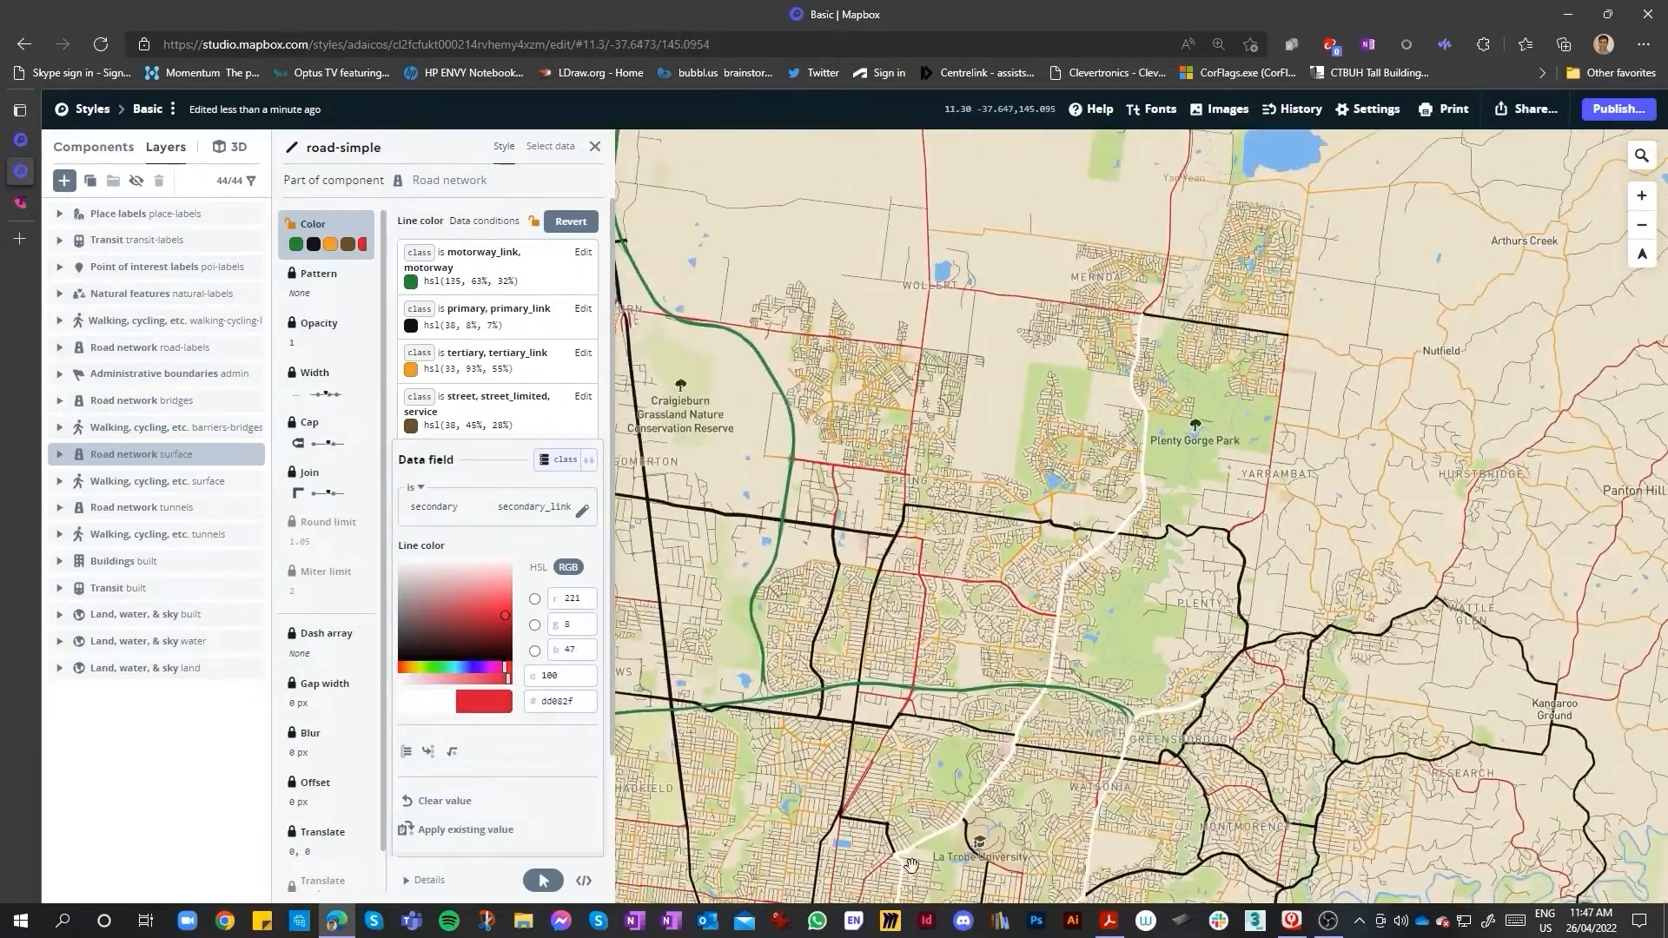
- Add the trunk and trunk_link classes to the line color condition for primary roads
left_click(522, 319)
left_click(533, 367)
scroll(764, 651, "down", 2)
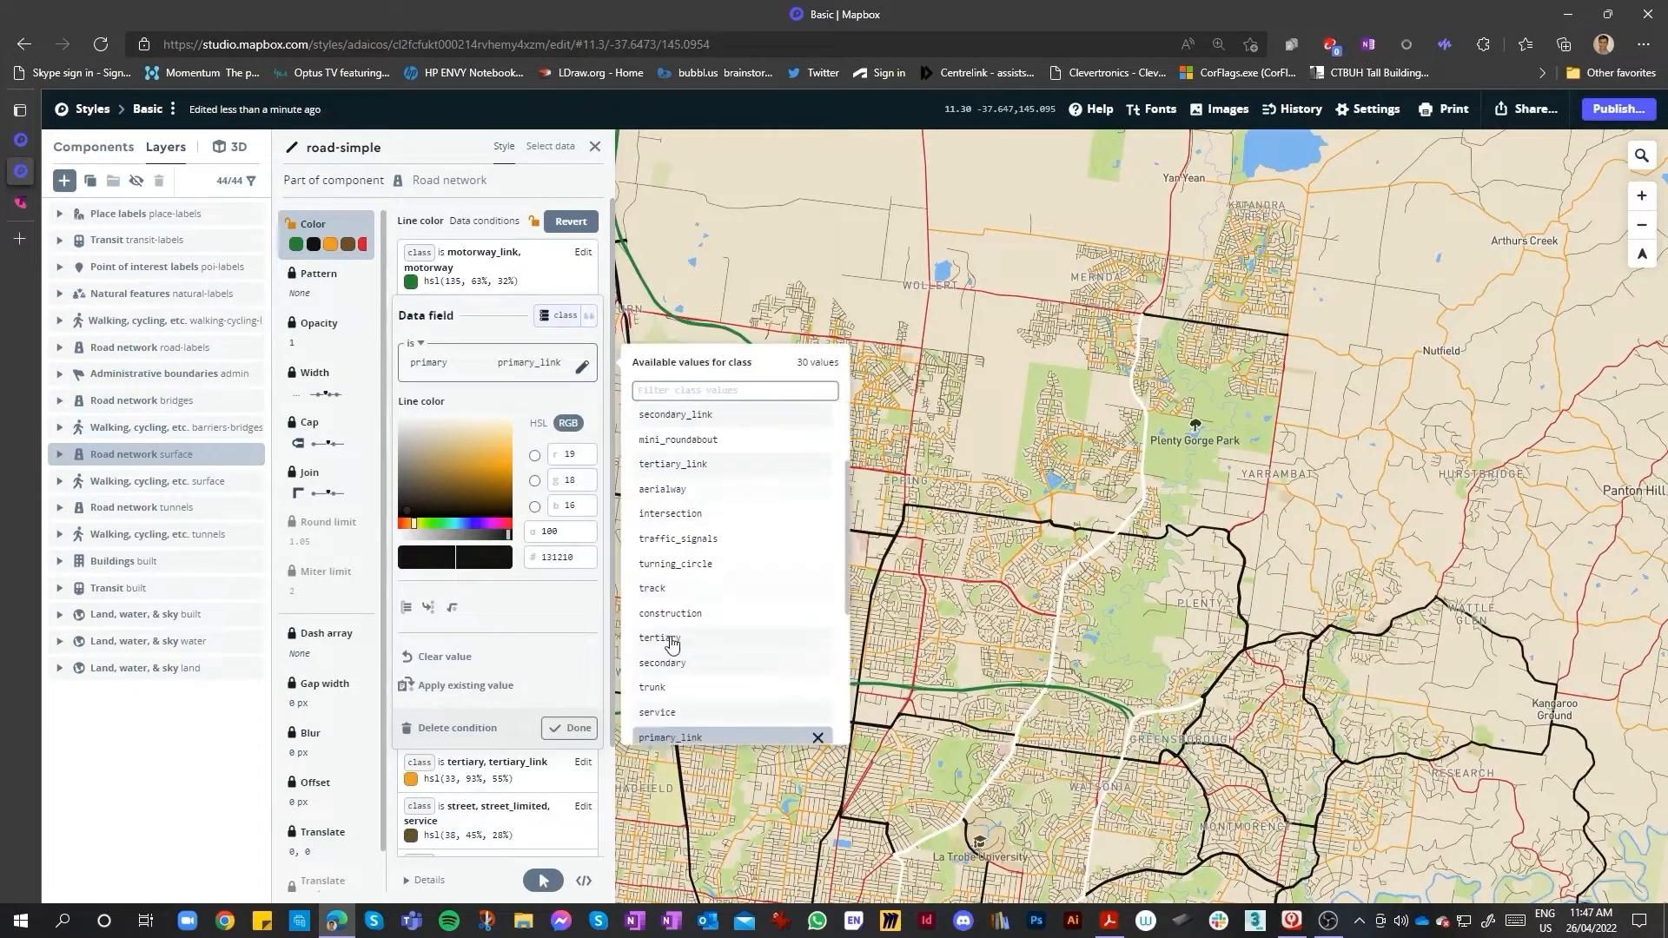
scroll(738, 630, "down", 3)
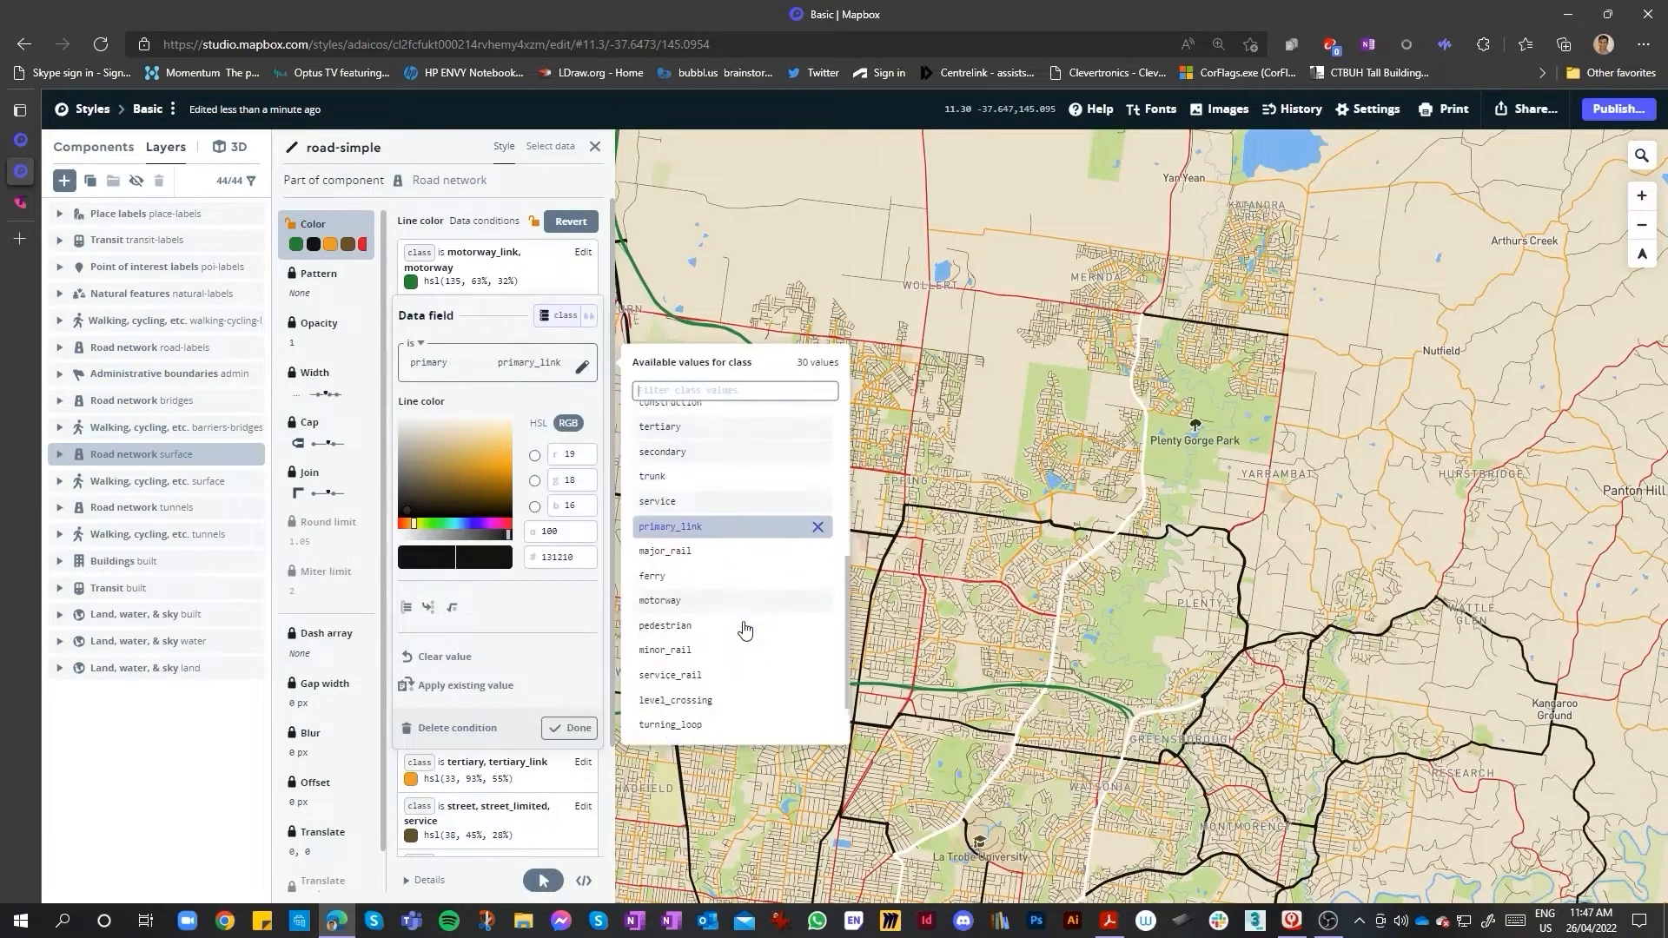
scroll(729, 653, "down", 1)
scroll(726, 664, "up", 2)
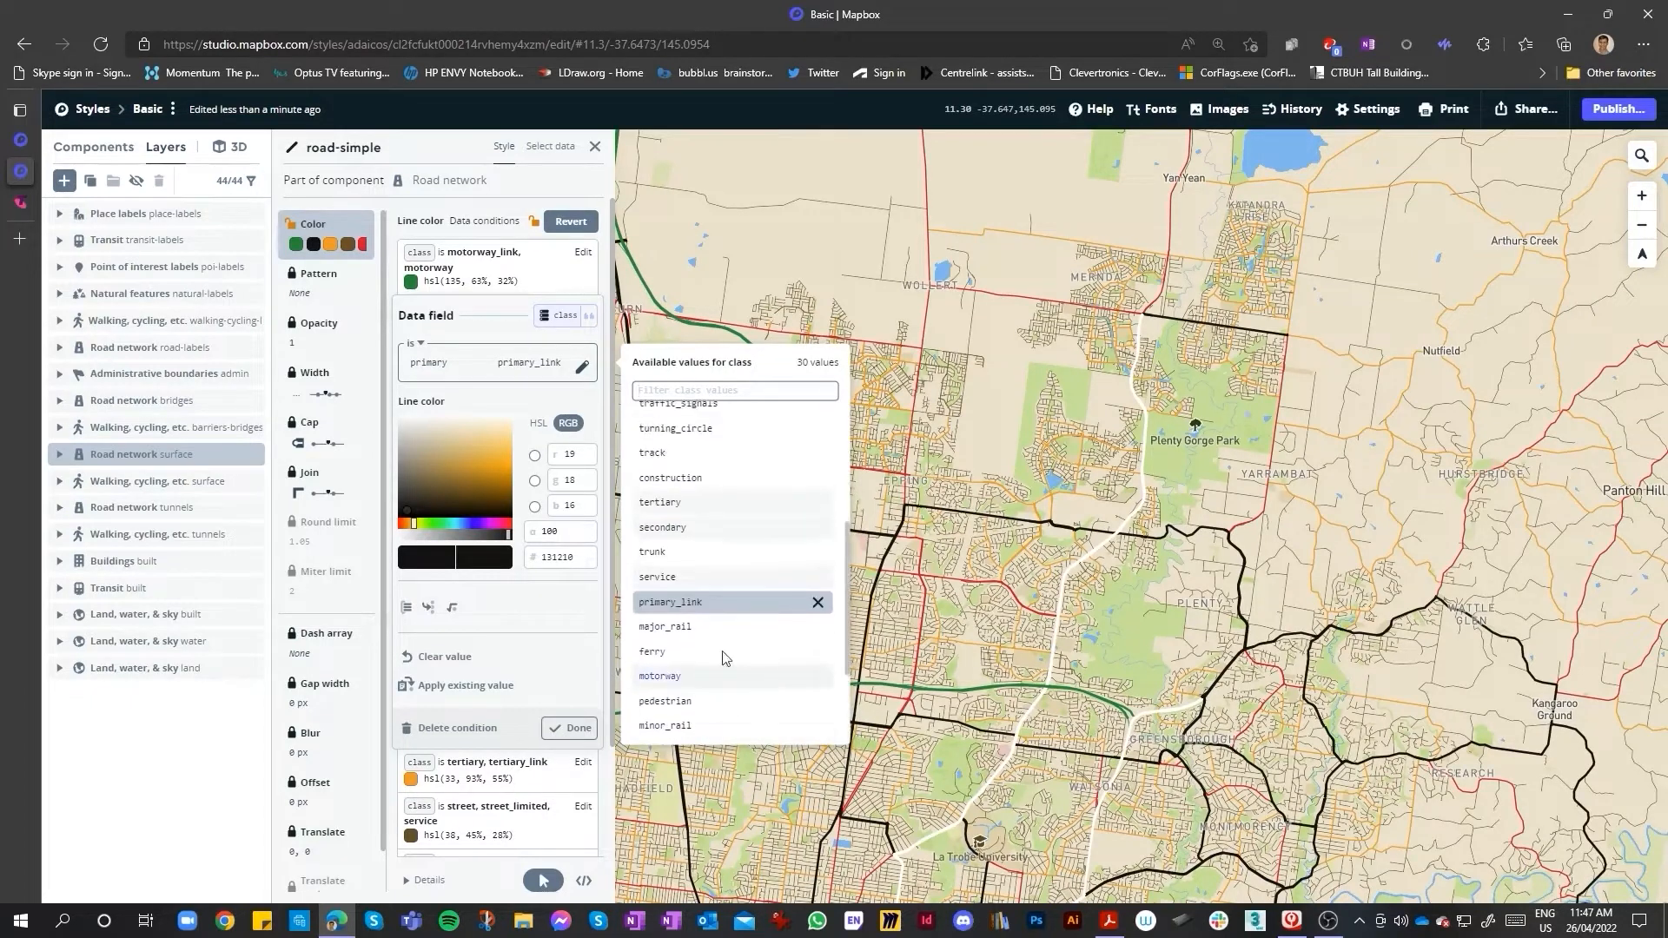
scroll(721, 500, "up", 2)
scroll(708, 456, "up", 1)
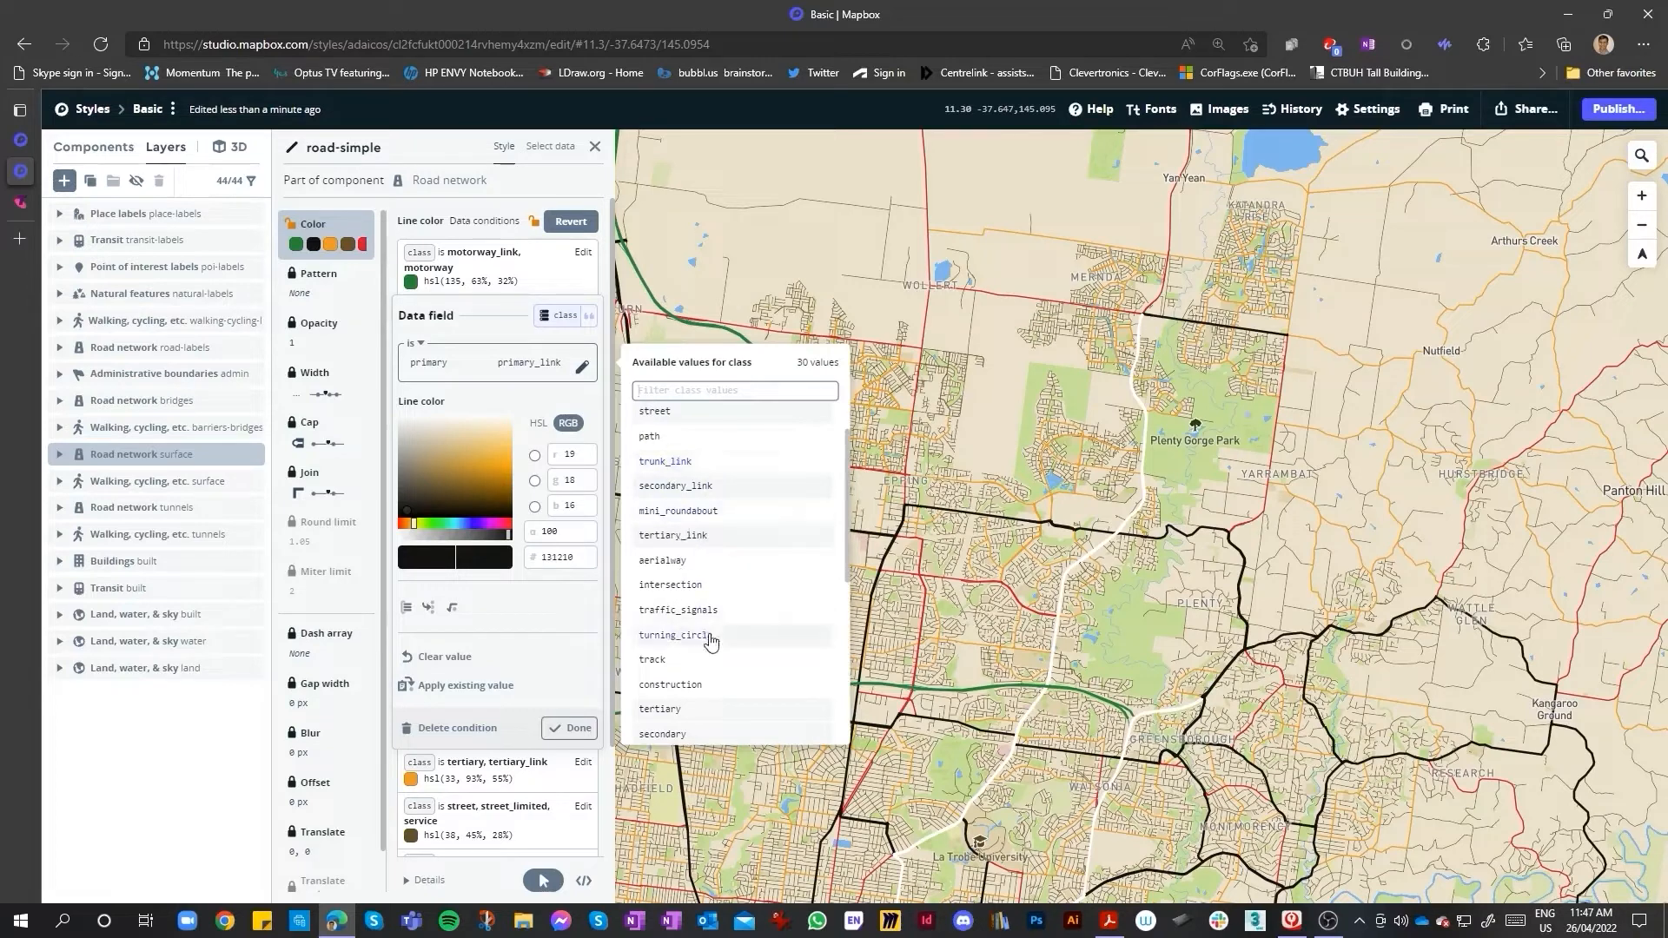
scroll(708, 647, "down", 2)
left_click(690, 660)
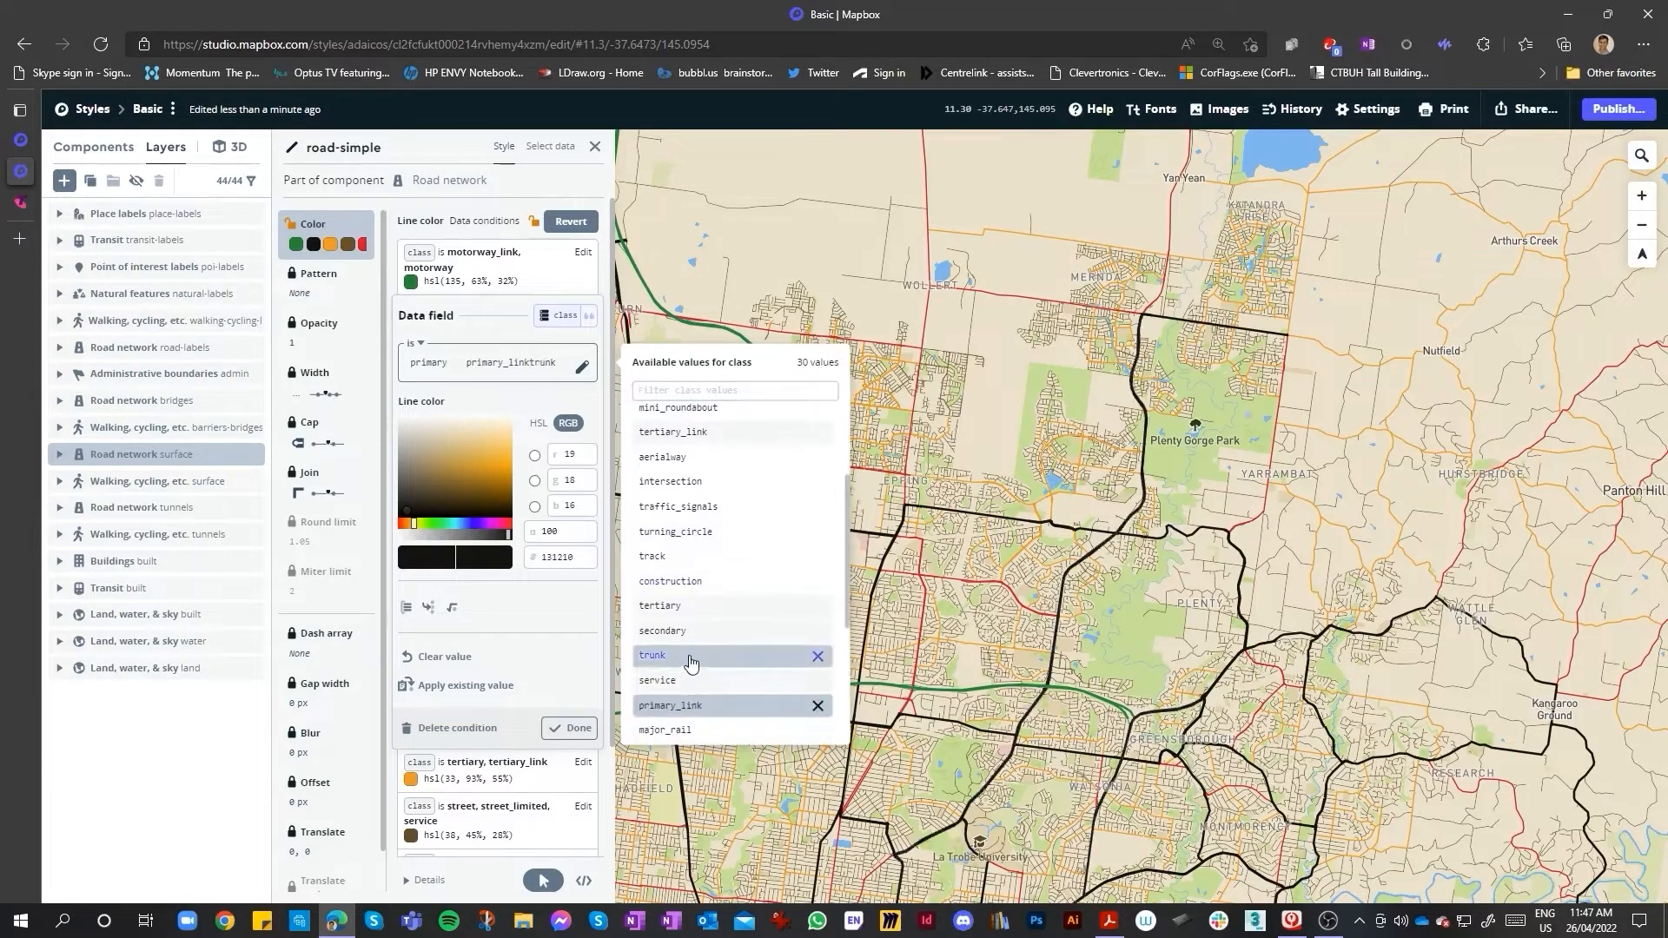
scroll(684, 590, "up", 3)
left_click(694, 525)
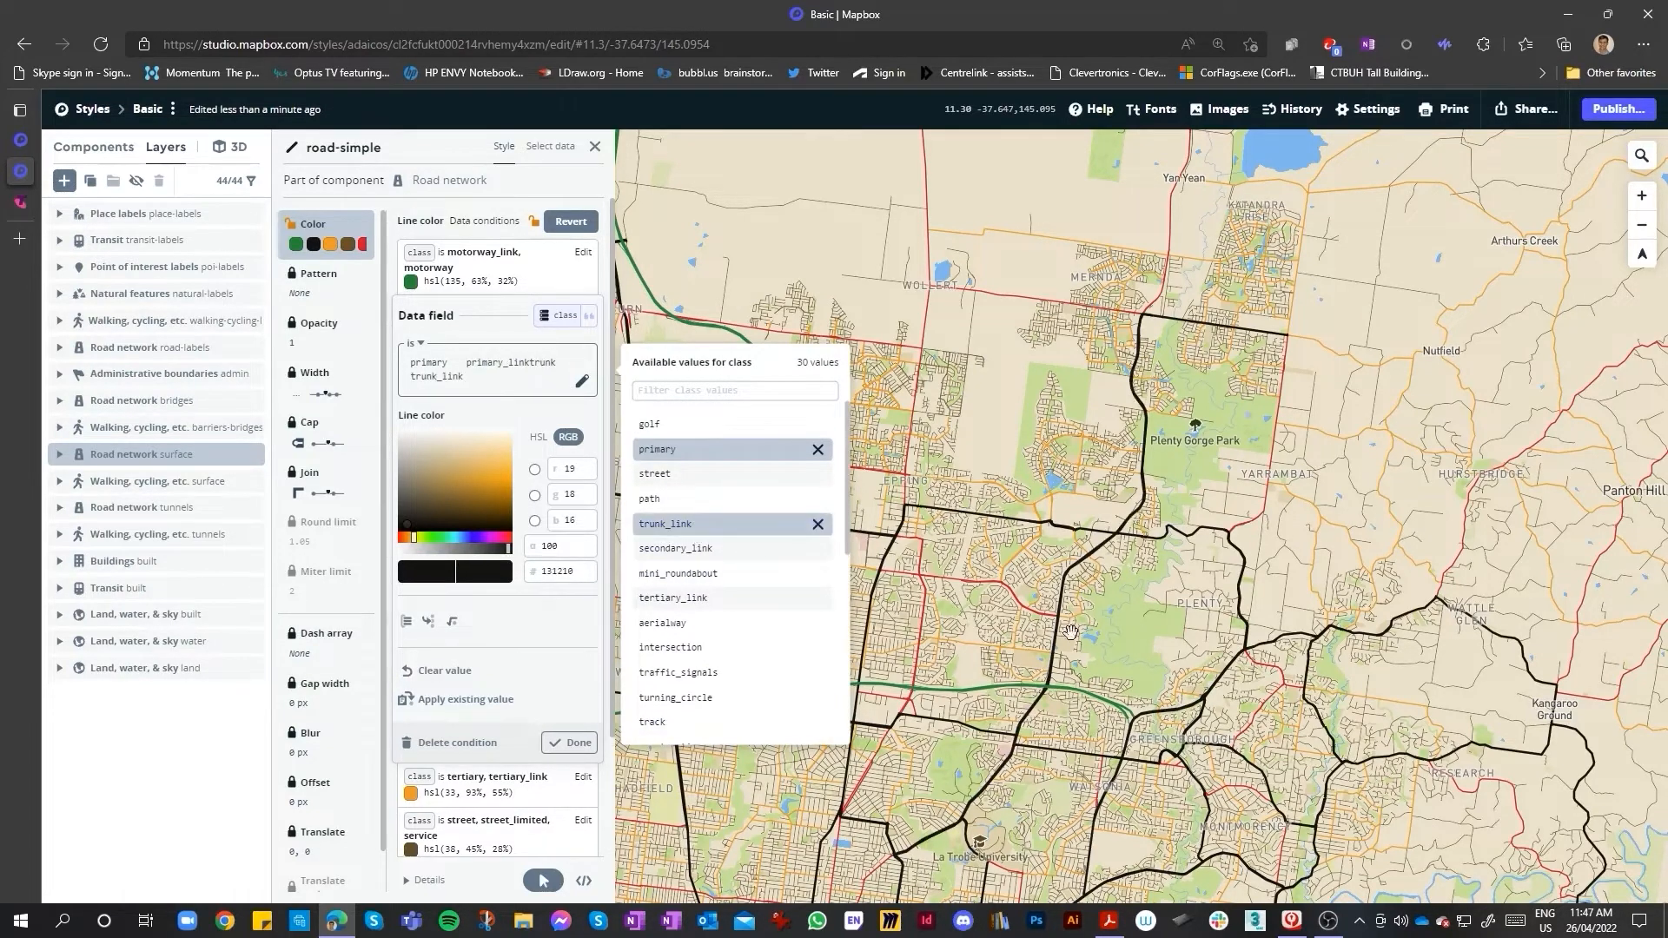
- Inspect the recolored trunk and primary roads from Epping down to Kingsbury, and close the road-simple layer's settings
left_click(951, 296)
scroll(951, 296, "down", 3)
scroll(953, 747, "up", 5)
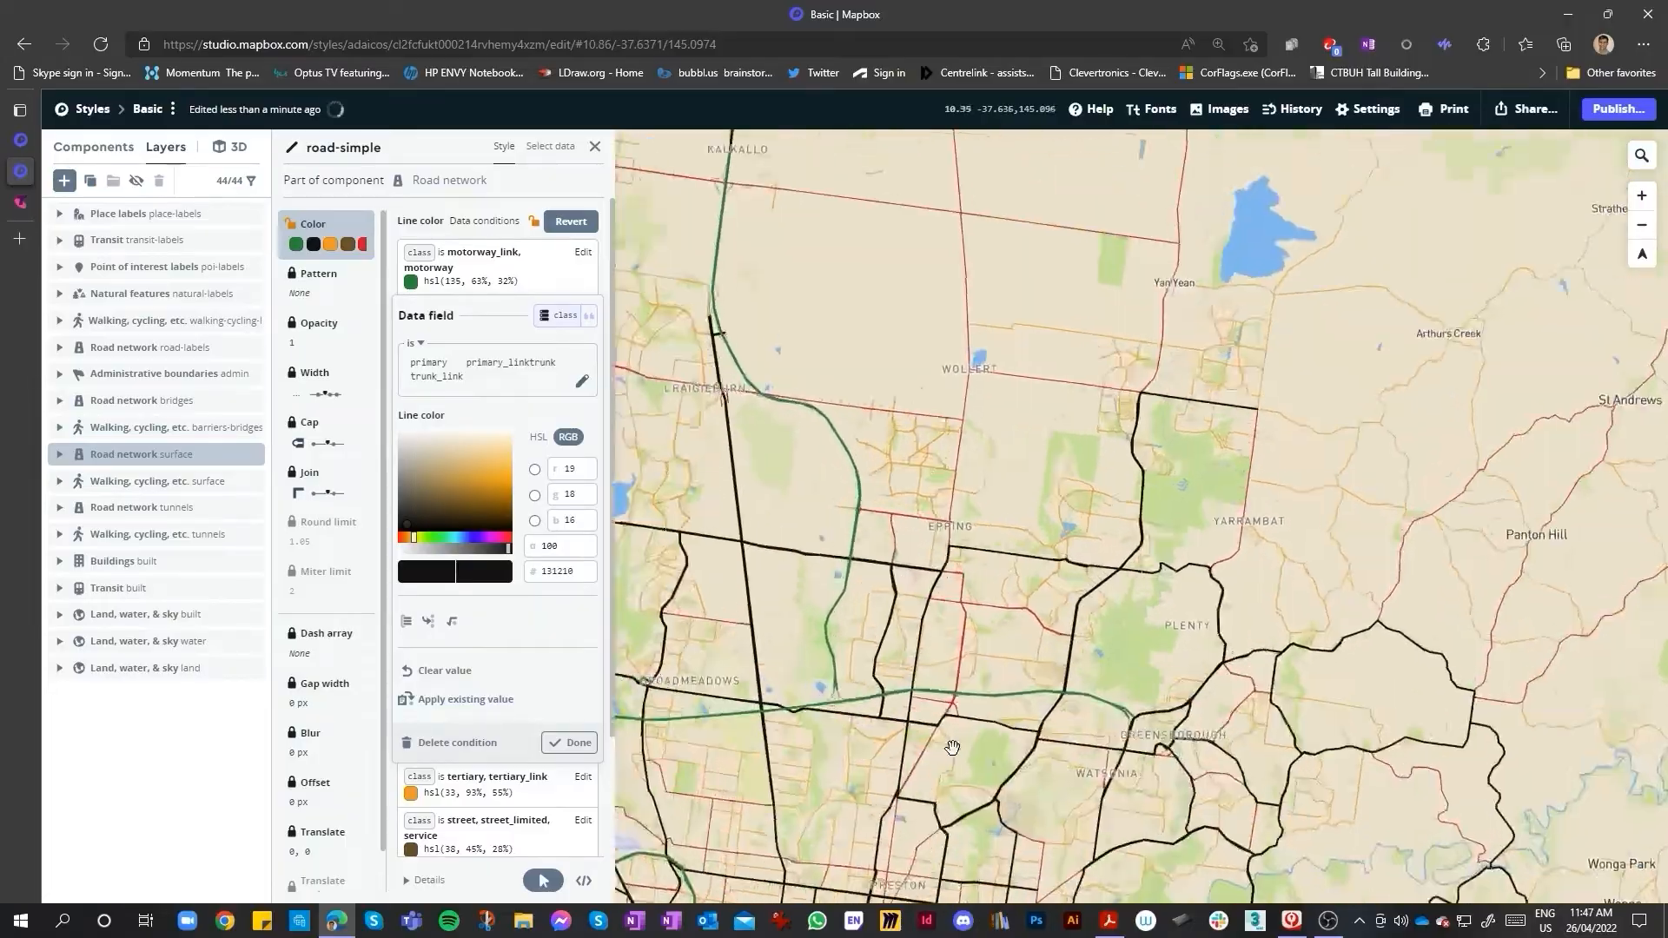
scroll(875, 788, "down", 4)
scroll(874, 788, "up", 5)
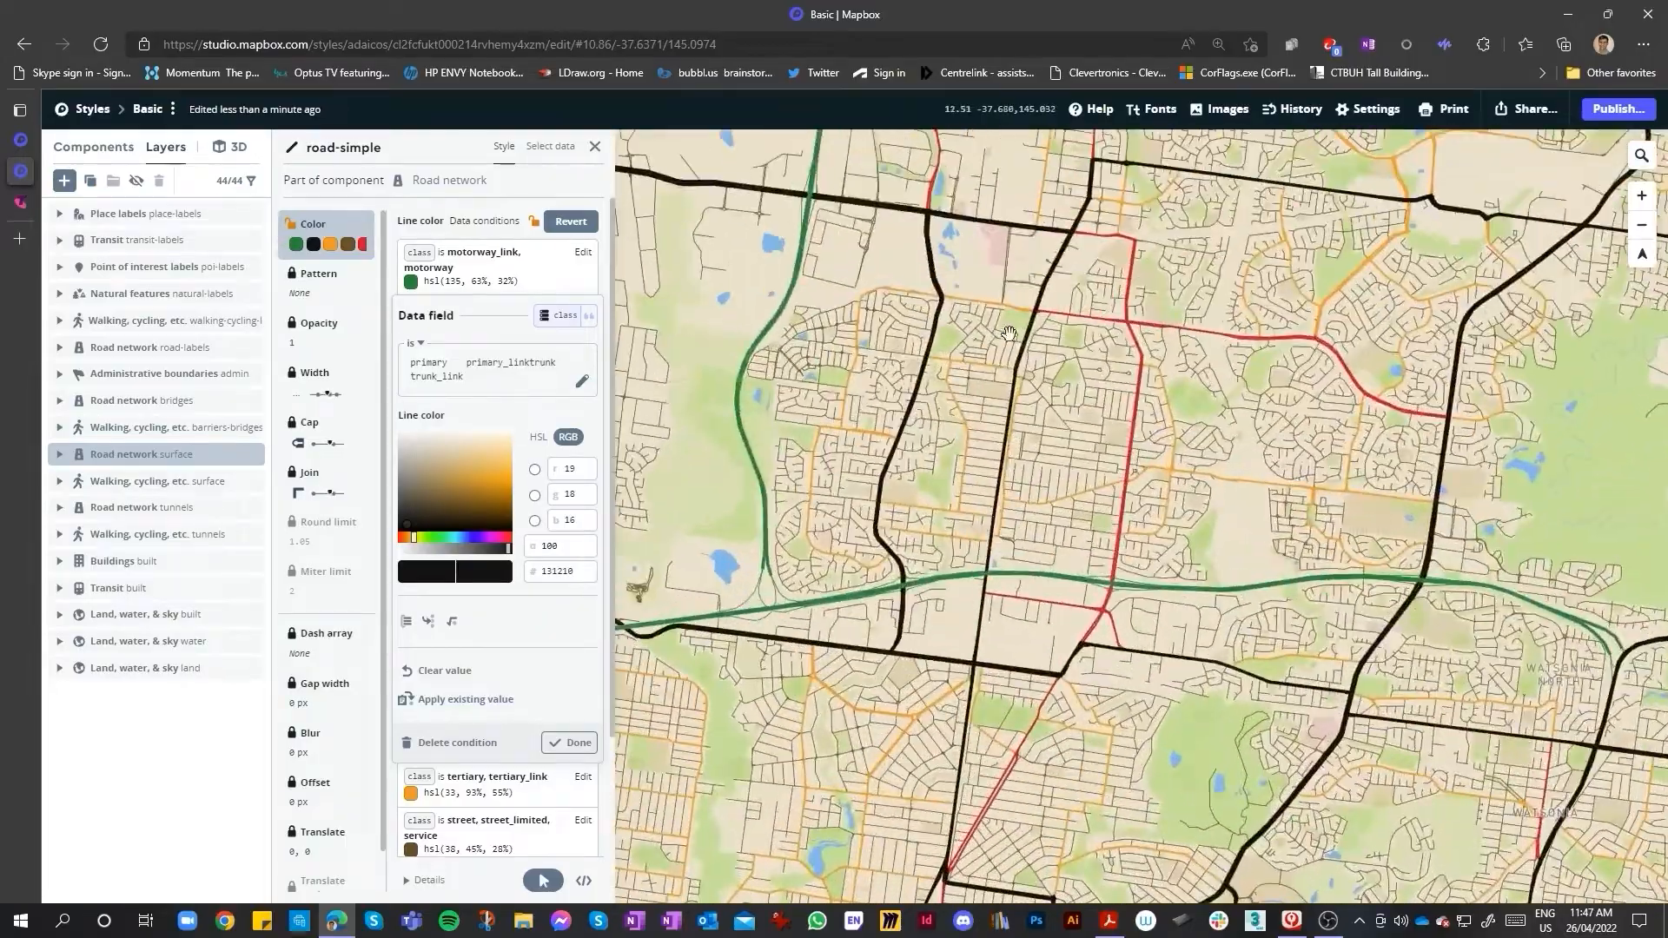
scroll(1206, 510, "up", 5)
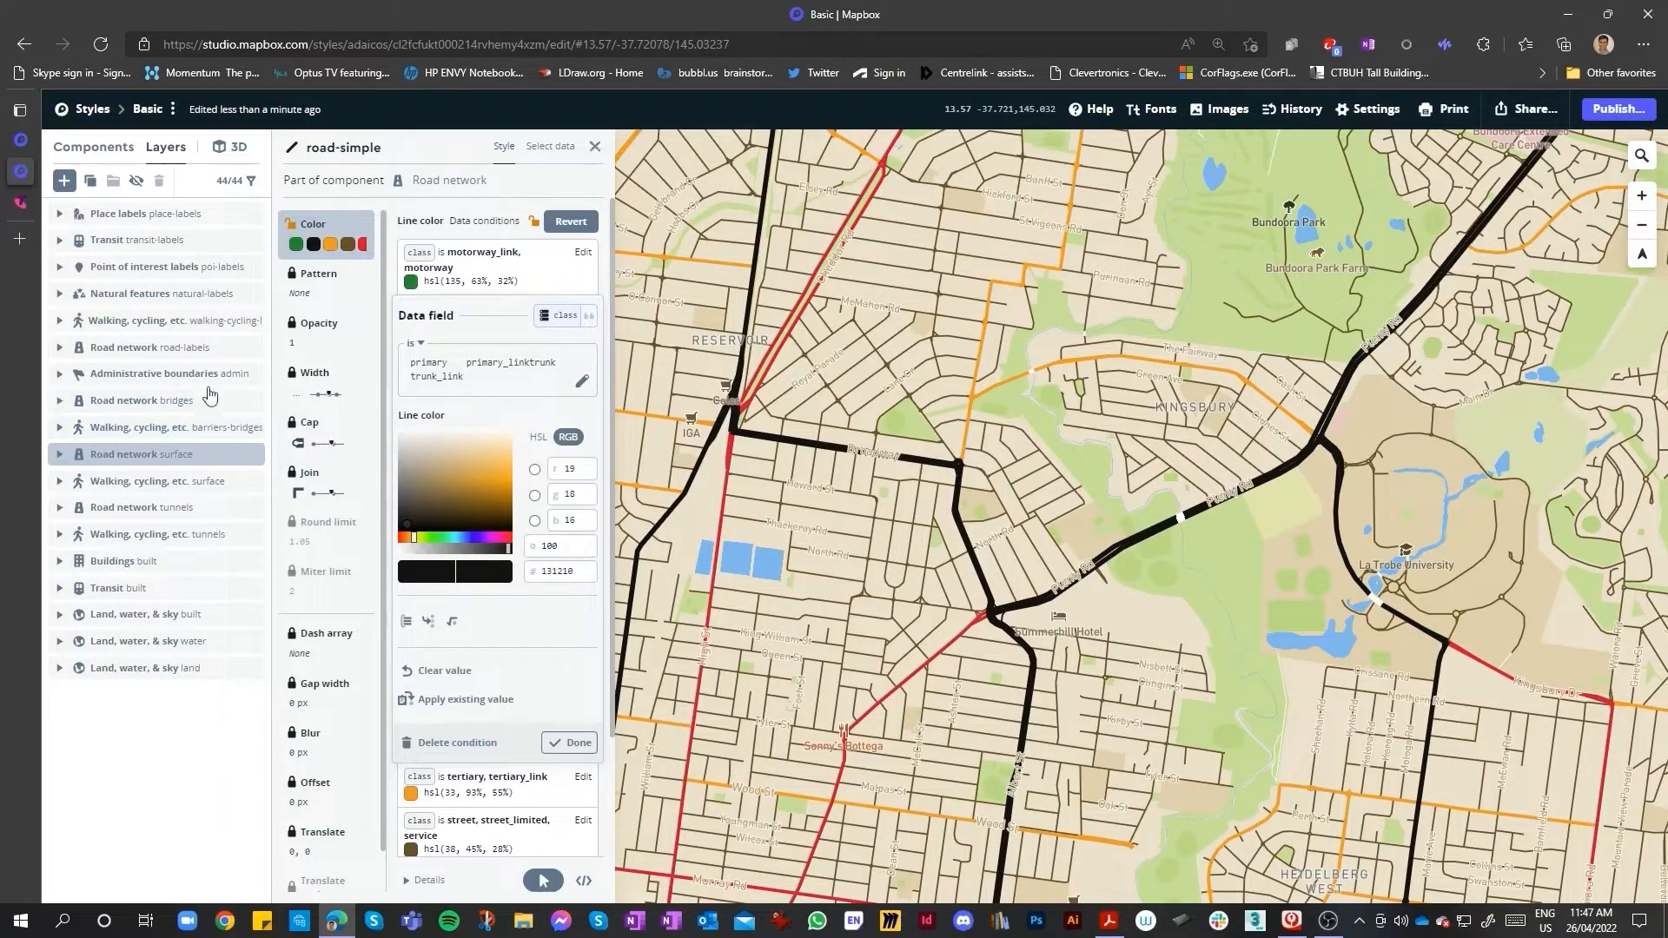
left_click(596, 148)
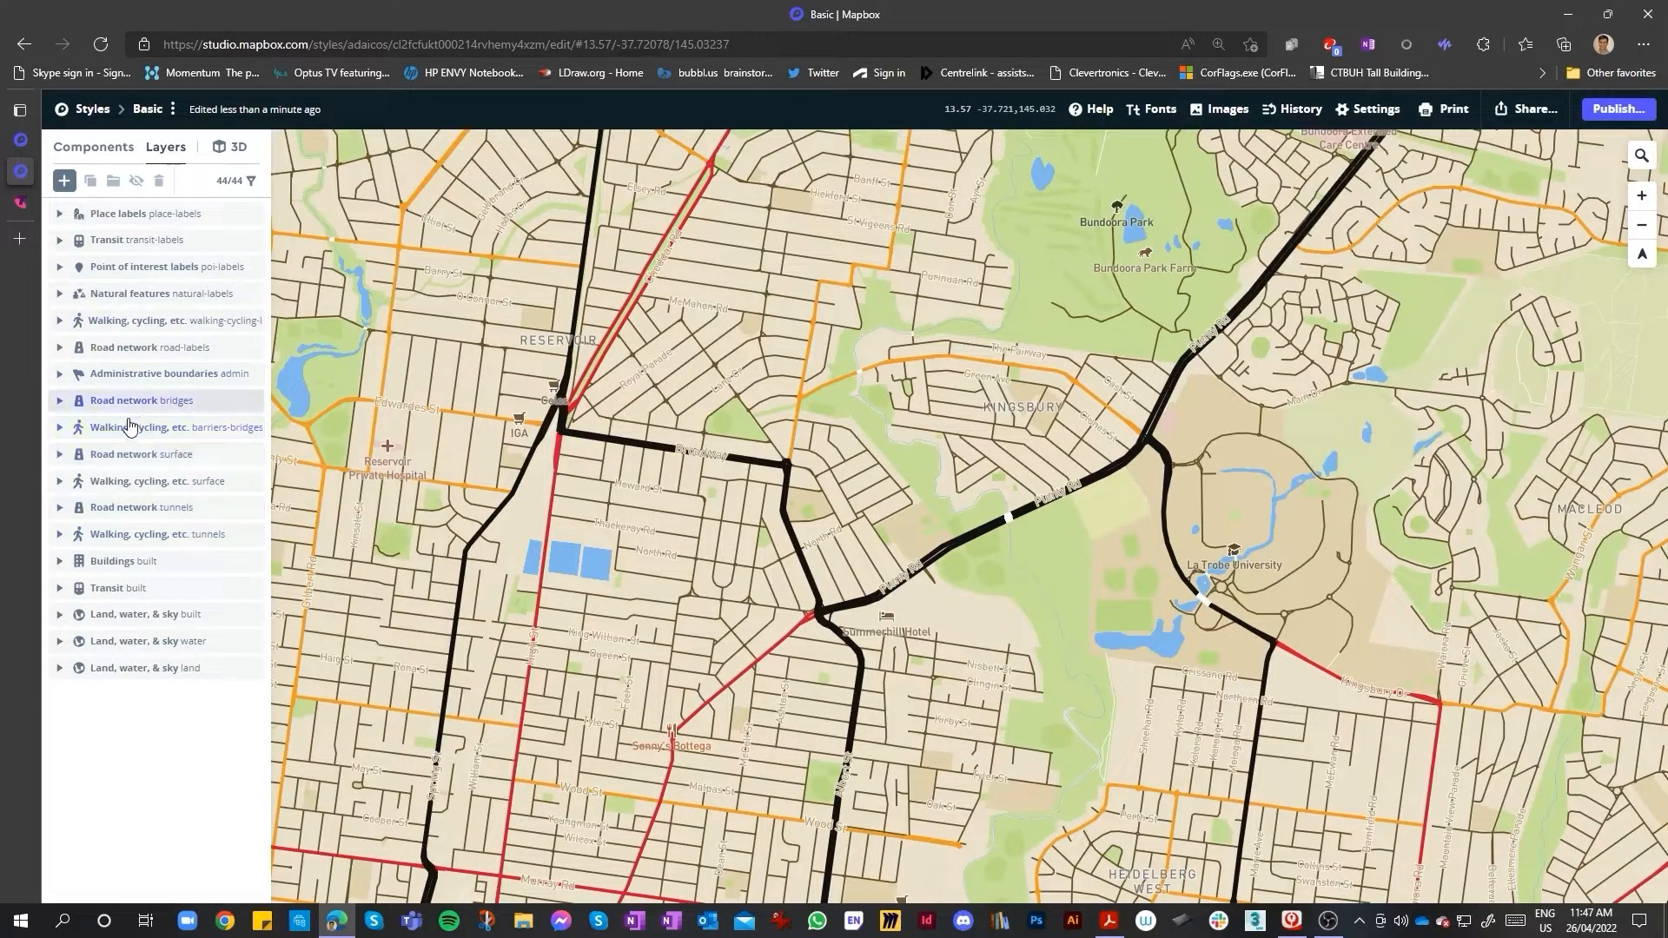
- Look through the walking and cycling layers and the component settings for where footpaths and trails are styled
left_click(126, 323)
scroll(1216, 174, "up", 5)
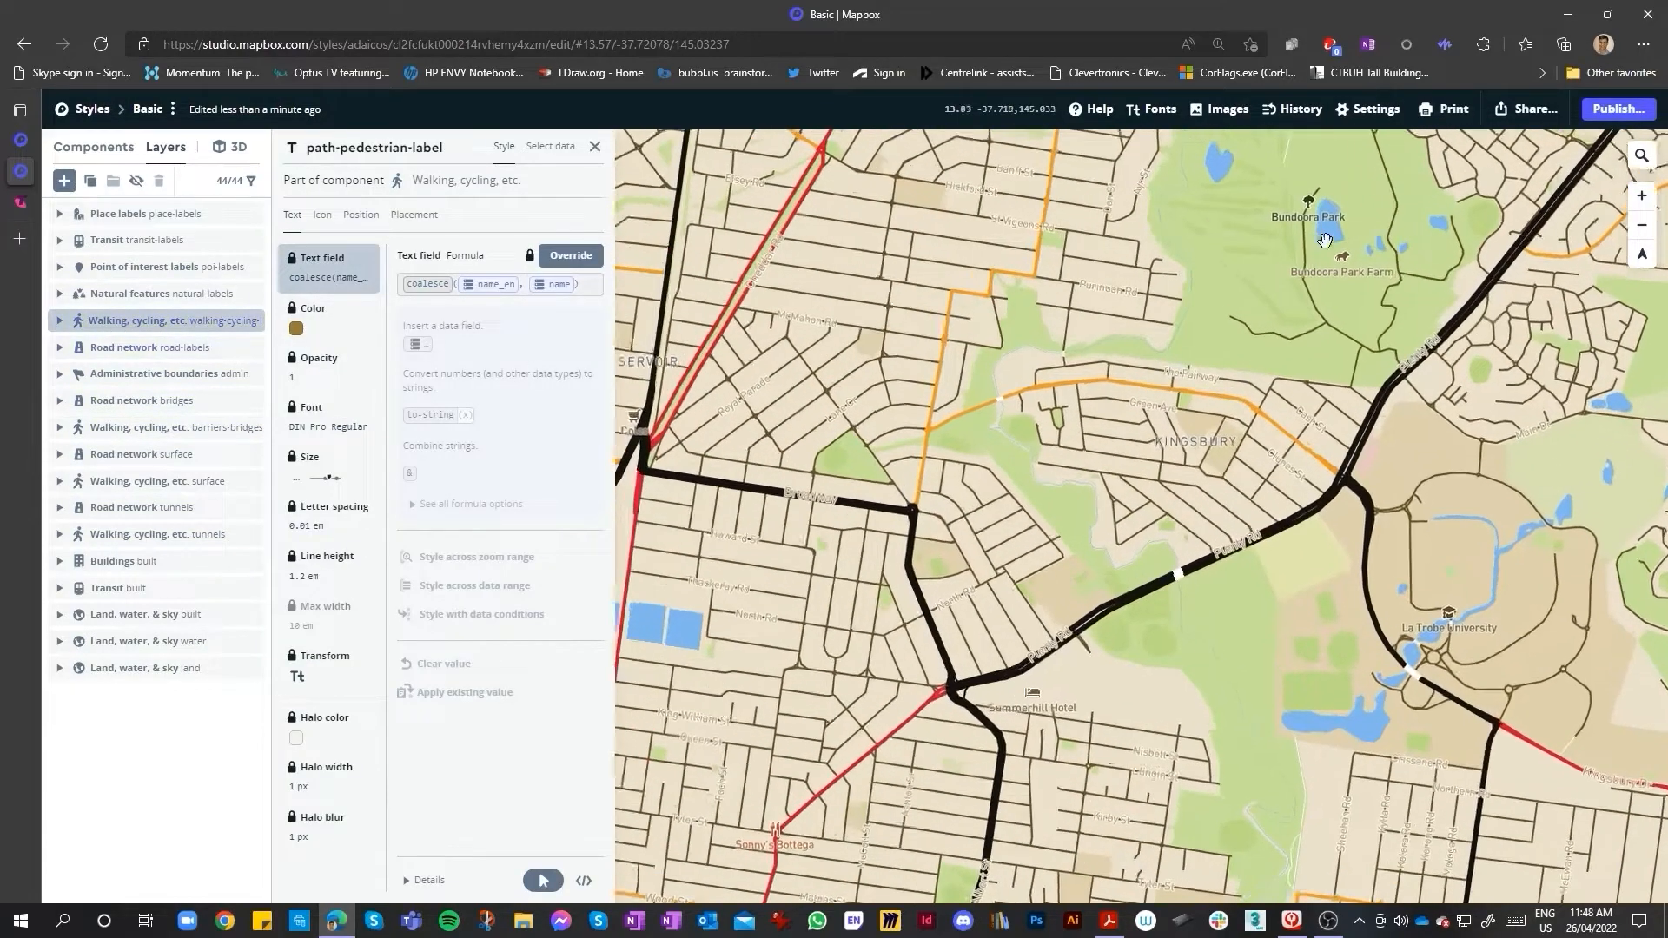
scroll(915, 446, "up", 3)
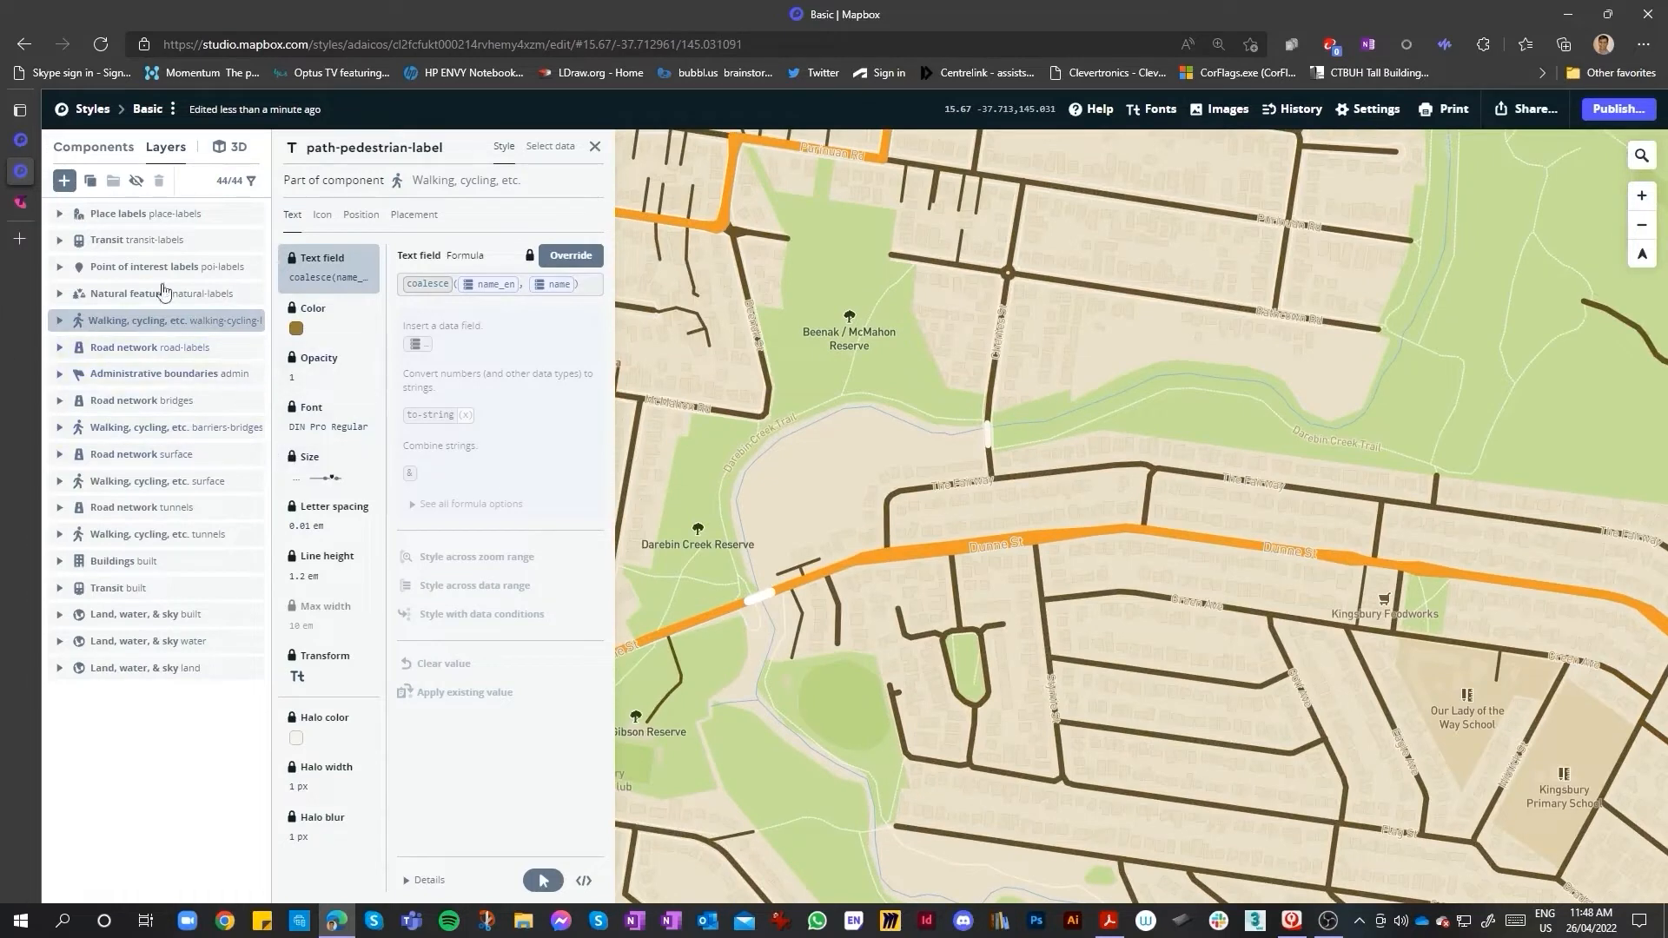
left_click(169, 427)
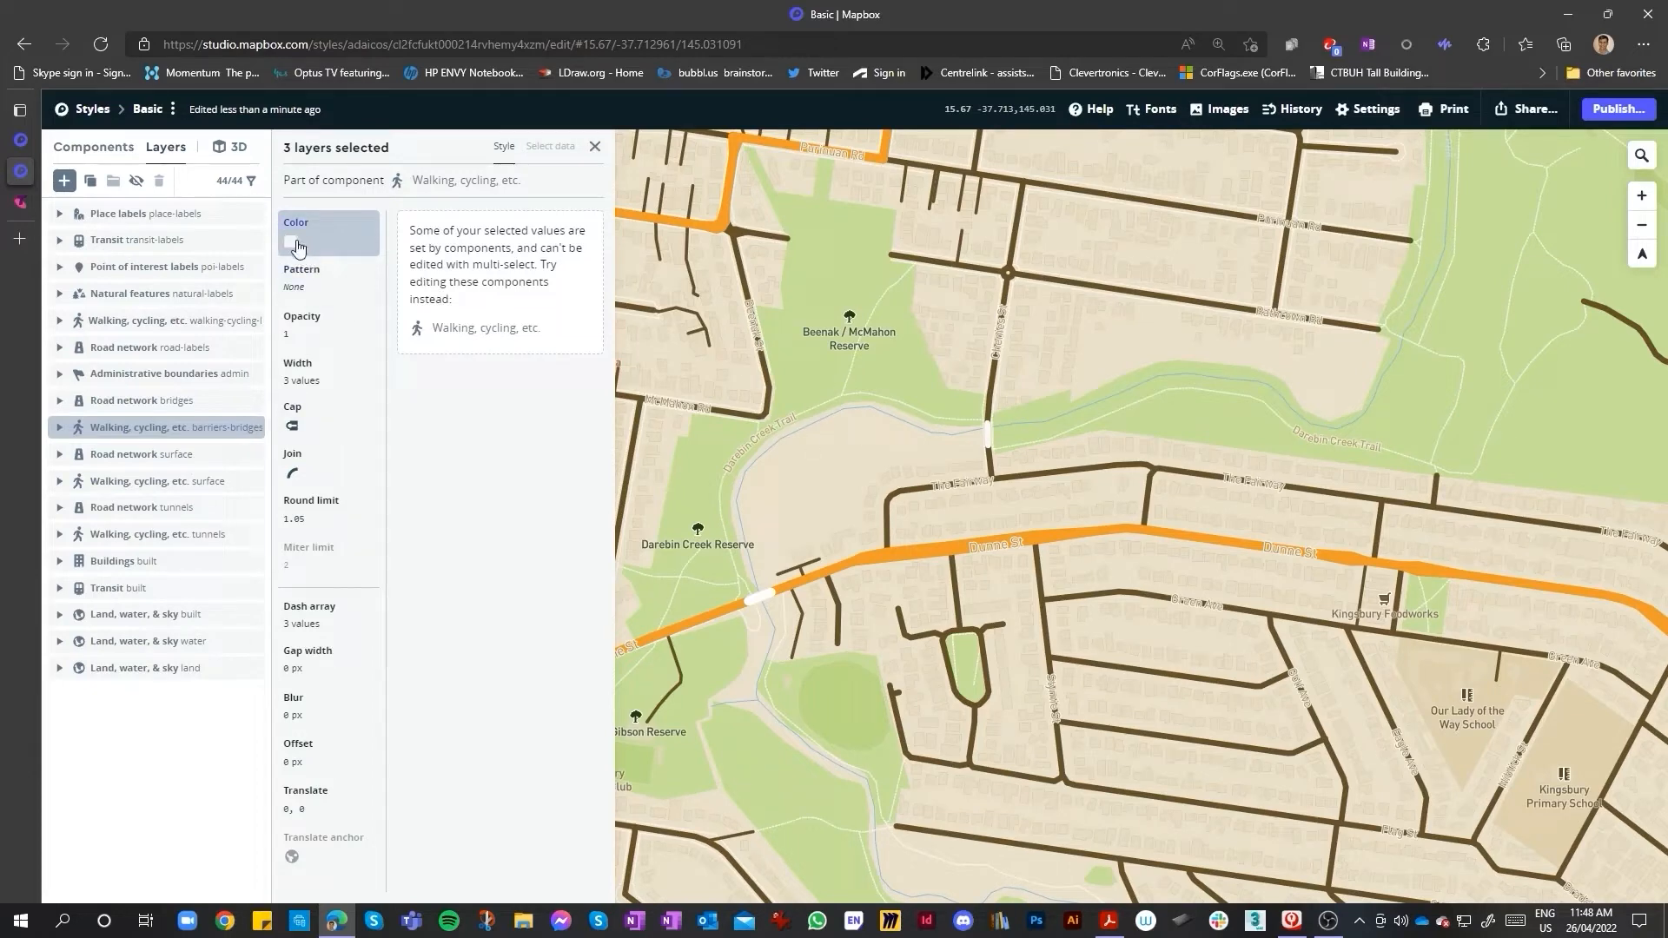
left_click(532, 329)
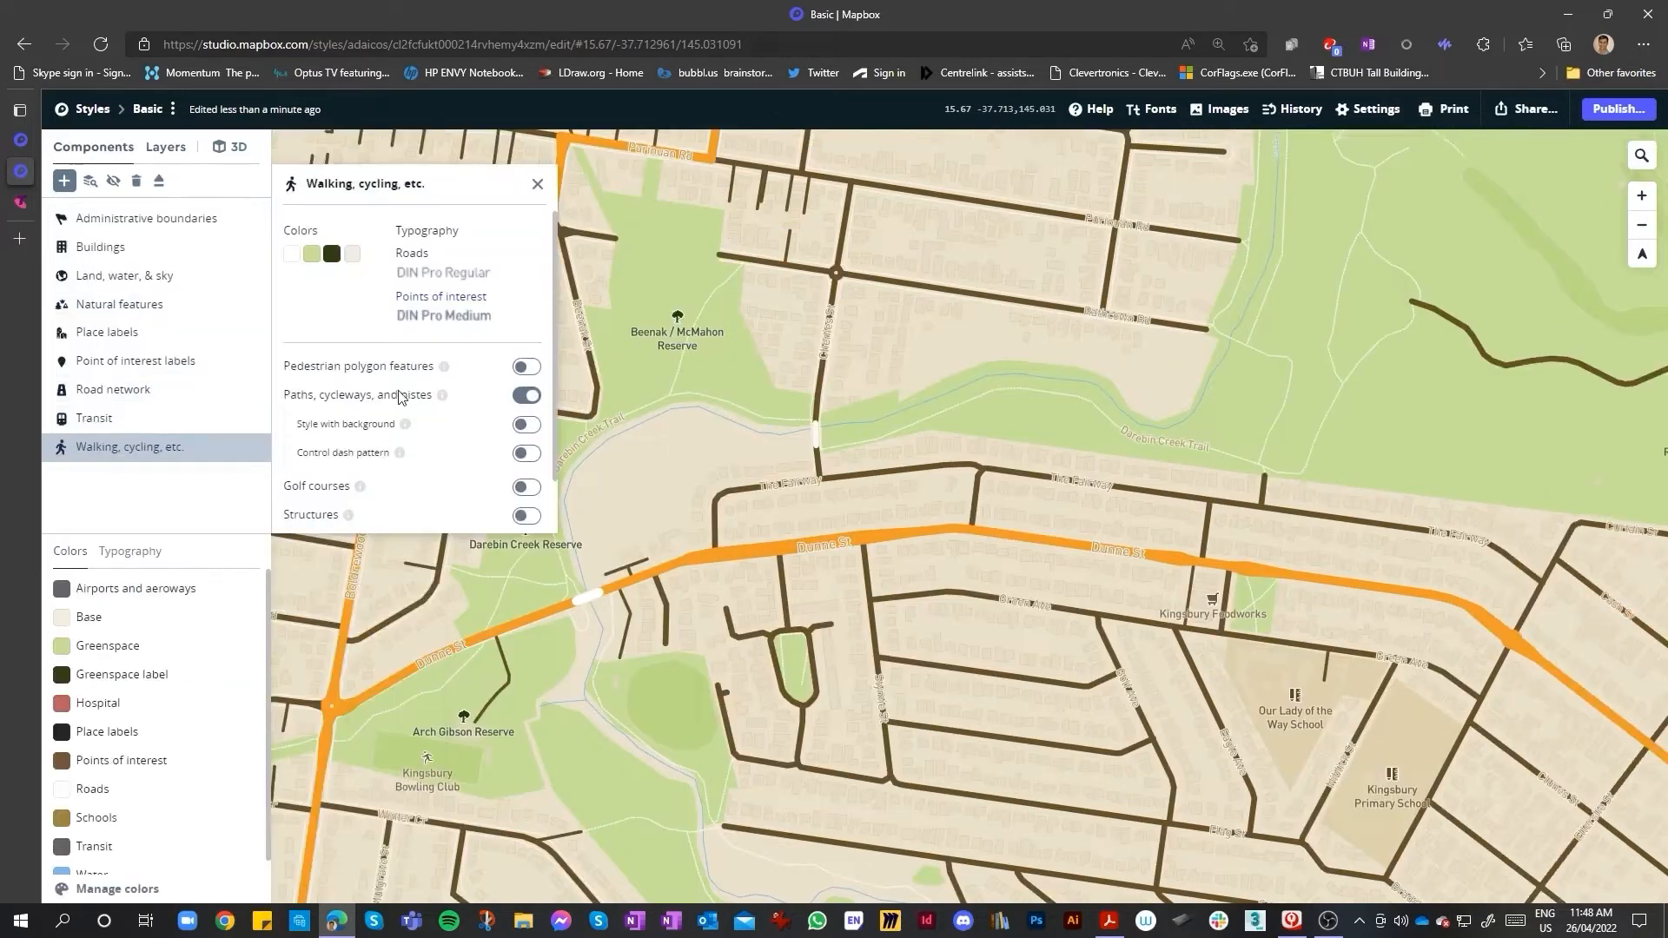
left_click(121, 304)
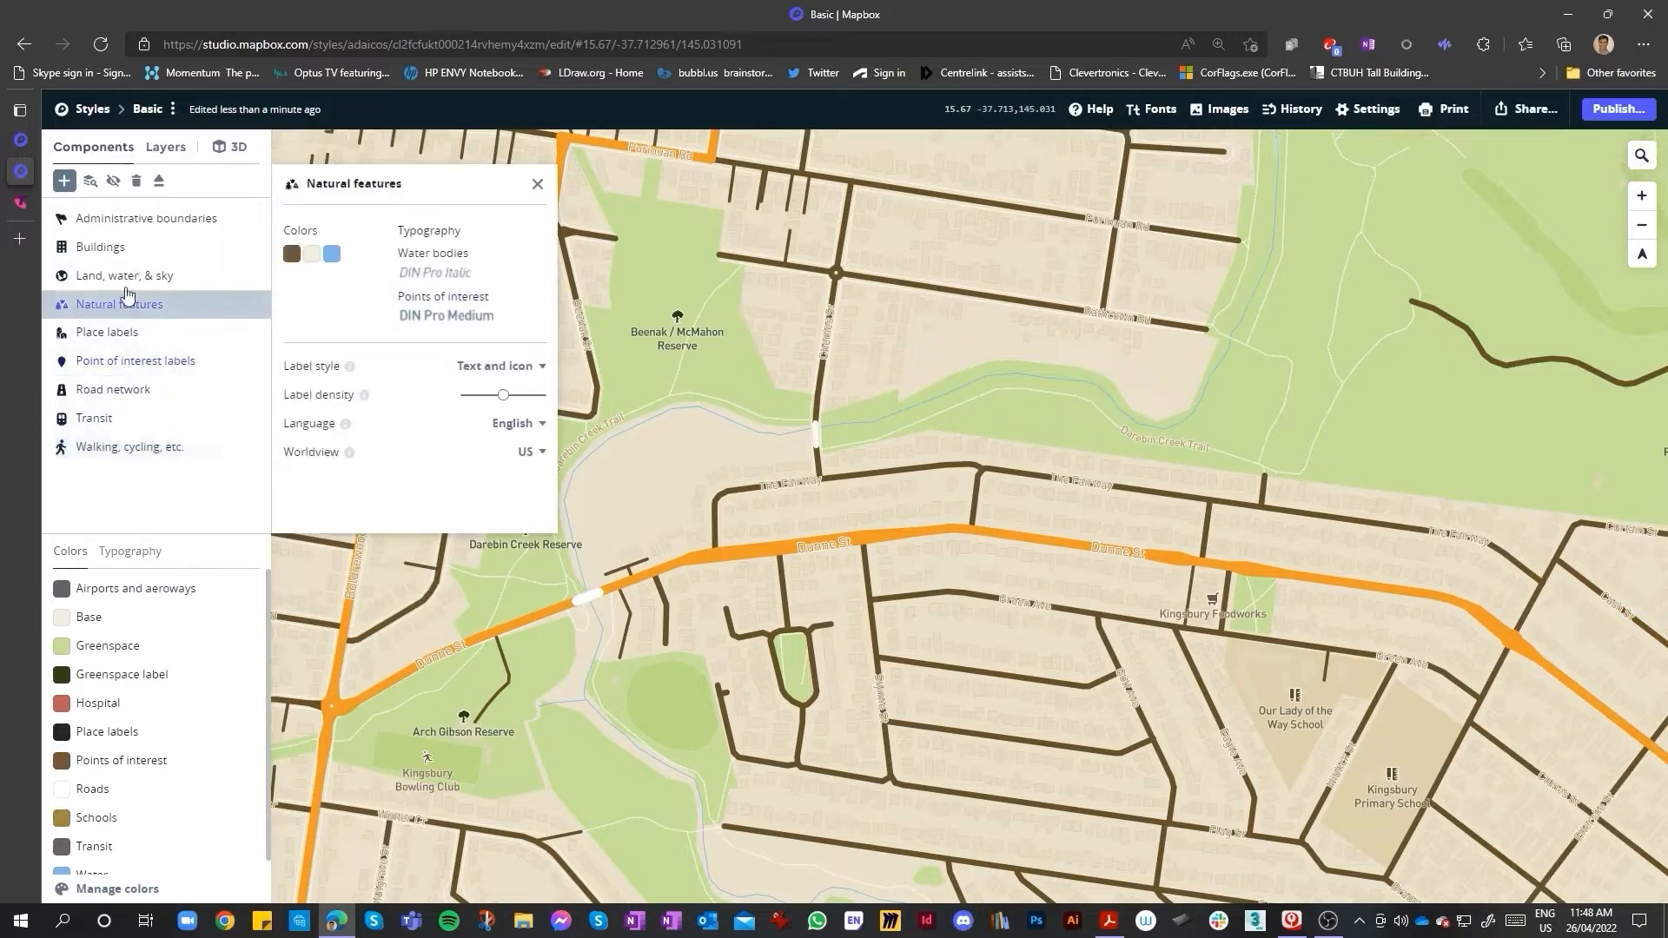
left_click(105, 248)
left_click(113, 389)
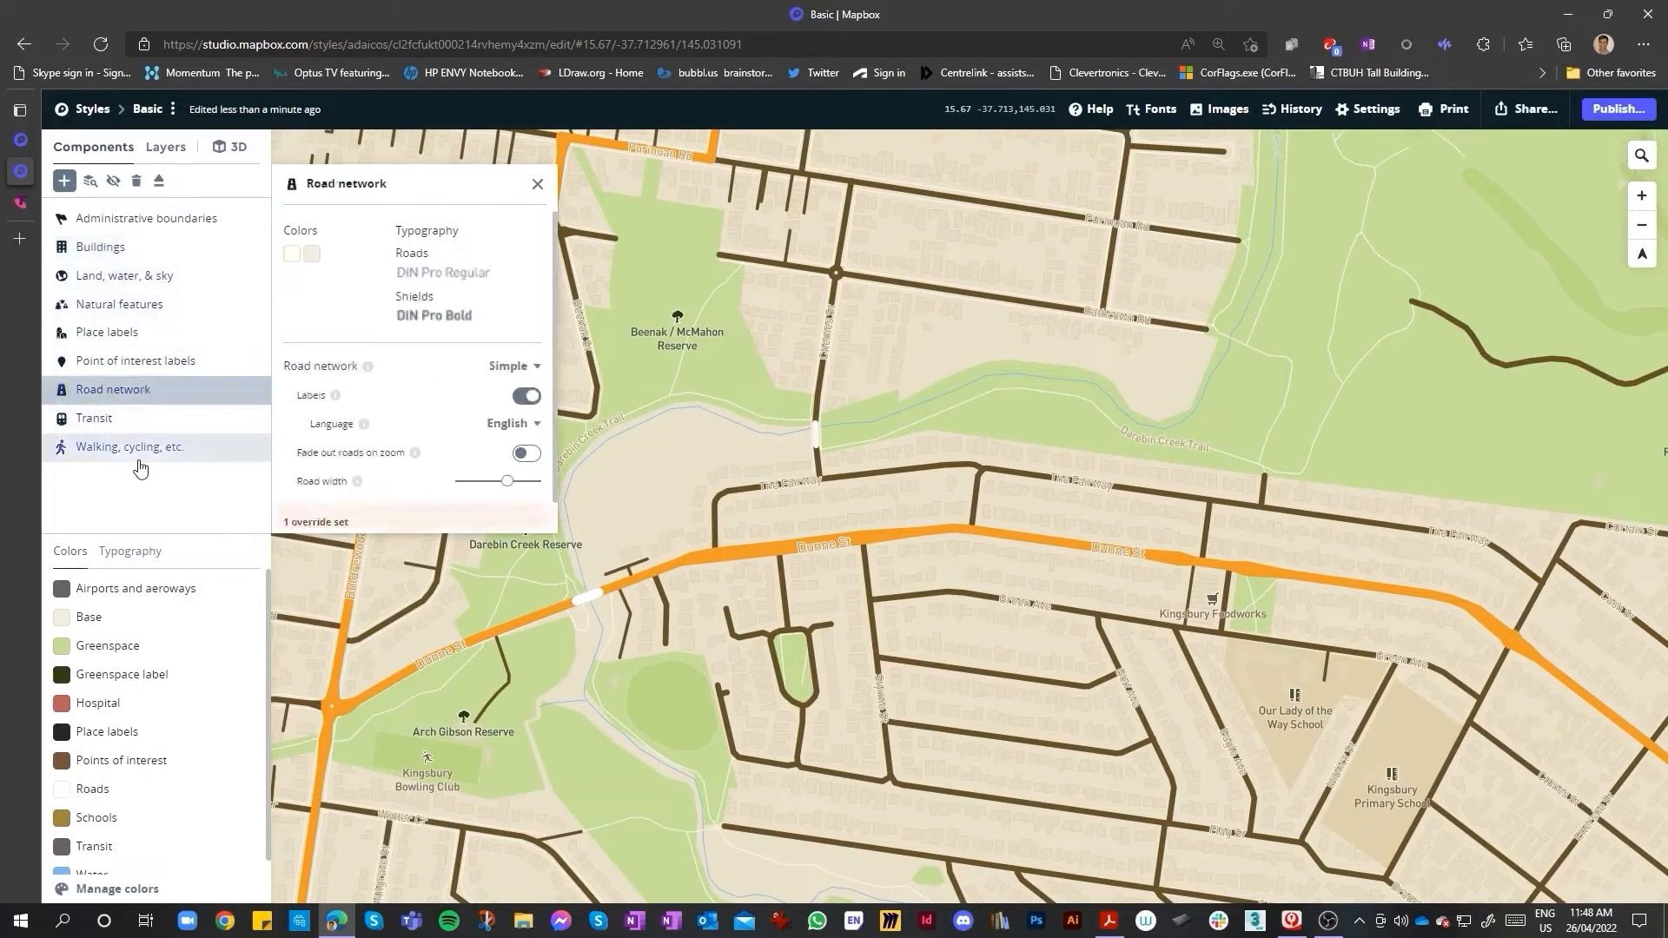
left_click(130, 447)
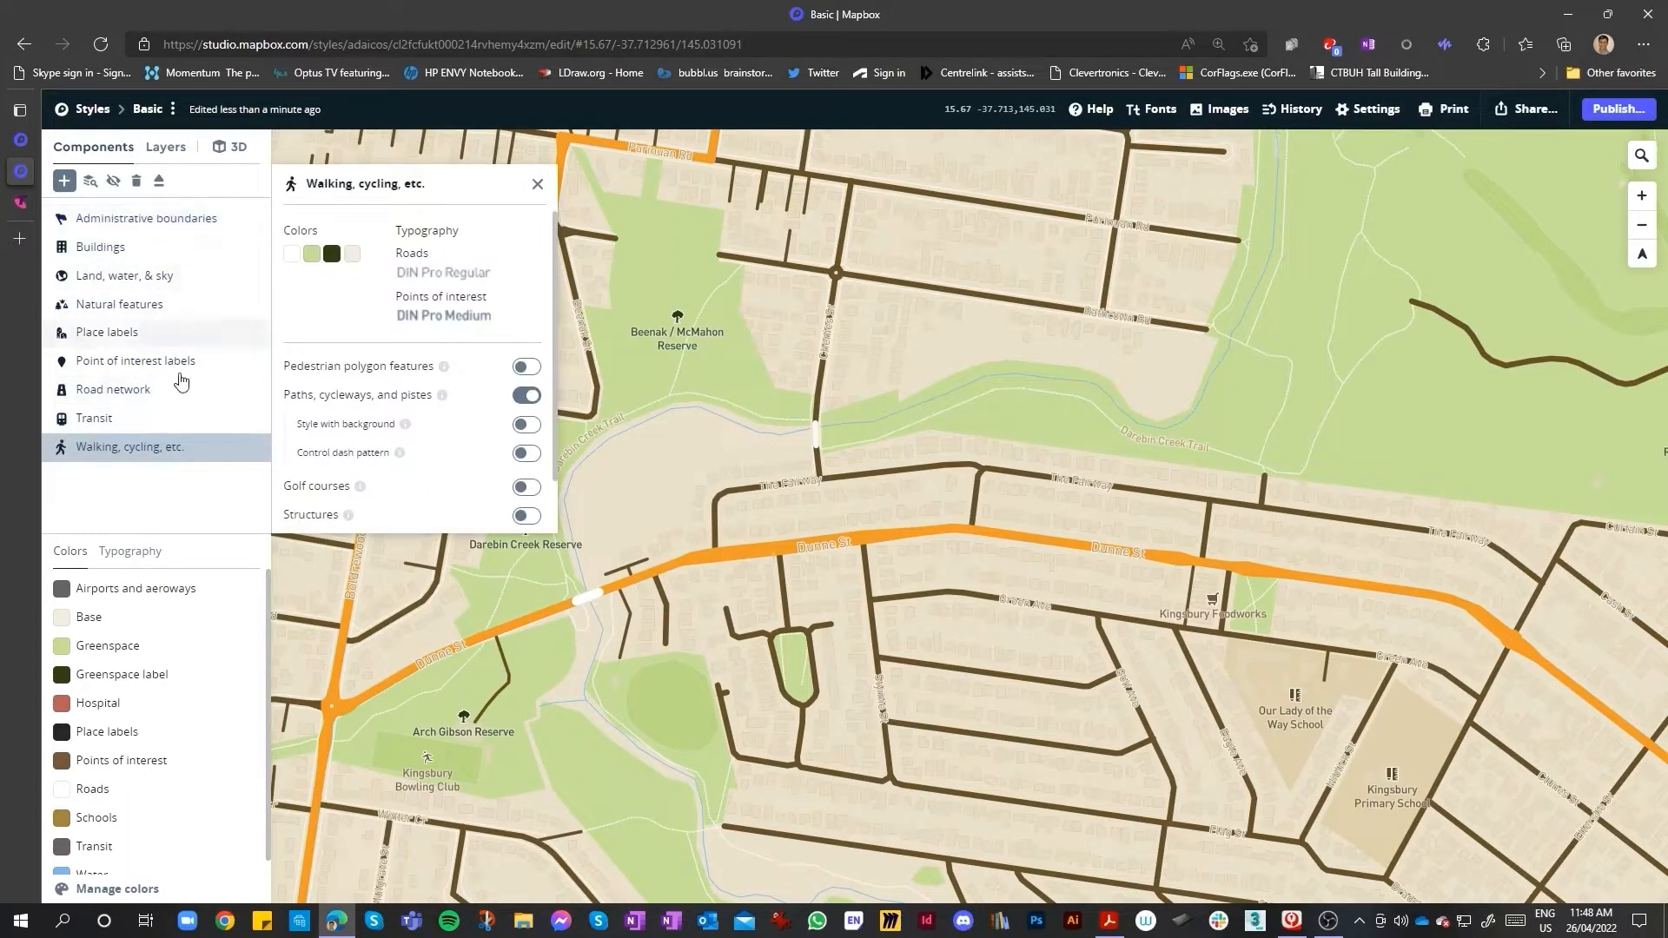
left_click(165, 147)
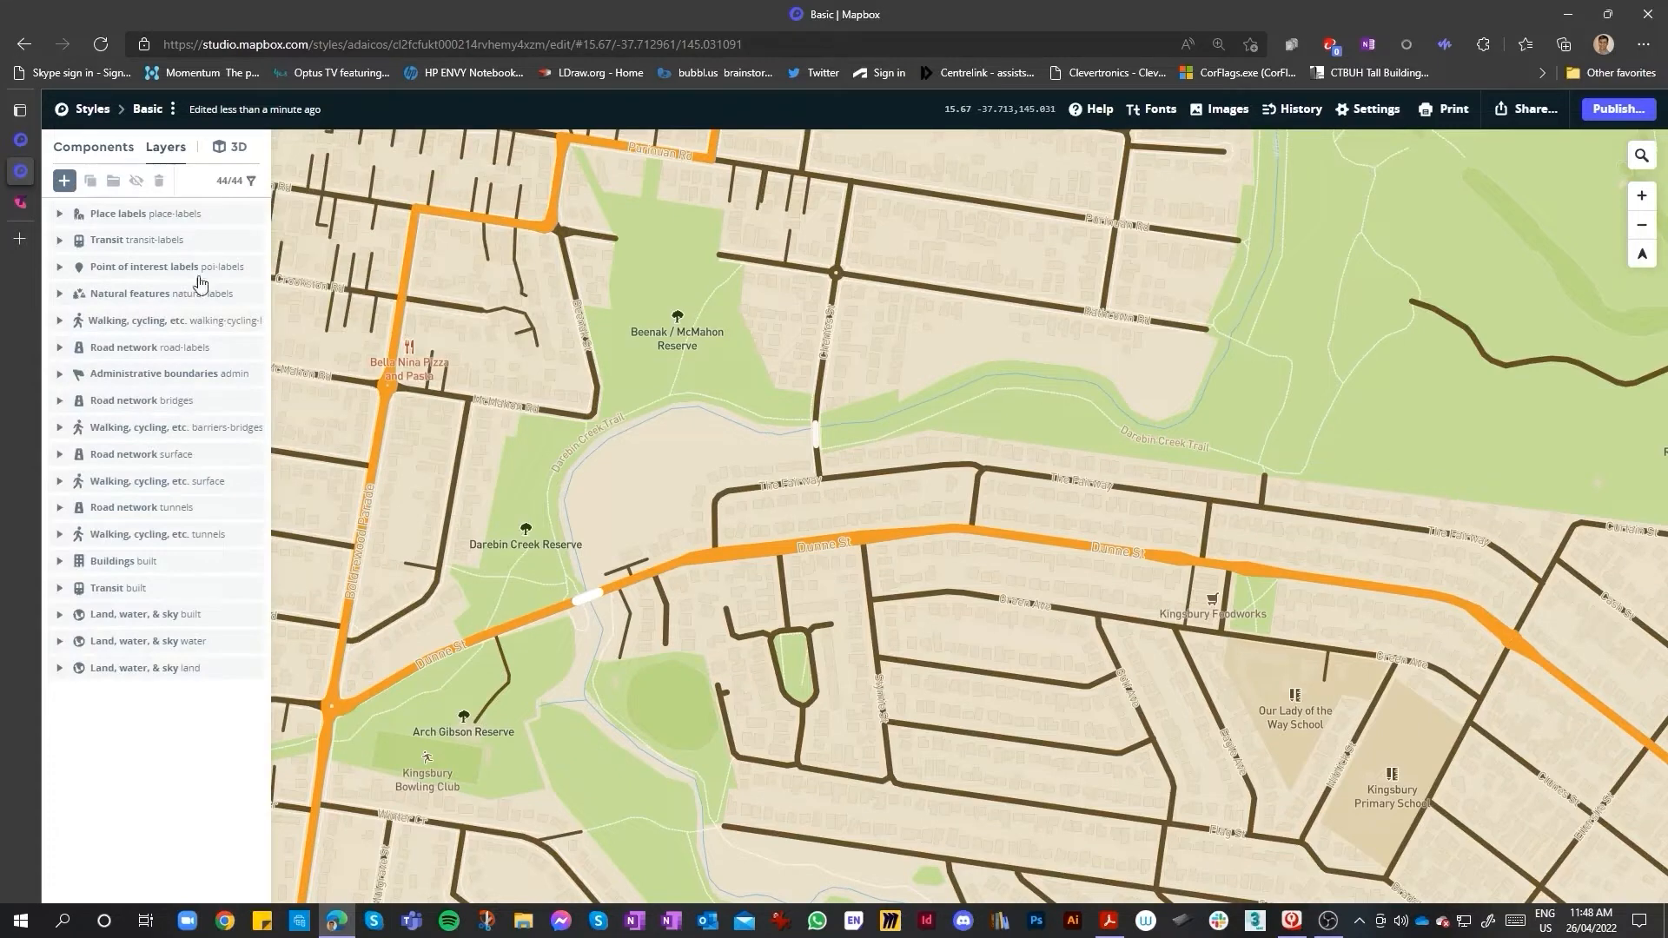
- Expand the walking and cycling surface group and override the road-pedestrian line color with red f82525
left_click(59, 481)
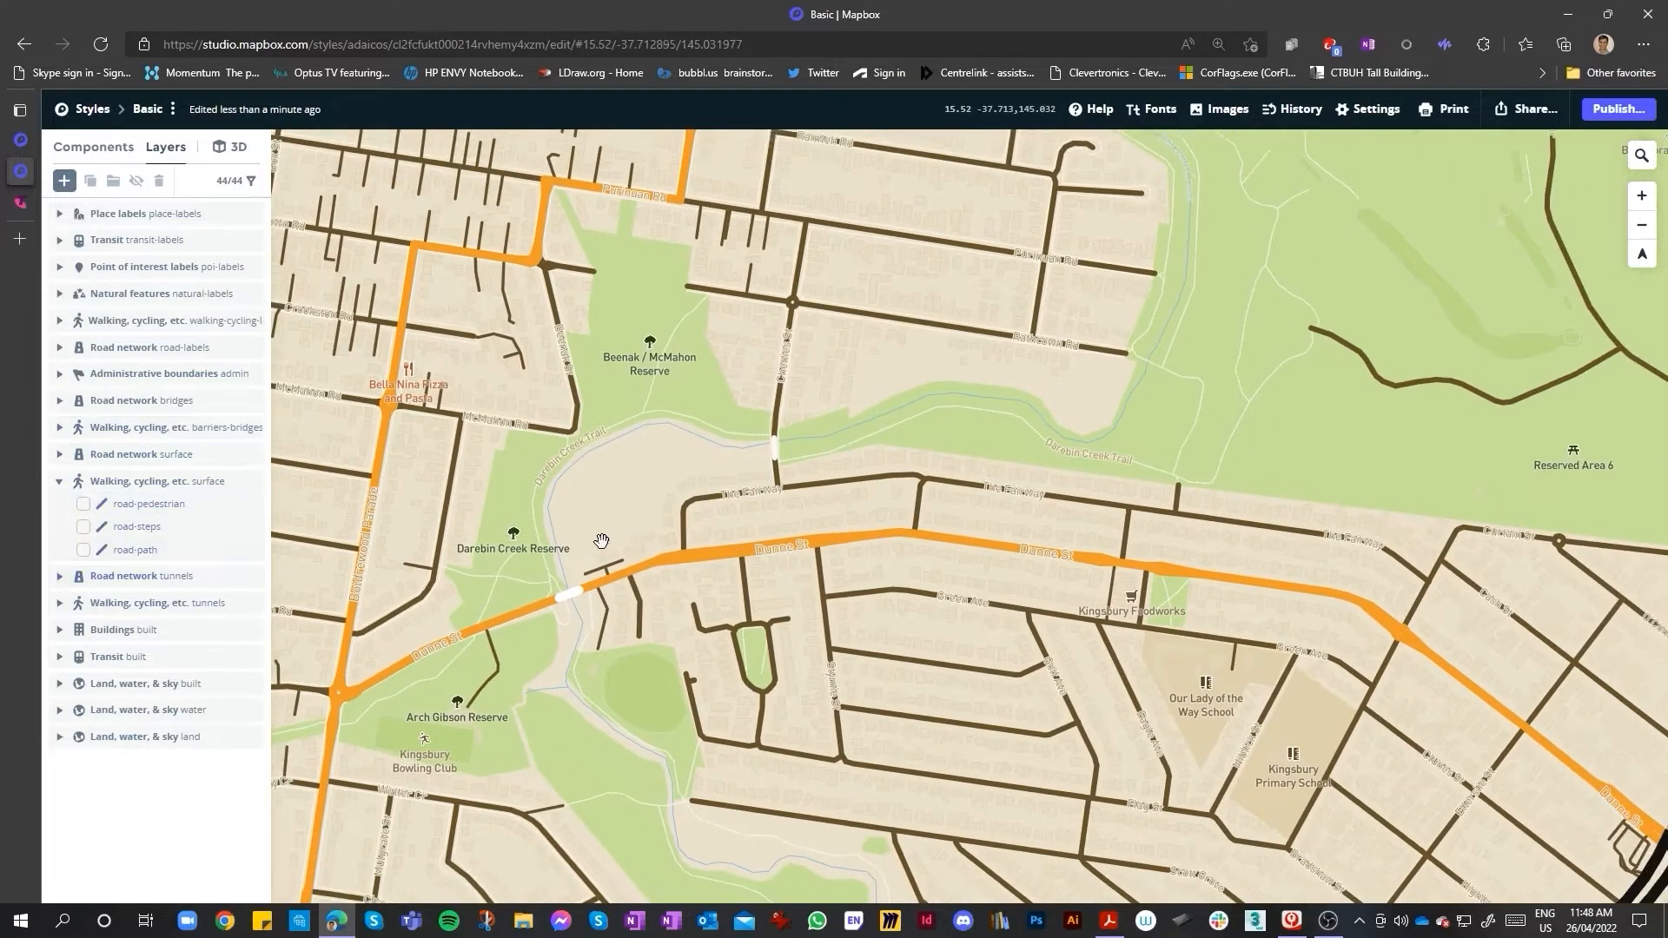
scroll(576, 552, "down", 2)
scroll(352, 481, "up", 3)
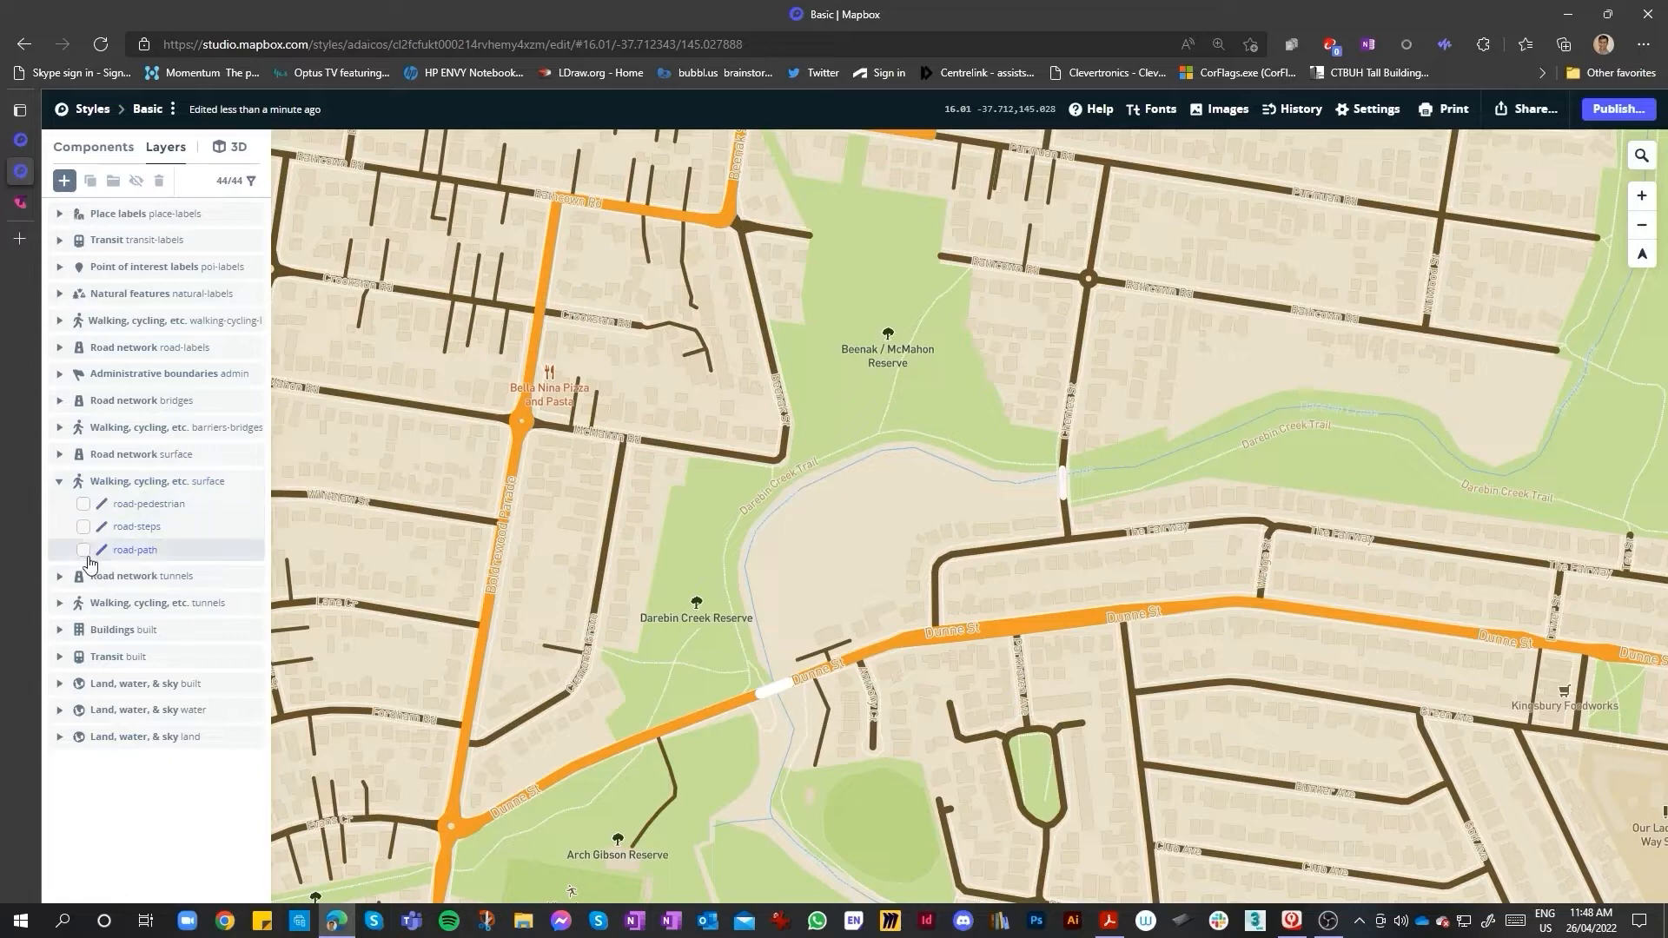
left_click(87, 509)
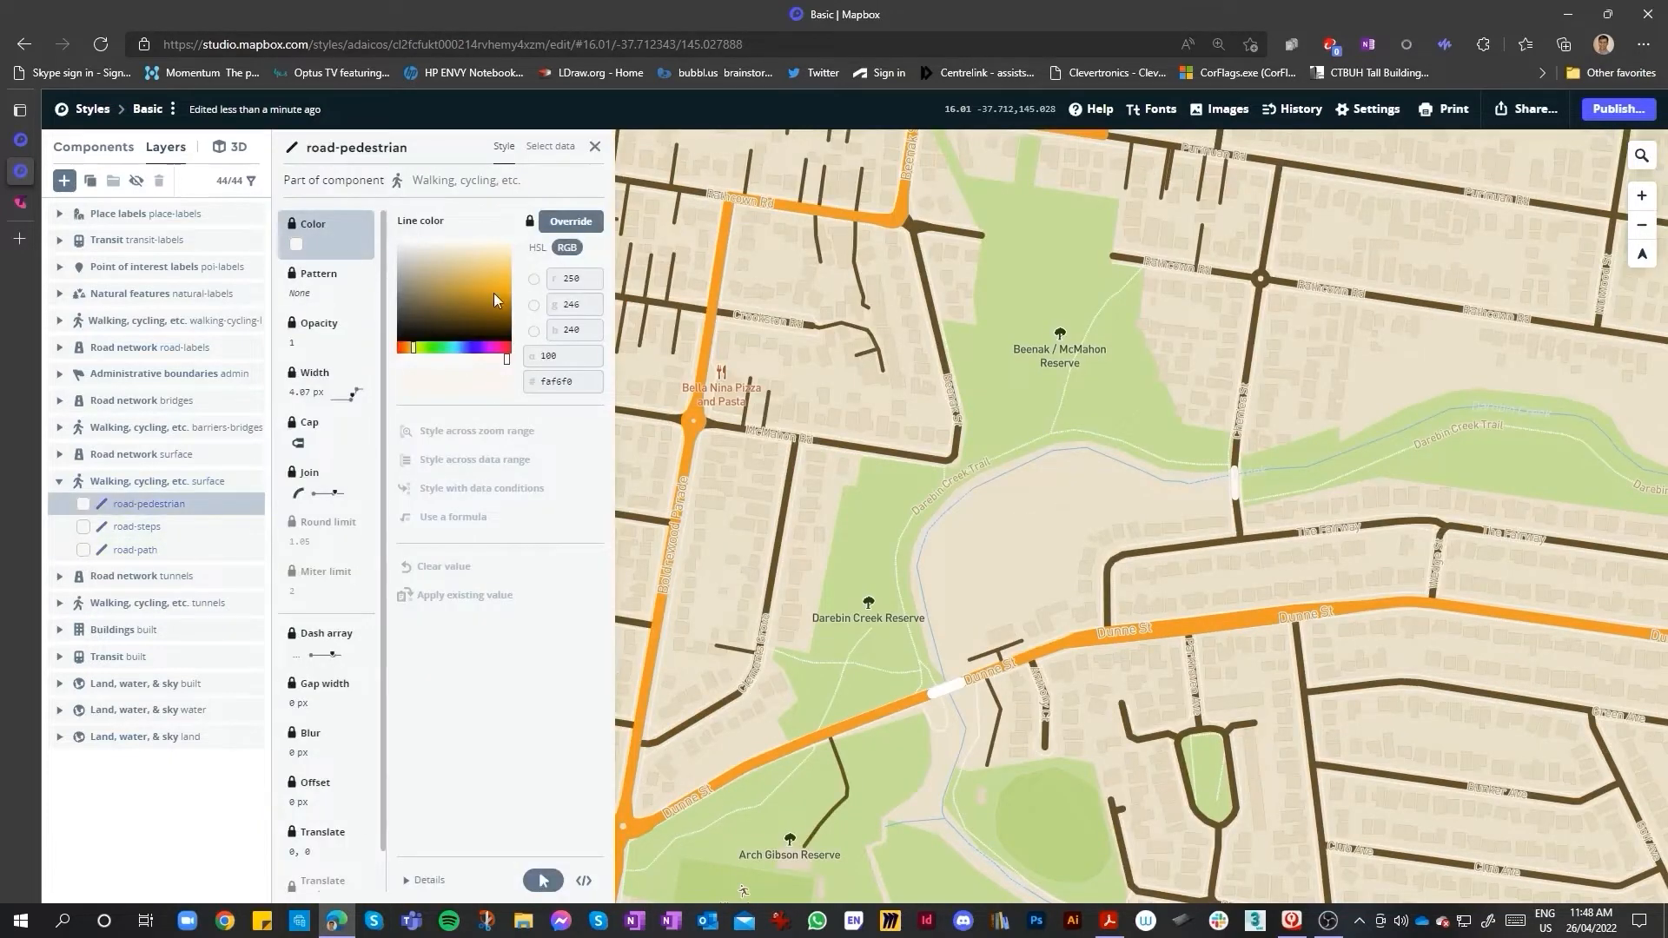
left_click(569, 222)
left_click_drag(413, 348, 498, 285)
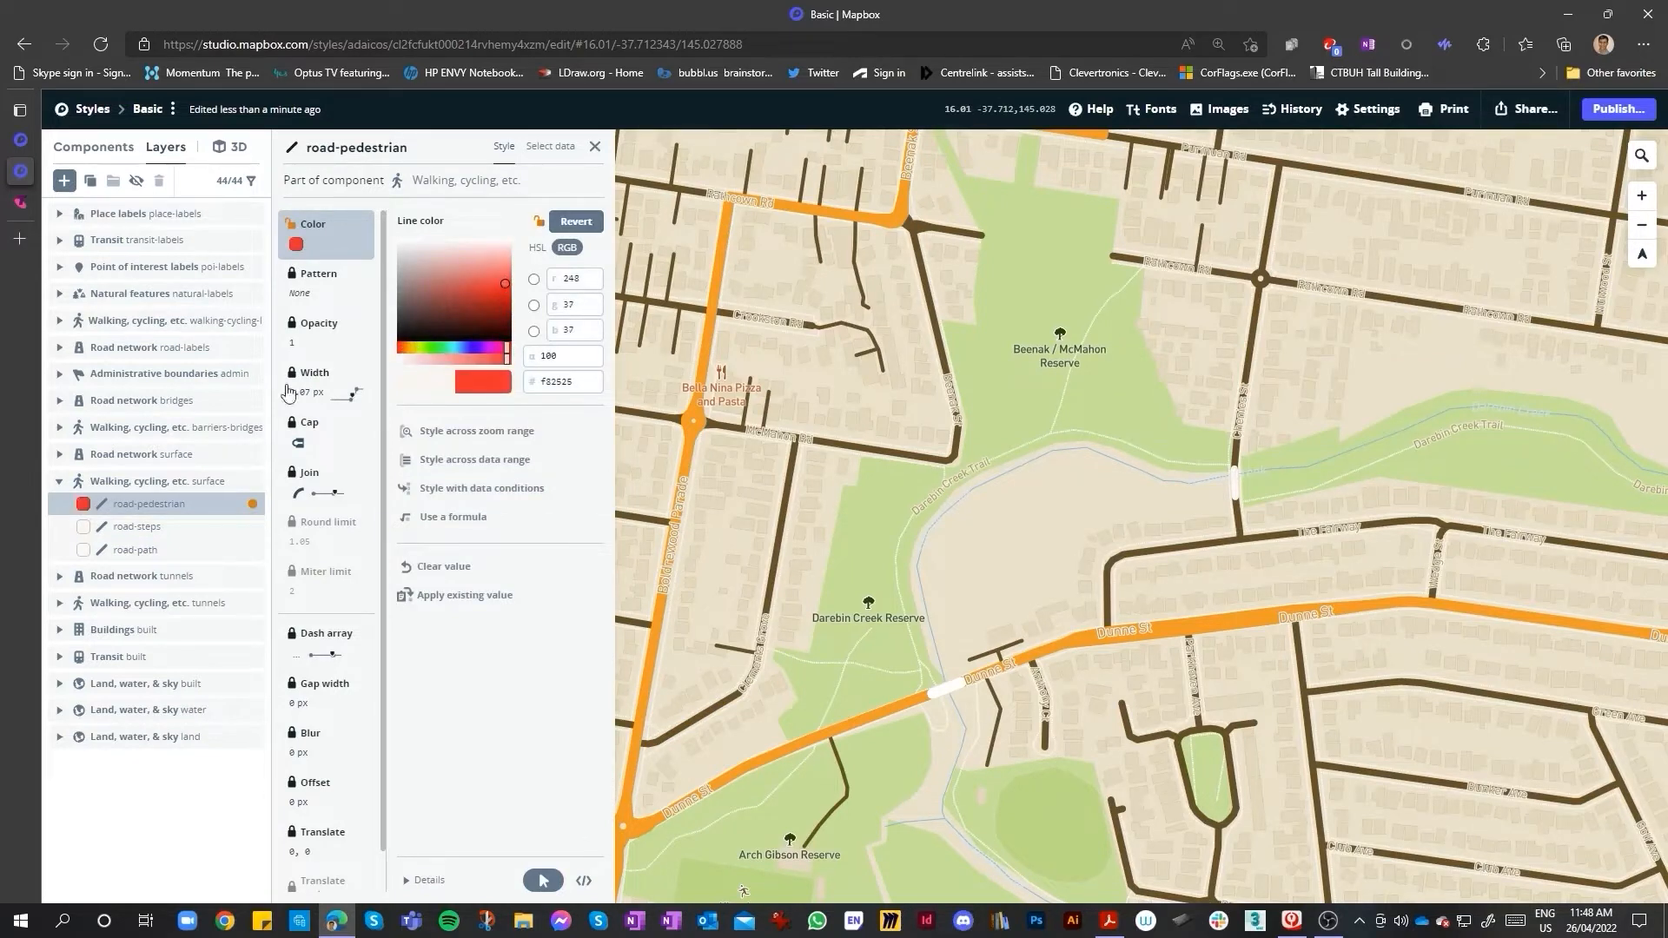
- Override the road-steps line color with red f82a2a
left_click(137, 526)
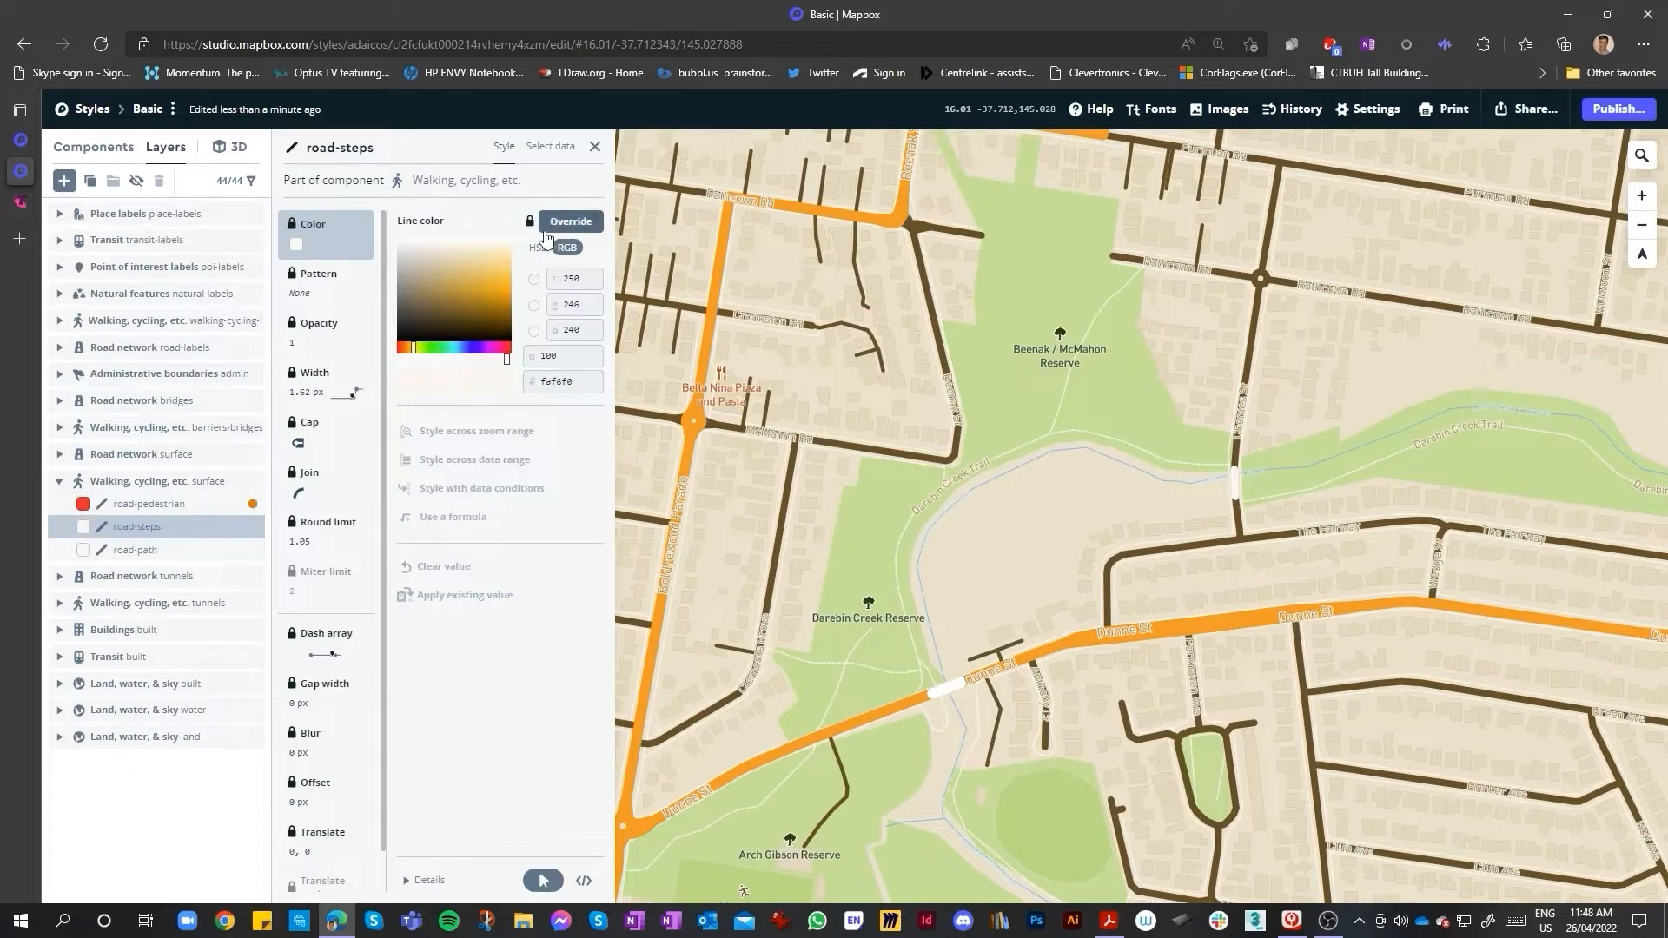
left_click(571, 220)
left_click(505, 341)
left_click(508, 348)
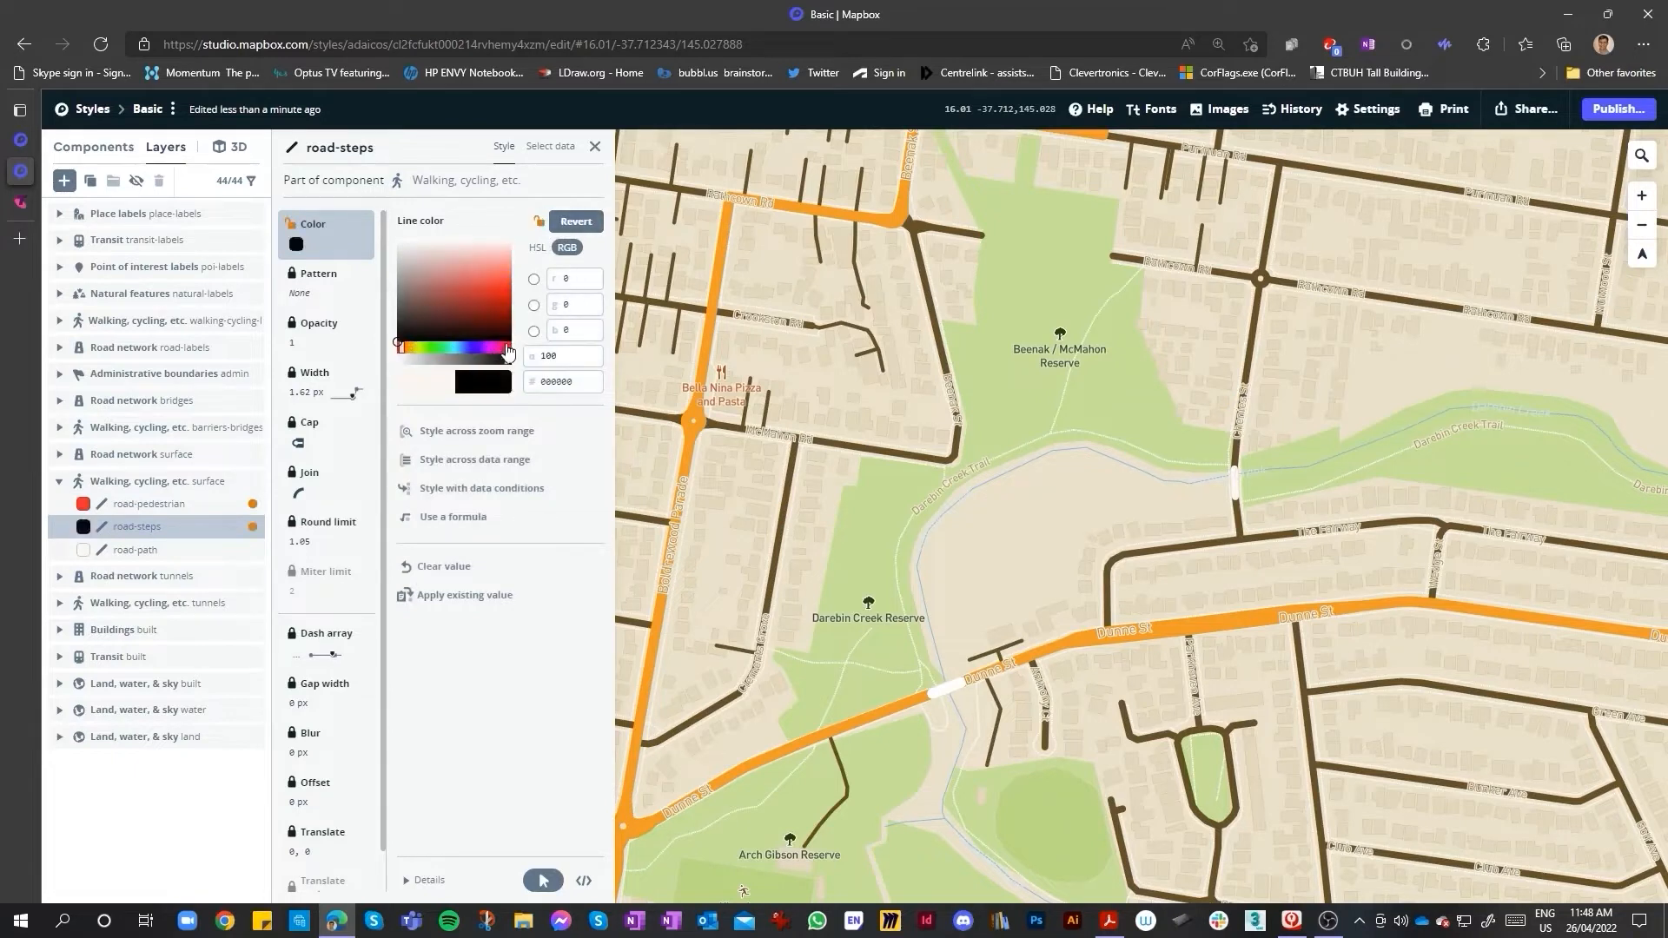
left_click_drag(492, 272, 503, 288)
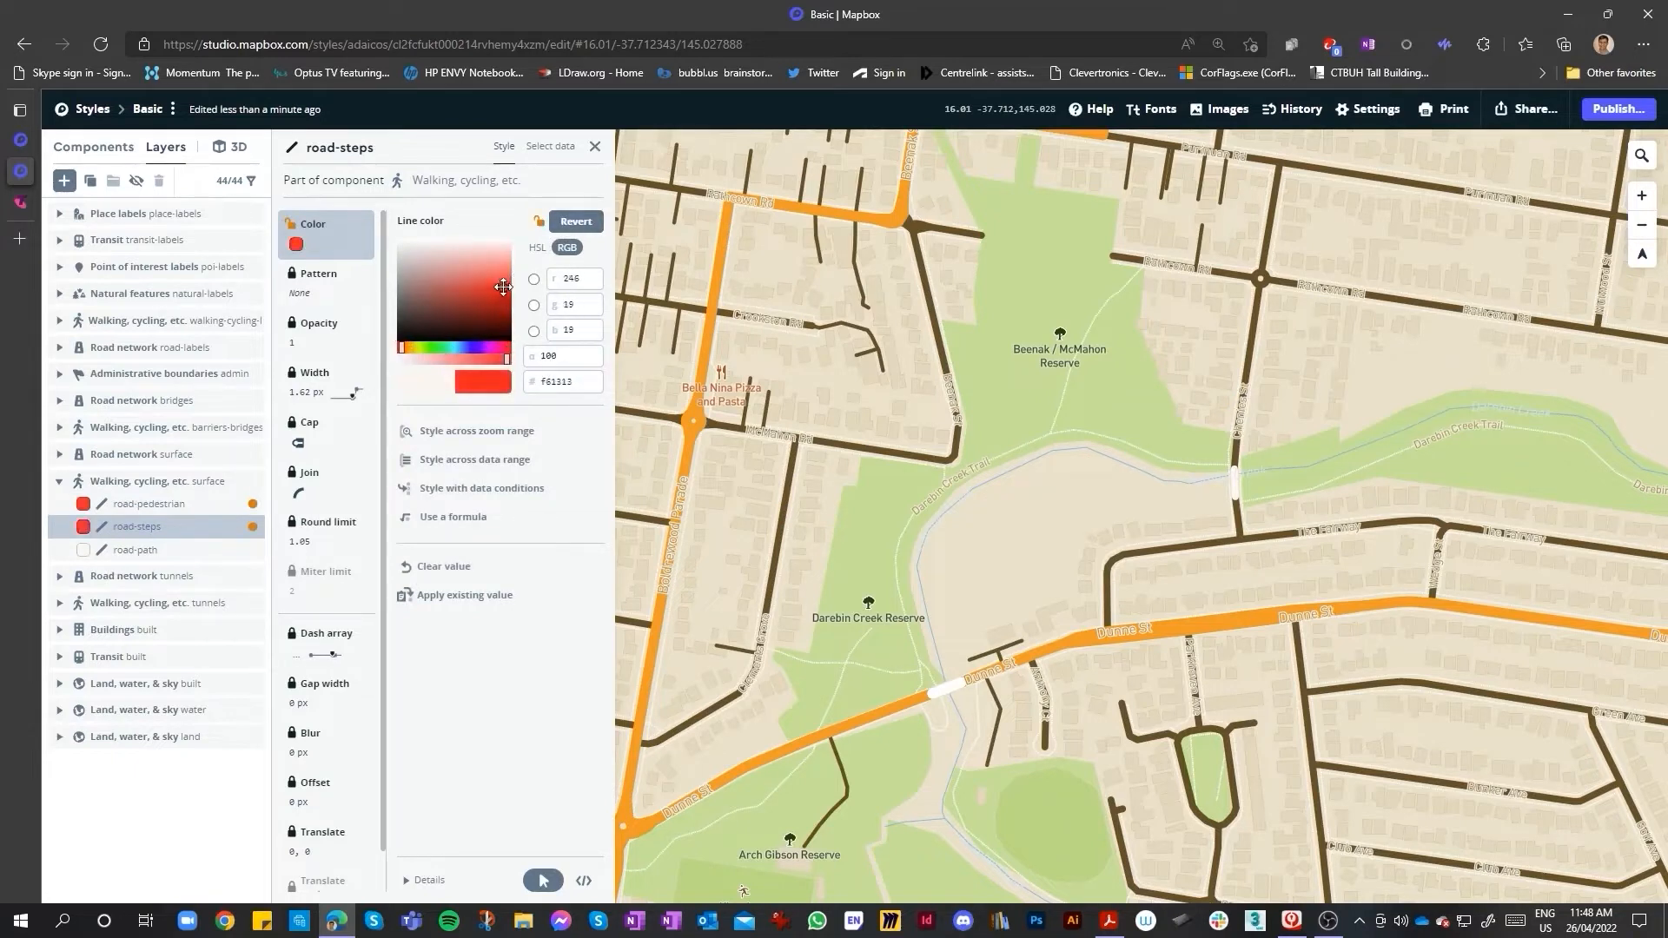
left_click(571, 223)
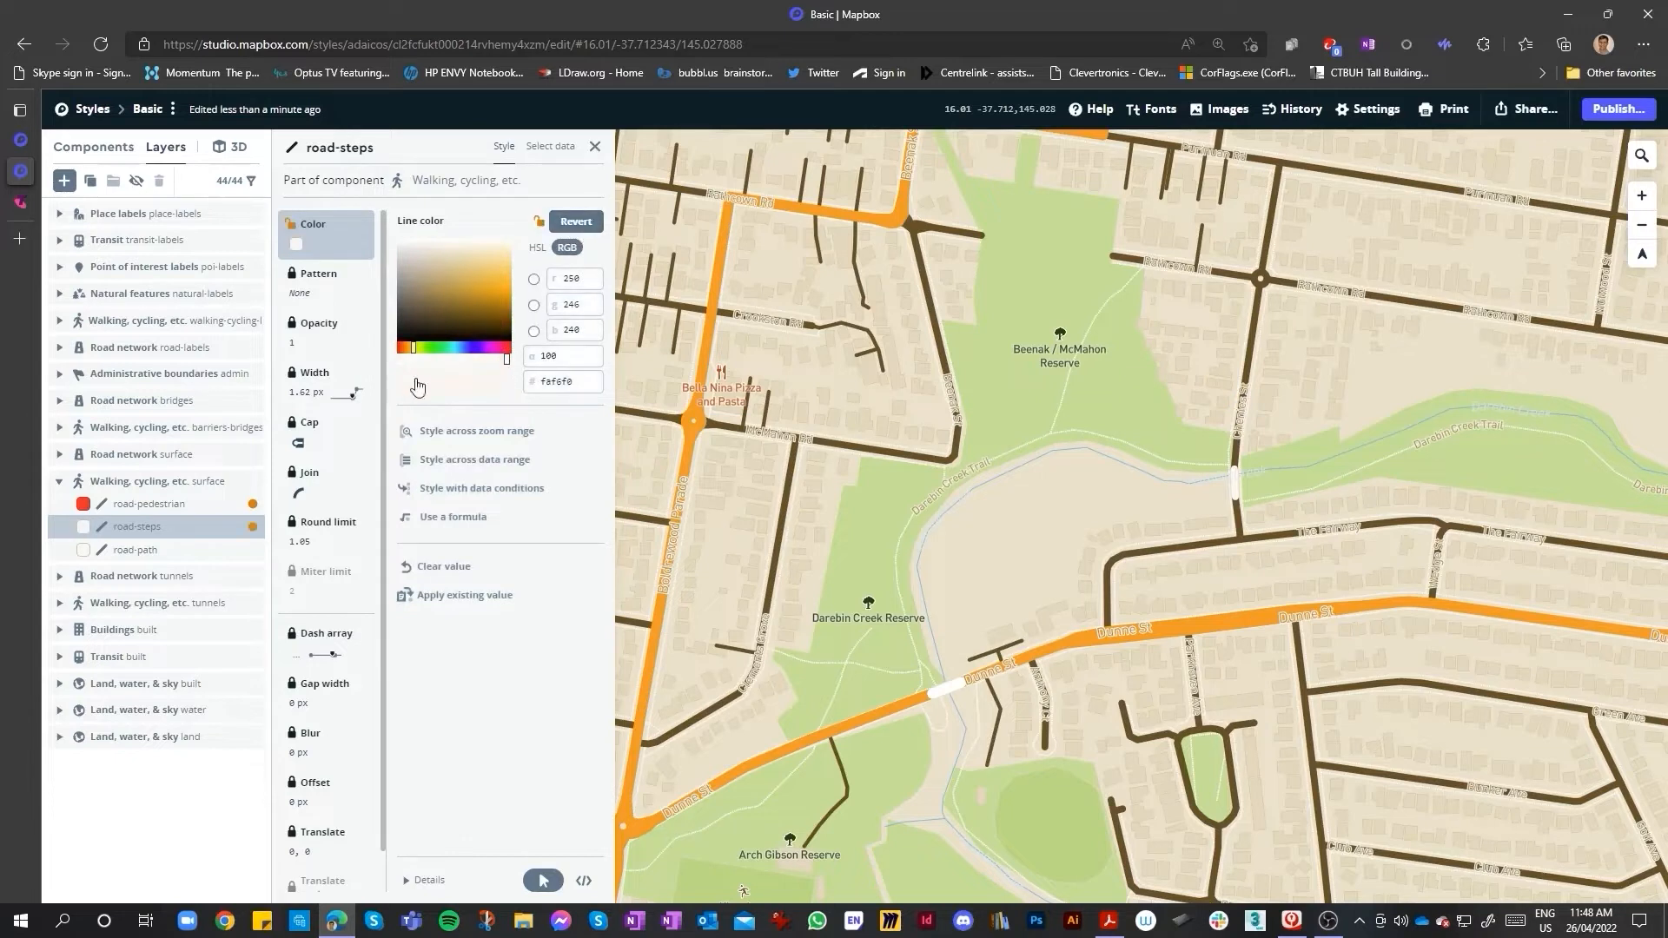
left_click(506, 349)
left_click(504, 282)
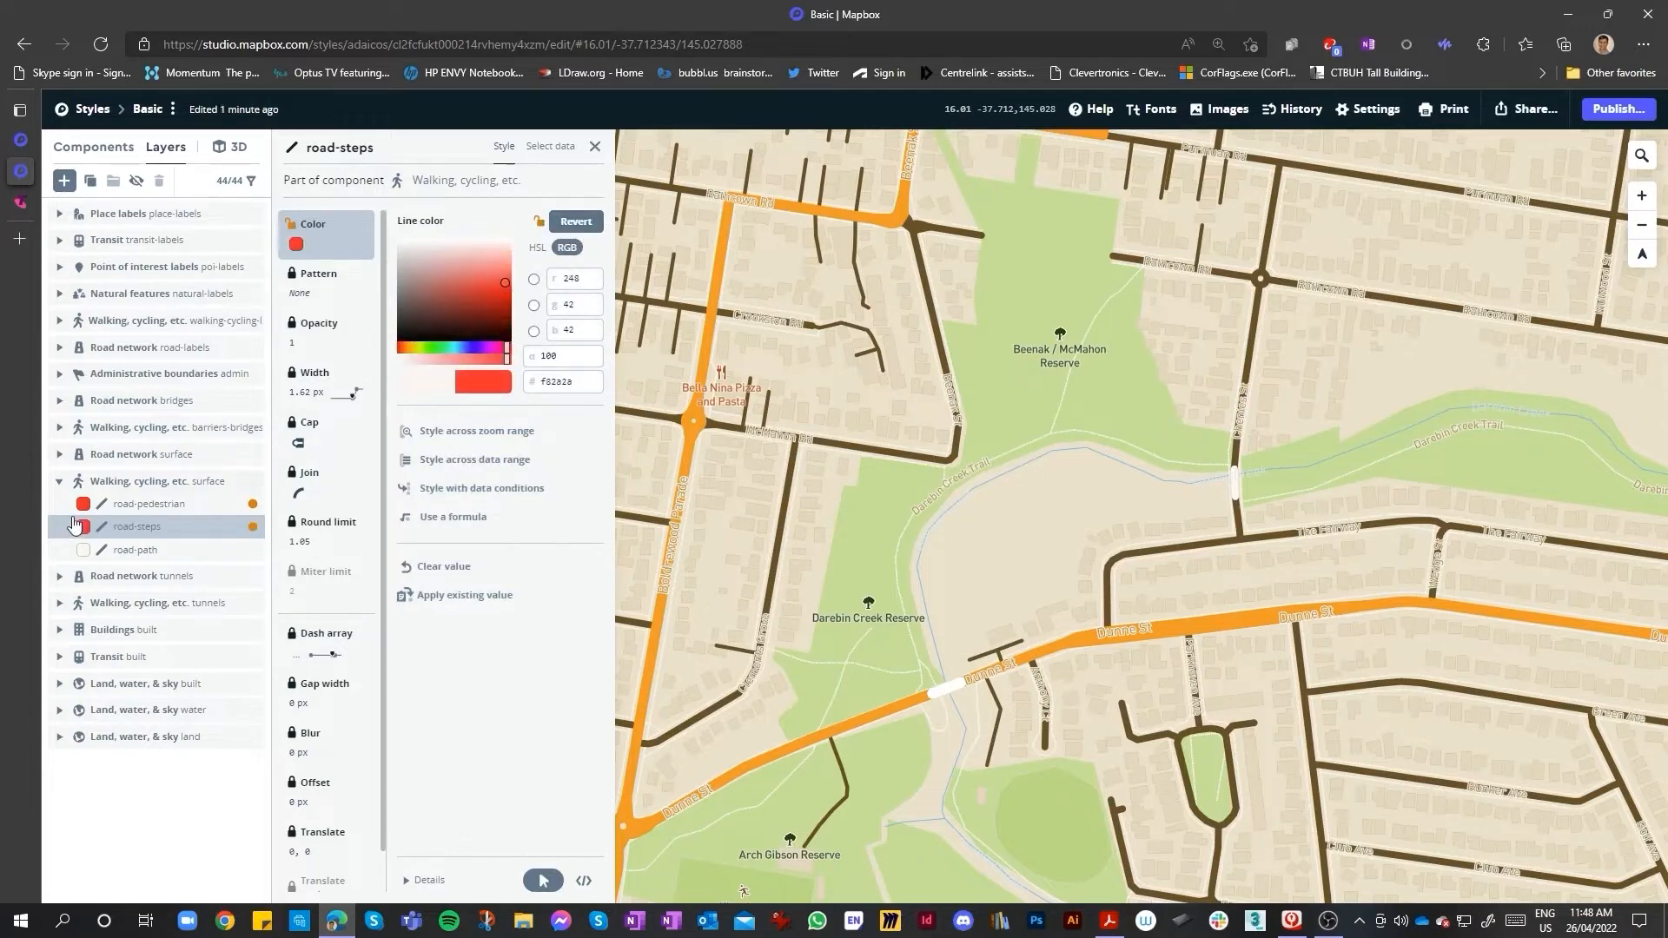
- Override the road-path line color with red fe3459
left_click(84, 555)
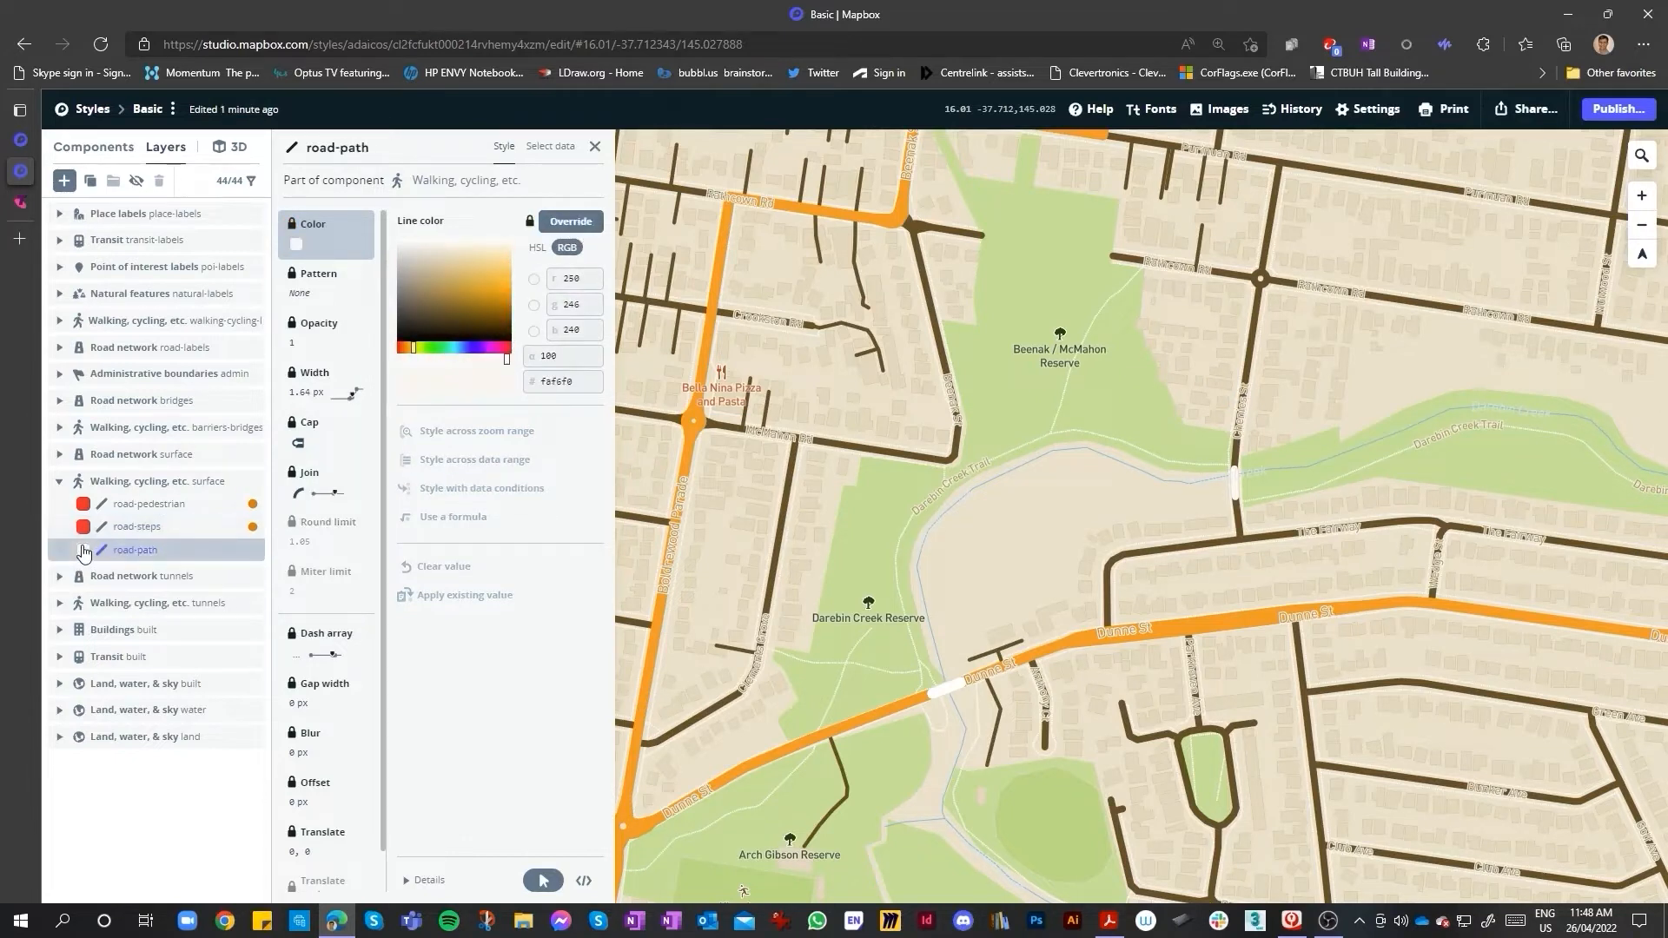
left_click(571, 222)
left_click(511, 352)
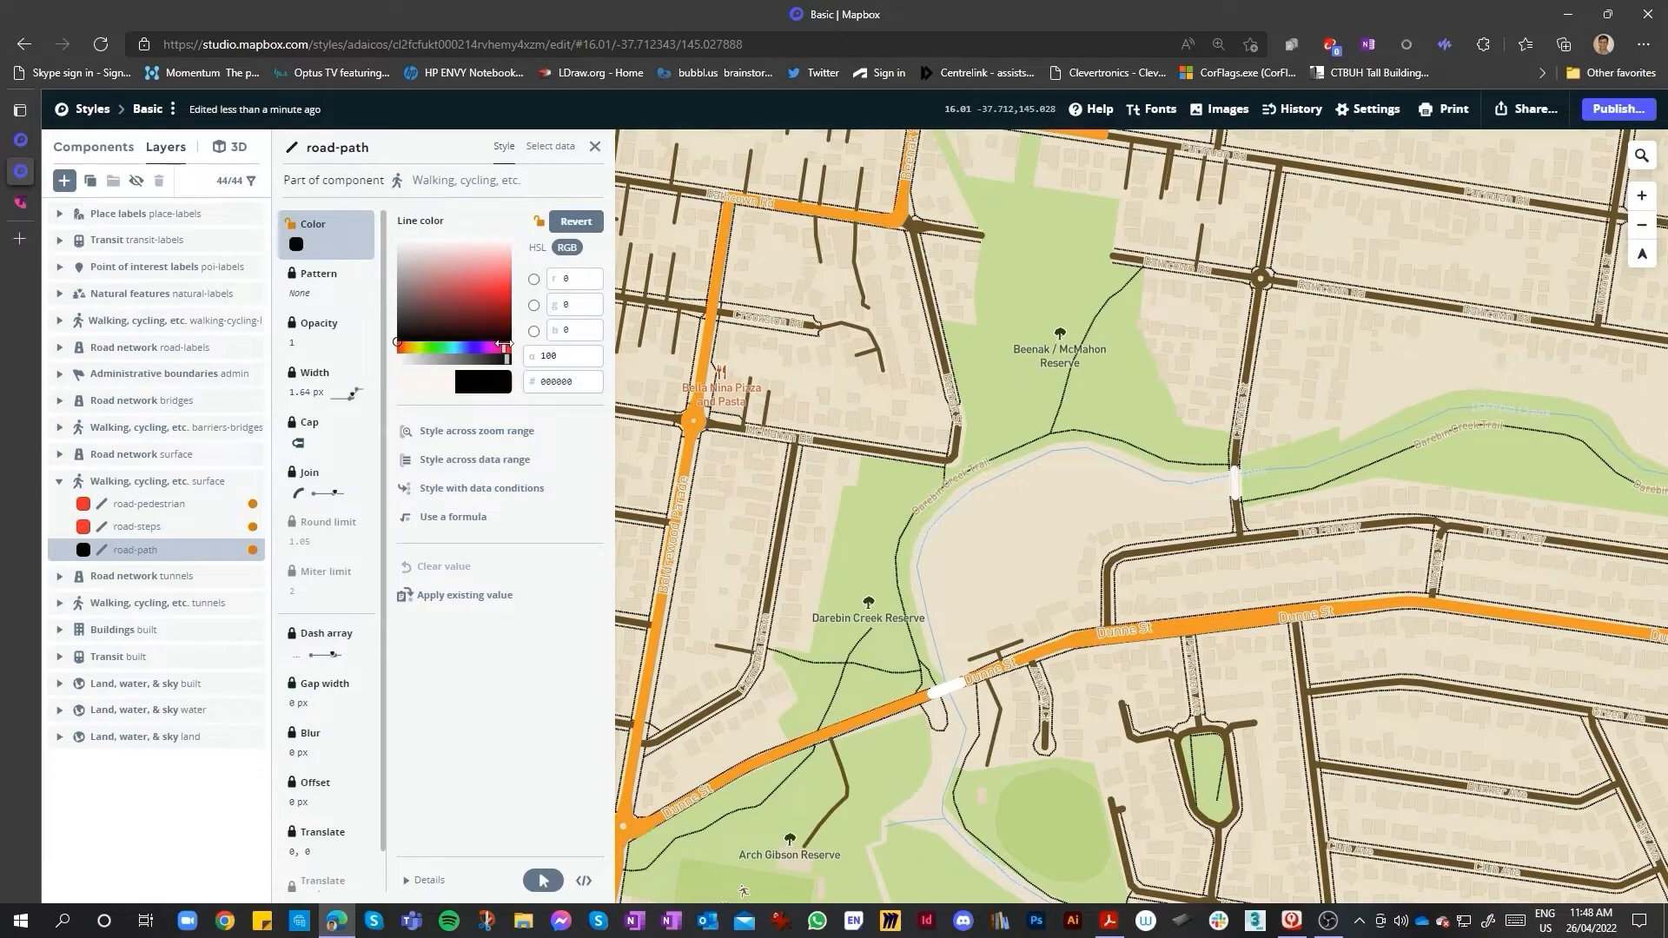
left_click_drag(506, 302, 511, 279)
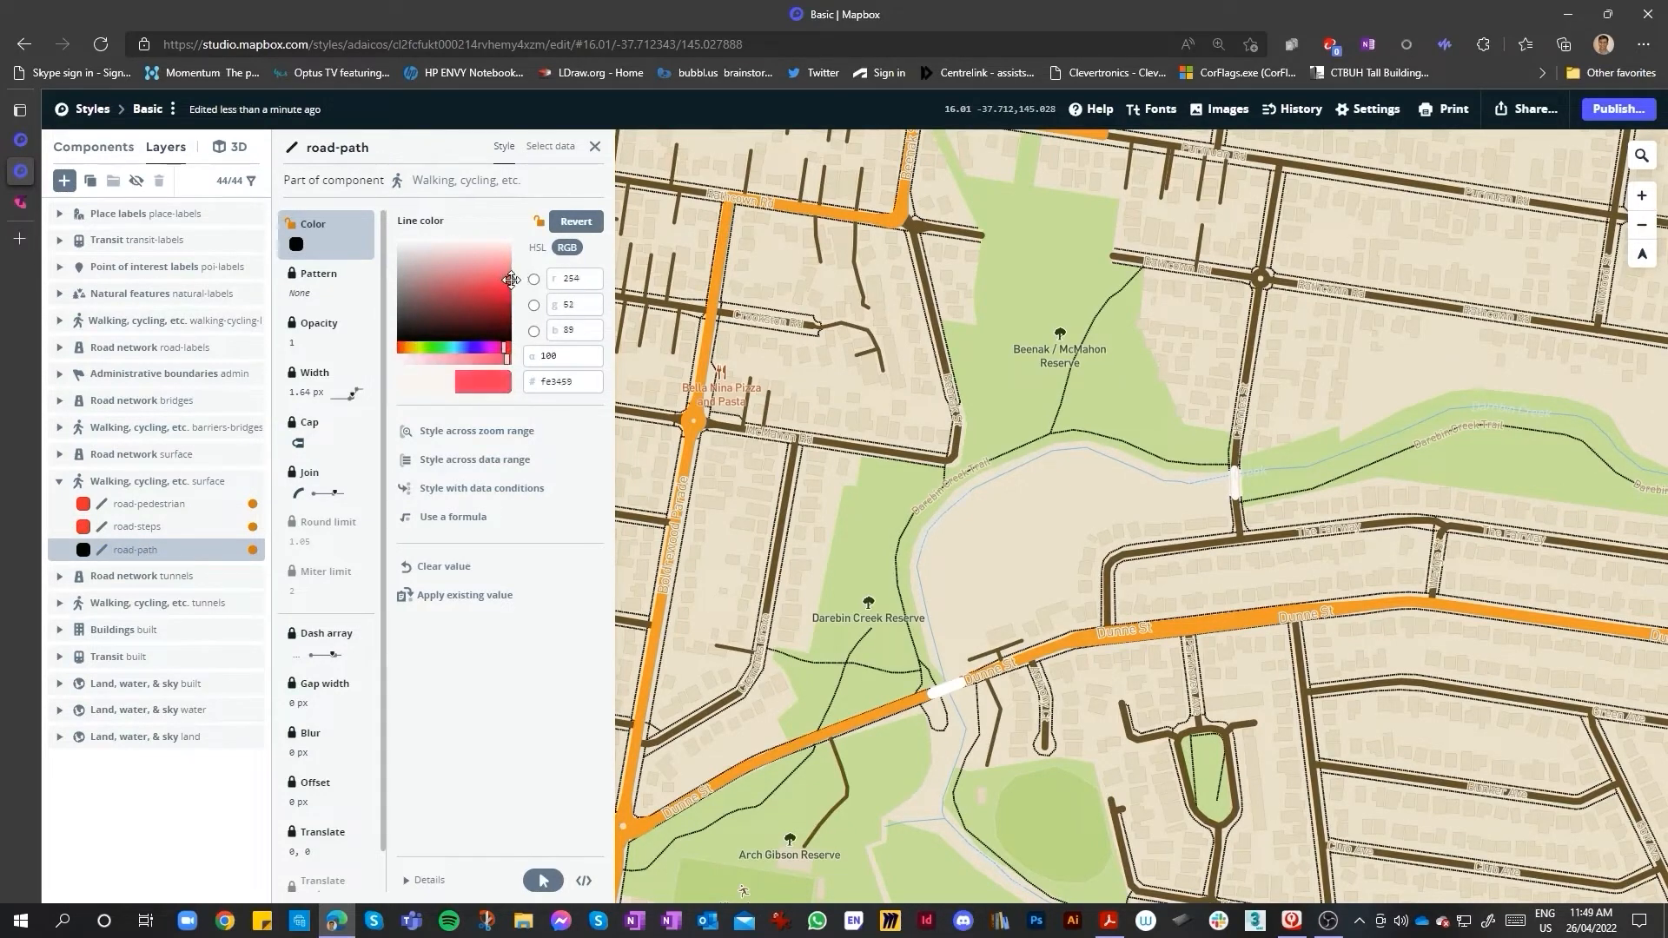
- Examine the recolored paths around Beenak / McMahon Reserve and Darebin Creek Reserve at different zoom levels
scroll(988, 484, "up", 3)
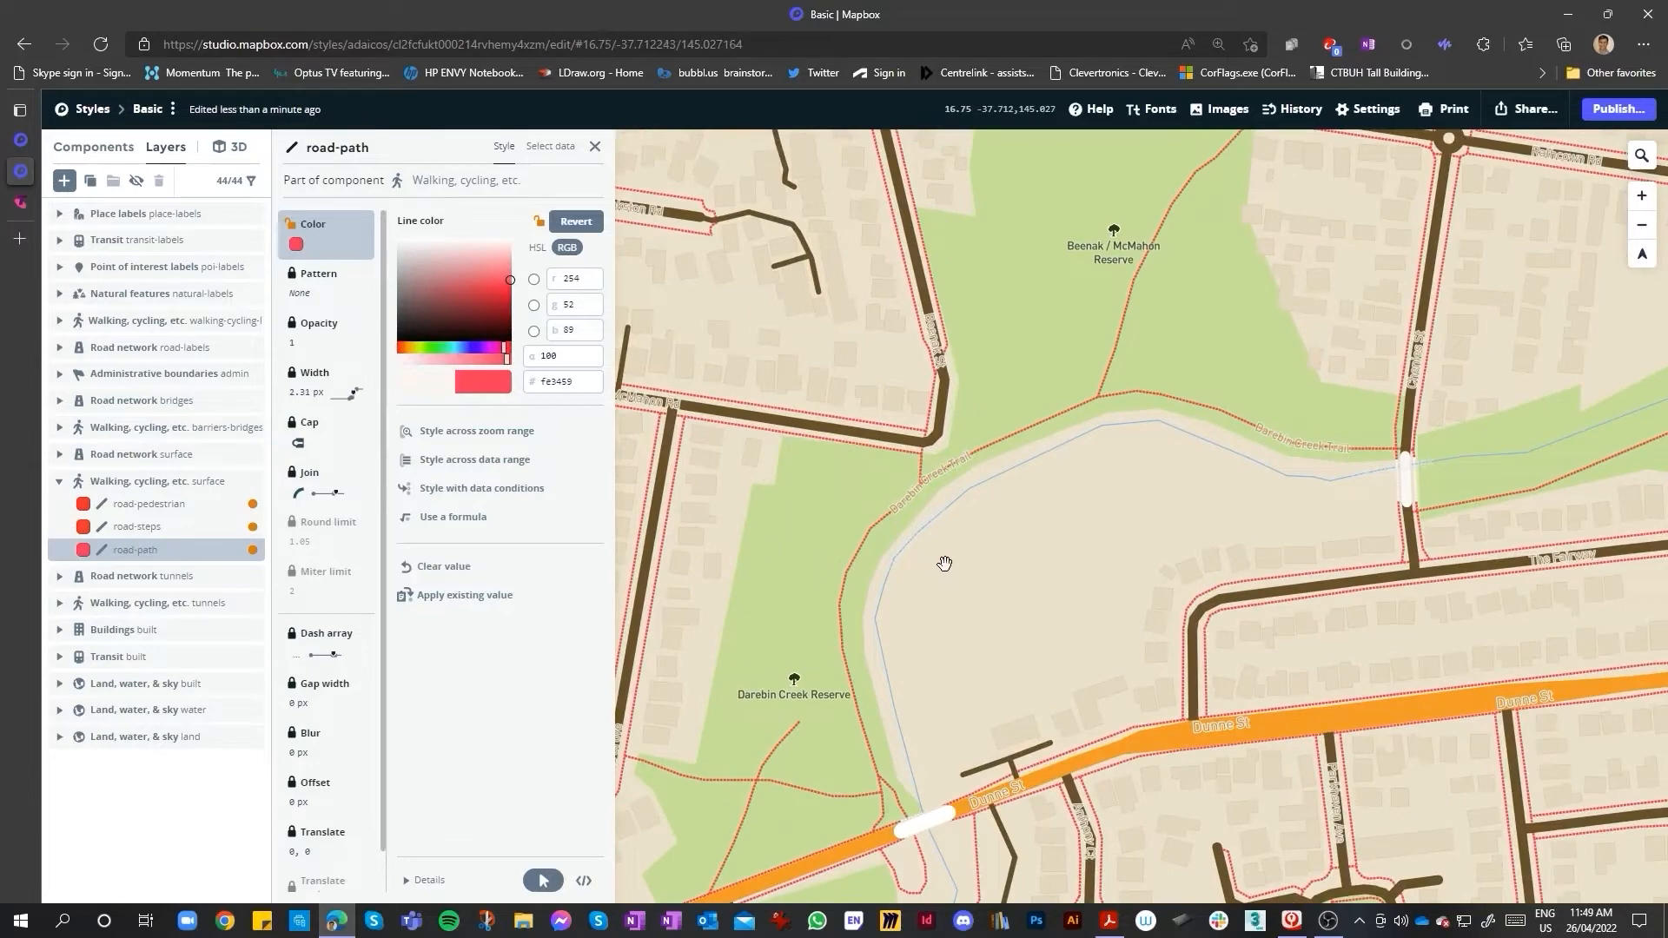
scroll(944, 564, "down", 4)
scroll(968, 574, "up", 5)
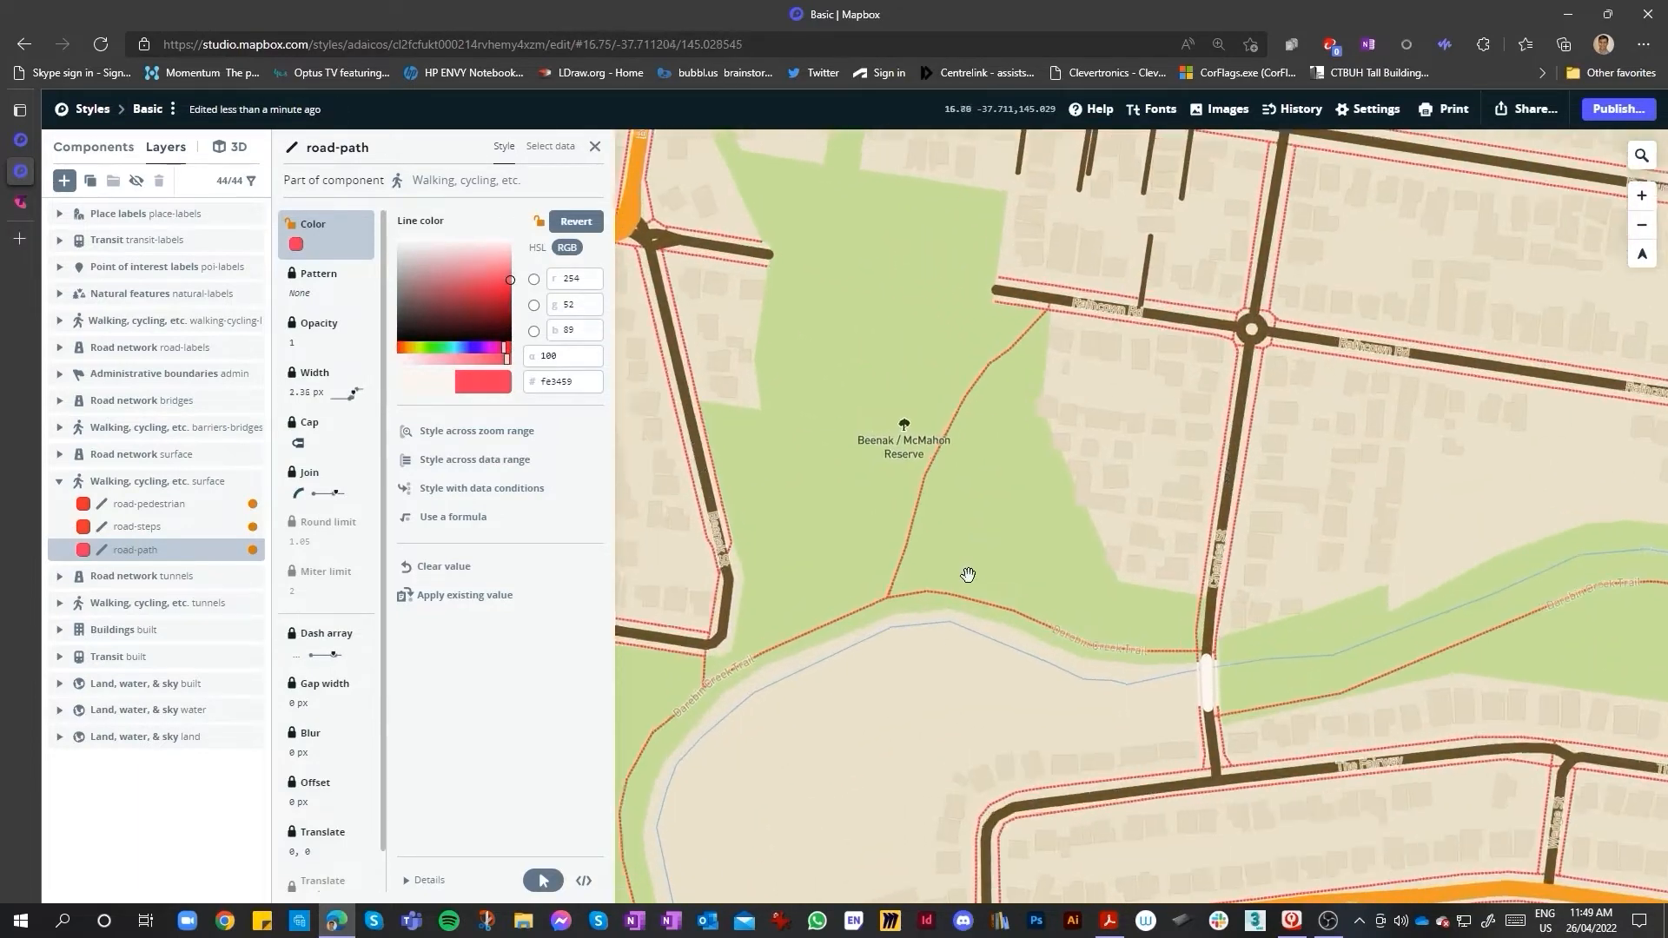
scroll(905, 592, "up", 4)
scroll(1173, 707, "down", 6)
scroll(906, 710, "up", 3)
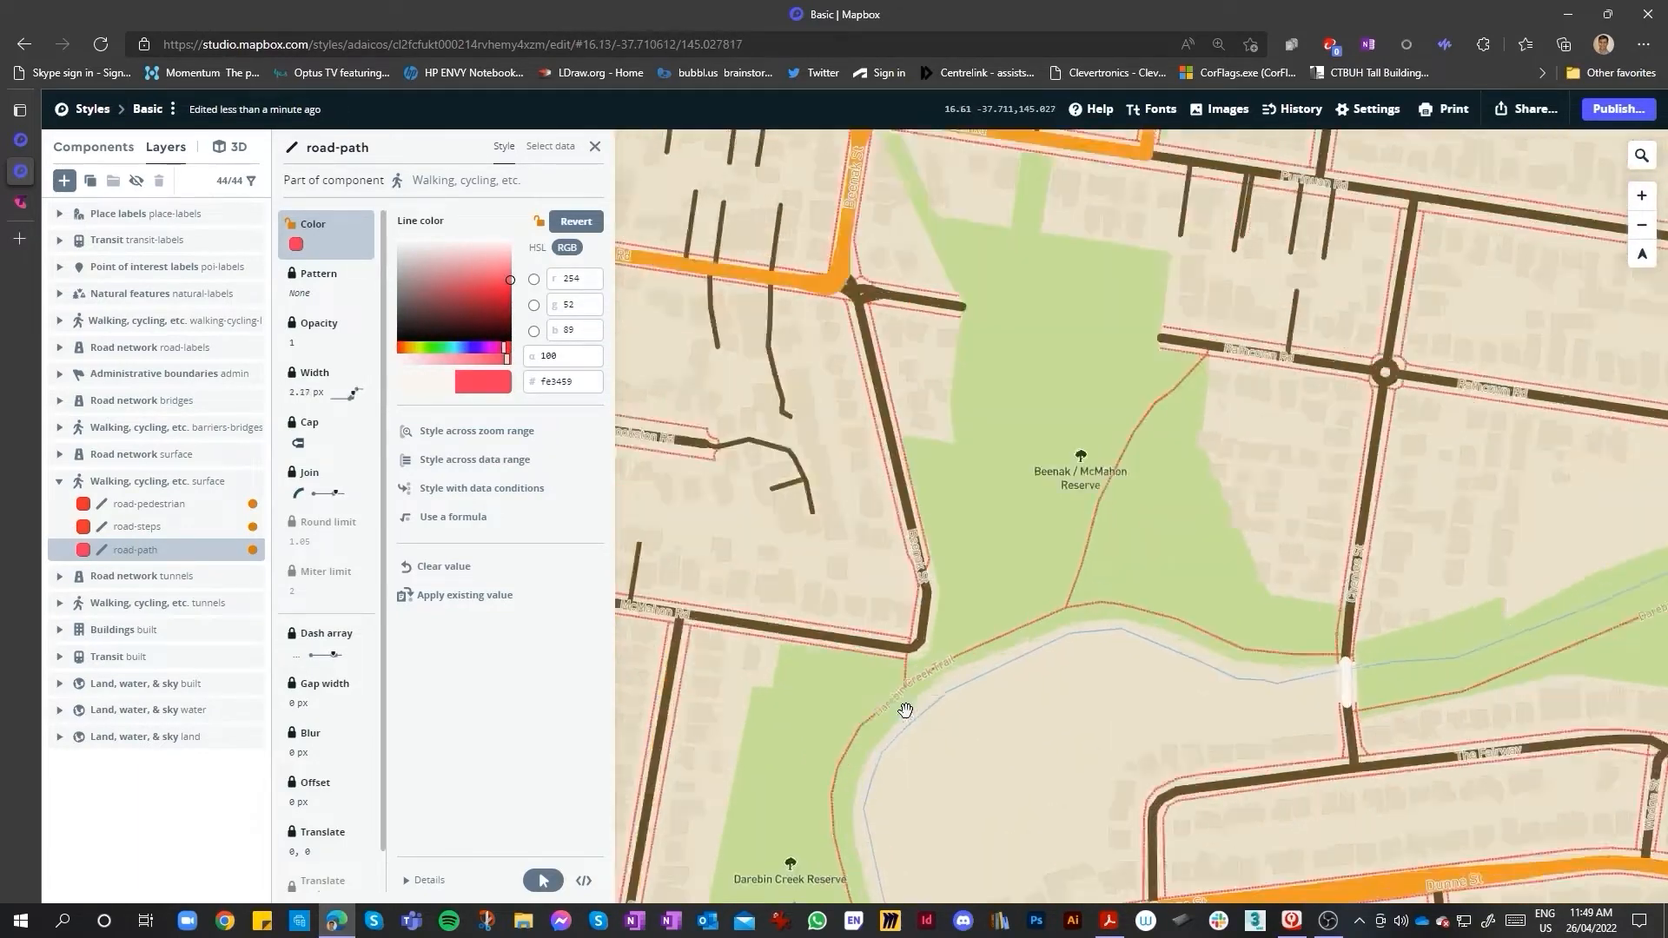
scroll(906, 708, "up", 2)
scroll(971, 698, "up", 2)
scroll(966, 700, "down", 5)
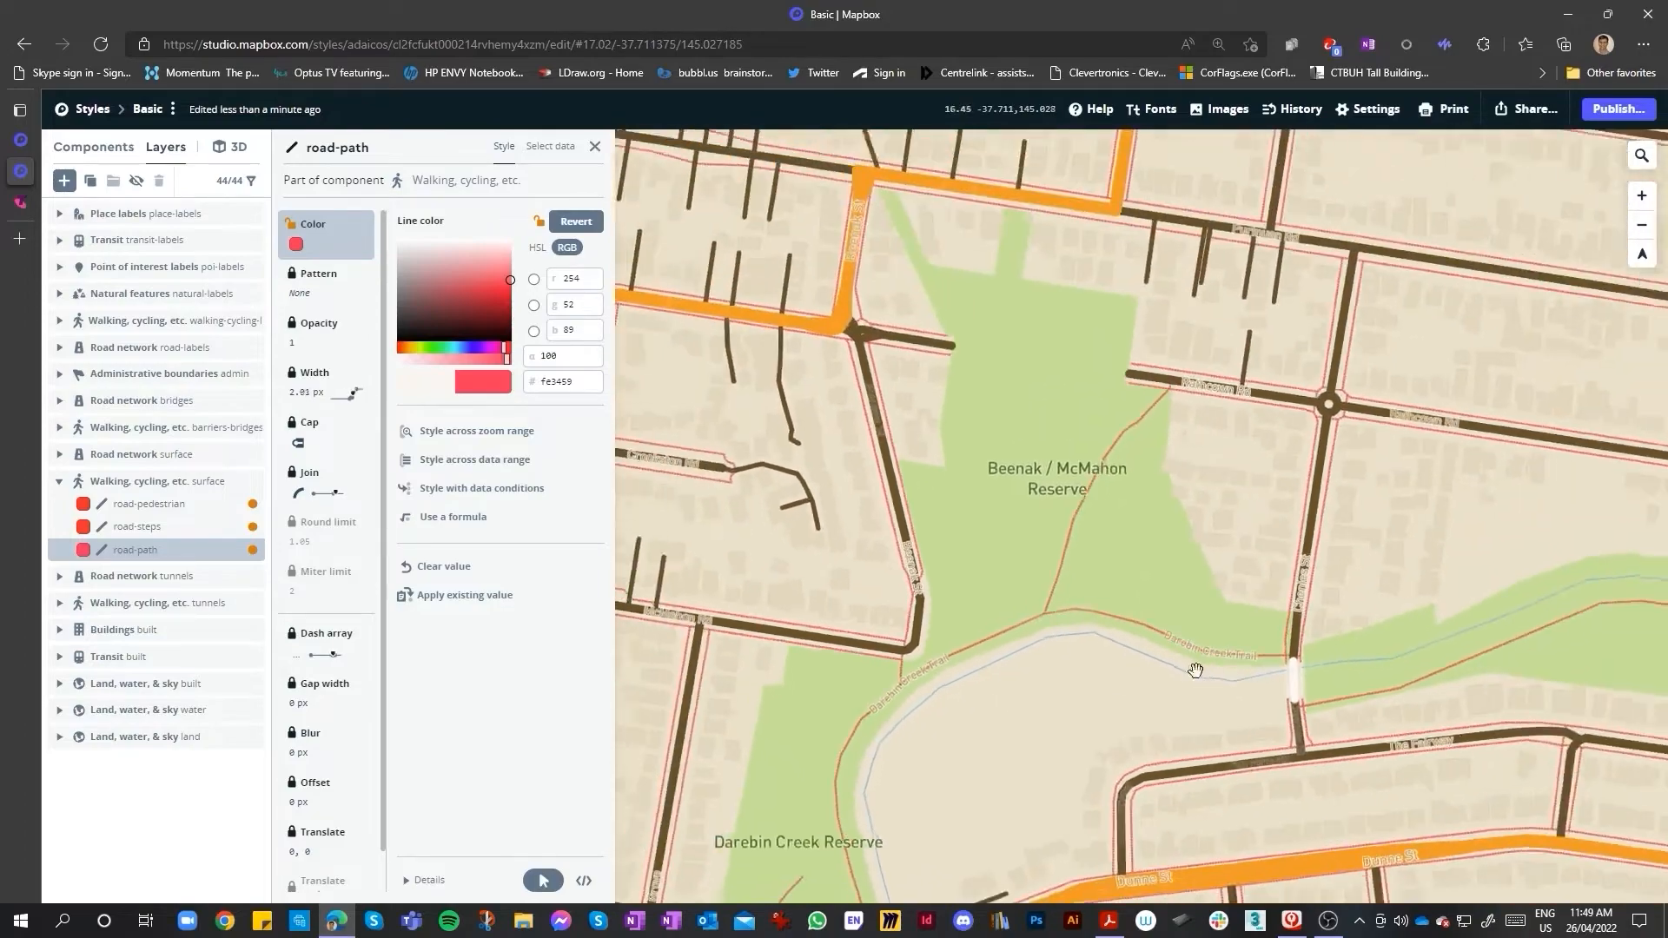
scroll(1195, 669, "down", 5)
scroll(873, 584, "up", 3)
scroll(873, 584, "down", 3)
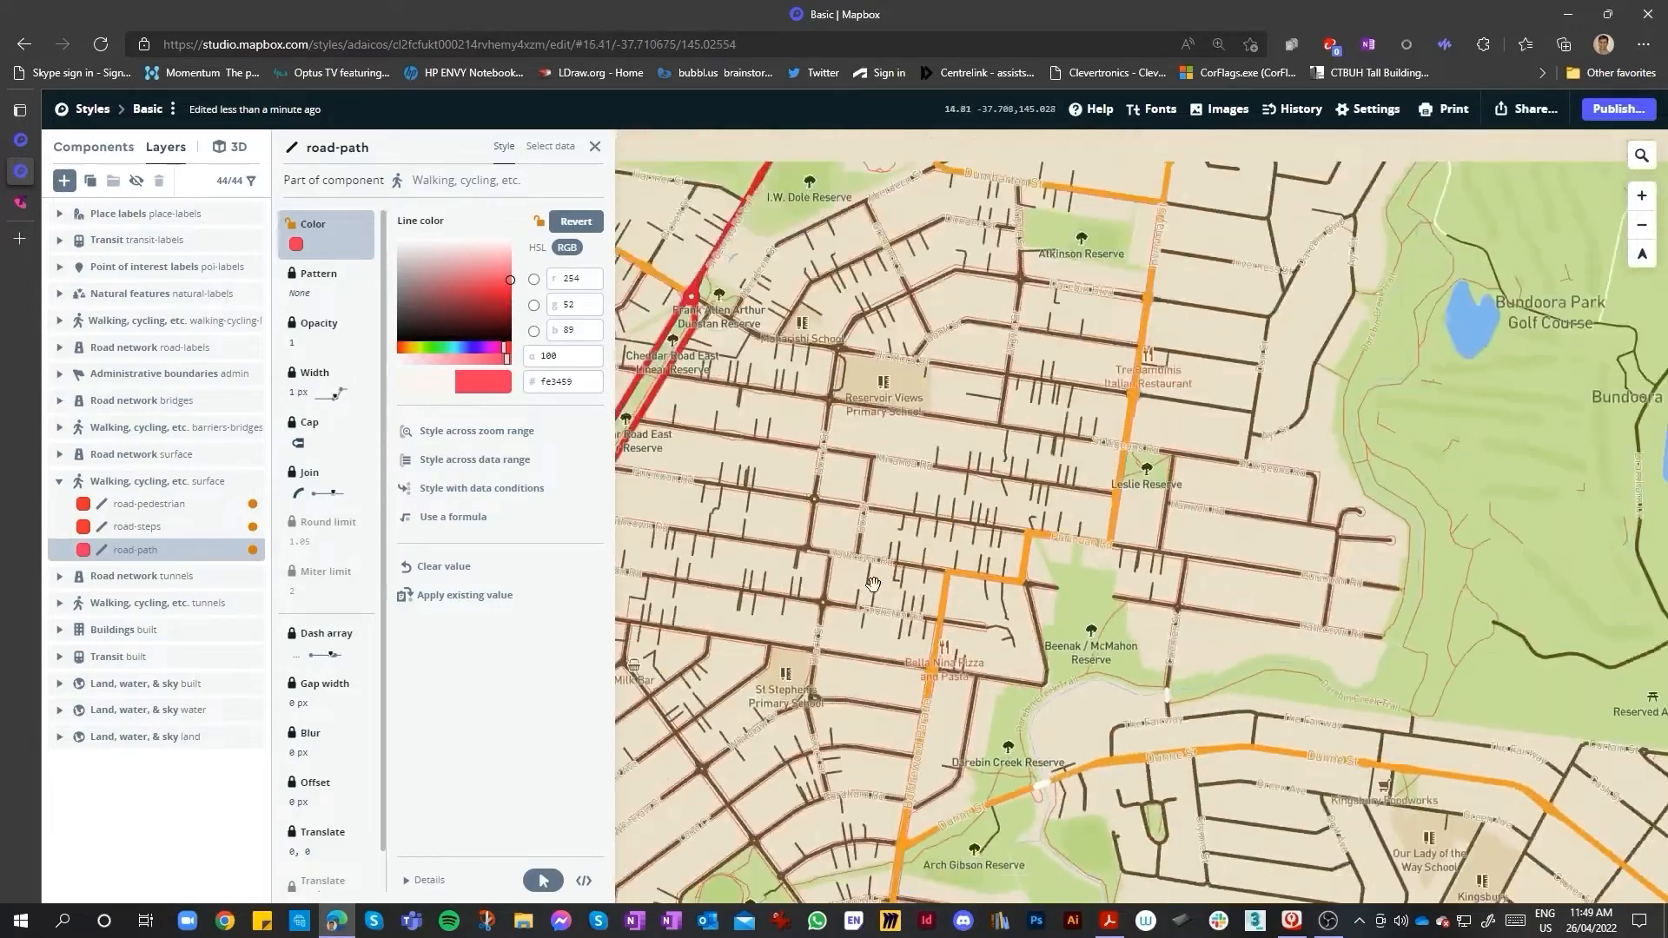
- Examine the road and path colors around Bundoora Park, Kingsbury and Reservoir from house level to suburb-wide zoom, and close the road-path layer settings
scroll(873, 584, "down", 3)
scroll(1090, 695, "up", 7)
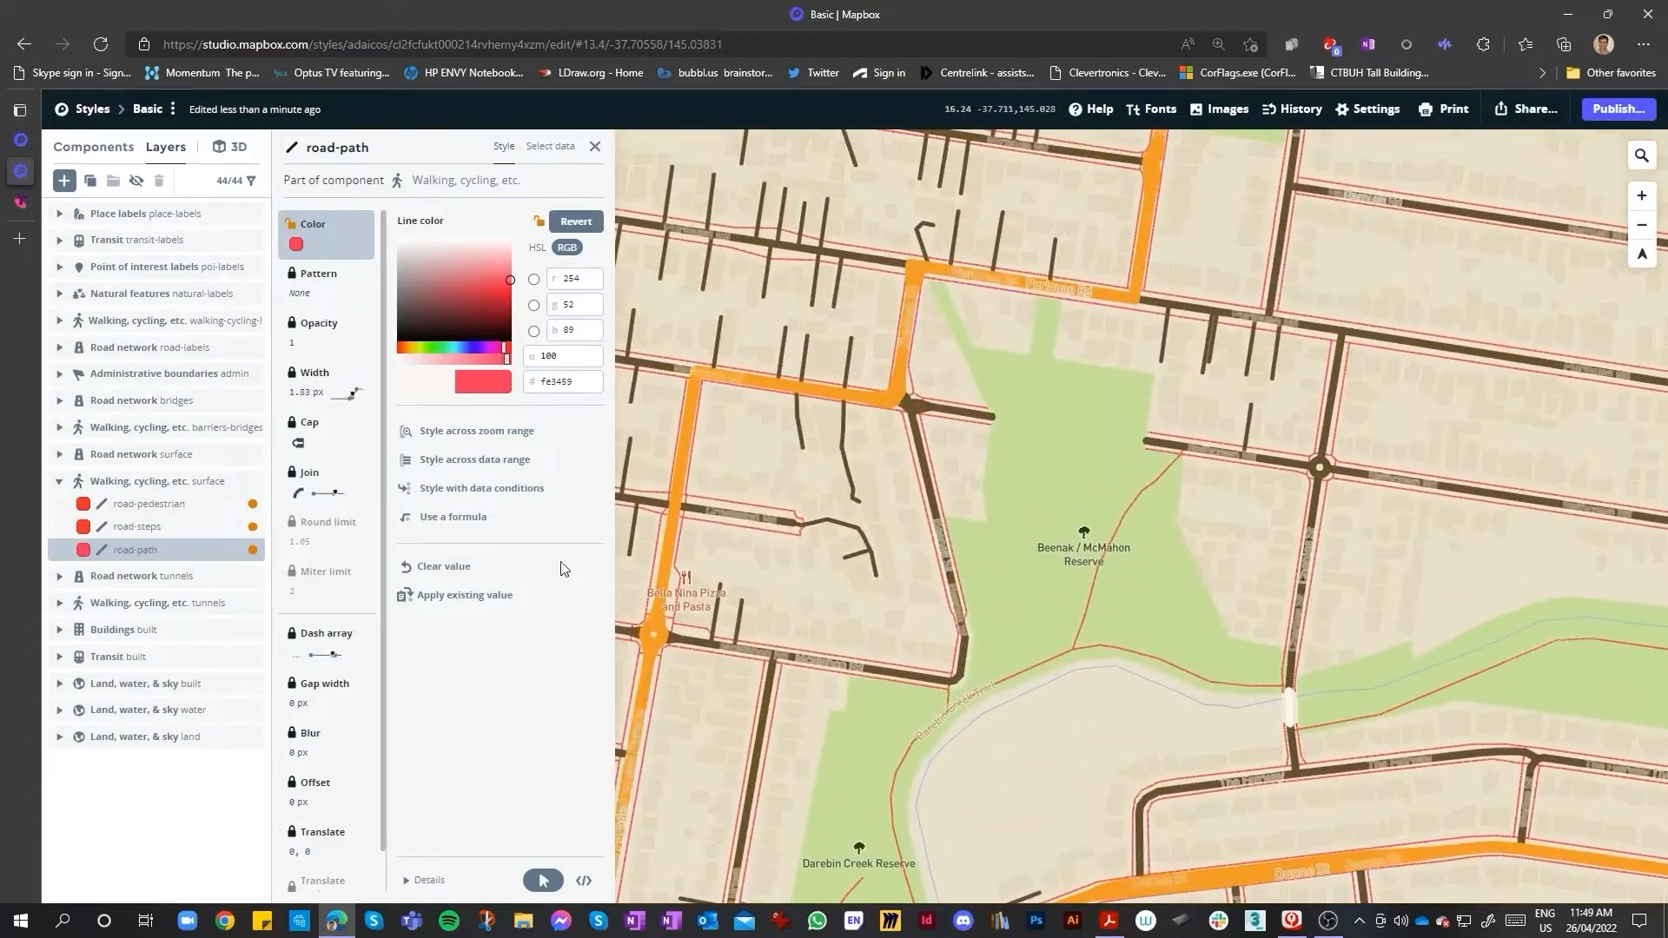
scroll(811, 487, "up", 10)
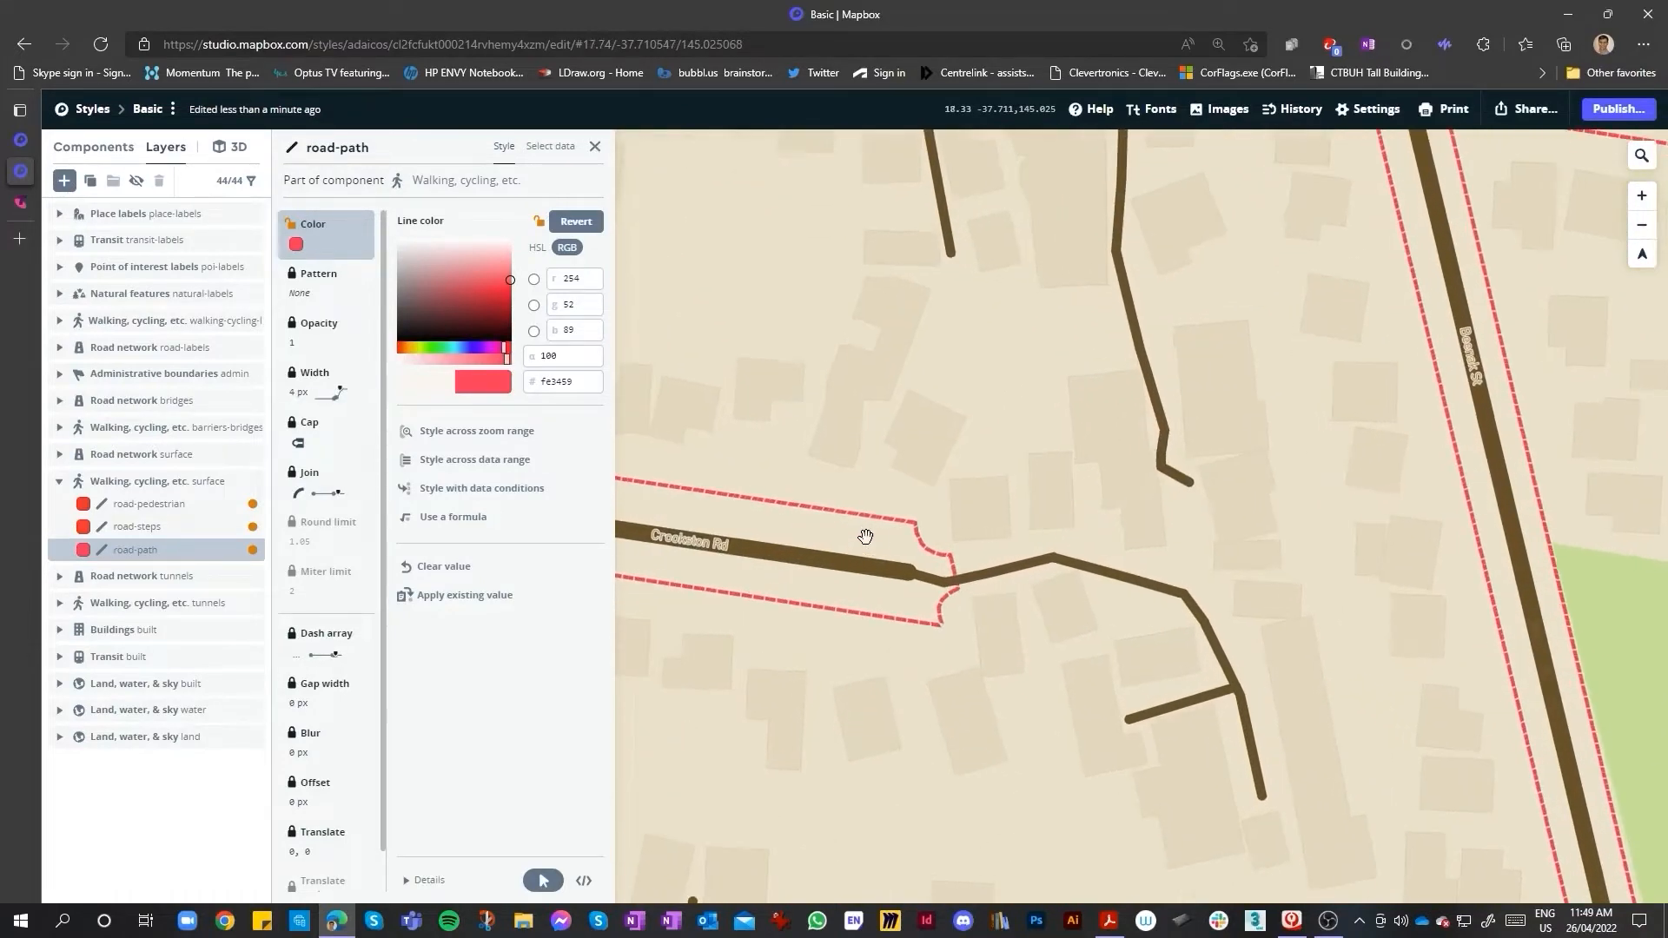
scroll(811, 519, "up", 2)
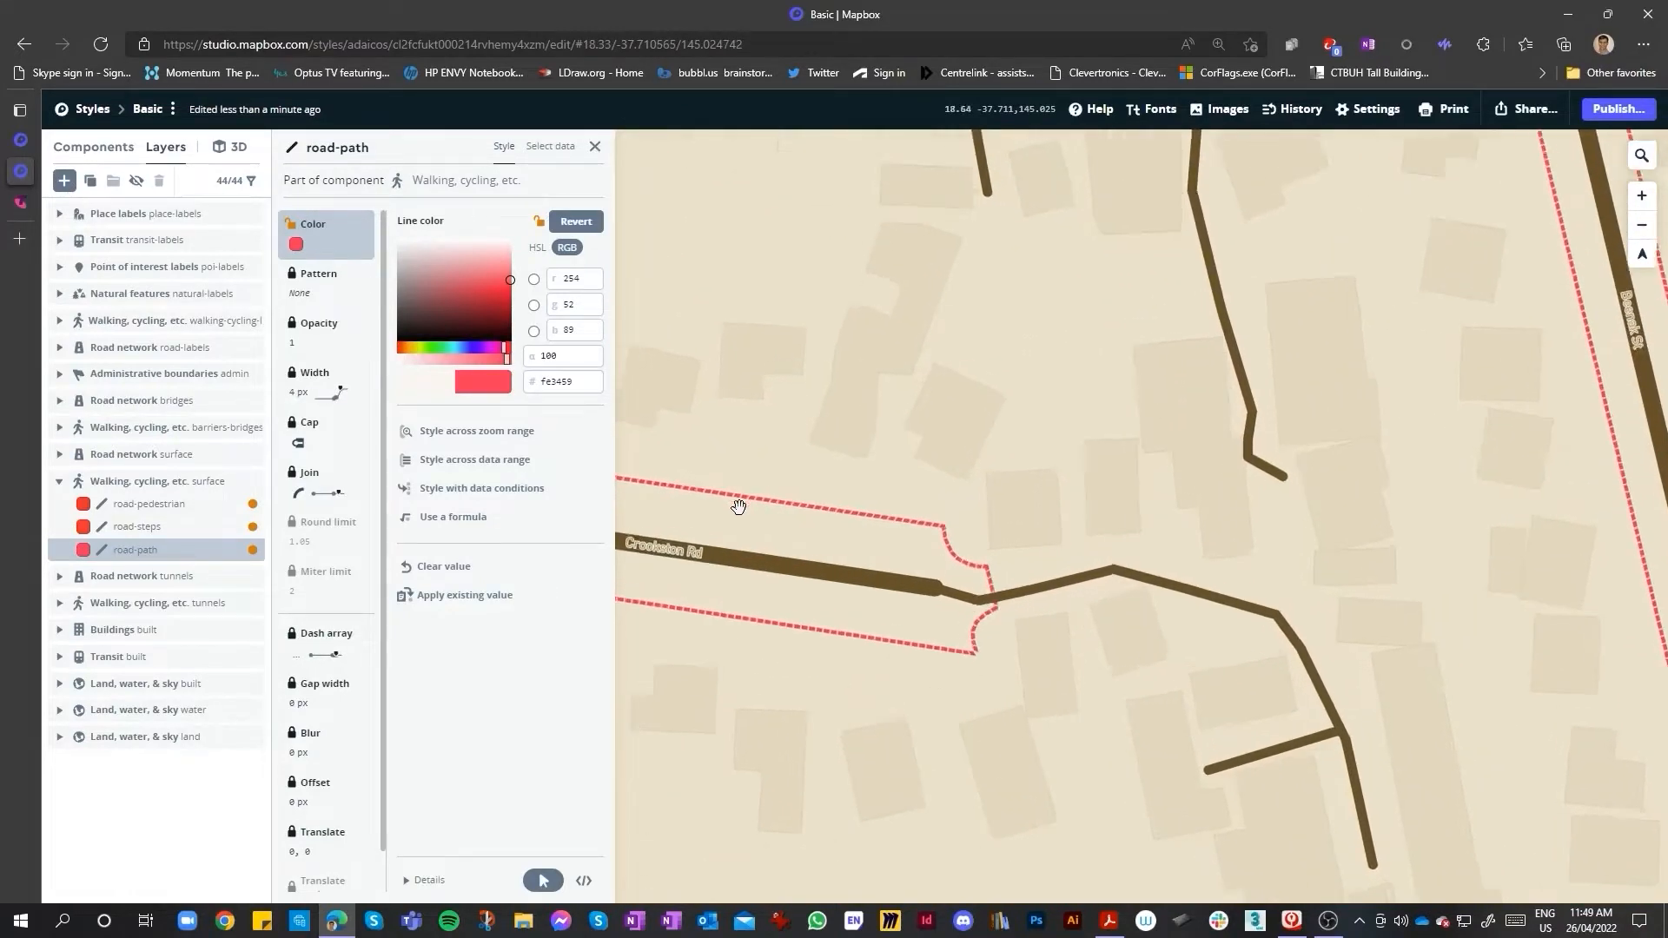
scroll(705, 489, "down", 13)
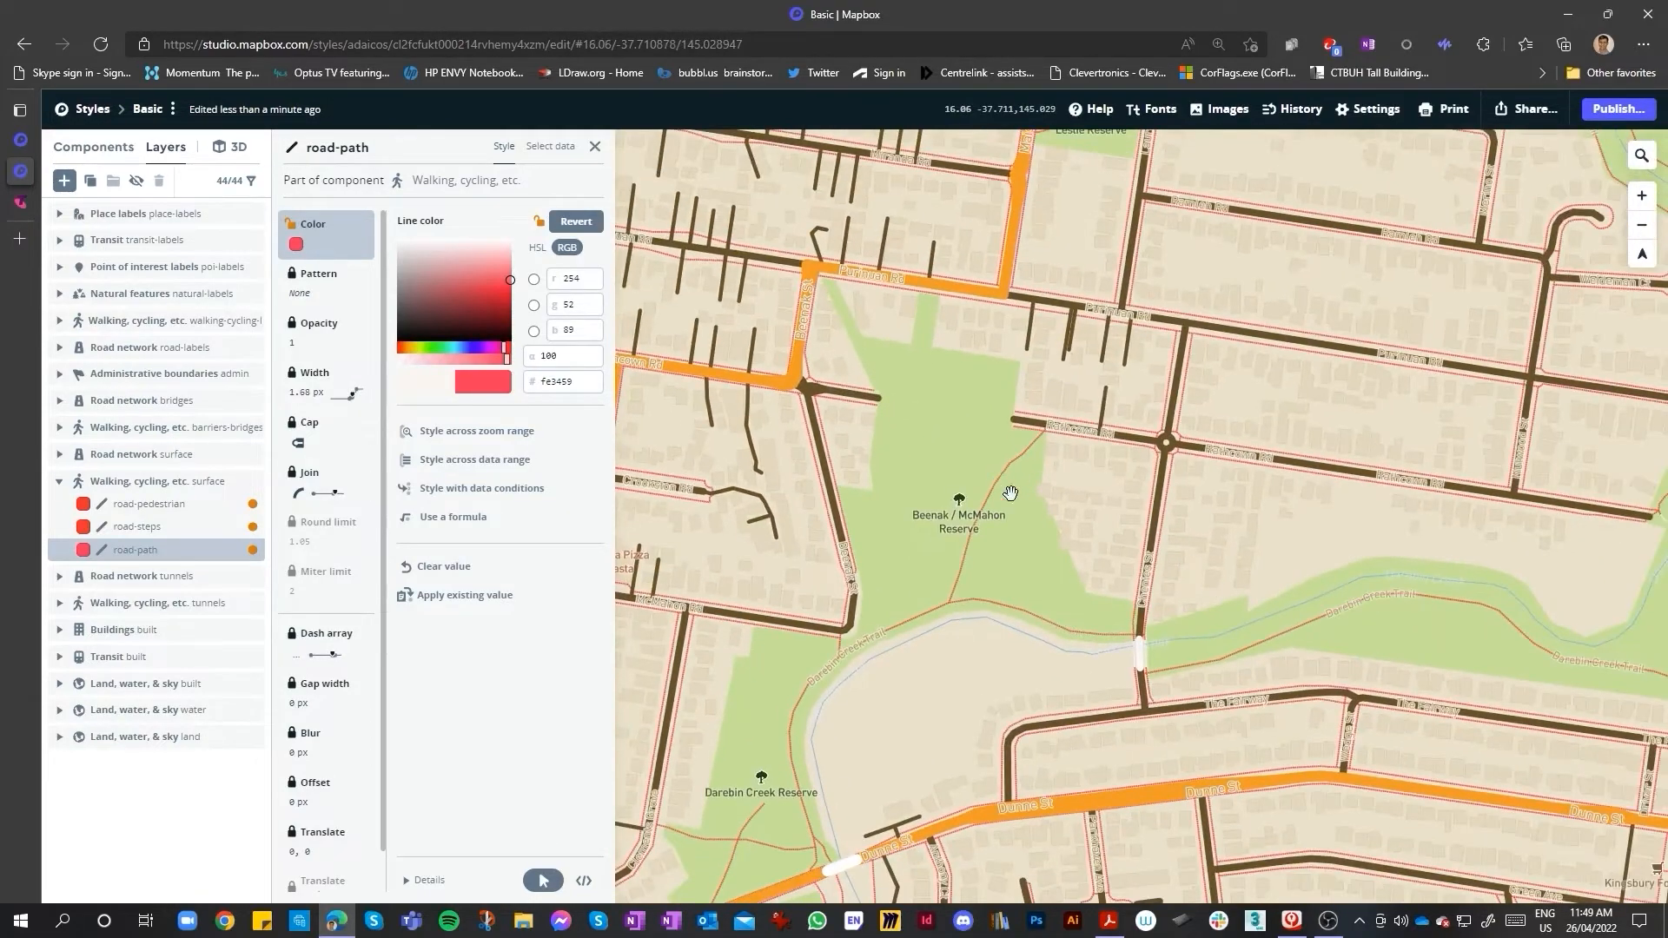
scroll(1027, 544, "up", 3)
scroll(860, 664, "down", 5)
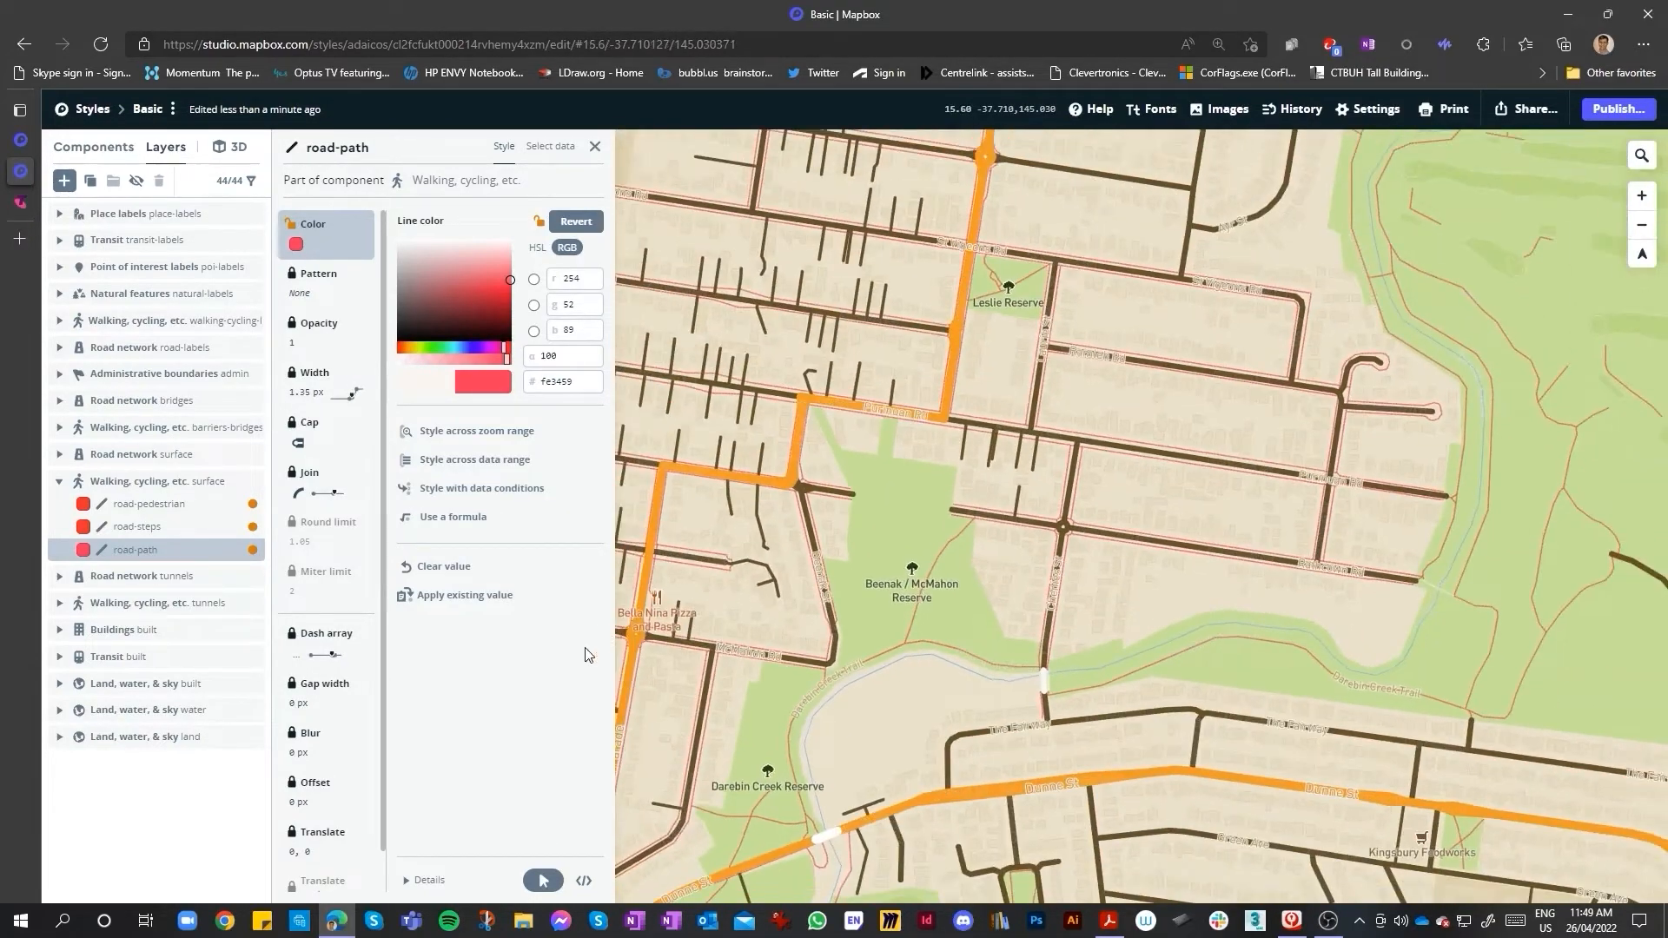
scroll(920, 662, "down", 8)
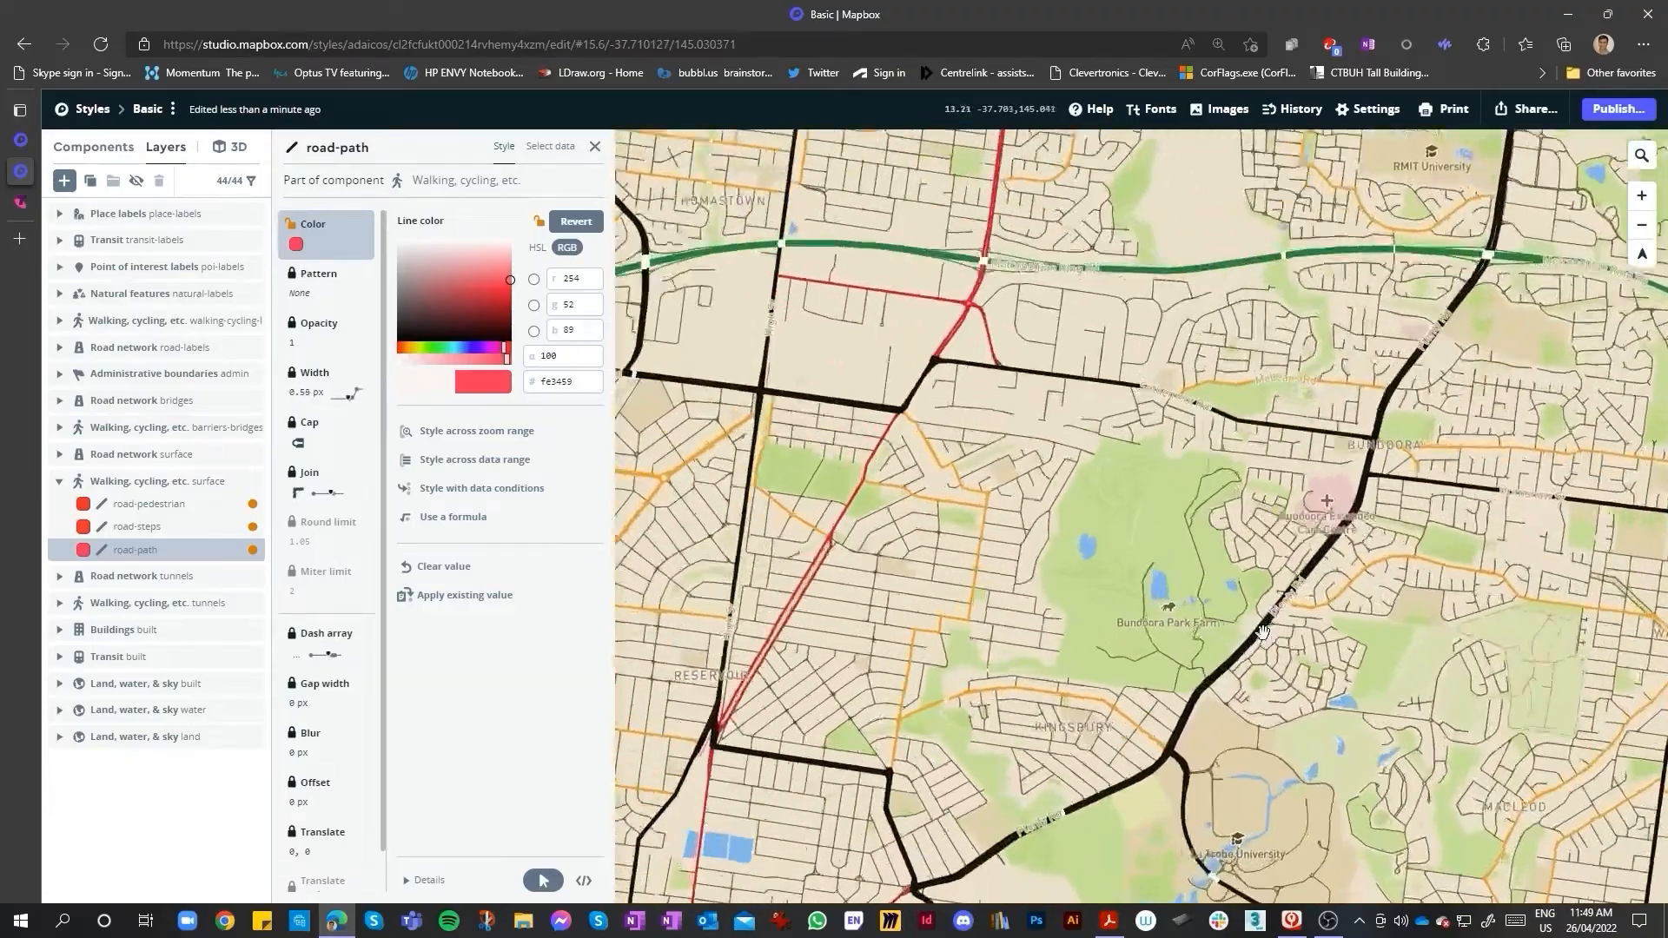
scroll(919, 662, "up", 3)
scroll(1016, 720, "down", 4)
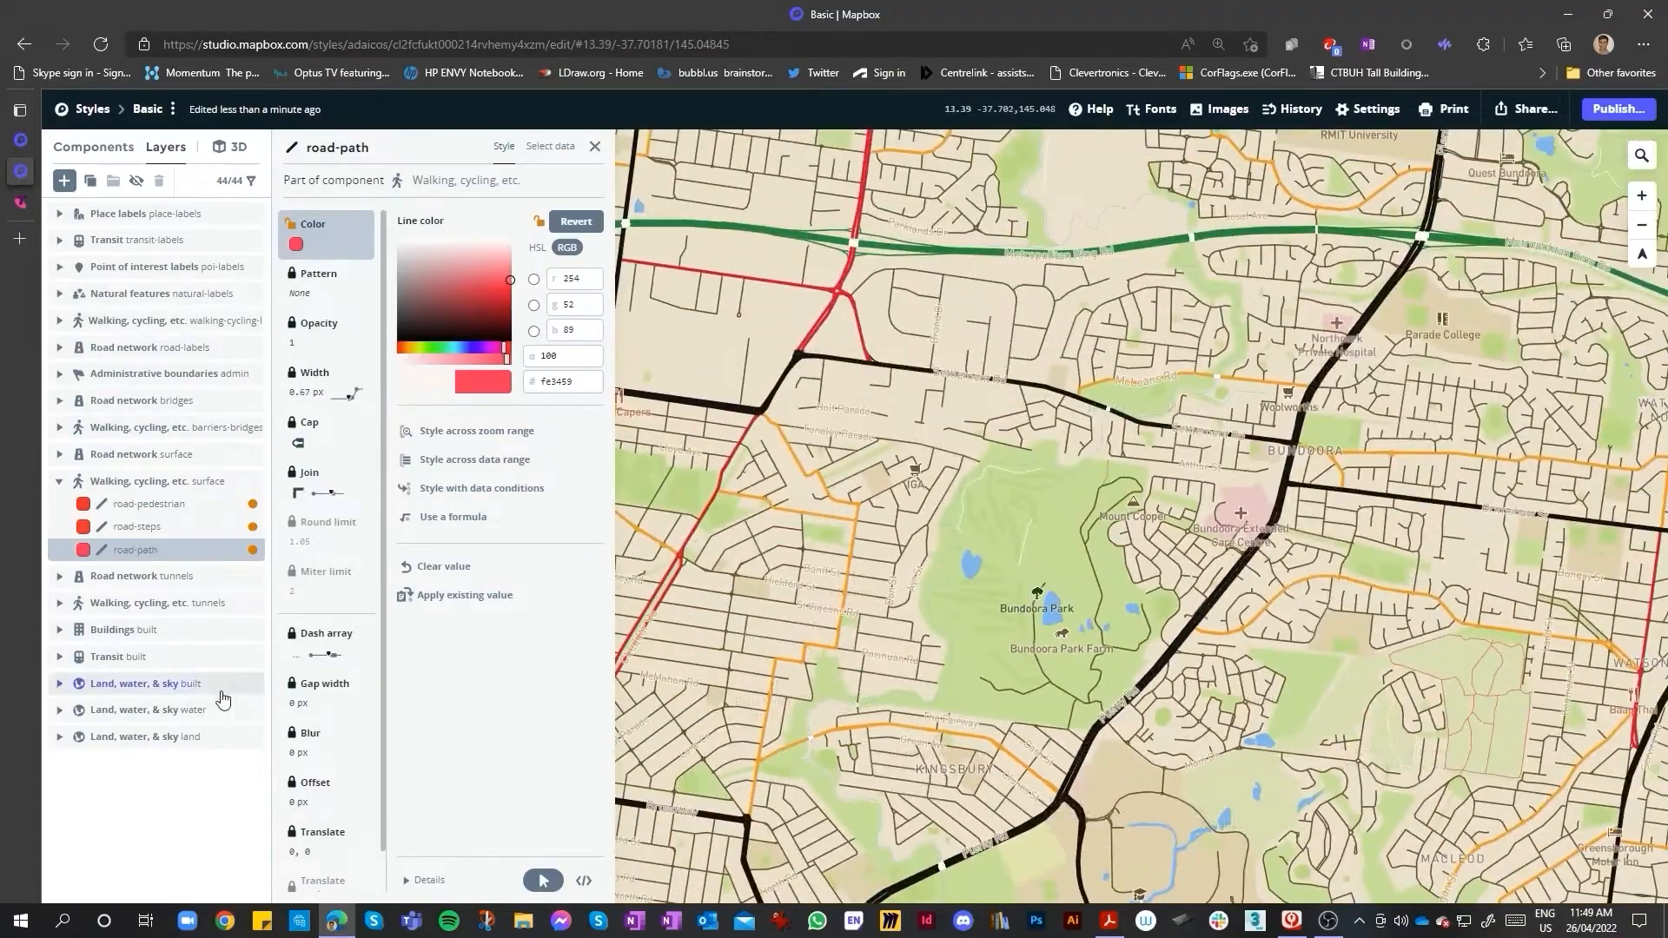
scroll(1100, 636, "down", 7)
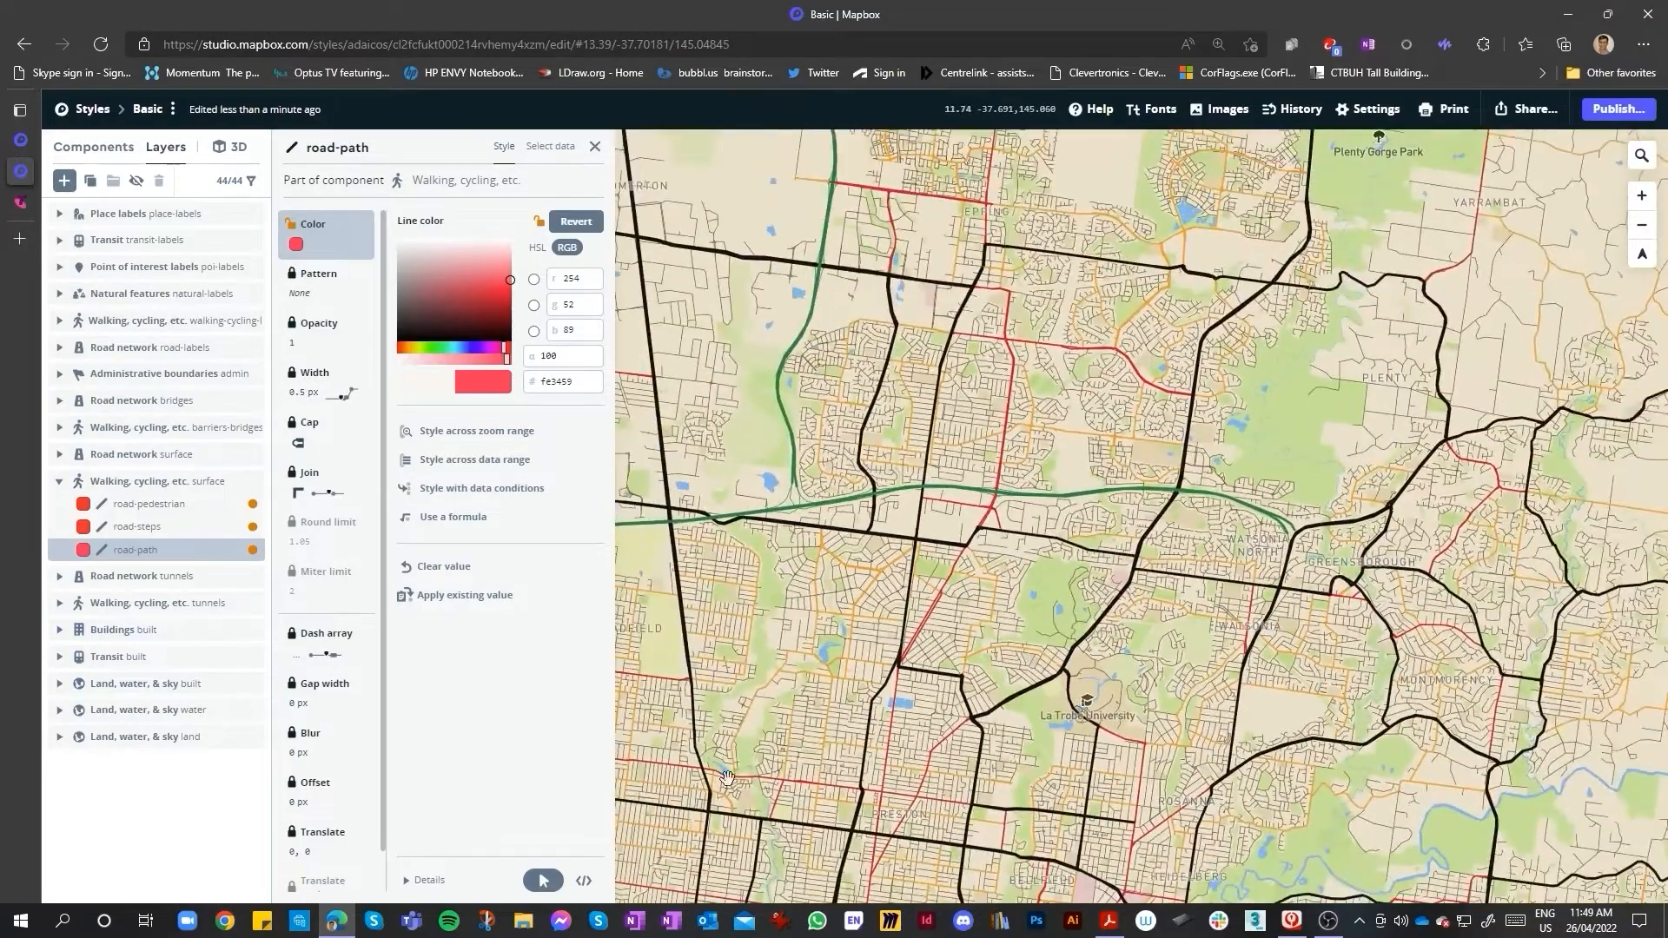
scroll(796, 720, "up", 4)
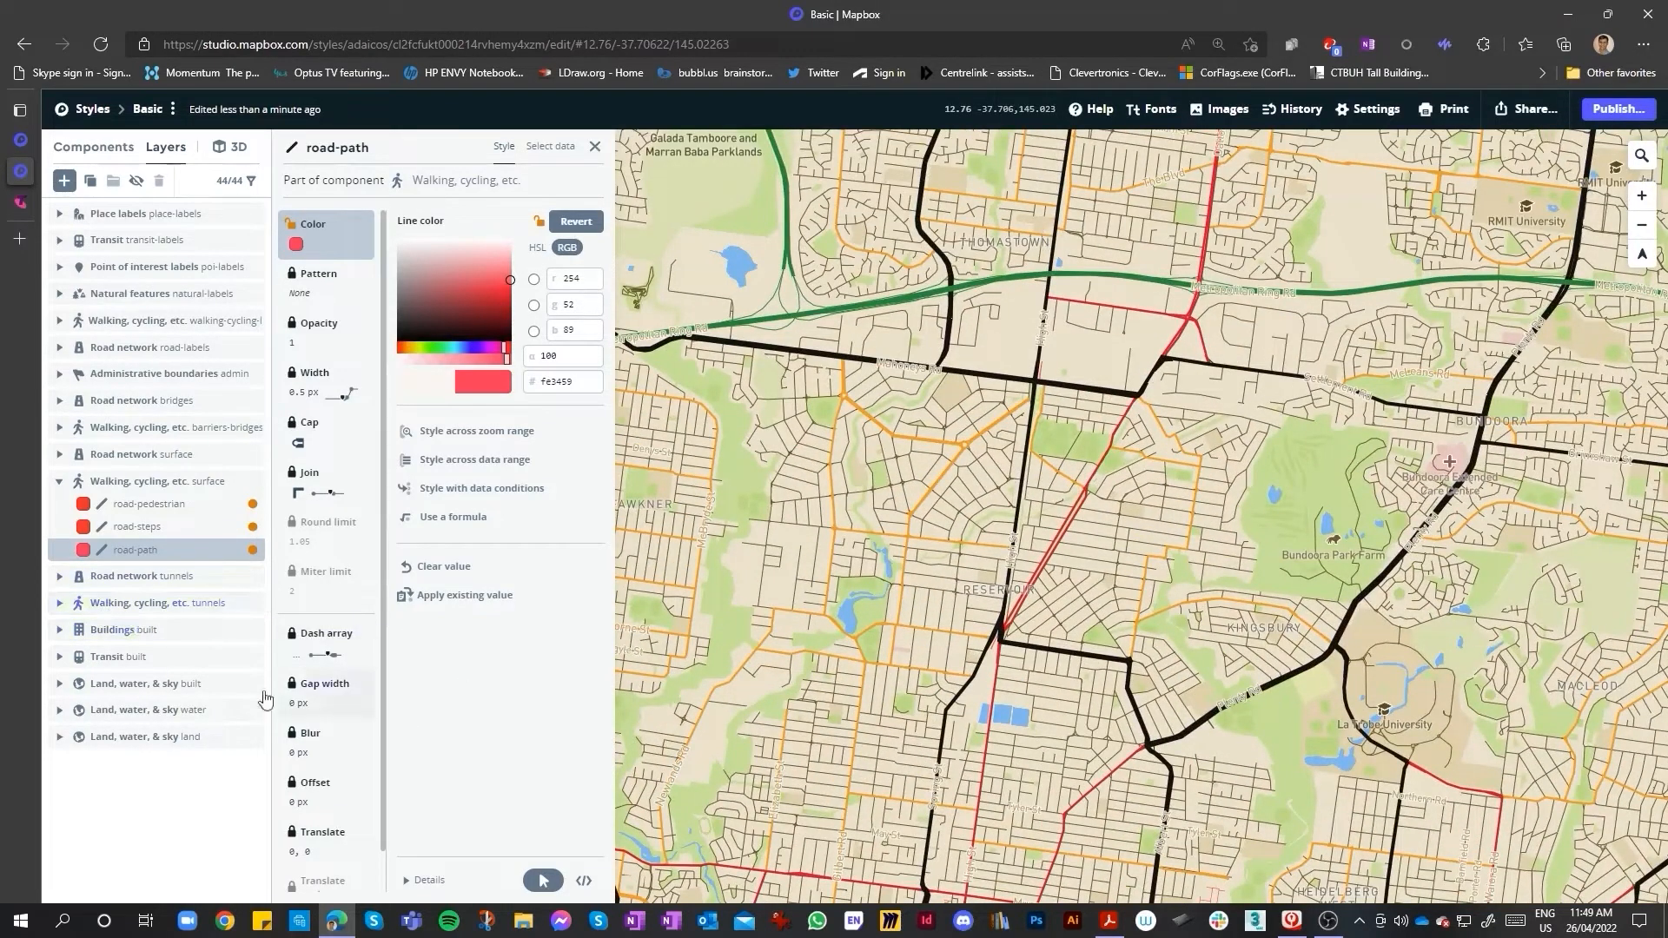
scroll(1216, 652, "up", 5)
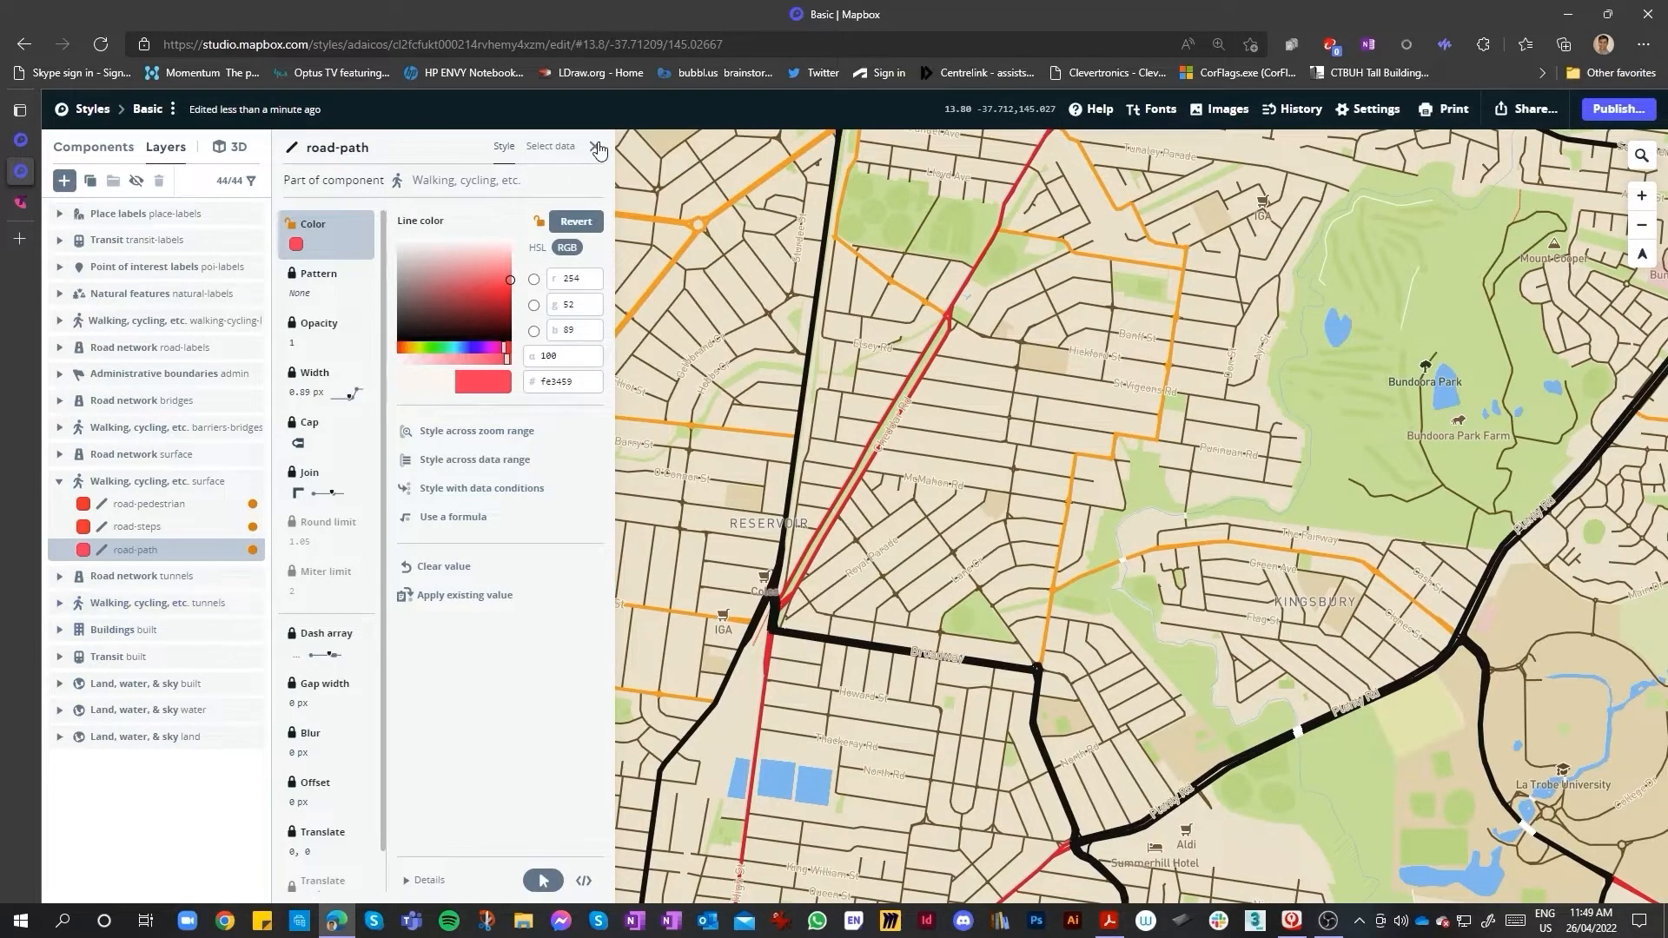
left_click(596, 147)
scroll(1029, 337, "up", 5)
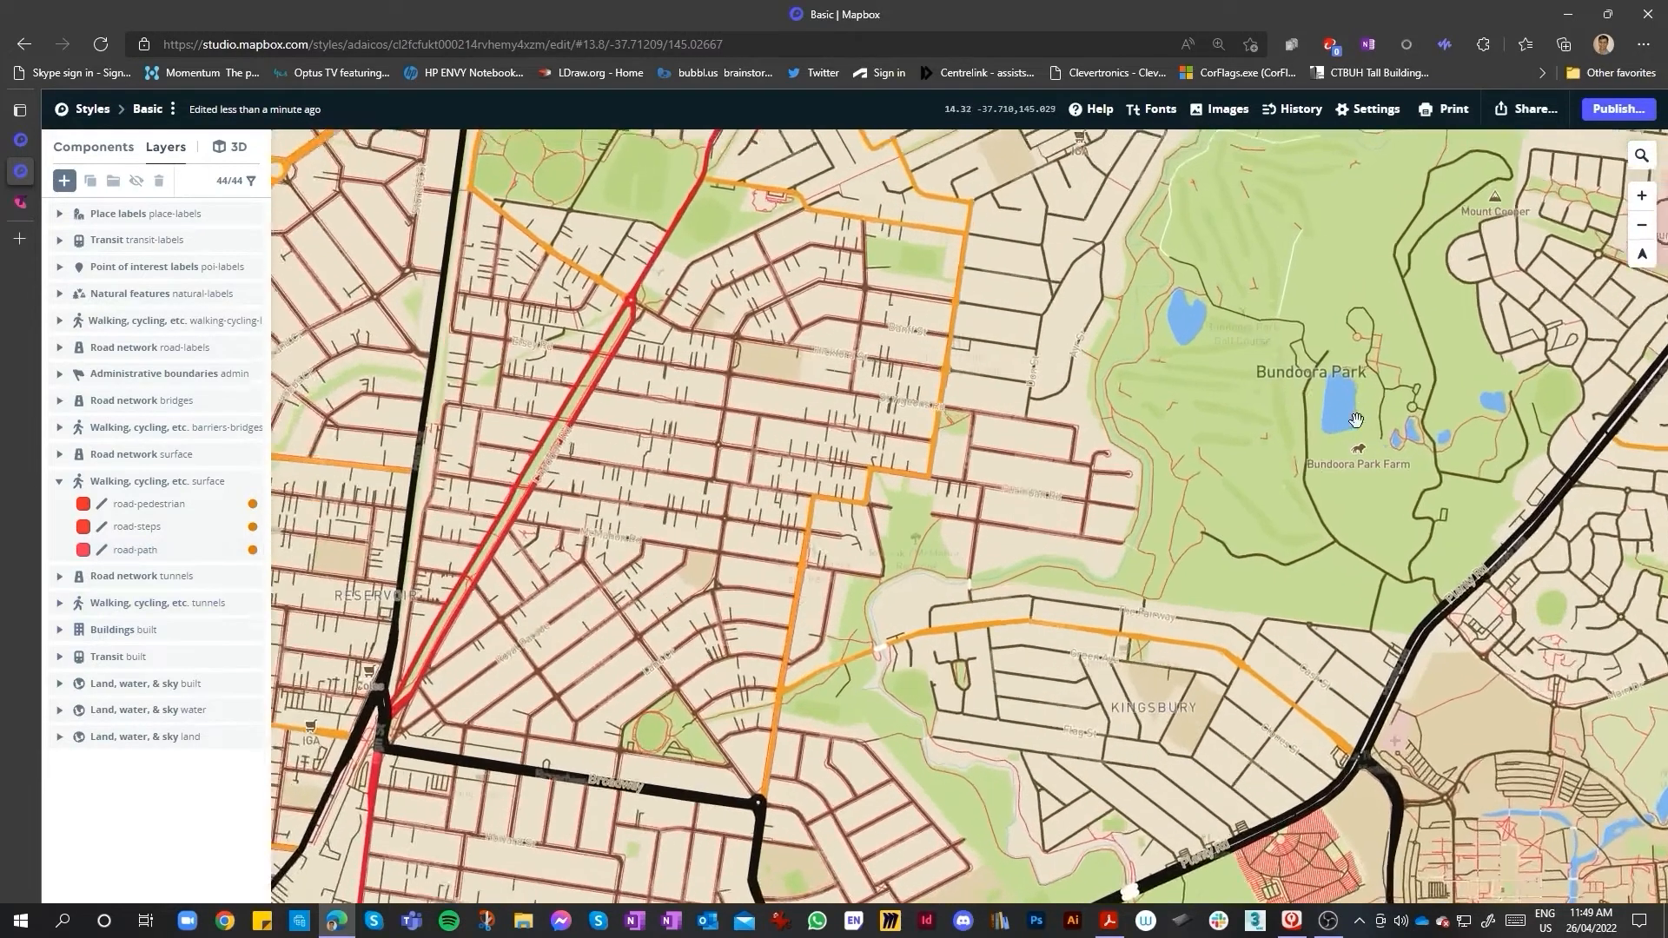
- Open the style-wide component colors and change Greenspace to the cooler green b3e8b0
left_click(106, 152)
left_click(62, 648)
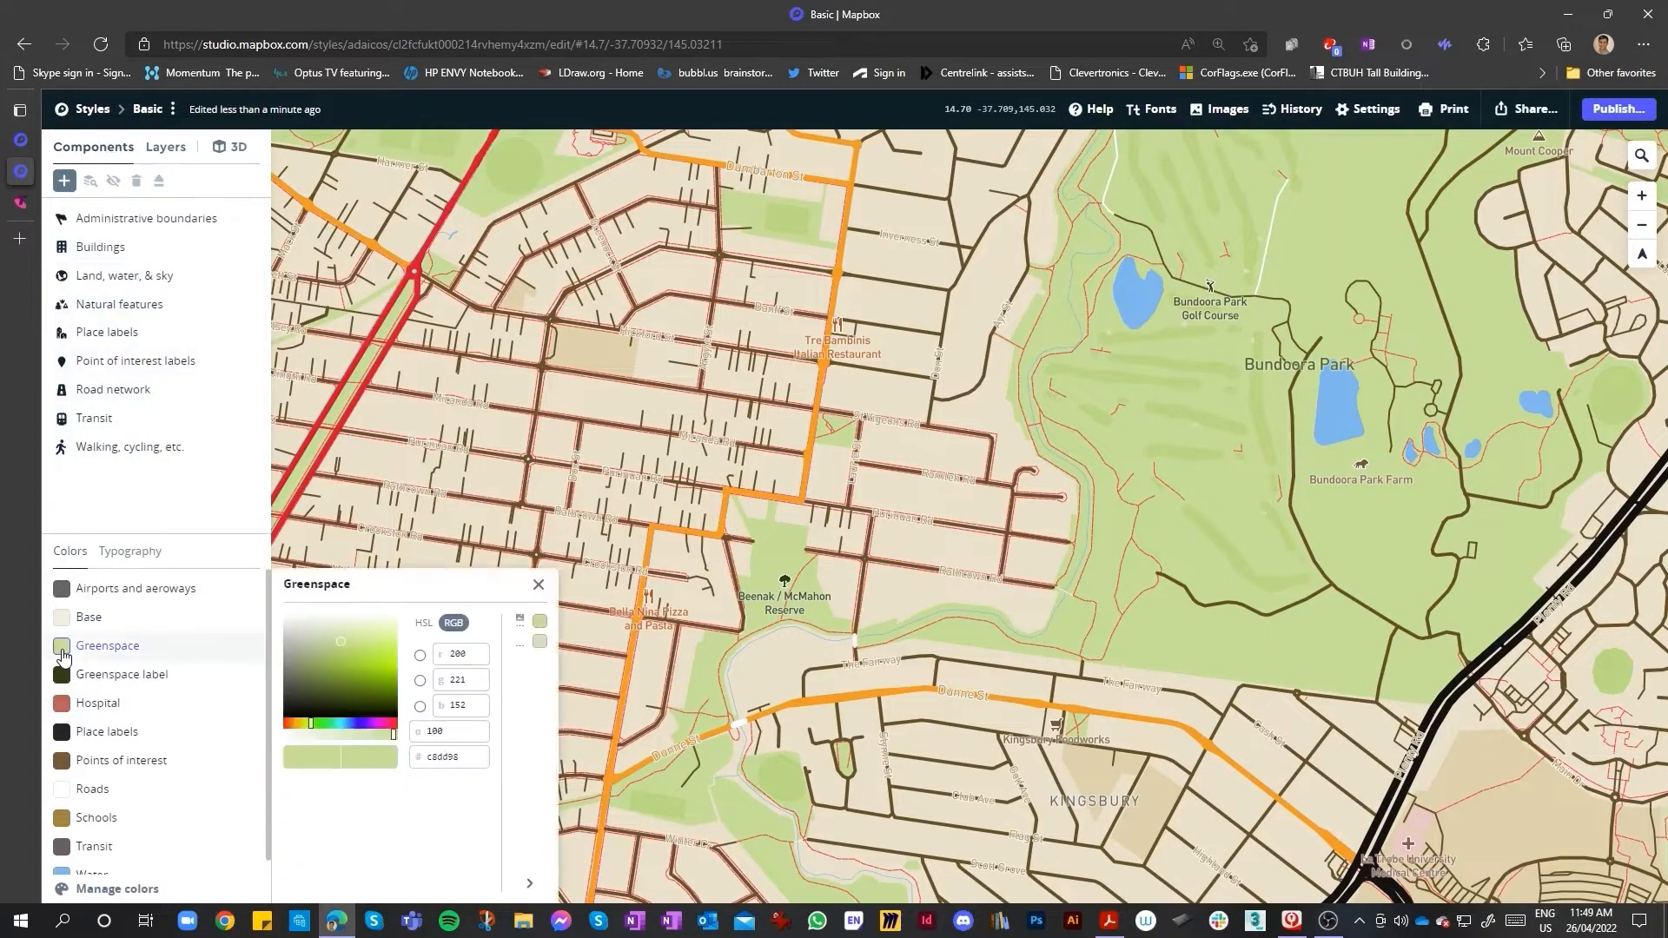
mouse_move(379, 656)
left_mouse_down()
mouse_move(360, 660)
mouse_move(396, 638)
mouse_move(368, 649)
mouse_move(356, 694)
mouse_move(366, 669)
mouse_move(310, 658)
mouse_move(352, 660)
mouse_move(368, 628)
mouse_move(345, 635)
left_mouse_up()
left_click(321, 724)
scroll(785, 553, "down", 5)
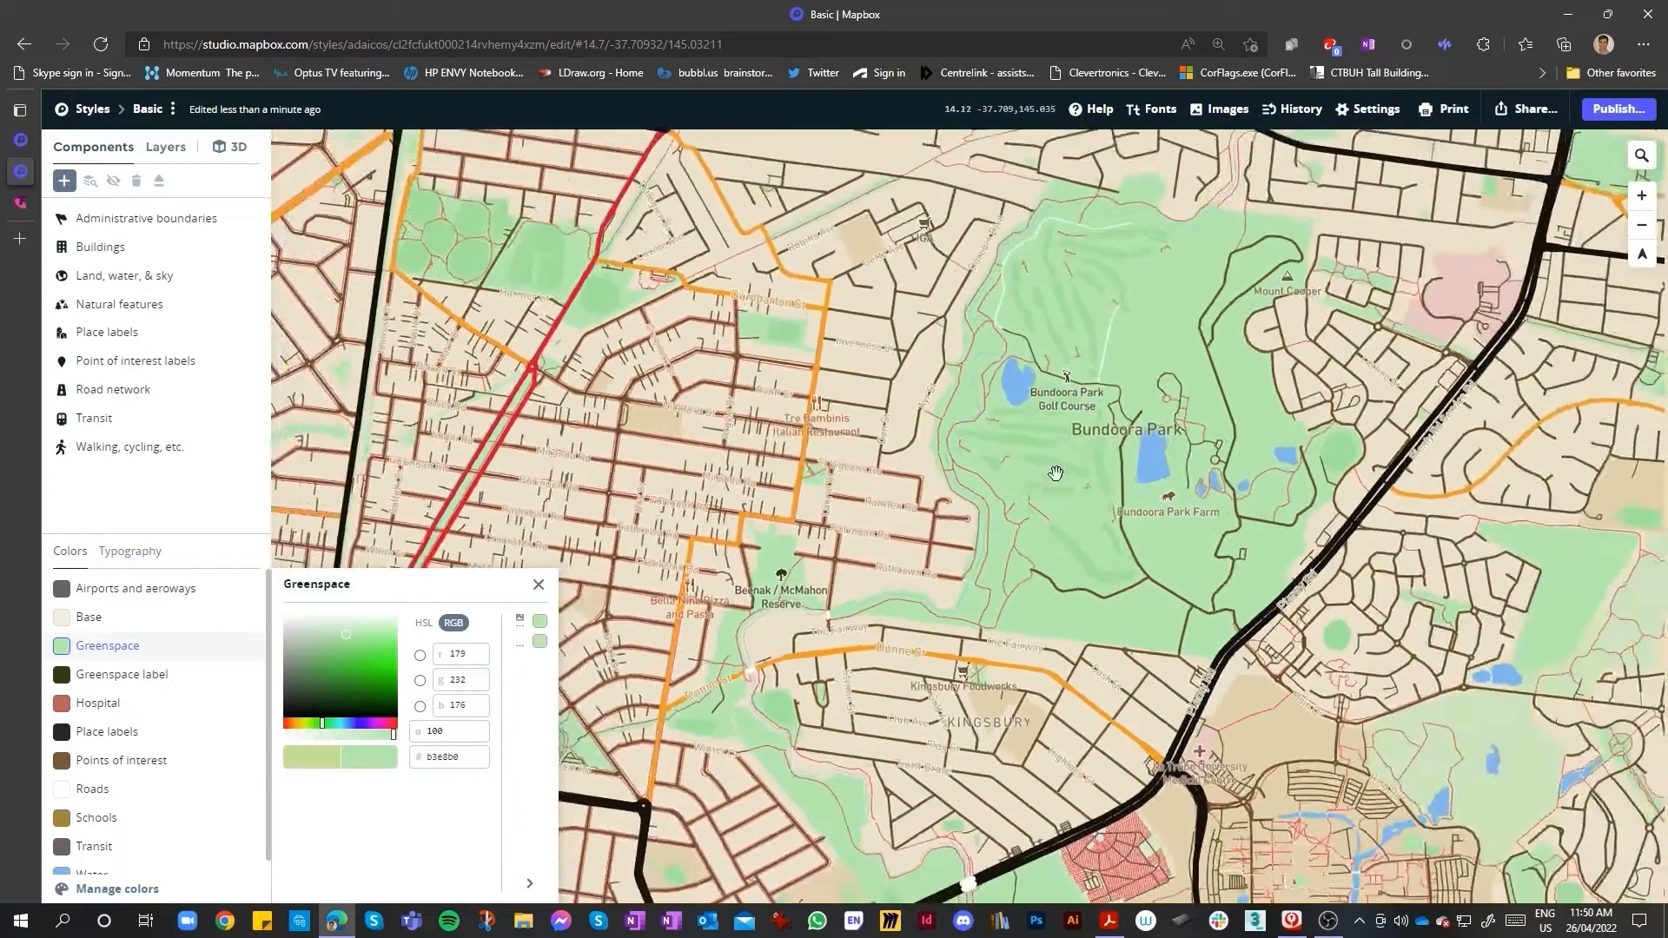
- Shift the Greenspace color to a yellower hue and try brighter and paler tints such as dbfbbc
left_click(385, 624)
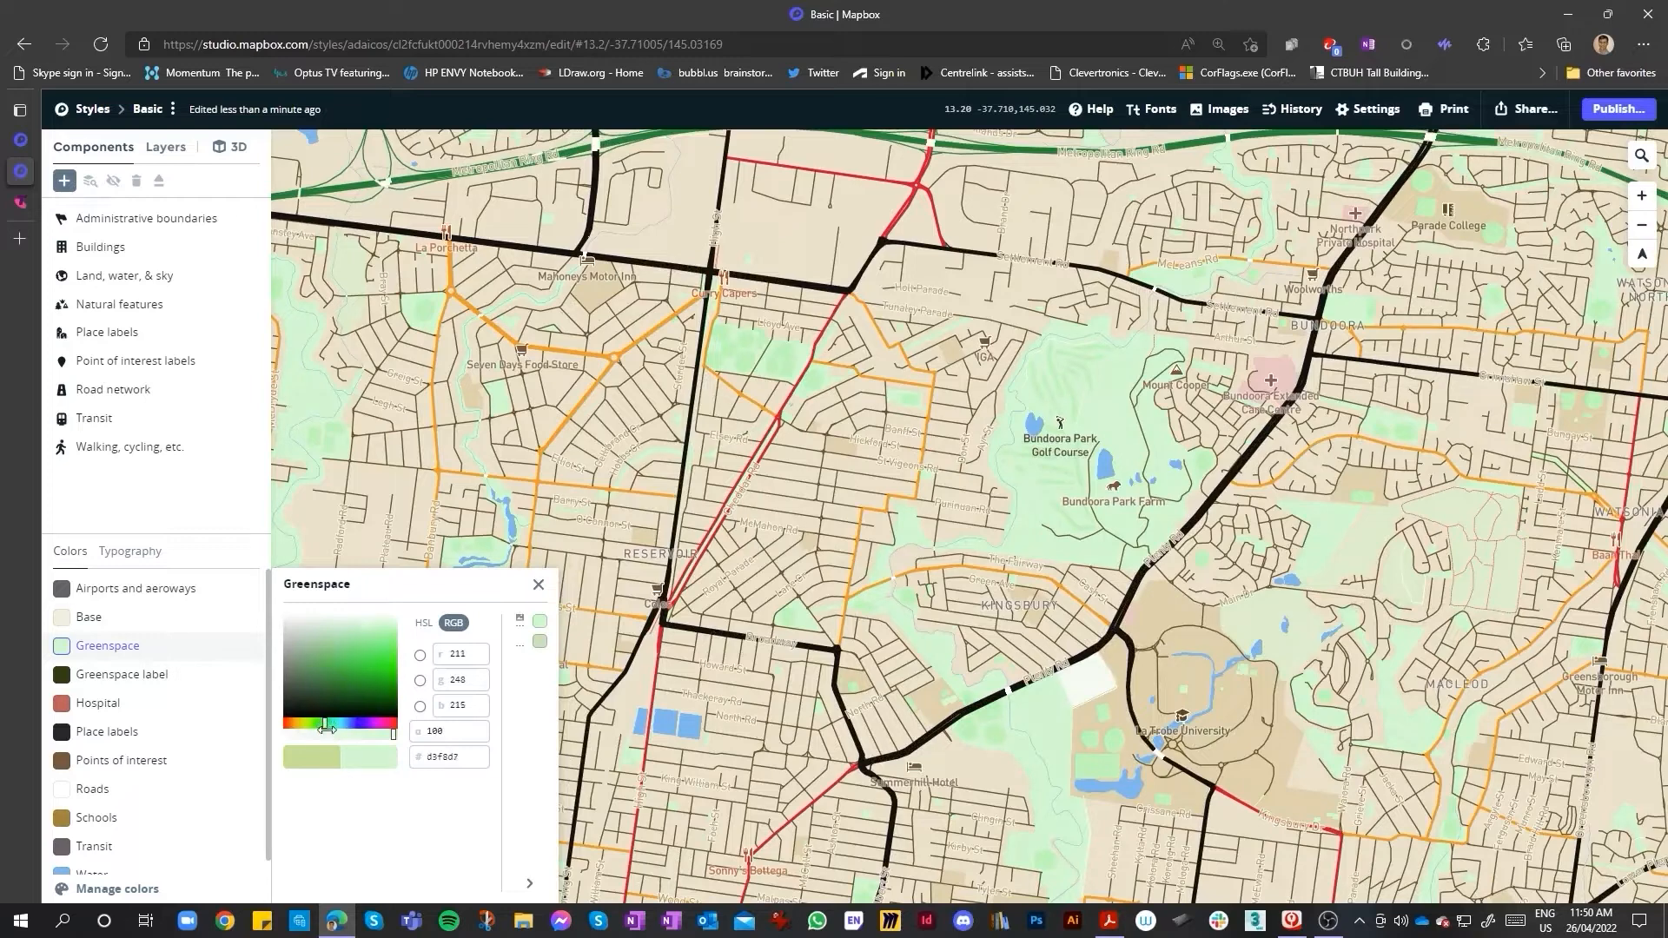
left_click_drag(327, 728, 314, 724)
left_click_drag(364, 624, 373, 643)
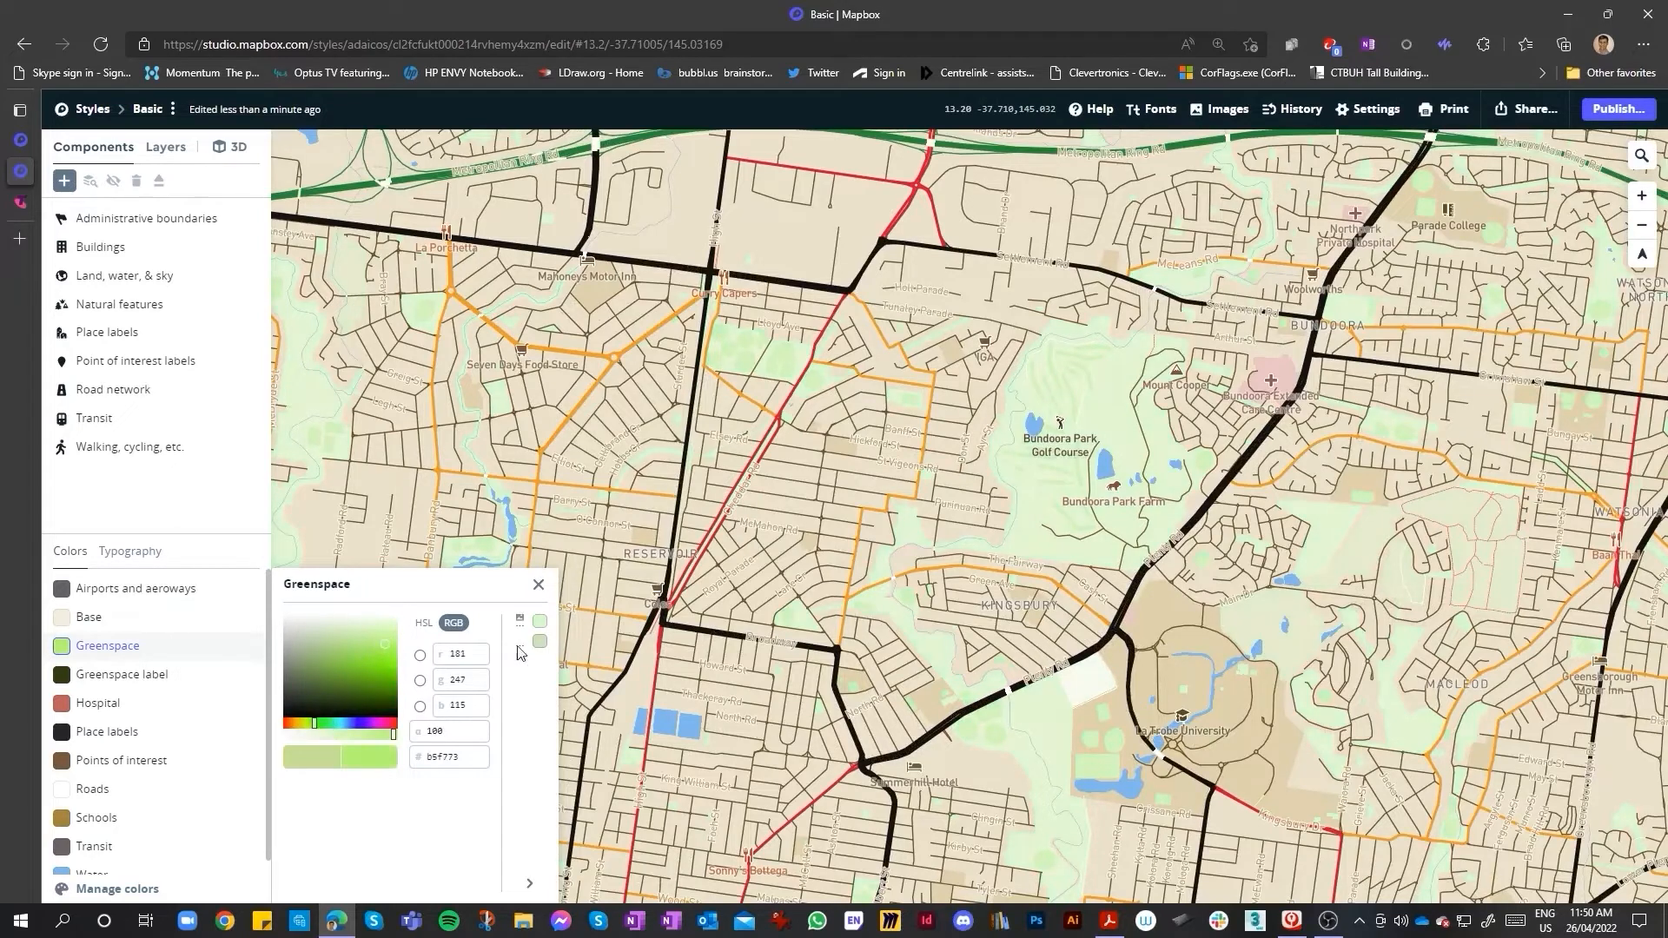
scroll(988, 458, "up", 5)
left_click(385, 632)
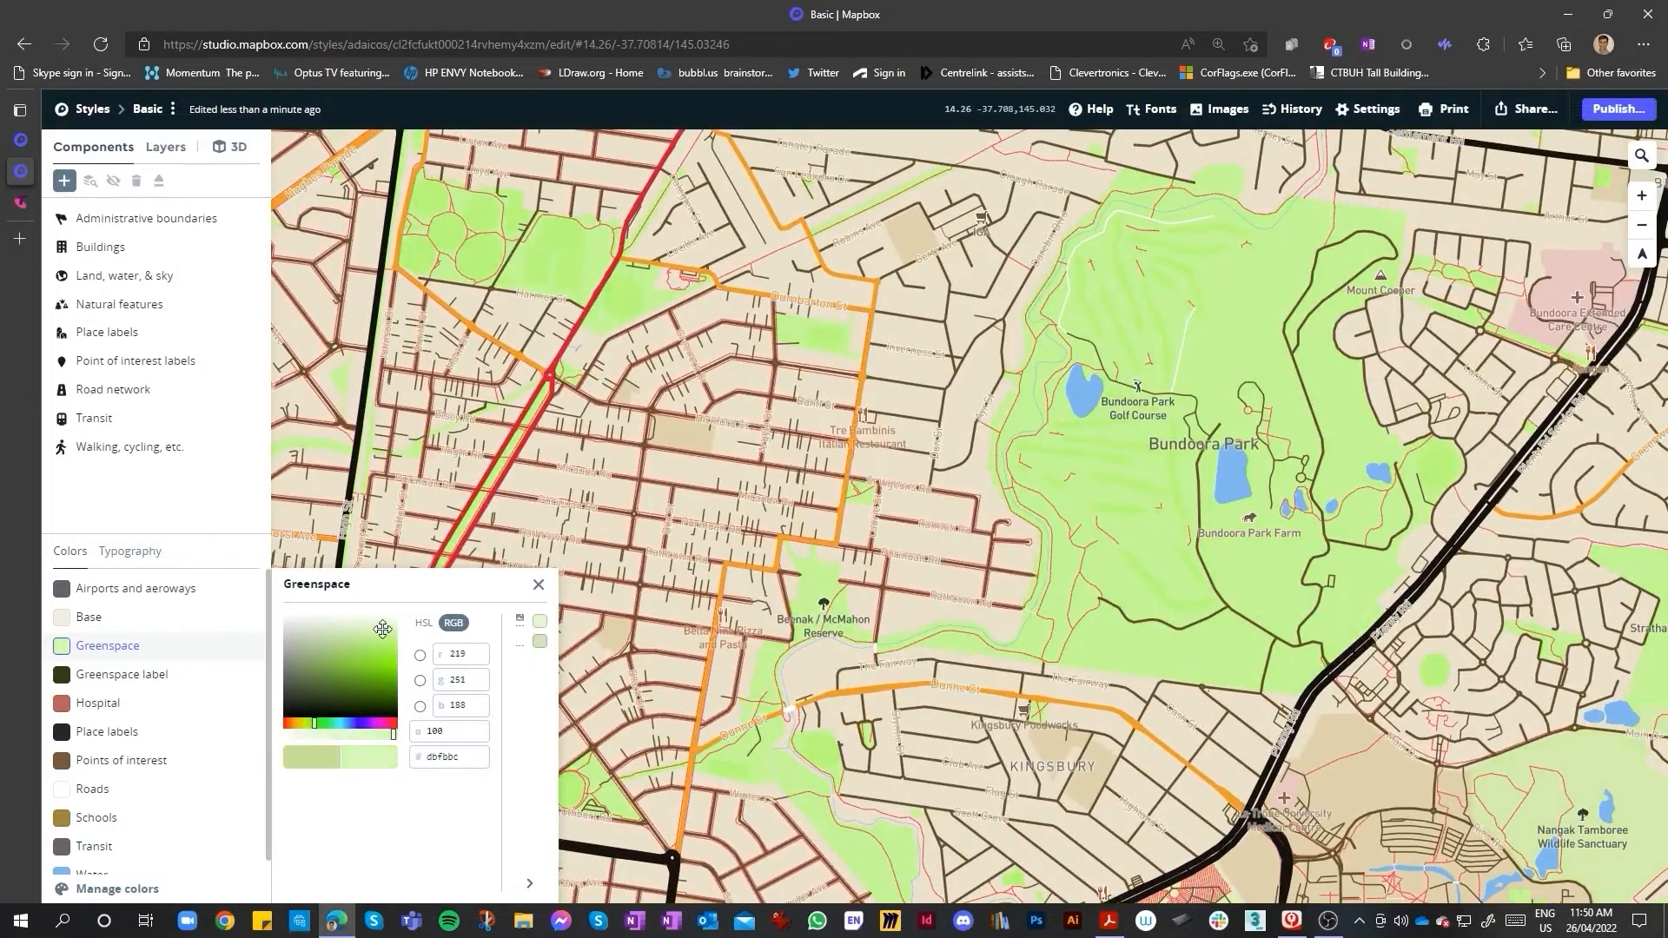
- Set the Greenspace color to the light green ccf2a6 and close its color settings
scroll(403, 564, "down", 6)
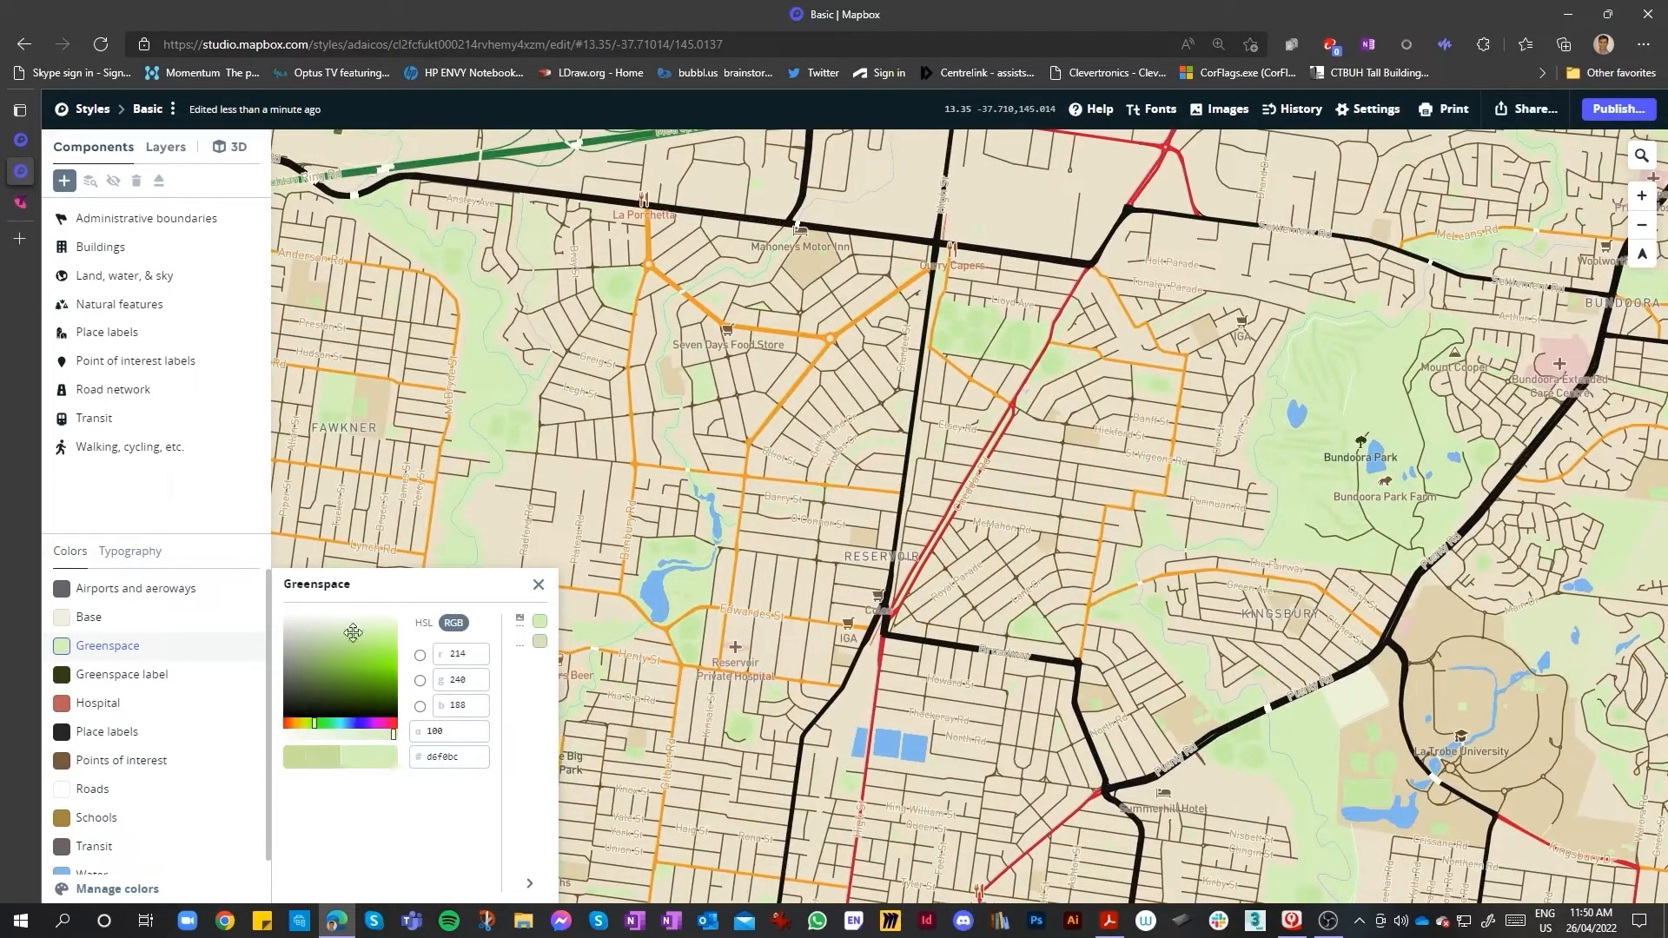
left_click_drag(340, 638, 328, 653)
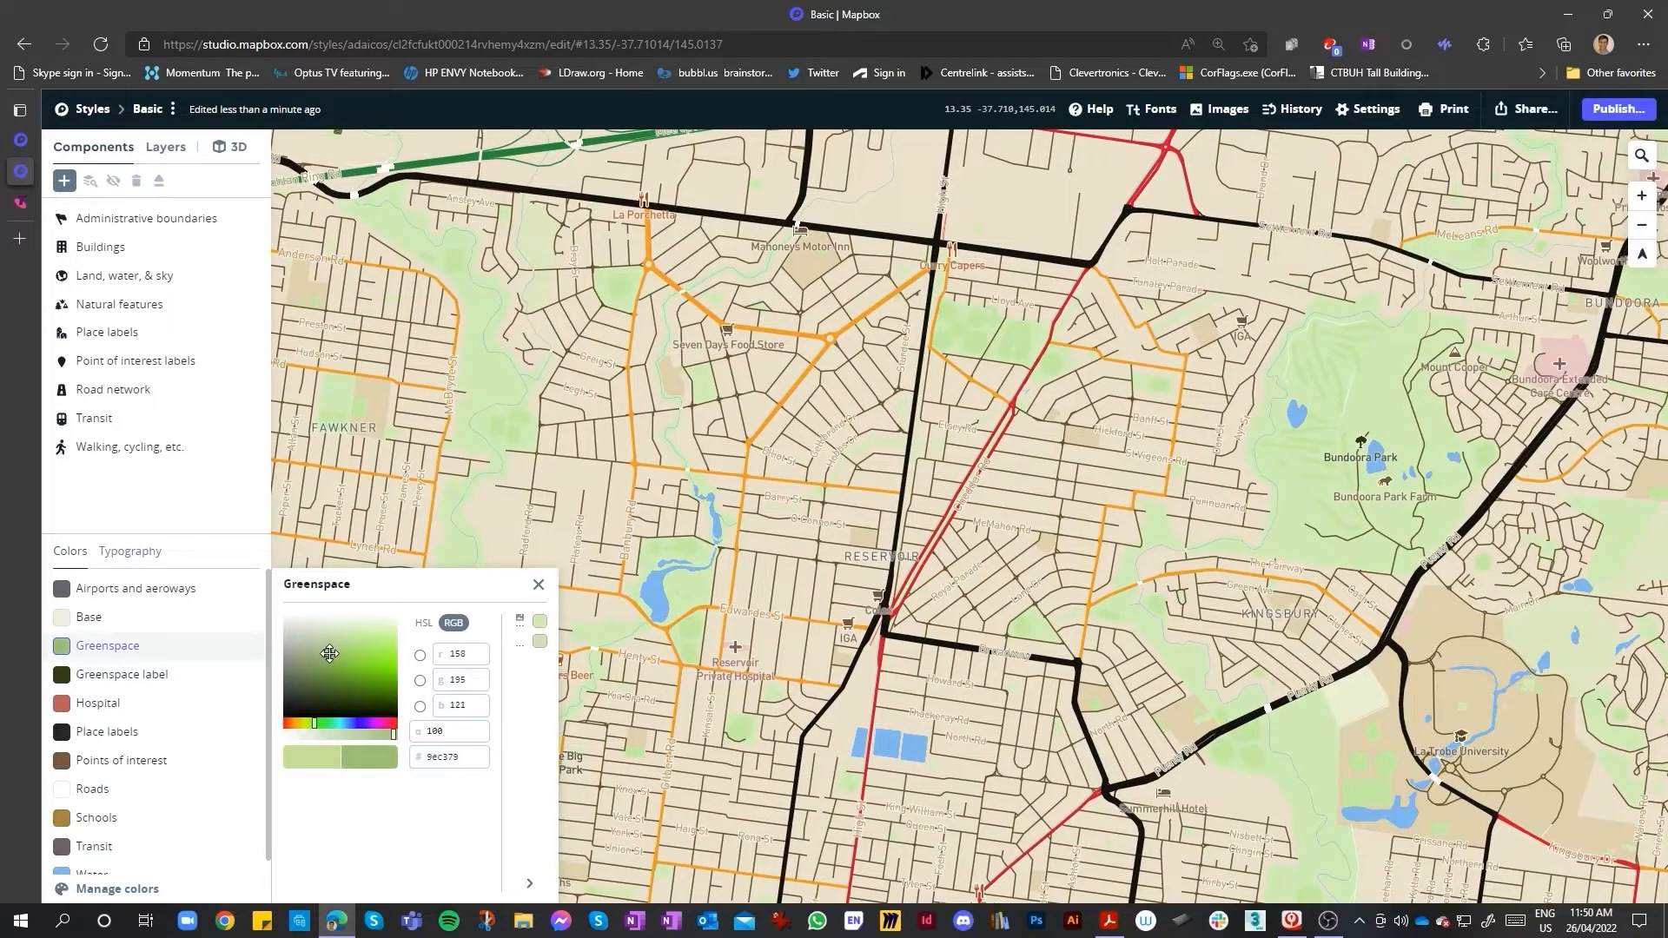
left_click(355, 643)
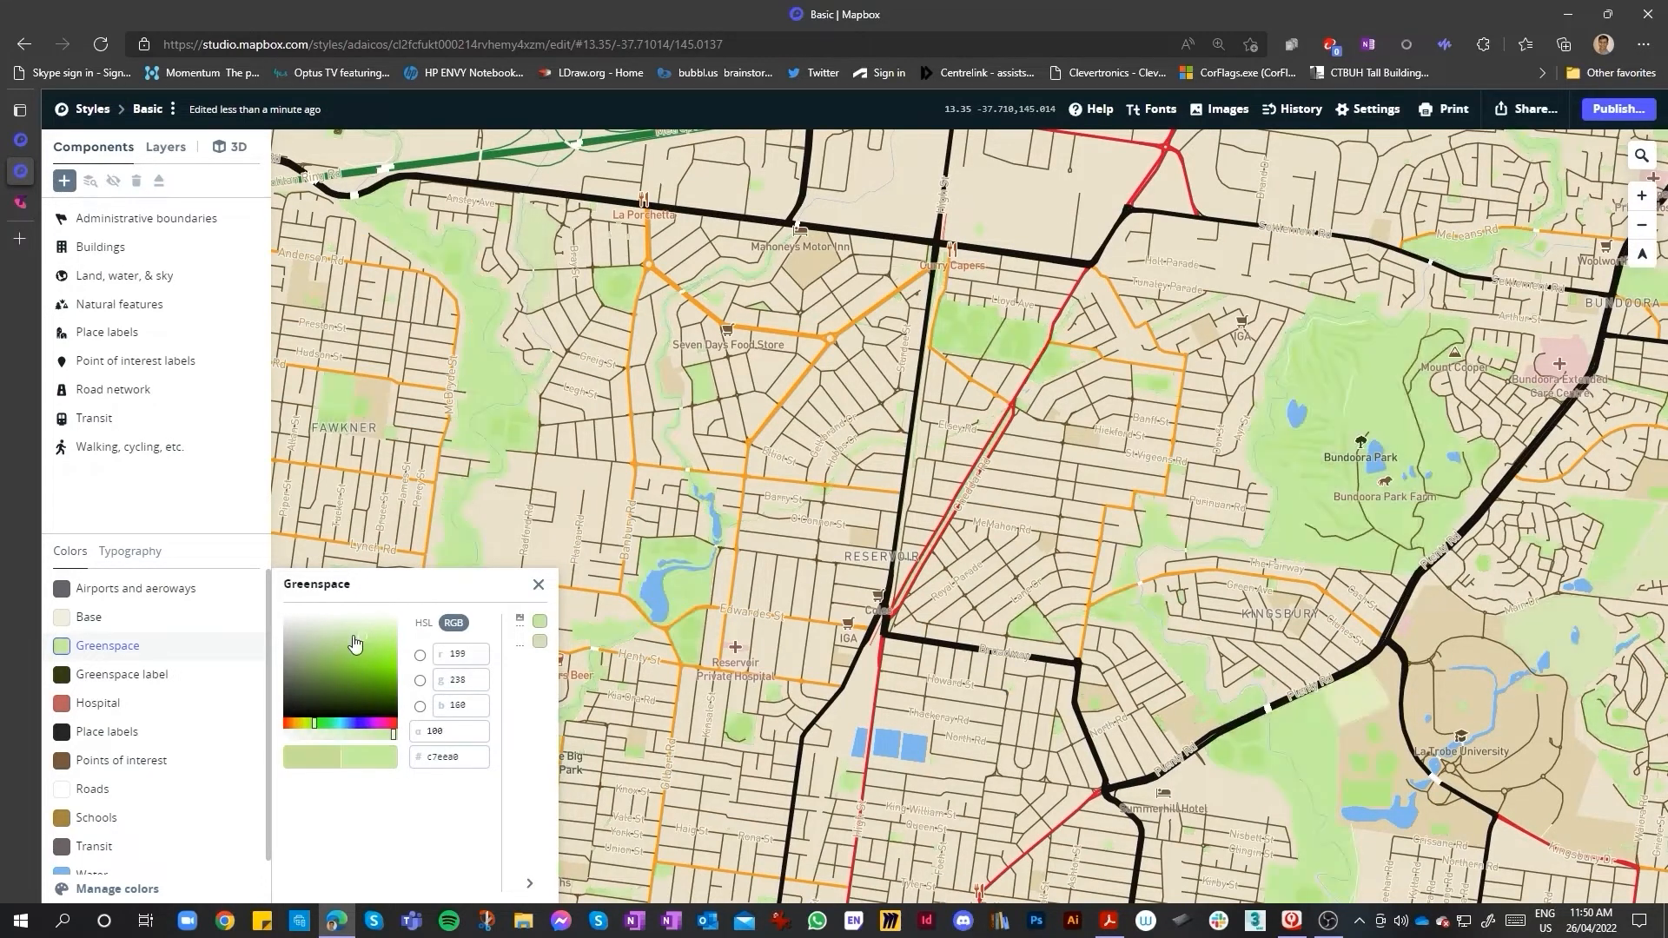
scroll(812, 379, "down", 6)
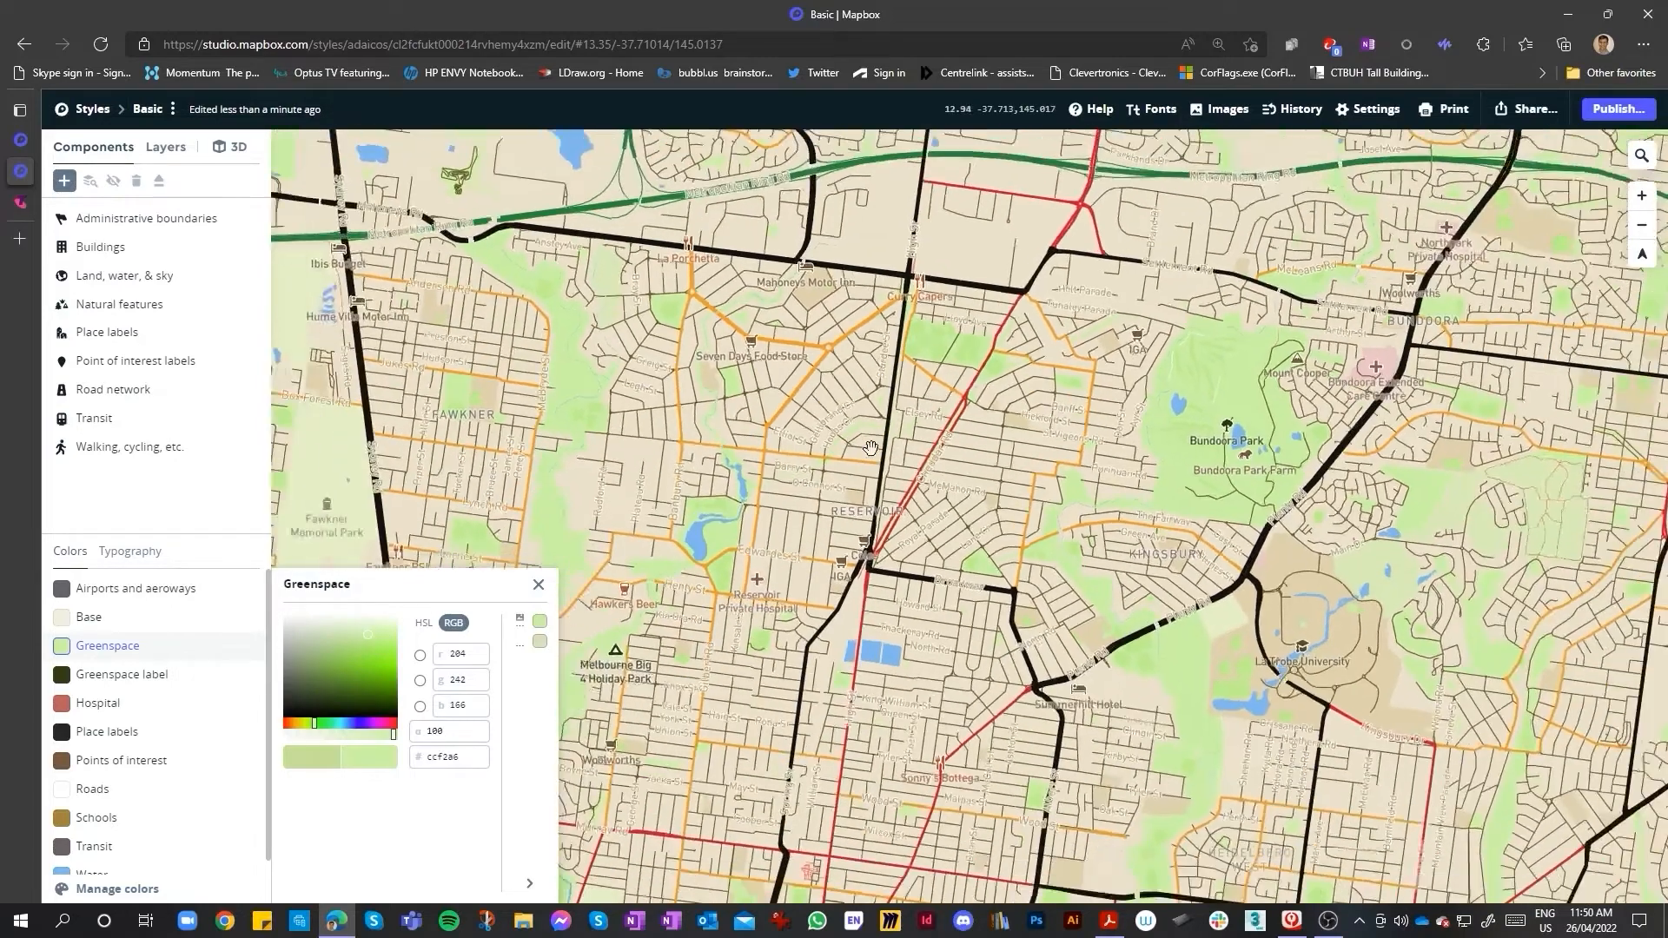
scroll(541, 451, "up", 5)
left_click(539, 585)
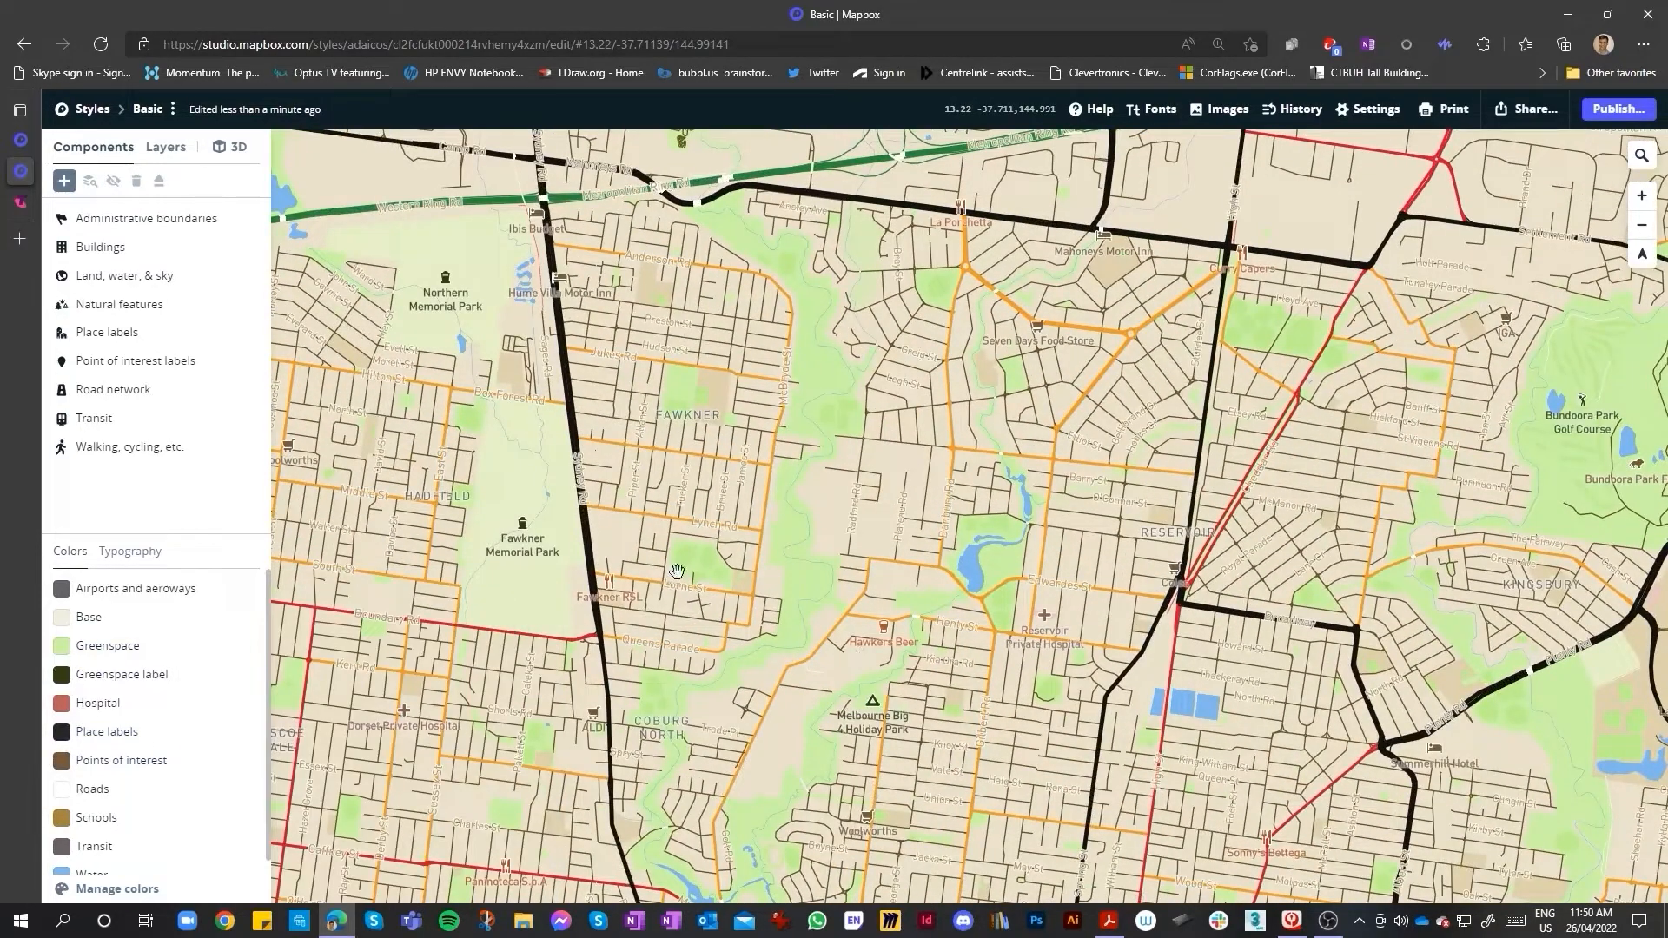
- Set the map's Base color to white ffffff and close its color settings
left_click(72, 619)
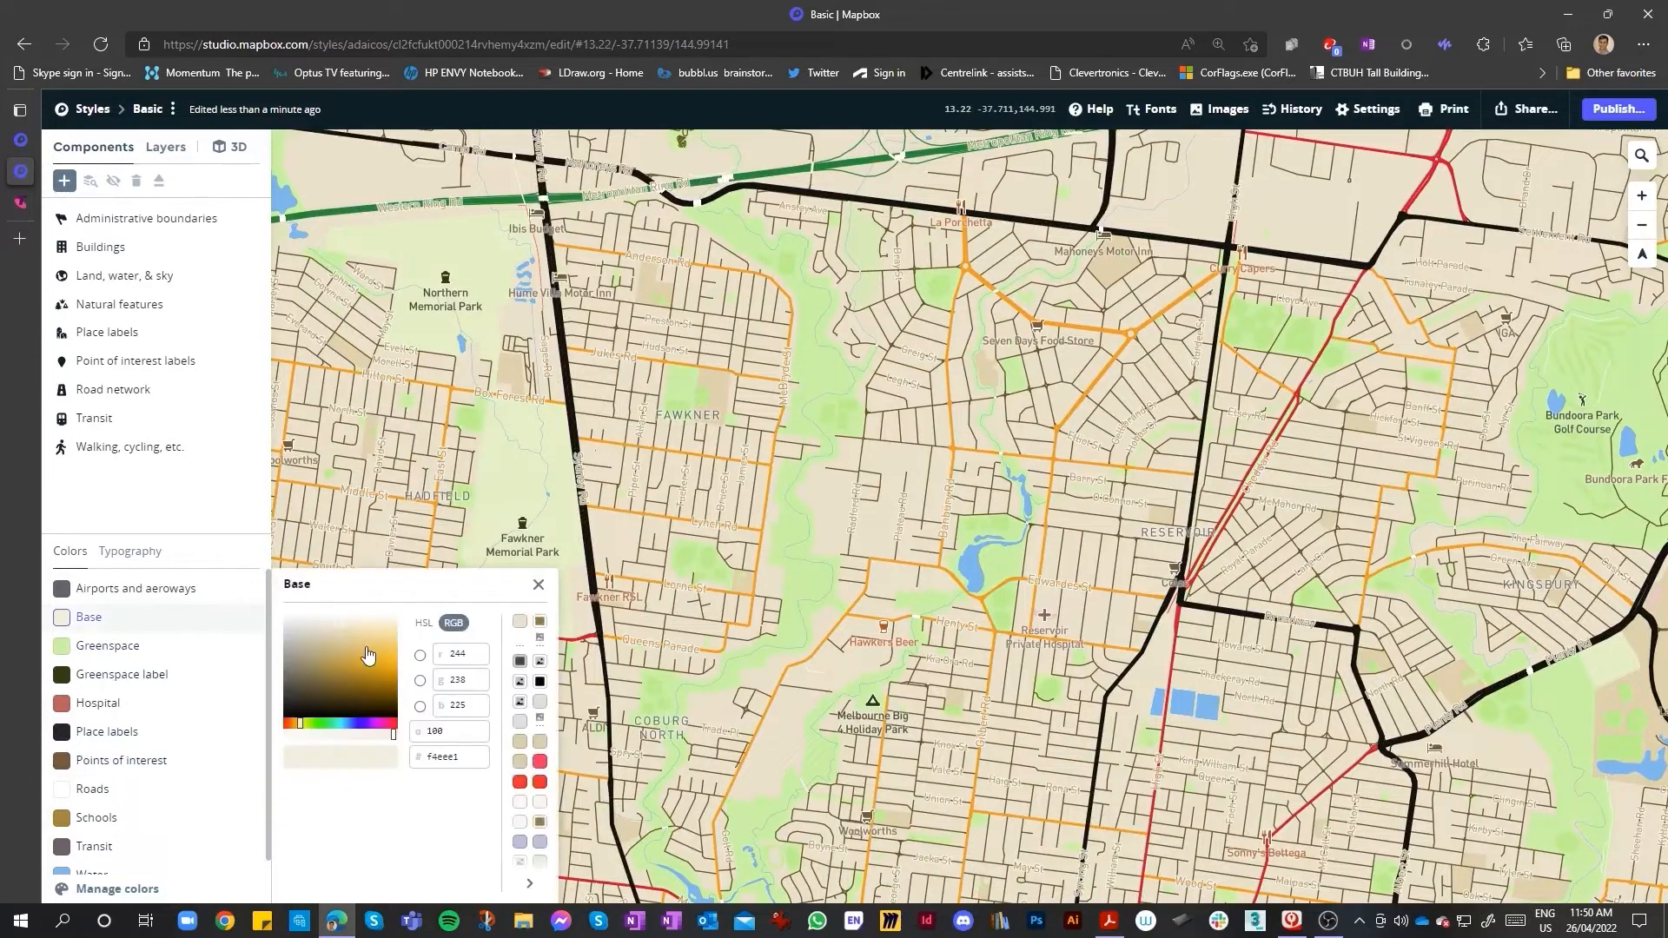
left_click_drag(371, 620, 380, 614)
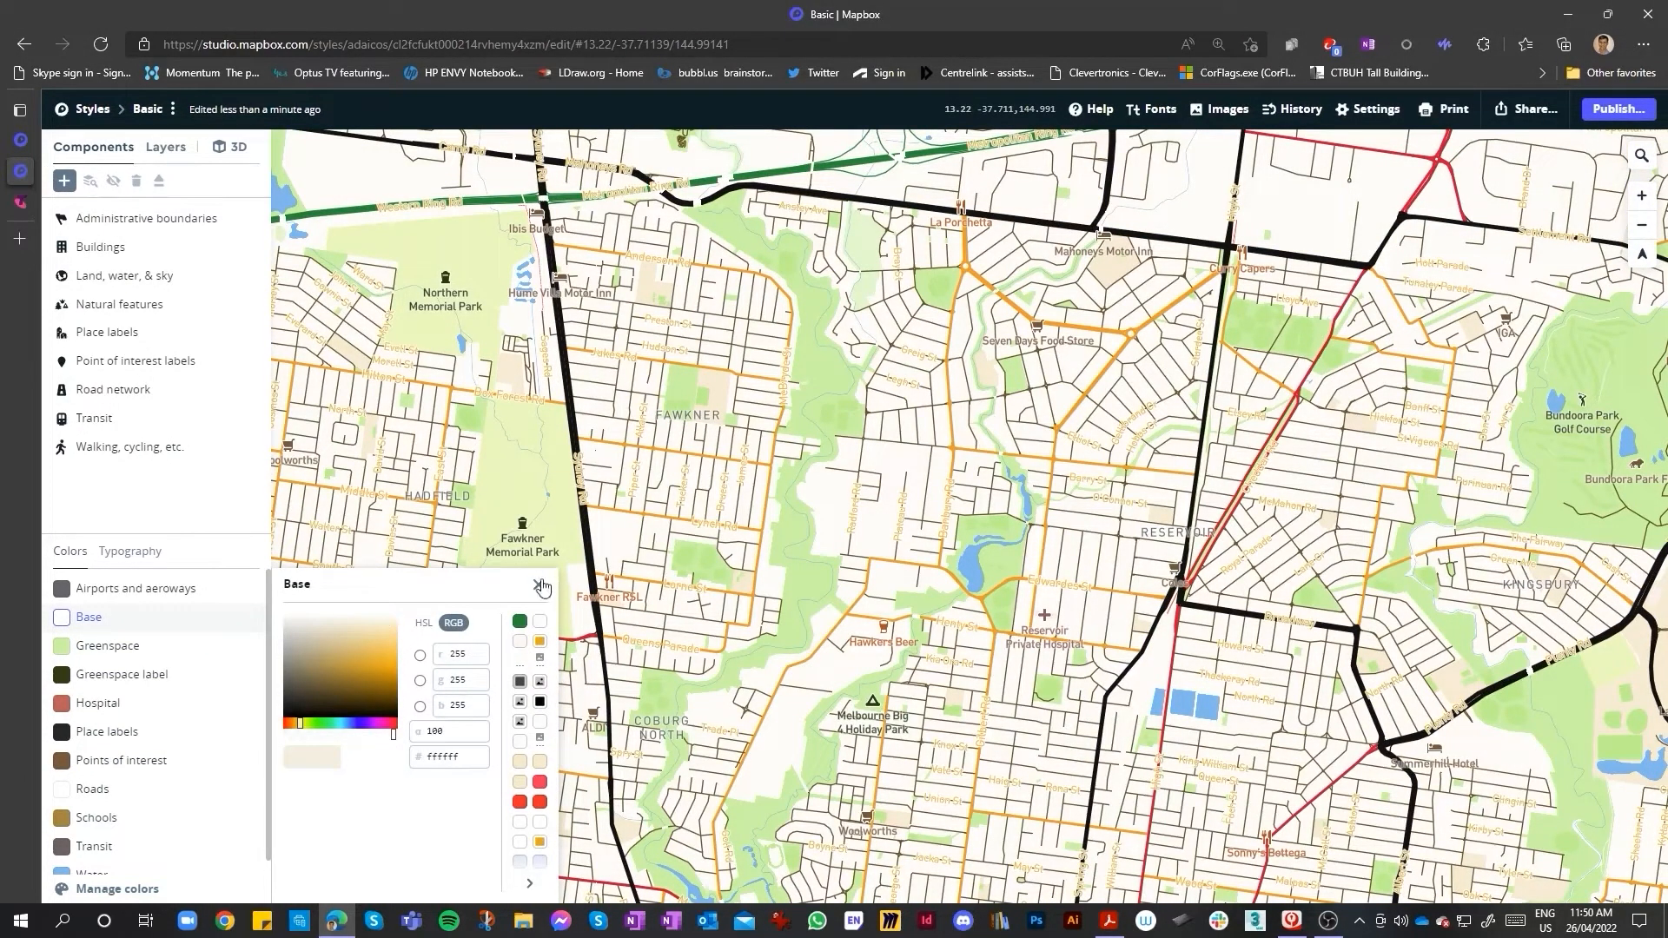
left_click(538, 584)
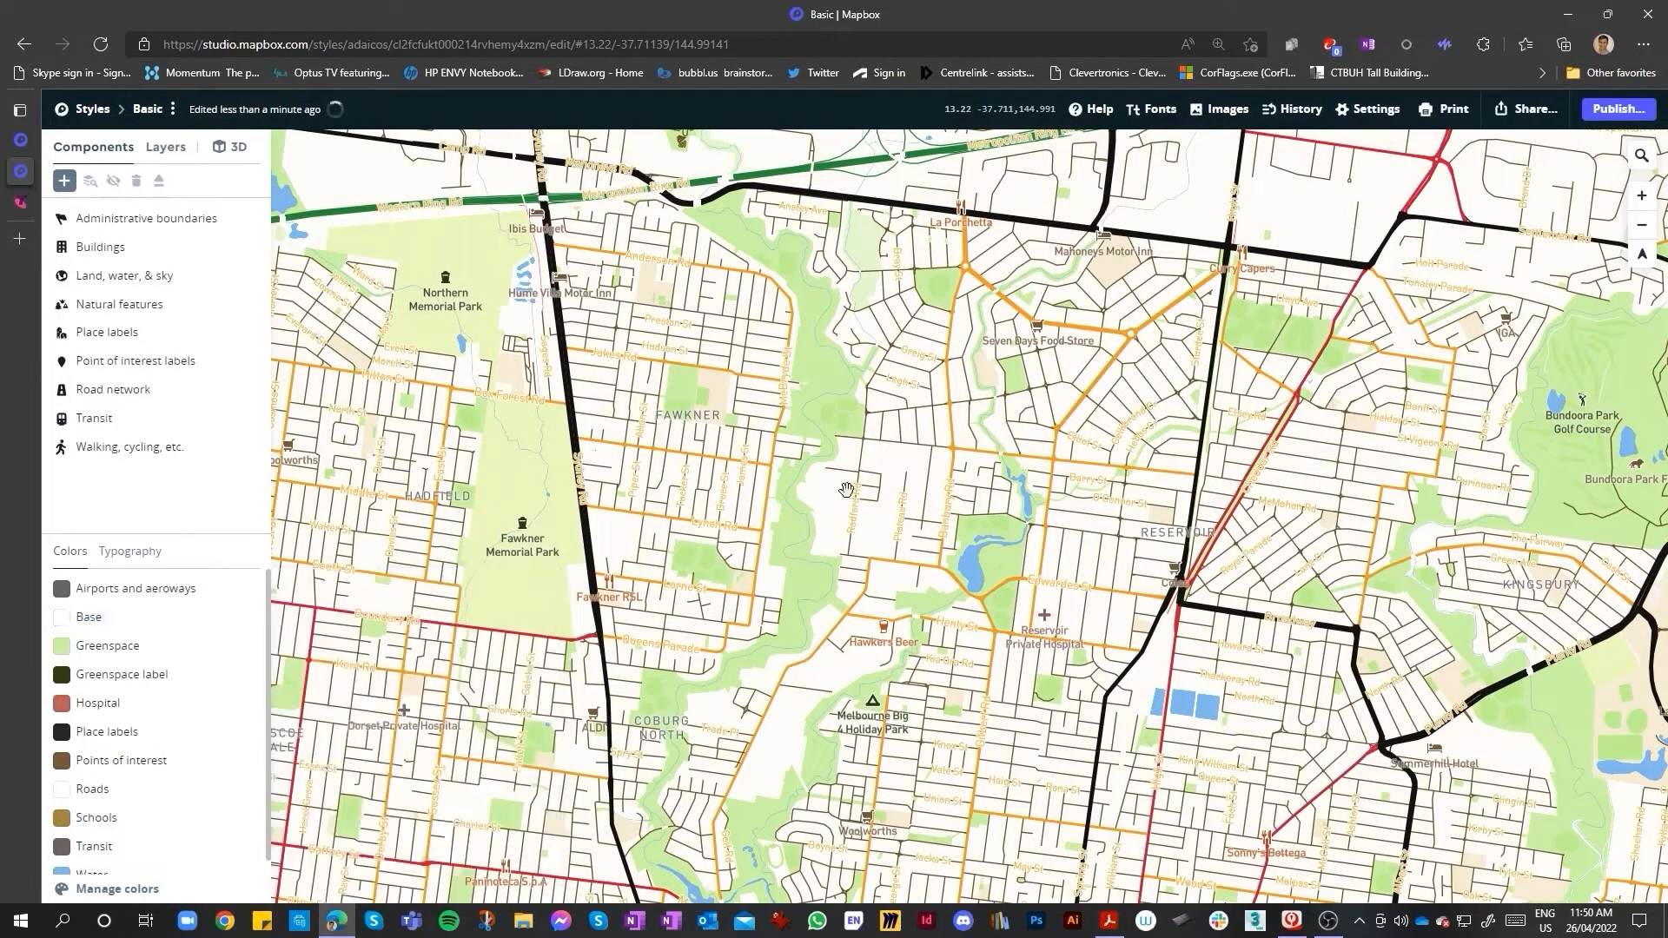
- Check the white base around Mill Park and Preston, and set the Schools color to pale yellow fef9cd
scroll(1157, 338, "down", 3)
scroll(1157, 338, "up", 3)
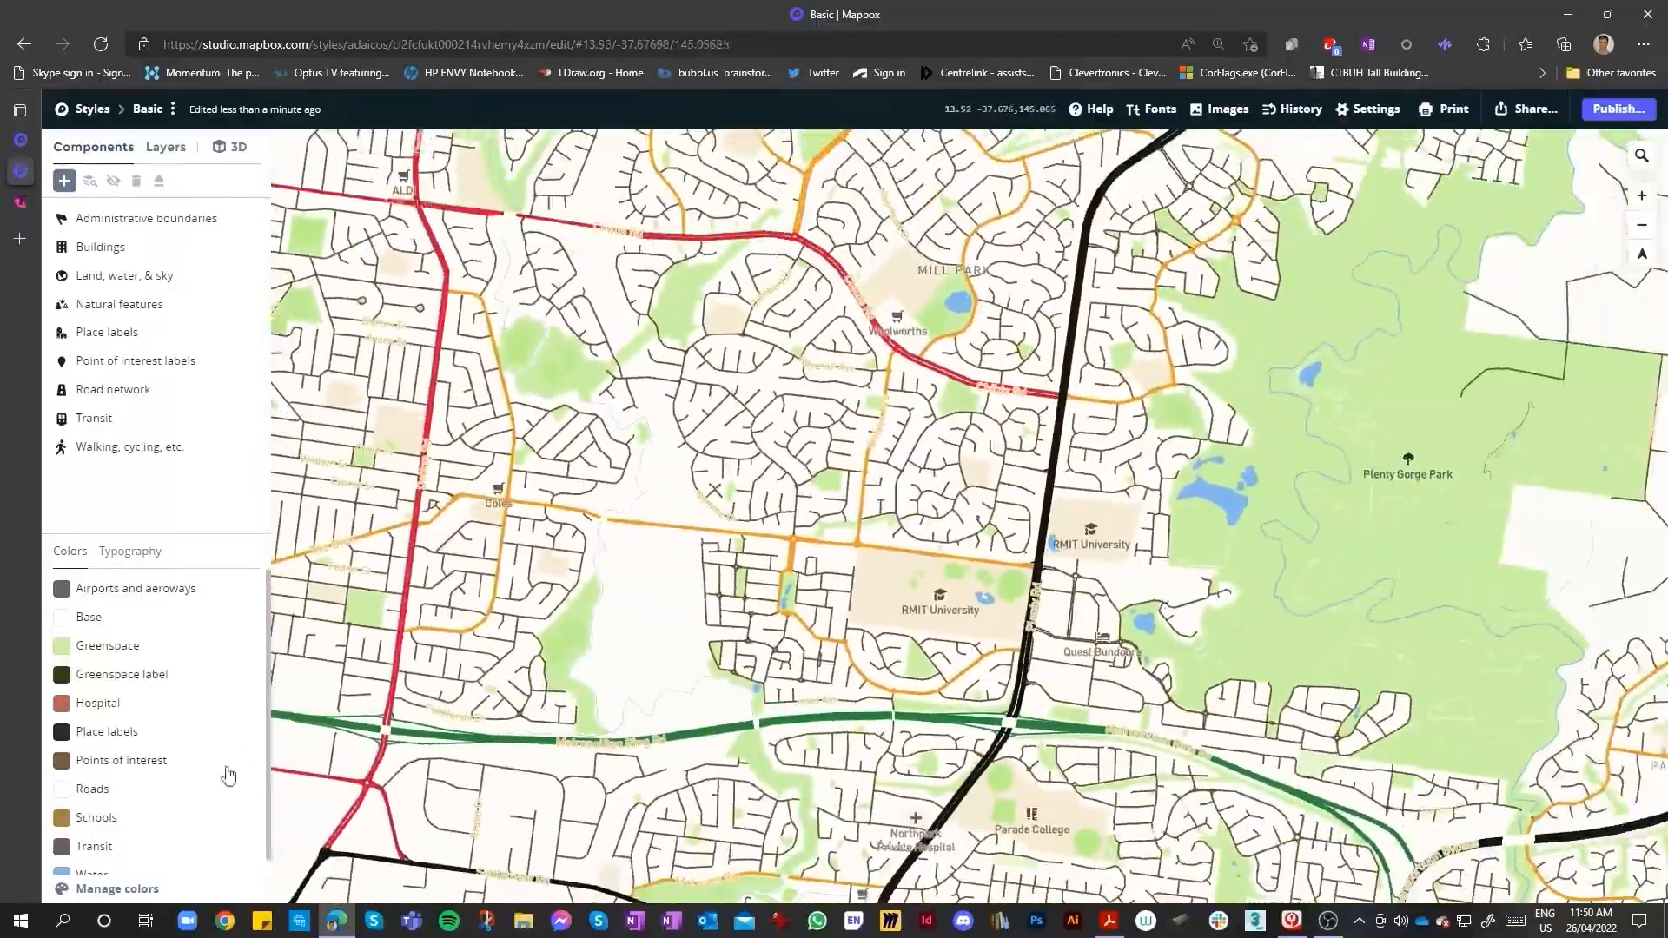
scroll(868, 521, "down", 10)
scroll(633, 826, "up", 12)
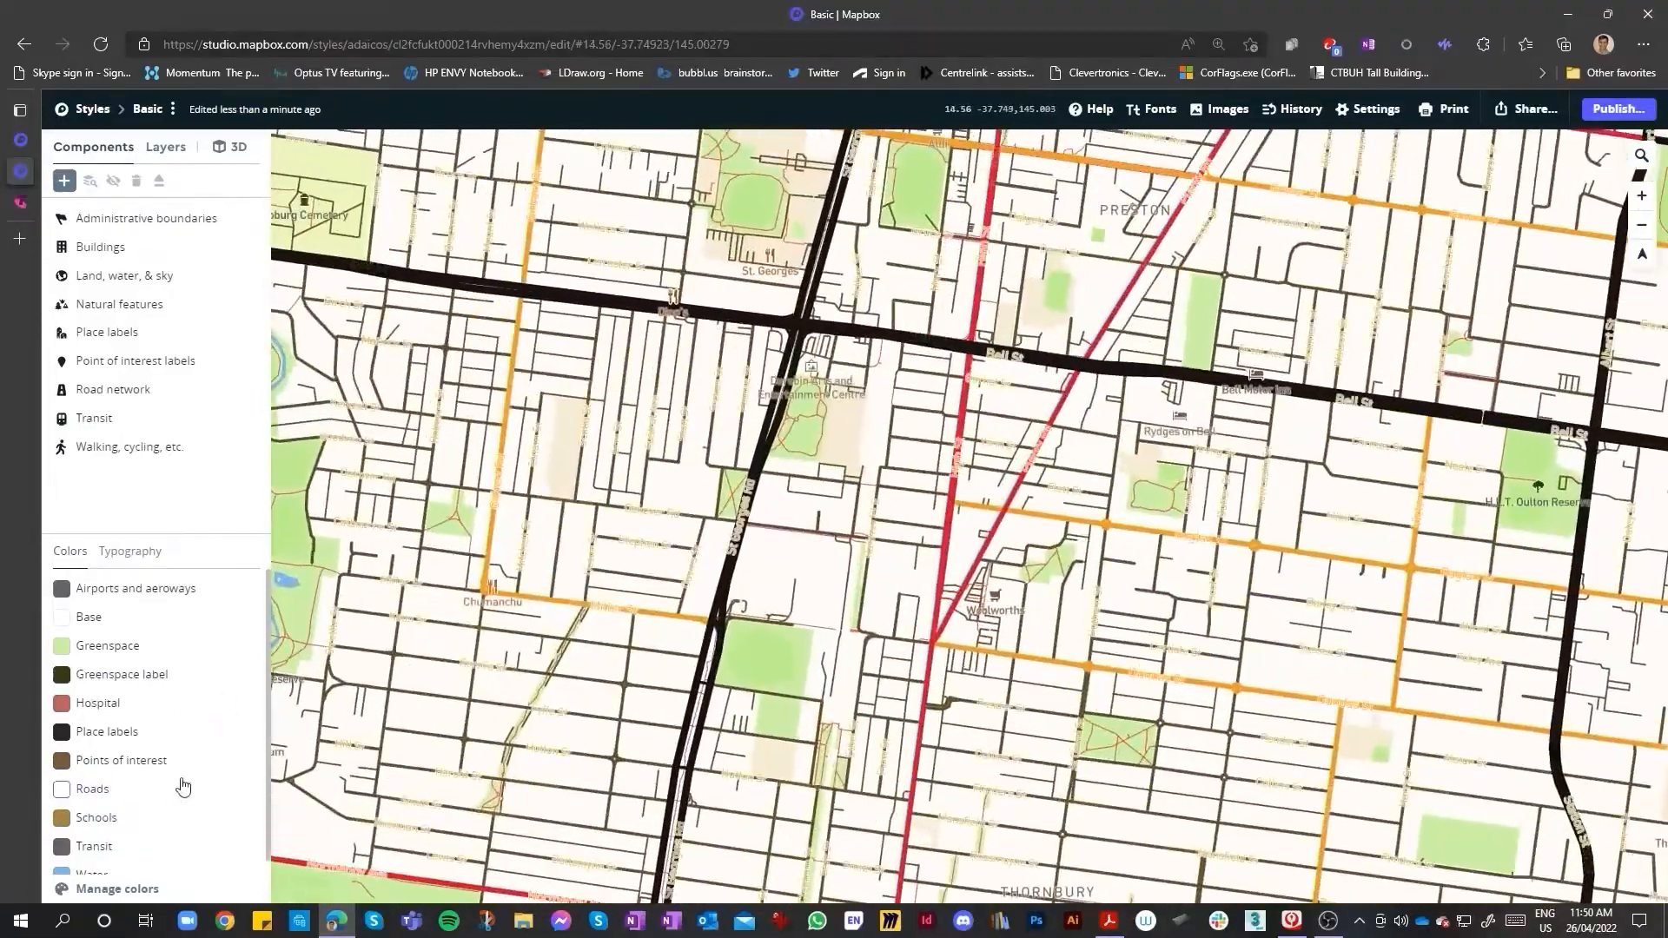
scroll(119, 790, "down", 1)
left_click(63, 805)
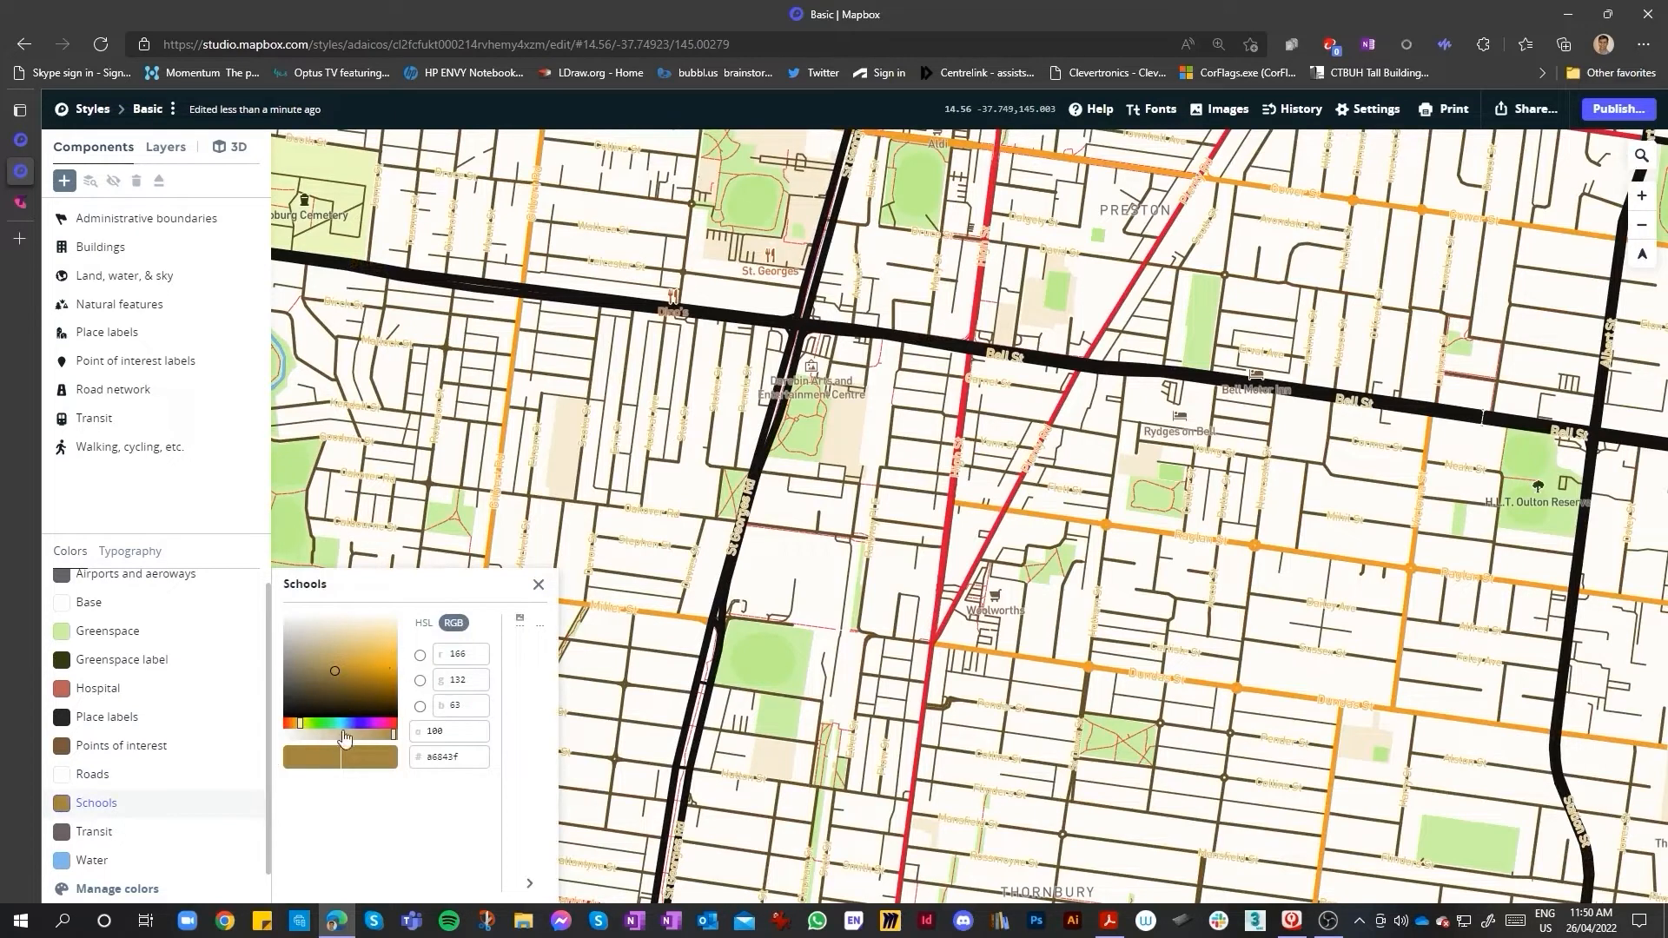
left_click_drag(306, 730, 394, 633)
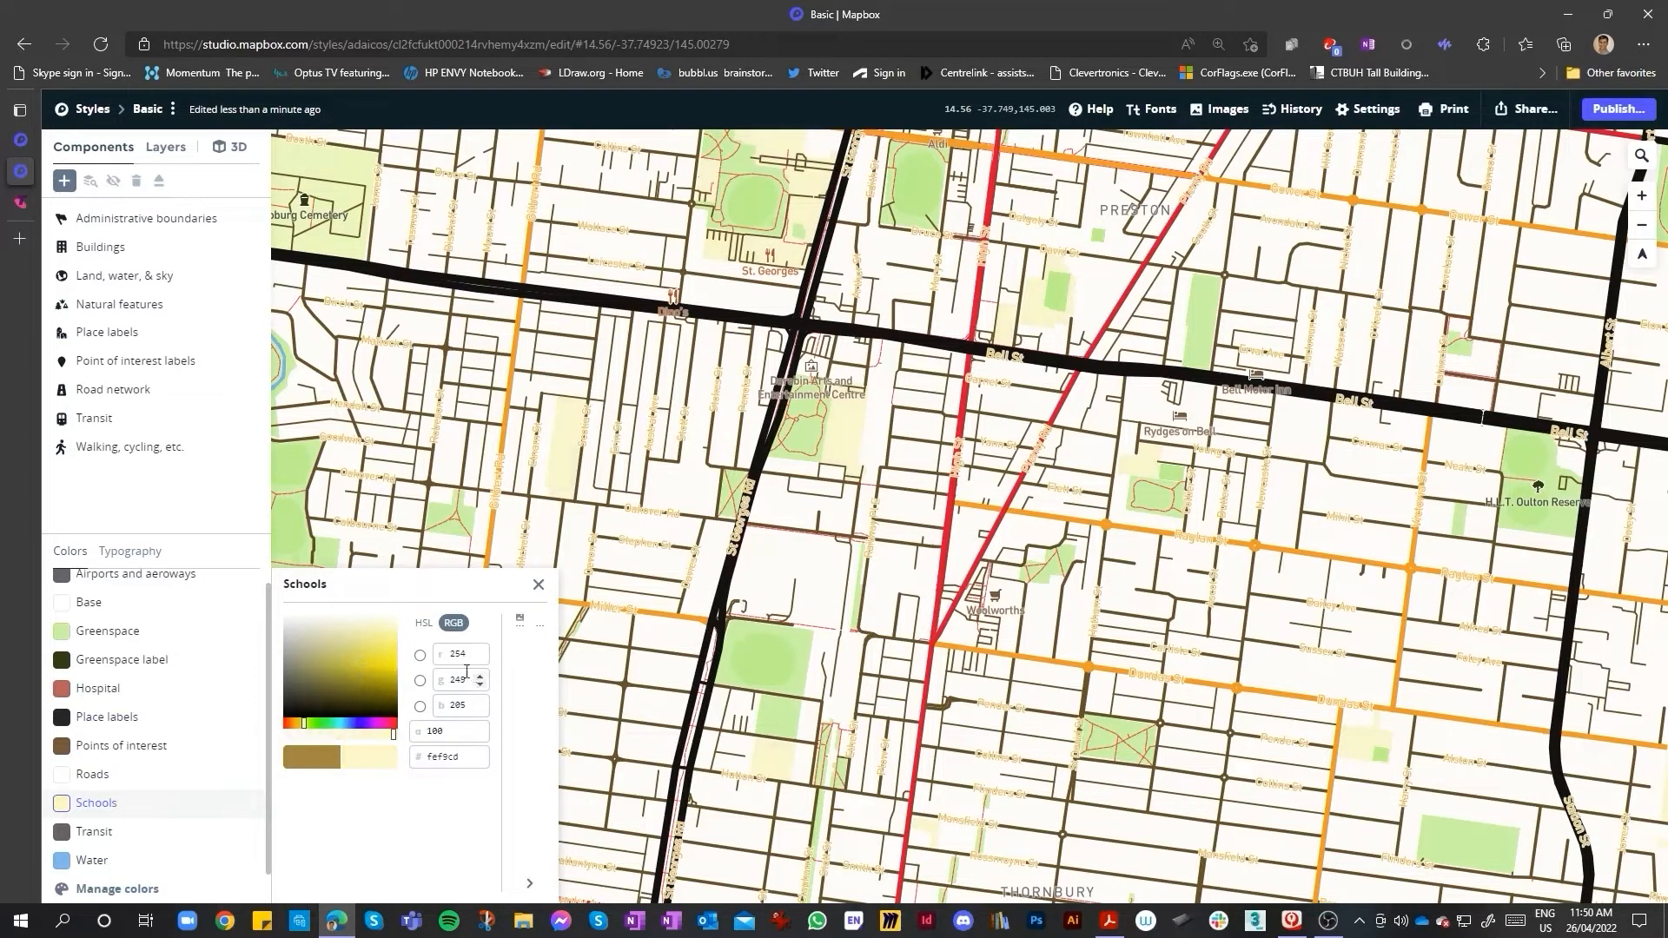
left_click(537, 587)
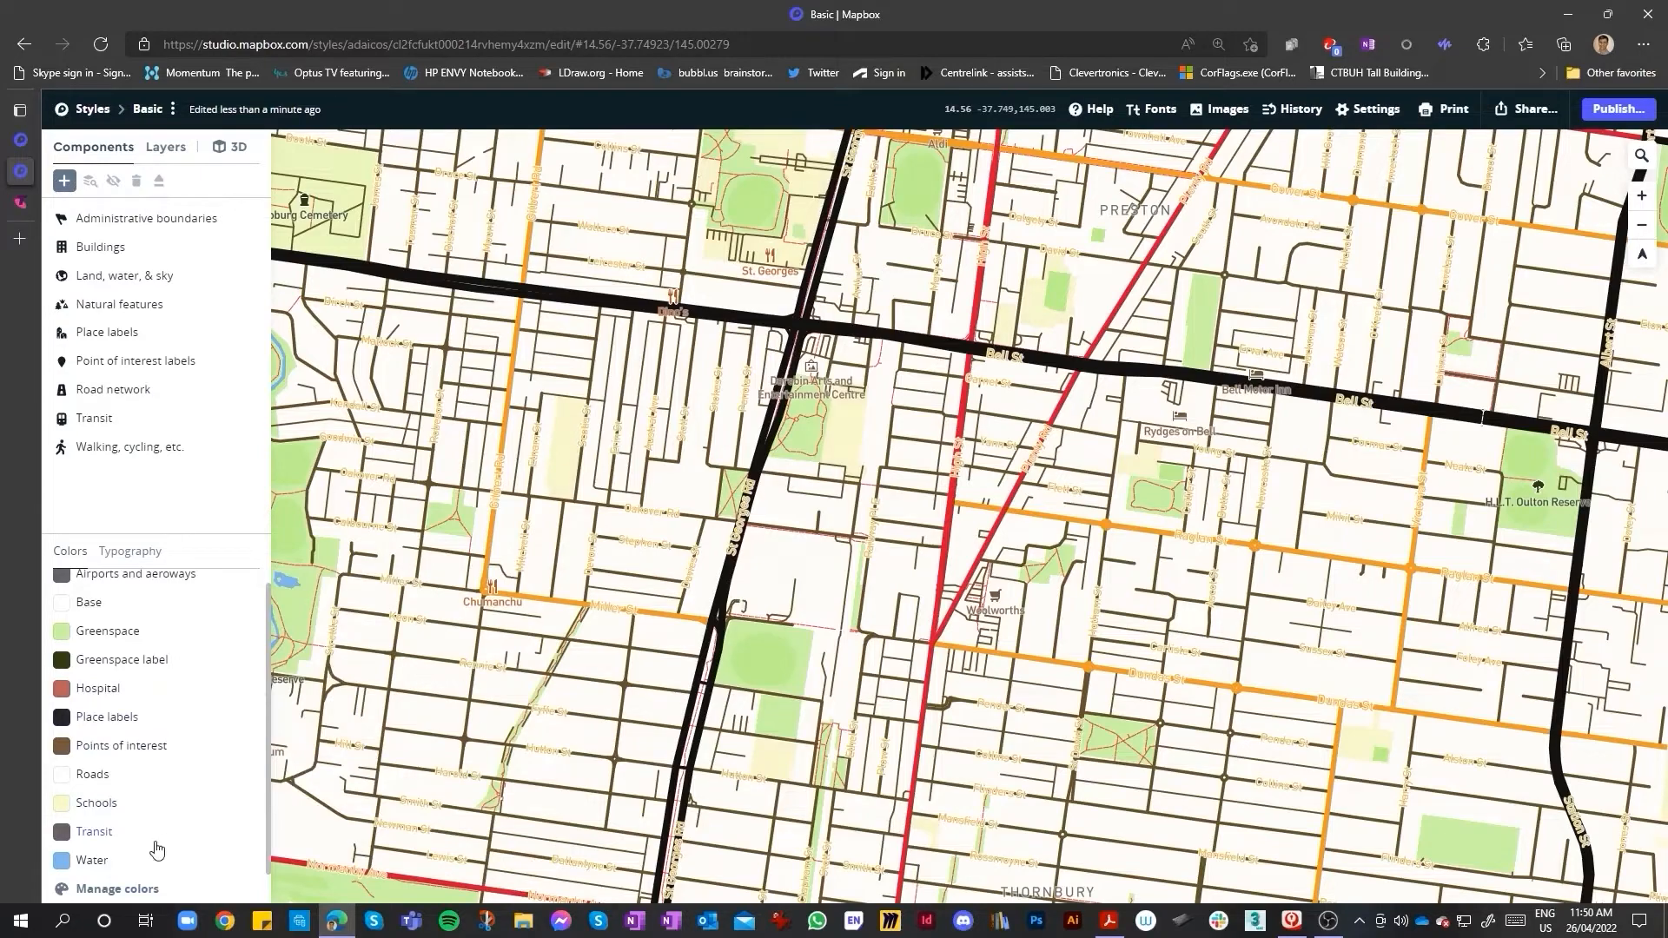
- Lighten the Water color to a pale cyan and check the creek and paths around Coburg
left_click(63, 860)
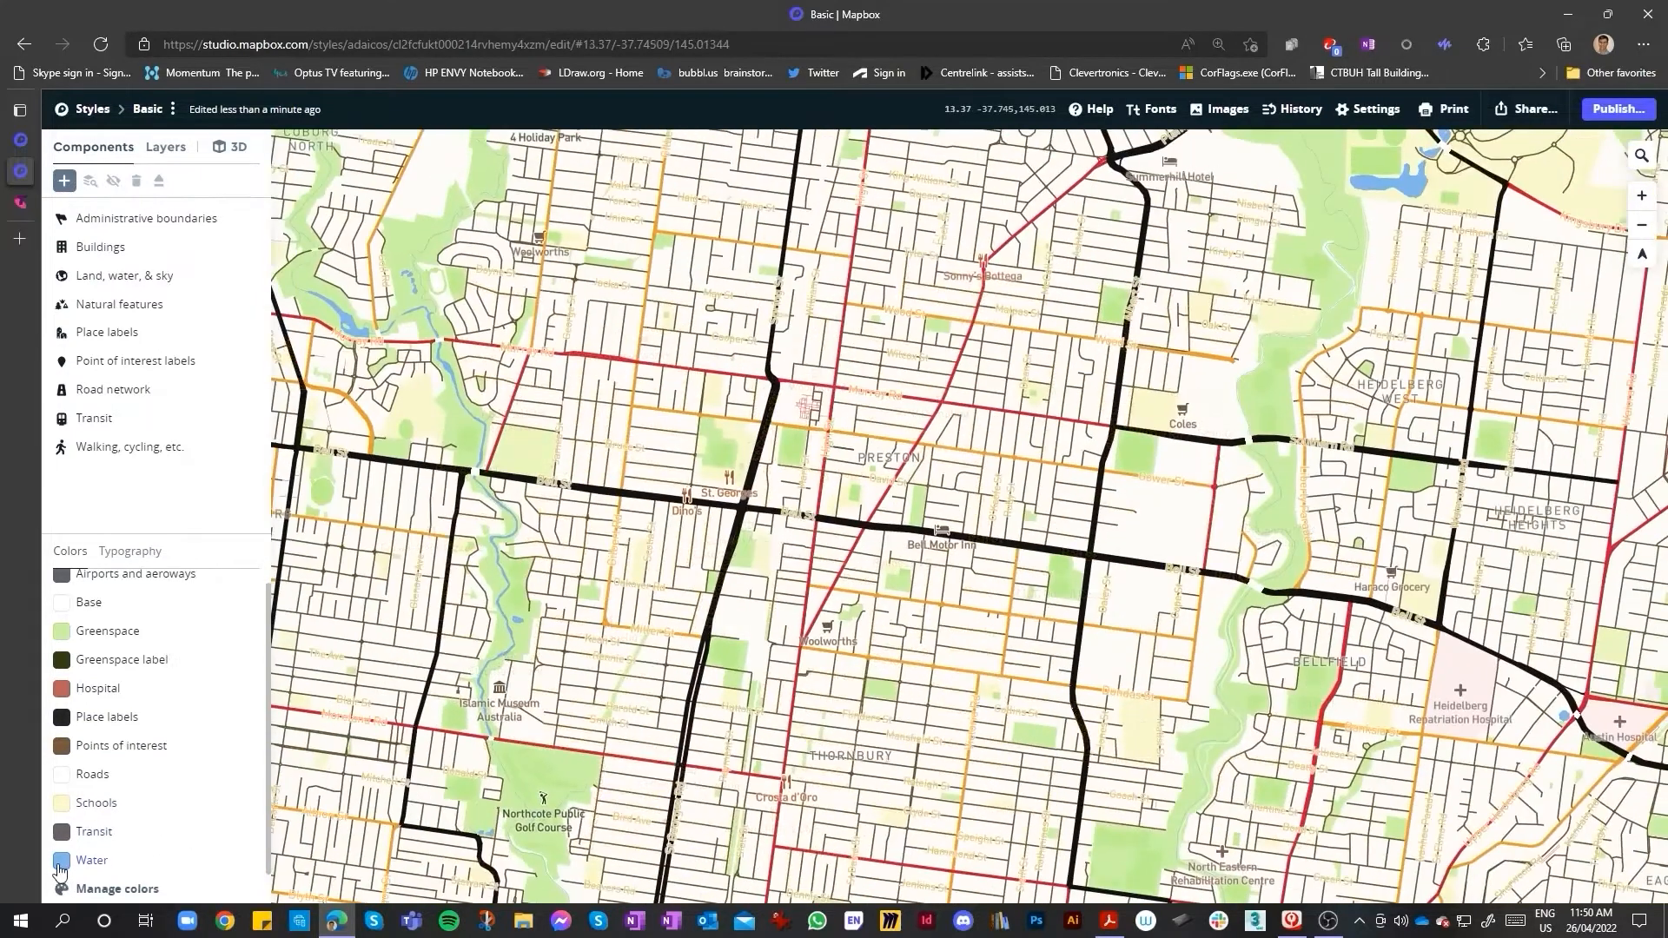
mouse_move(382, 637)
left_mouse_down()
mouse_move(330, 620)
mouse_move(389, 624)
left_mouse_up()
left_click_drag(346, 723, 341, 722)
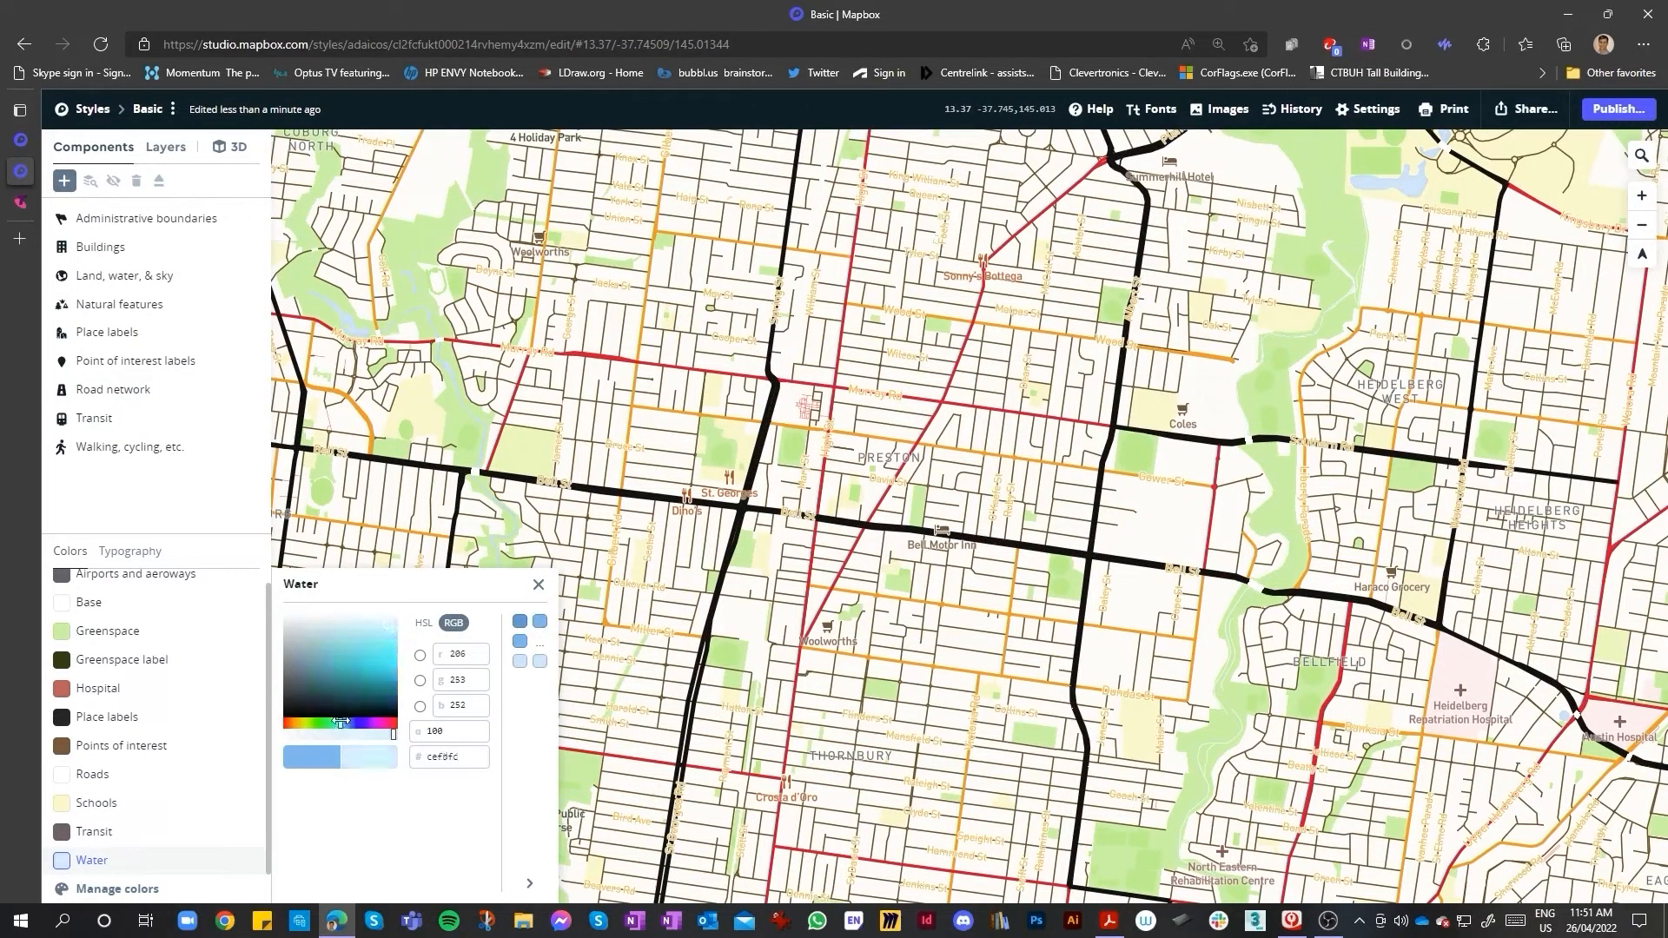
left_click(539, 584)
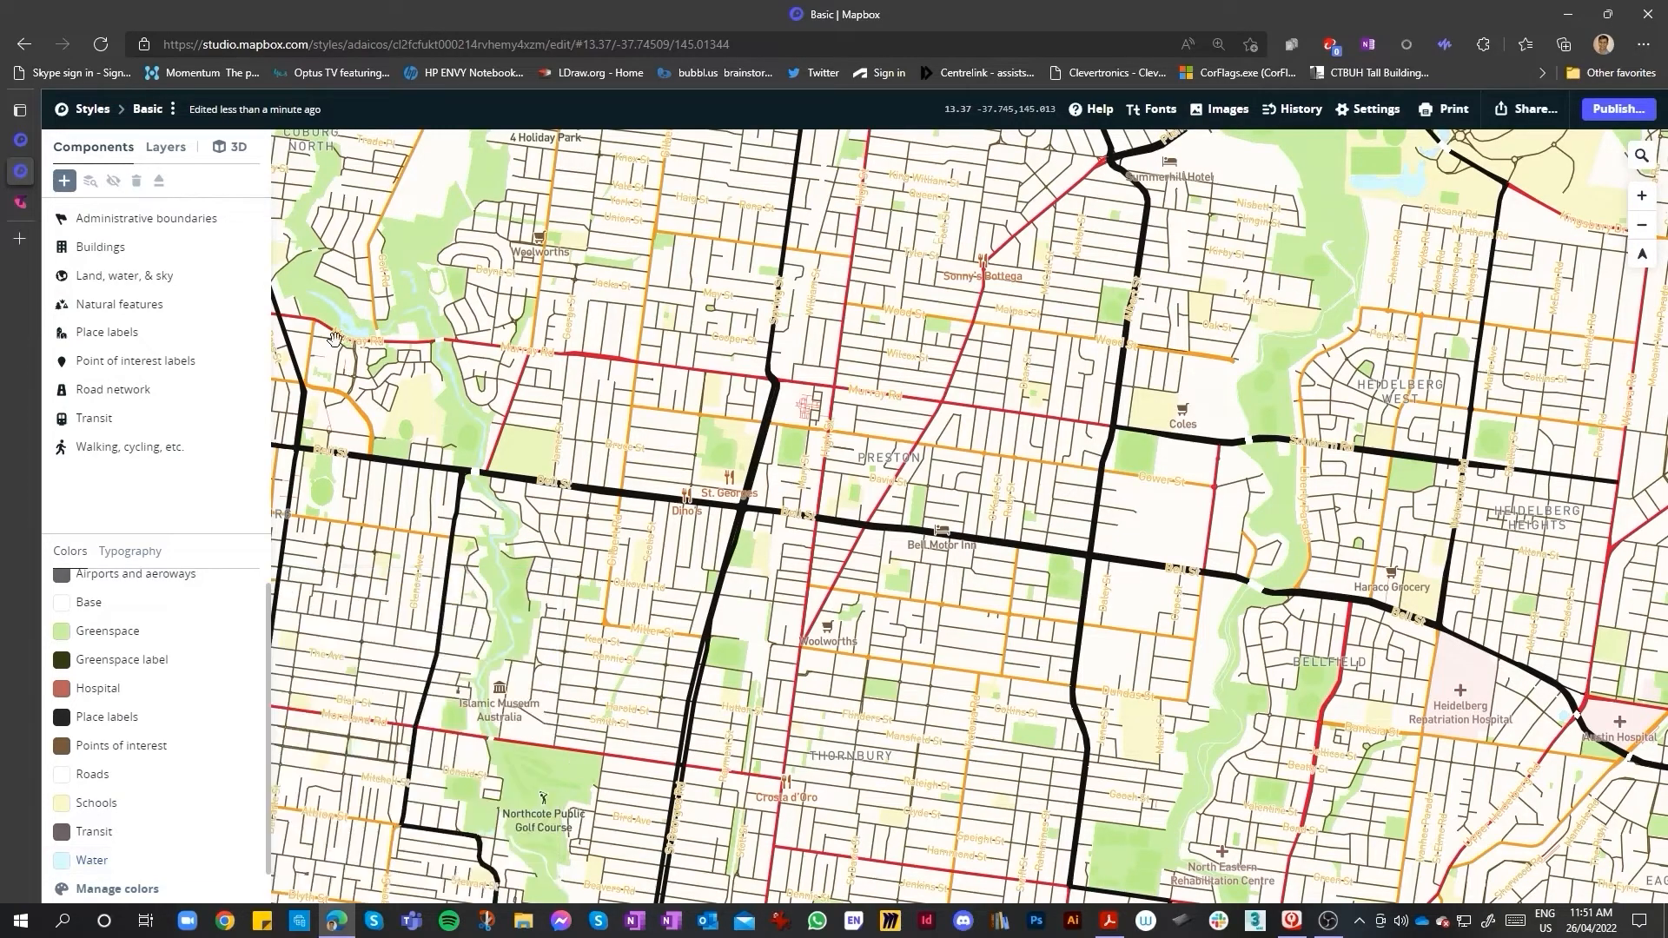
scroll(417, 351, "up", 5)
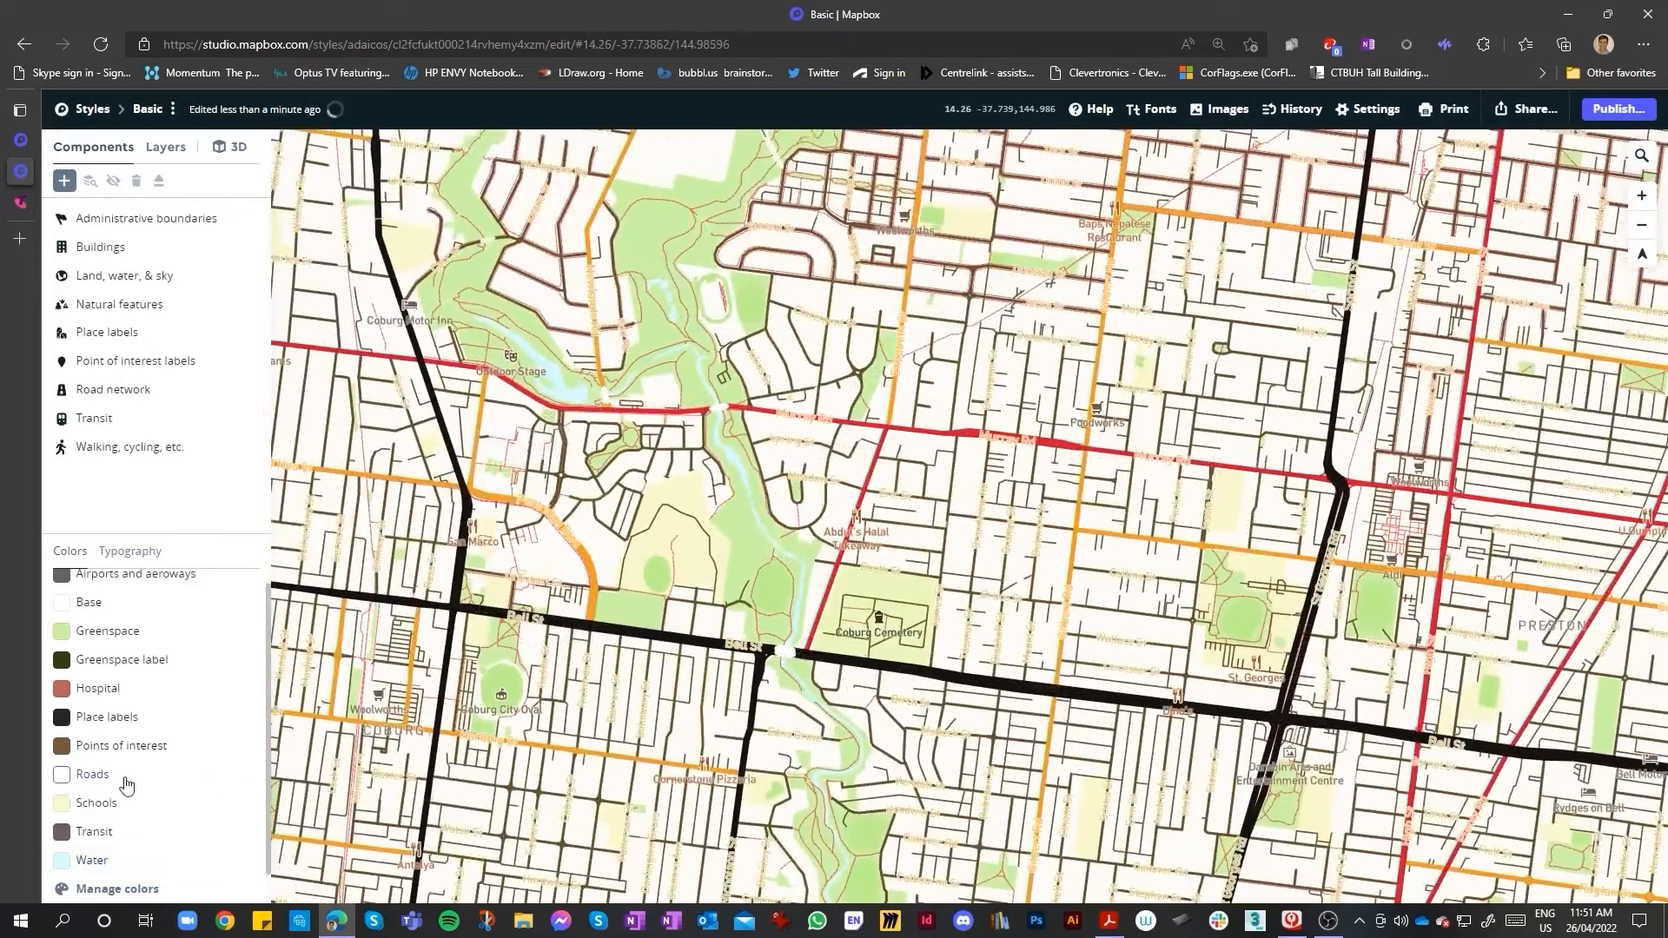
scroll(655, 701, "up", 5)
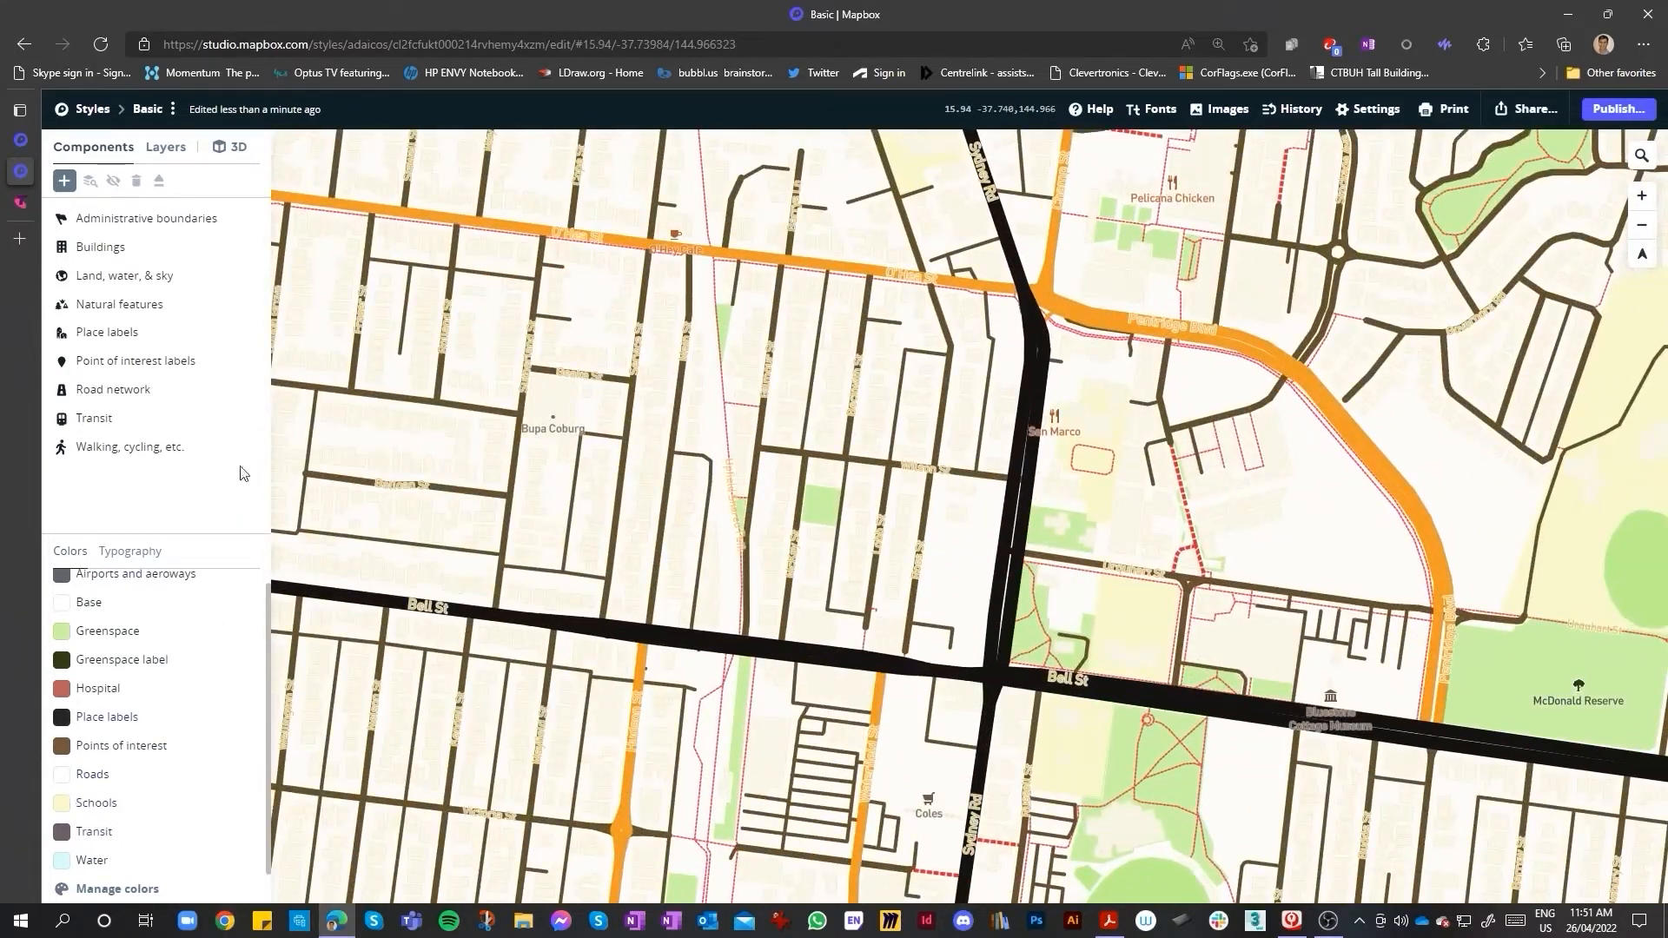
scroll(119, 640, "up", 1)
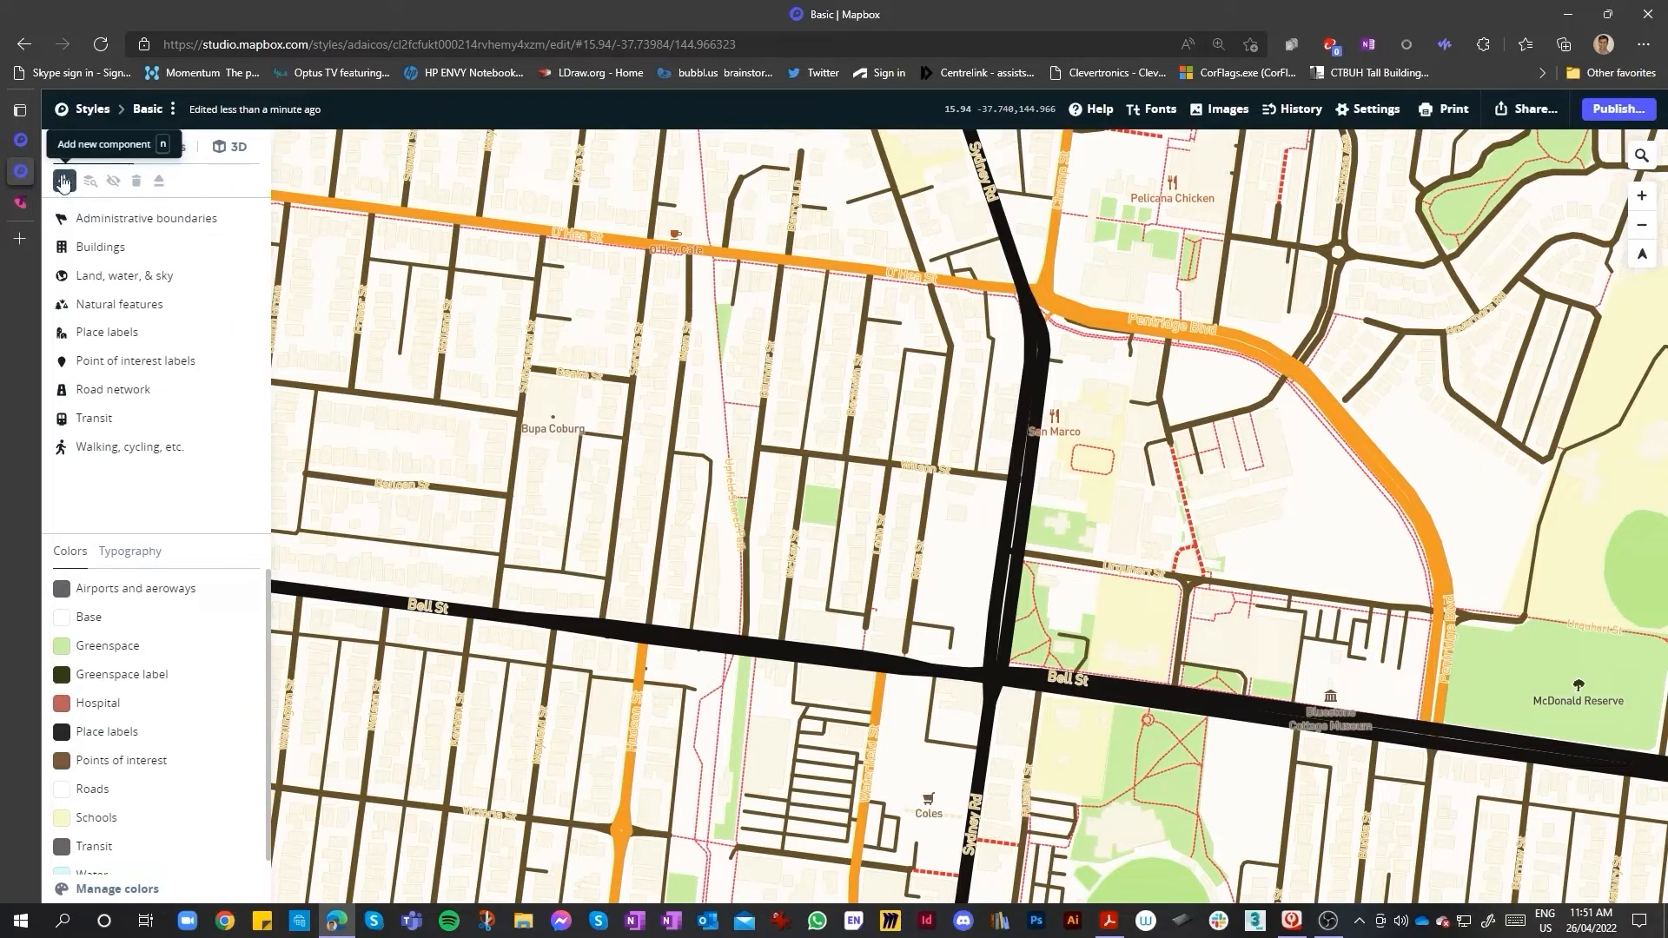
- Bring up the style's individual layers and look inside the Transit labels group
left_click(176, 148)
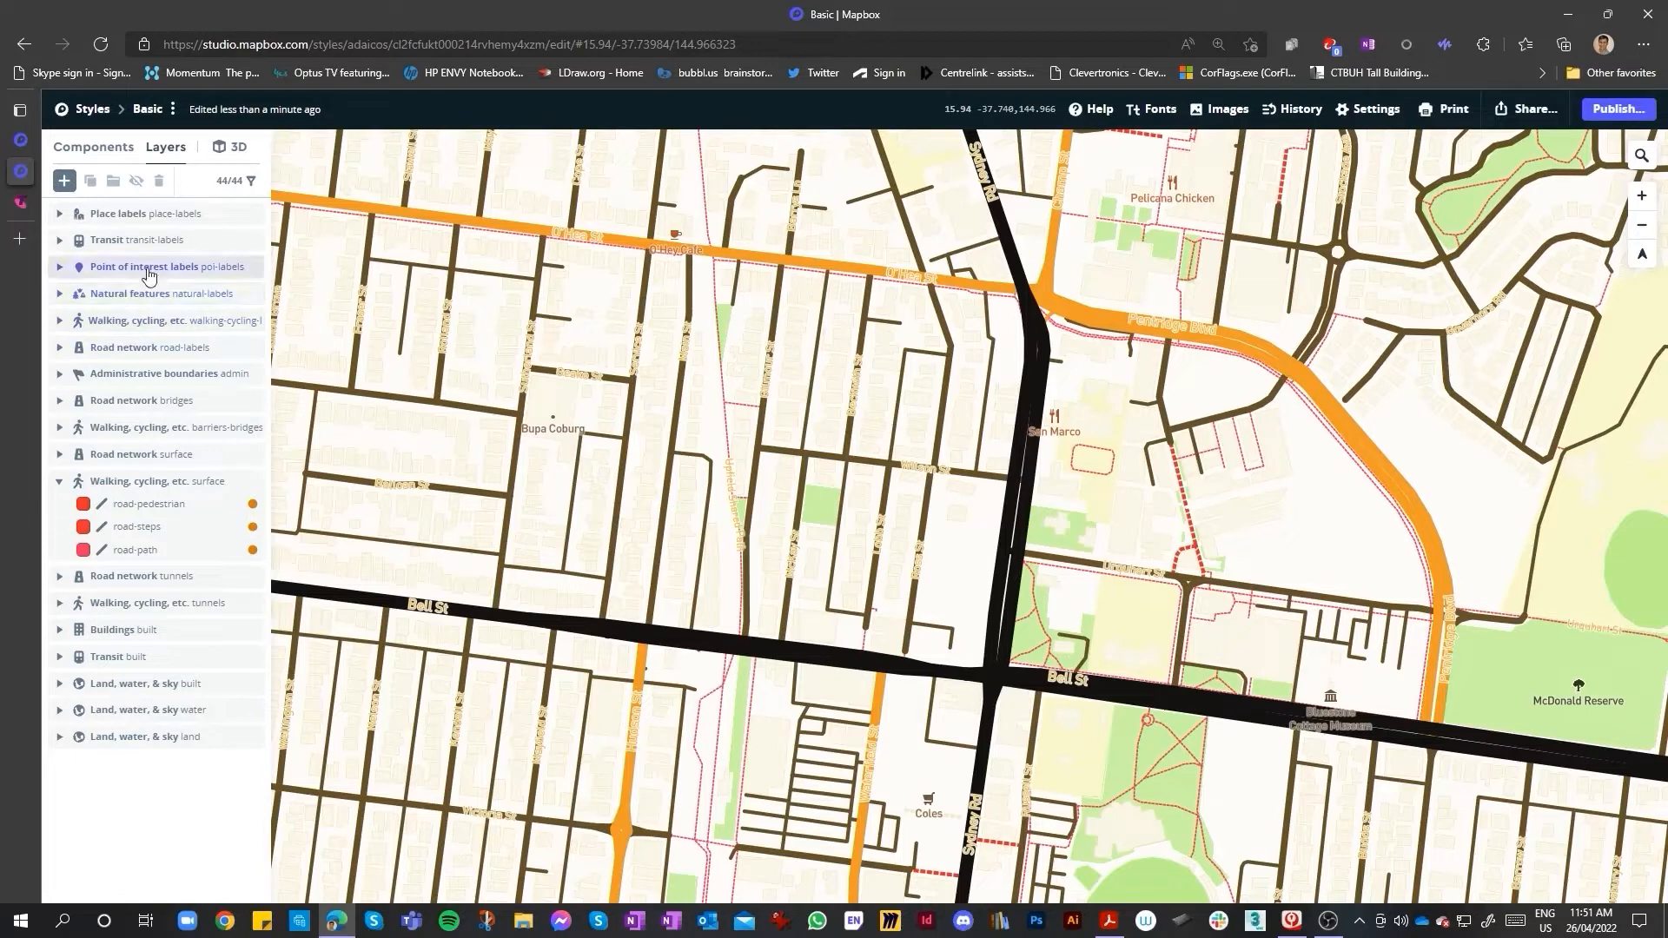
left_click(60, 242)
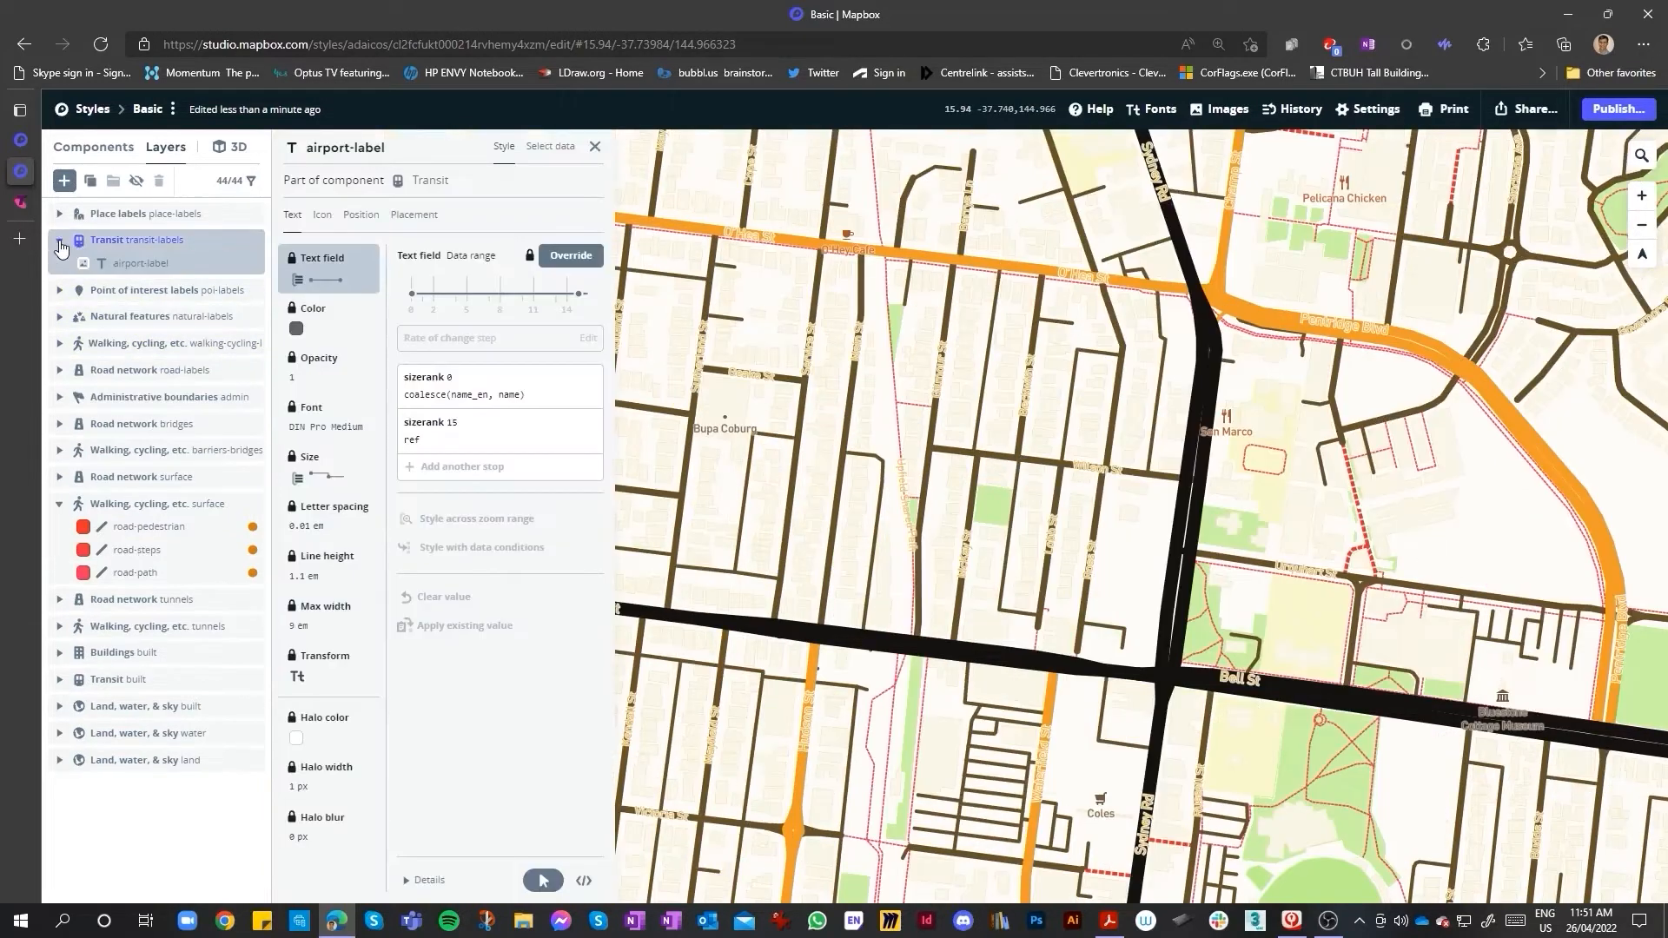
left_click(60, 243)
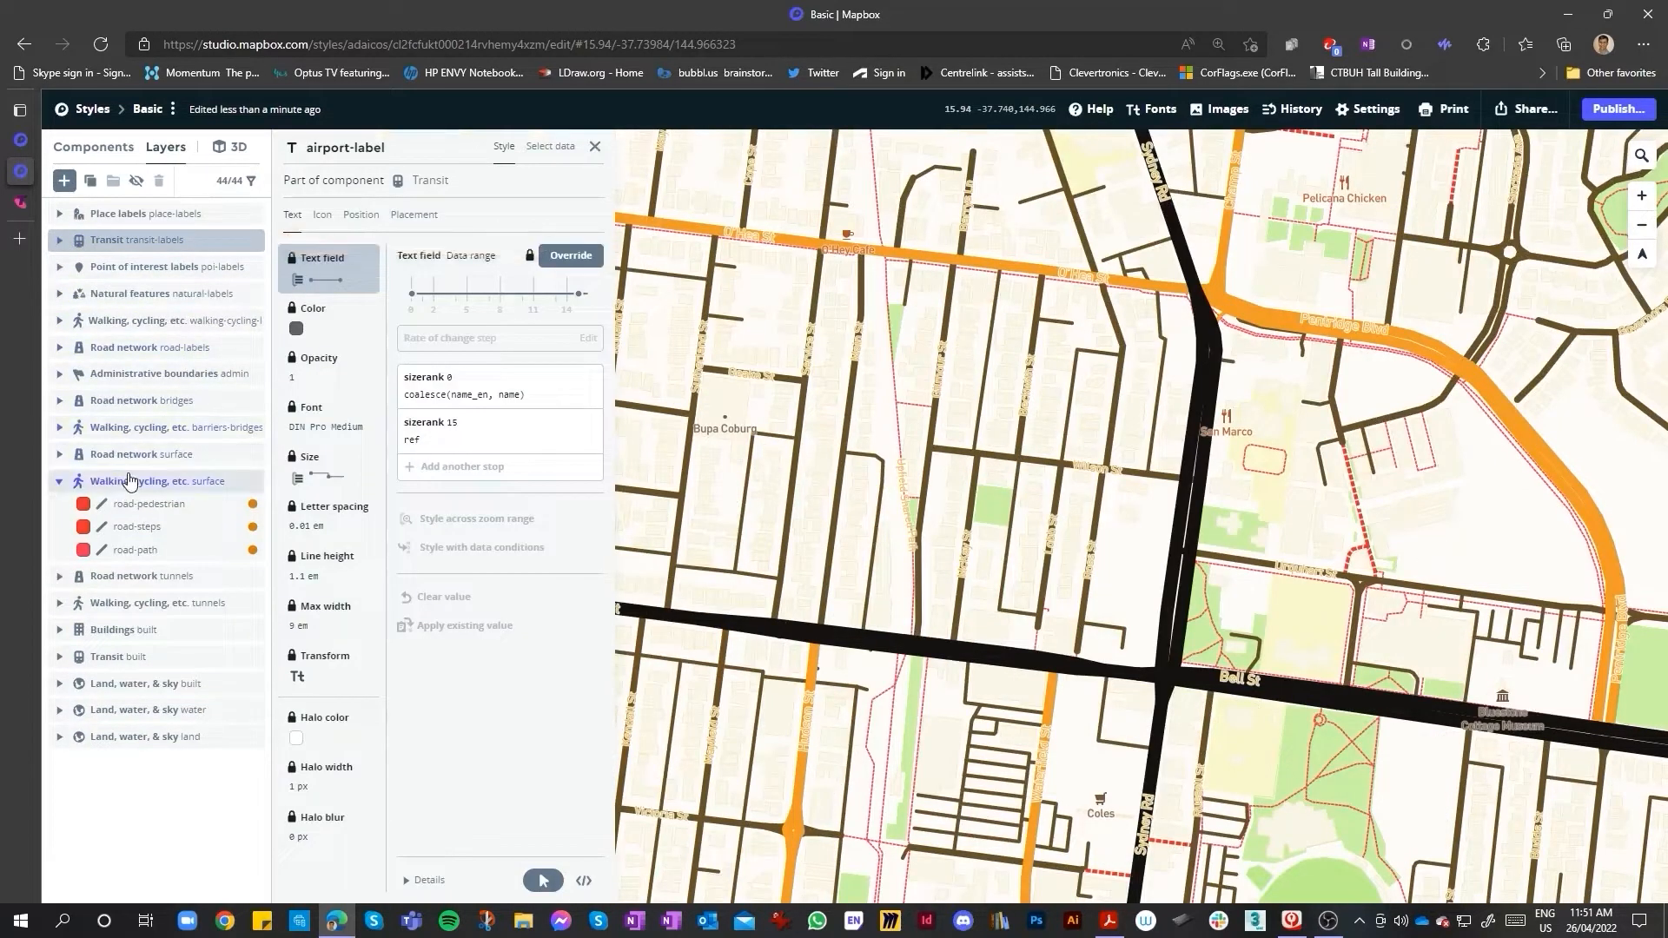
left_click(157, 480)
- Start a new layer and expand the Mapbox Streets v8 source to list its source layers
left_click(64, 181)
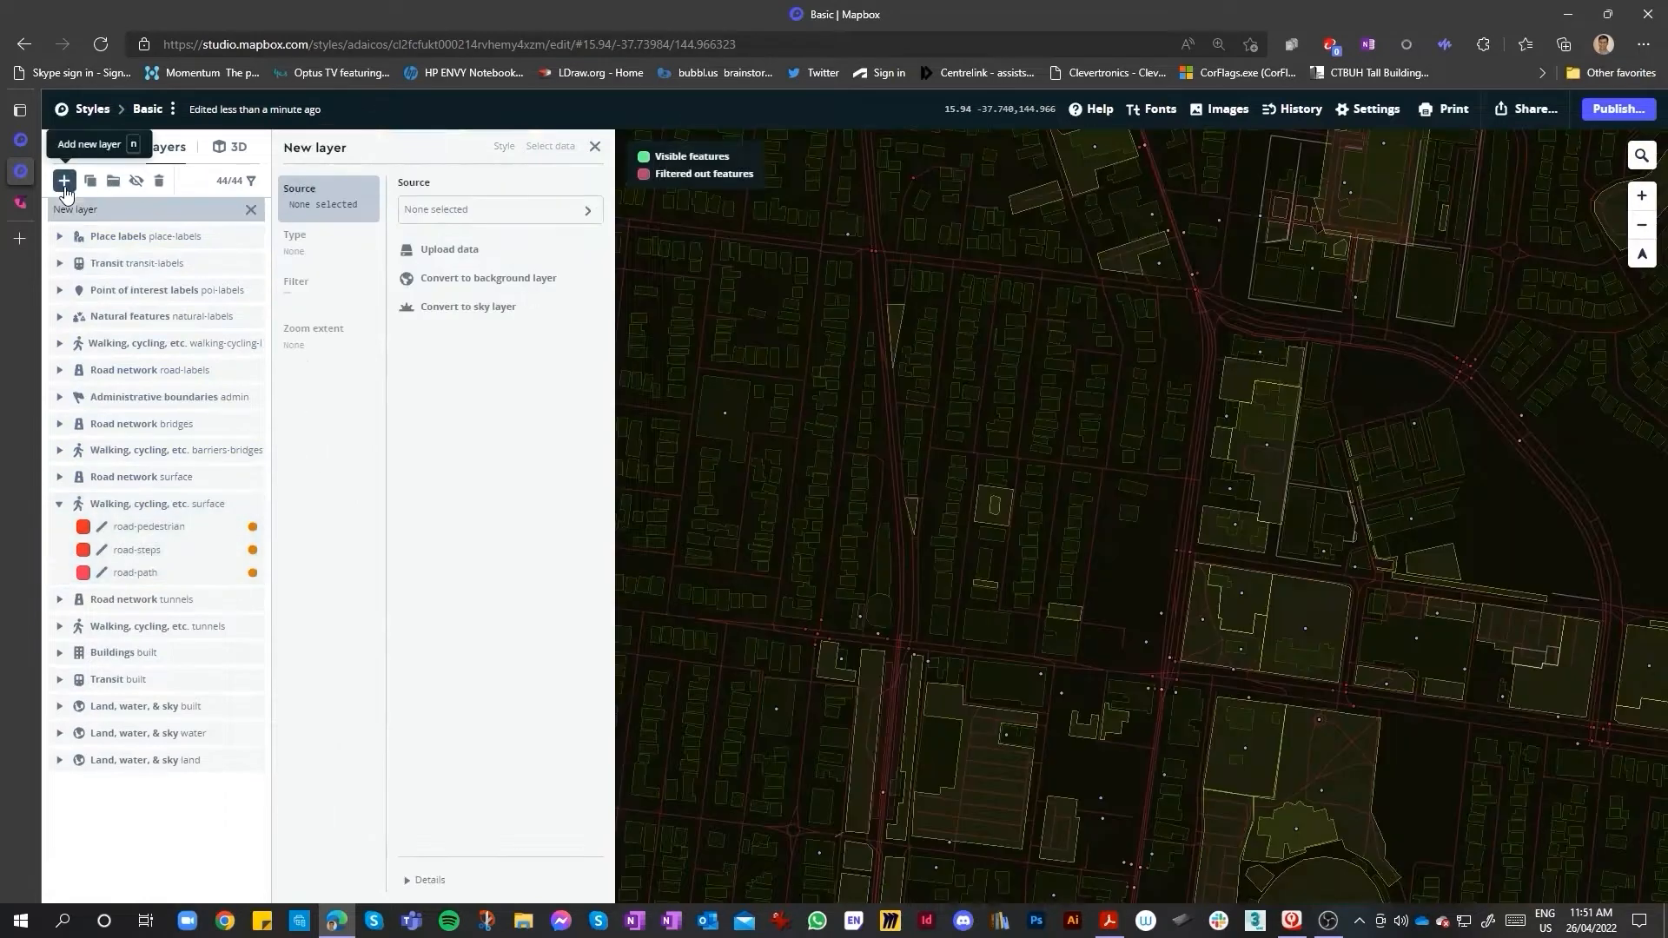
left_click(551, 208)
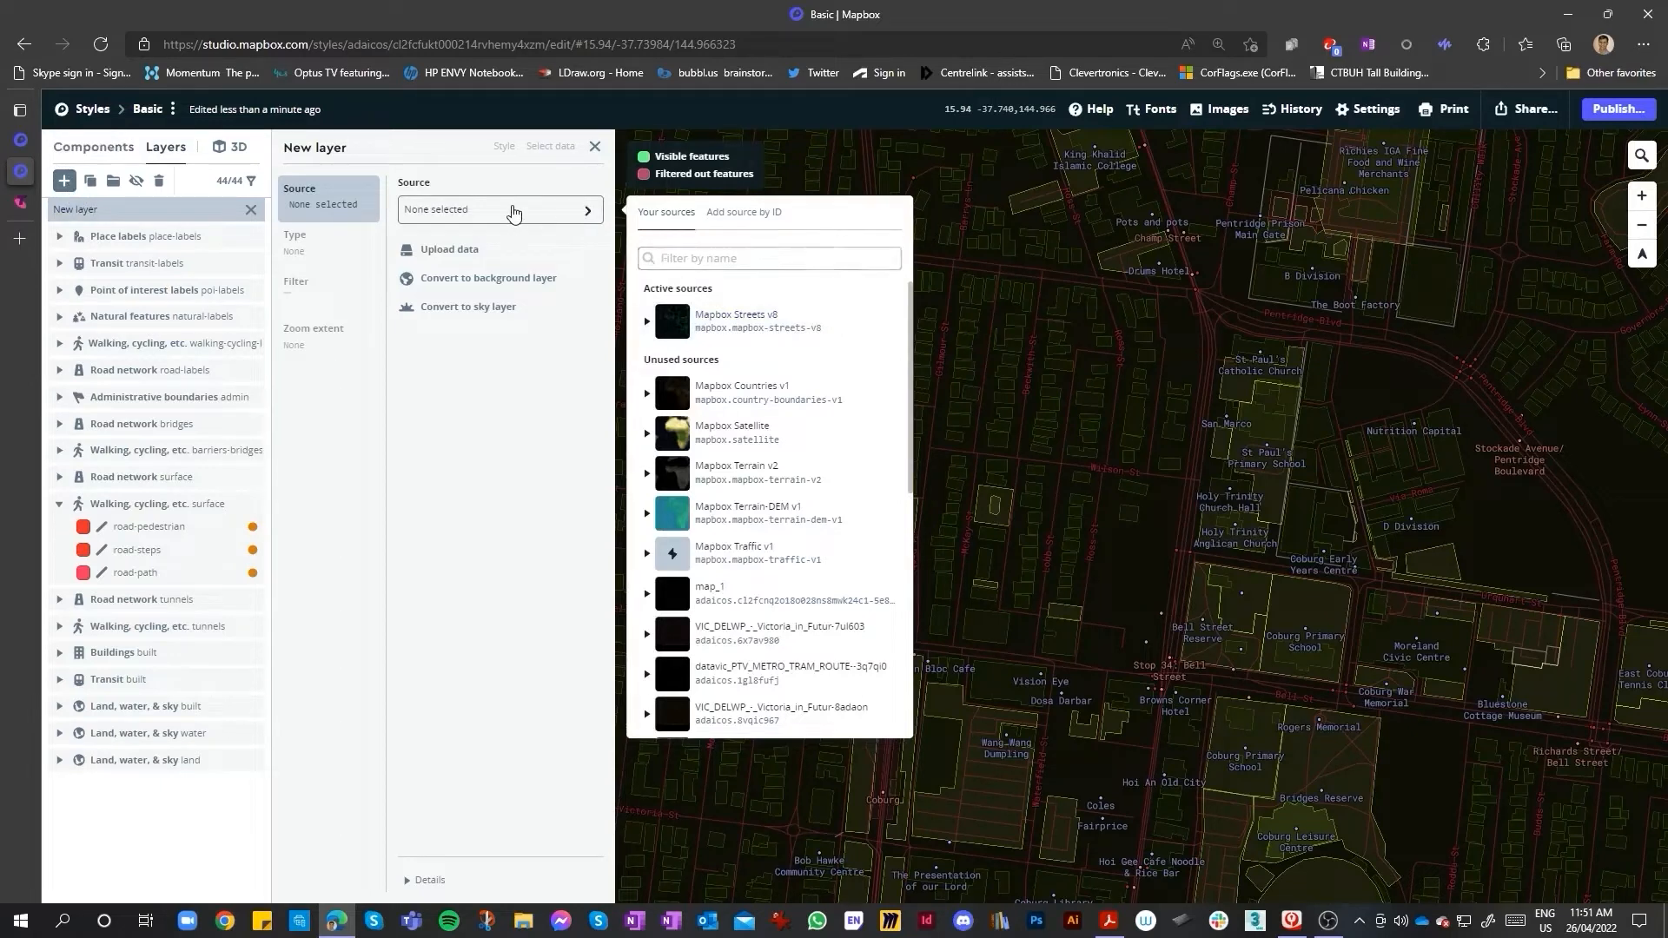
left_click(513, 213)
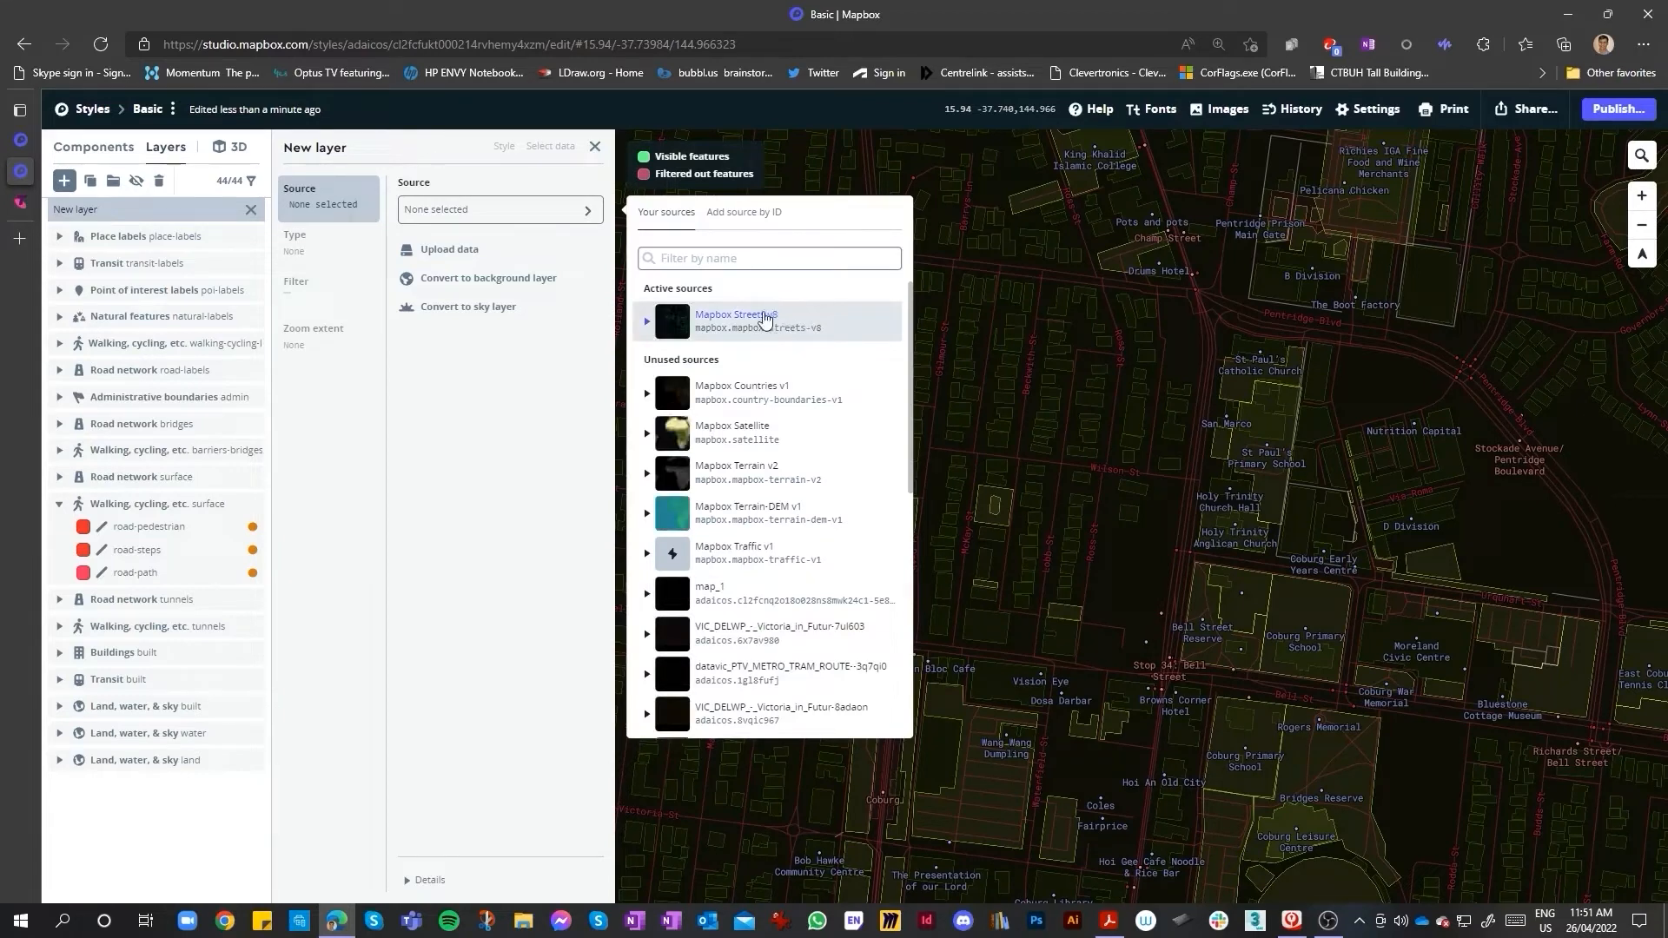
left_click(763, 319)
scroll(744, 608, "down", 8)
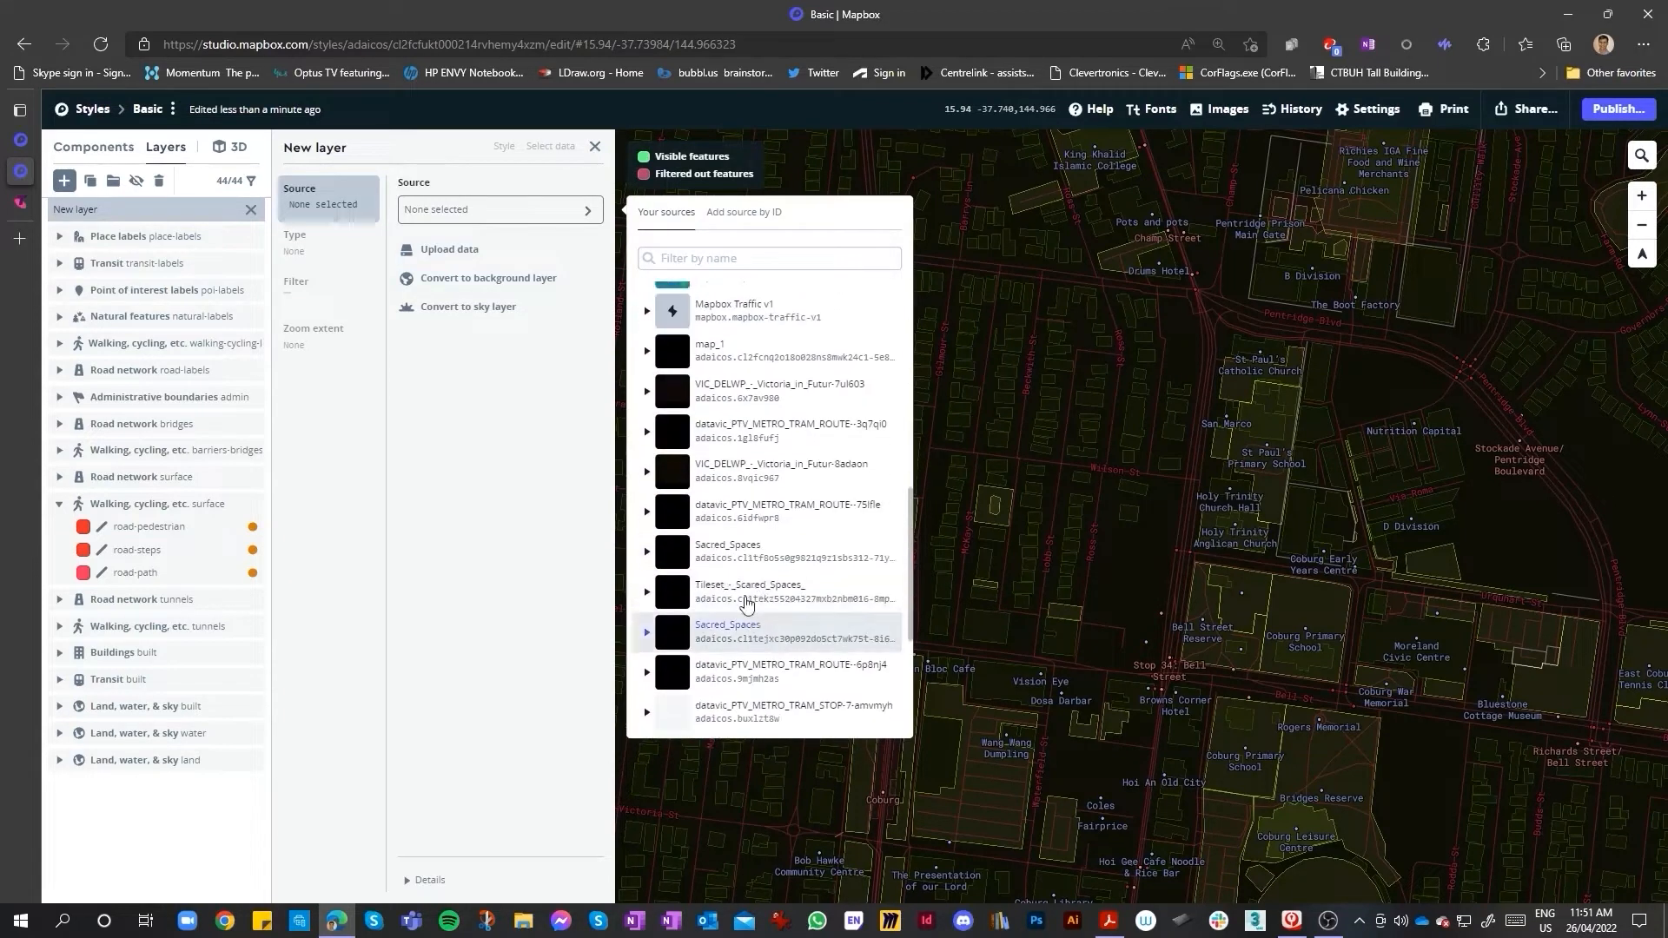
scroll(745, 603, "up", 8)
left_click(732, 321)
left_click(729, 323)
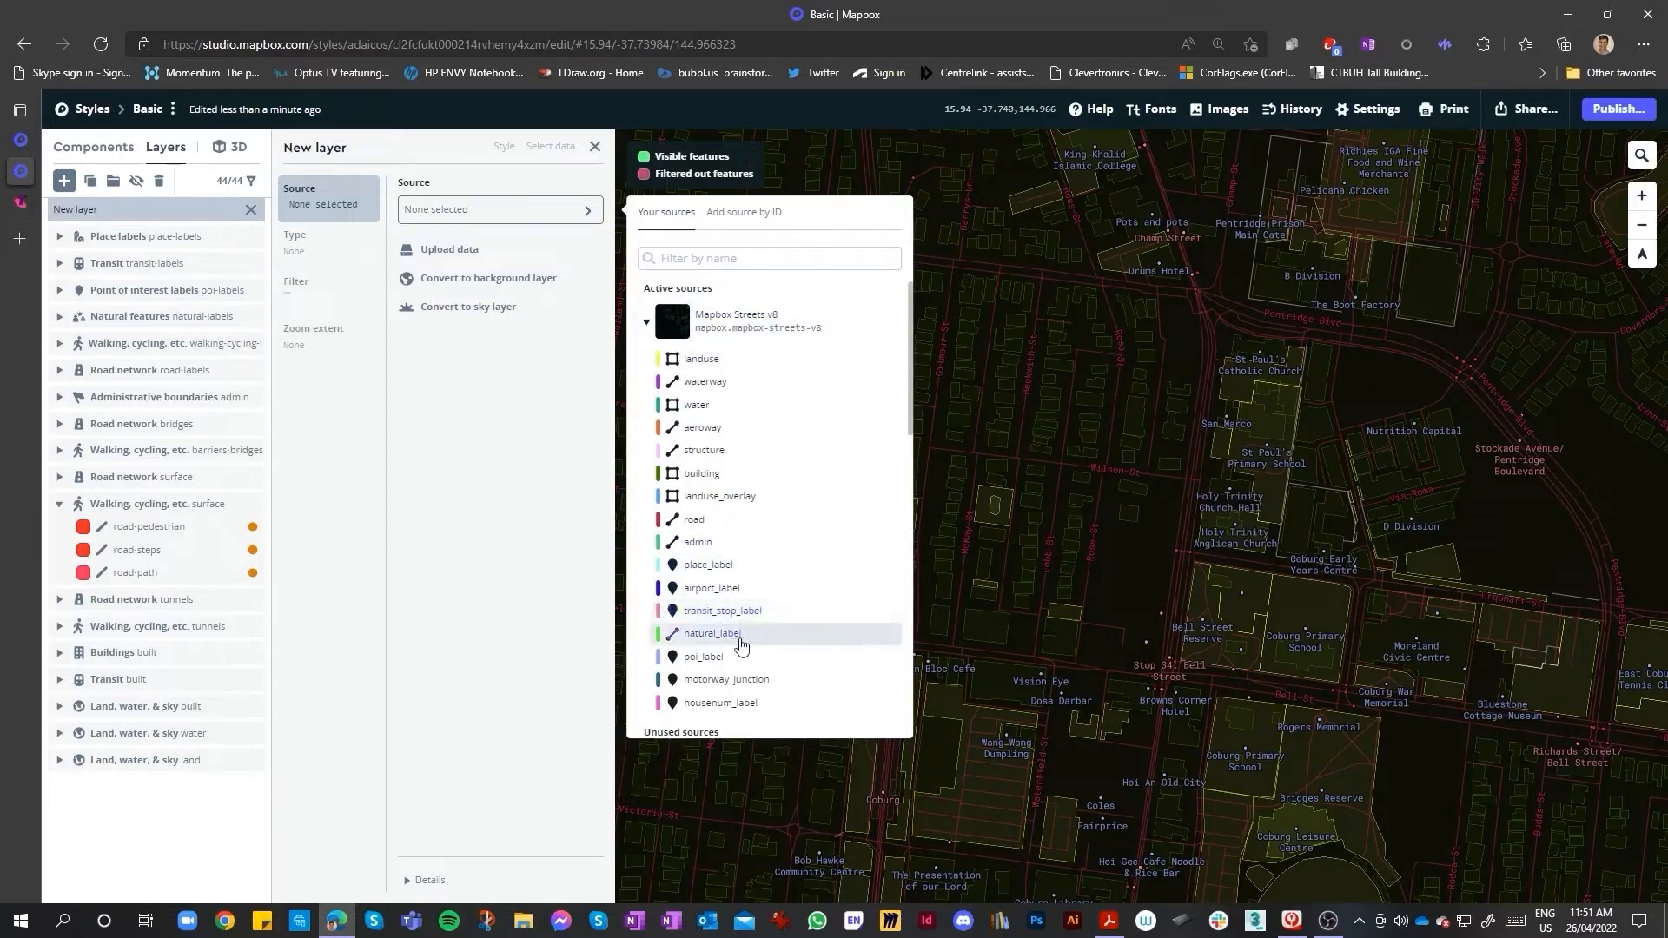
- Assign the road source layer from Mapbox Streets v8 to the new layer and close the source list
scroll(738, 555, "down", 2)
scroll(747, 560, "up", 2)
scroll(721, 539, "down", 3)
scroll(686, 469, "up", 2)
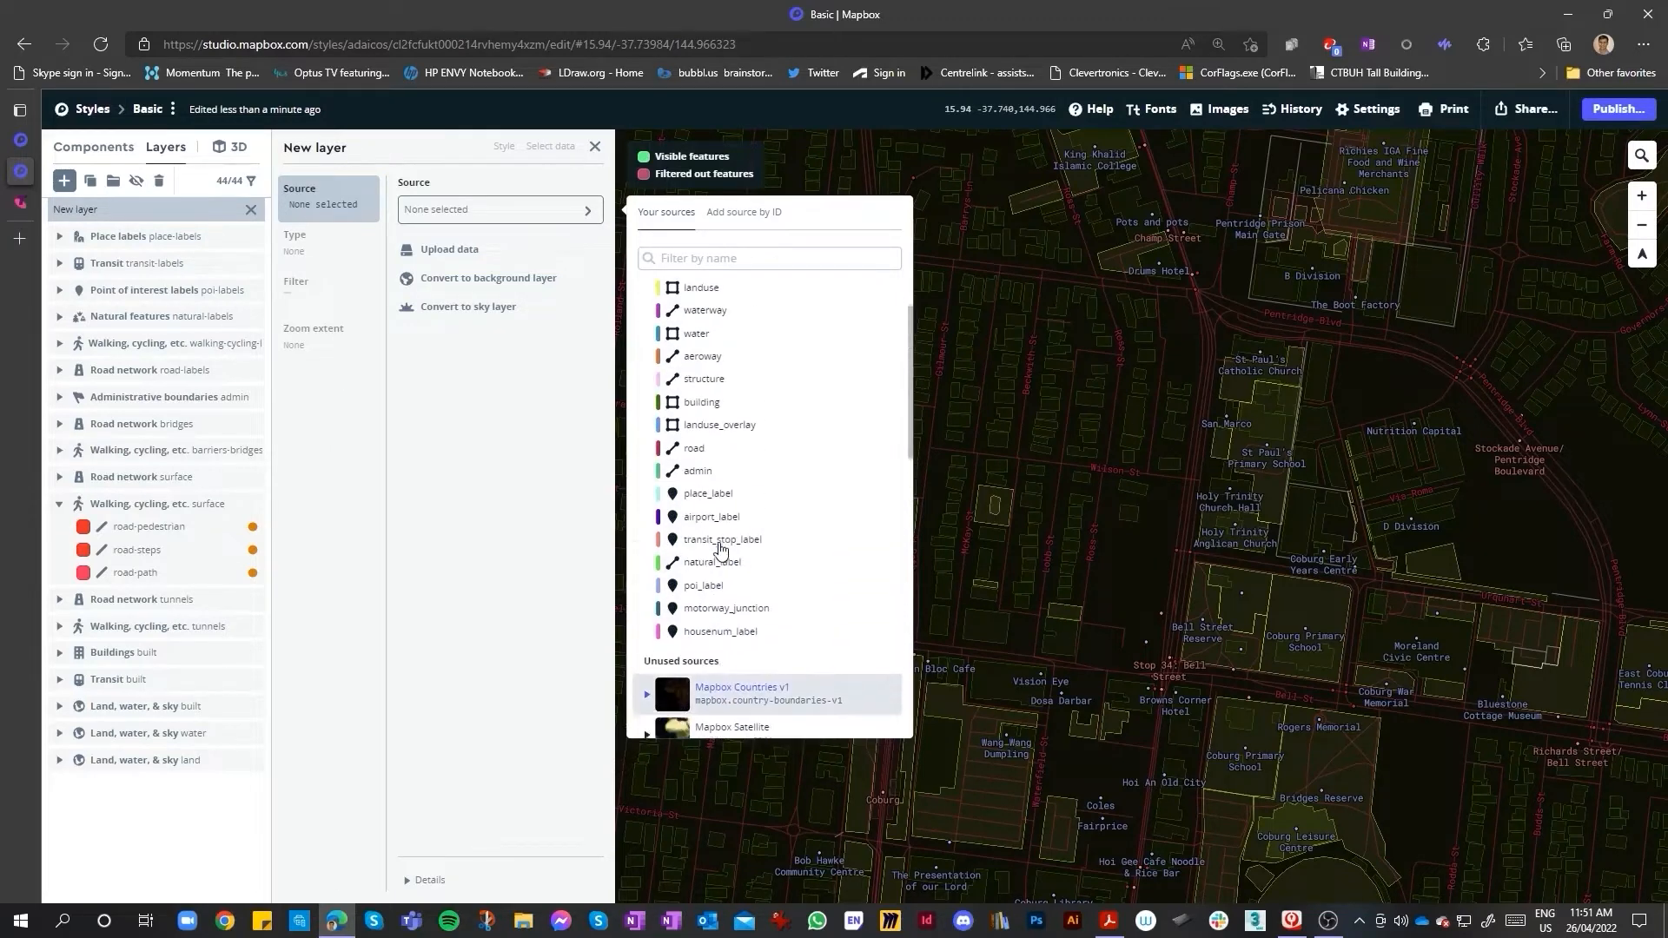
left_click(720, 458)
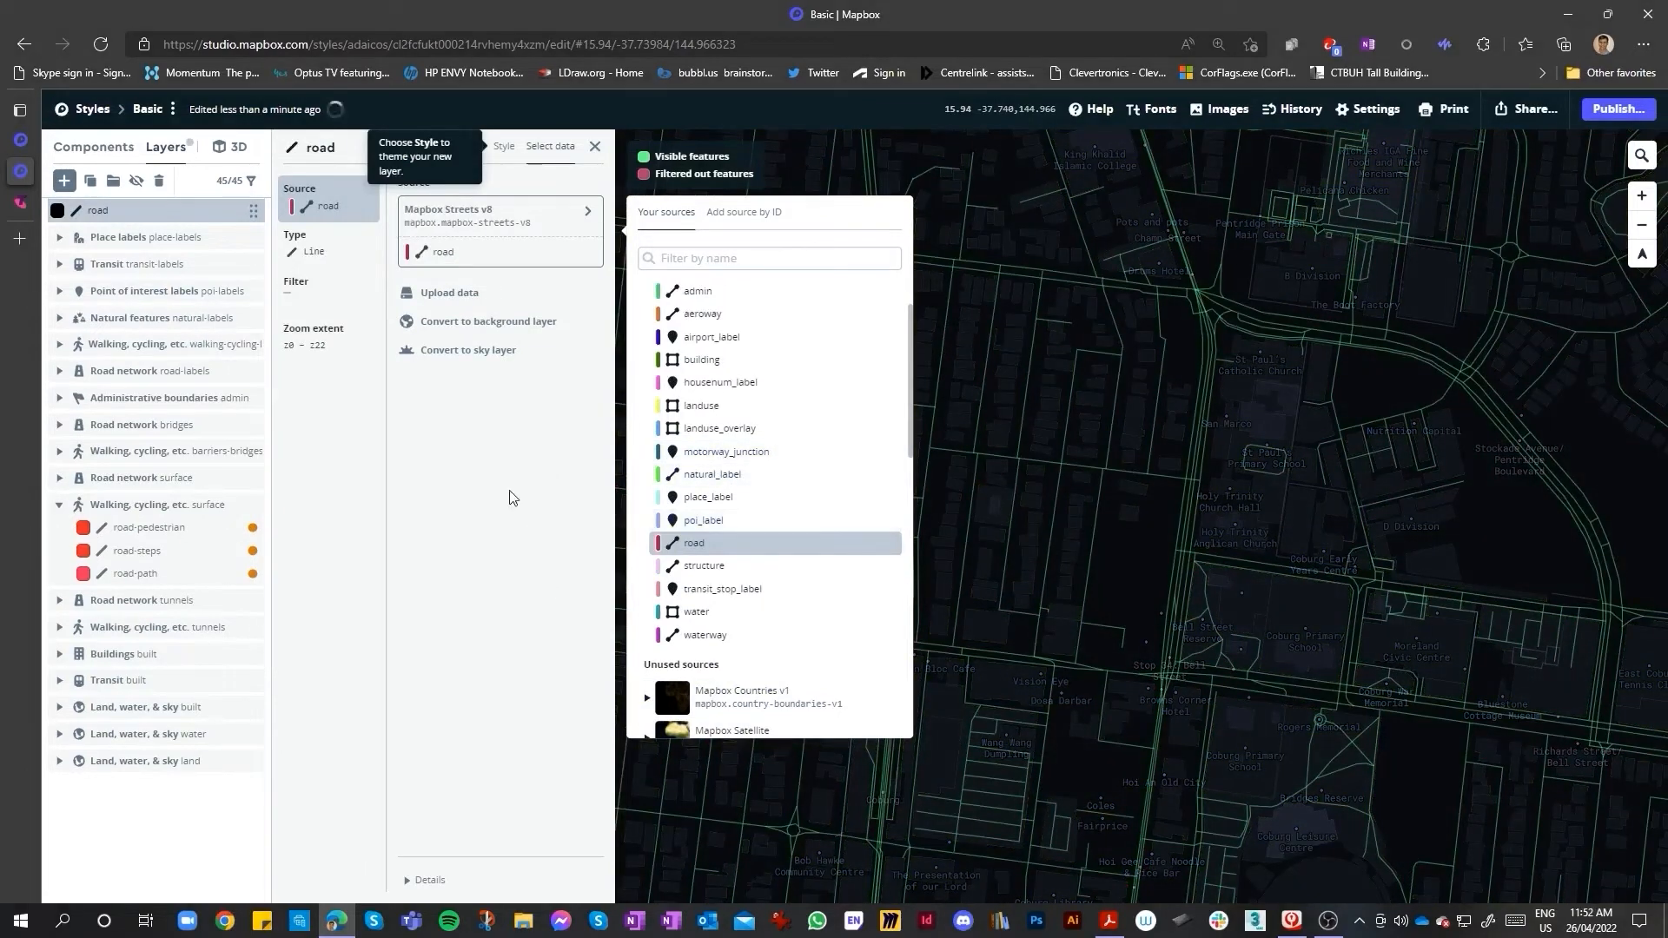
left_click(497, 383)
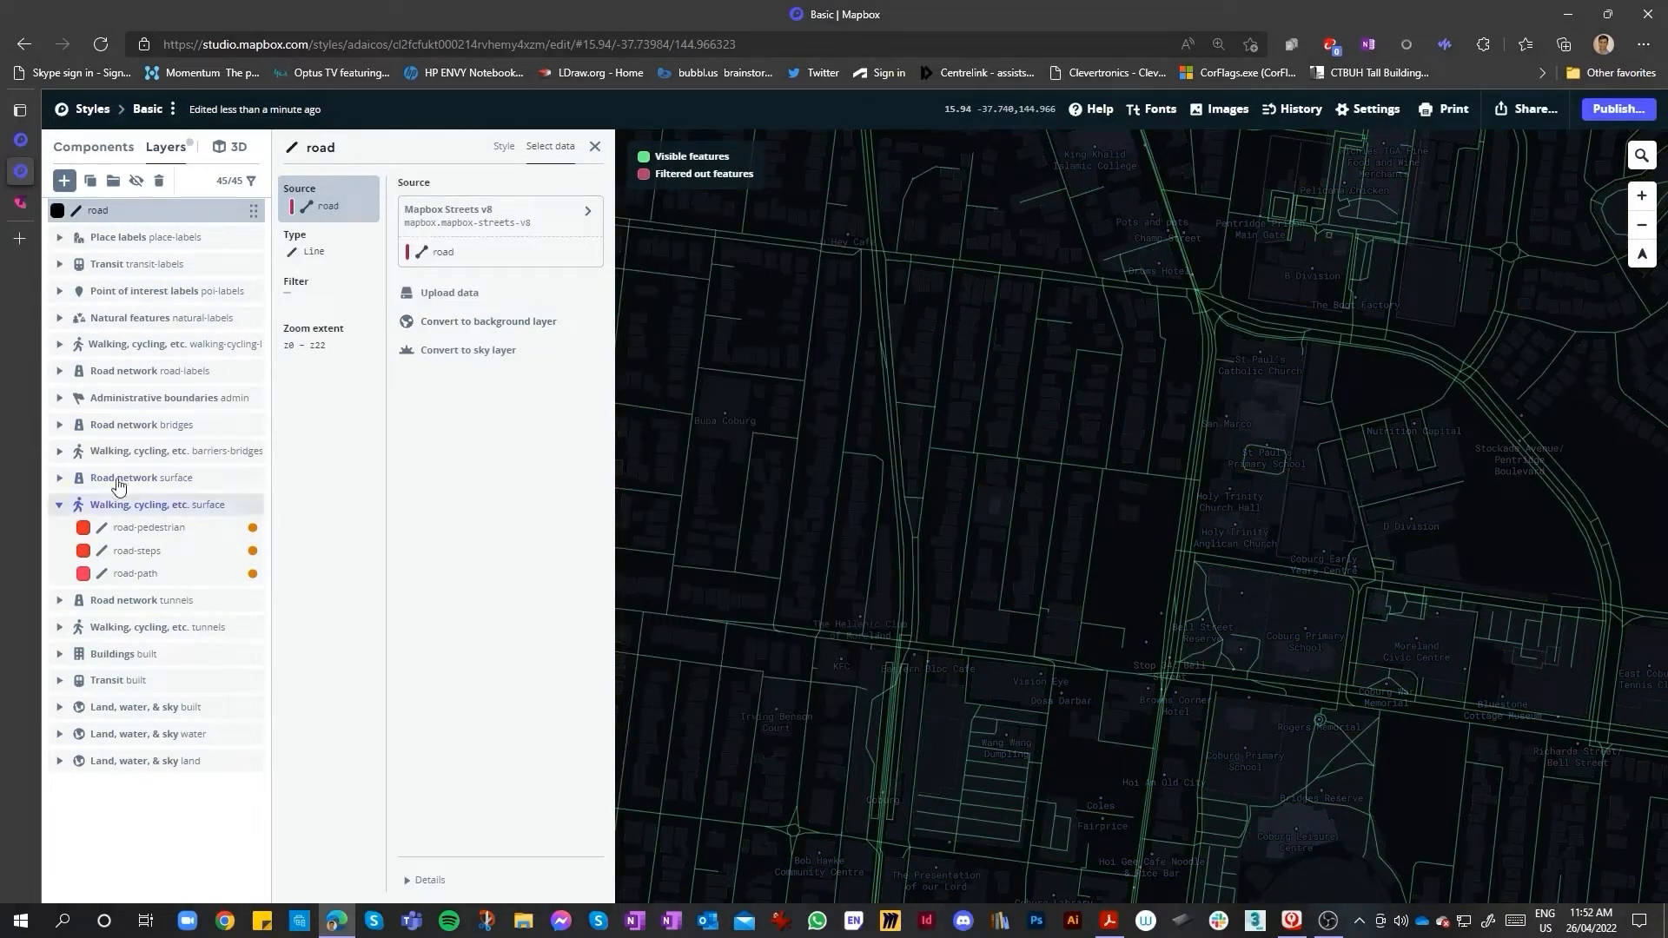
- Inspect the feature data of the railway line near Coburg Station, including its class and type
scroll(912, 695, "up", 5)
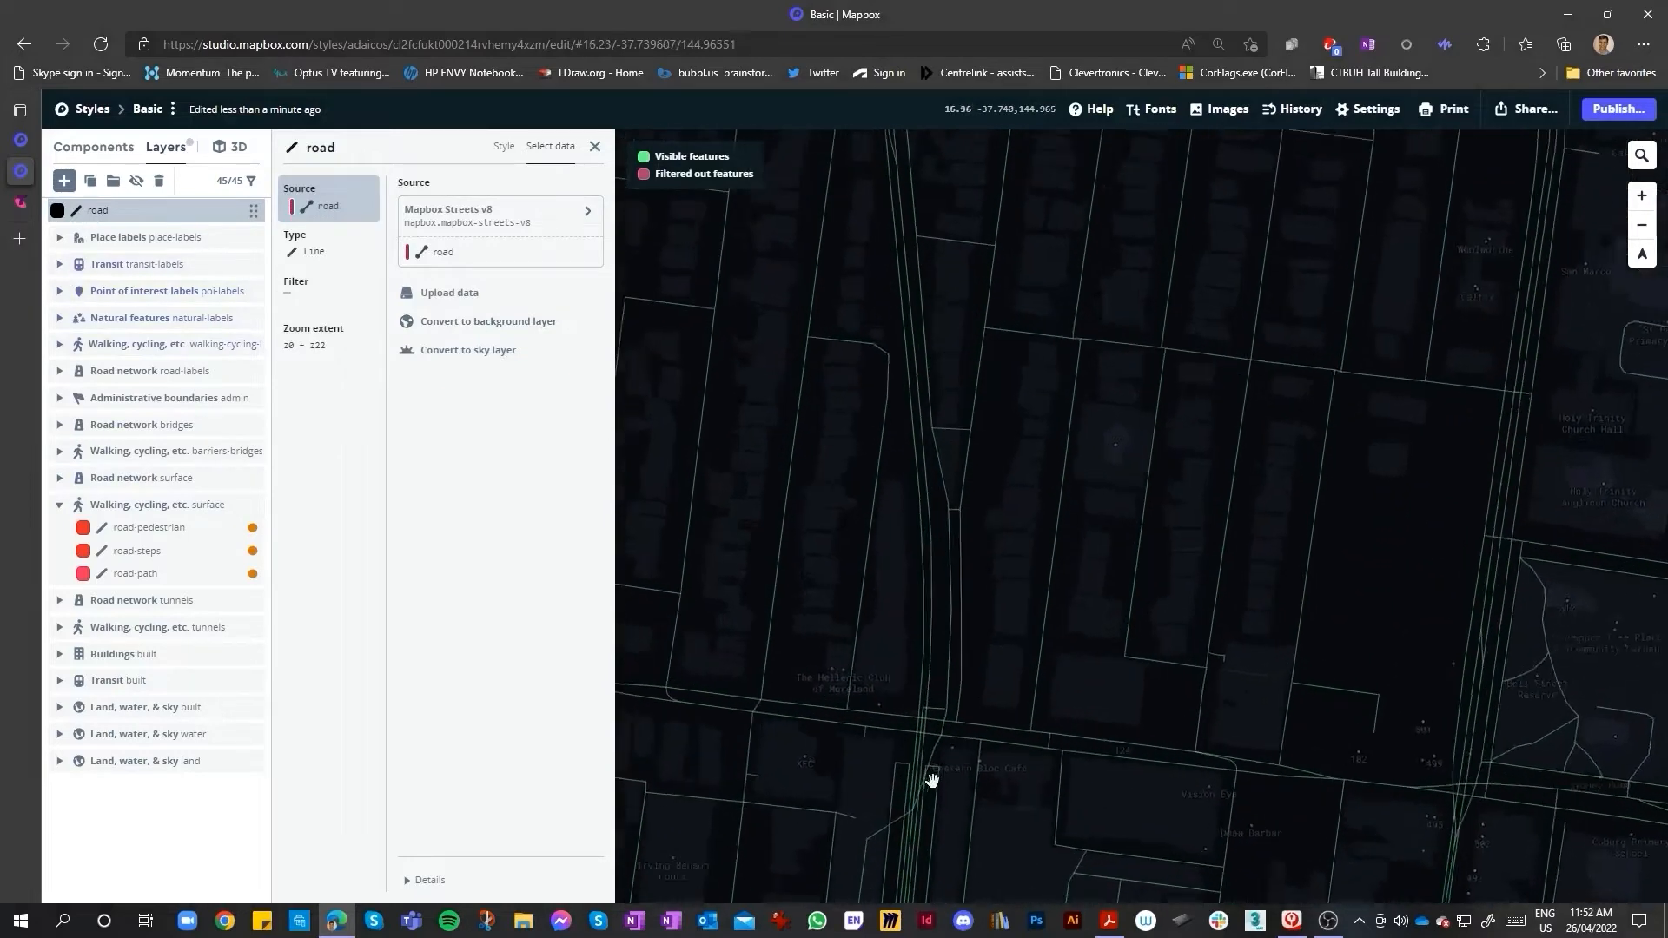
left_click(918, 728)
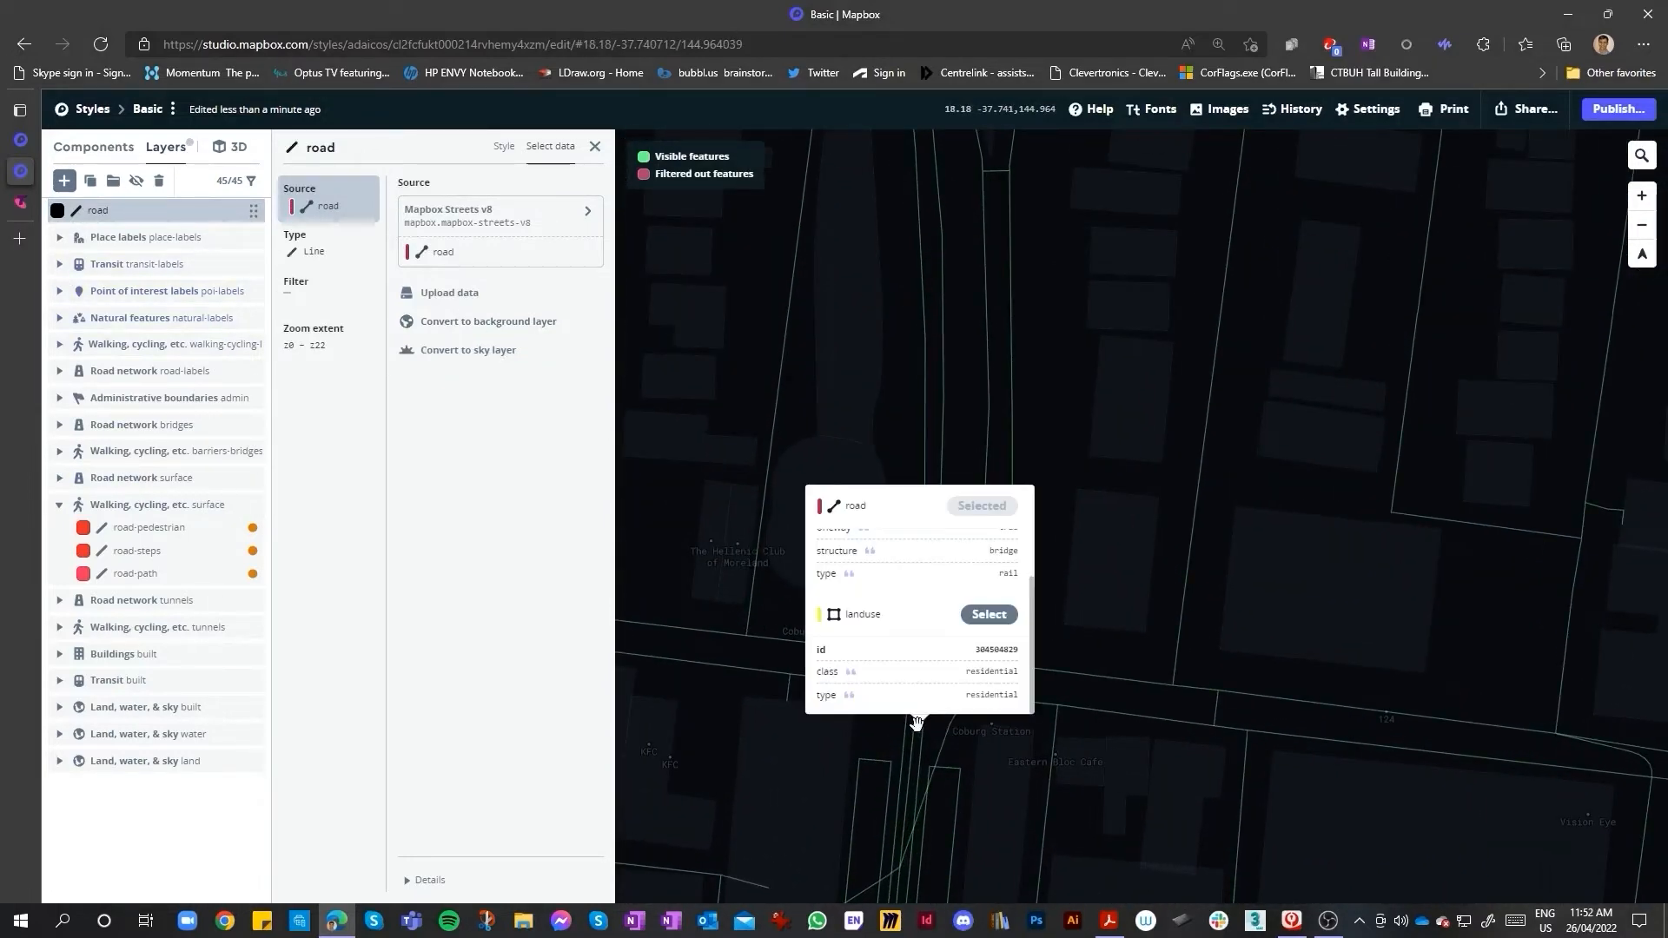
left_click(658, 727)
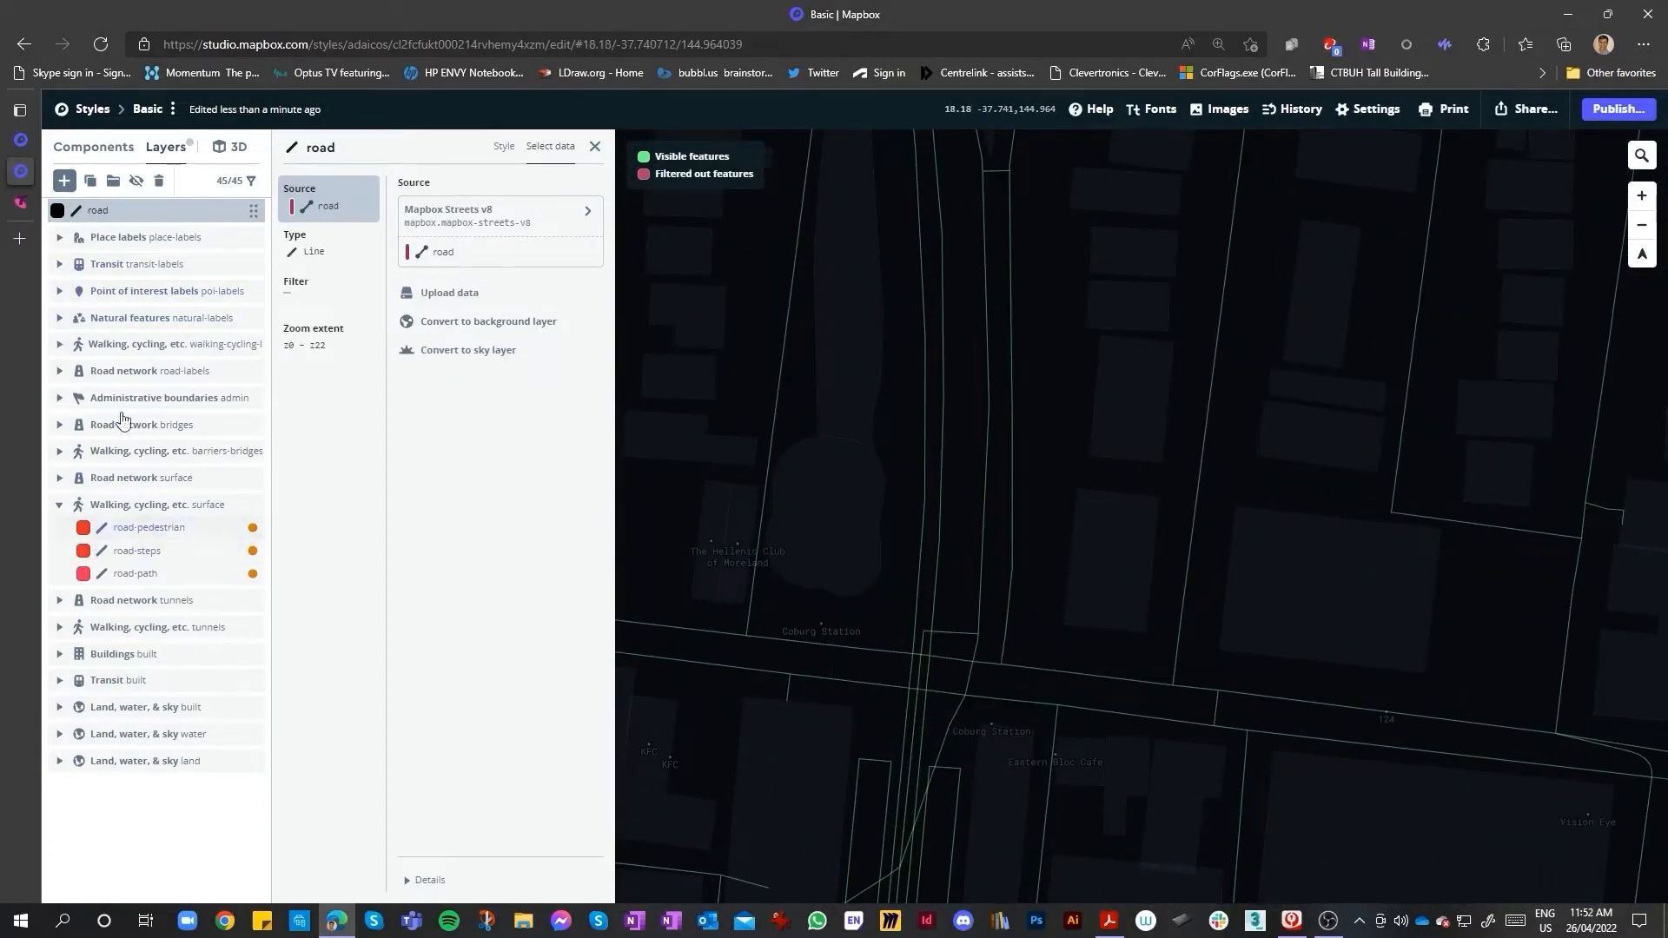
- Examine the Transit labels, walking and cycling, and Road network bridges layer groups for a layer that styles railways
left_click(59, 268)
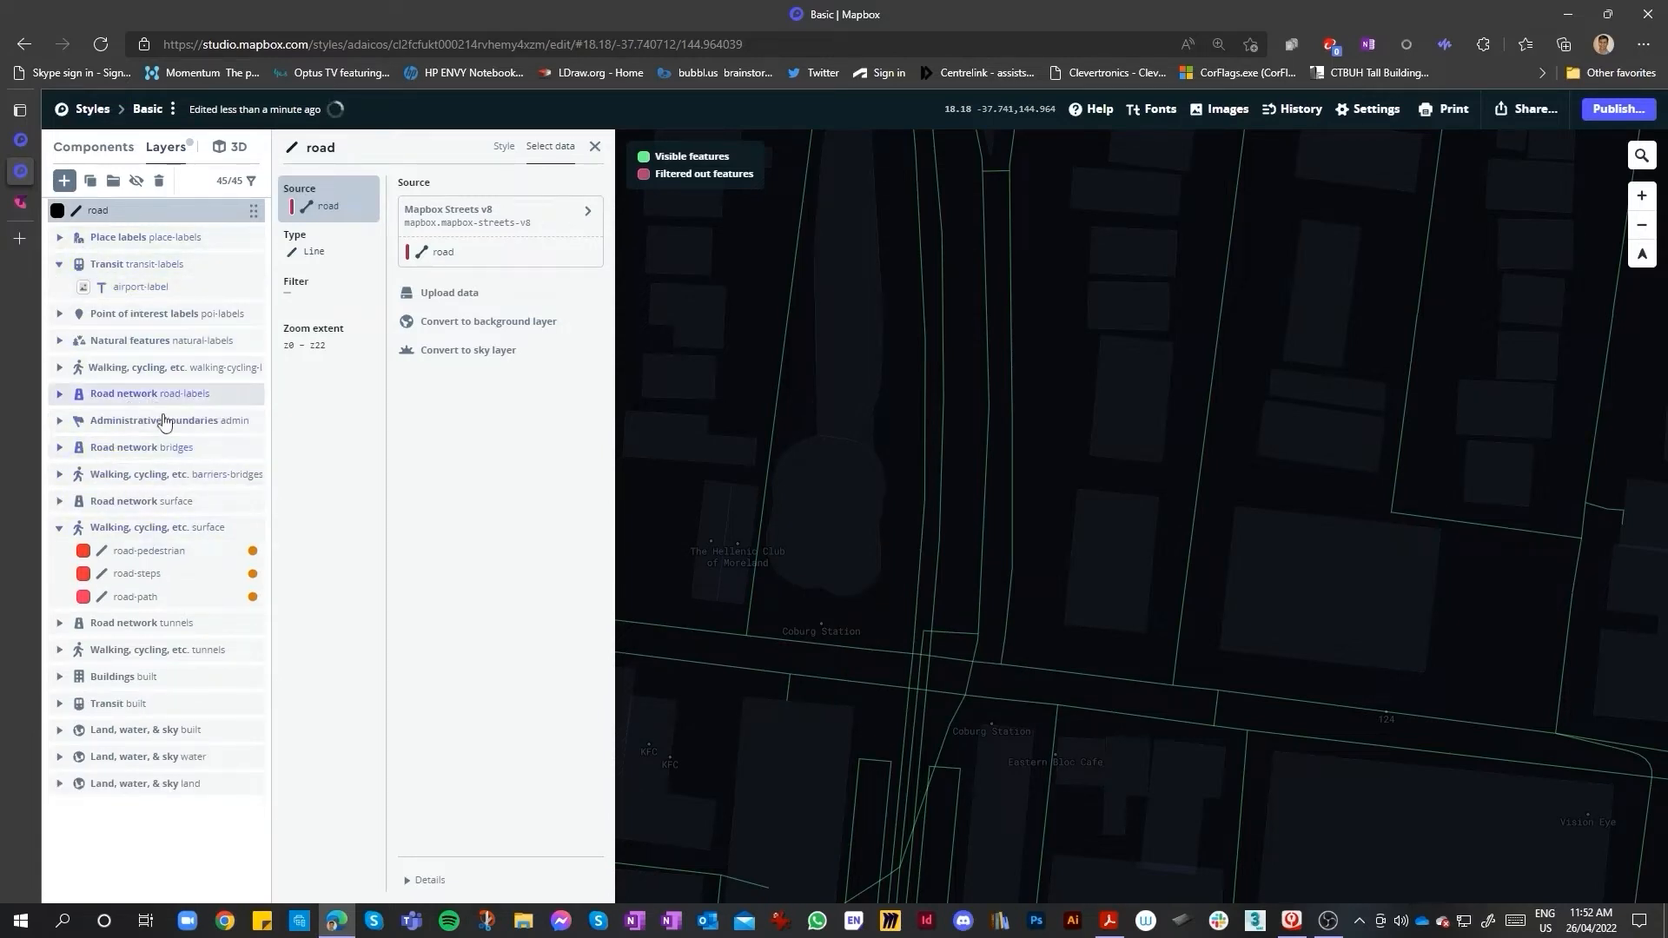
left_click(147, 530)
left_click(150, 532)
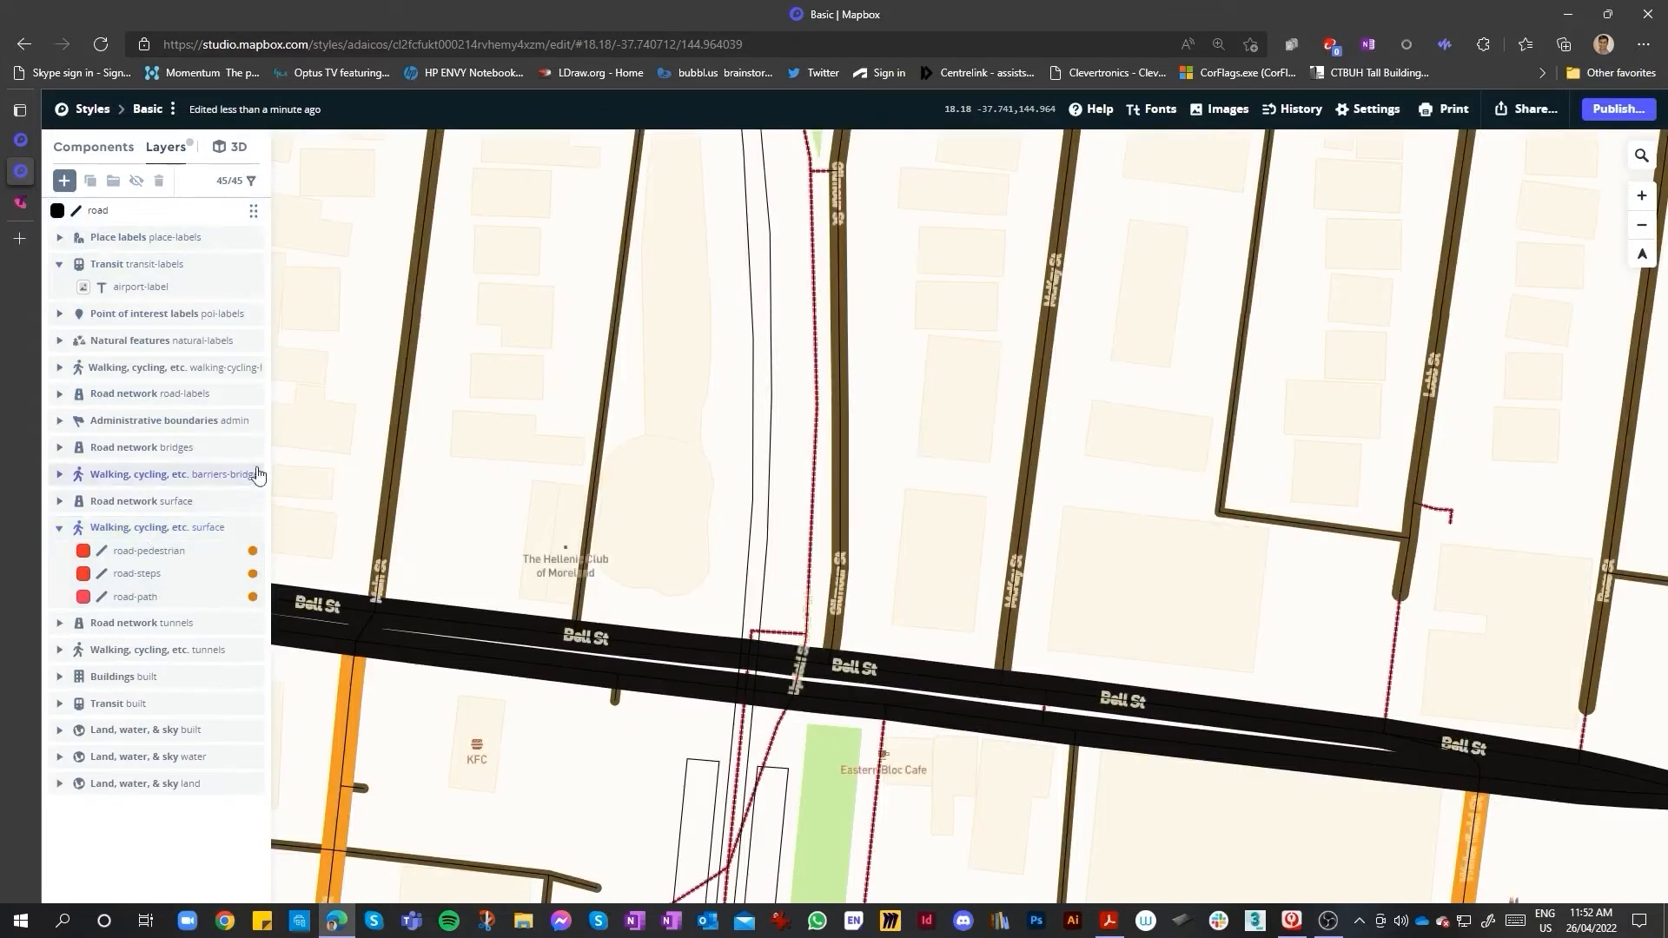
left_click(191, 529)
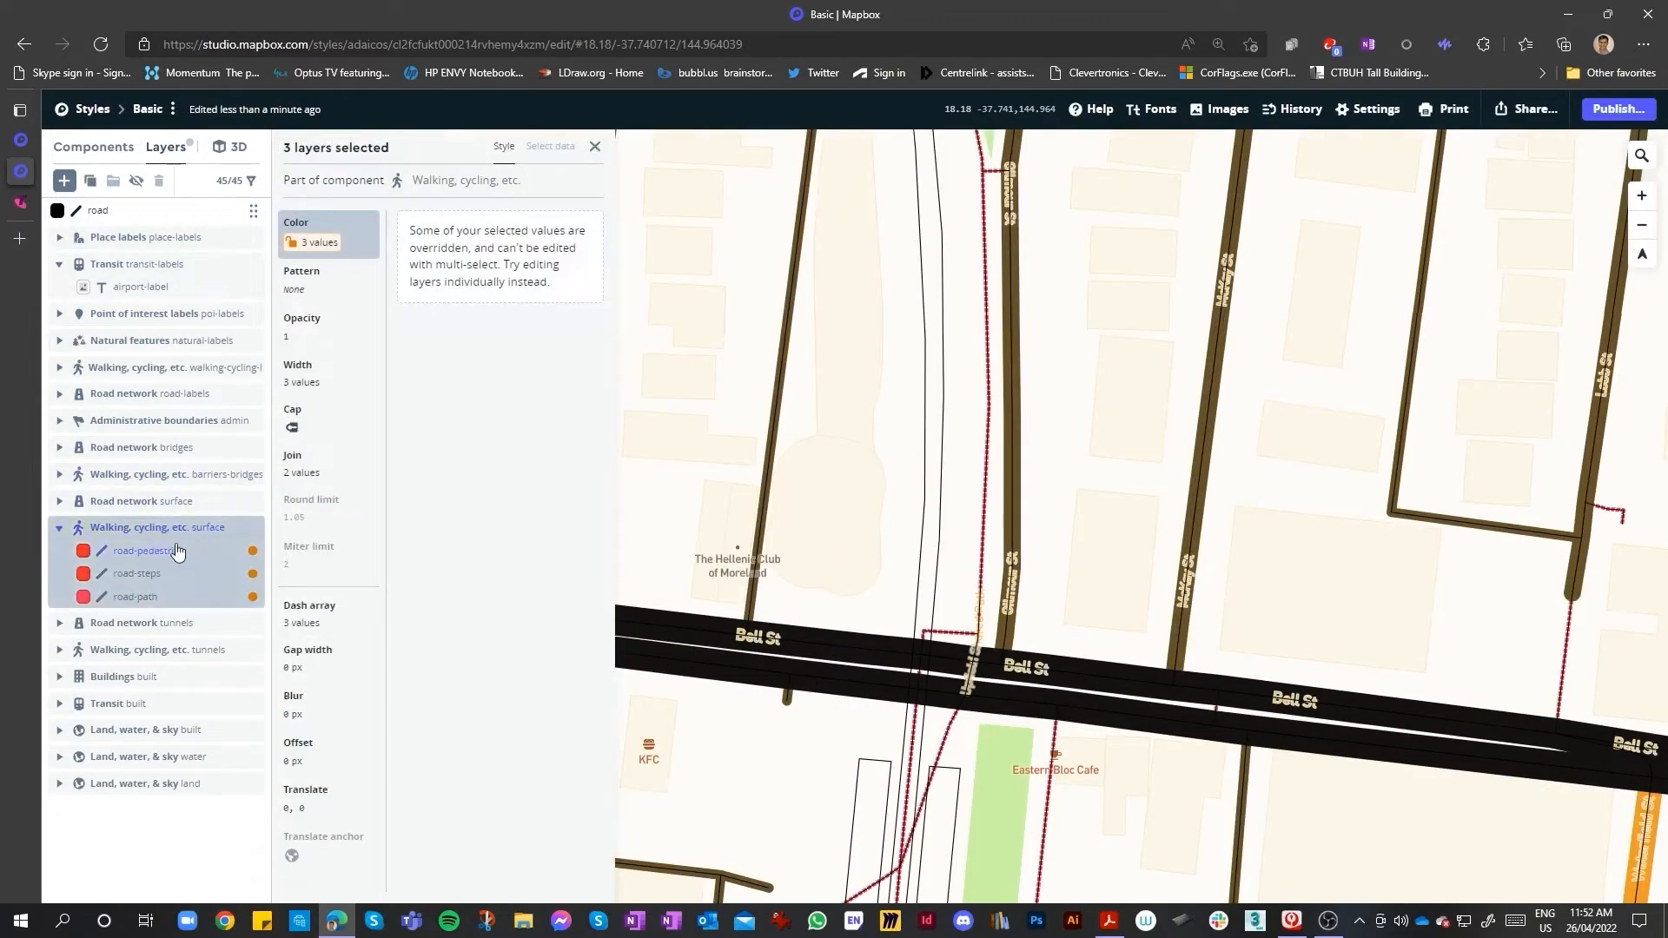
left_click(176, 552)
left_click(141, 446)
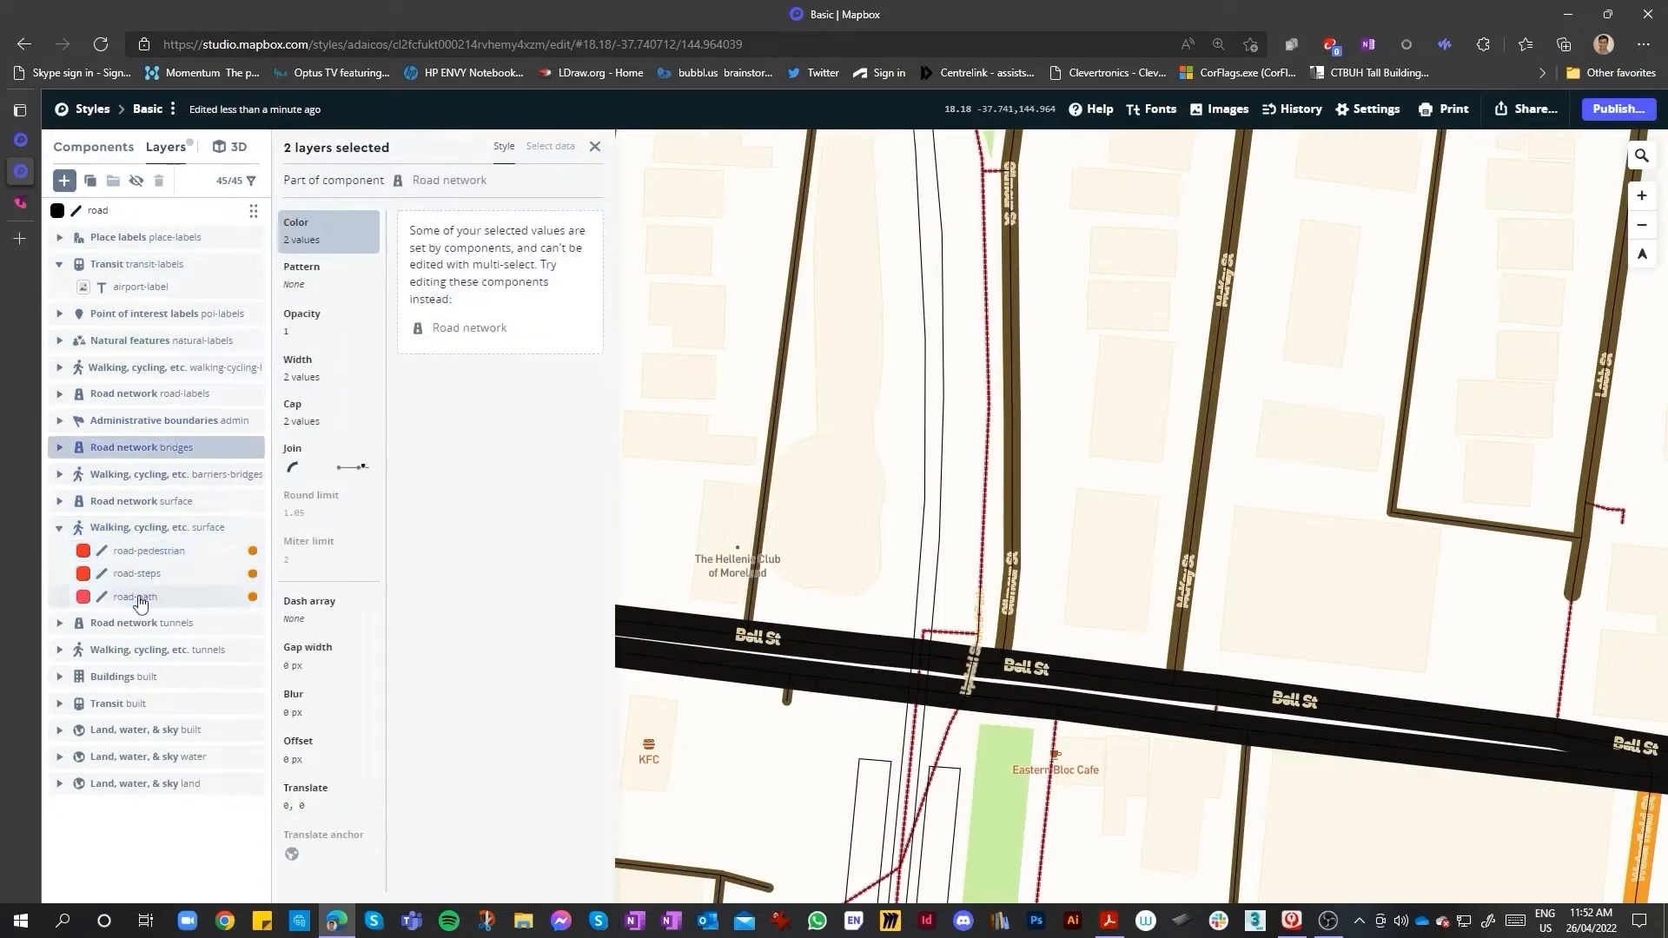
left_click(184, 650)
left_click(142, 448)
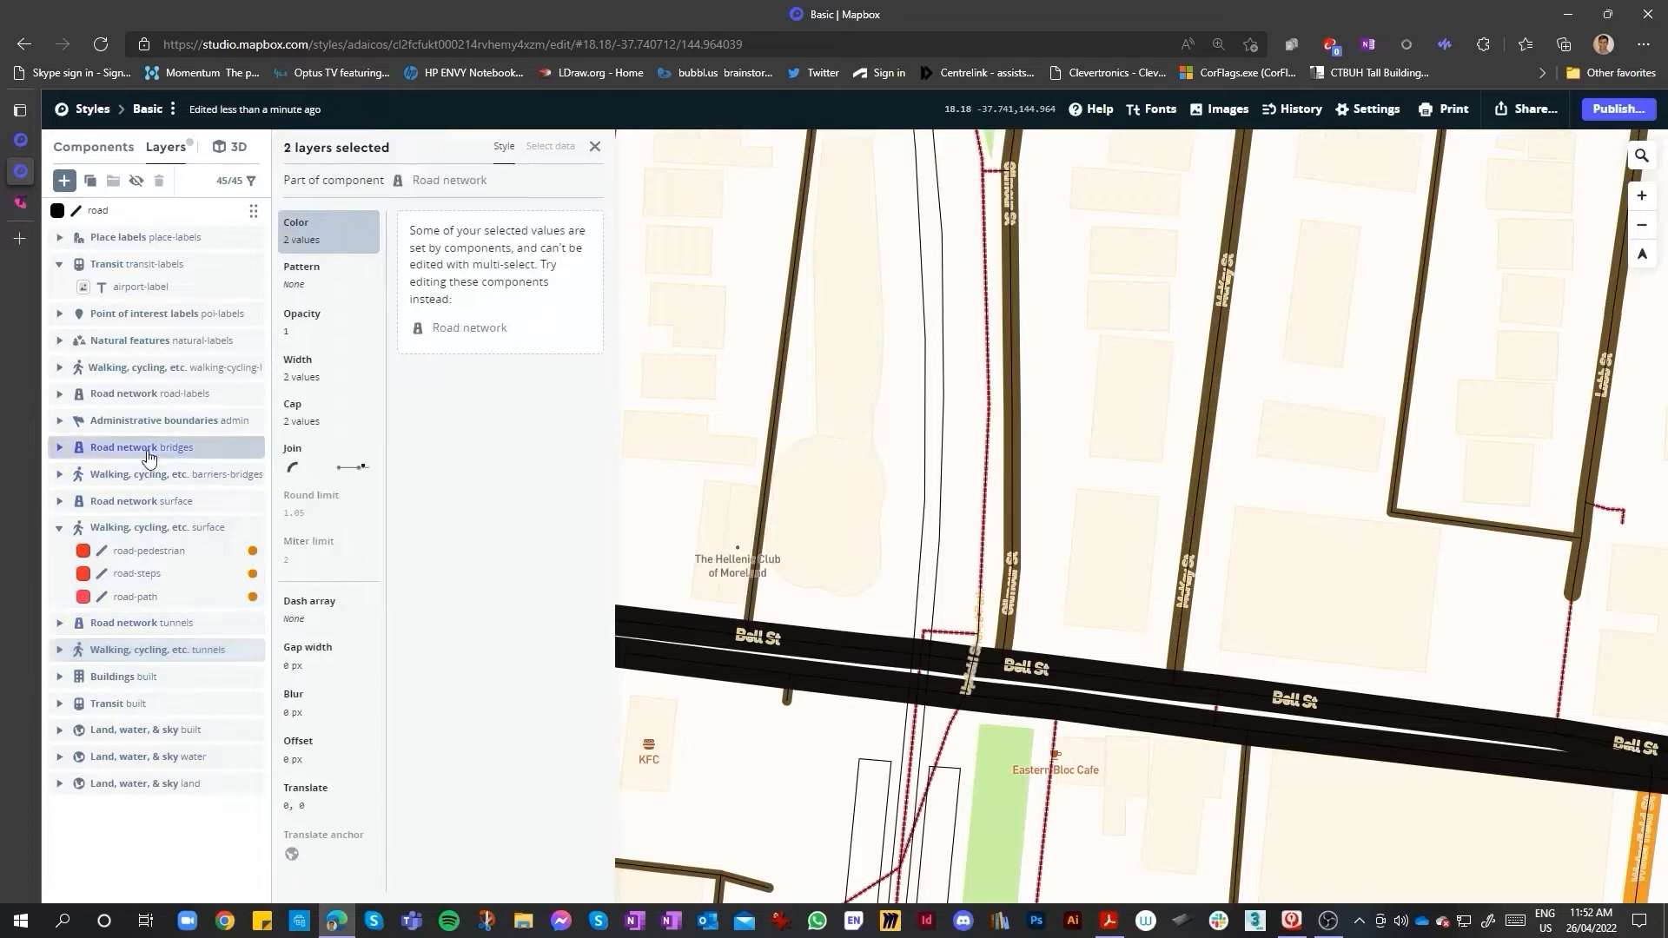
- Open the Road network surface layer's primary and trunk color condition and bring up its available class values
left_click(201, 501)
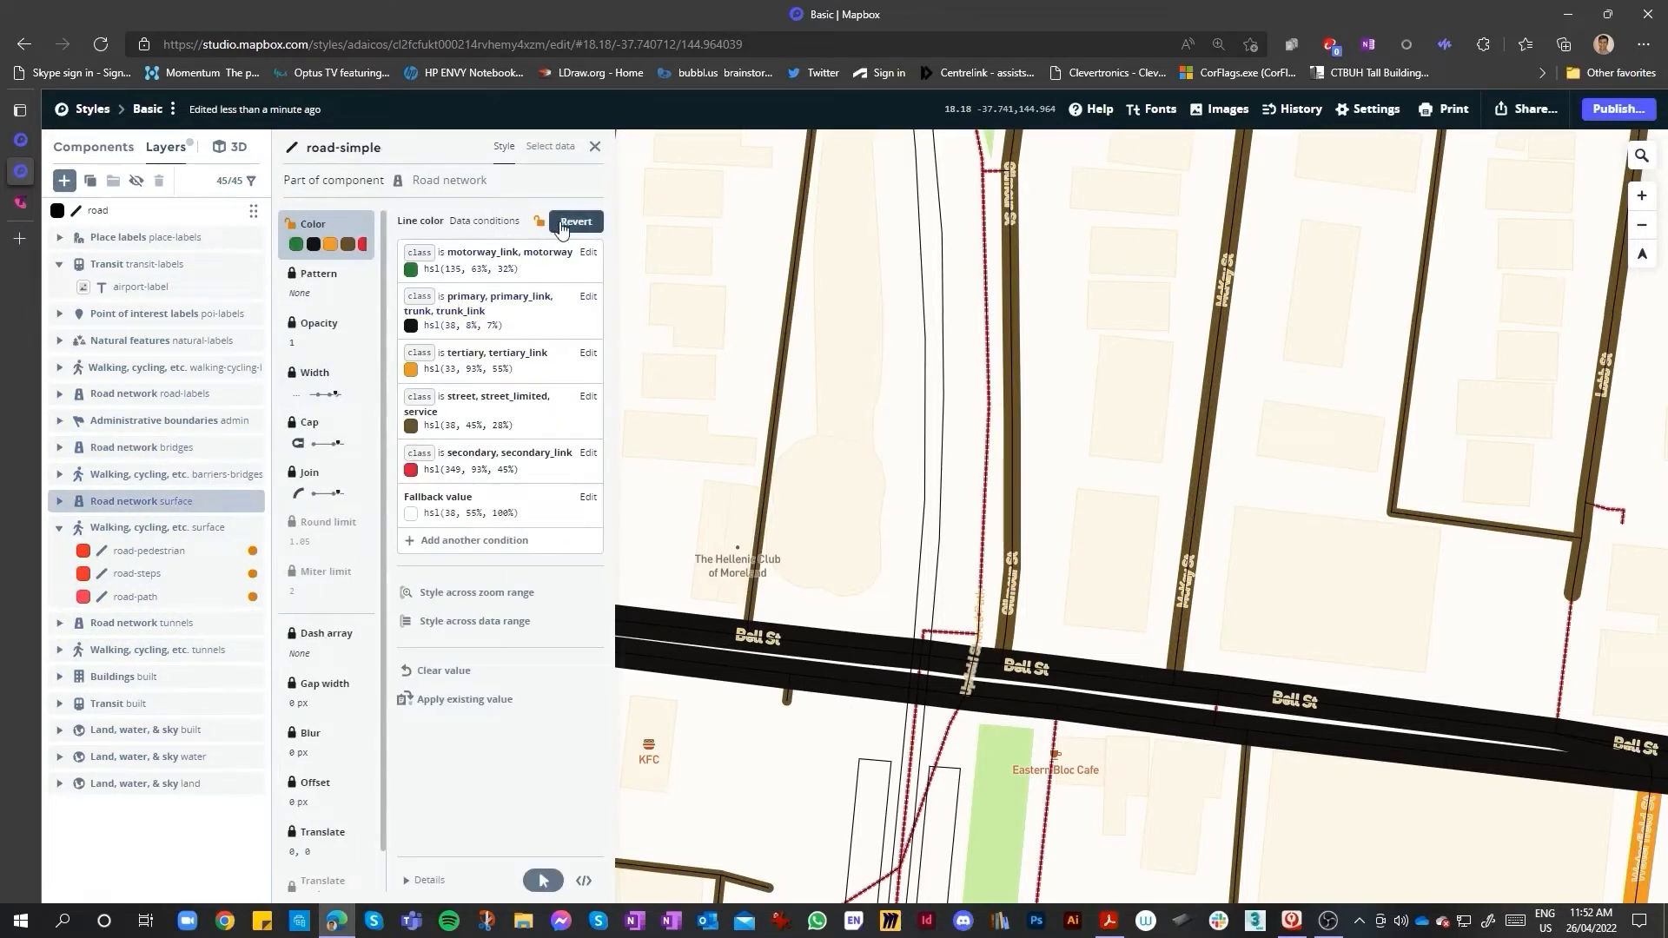
left_click(473, 541)
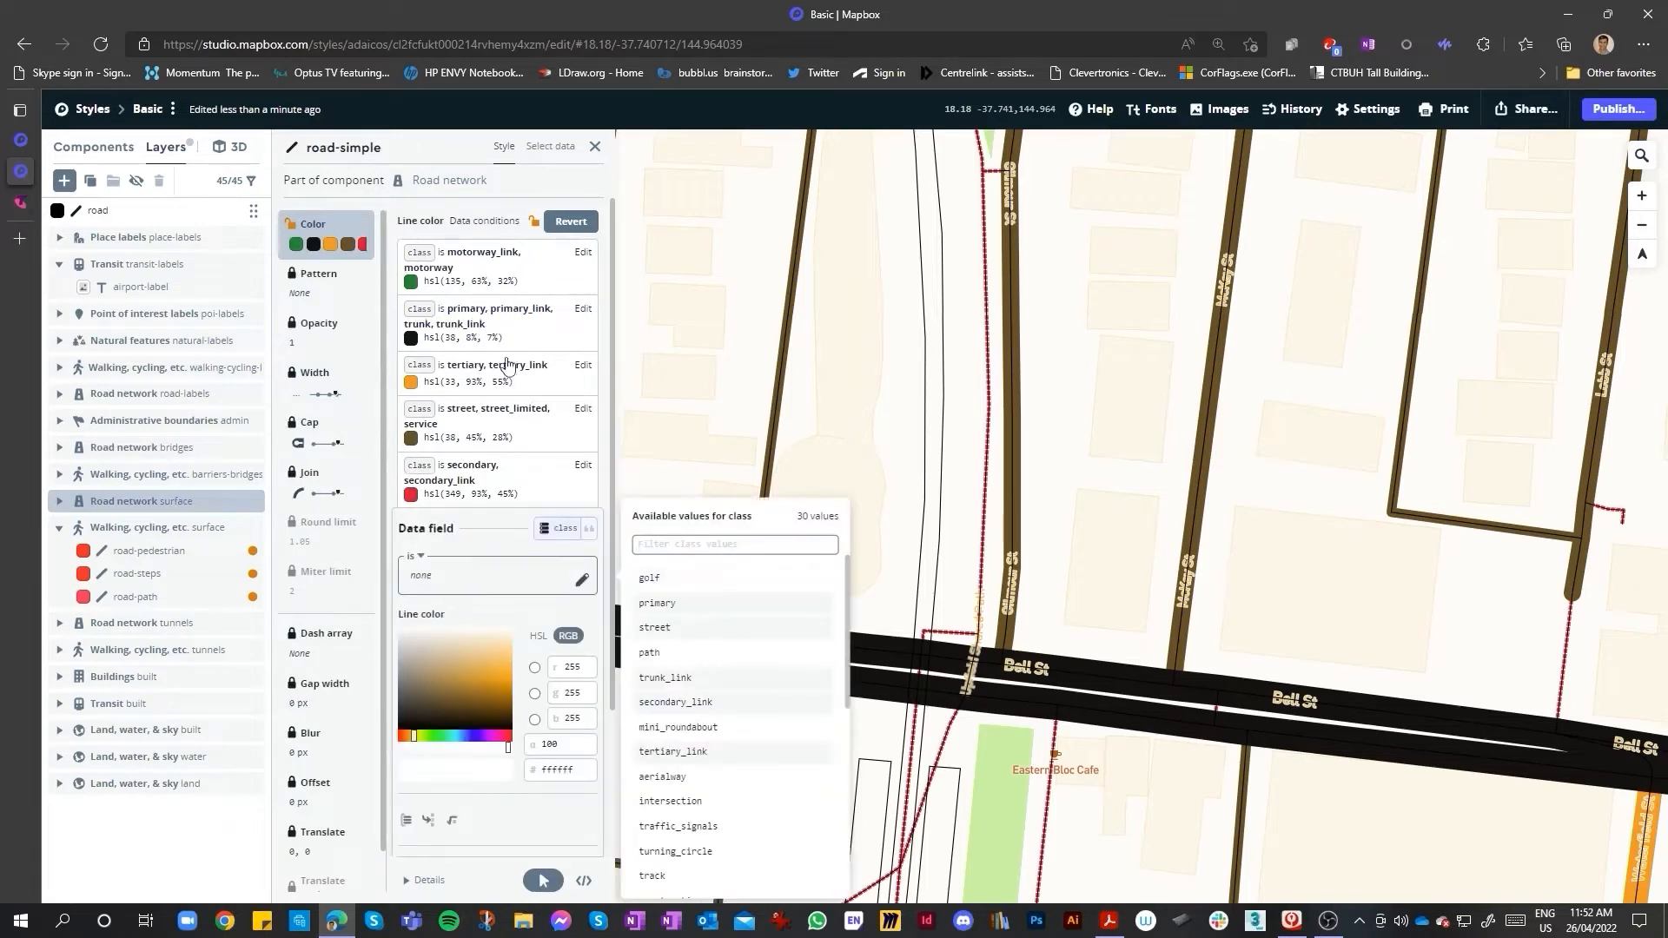
left_click(481, 328)
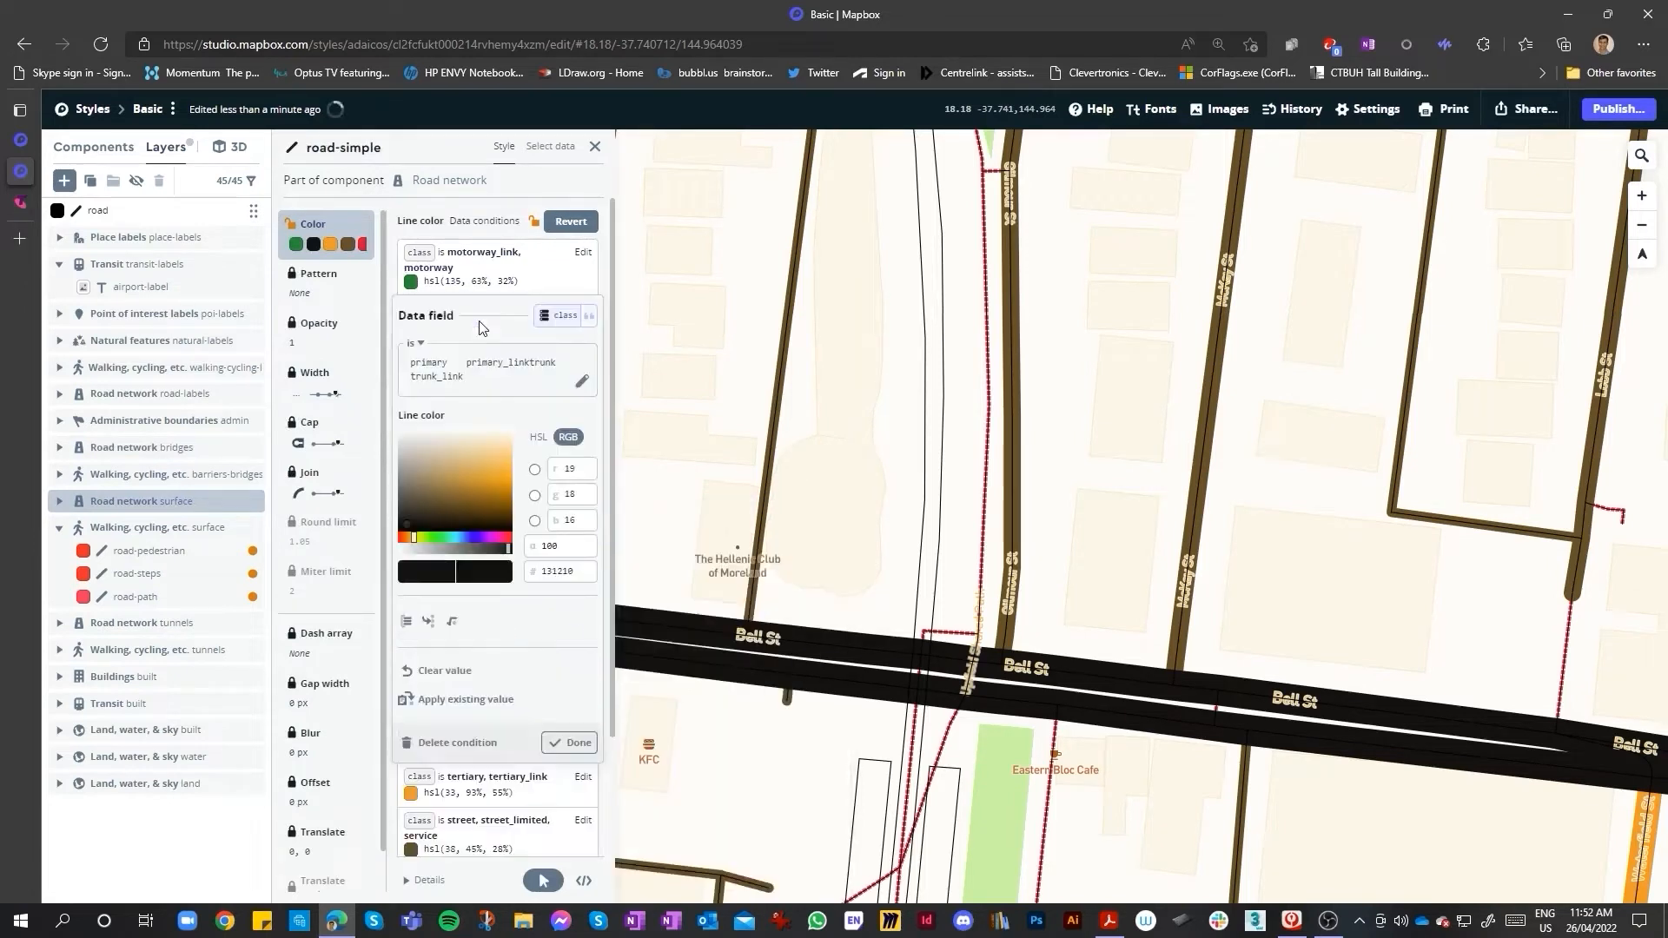
left_click(560, 387)
- Add the minor_rail, service_rail and major_rail classes to the primary and trunk color condition
scroll(764, 574, "down", 5)
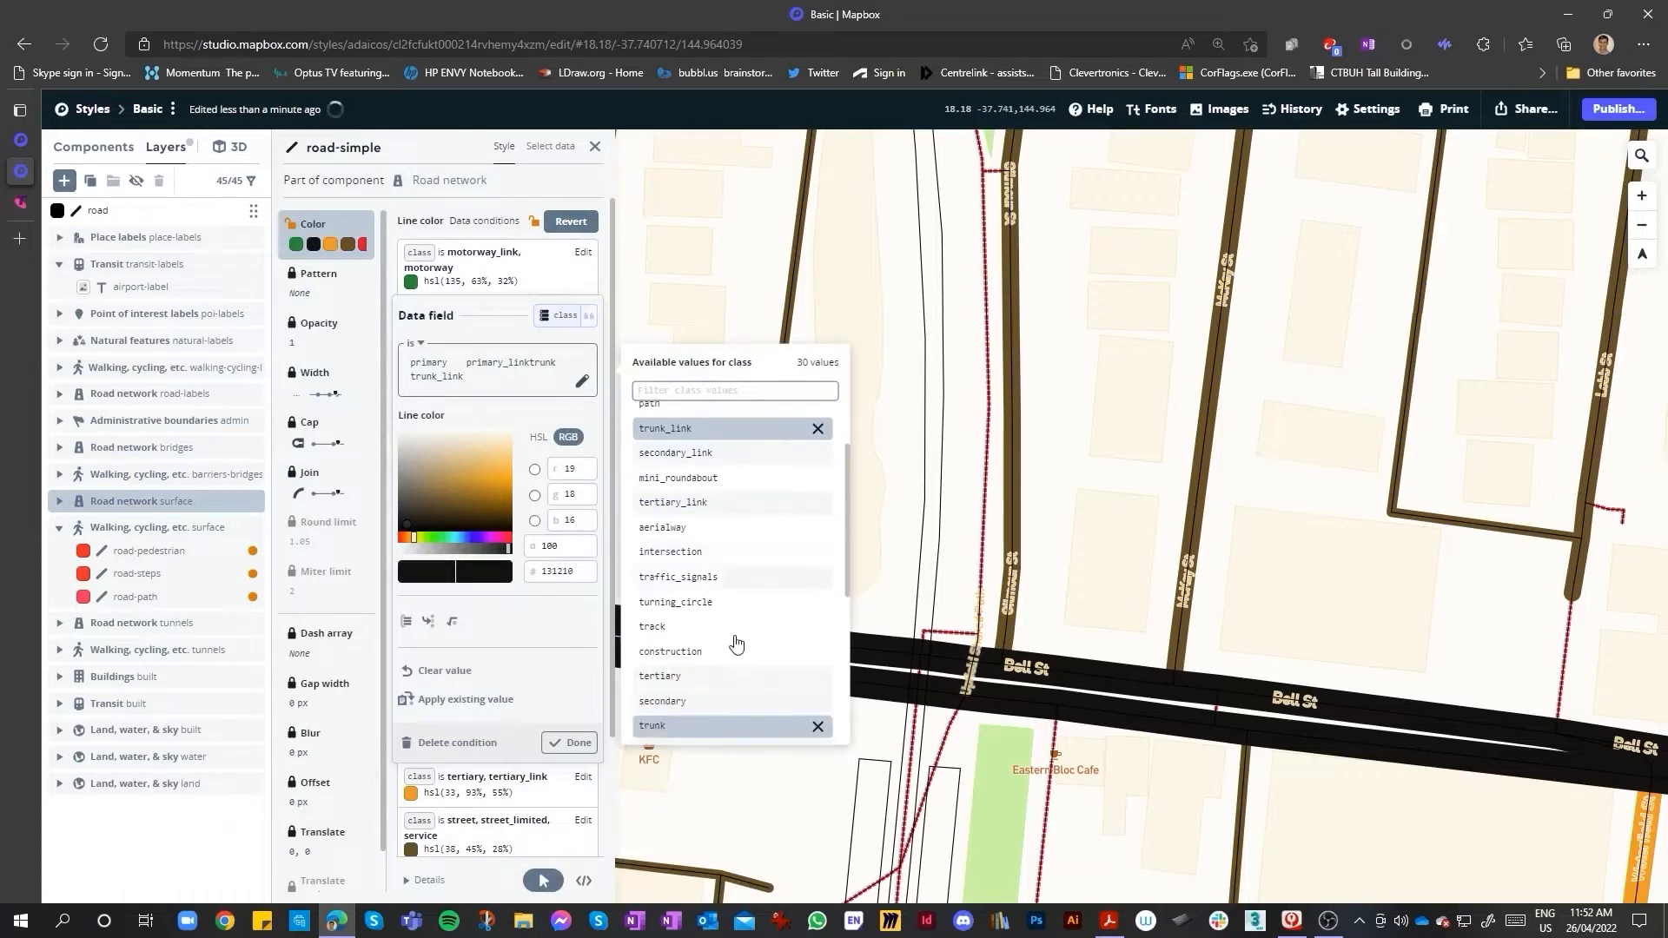
scroll(696, 661, "down", 3)
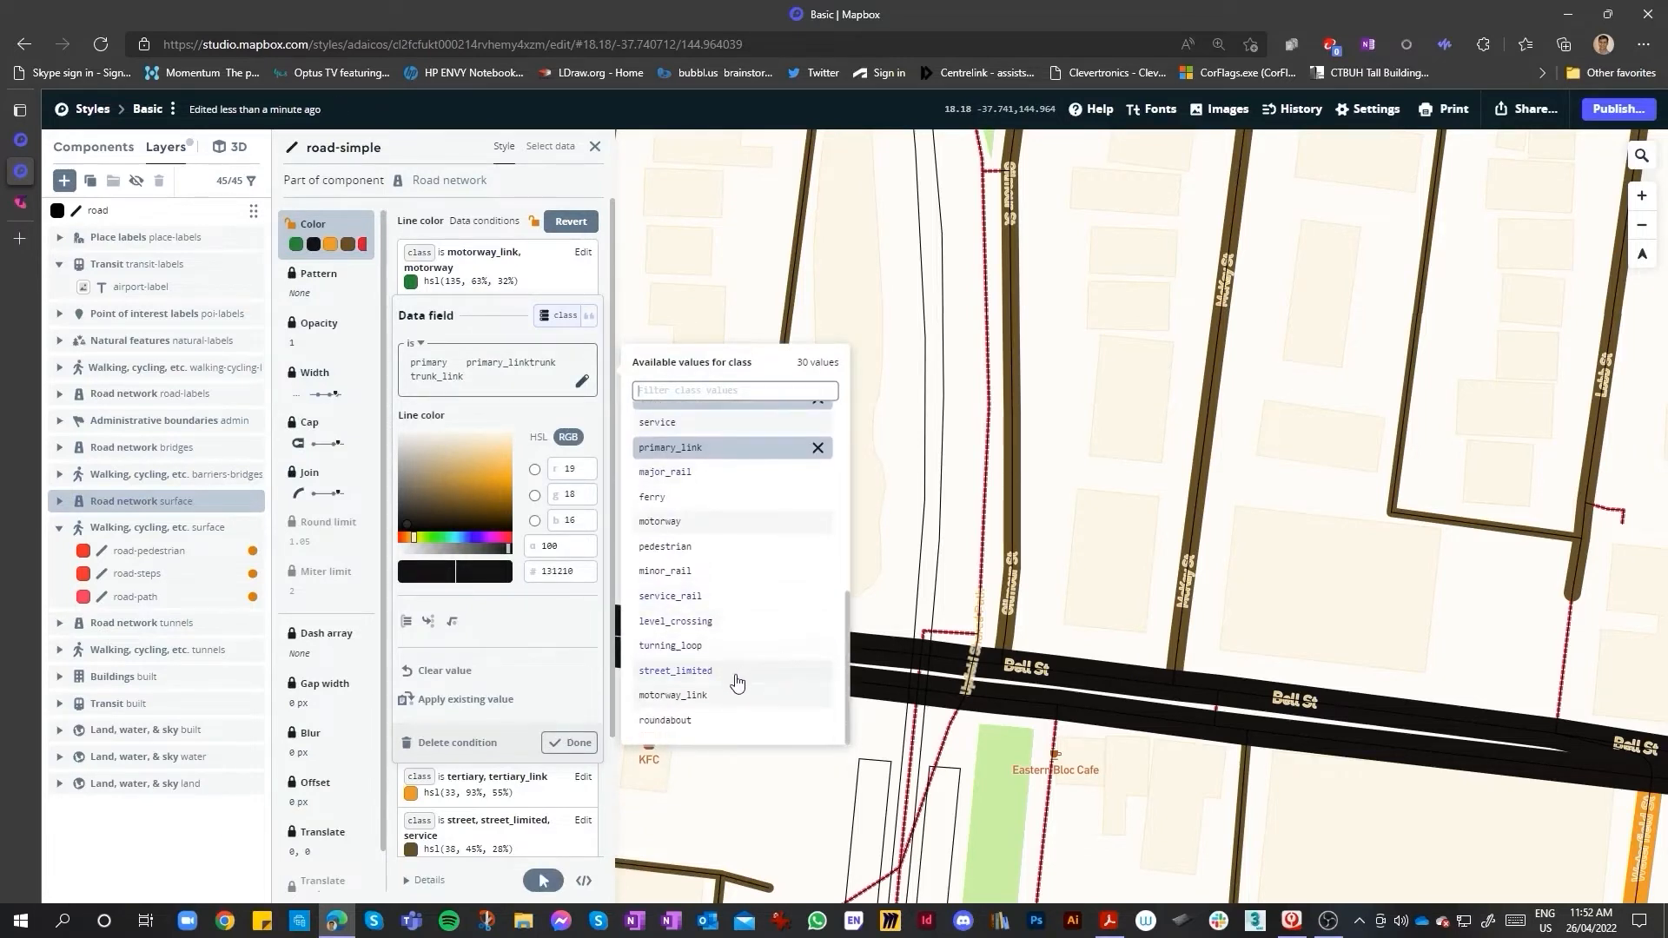
scroll(737, 682, "up", 2)
left_click(687, 625)
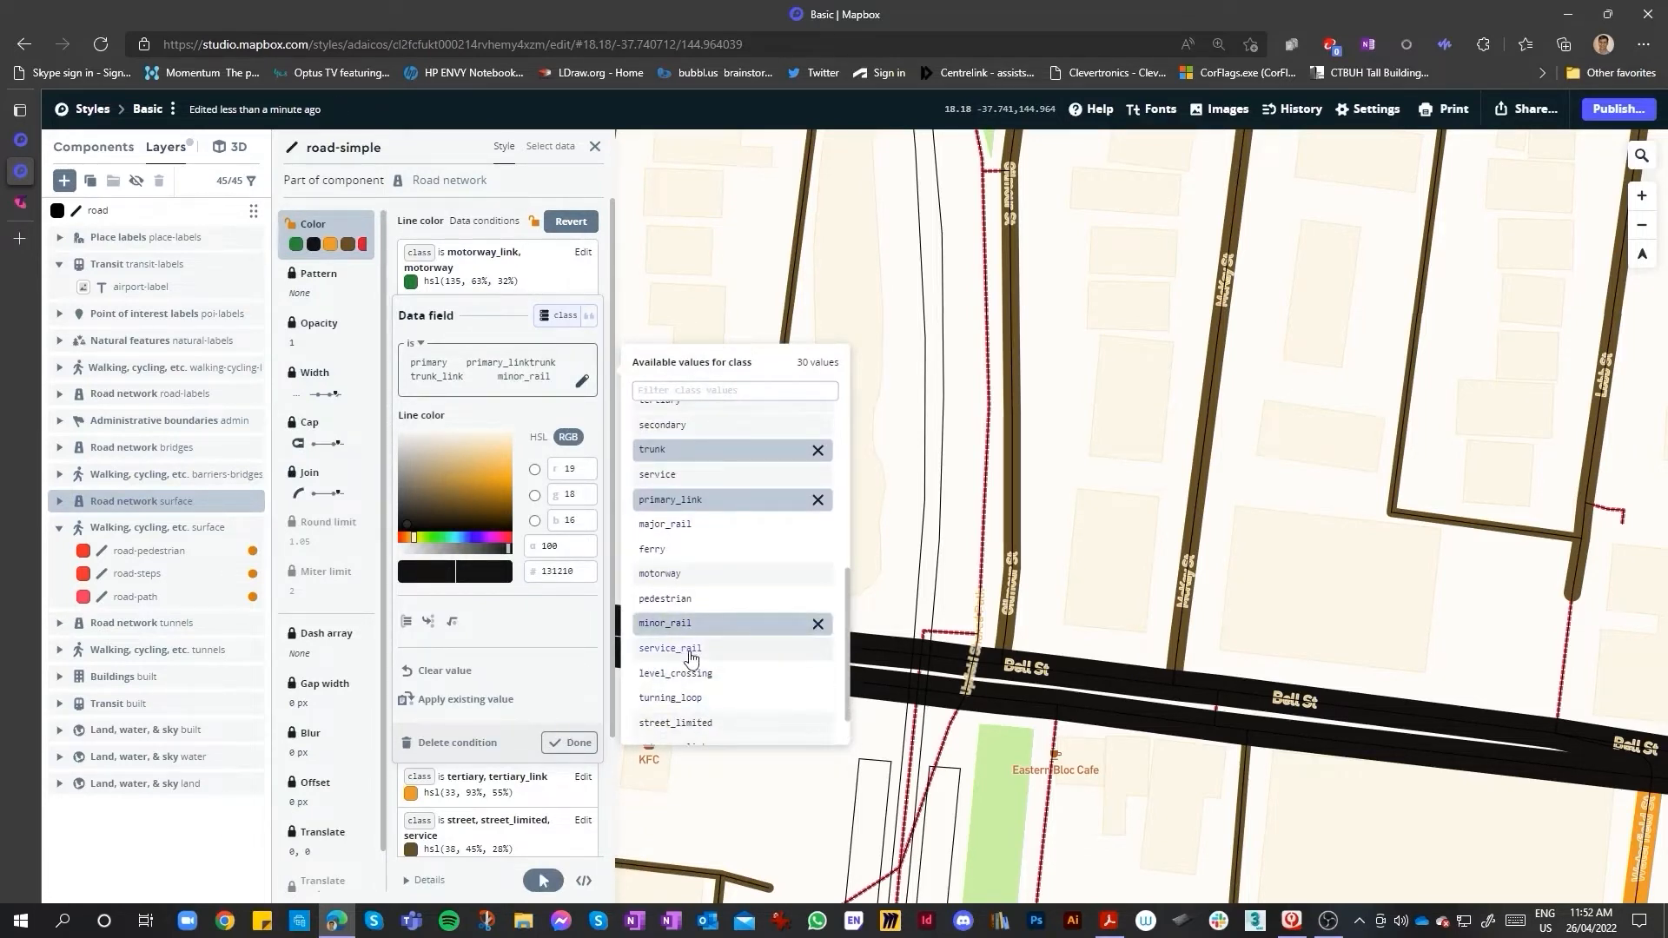
left_click(690, 657)
scroll(708, 677, "down", 1)
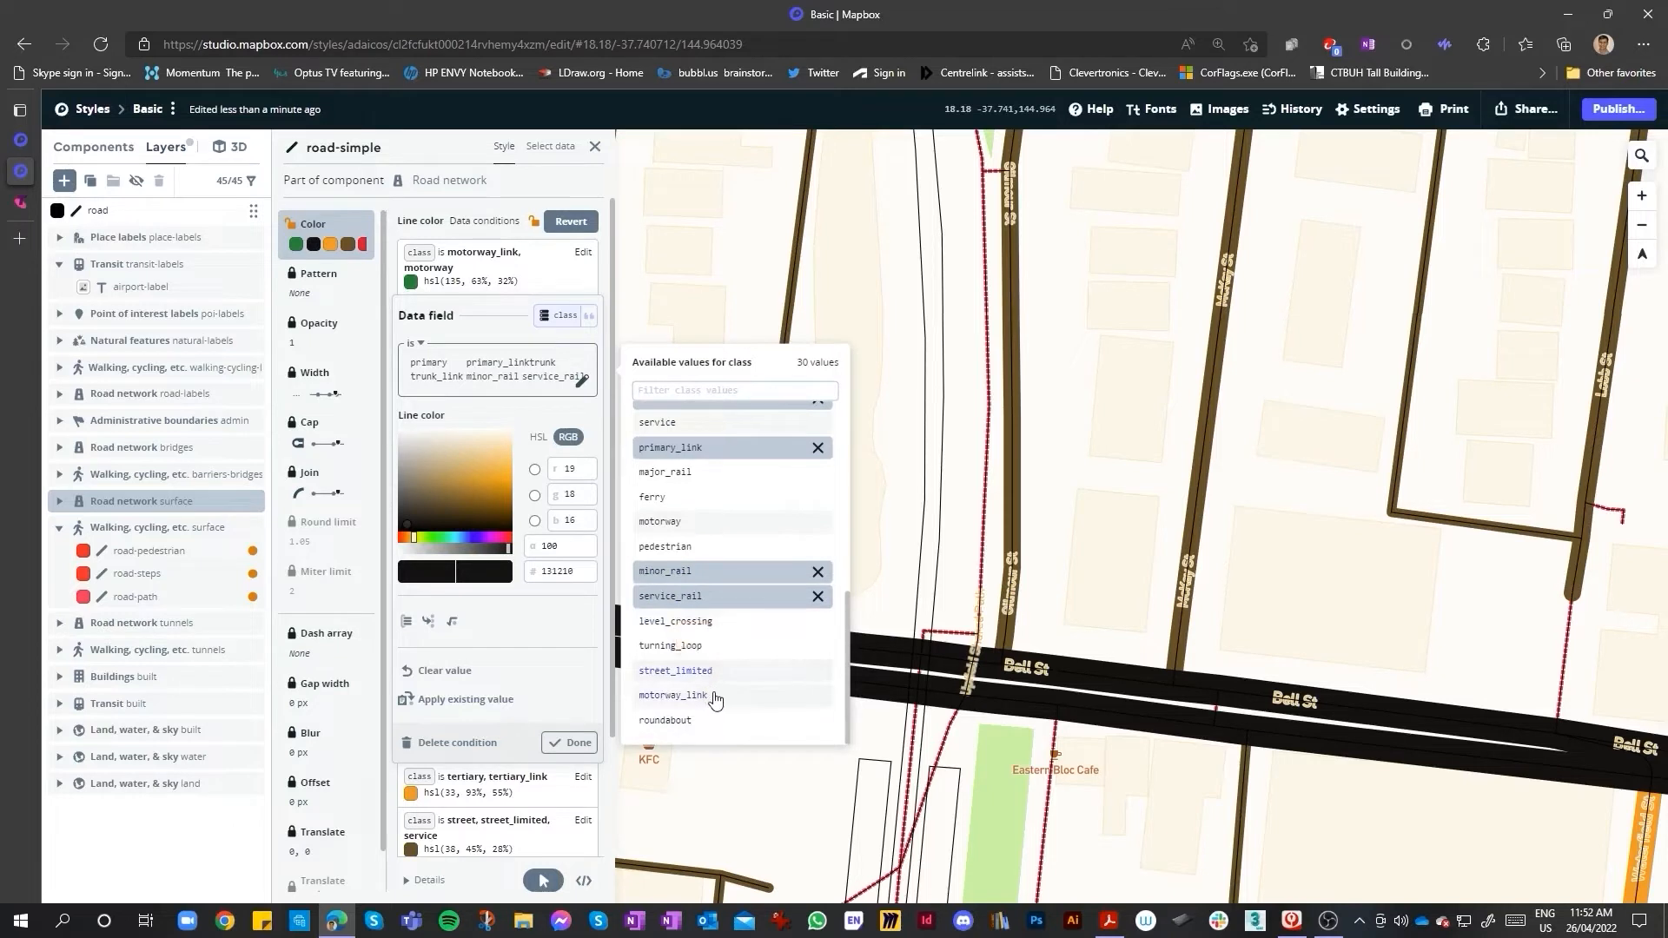
left_click(687, 470)
- Look through the remaining class values of the primary and trunk condition and close the value list
scroll(734, 498, "up", 4)
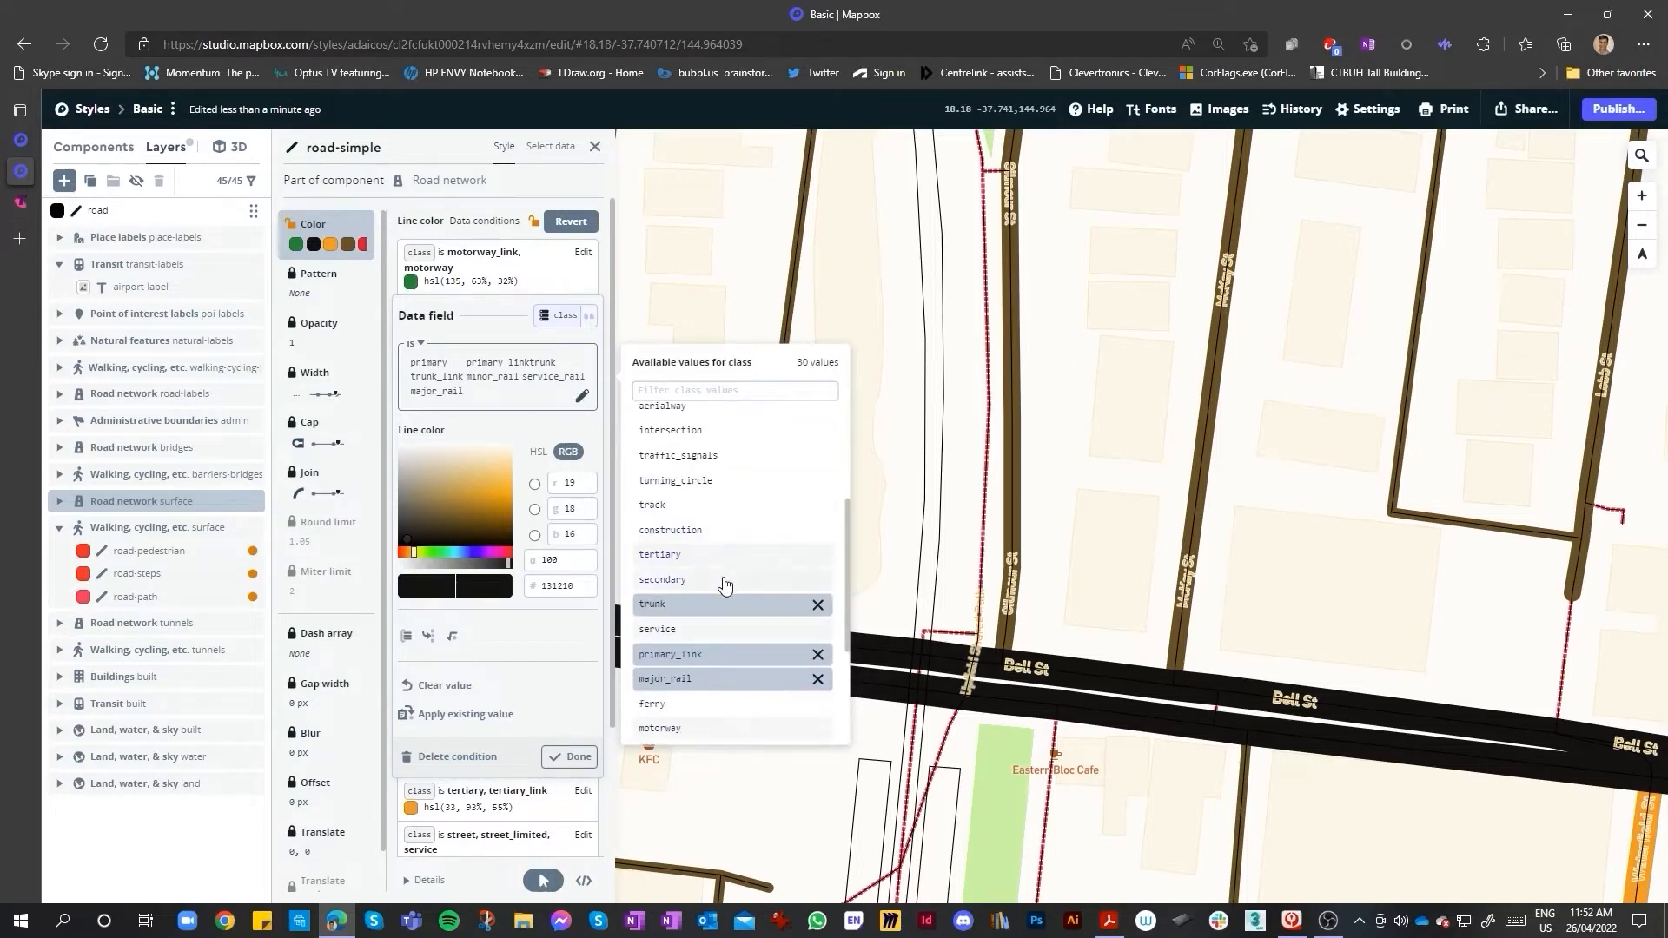
scroll(724, 582, "up", 2)
scroll(721, 590, "up", 2)
scroll(754, 651, "down", 3)
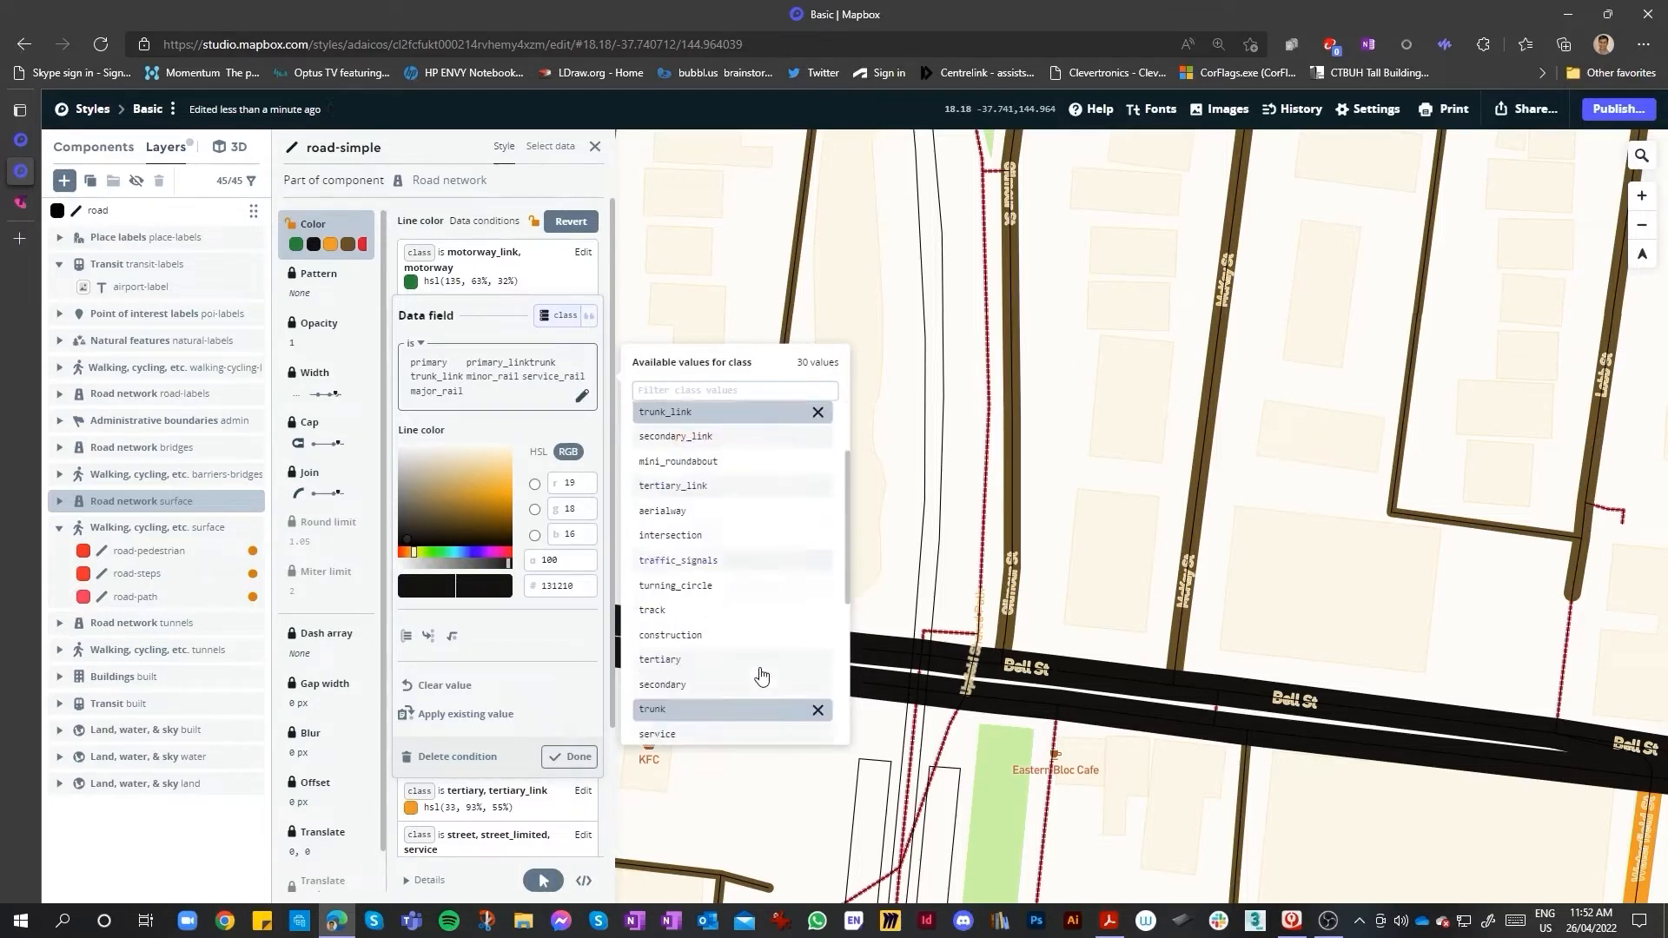
scroll(1098, 607, "down", 6)
scroll(1118, 630, "up", 5)
scroll(1117, 629, "down", 5)
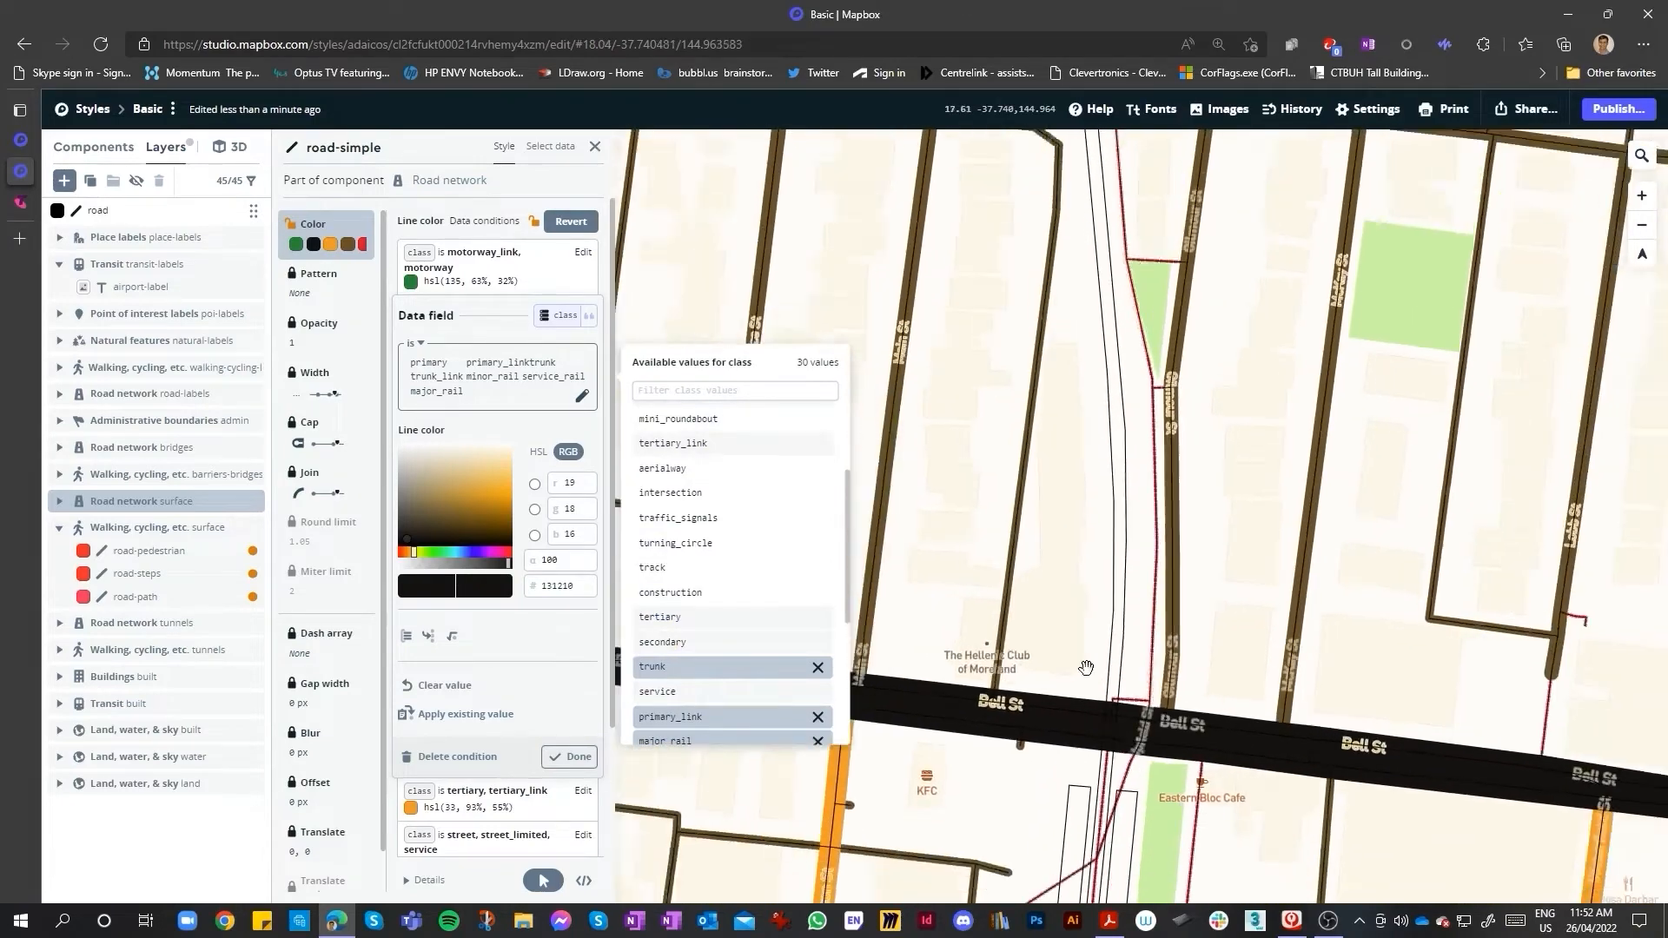
left_click(875, 304)
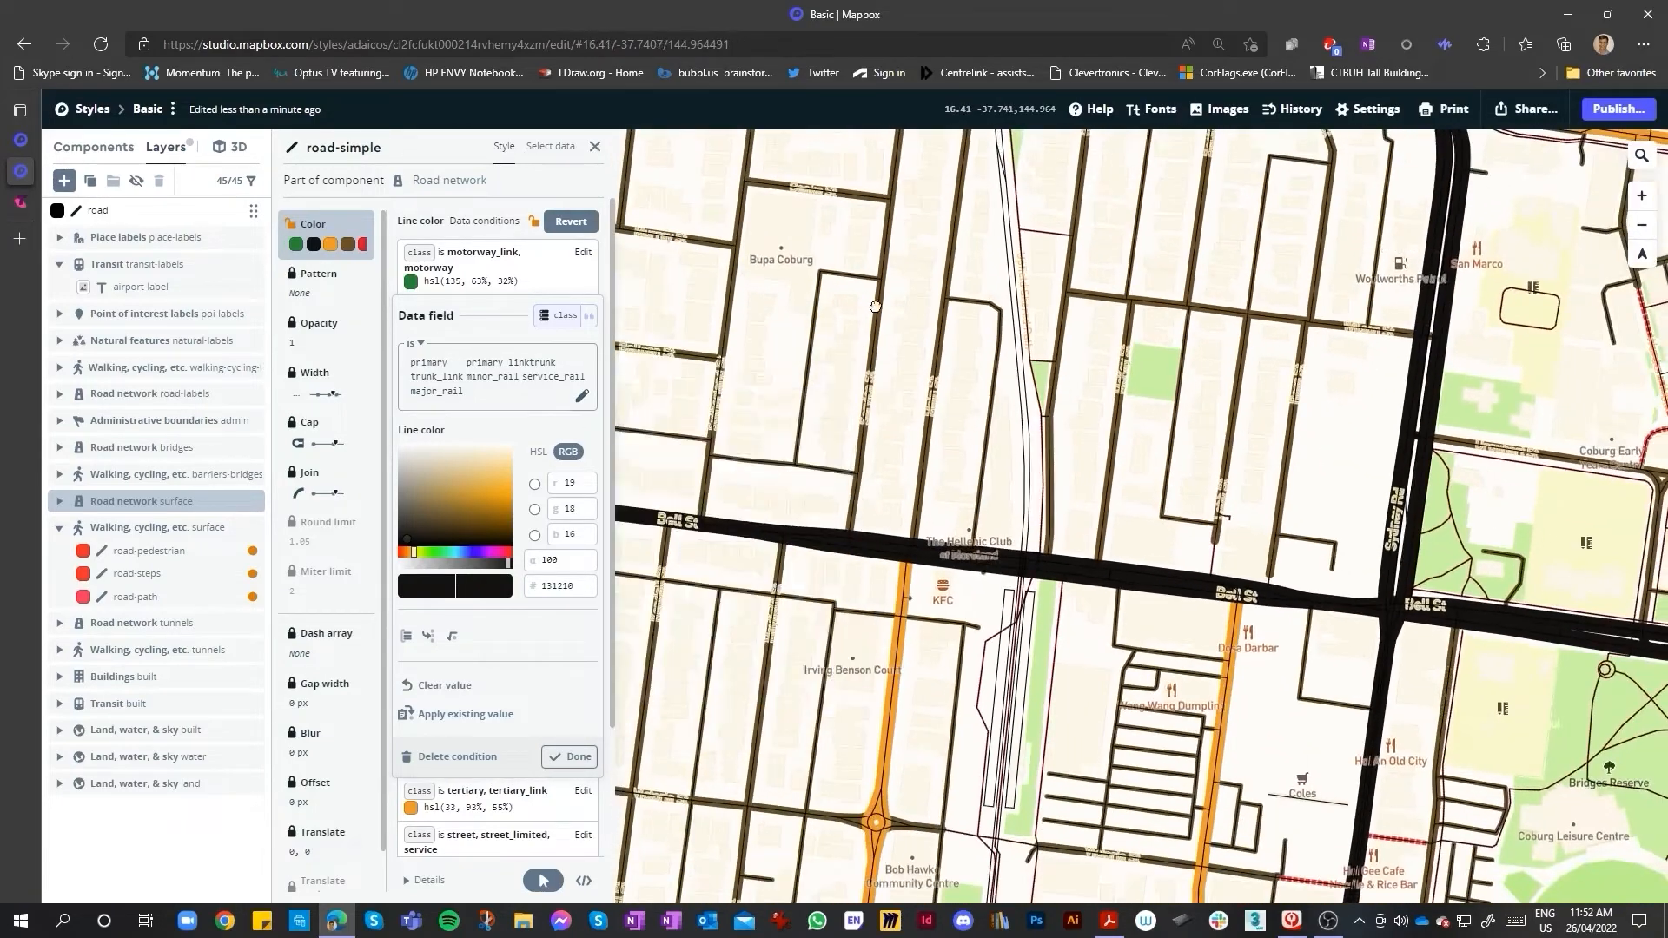
- Lower the opacity of the primary, trunk and rail line color to 66 and check the roads around Coburg
scroll(1098, 483, "down", 8)
left_click_drag(1637, 512, 1298, 579)
scroll(1294, 577, "down", 5)
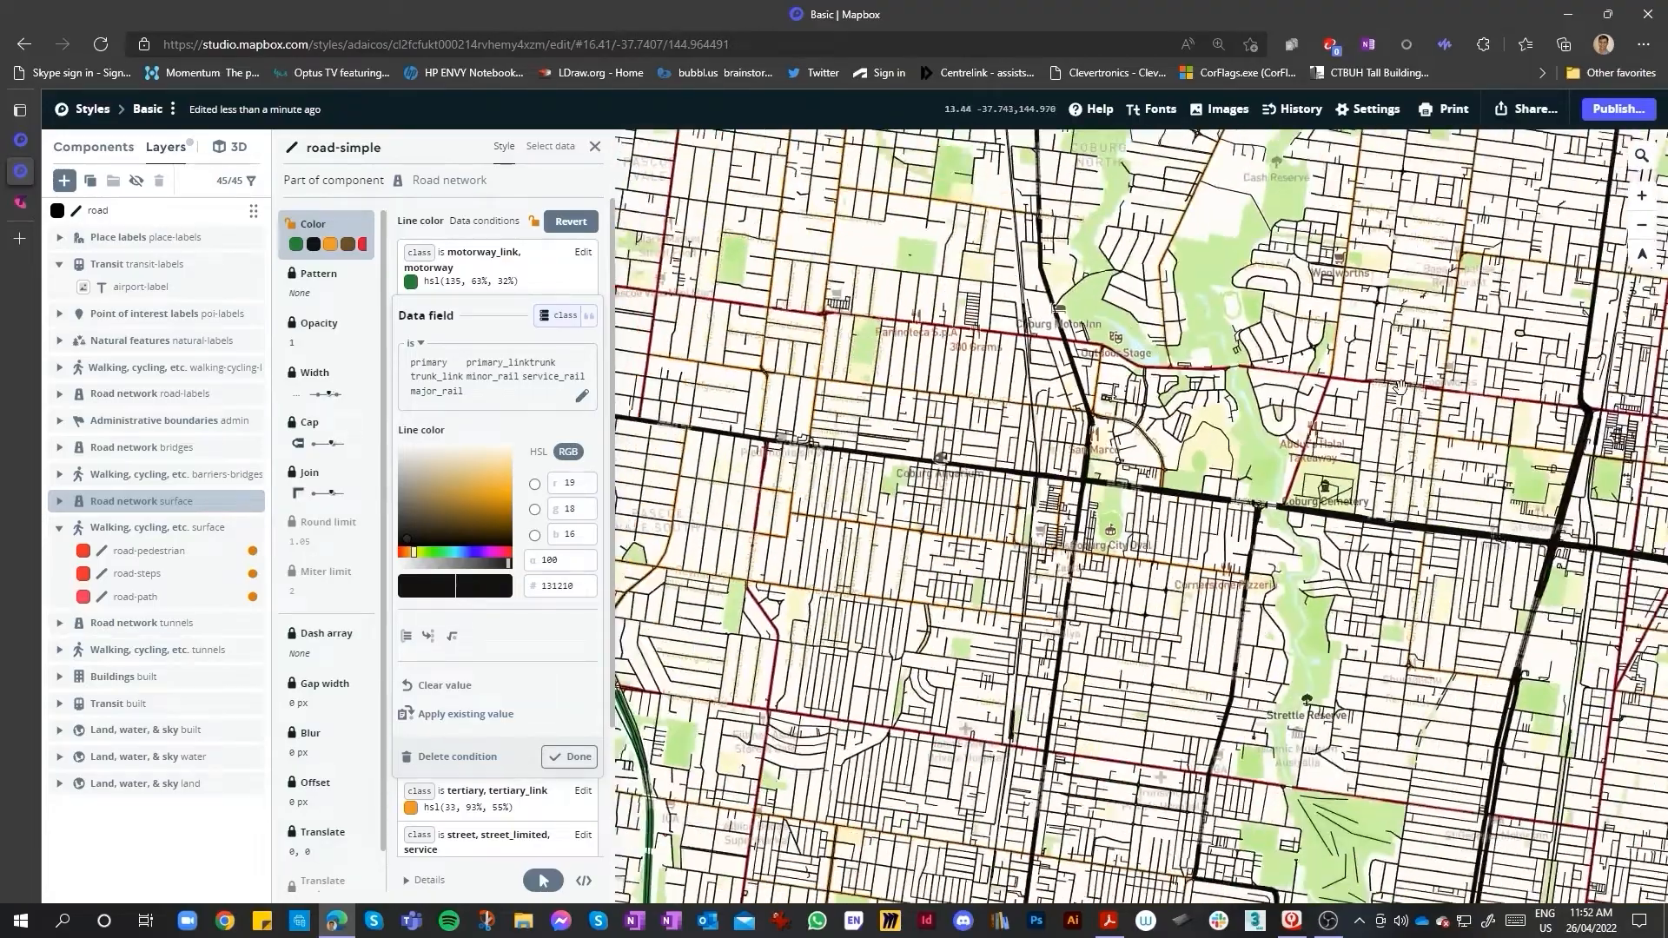
scroll(1294, 577, "up", 5)
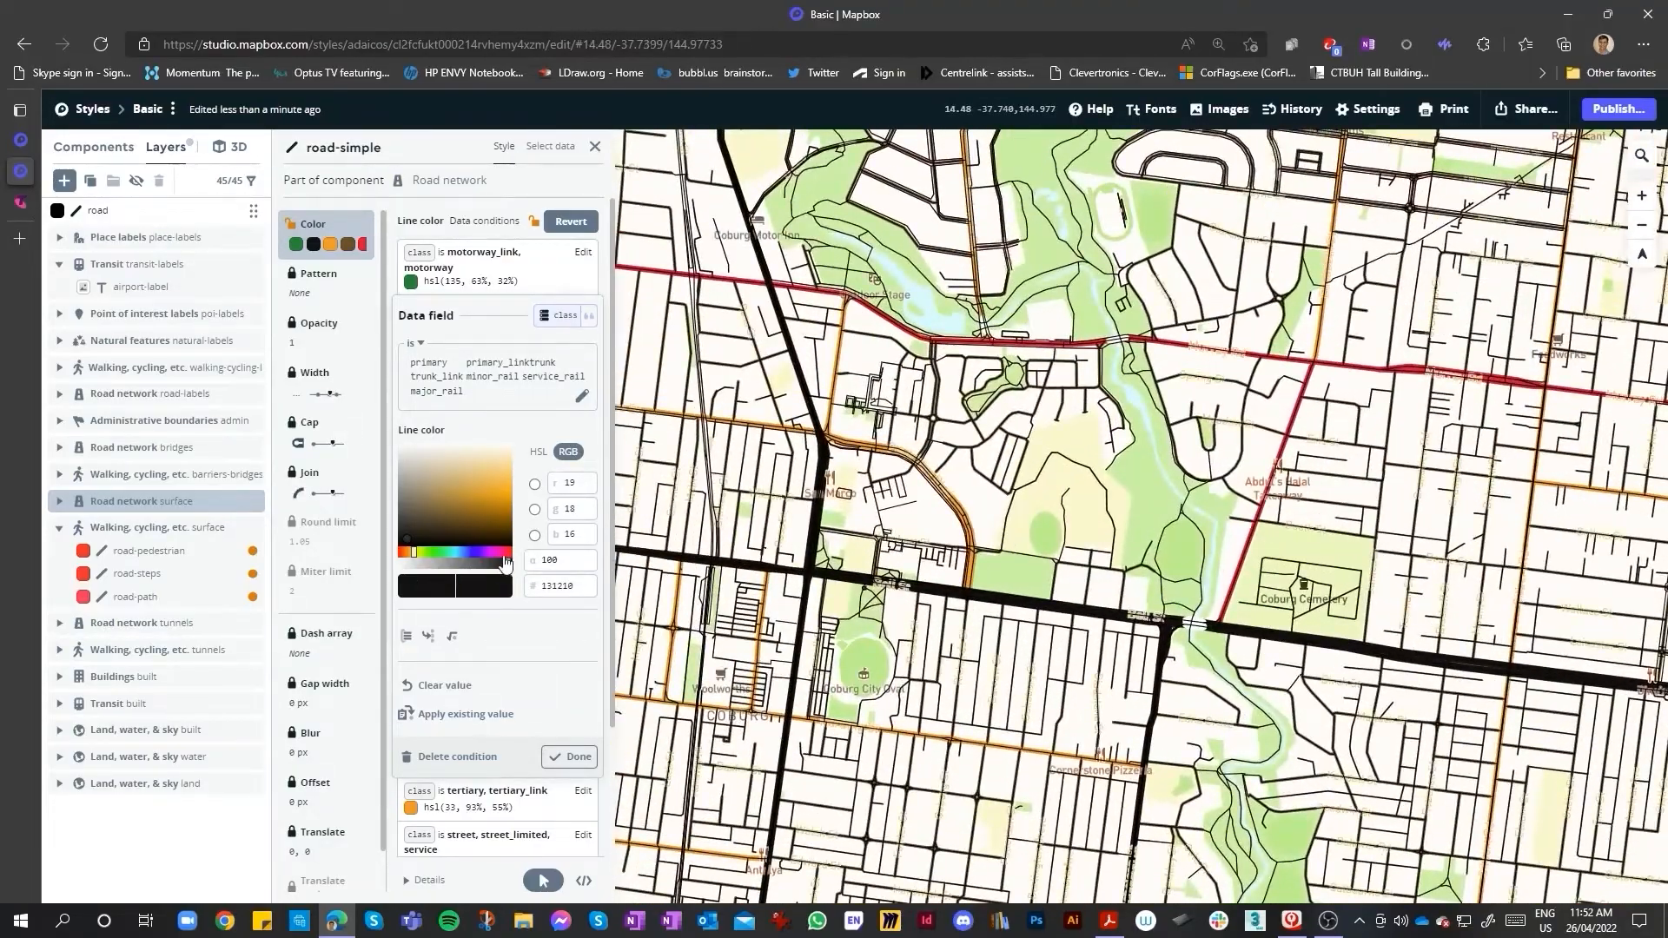
left_click_drag(506, 565, 471, 563)
scroll(726, 548, "up", 2)
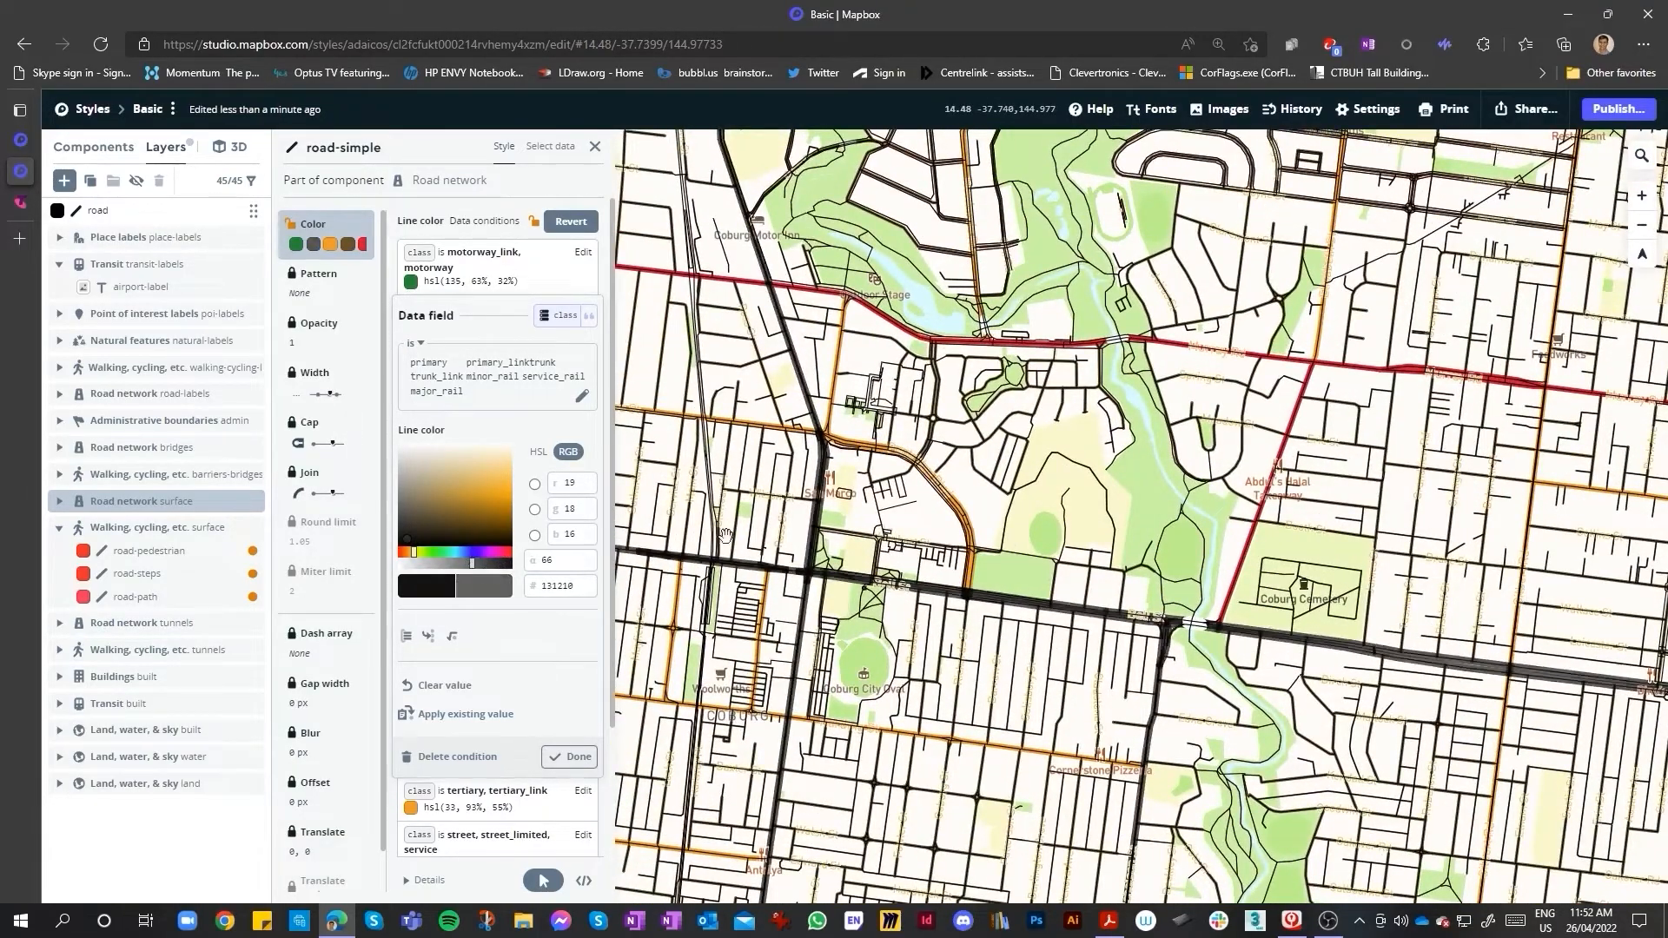
scroll(815, 415, "up", 10)
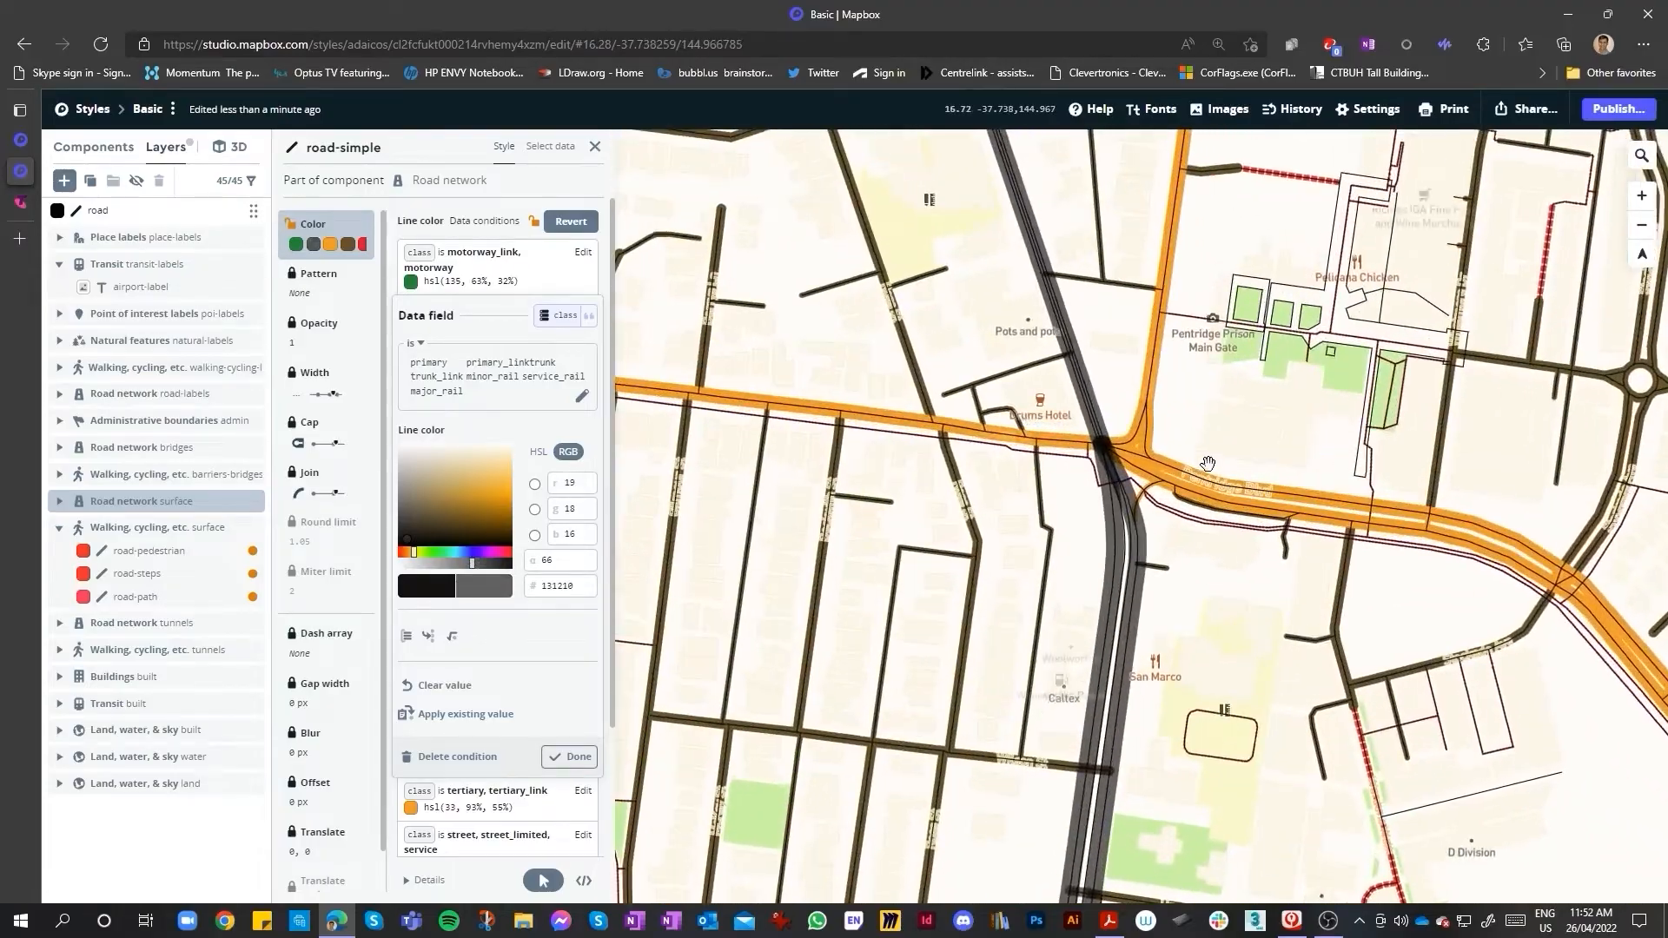
scroll(1208, 522, "down", 10)
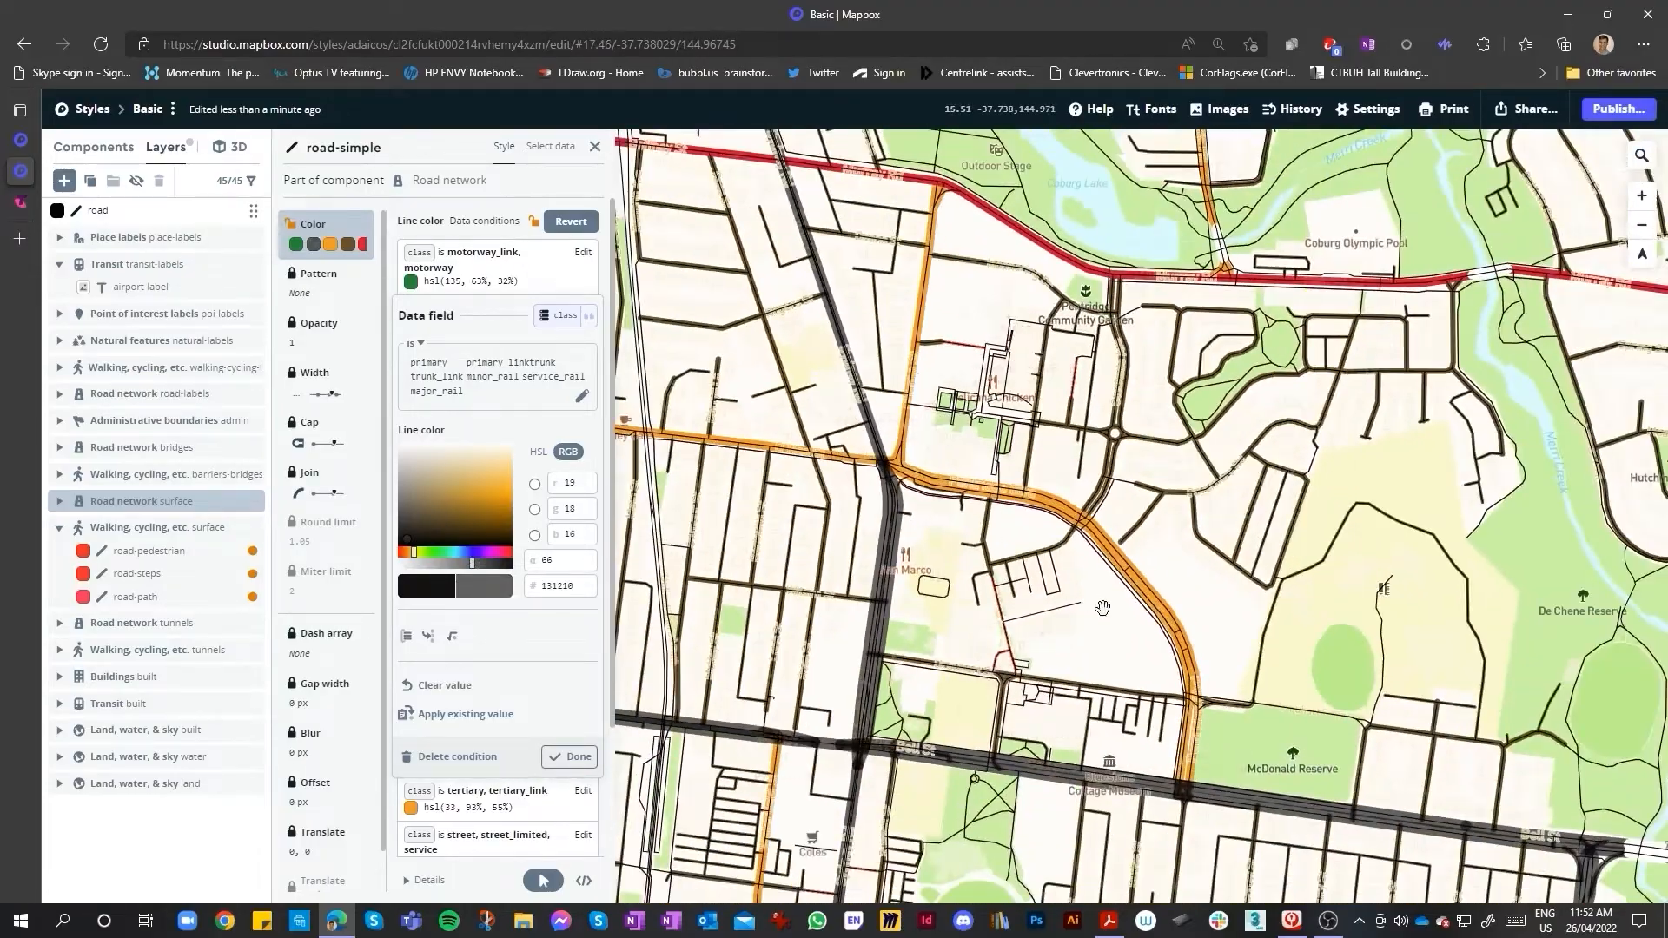
- Examine the footpath beside Cox Reserve up close and list the layers lying under it
scroll(1127, 512, "down", 3)
scroll(1355, 473, "up", 8)
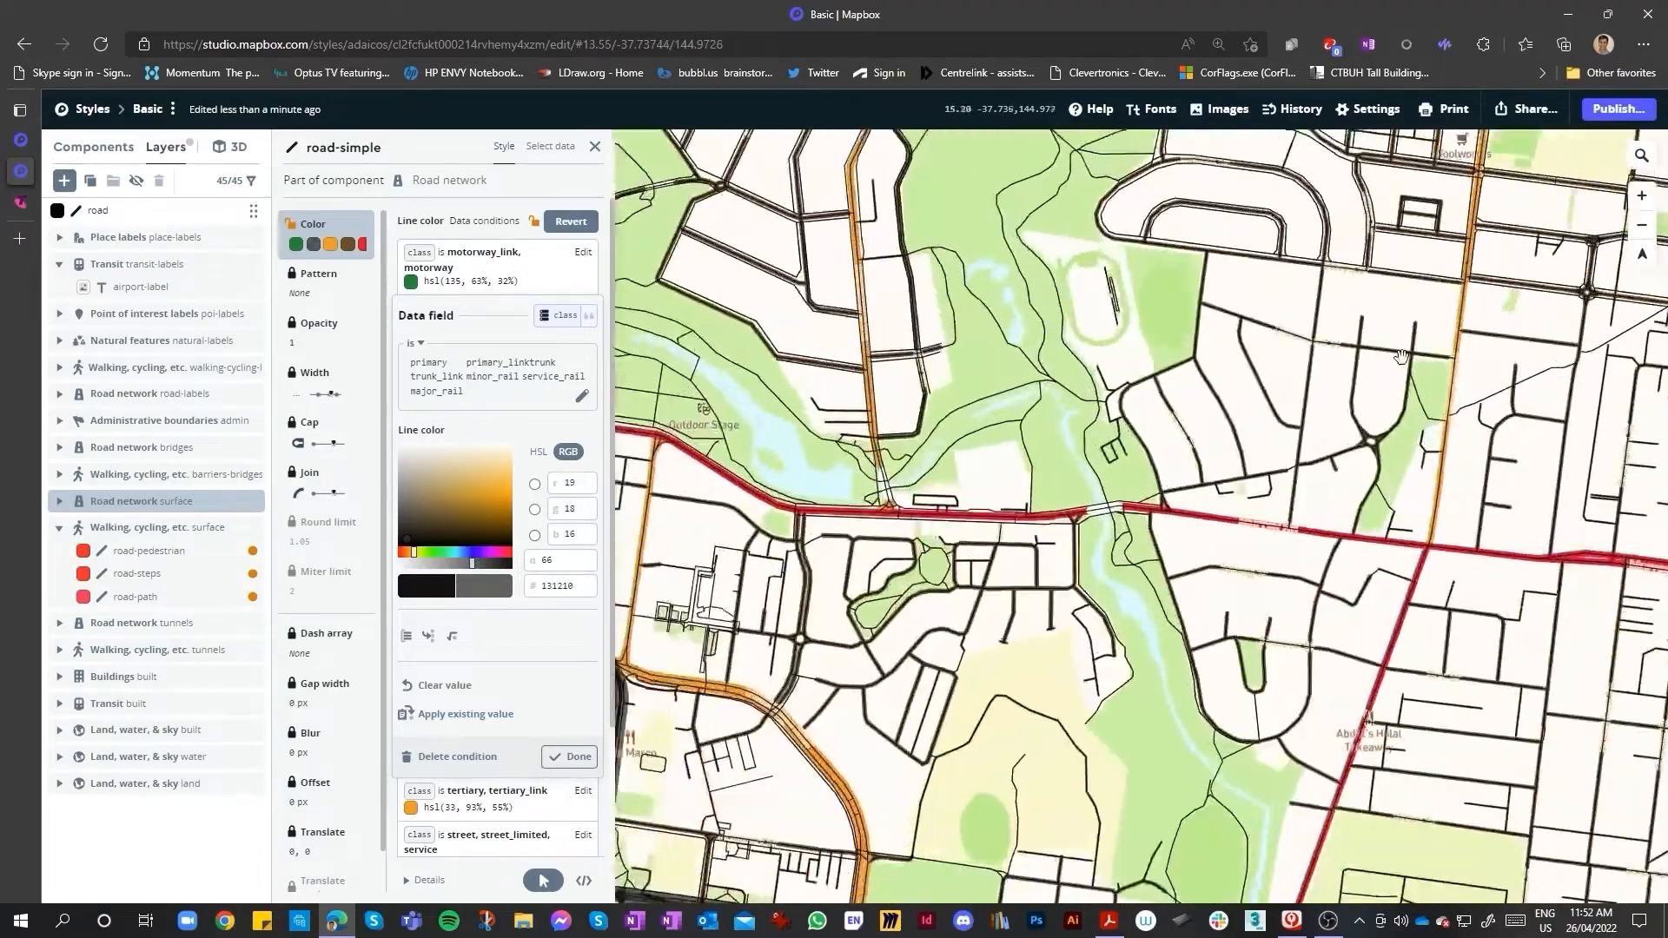
scroll(1372, 460, "up", 12)
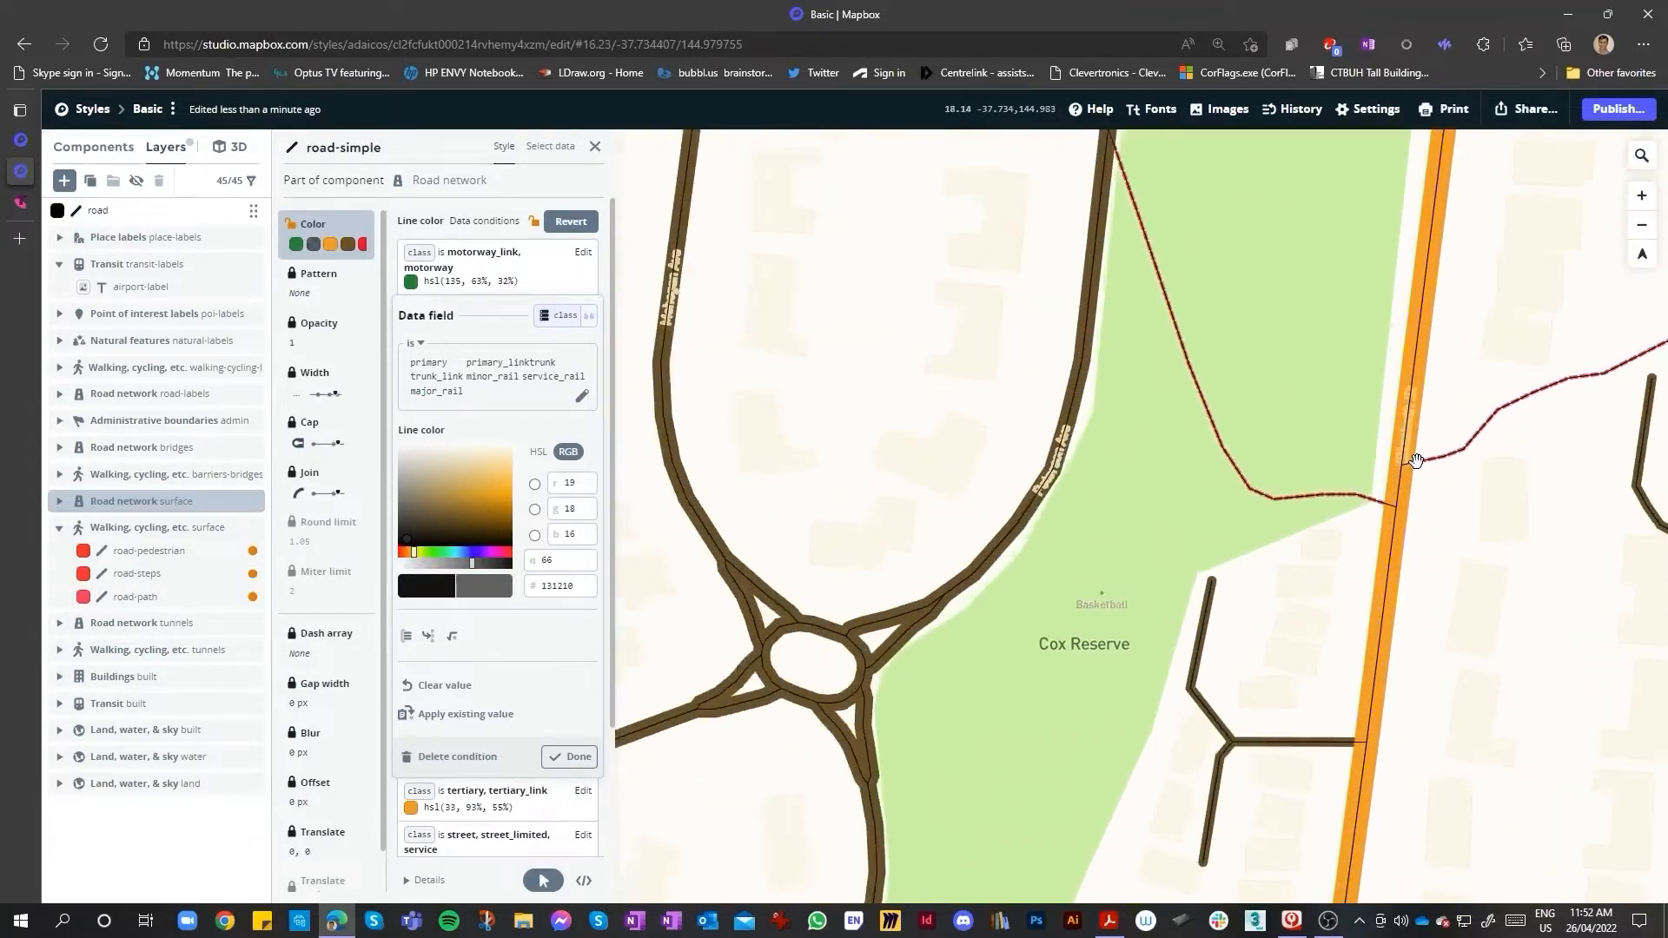
scroll(1386, 537, "up", 1)
scroll(1425, 508, "up", 6)
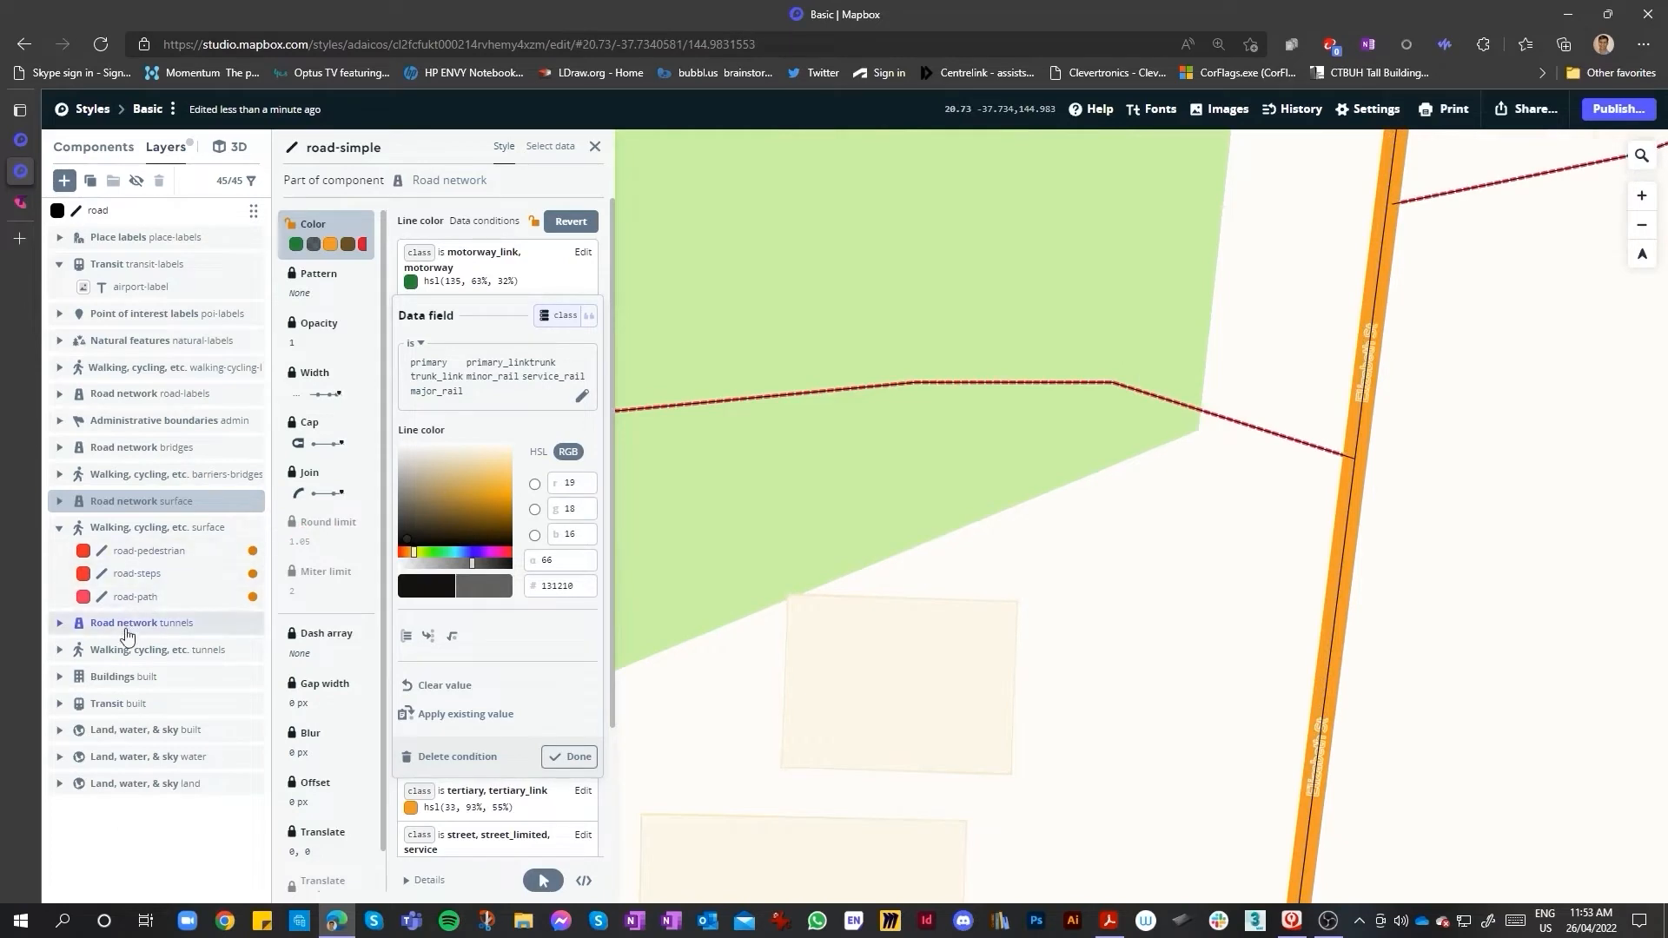
left_click_drag(1271, 653, 1271, 650)
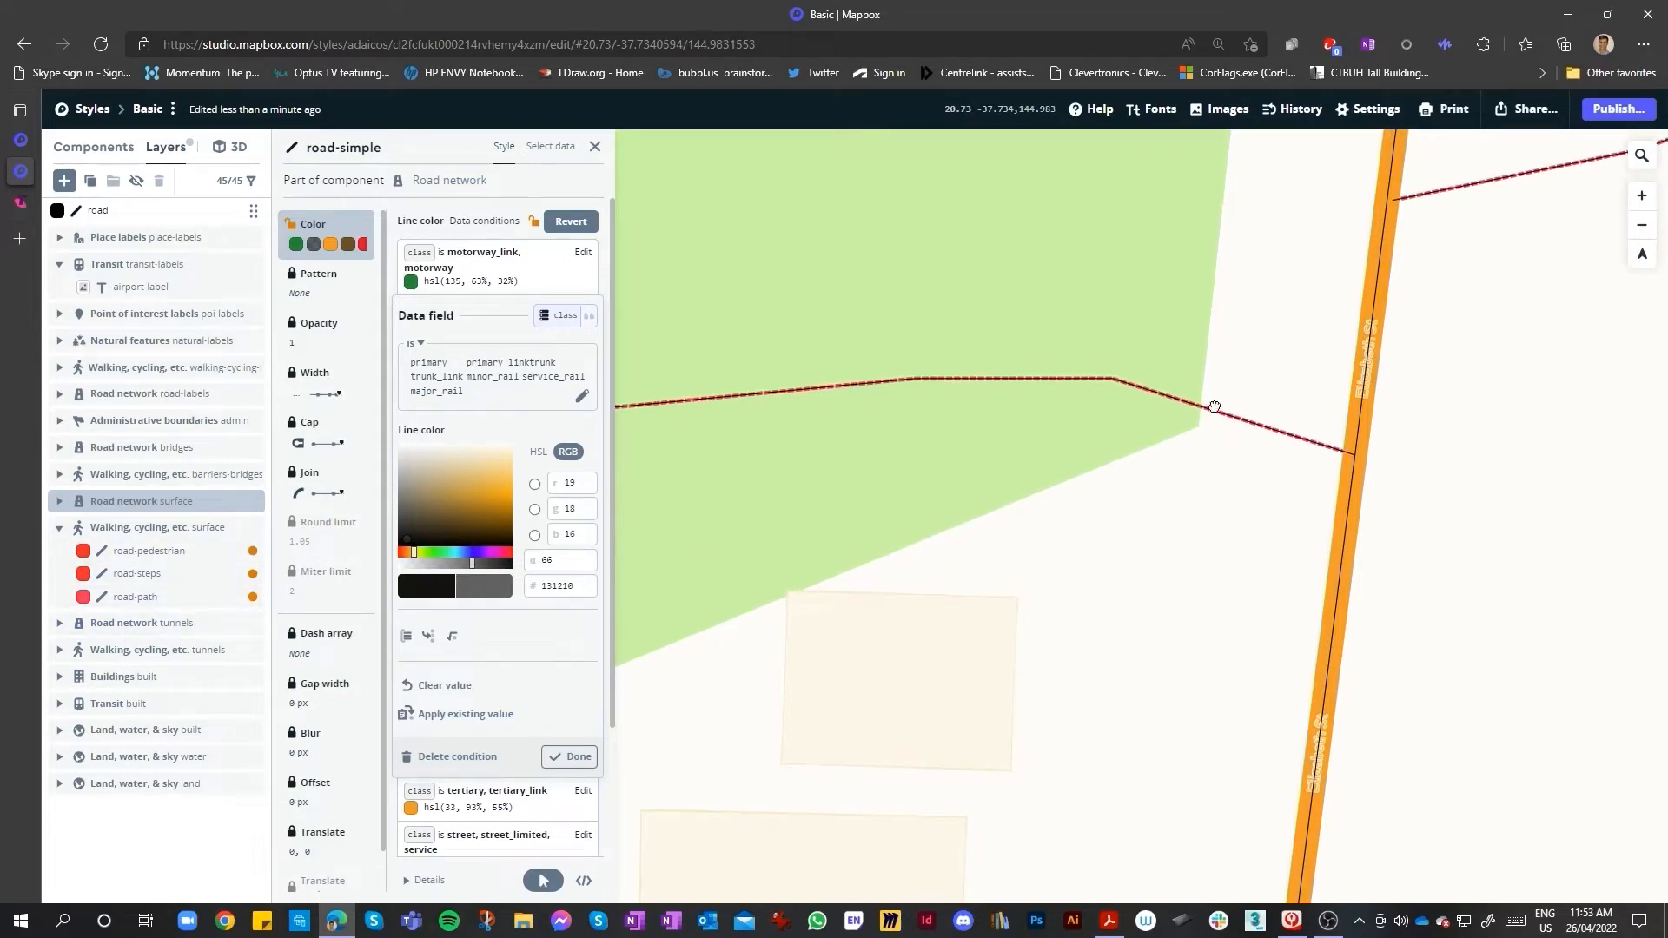
left_click(1168, 400)
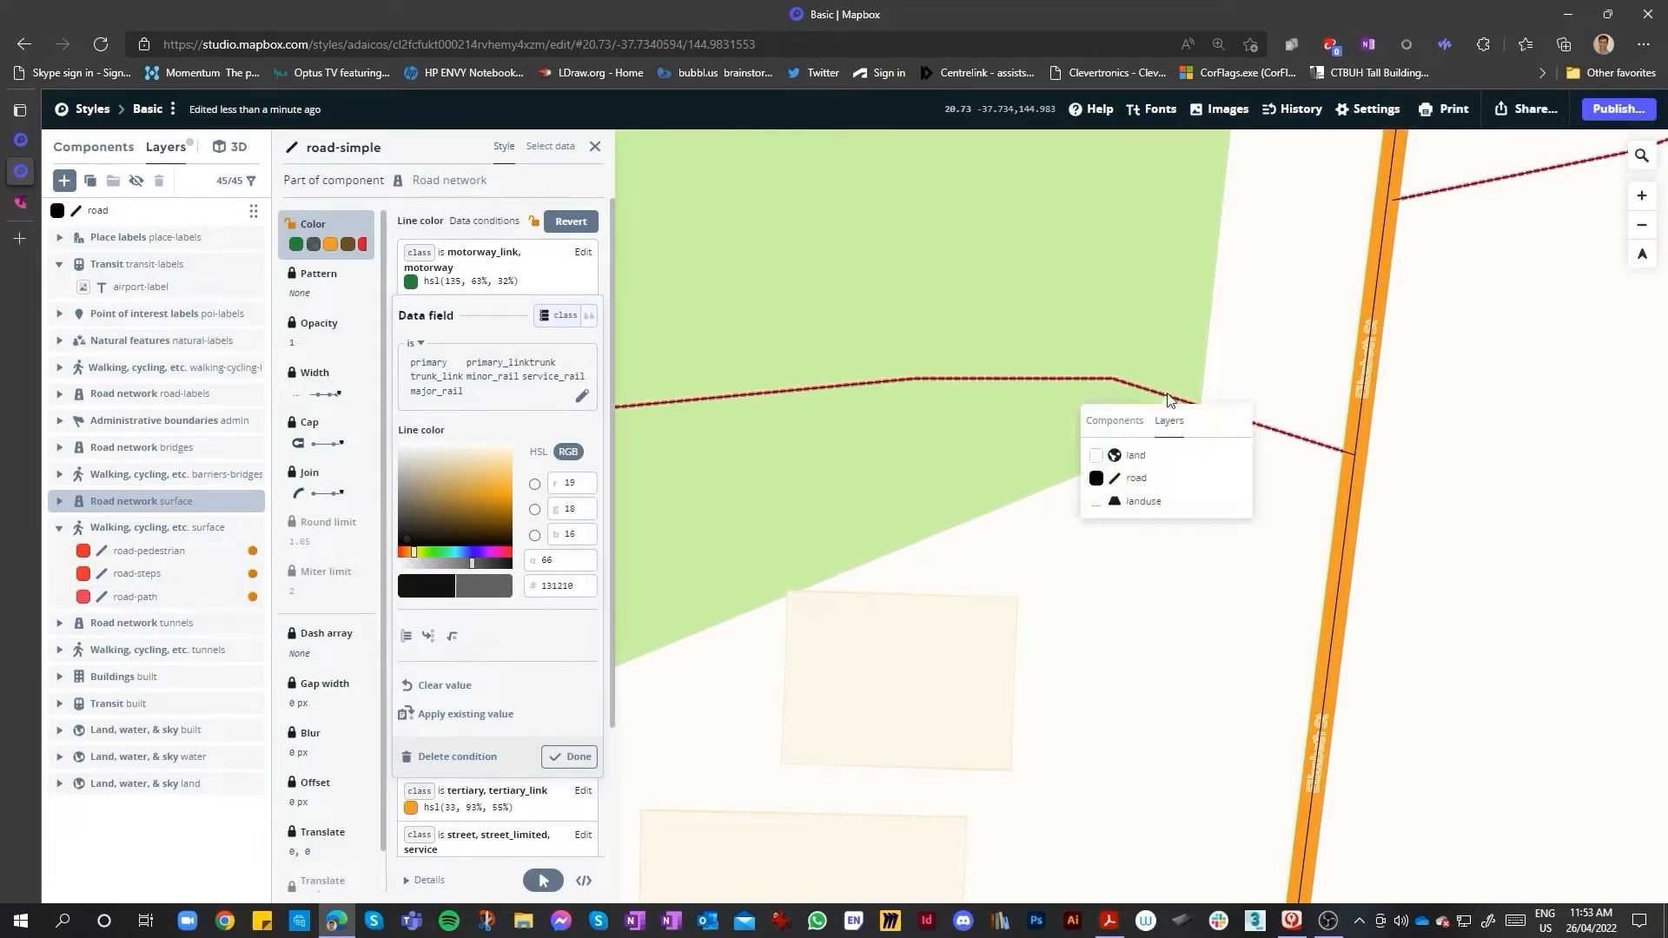
left_click(1179, 409)
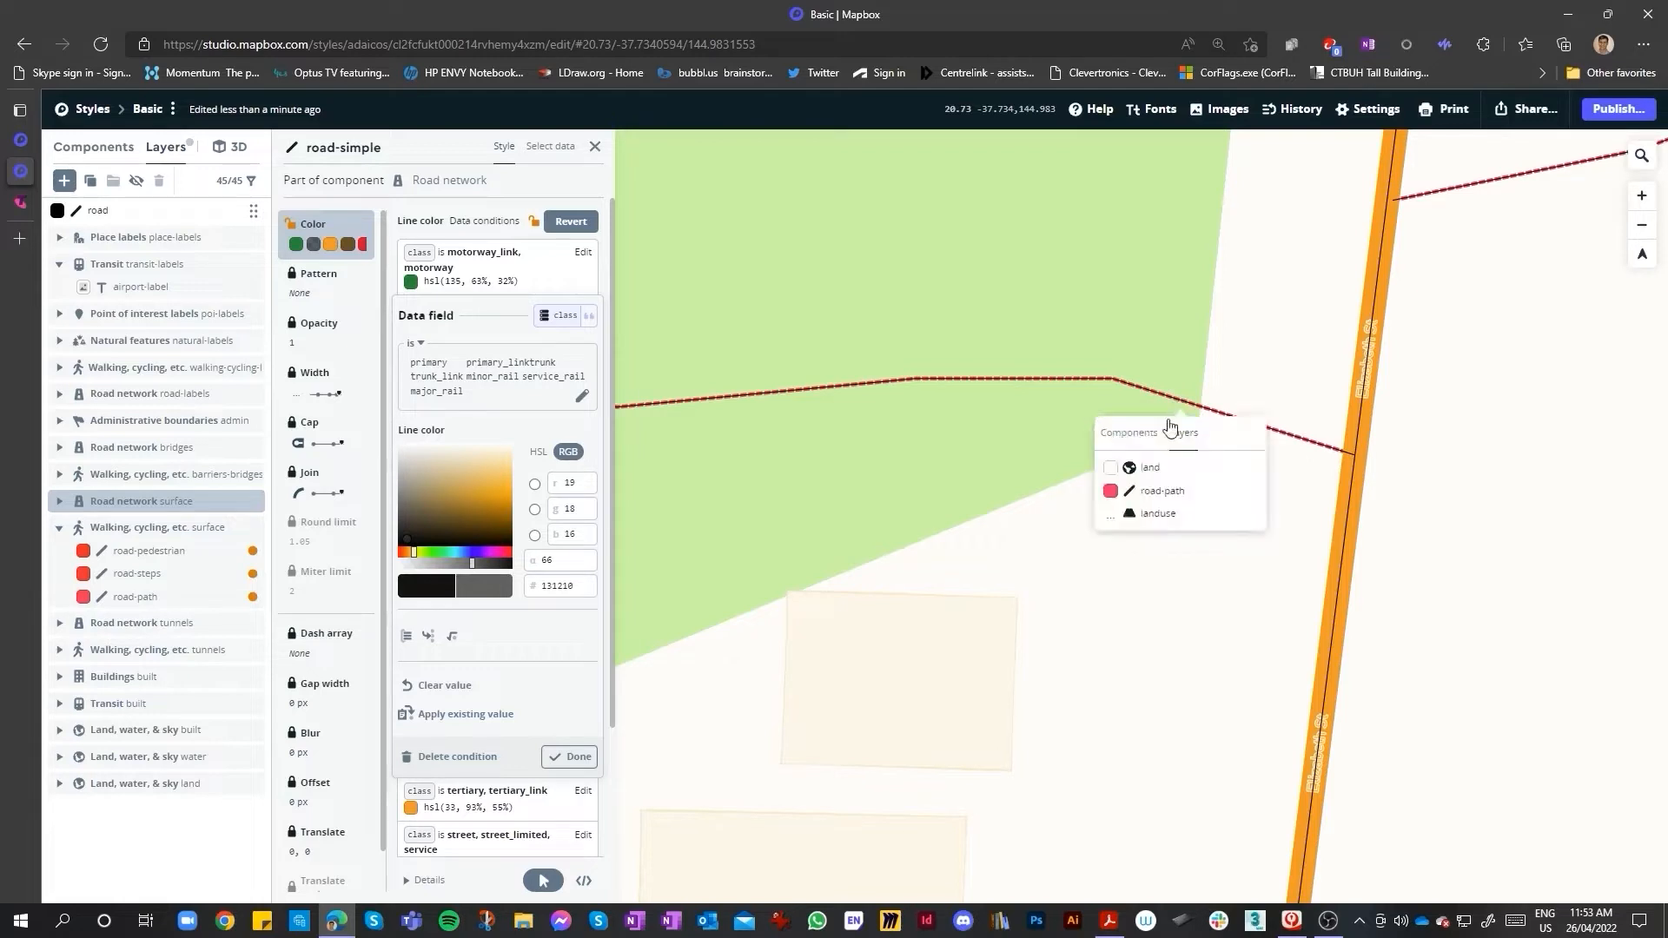
- Set the road-path layer's line color to light red fb5170 and recheck the path on the map
left_click(1163, 501)
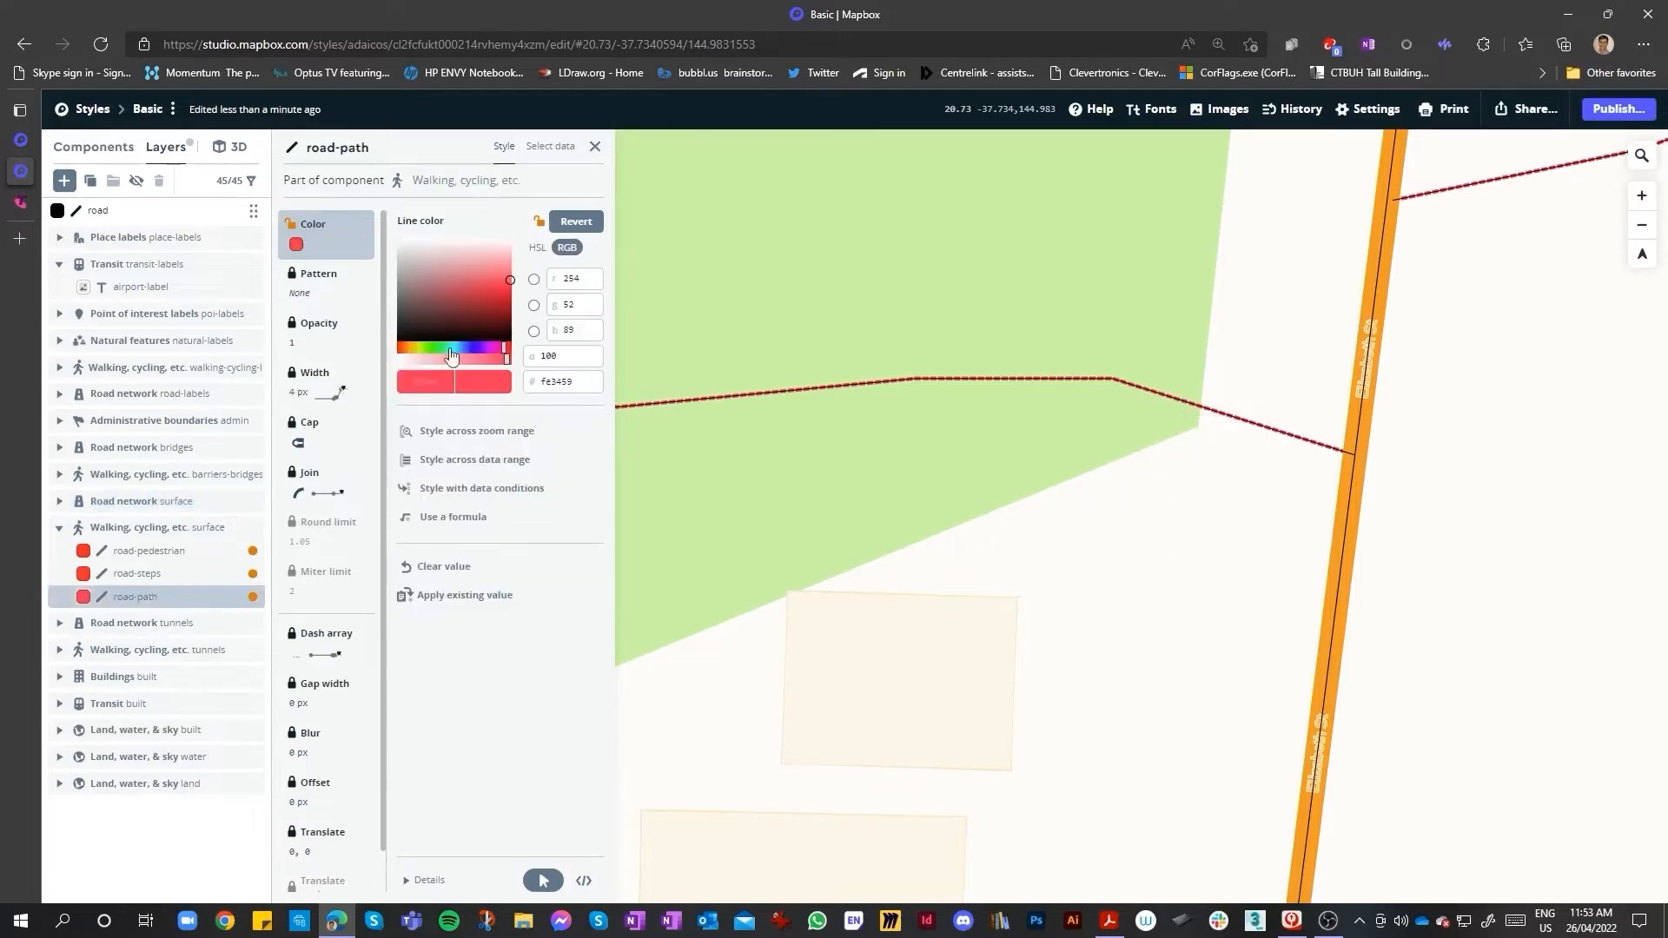
left_click_drag(511, 281, 506, 273)
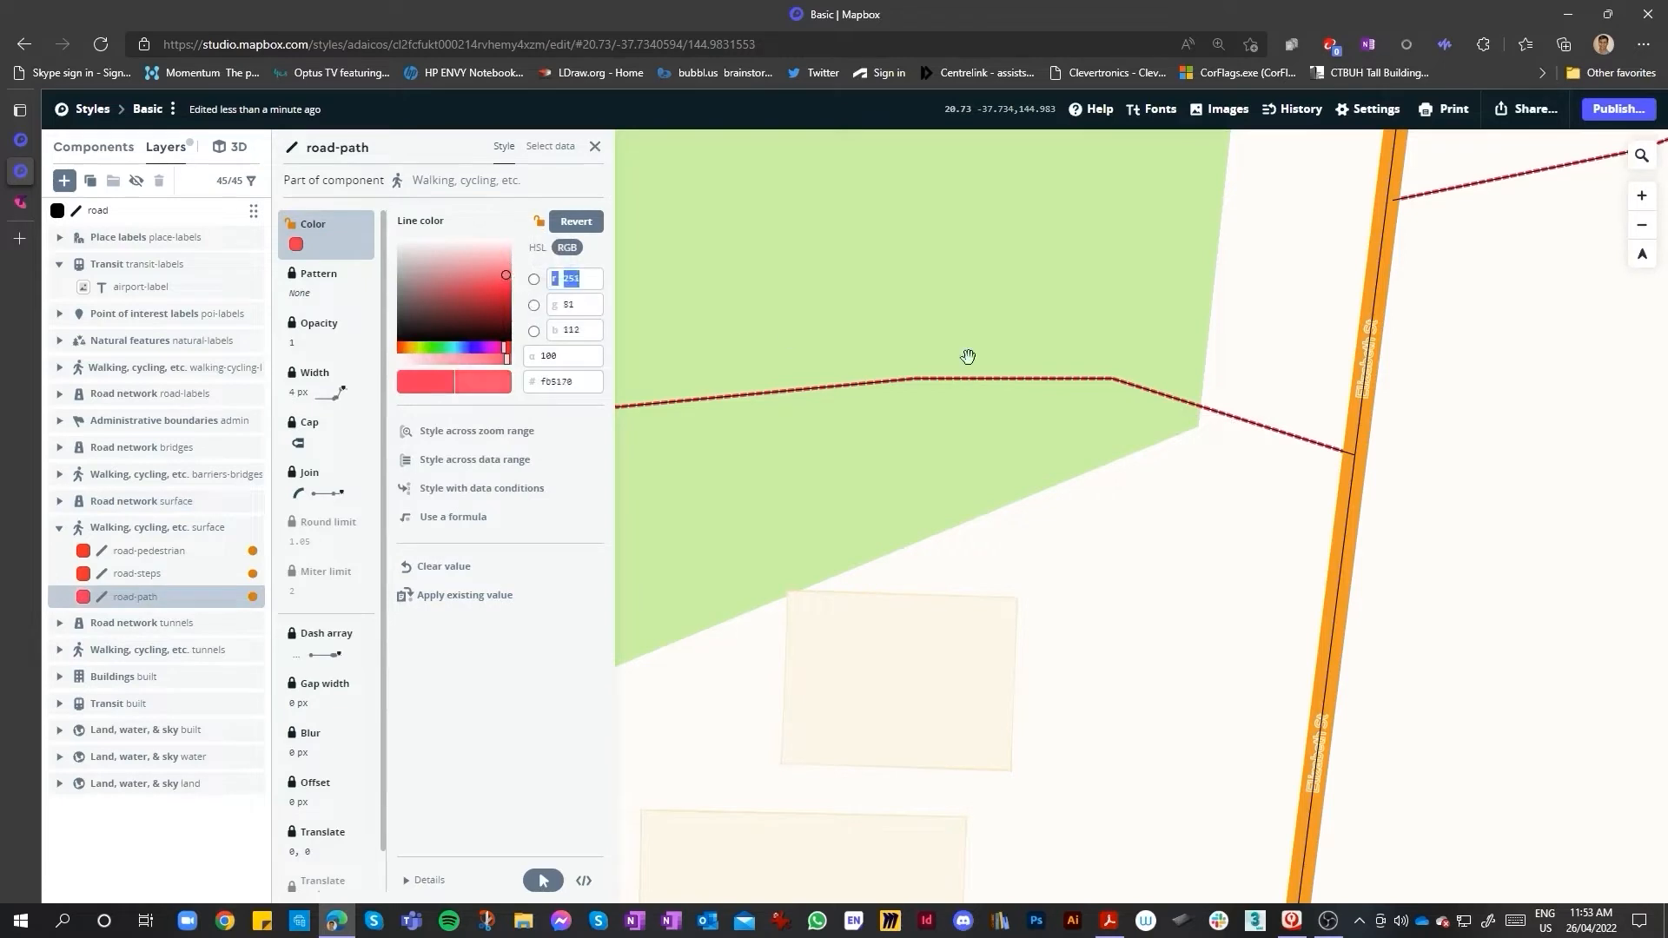
left_click(1010, 377)
left_click(967, 461)
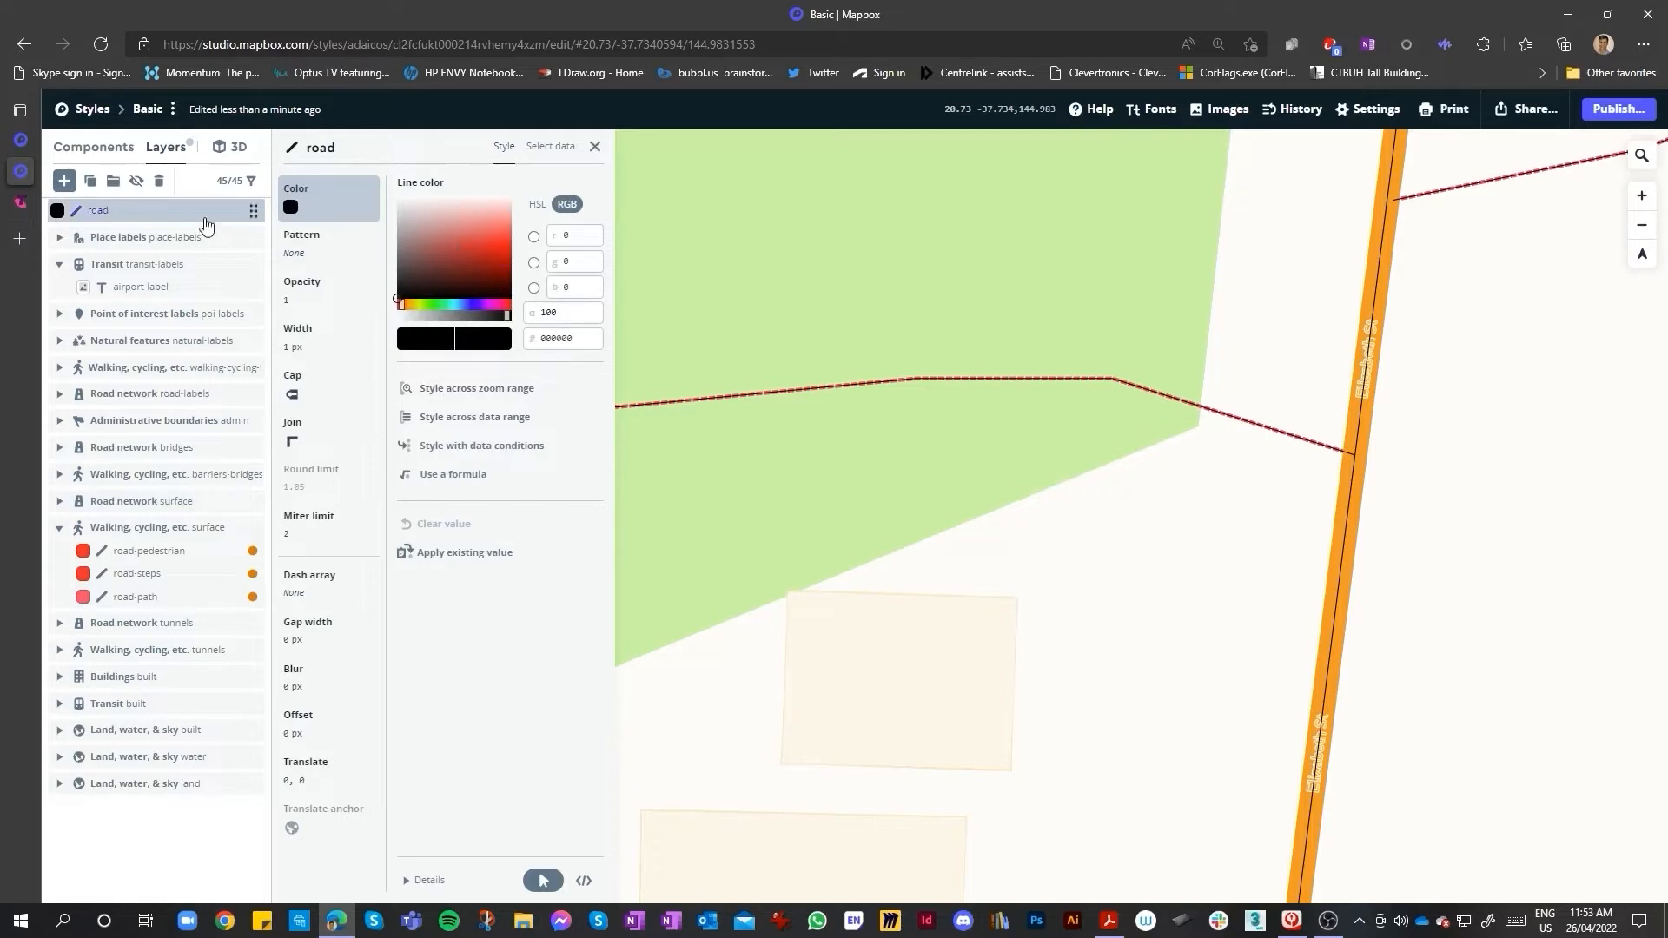
- Set the standalone road layer's line color to red f50000 with opacity 0 and close its properties
left_click(87, 213)
left_click(87, 213)
left_click_drag(402, 304, 510, 305)
left_click(496, 248)
left_click_drag(495, 247, 512, 249)
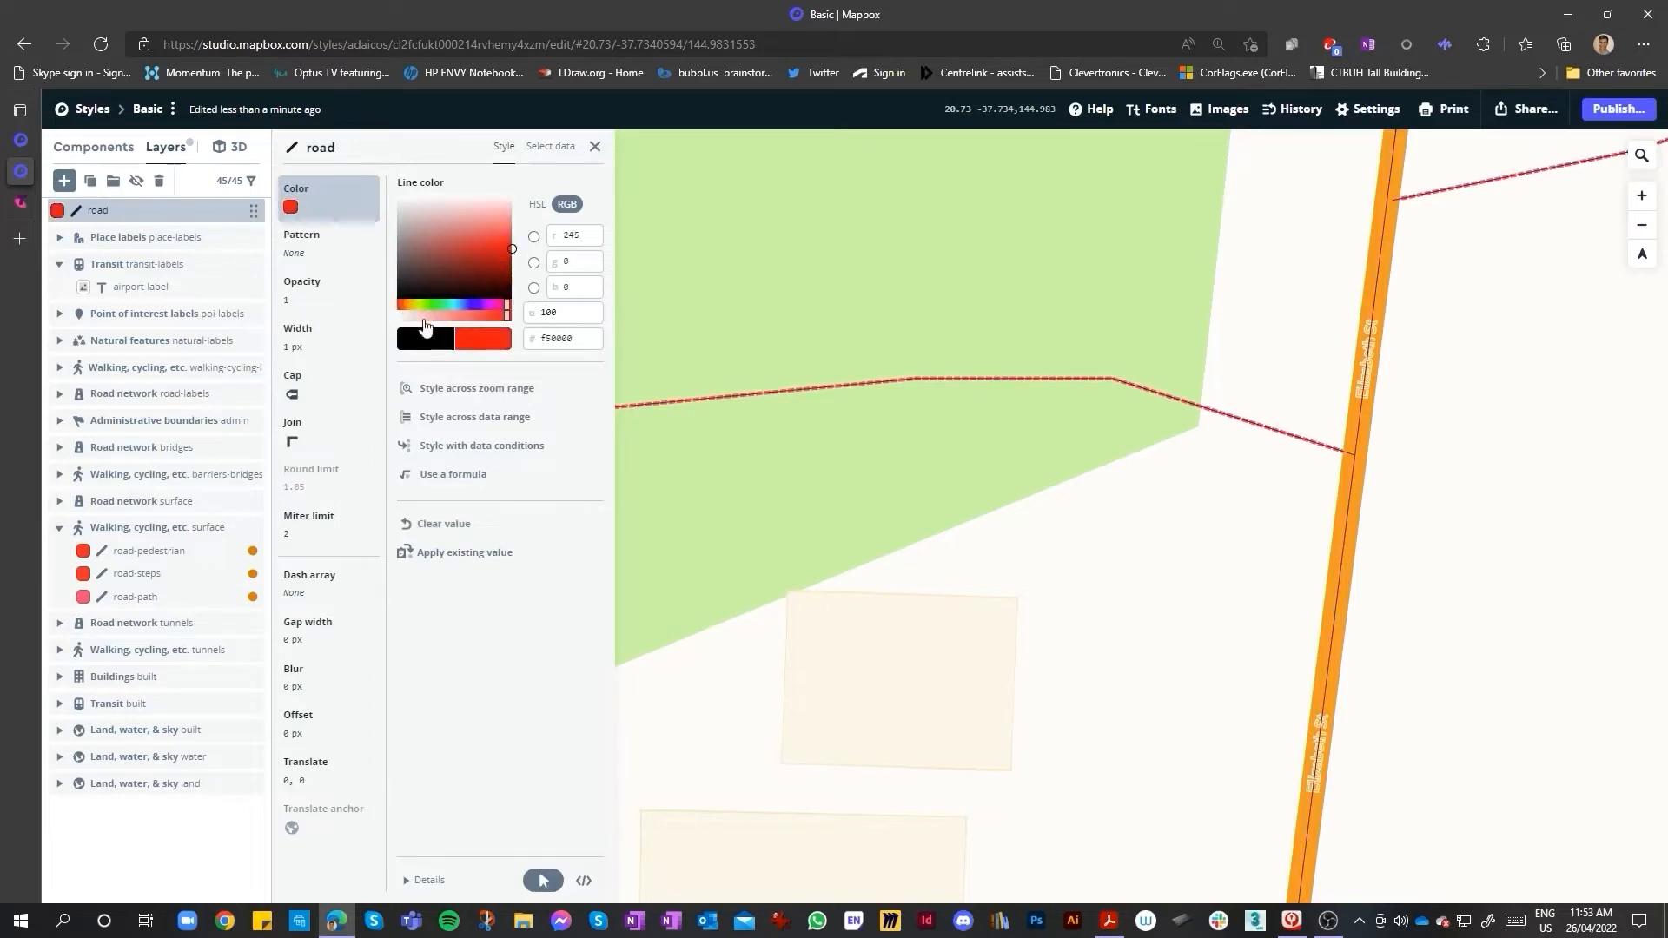
left_click_drag(507, 315, 393, 308)
scroll(1191, 547, "down", 6)
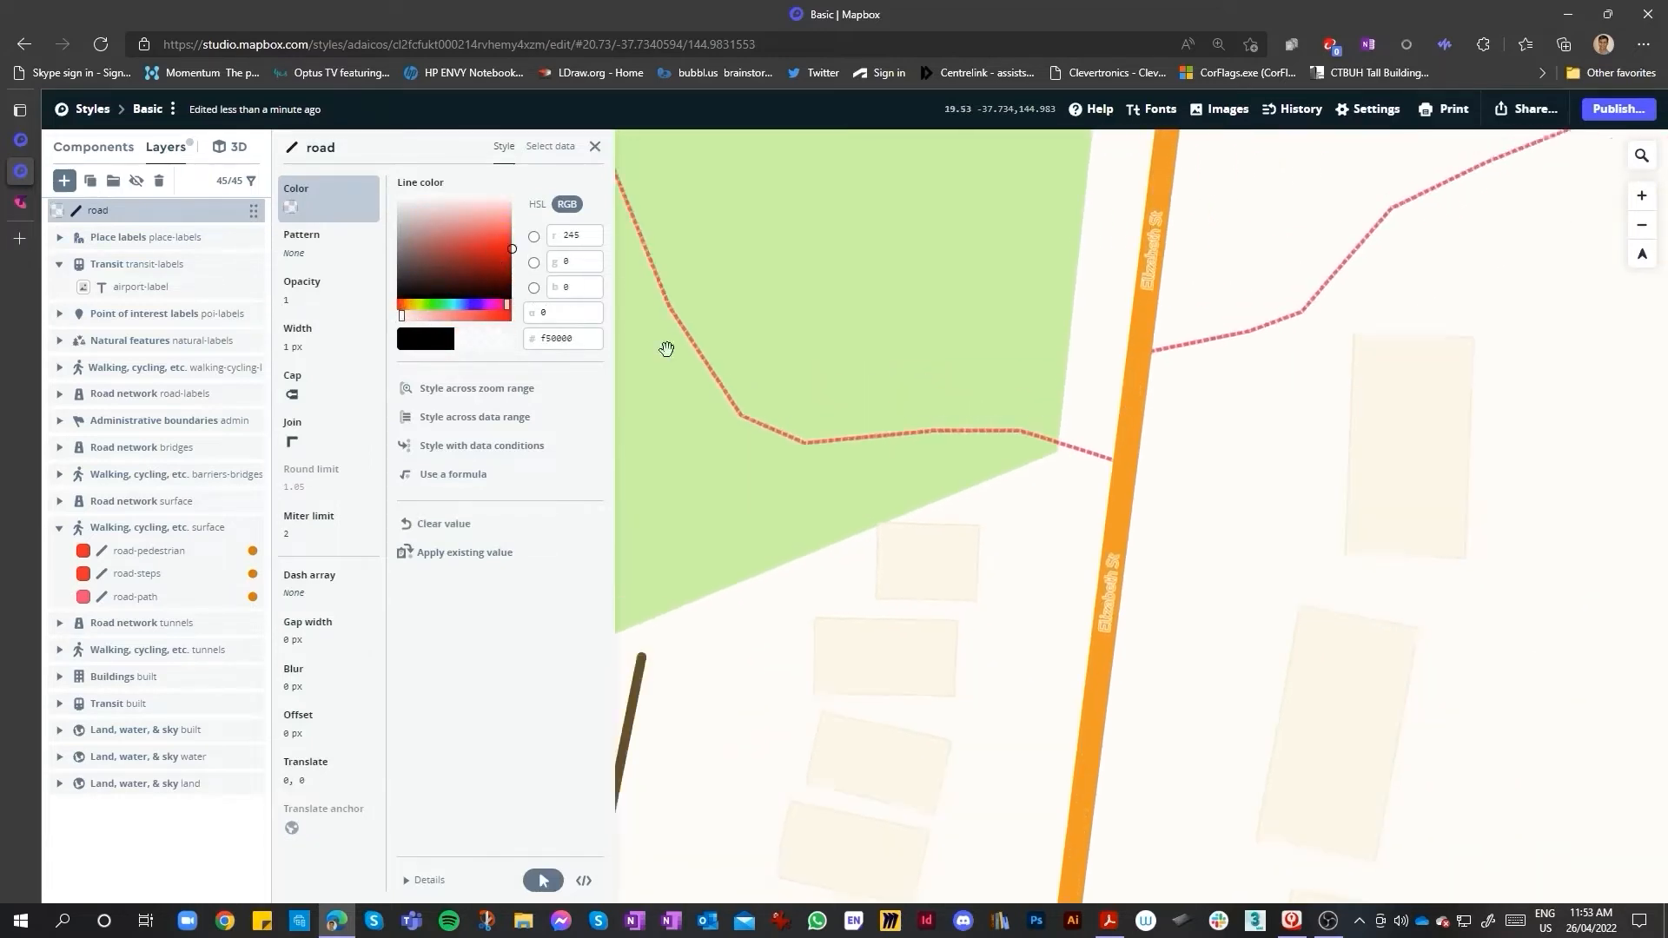
left_click(595, 145)
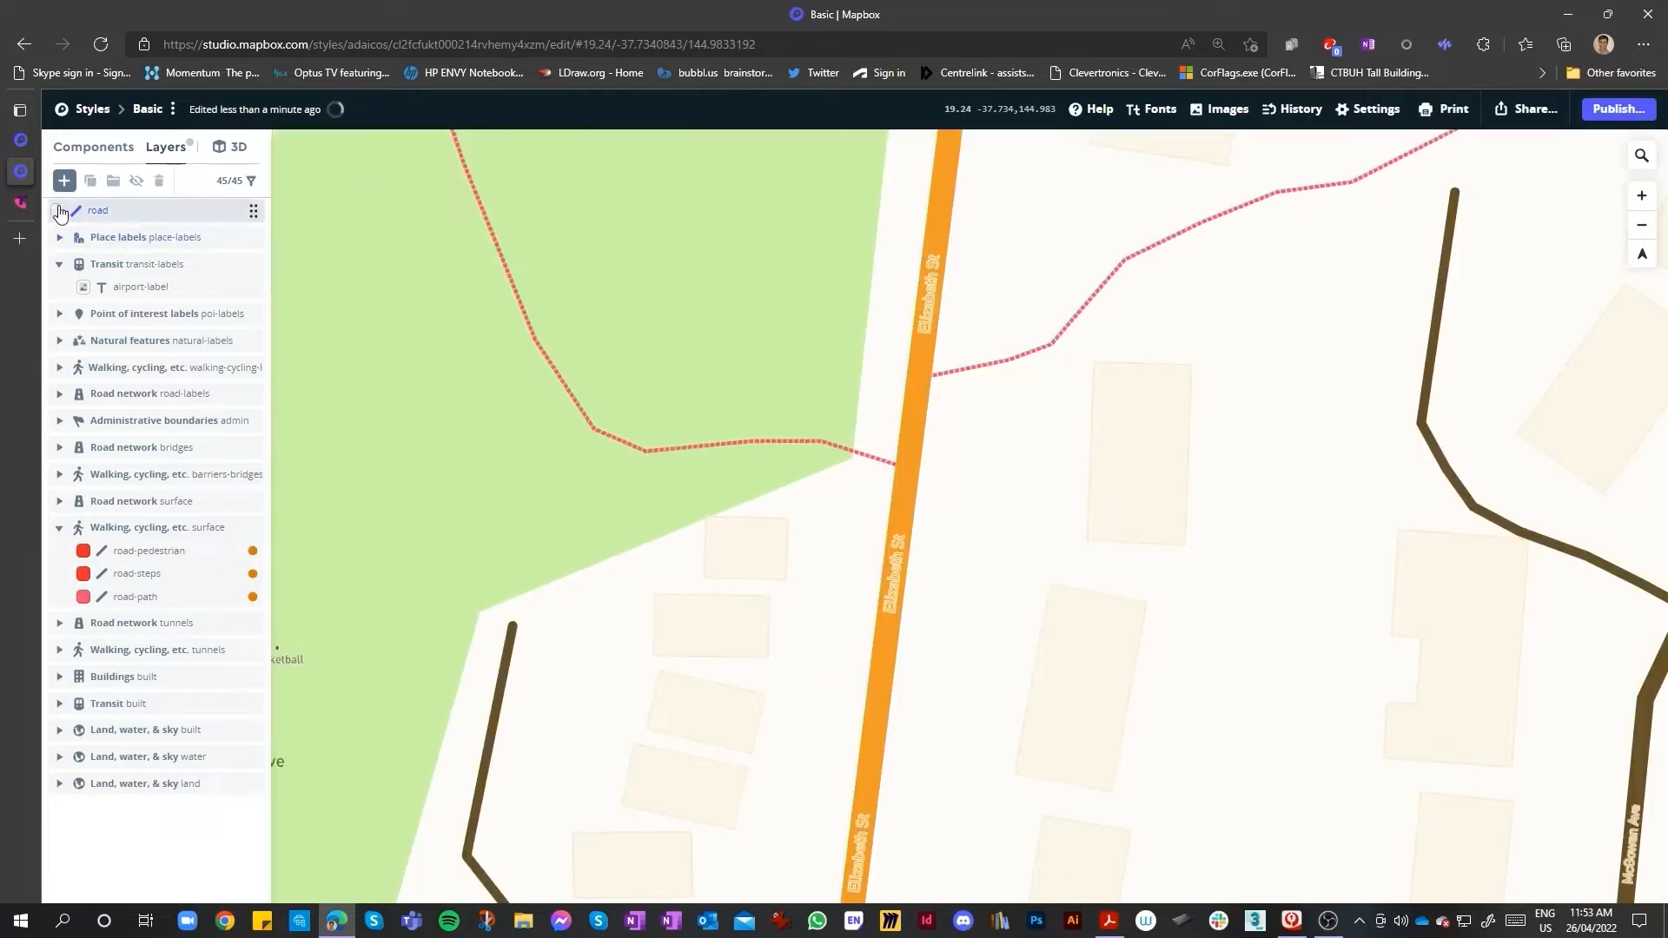
- Hide the standalone road layer and check the streets and paths around Cox Reserve
left_click(59, 211)
left_click(59, 211)
left_click(250, 211)
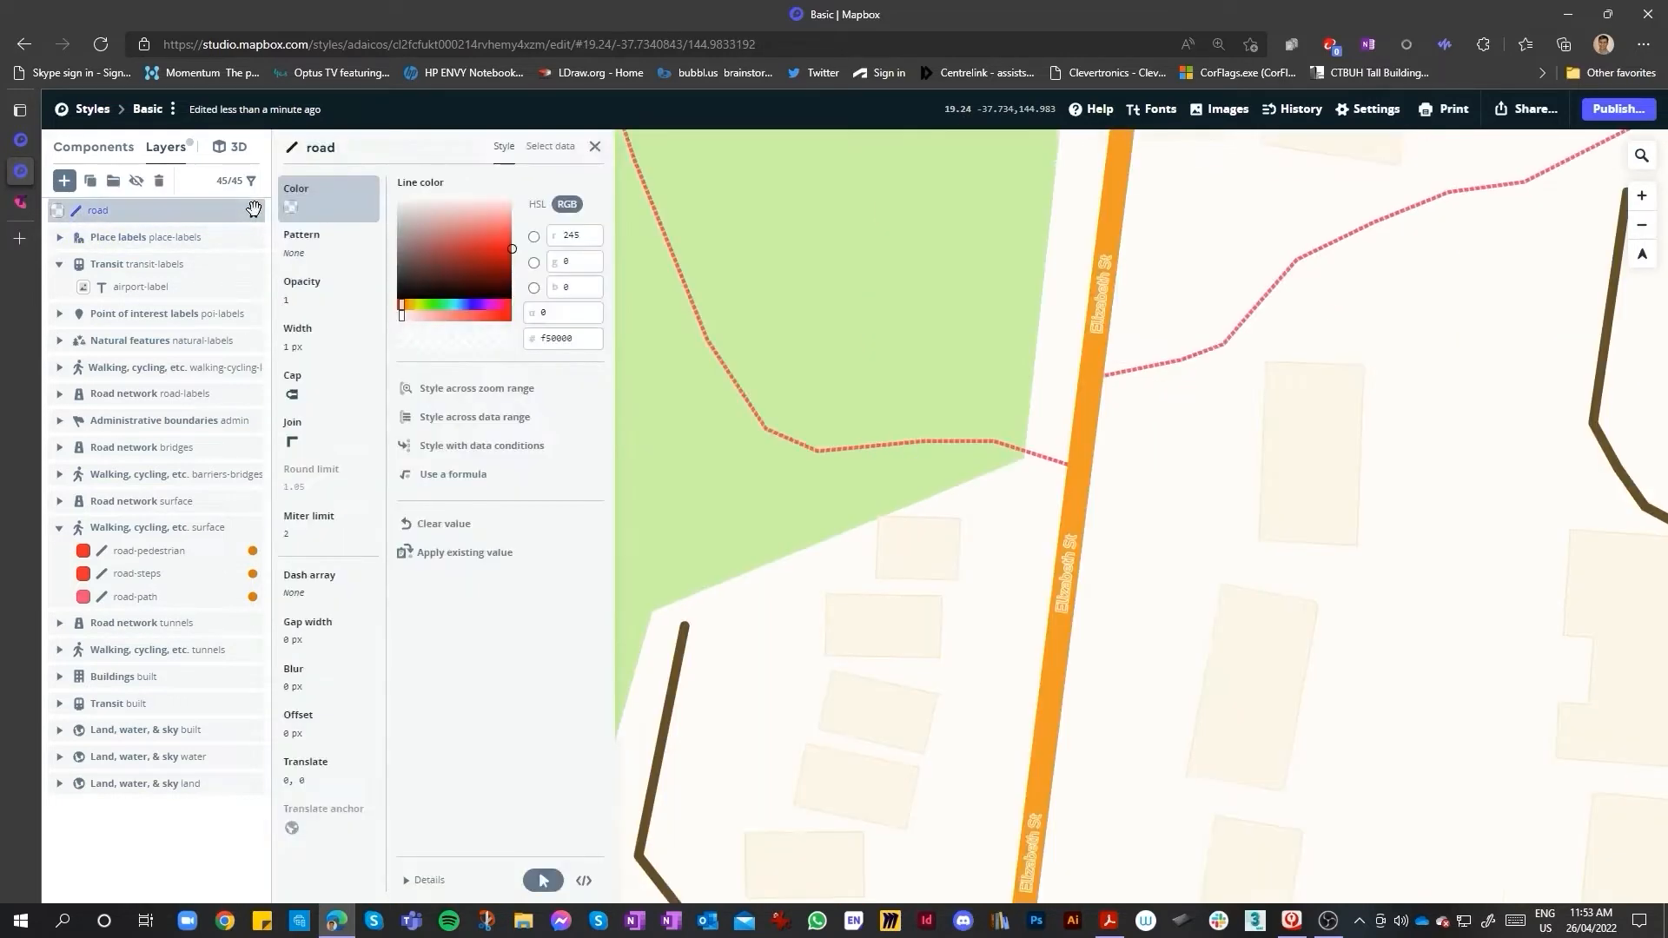
left_click(251, 211)
left_click(80, 212)
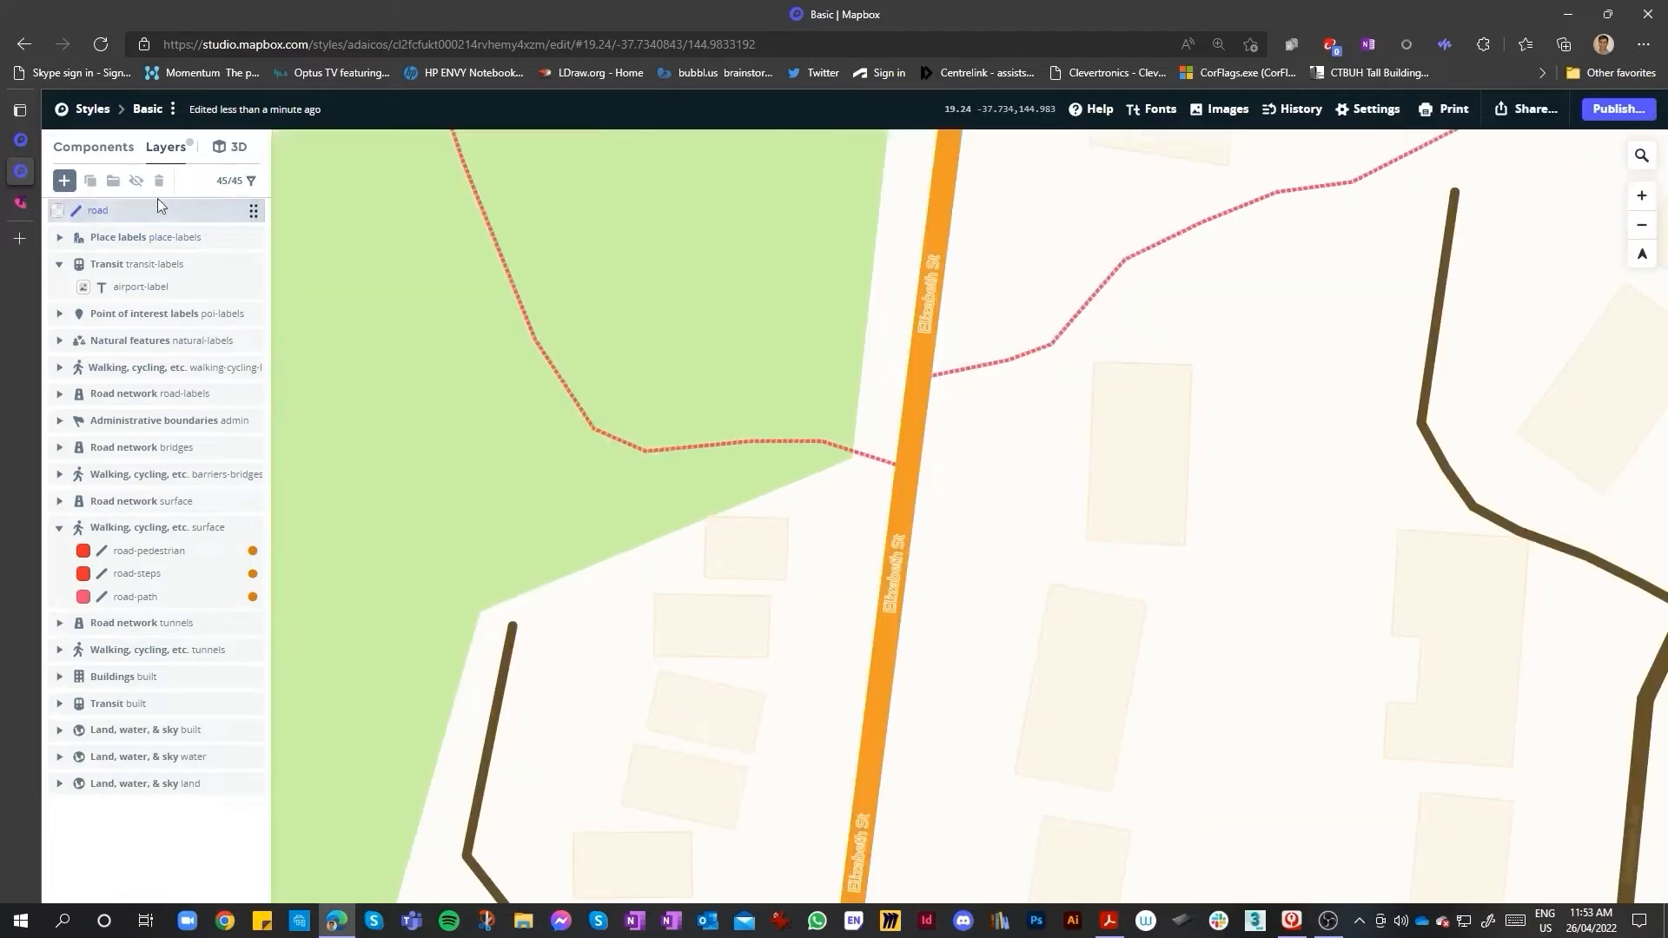
left_click(100, 219)
left_click(136, 180)
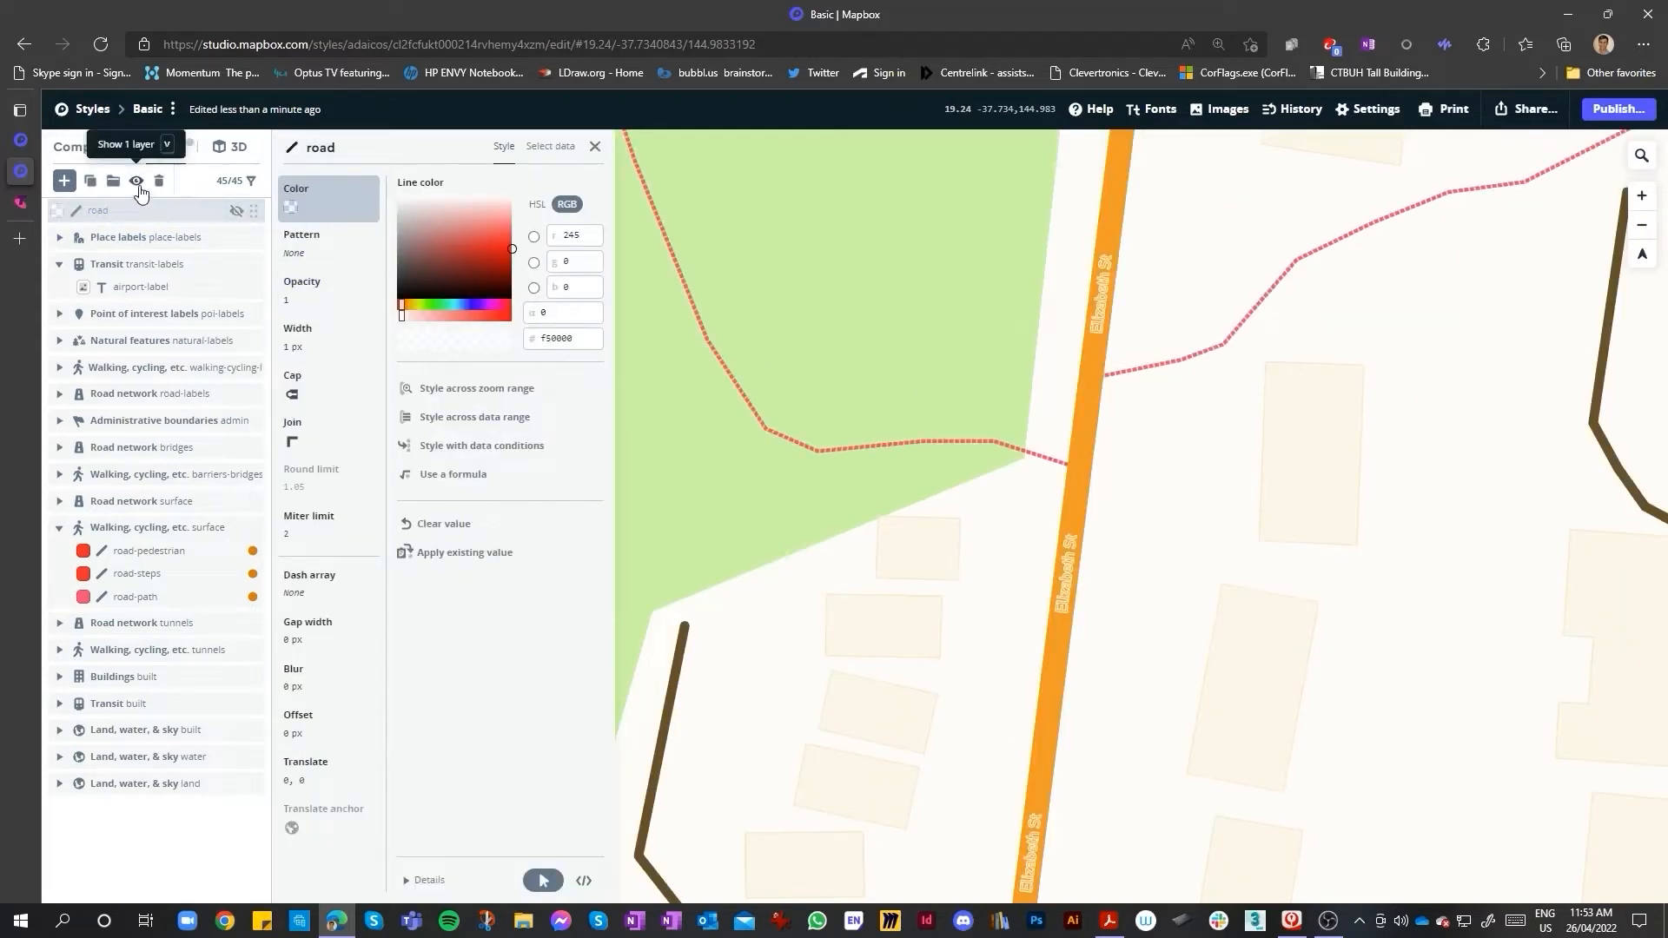
left_click(1035, 531)
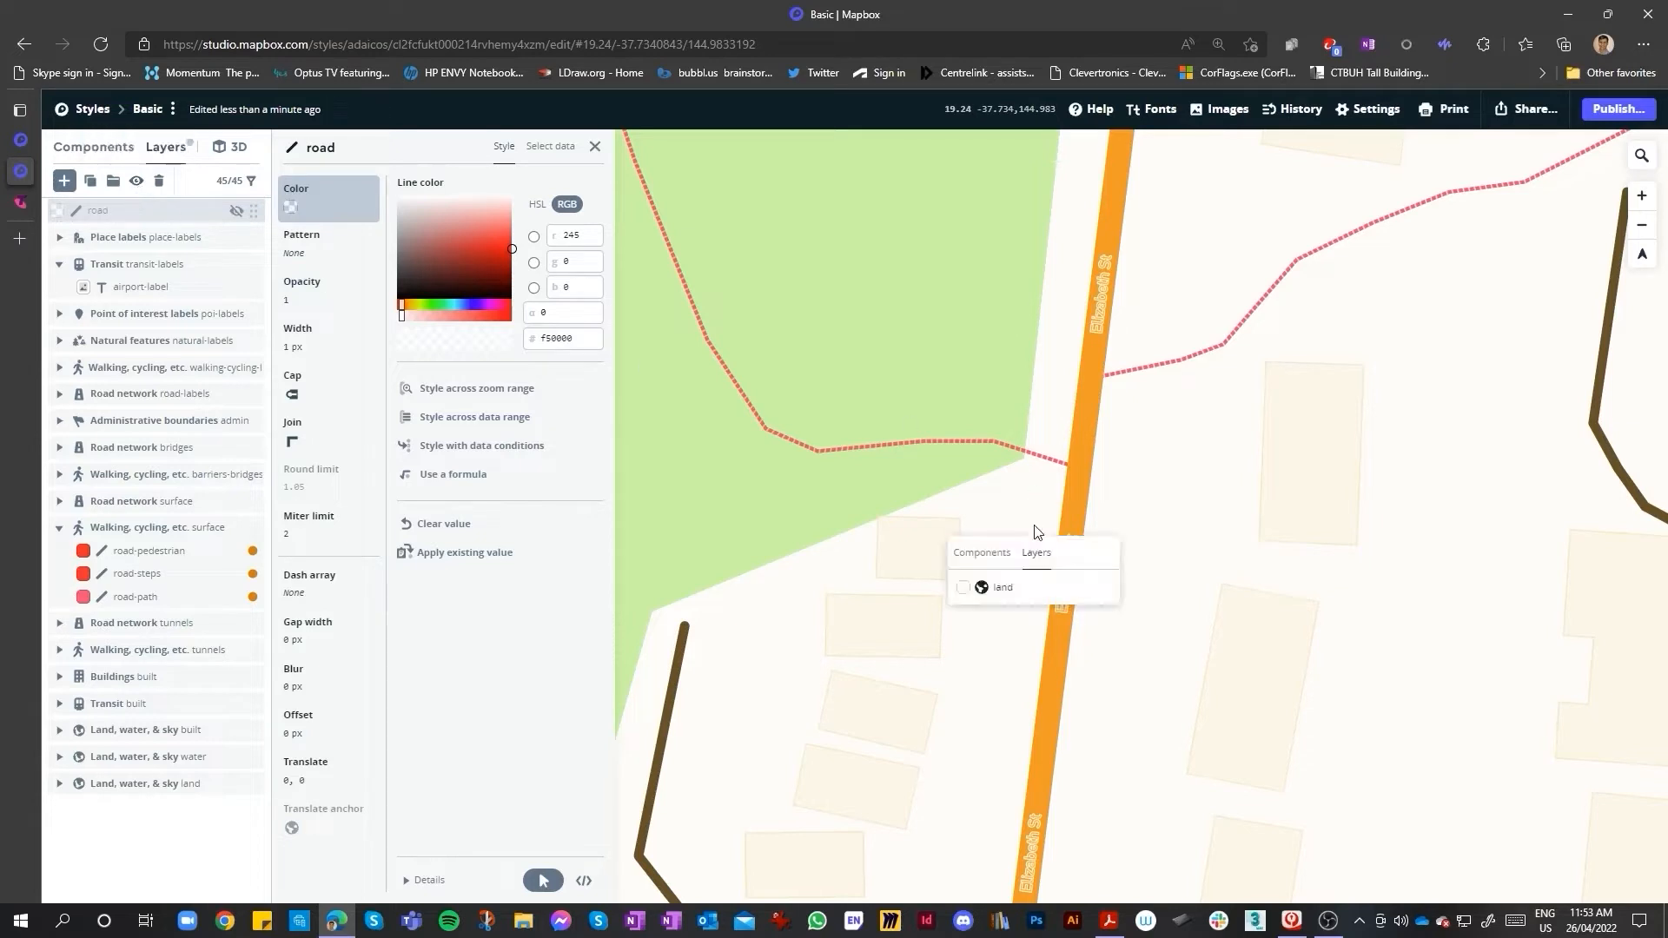
scroll(1328, 410, "down", 2)
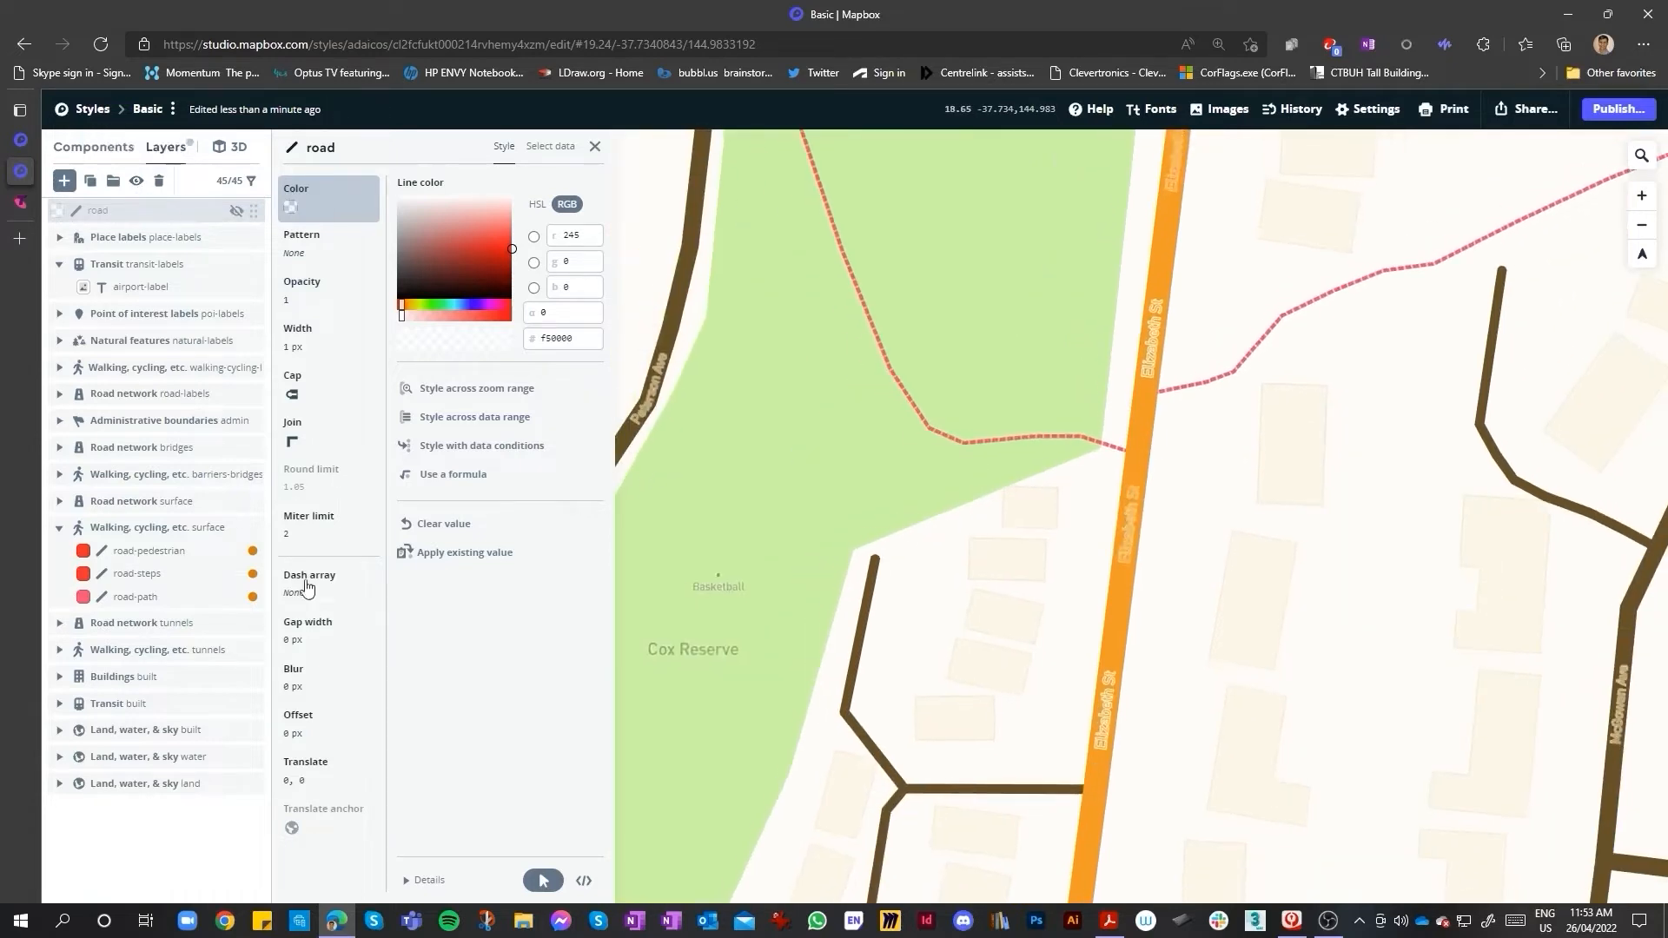
- Collapse the Walking, cycling surface group, expand Place labels, and open the poi-label layer behind the Cox Reserve label
left_click(59, 528)
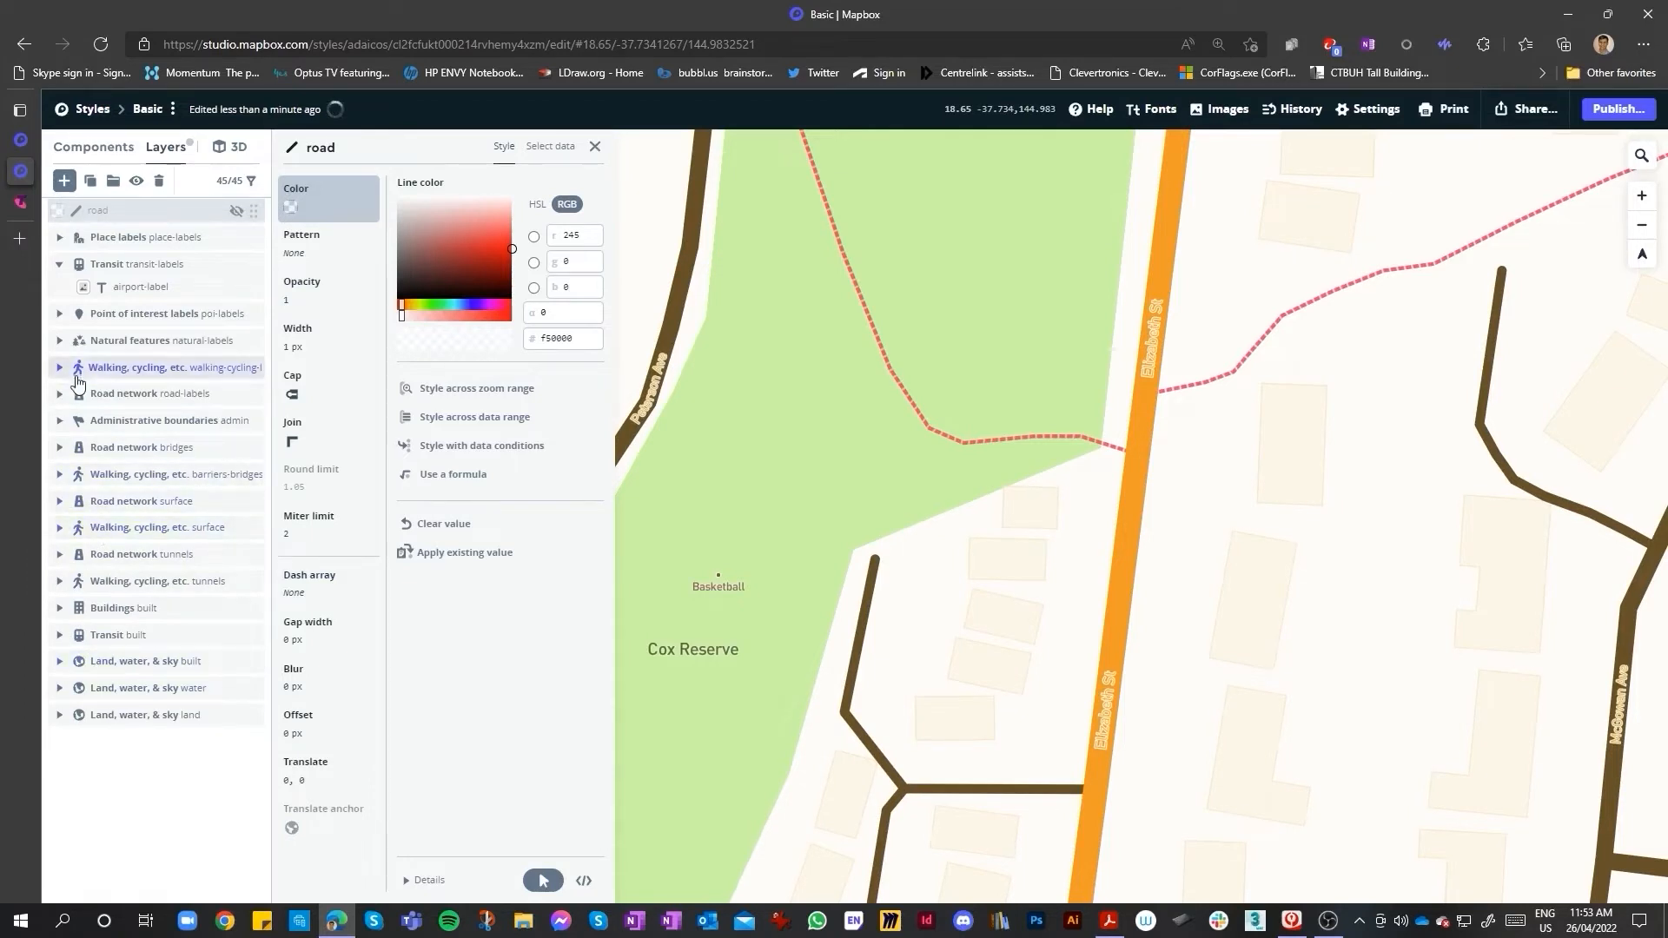
left_click(59, 238)
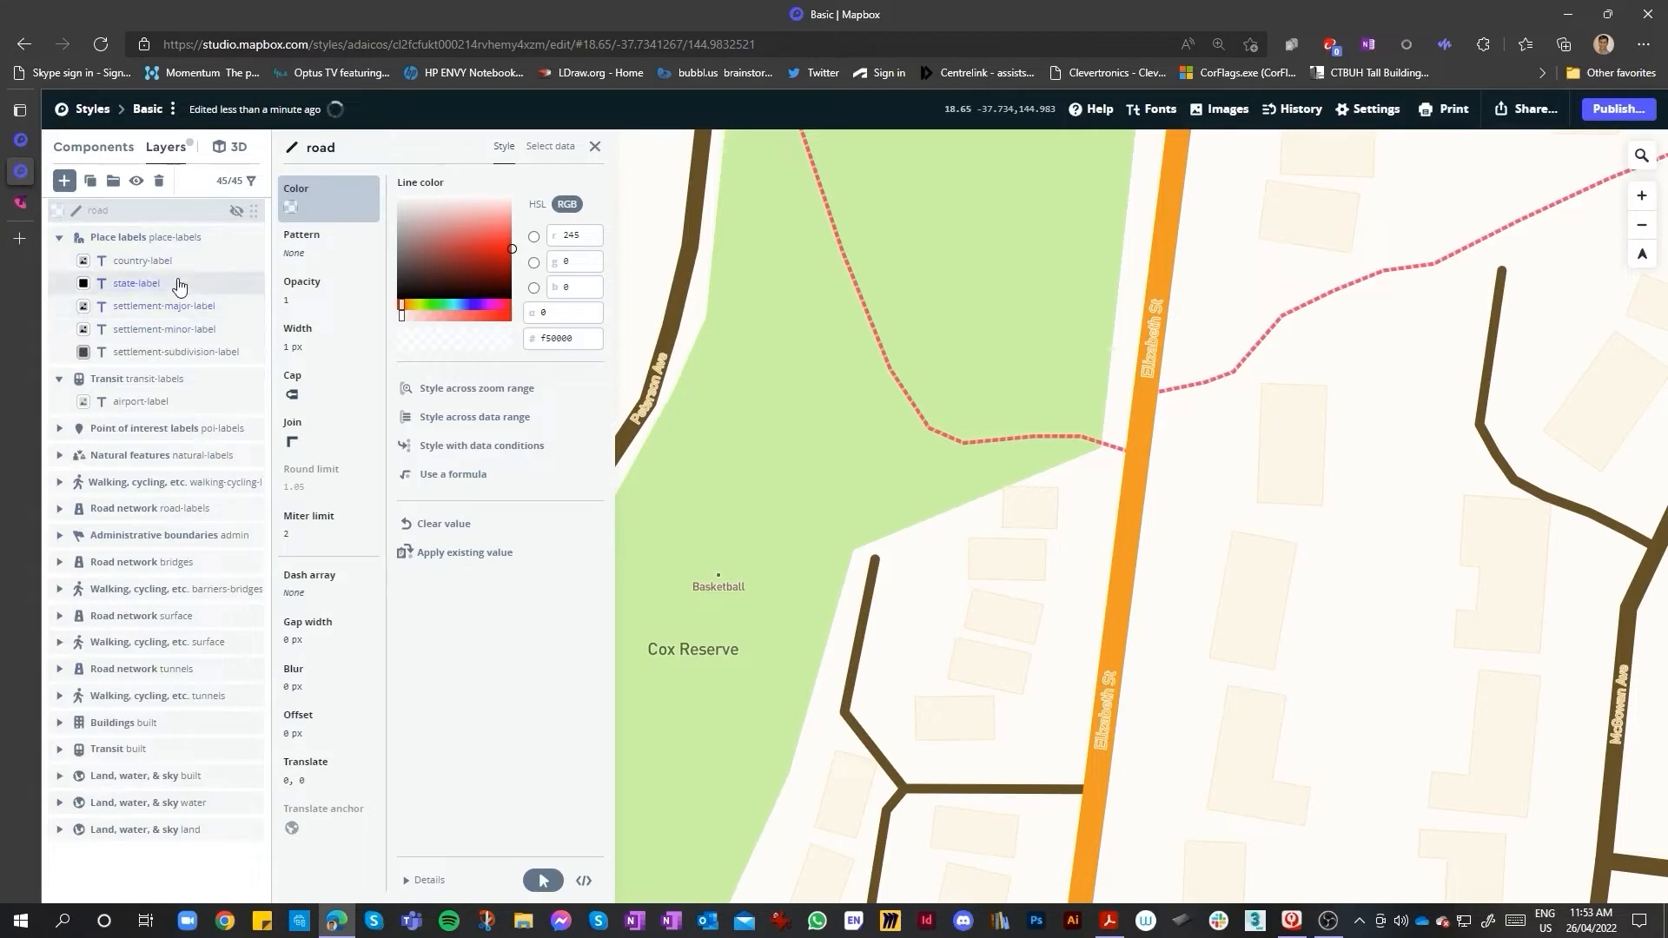
left_click(698, 654)
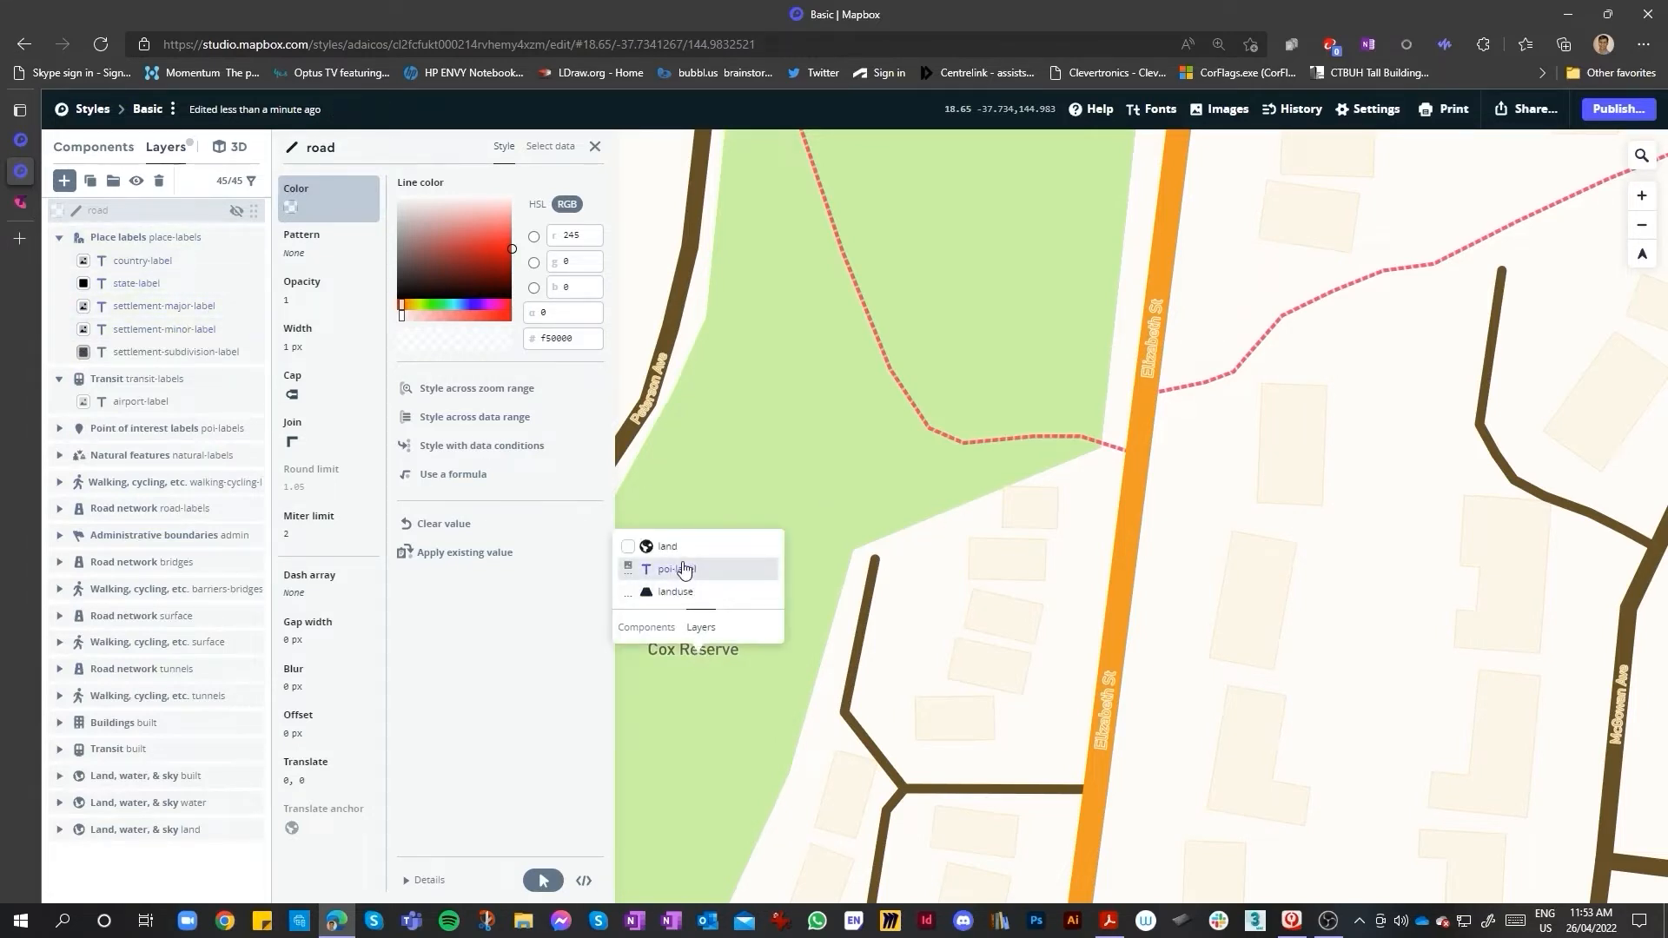
left_click(683, 569)
left_click(704, 649)
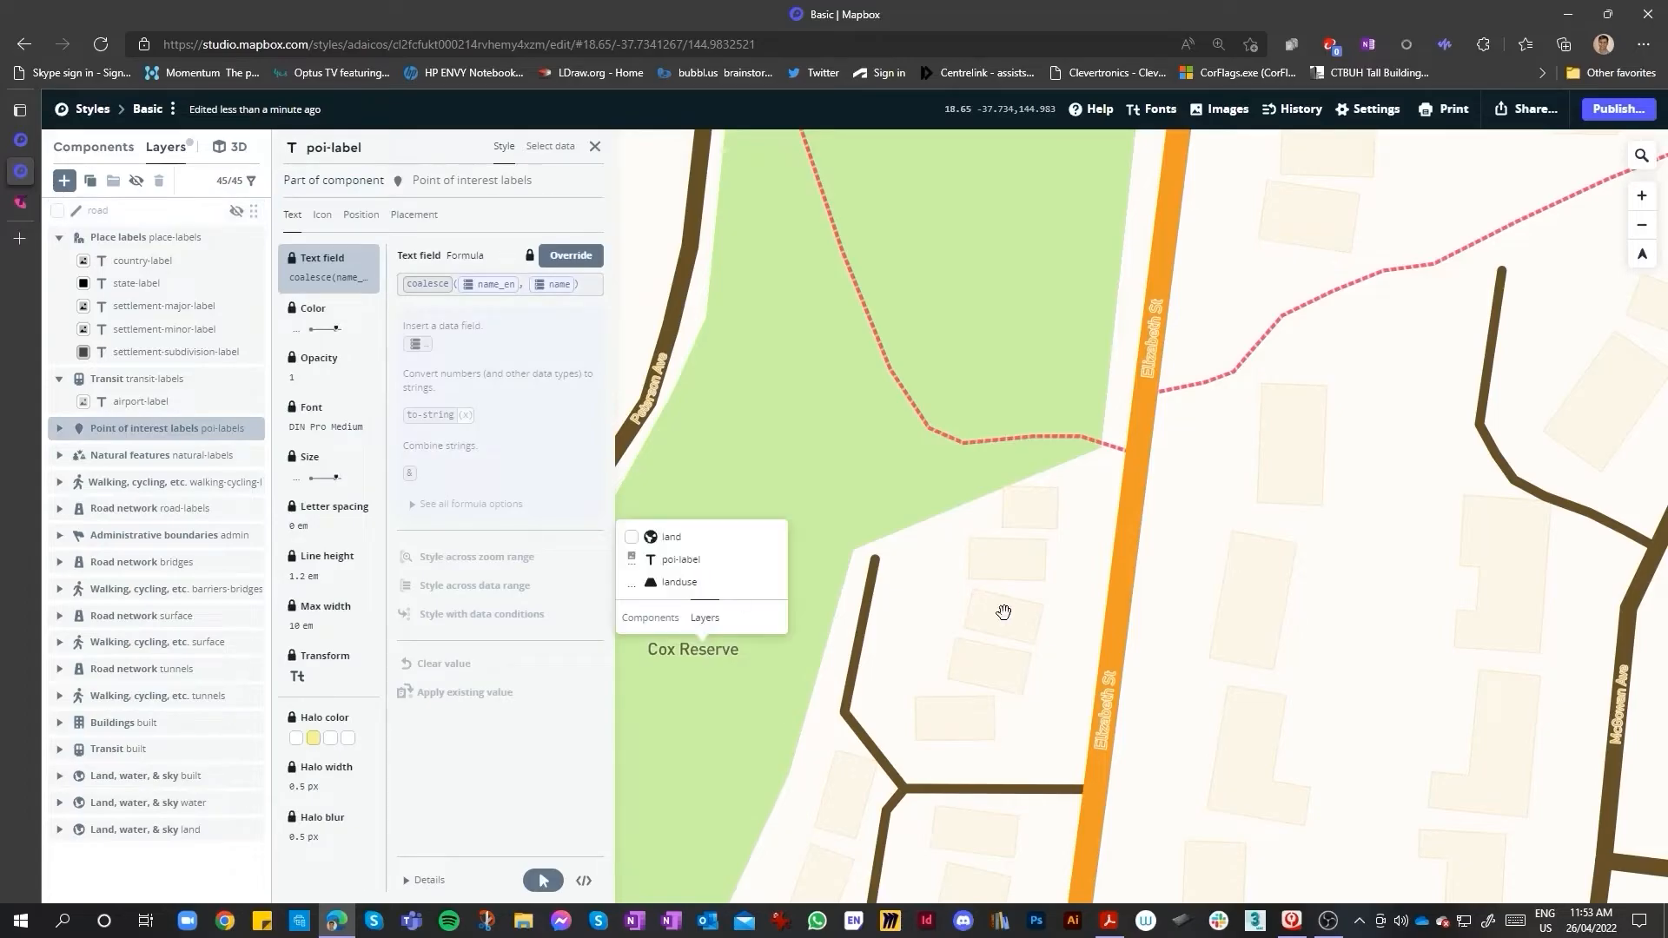
- Identify the layer behind the Reservoir suburb label, open settlement-subdivision-label and override its text field
scroll(1004, 612, "down", 10)
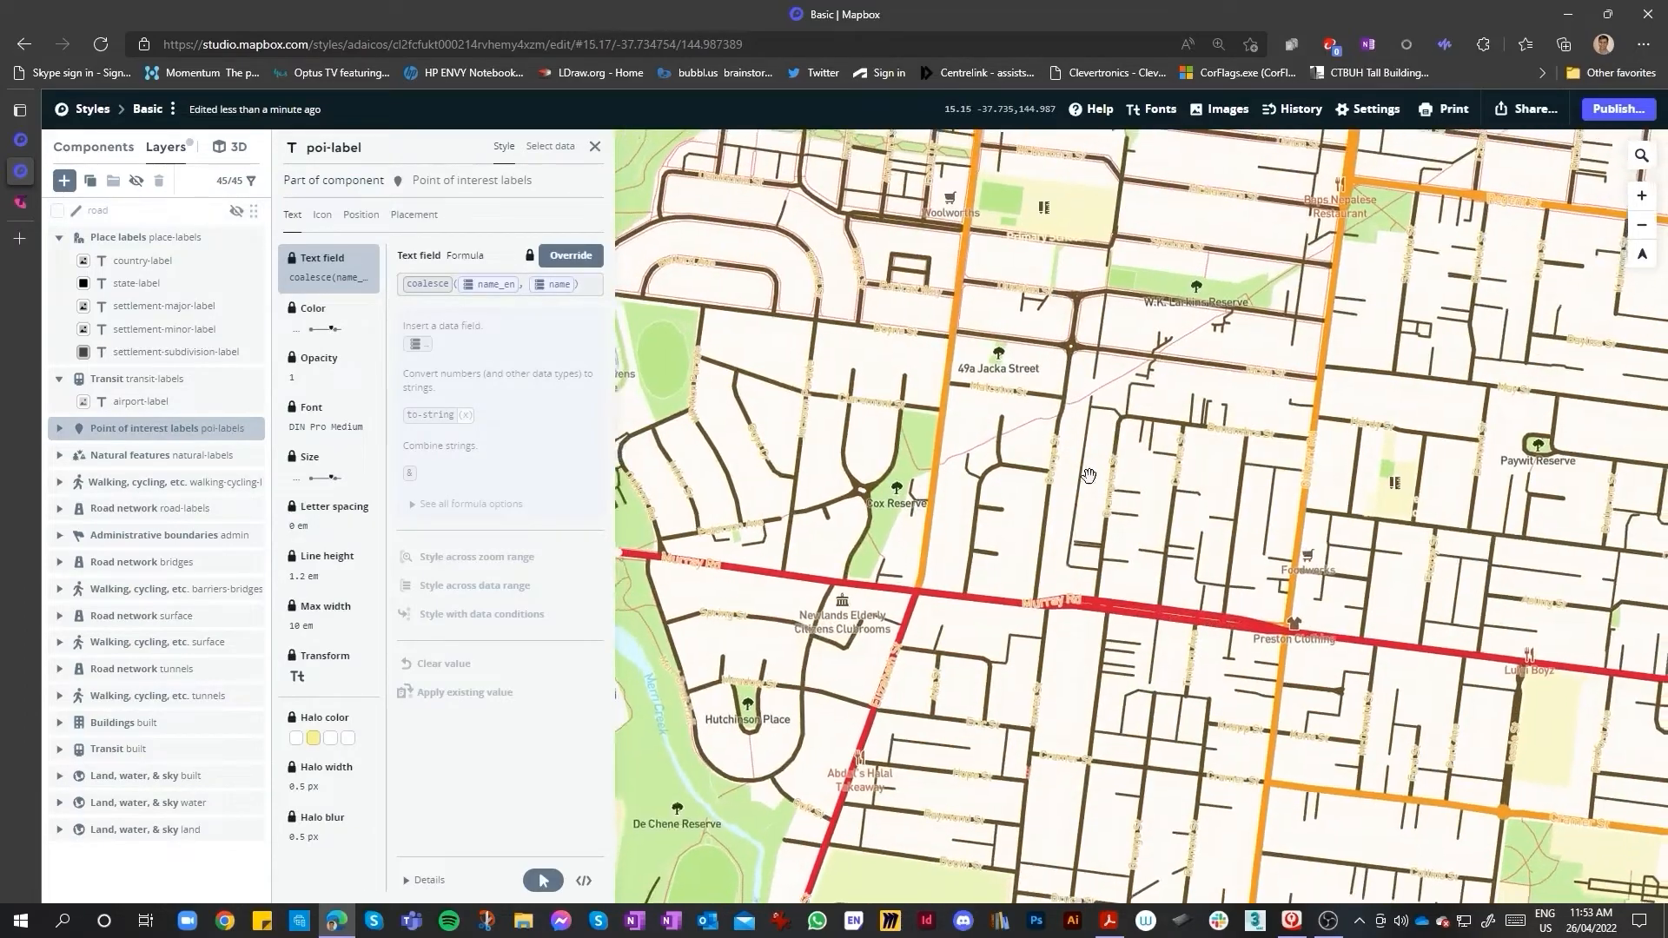
scroll(1087, 476, "down", 6)
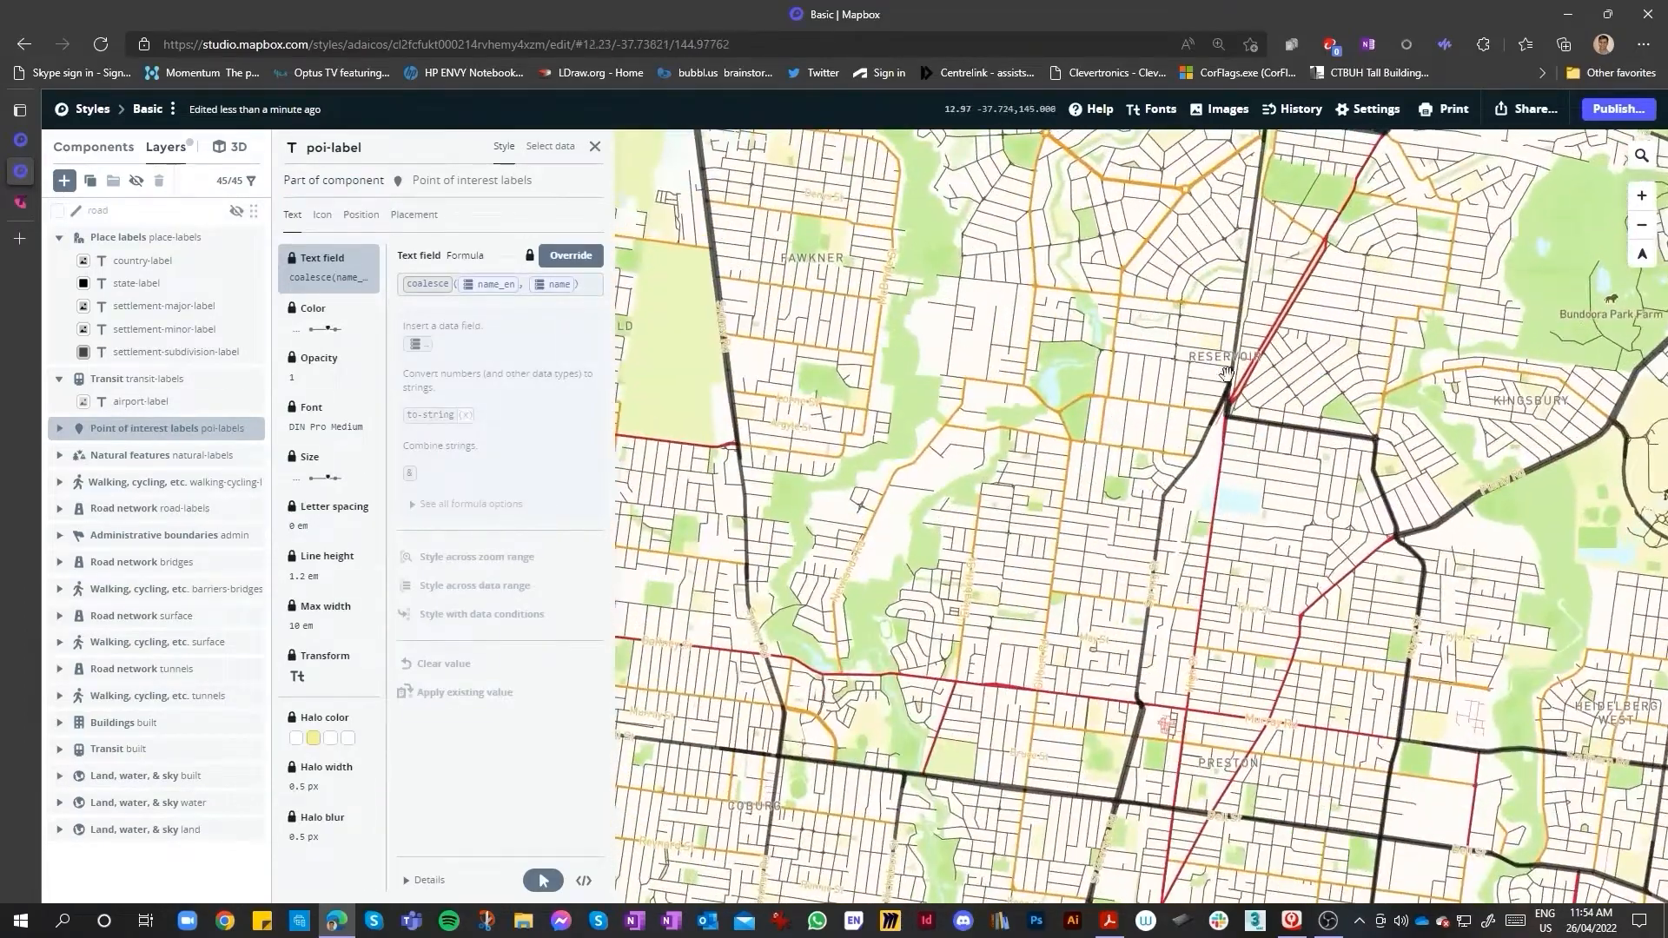
left_click(1225, 374)
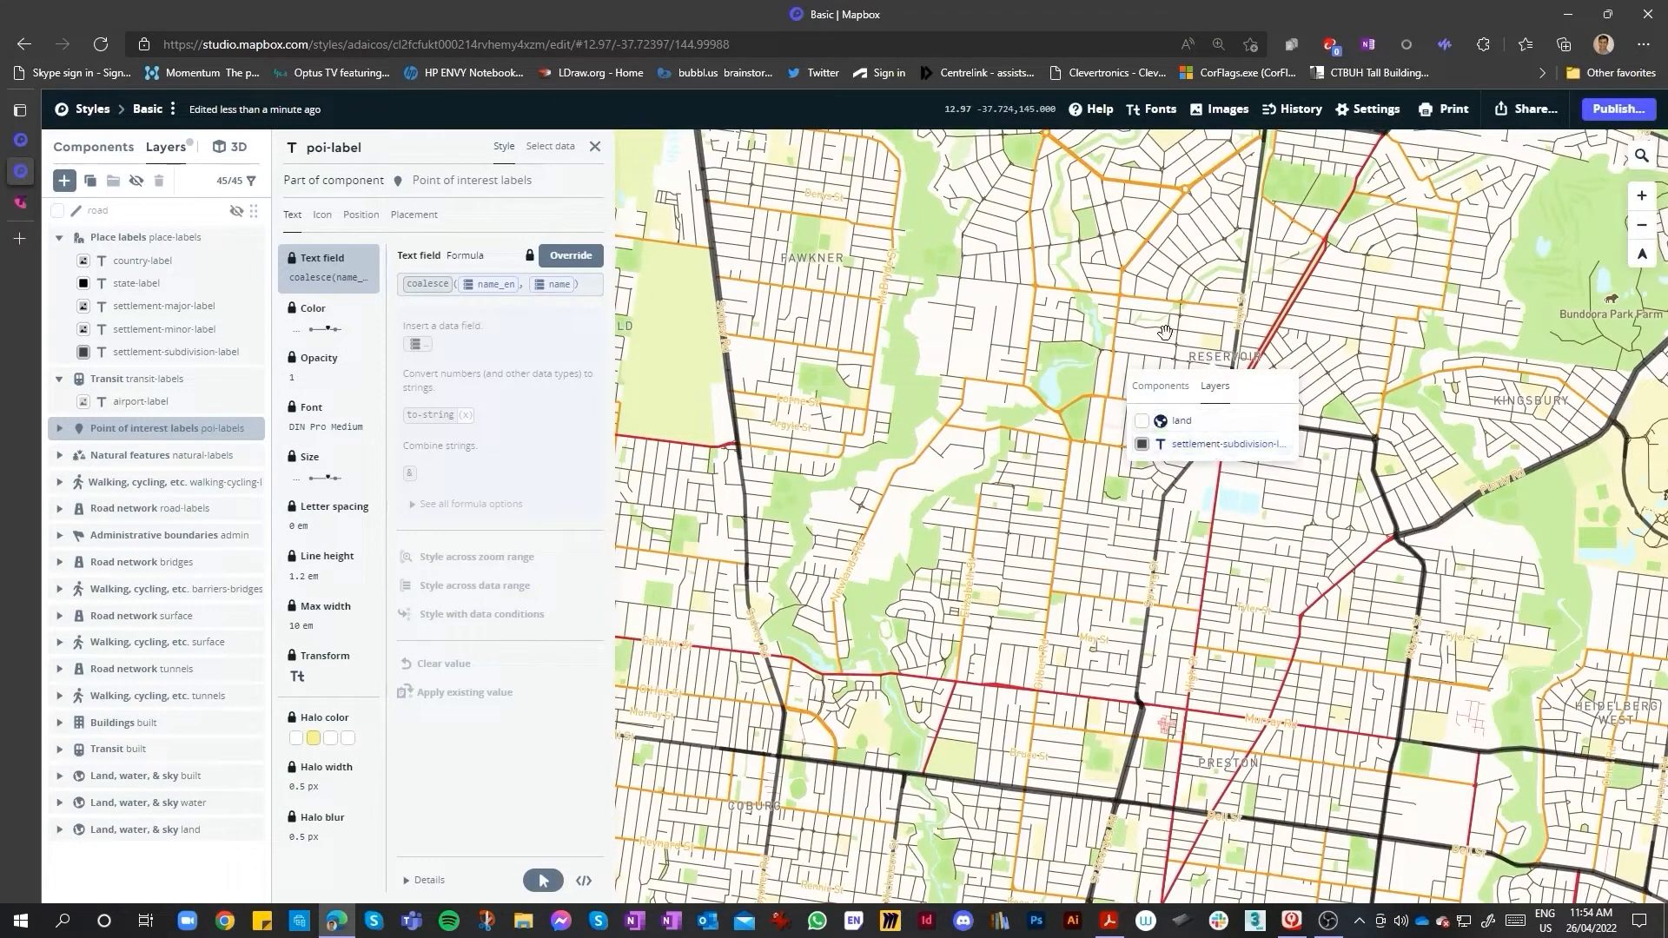
scroll(1200, 358, "up", 6)
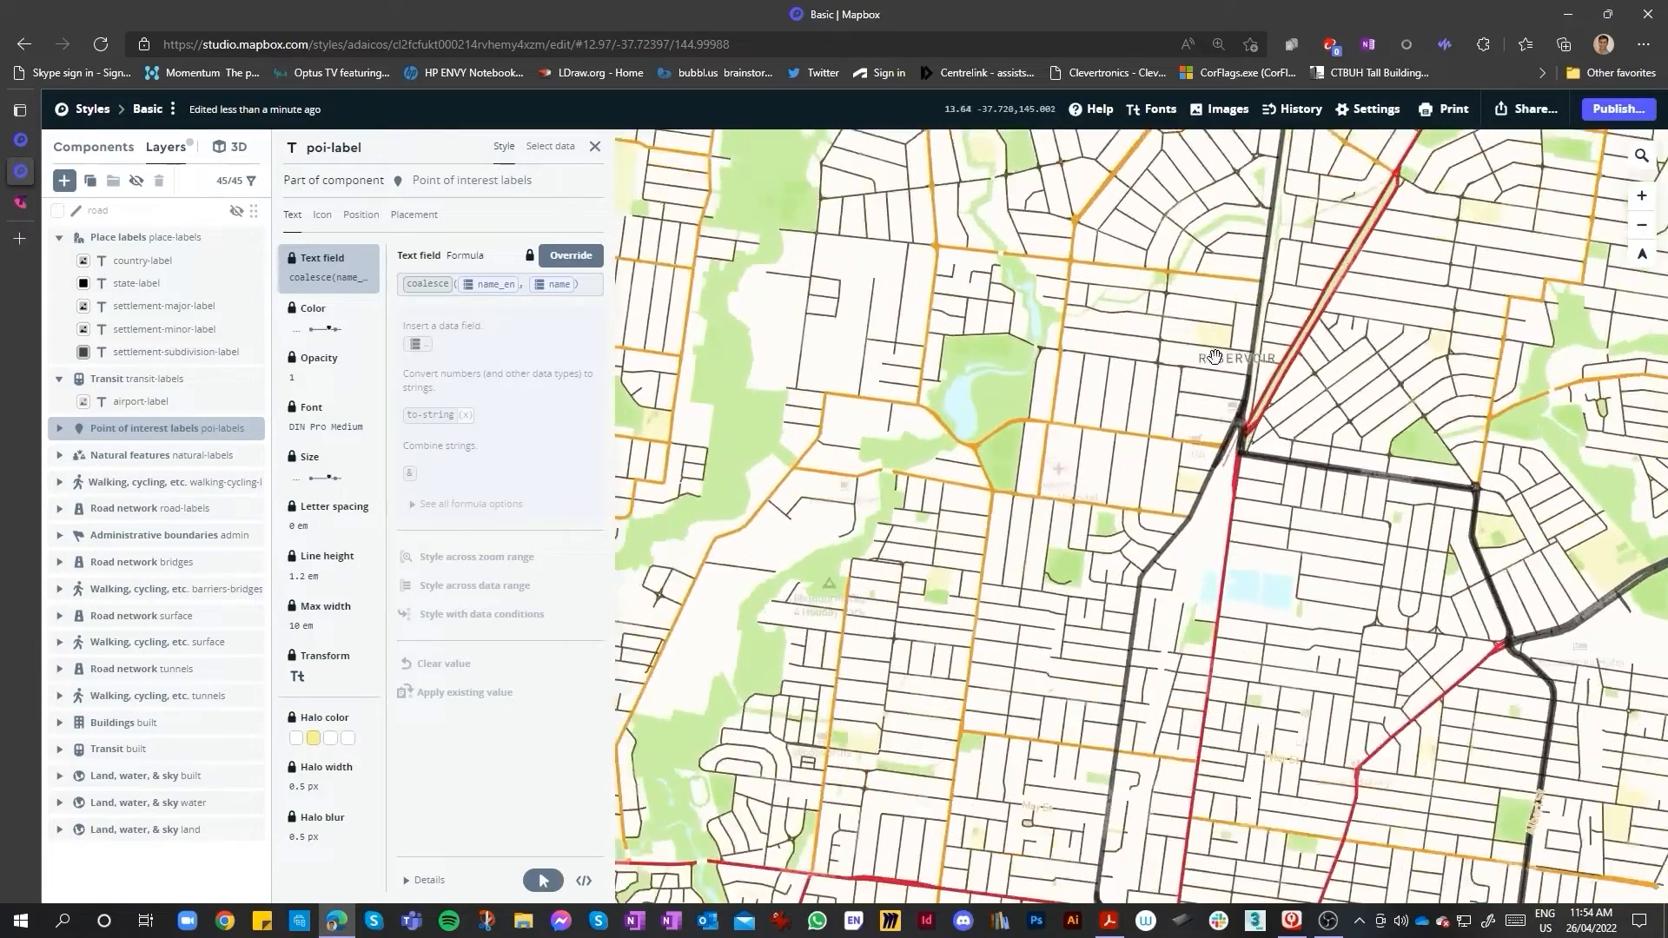
scroll(1215, 358, "down", 3)
left_click(1239, 366)
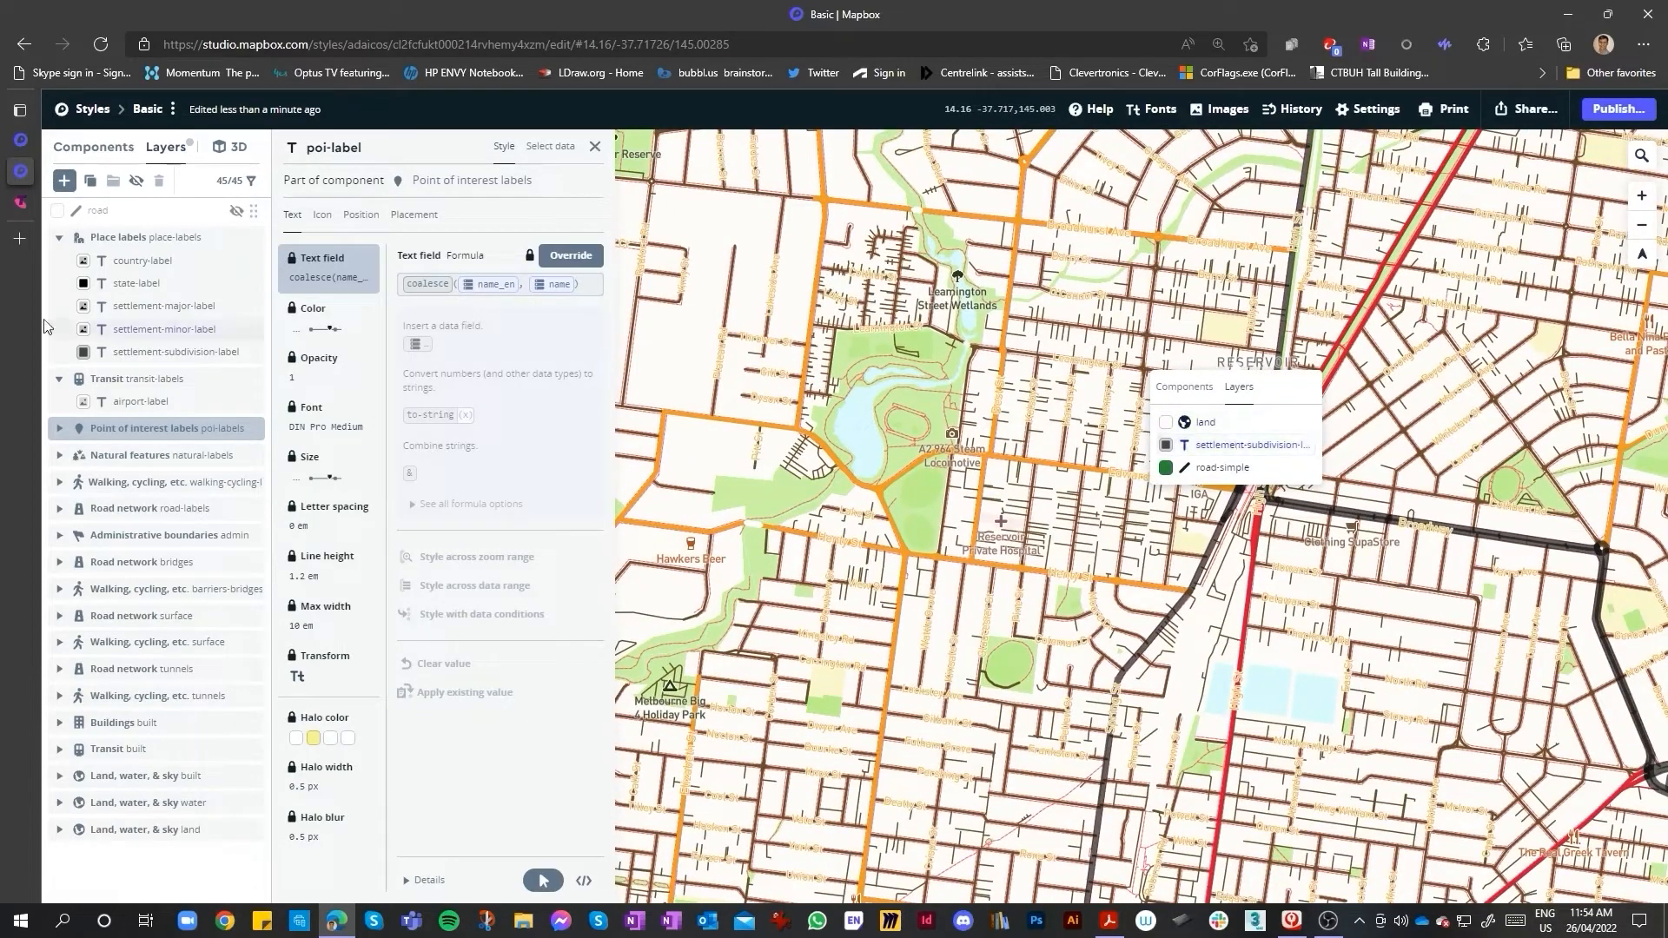
left_click(231, 354)
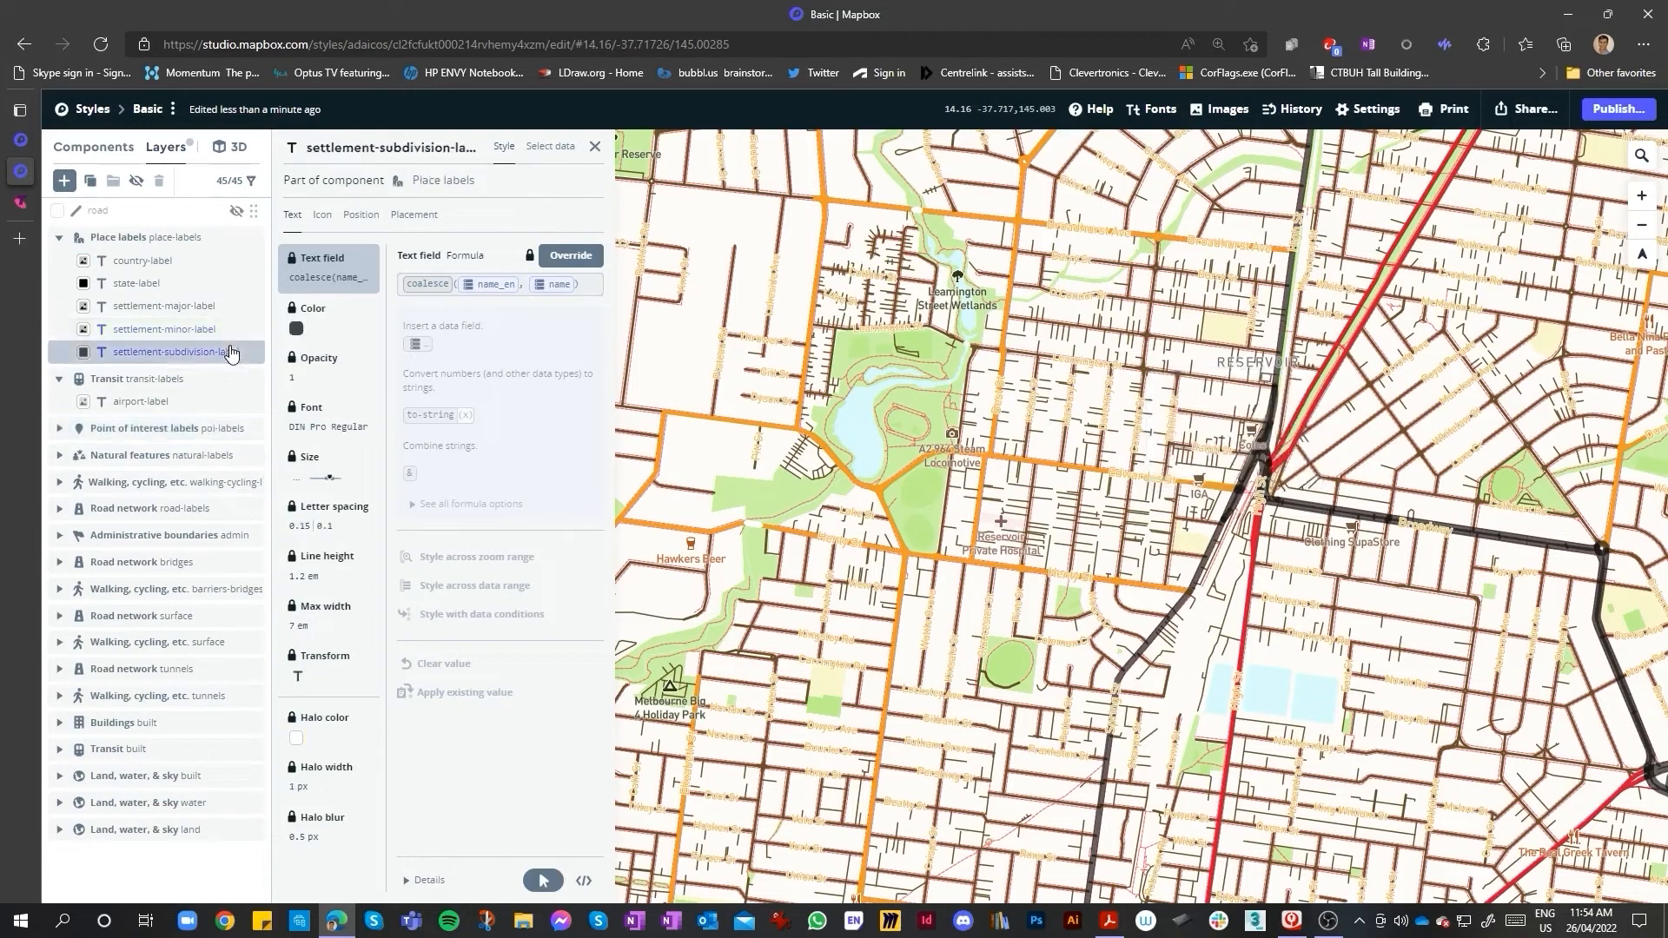
left_click(571, 255)
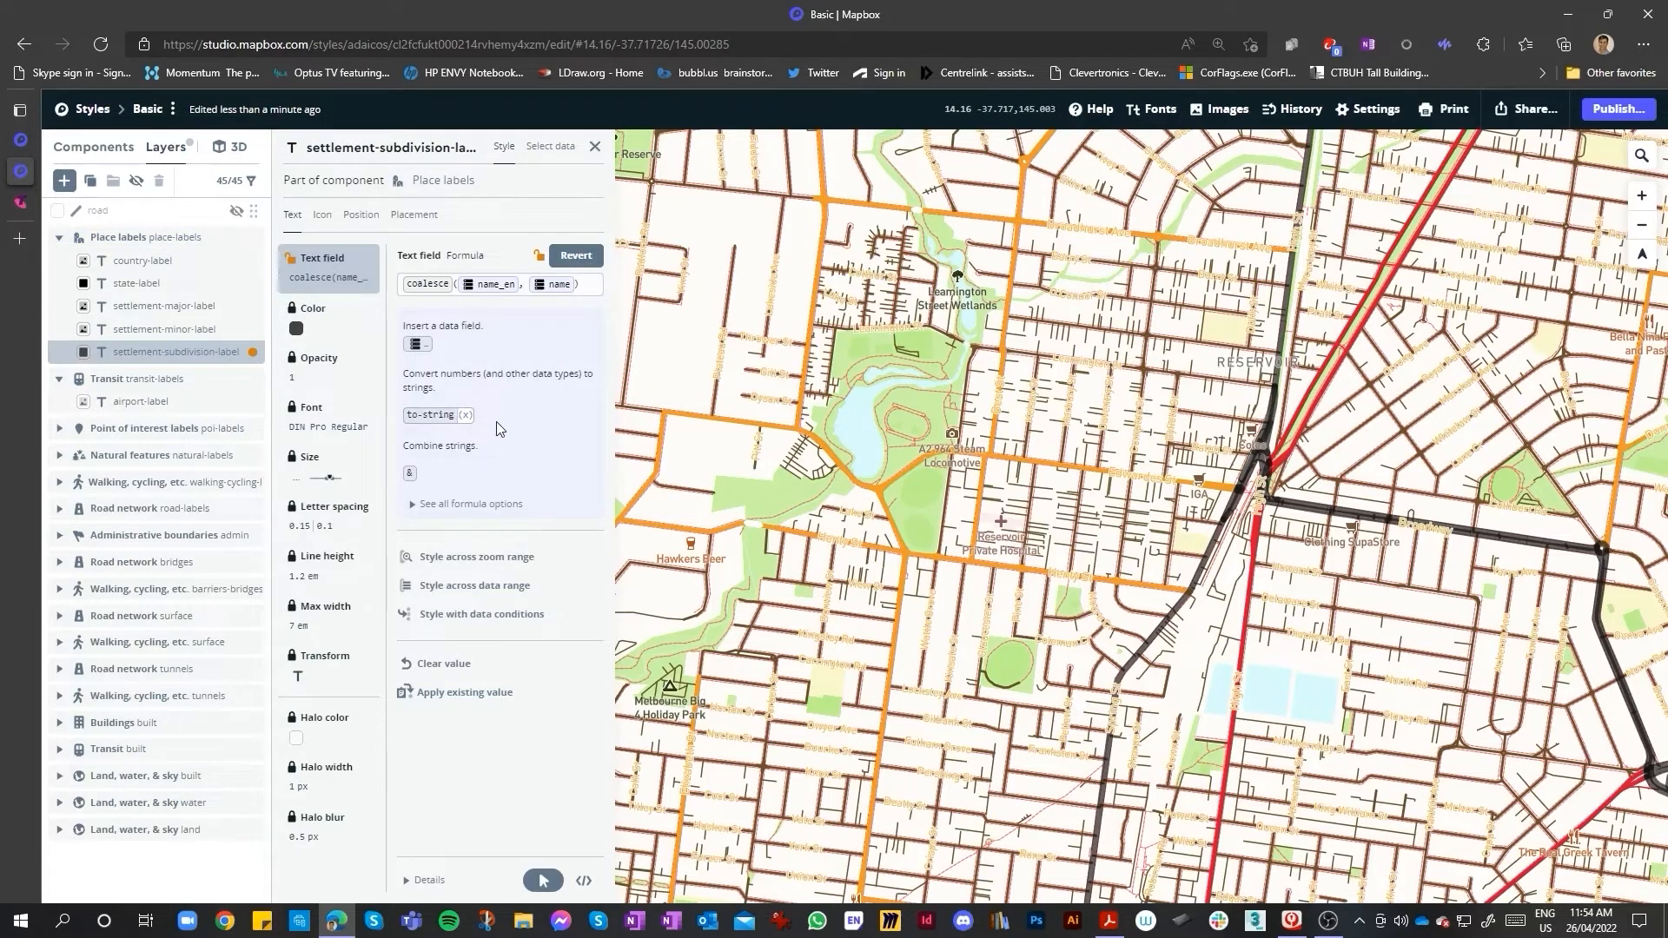
- Override the settlement-subdivision-label text color with blue 2bacfd and check the suburb names at several zoom levels
left_click(297, 330)
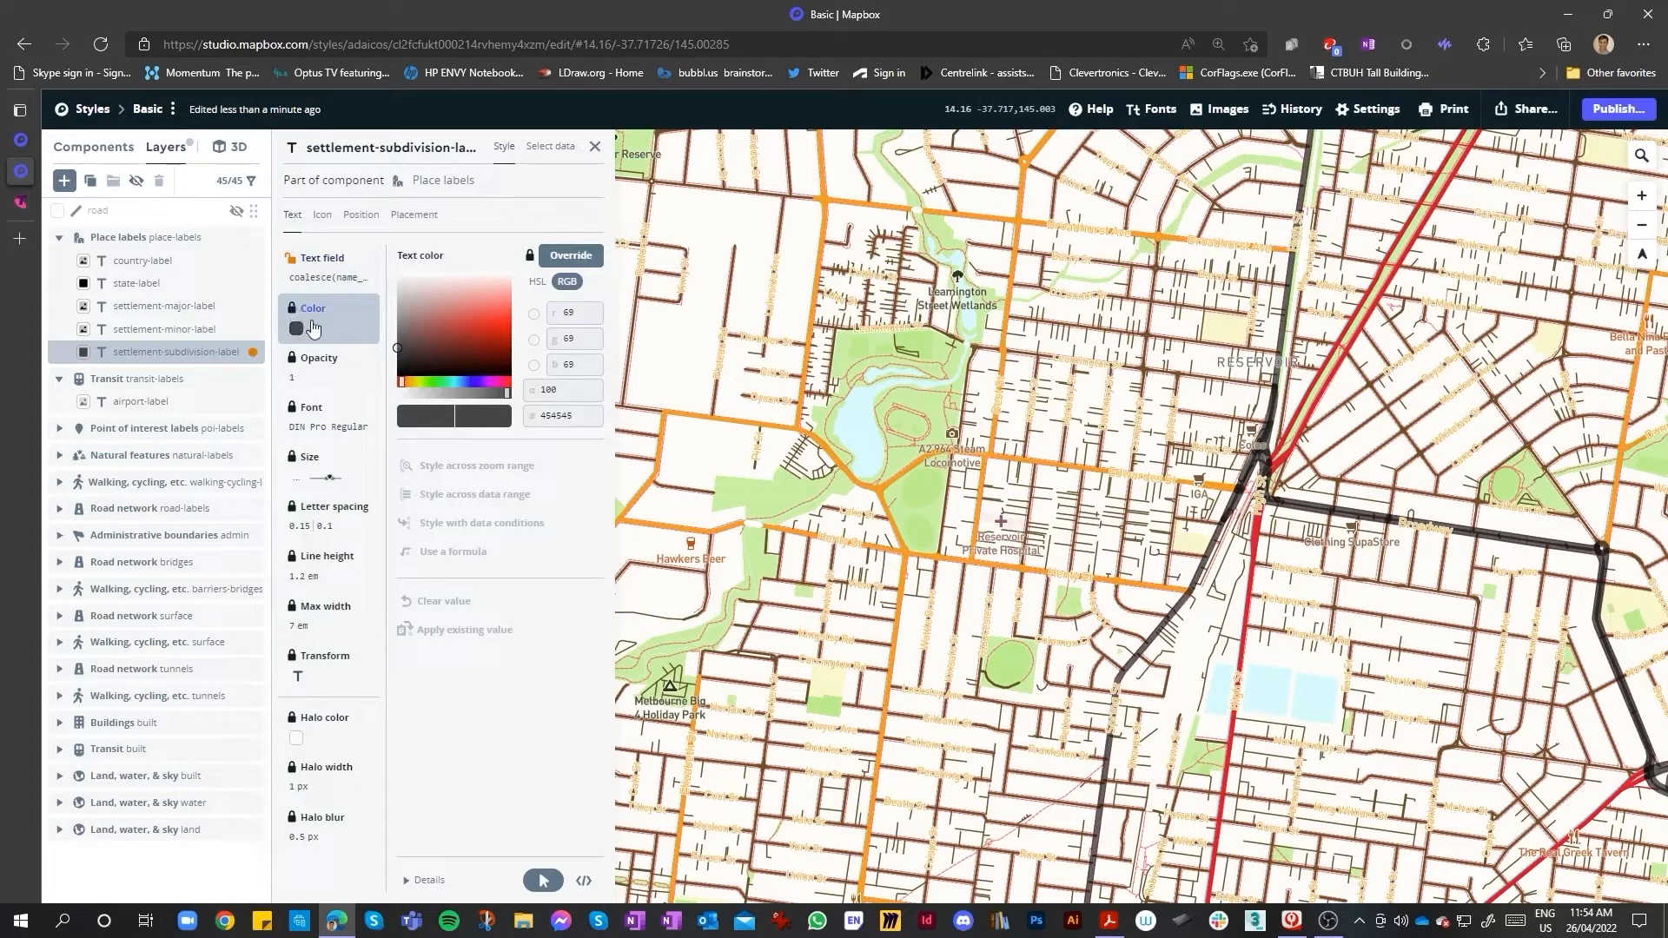
left_click(568, 256)
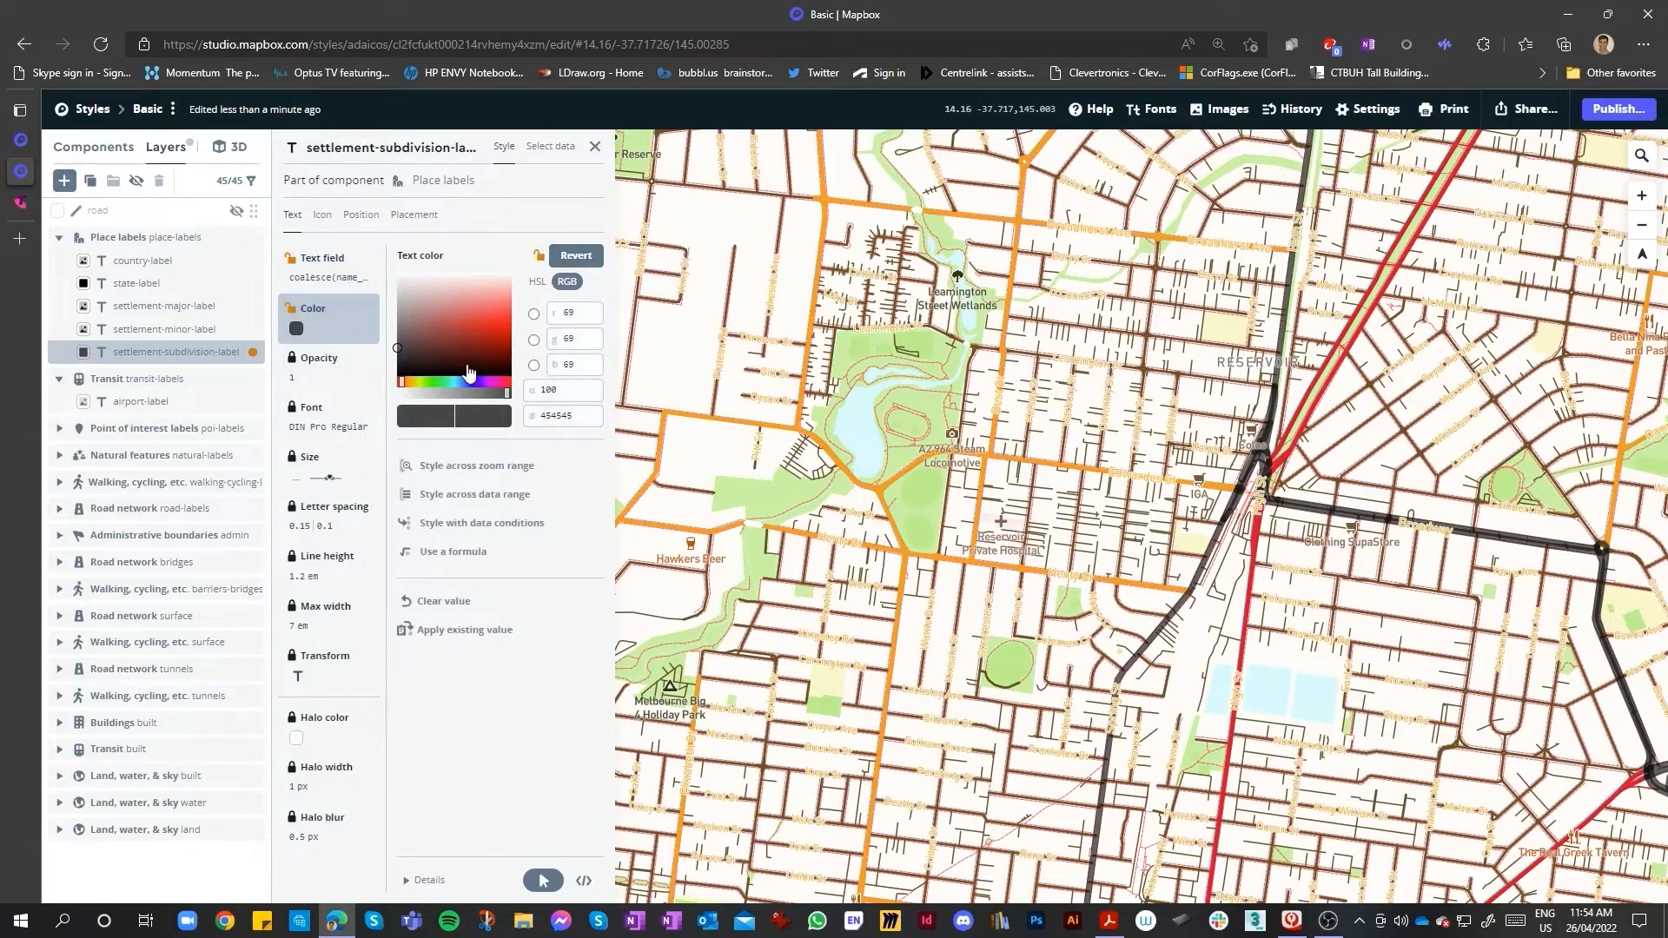
left_click(452, 383)
left_click_drag(457, 381, 461, 380)
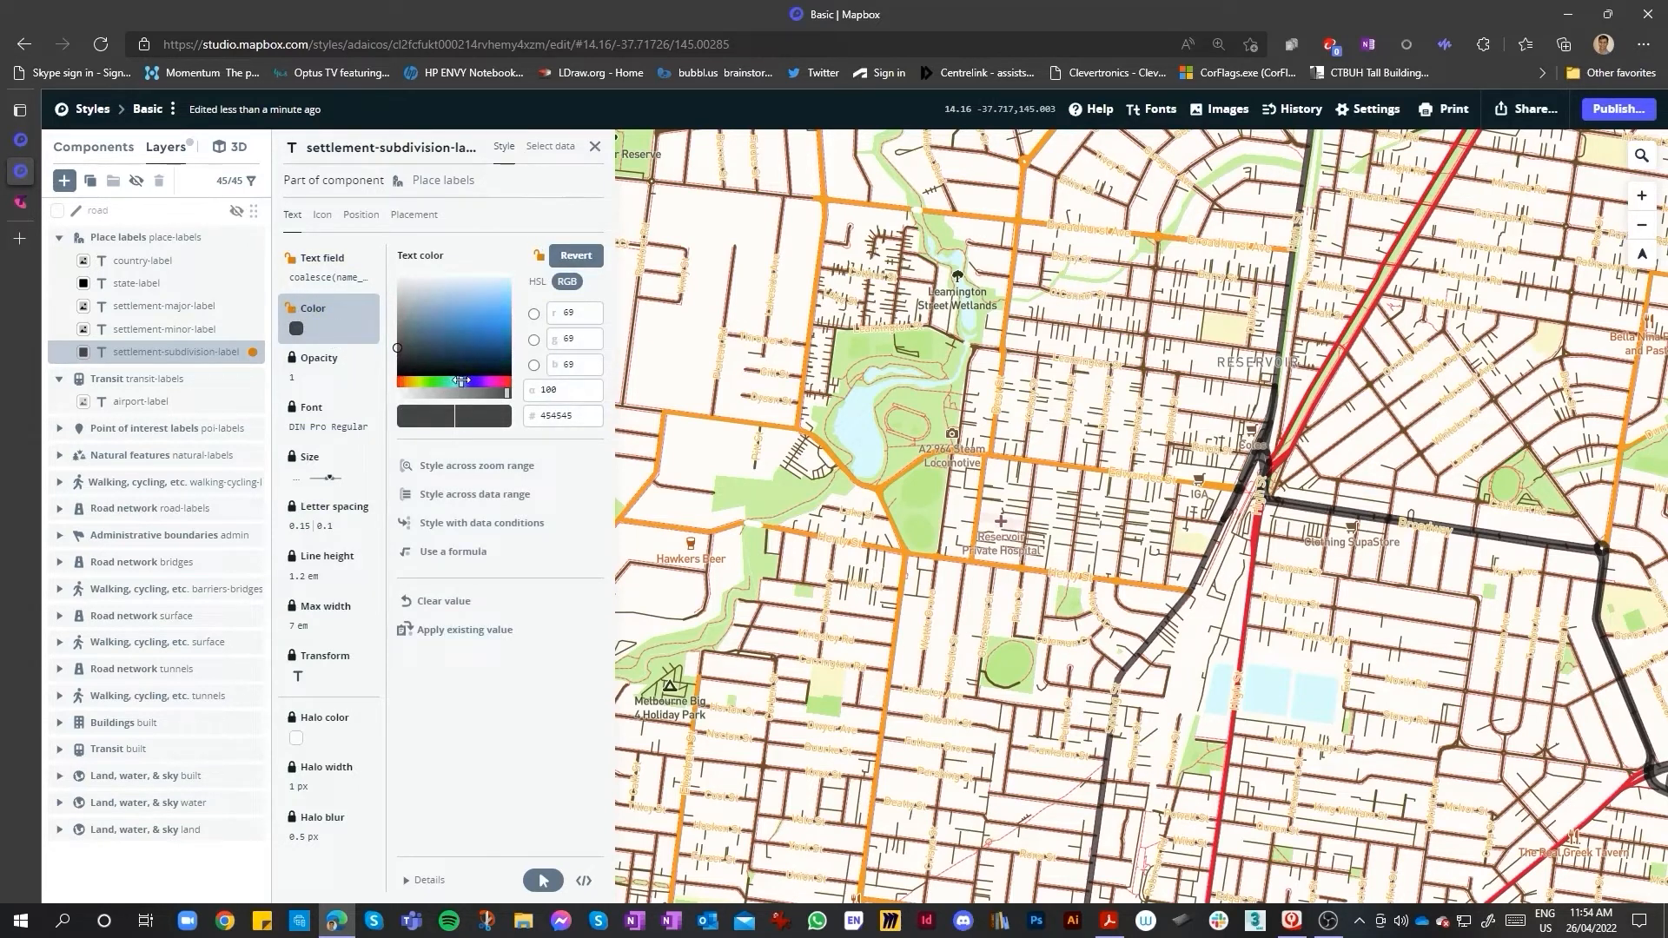
left_click(466, 308)
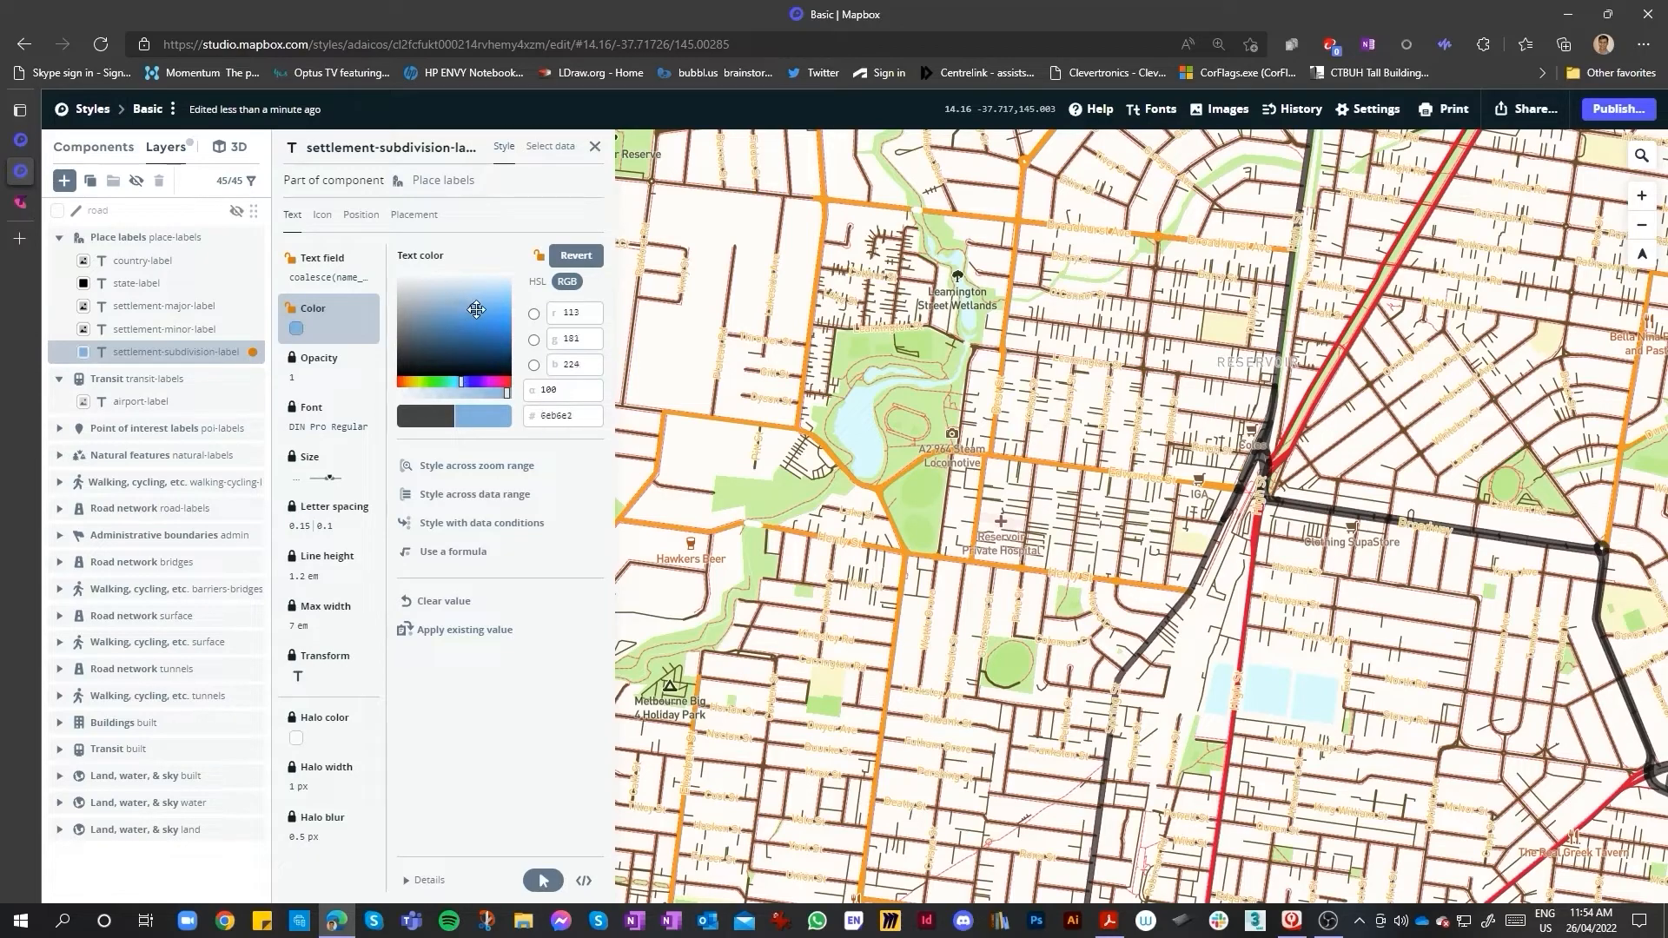
left_click_drag(488, 315, 511, 316)
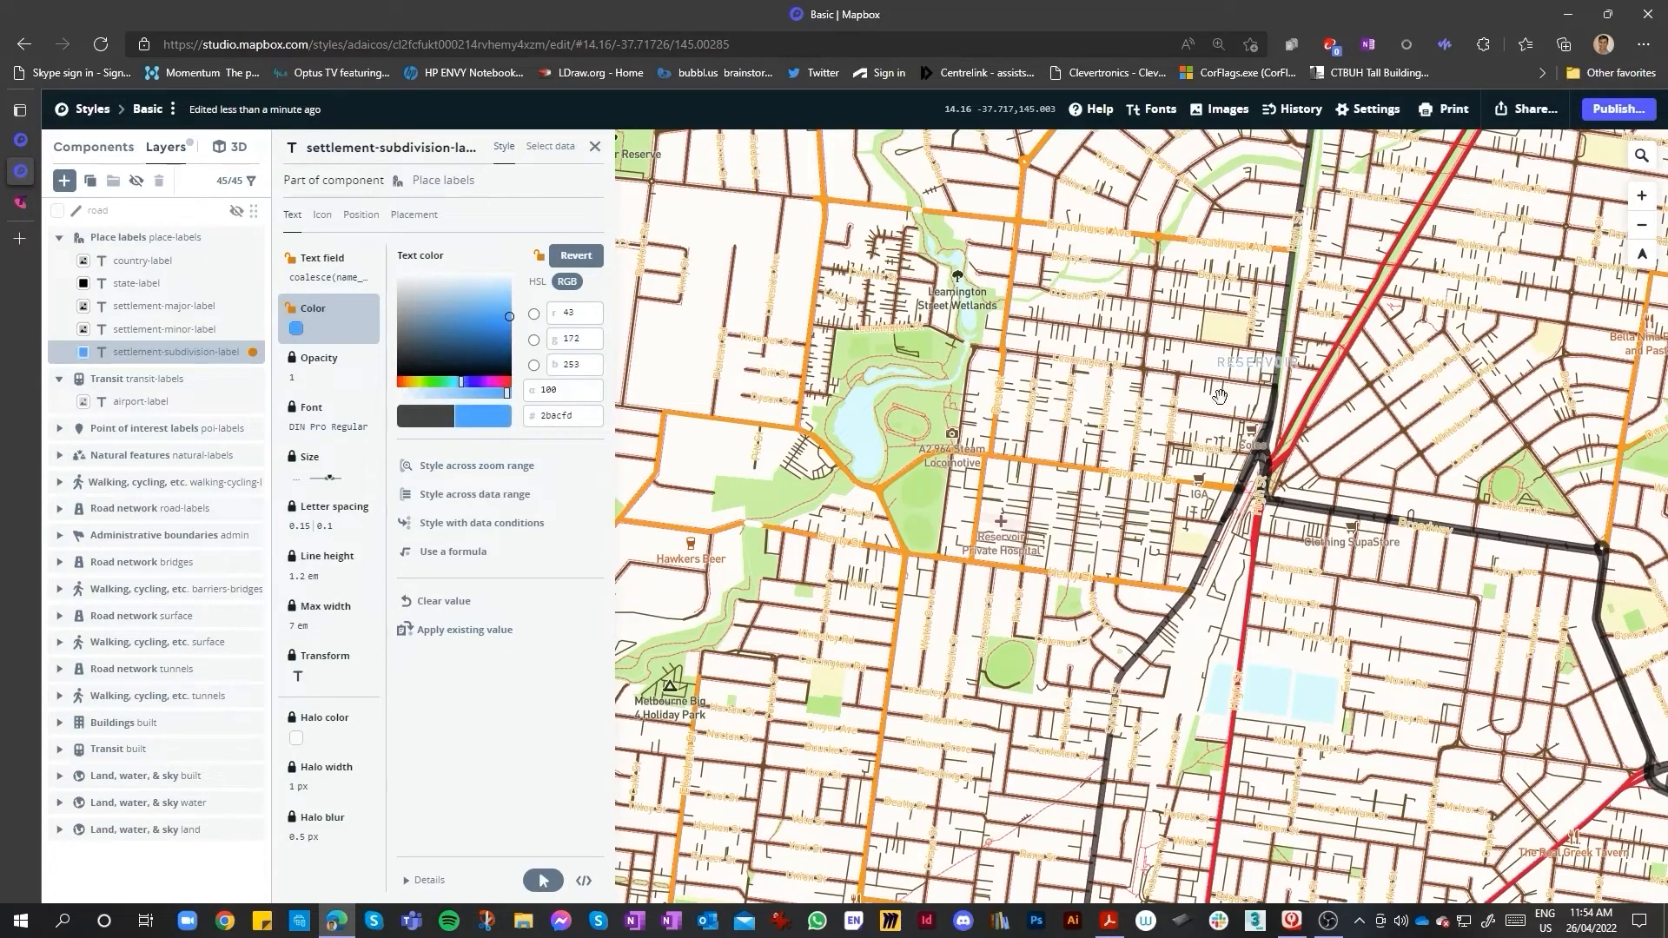
scroll(1220, 397, "down", 5)
scroll(1294, 407, "up", 6)
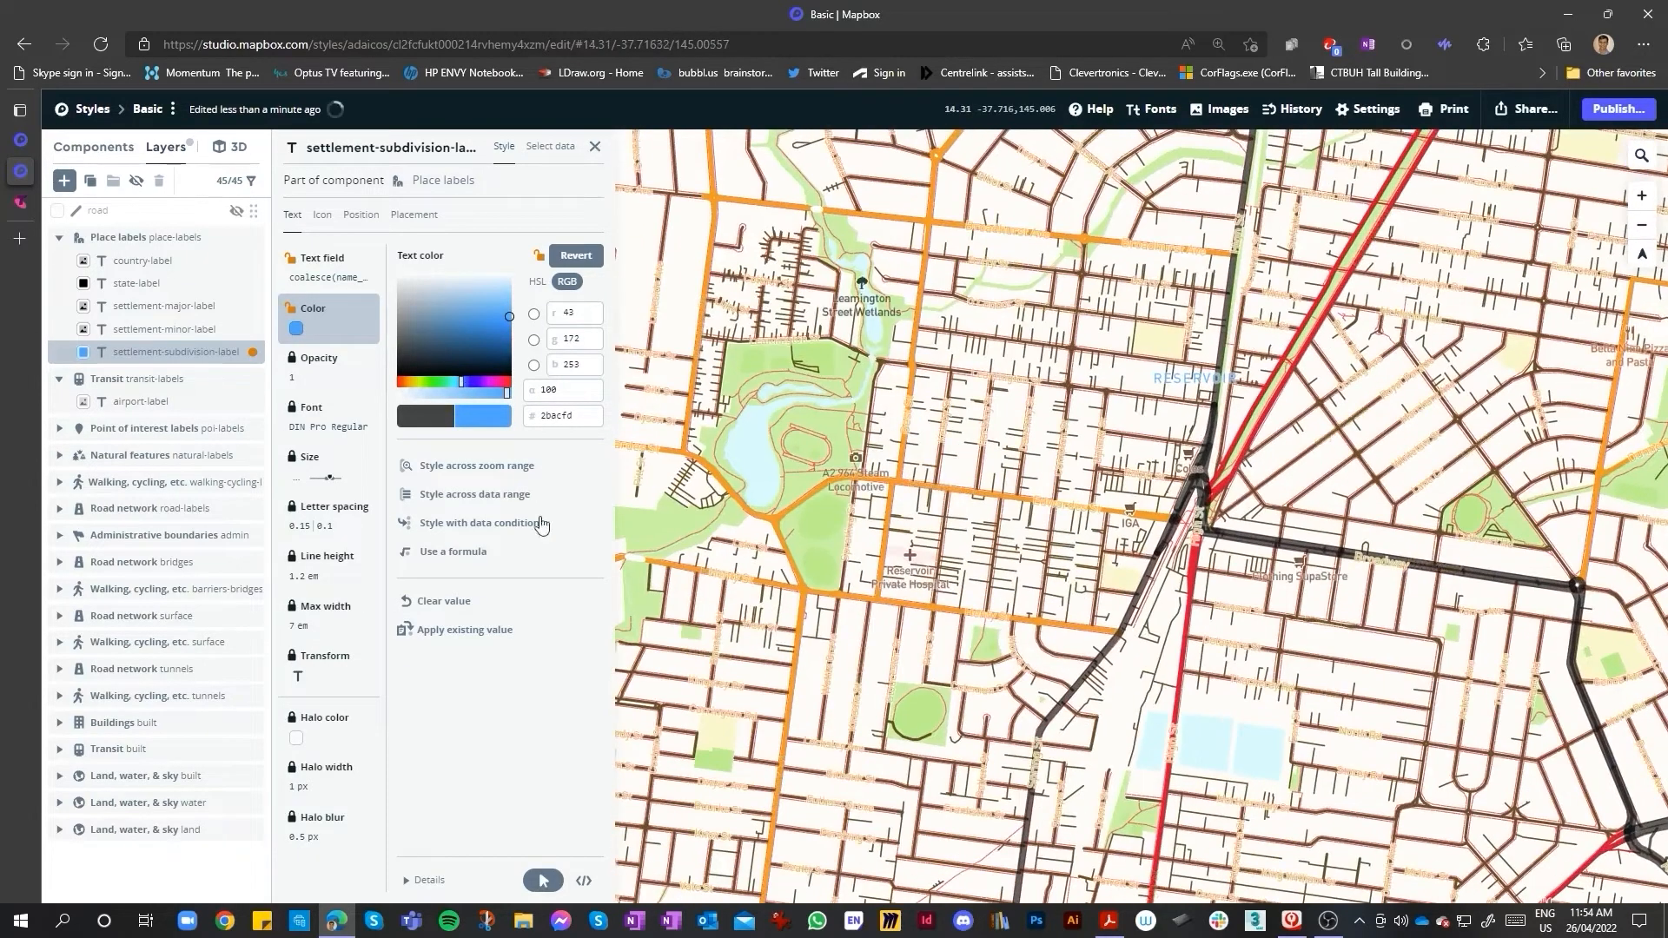
scroll(999, 469, "down", 4)
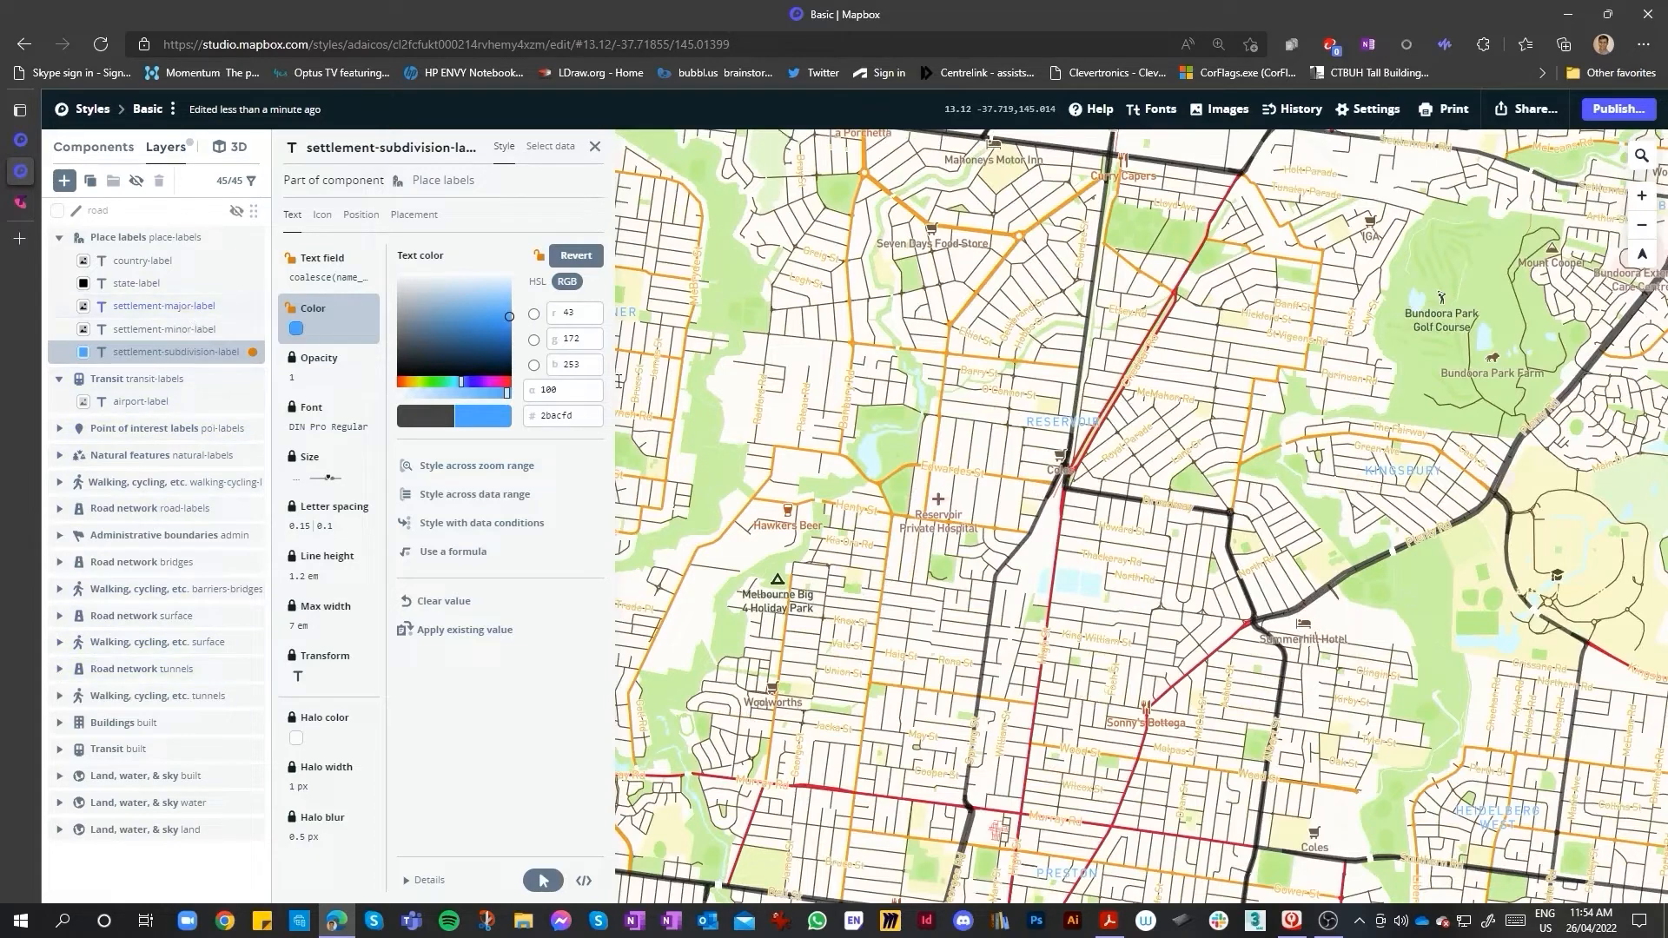
- Identify the layer behind the street names near Reservoir Private Hospital and open road-label-simple
scroll(1156, 408, "up", 2)
left_click(974, 391)
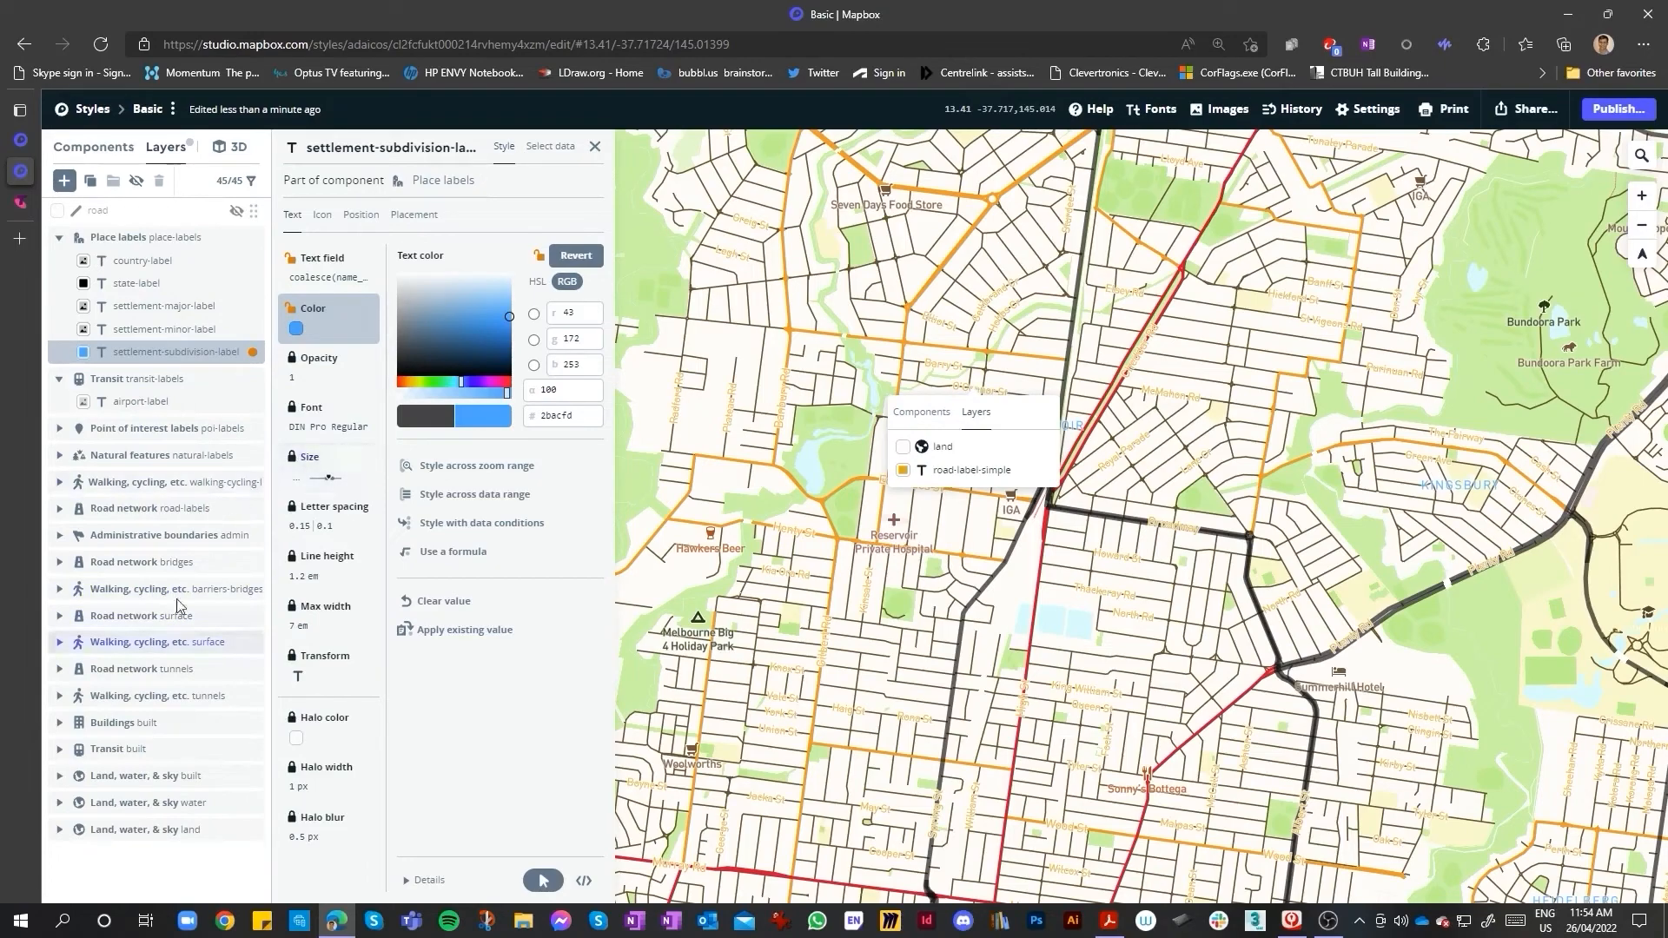
scroll(982, 369, "up", 3)
scroll(1010, 448, "down", 3)
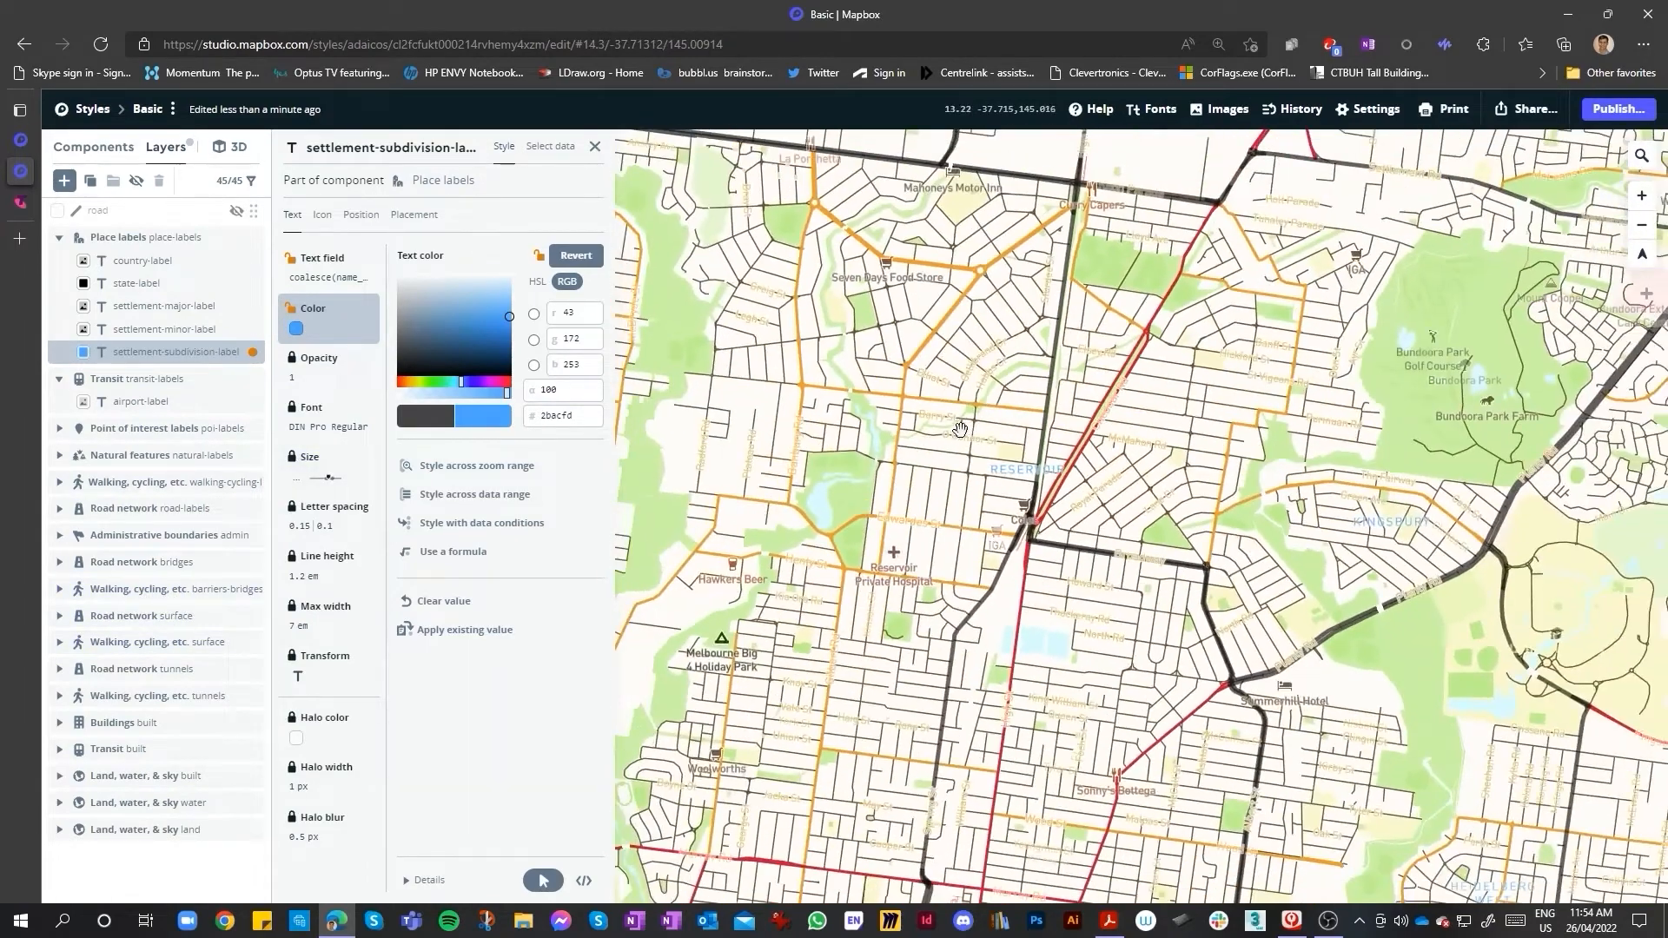
left_click(966, 445)
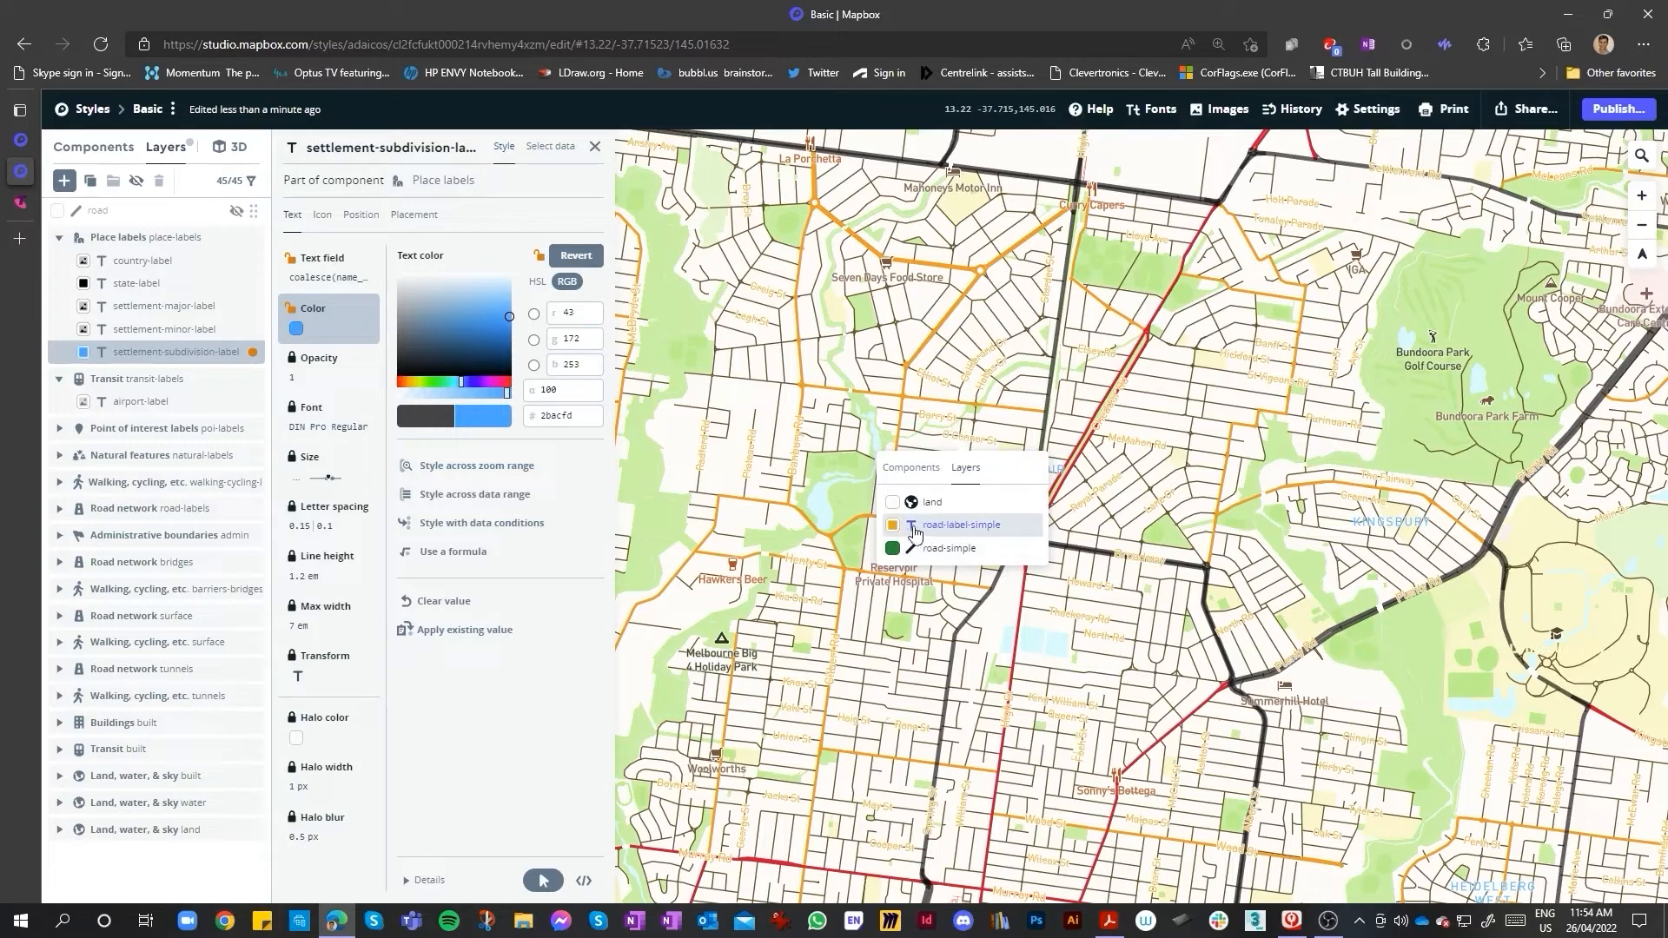
left_click(978, 532)
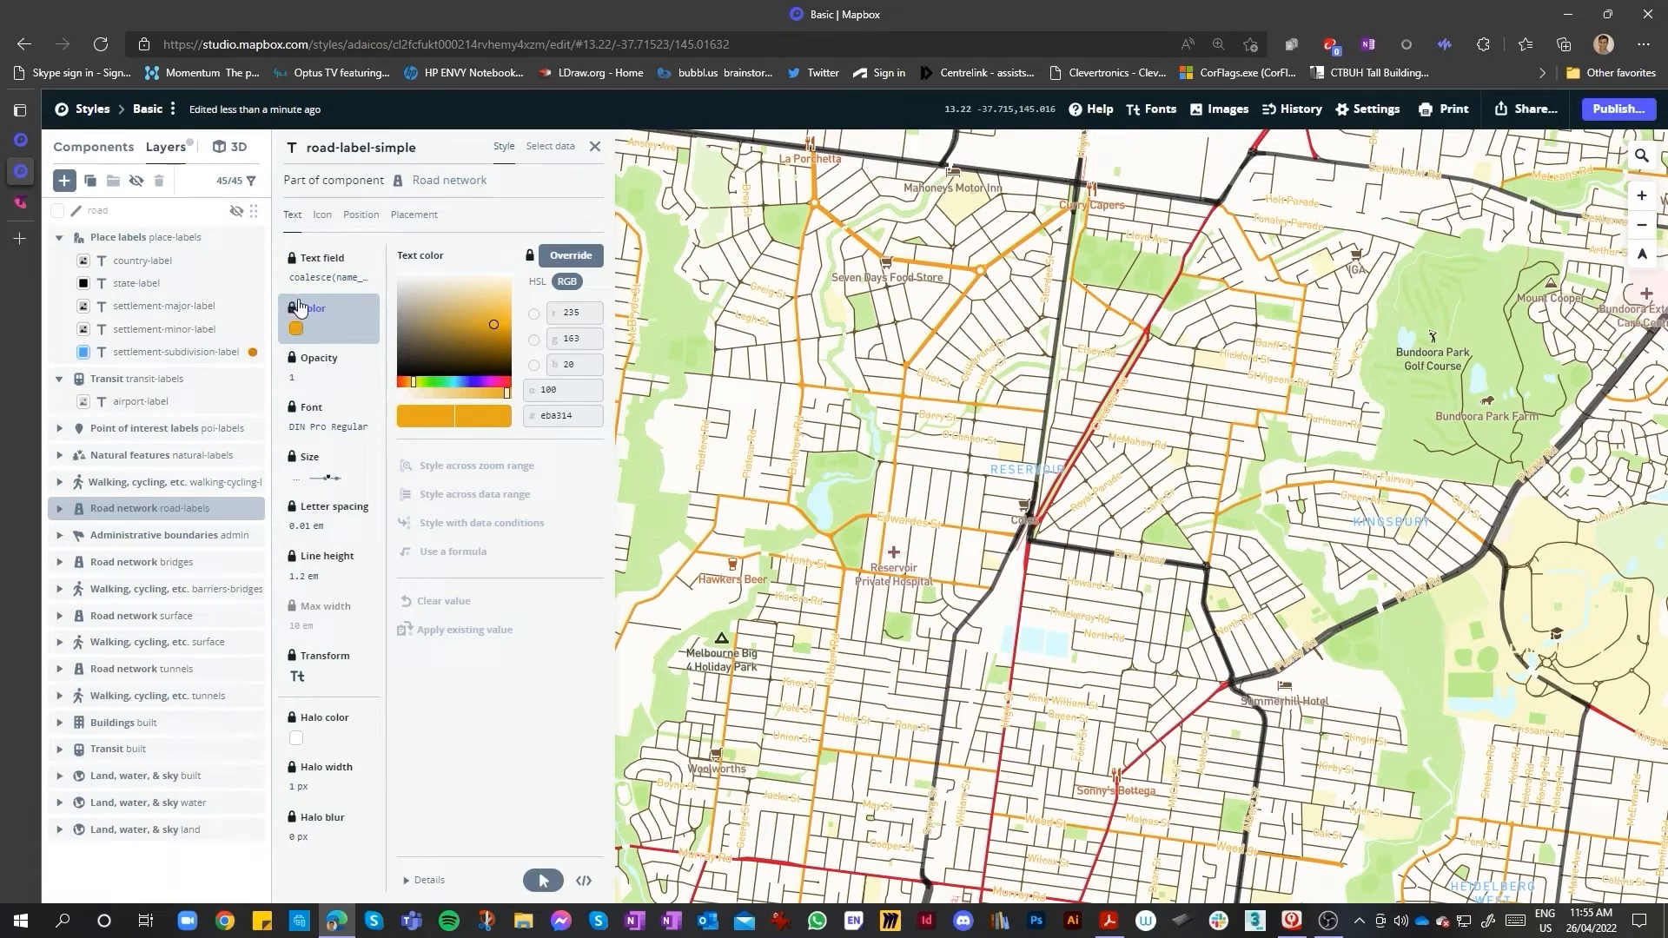
- Override the road-label-simple text color with orange ffb41f and close the layer's settings
left_click(402, 303)
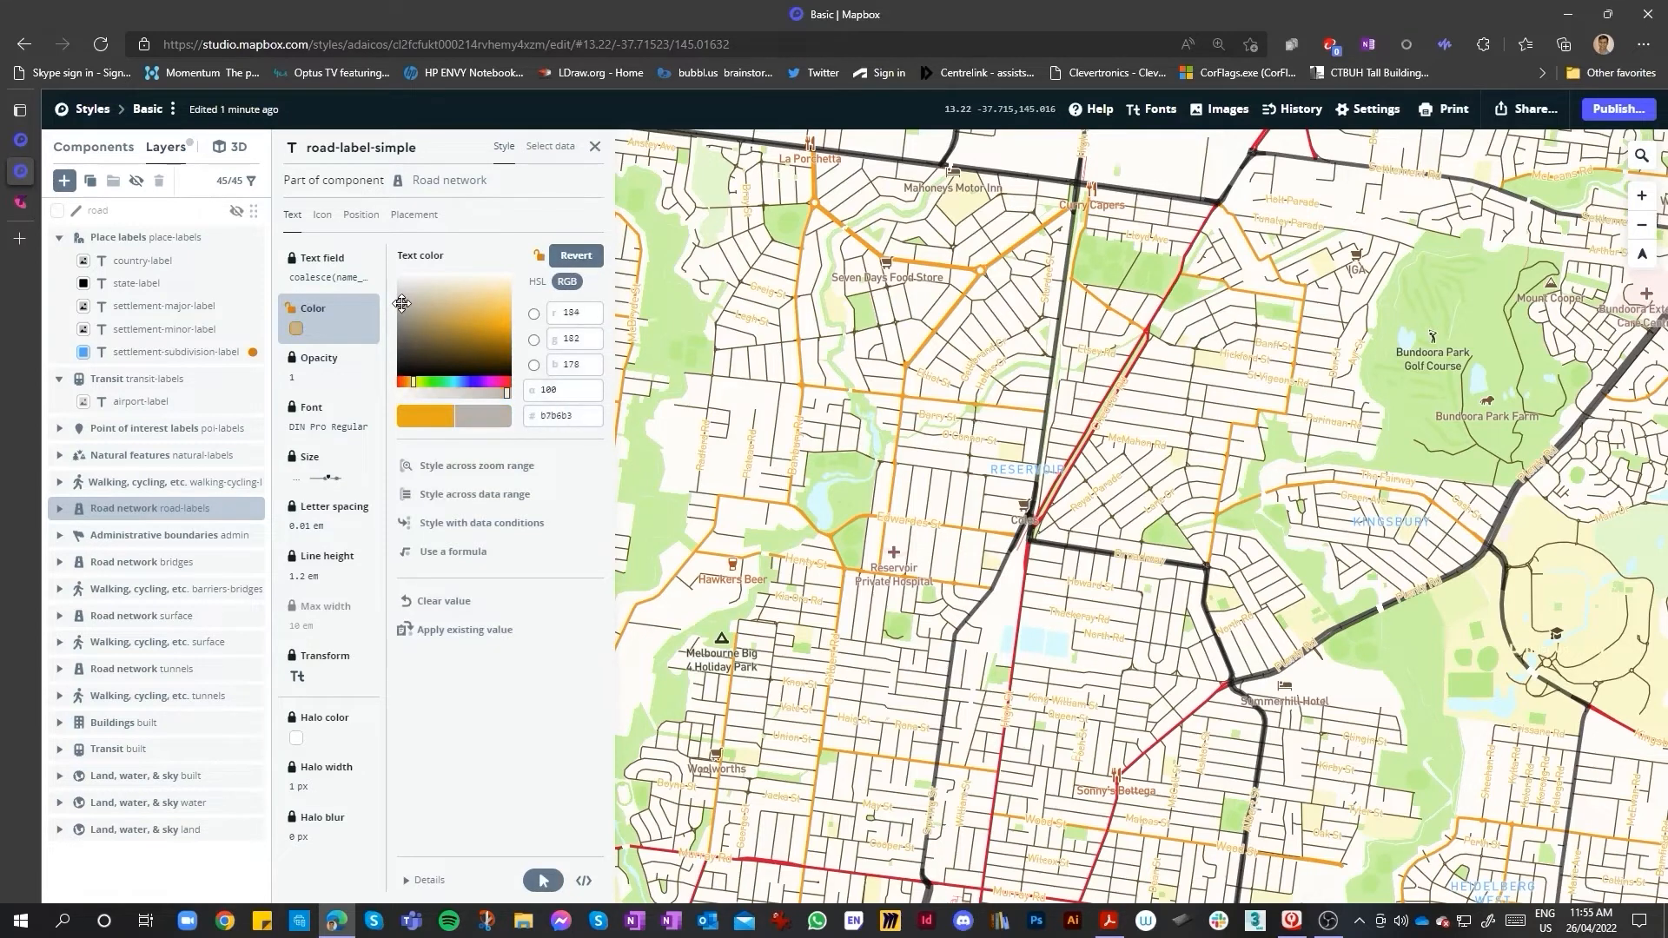
mouse_move(403, 304)
left_mouse_down()
mouse_move(396, 380)
mouse_move(411, 344)
left_mouse_up()
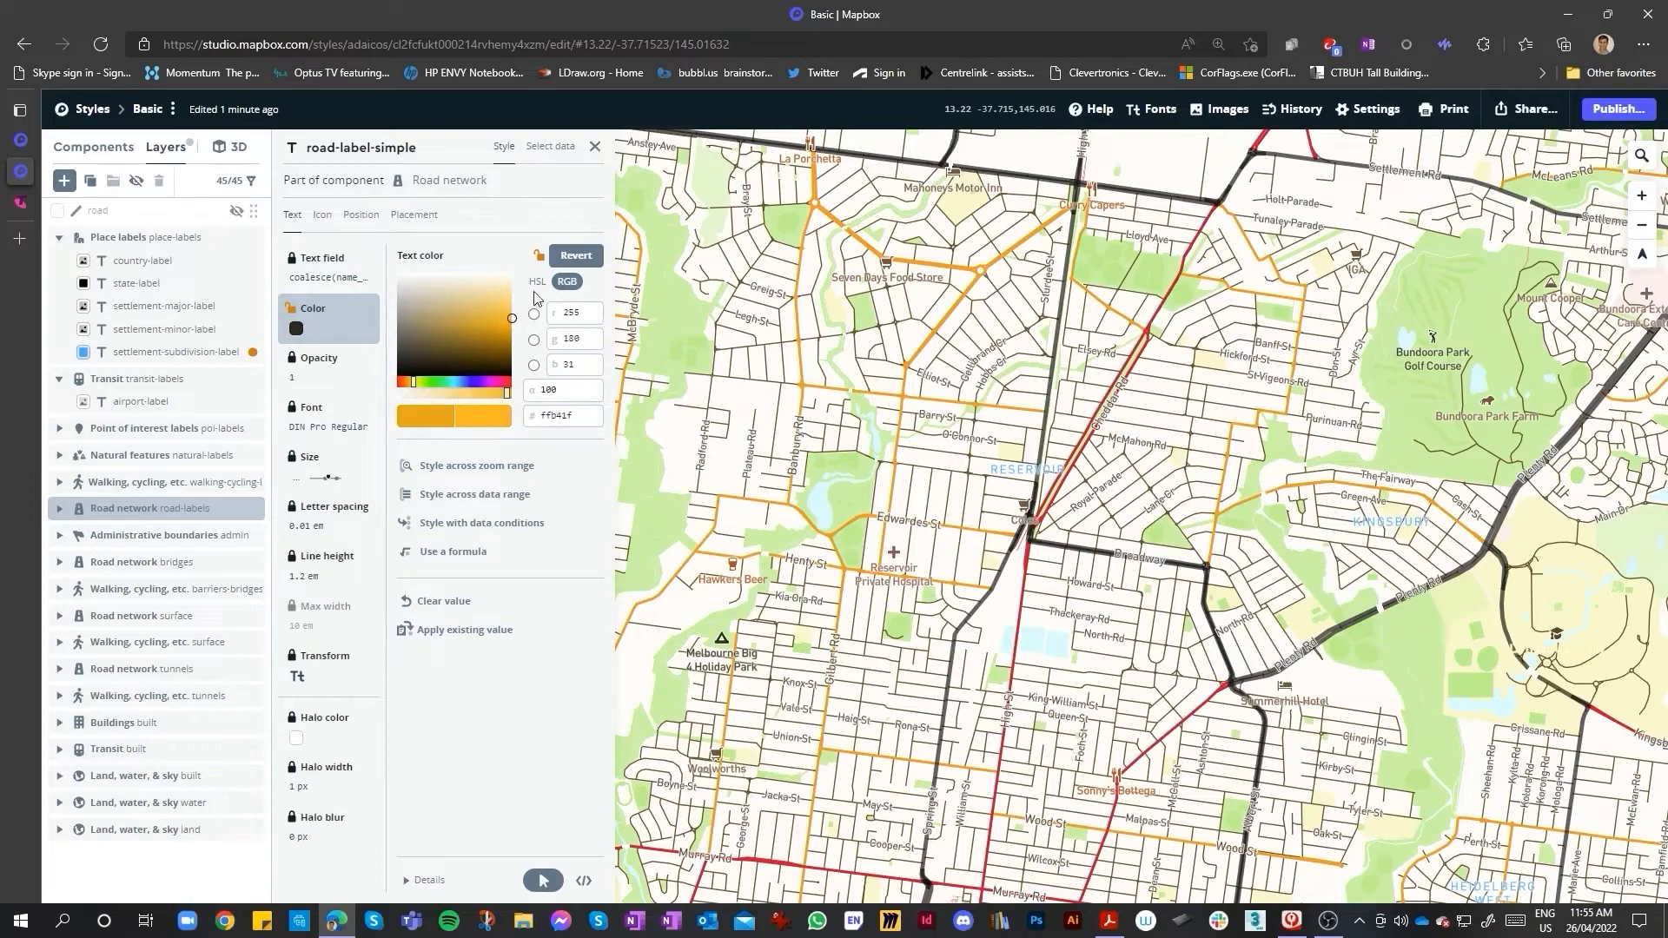
left_click(595, 146)
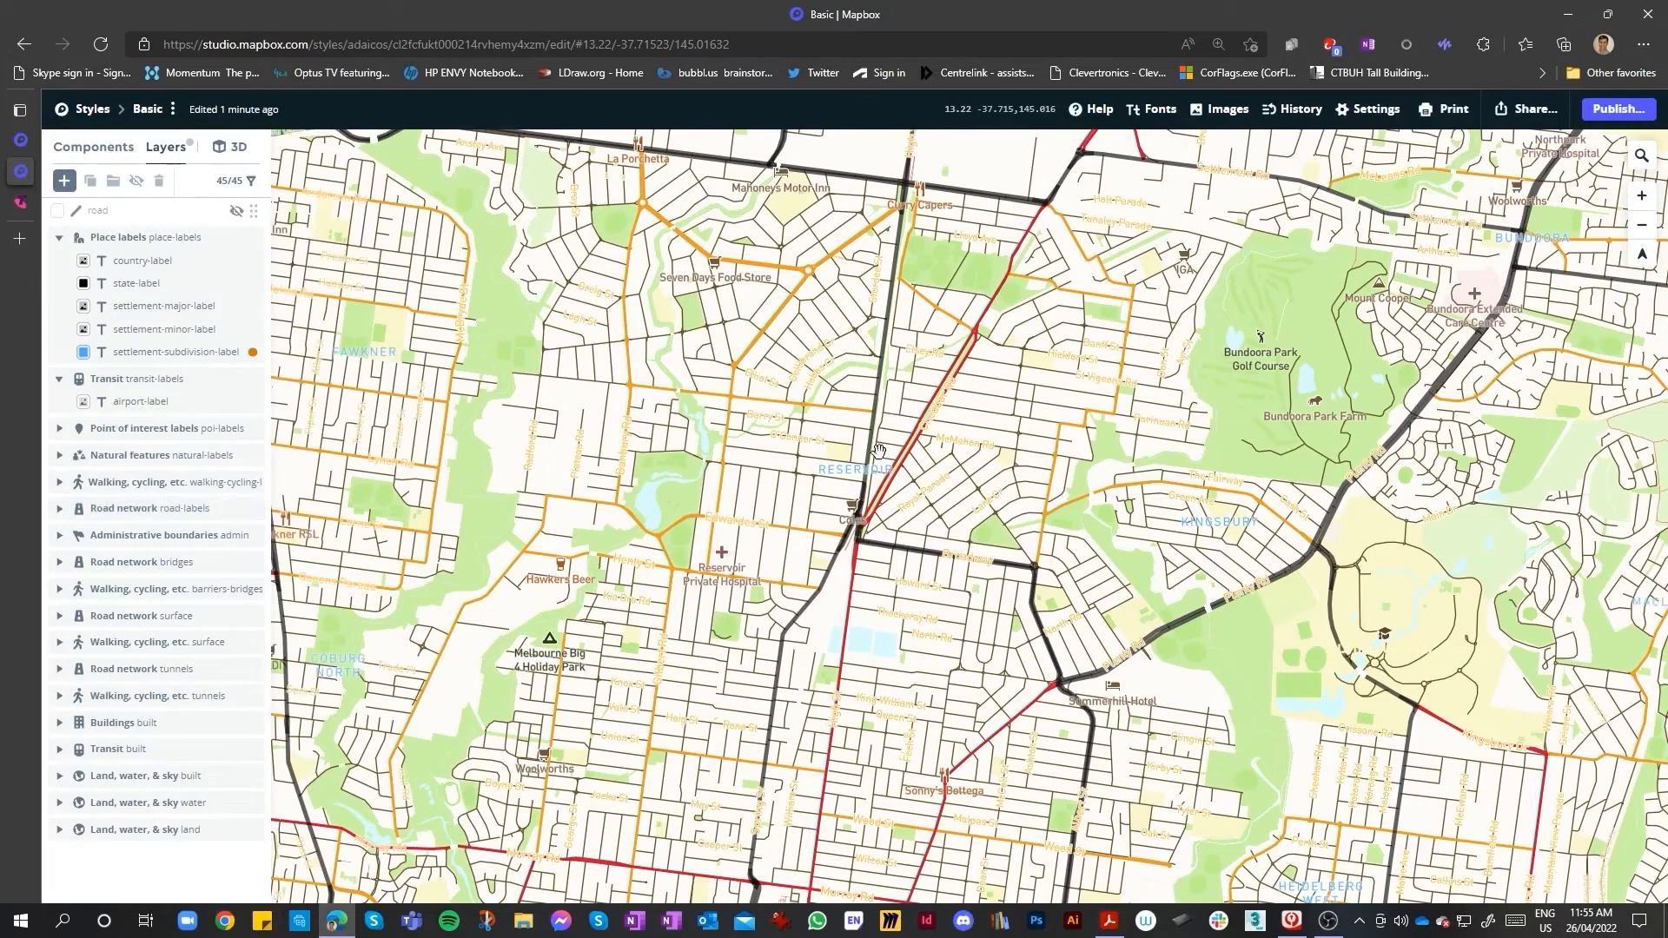
- Reopen road-label-simple from a street name on the map and change its text color to a dark neutral shade
scroll(870, 475, "up", 4)
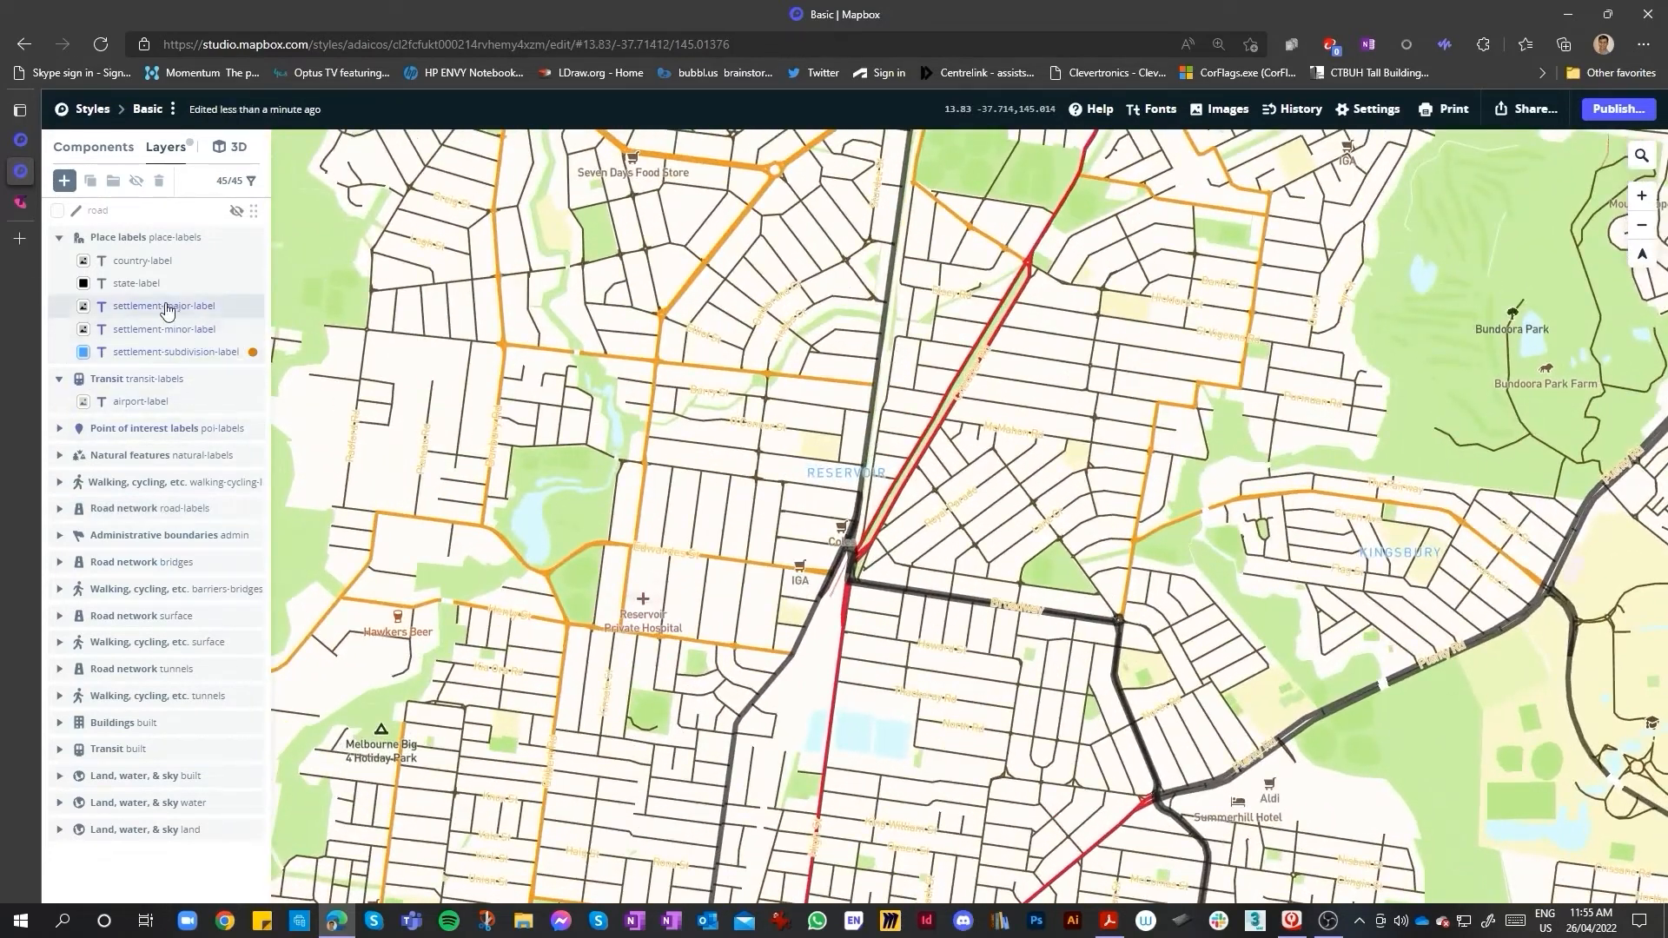
left_click(713, 396)
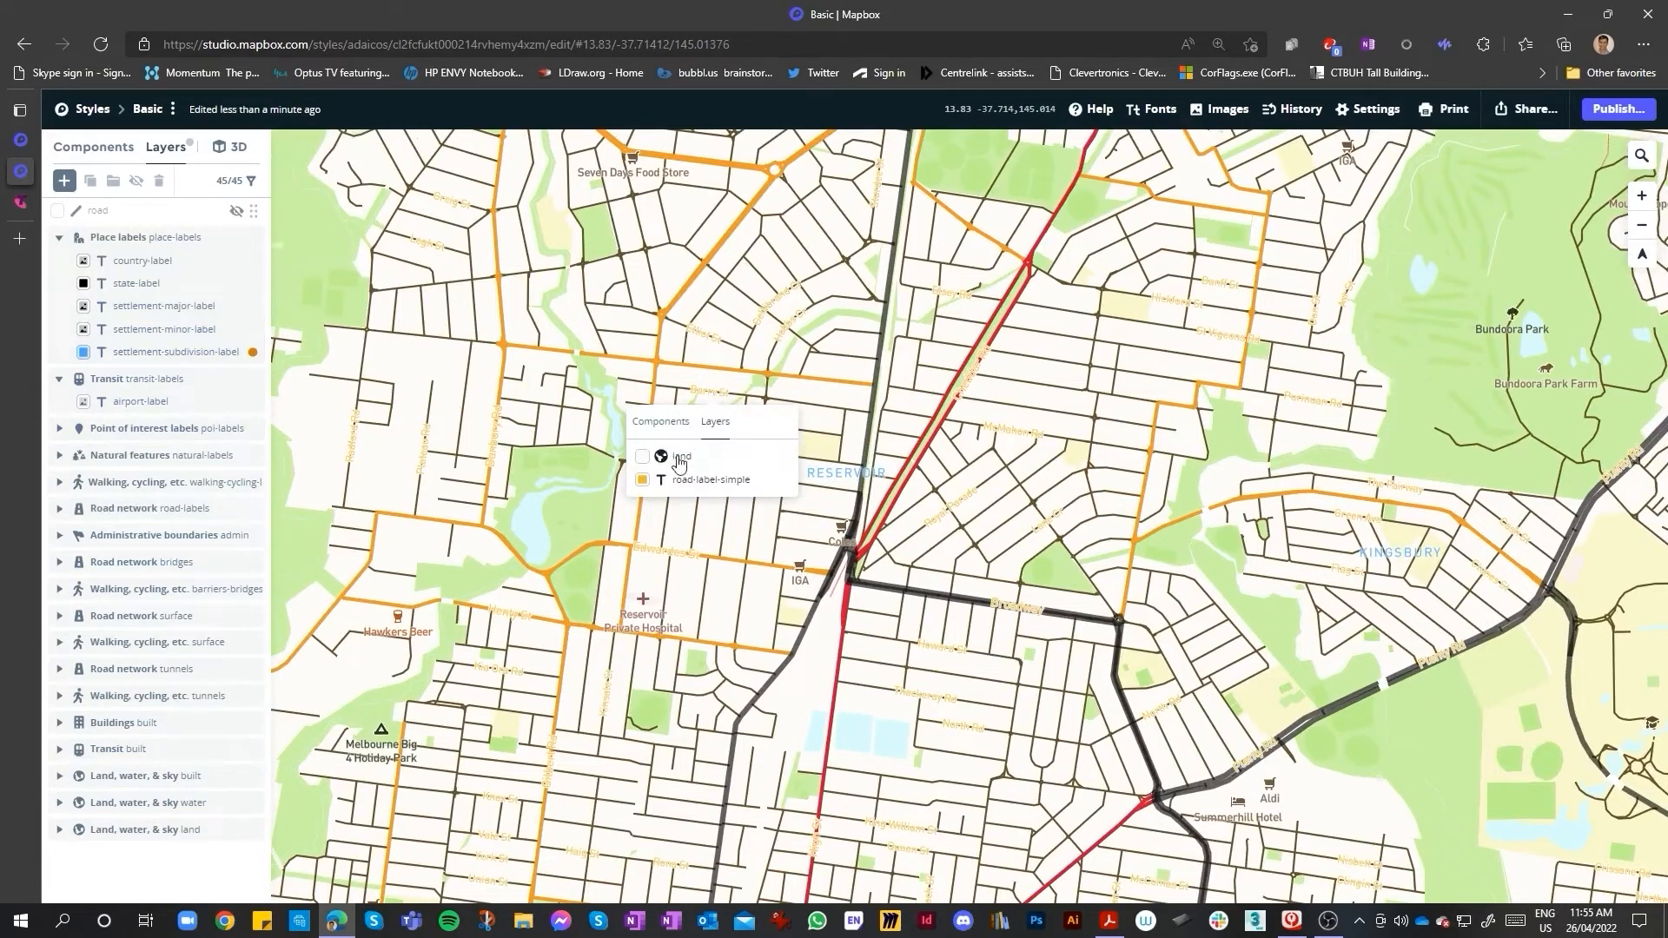
left_click(649, 481)
left_click(298, 329)
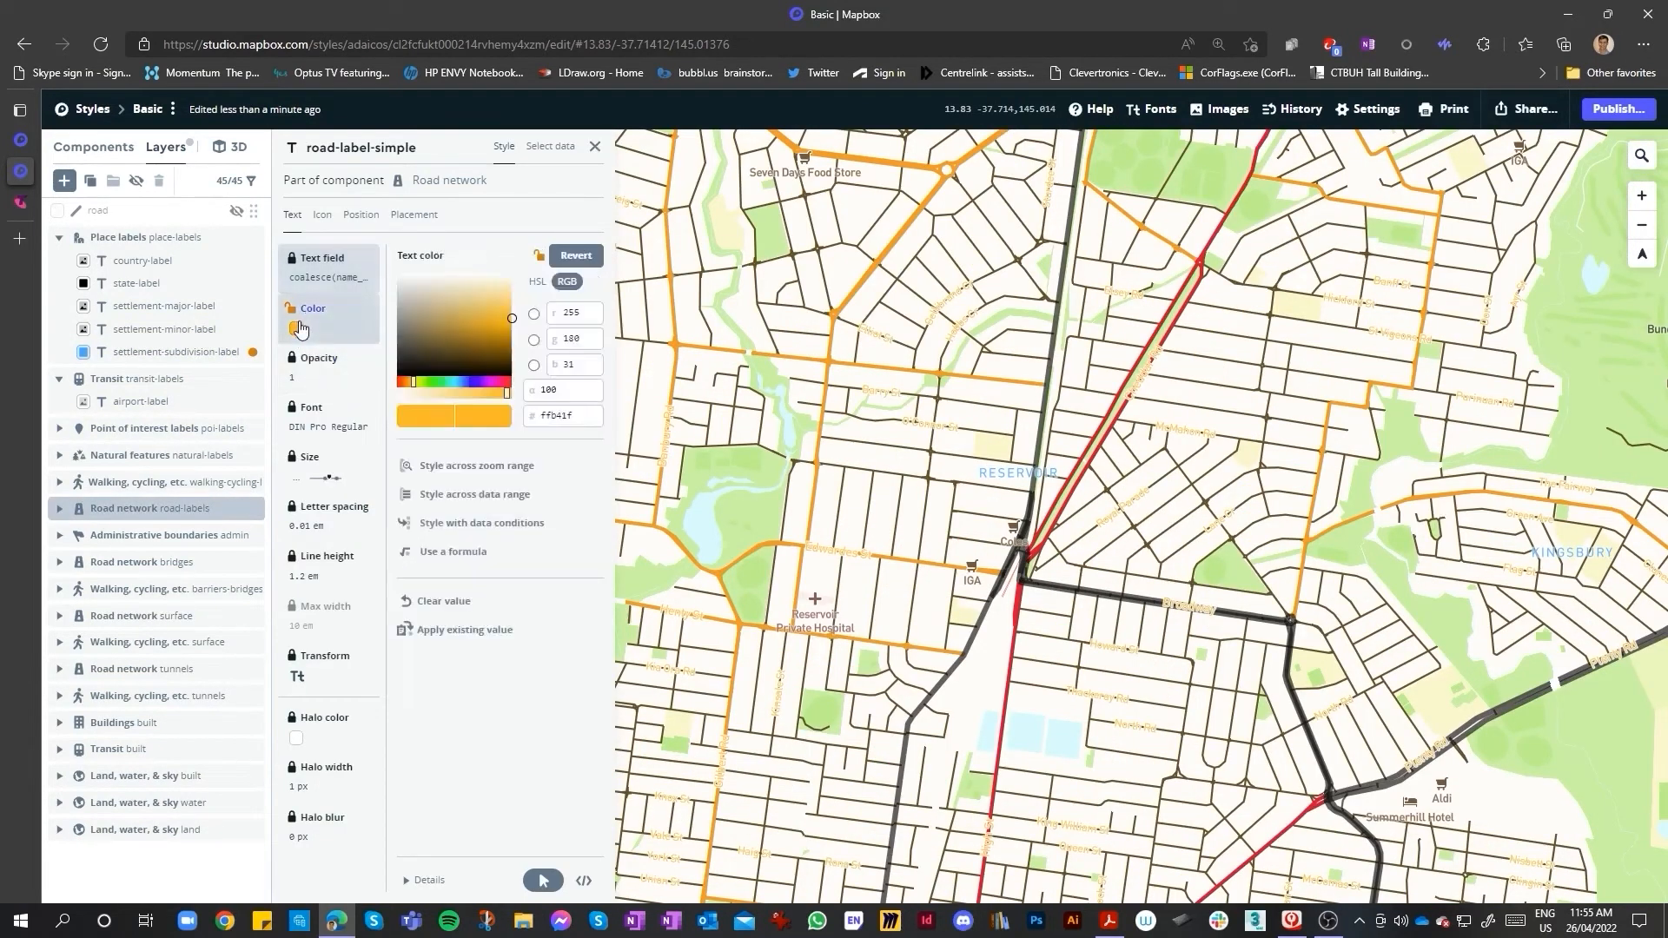
left_click_drag(460, 356, 496, 314)
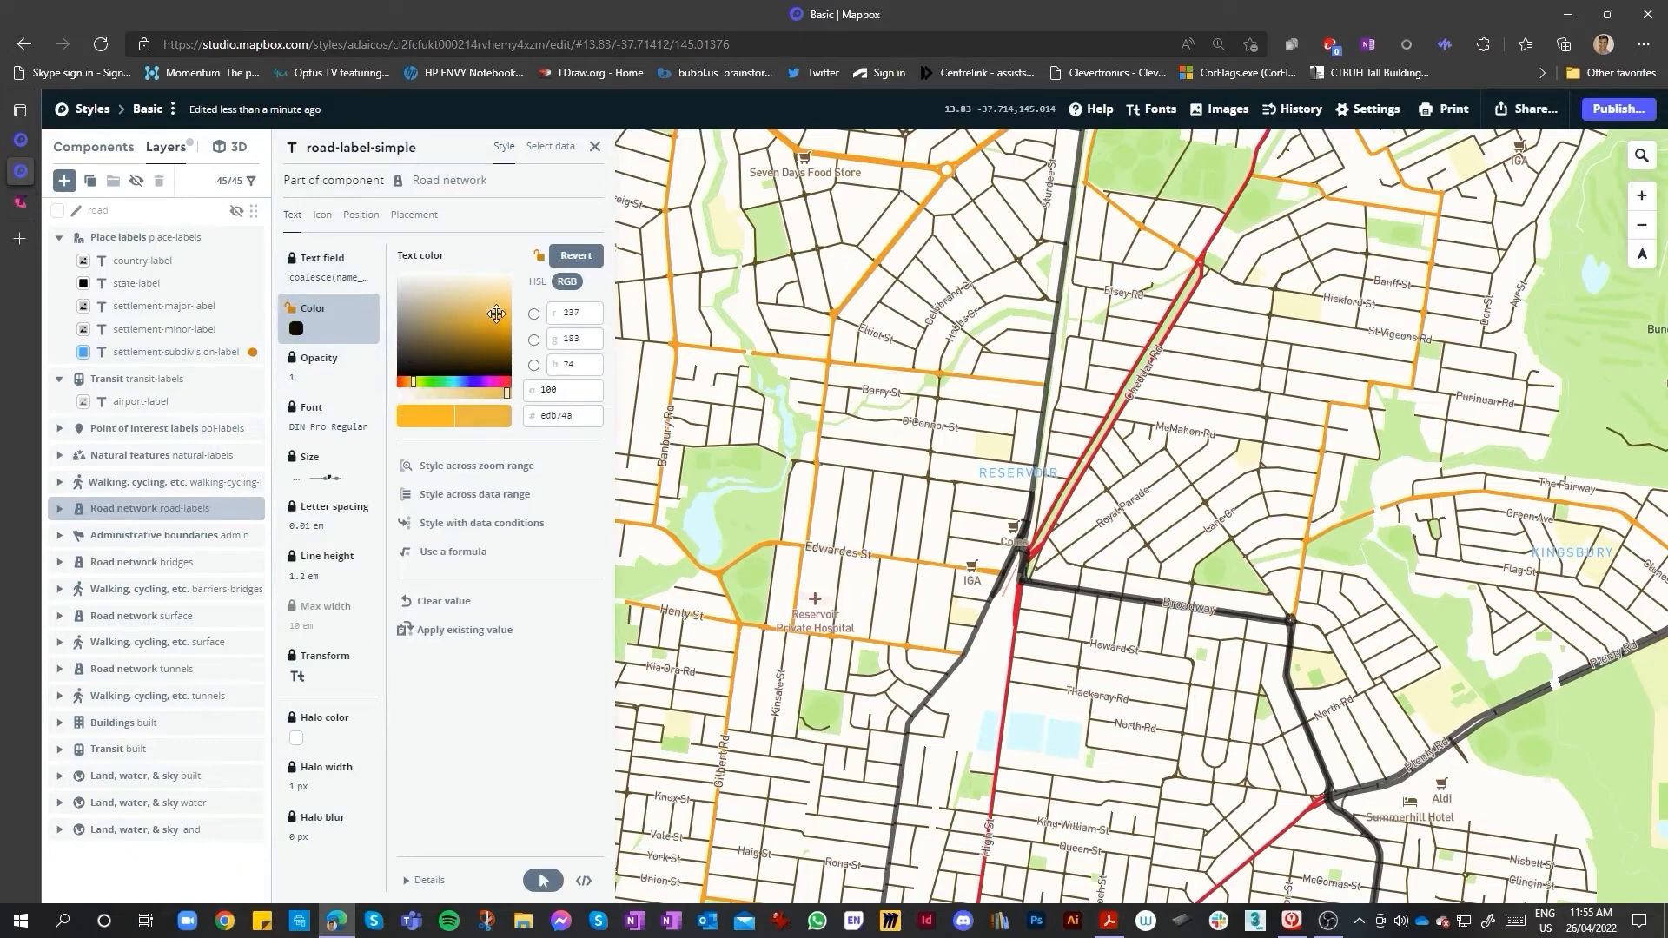
left_click(684, 460)
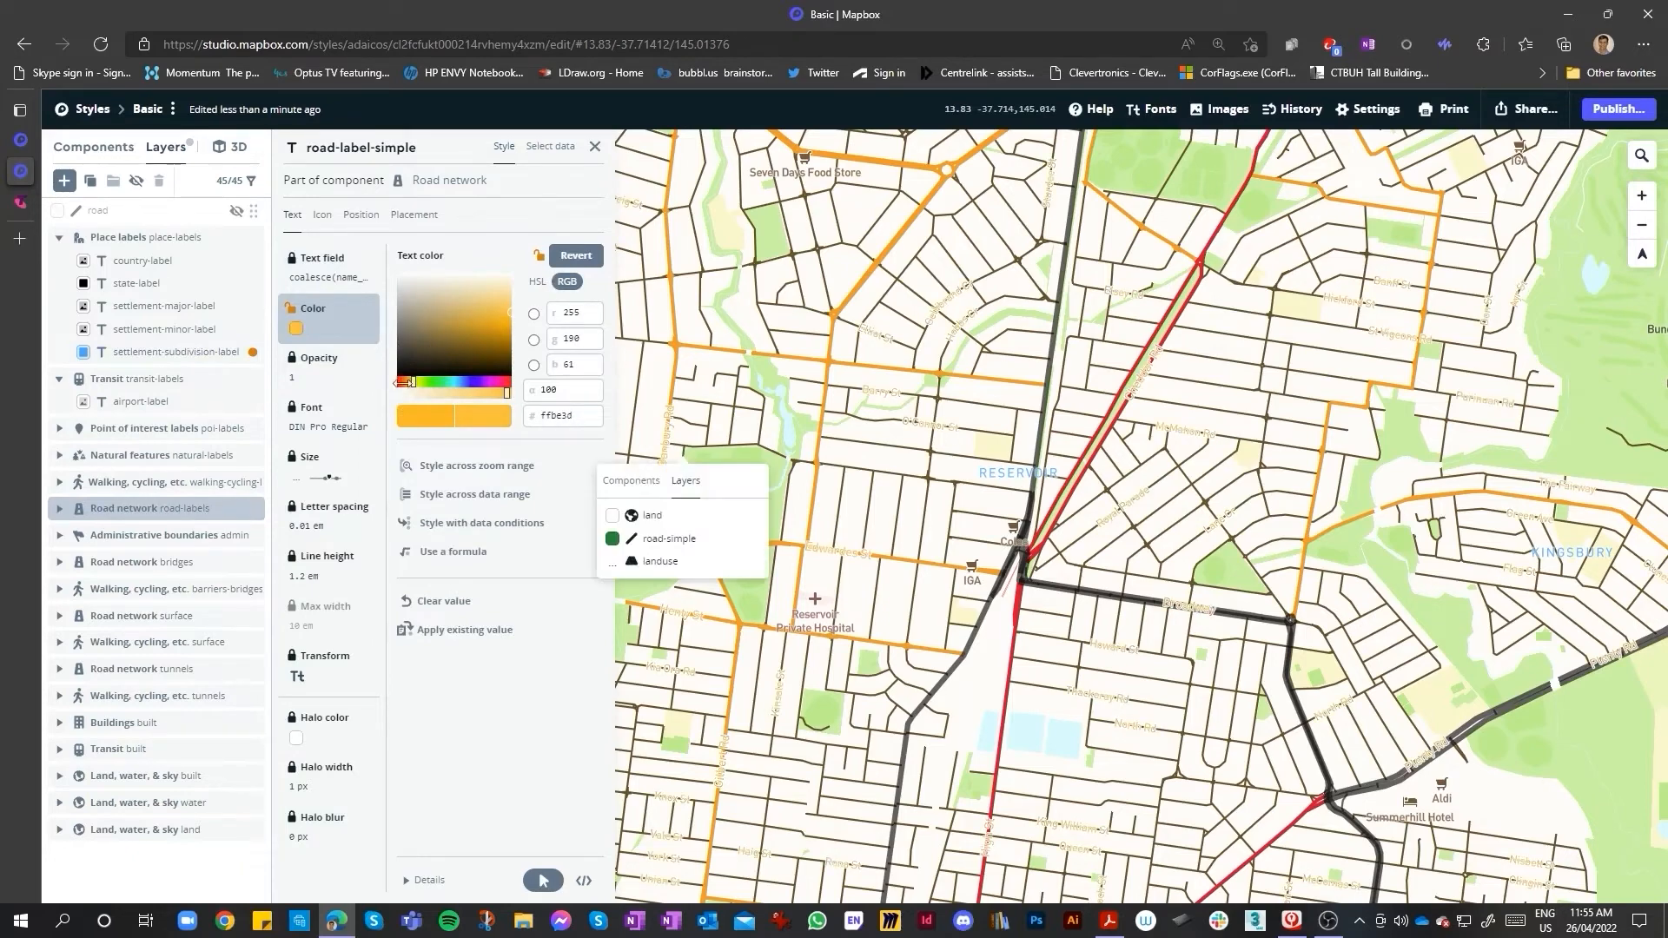
left_click(405, 367)
left_click(595, 146)
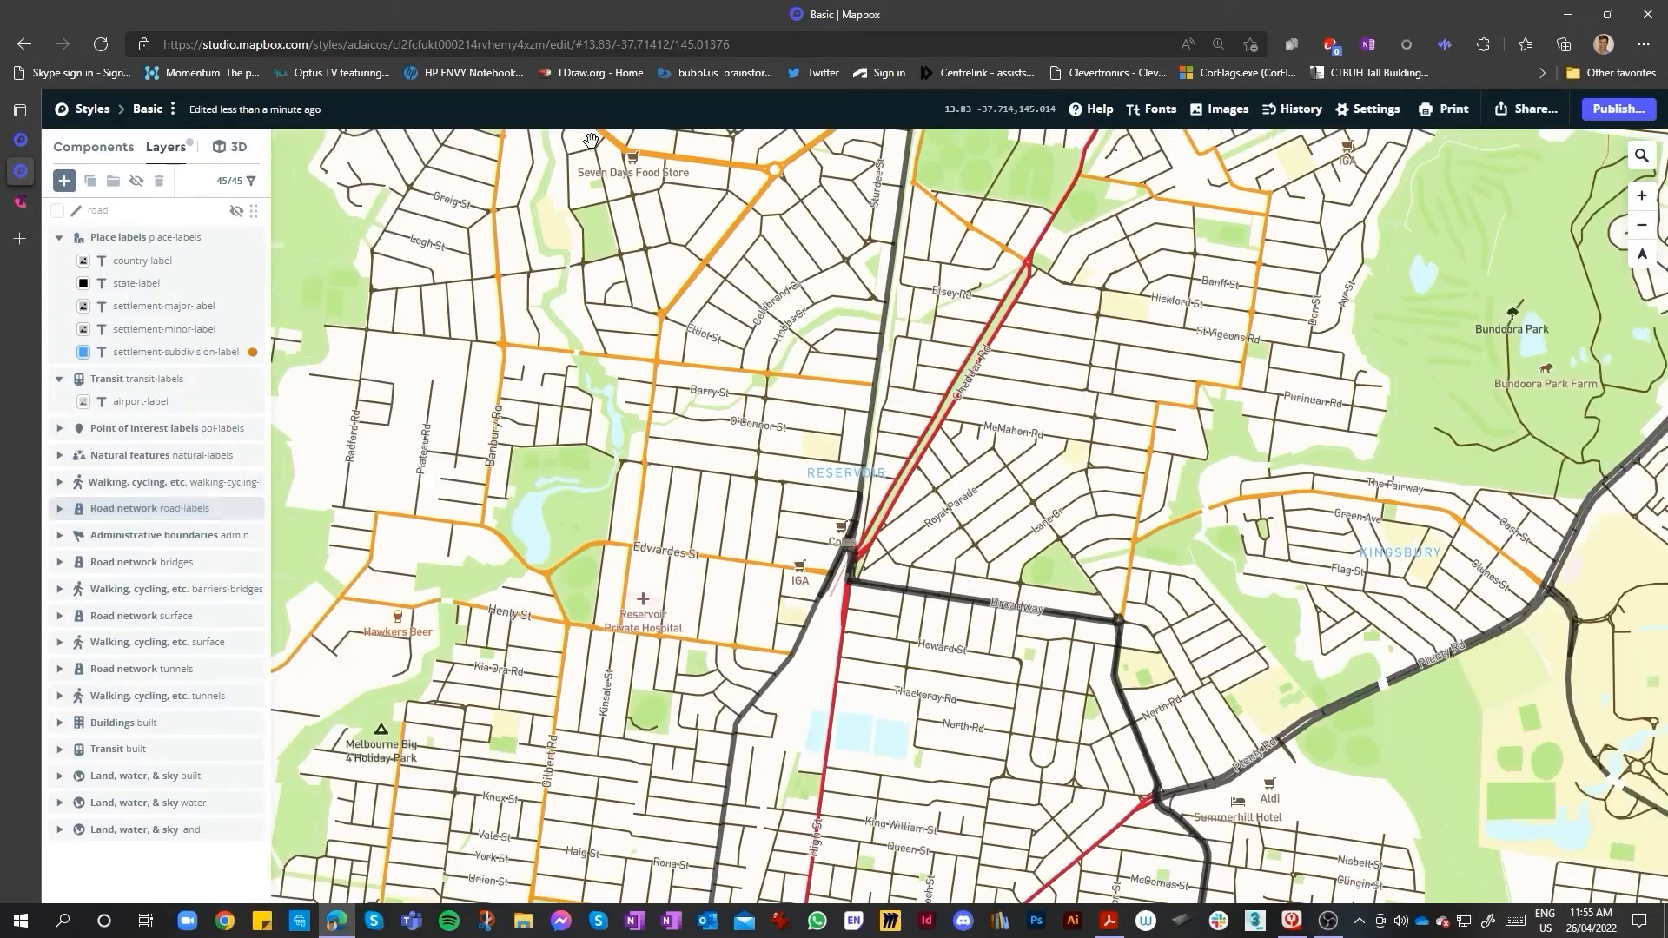
- Expand the Road network tunnels and bridges groups and open the bridge-simple layer
scroll(871, 423, "down", 3)
scroll(871, 423, "down", 4)
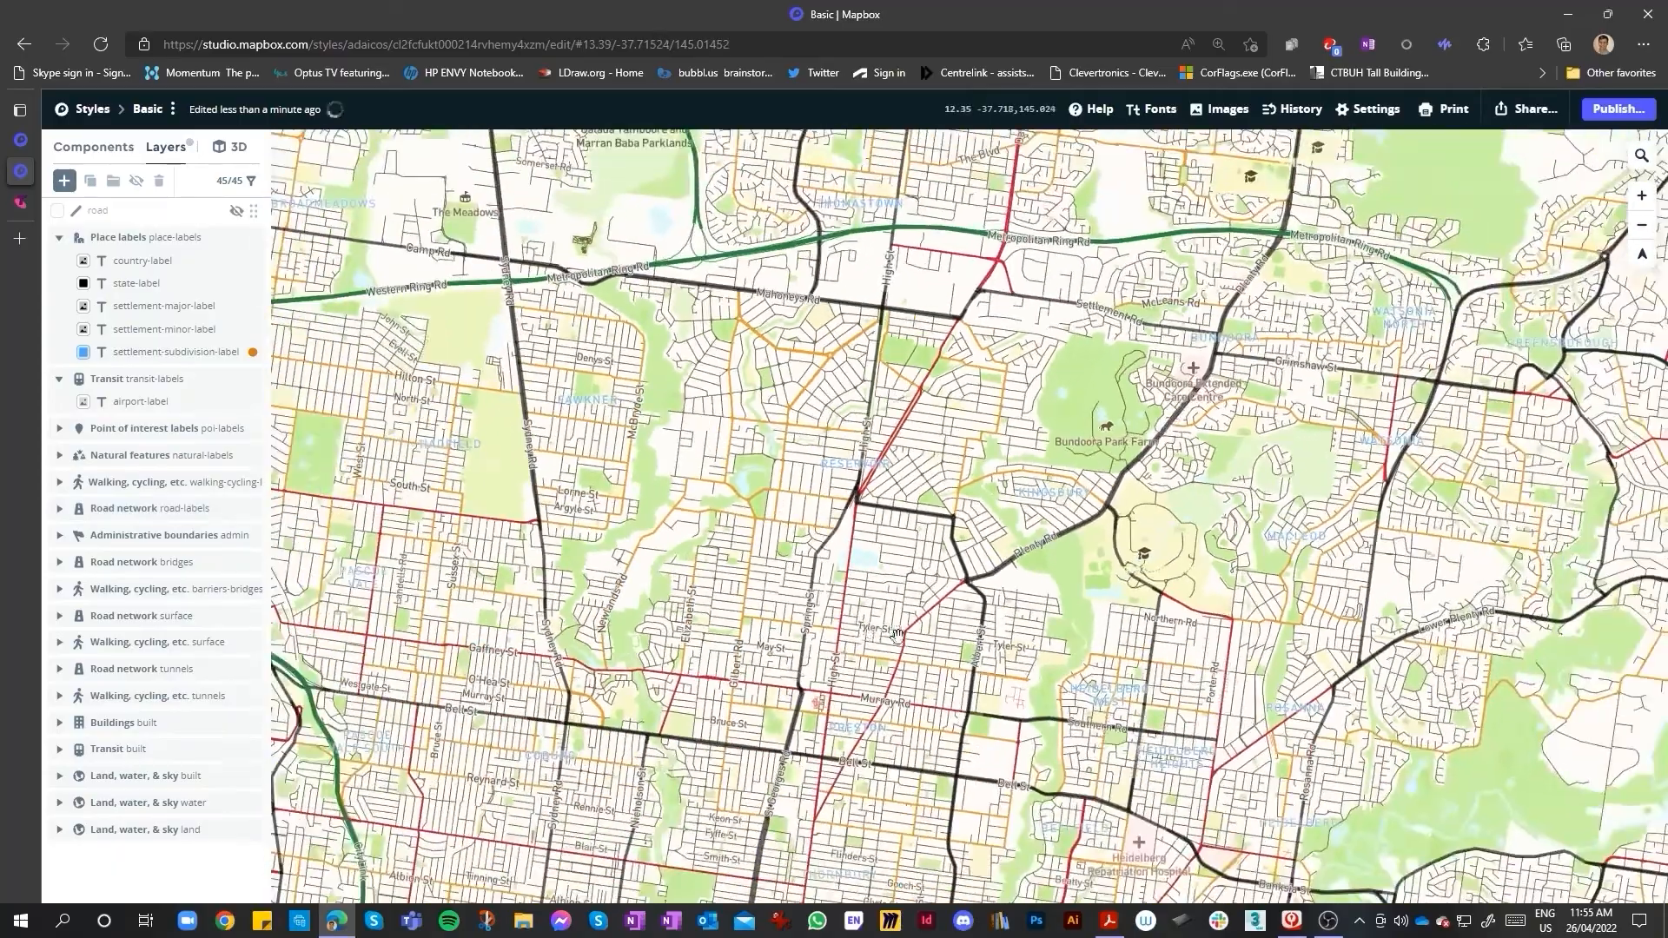
scroll(1311, 584, "up", 4)
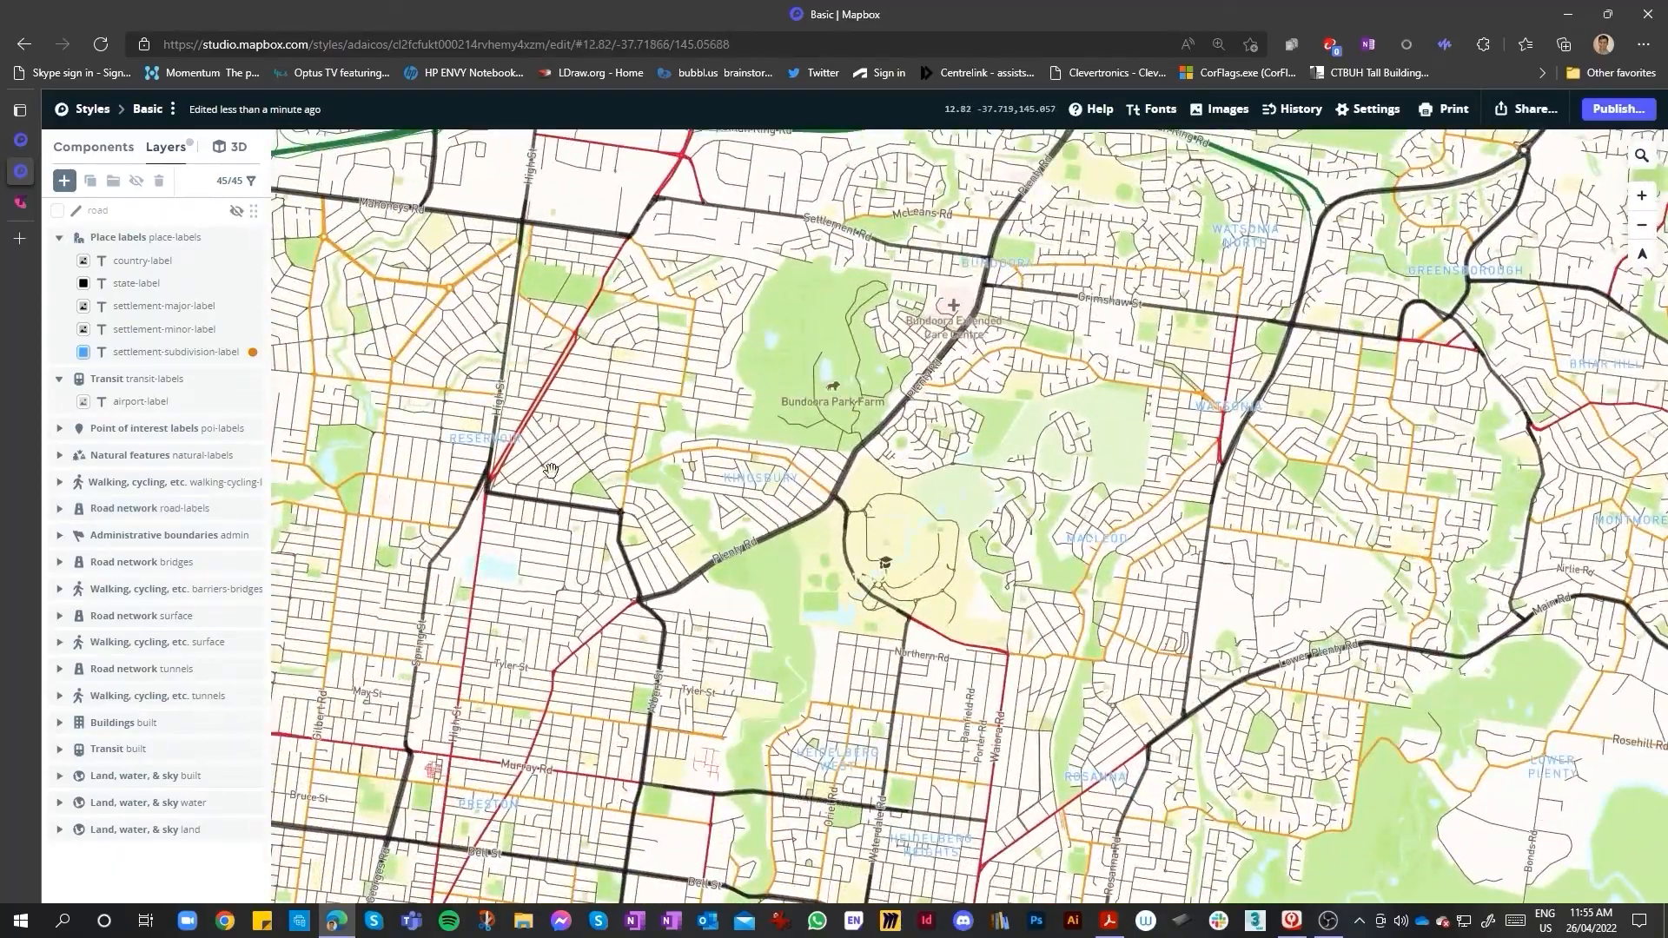
scroll(934, 431, "down", 1)
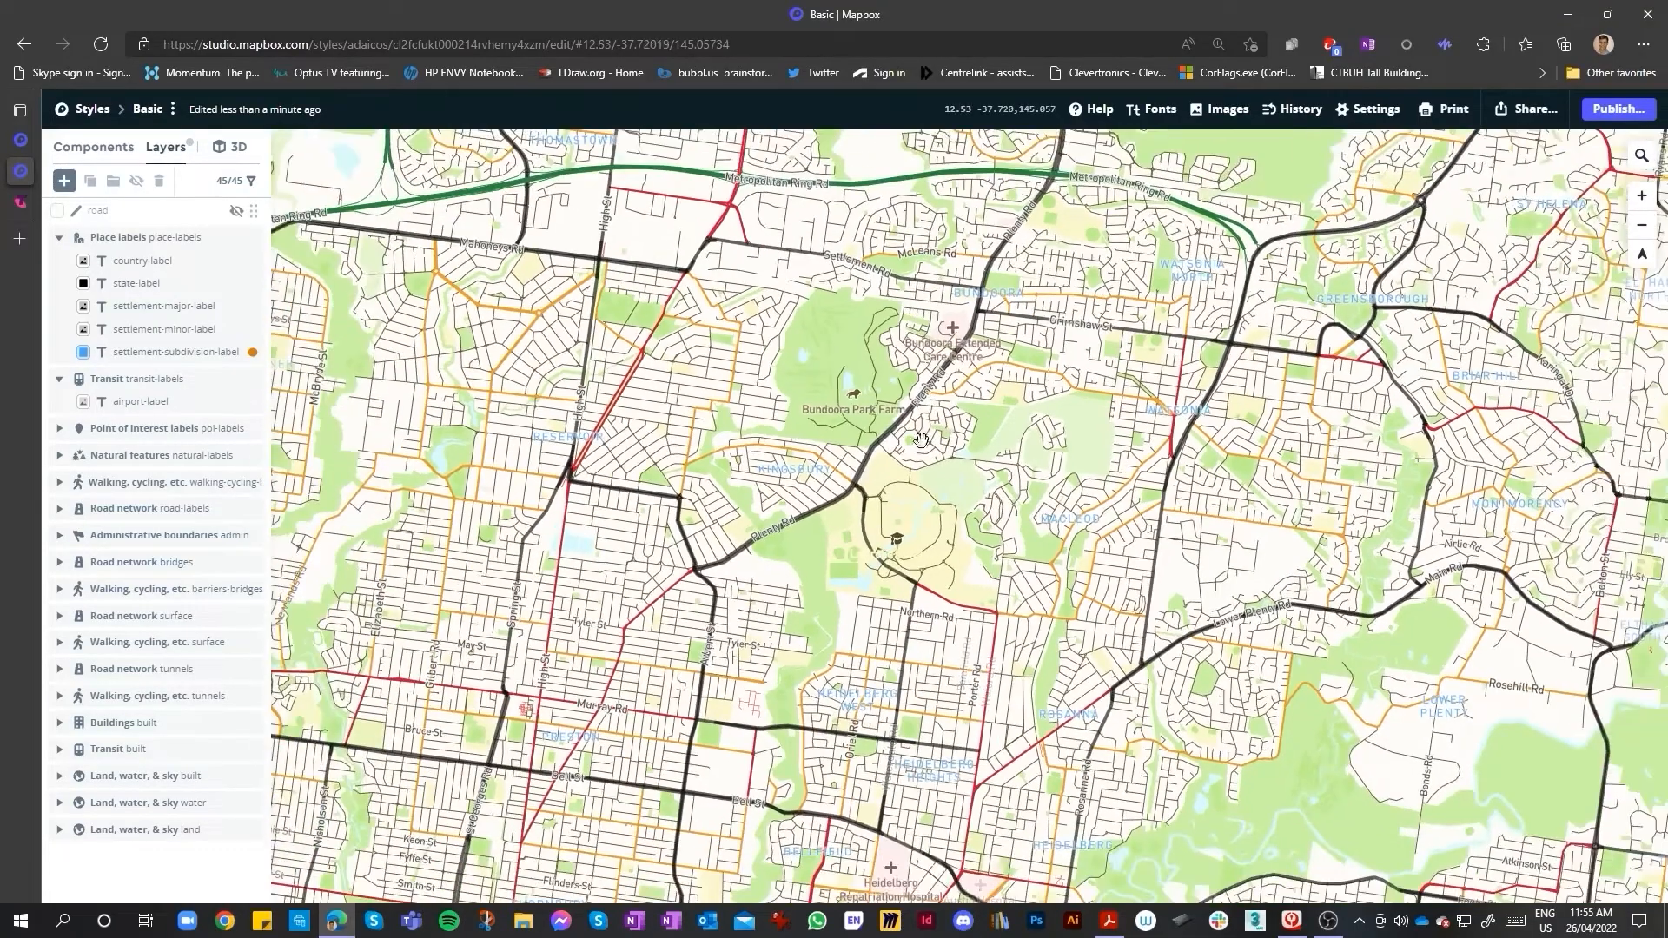
scroll(702, 404, "up", 7)
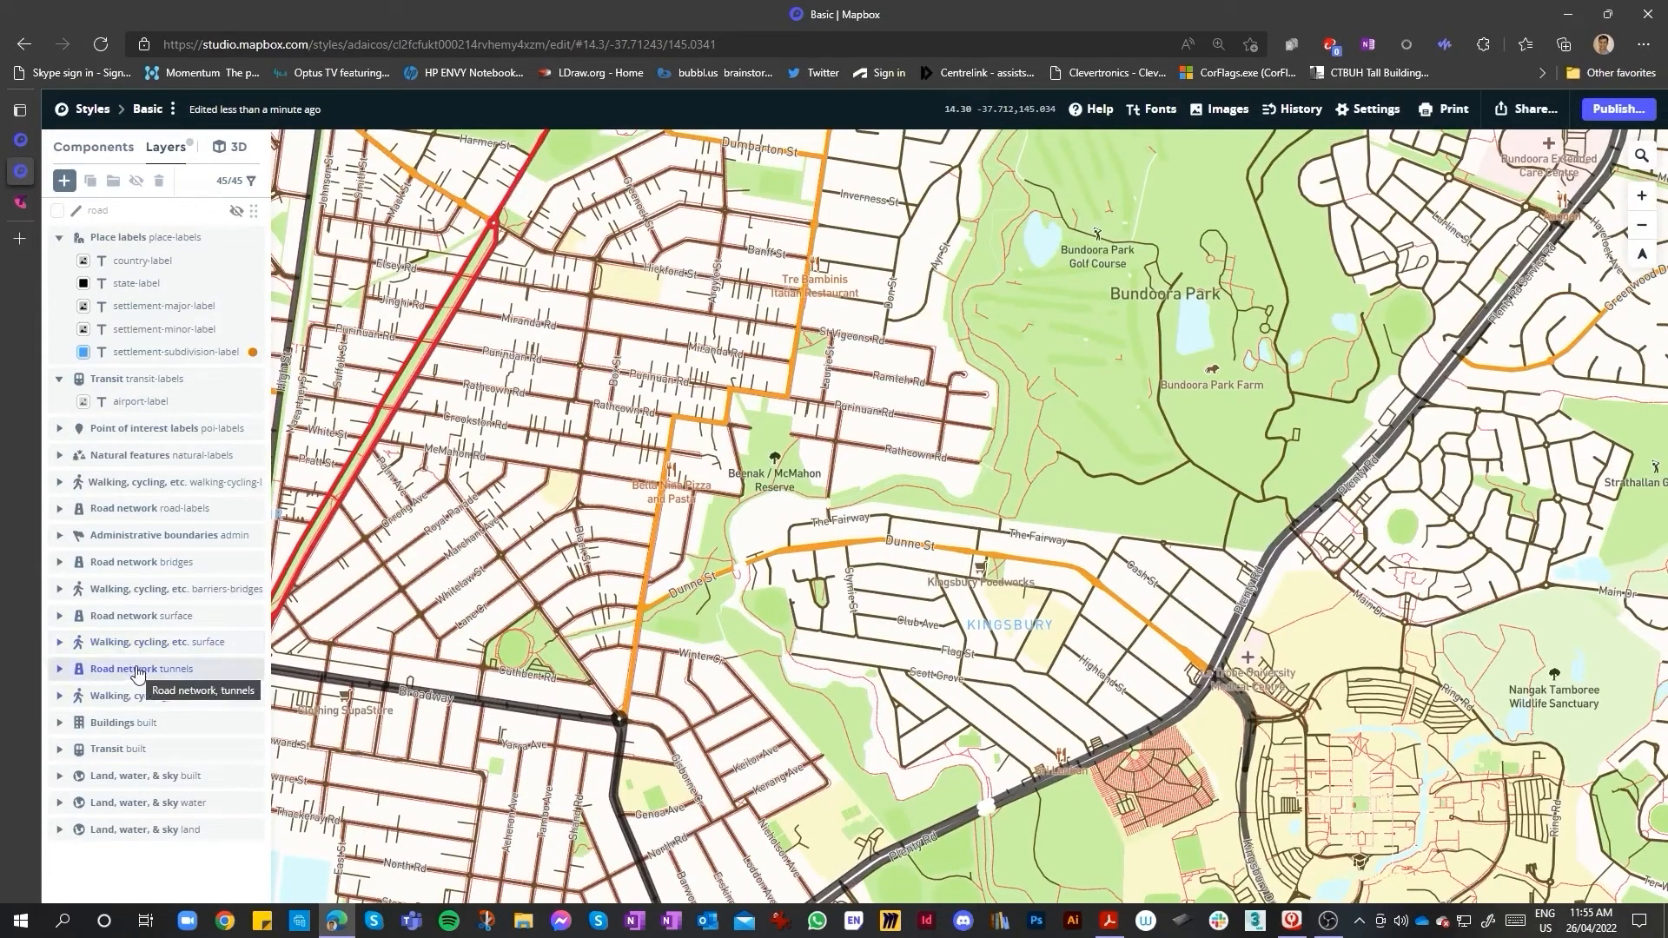
left_click(60, 670)
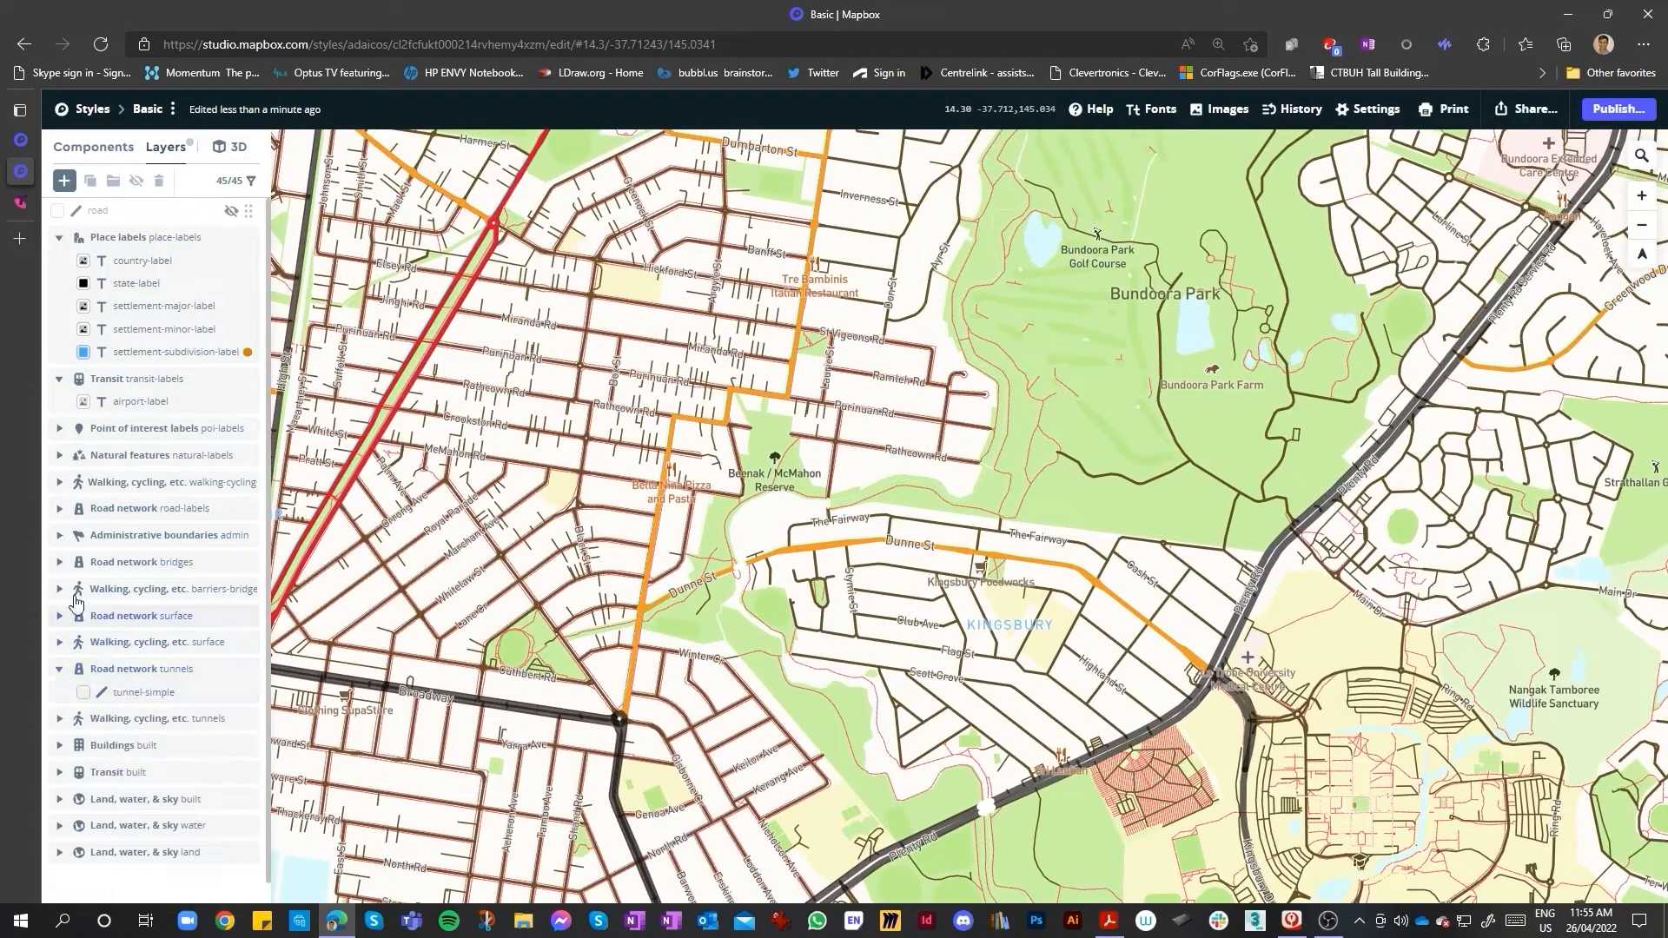
left_click(57, 563)
left_click(115, 584)
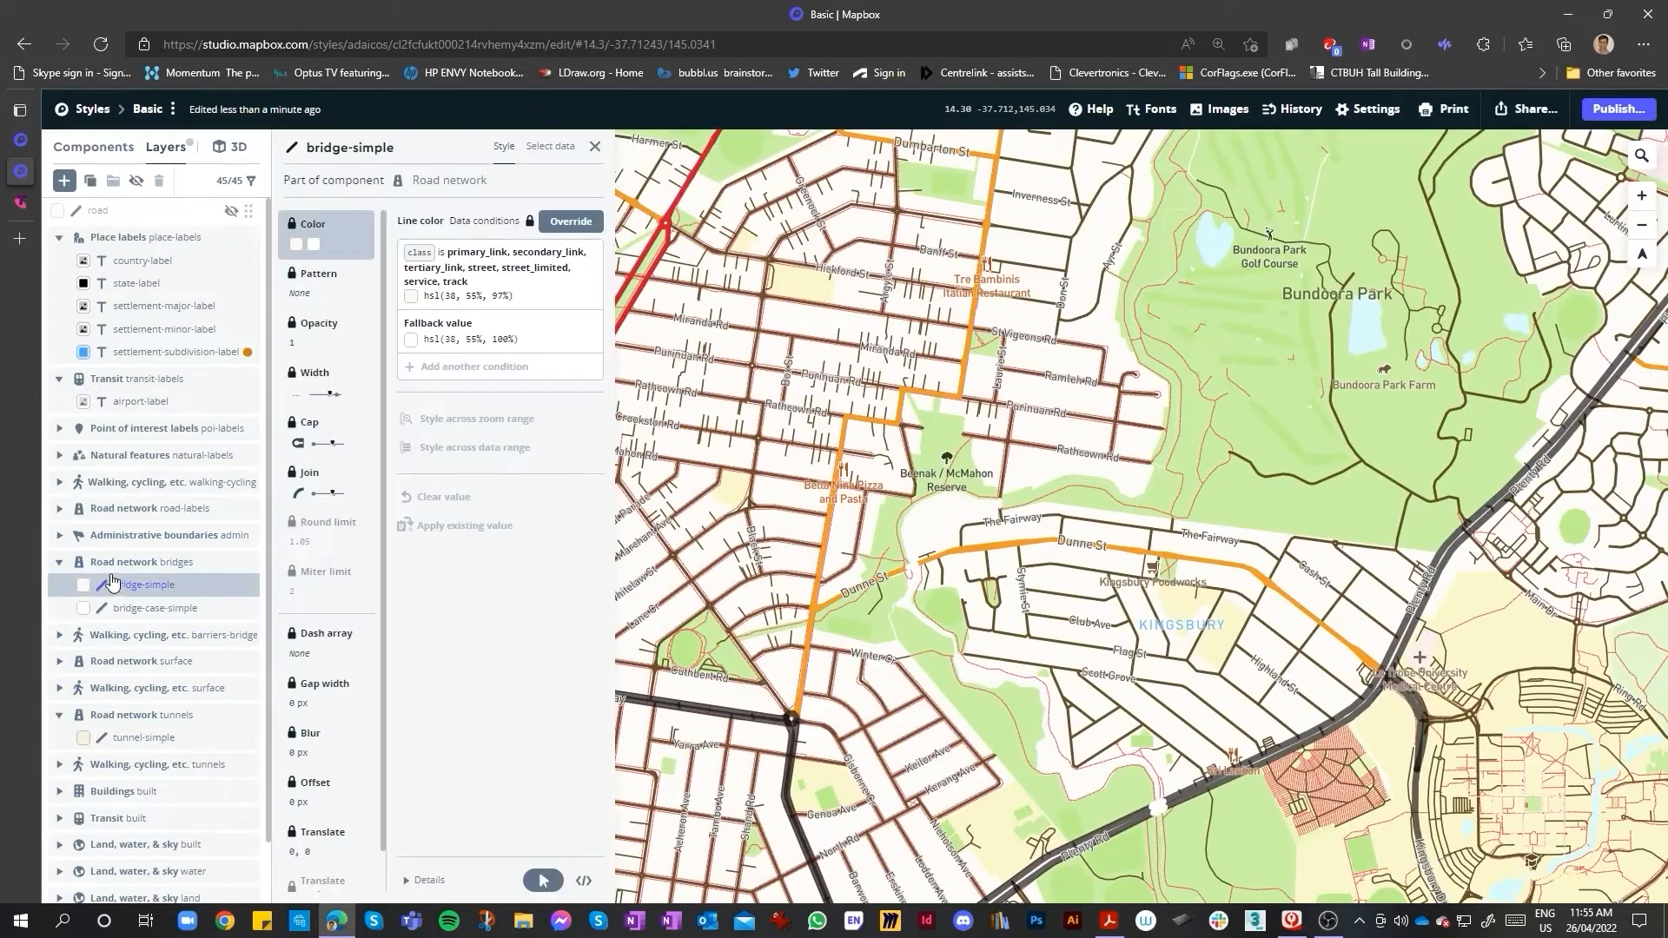
- Override the bridge-simple line color and remove every class value from its existing data condition
left_click(571, 223)
left_click(545, 271)
left_click(547, 323)
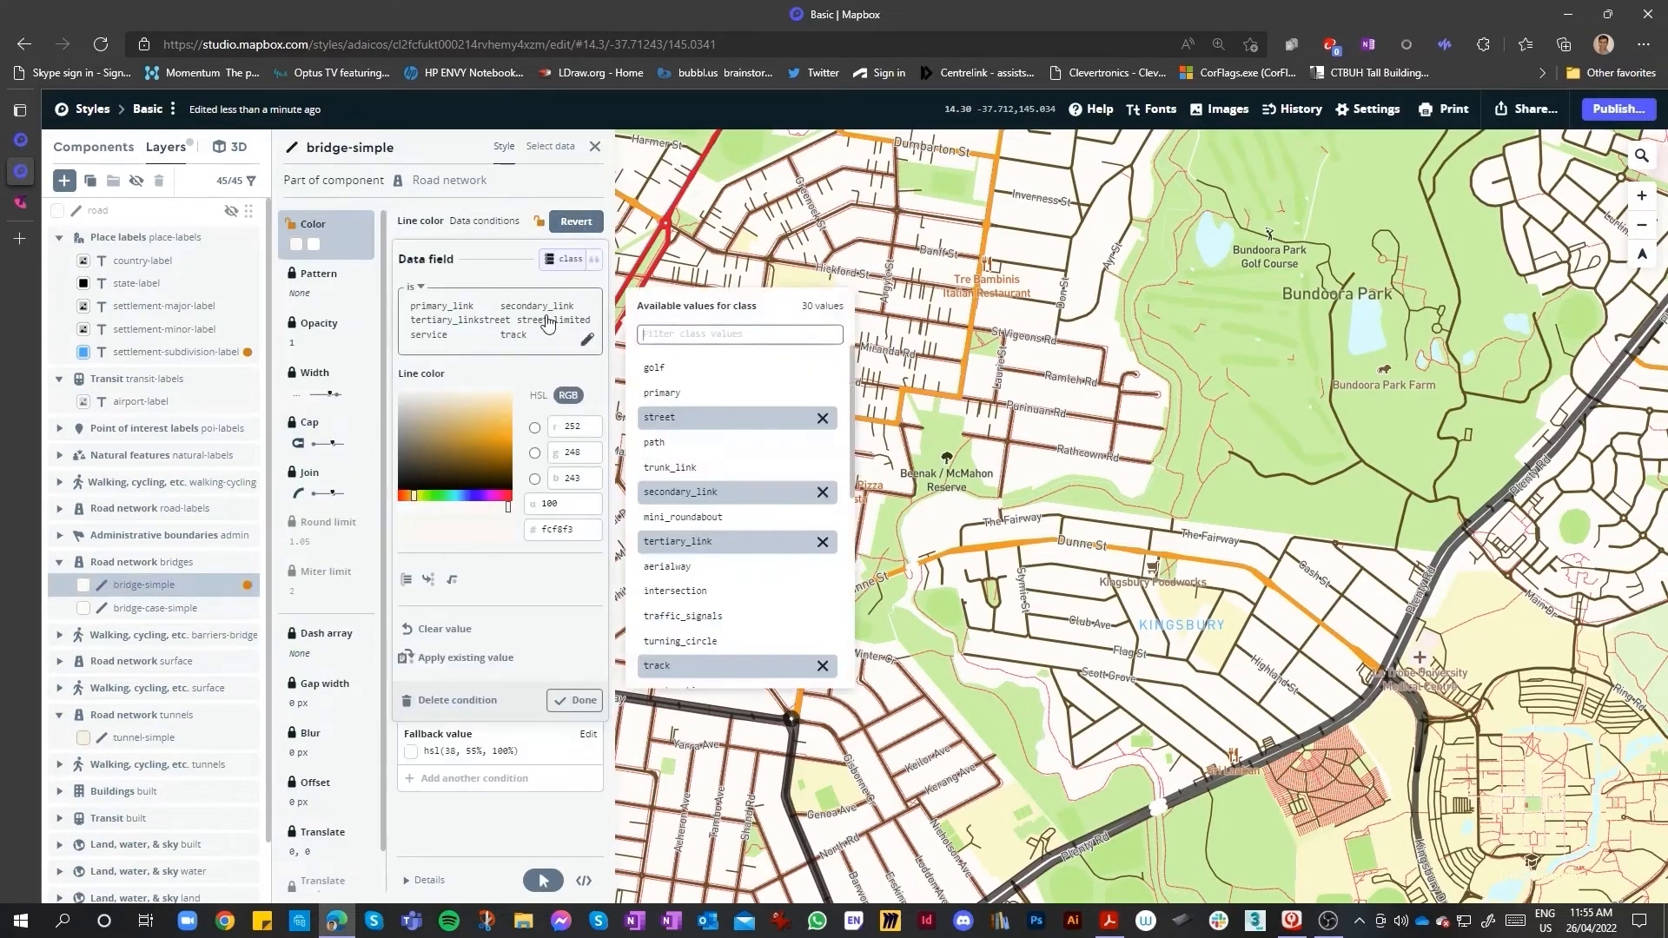
left_click(822, 418)
left_click(822, 491)
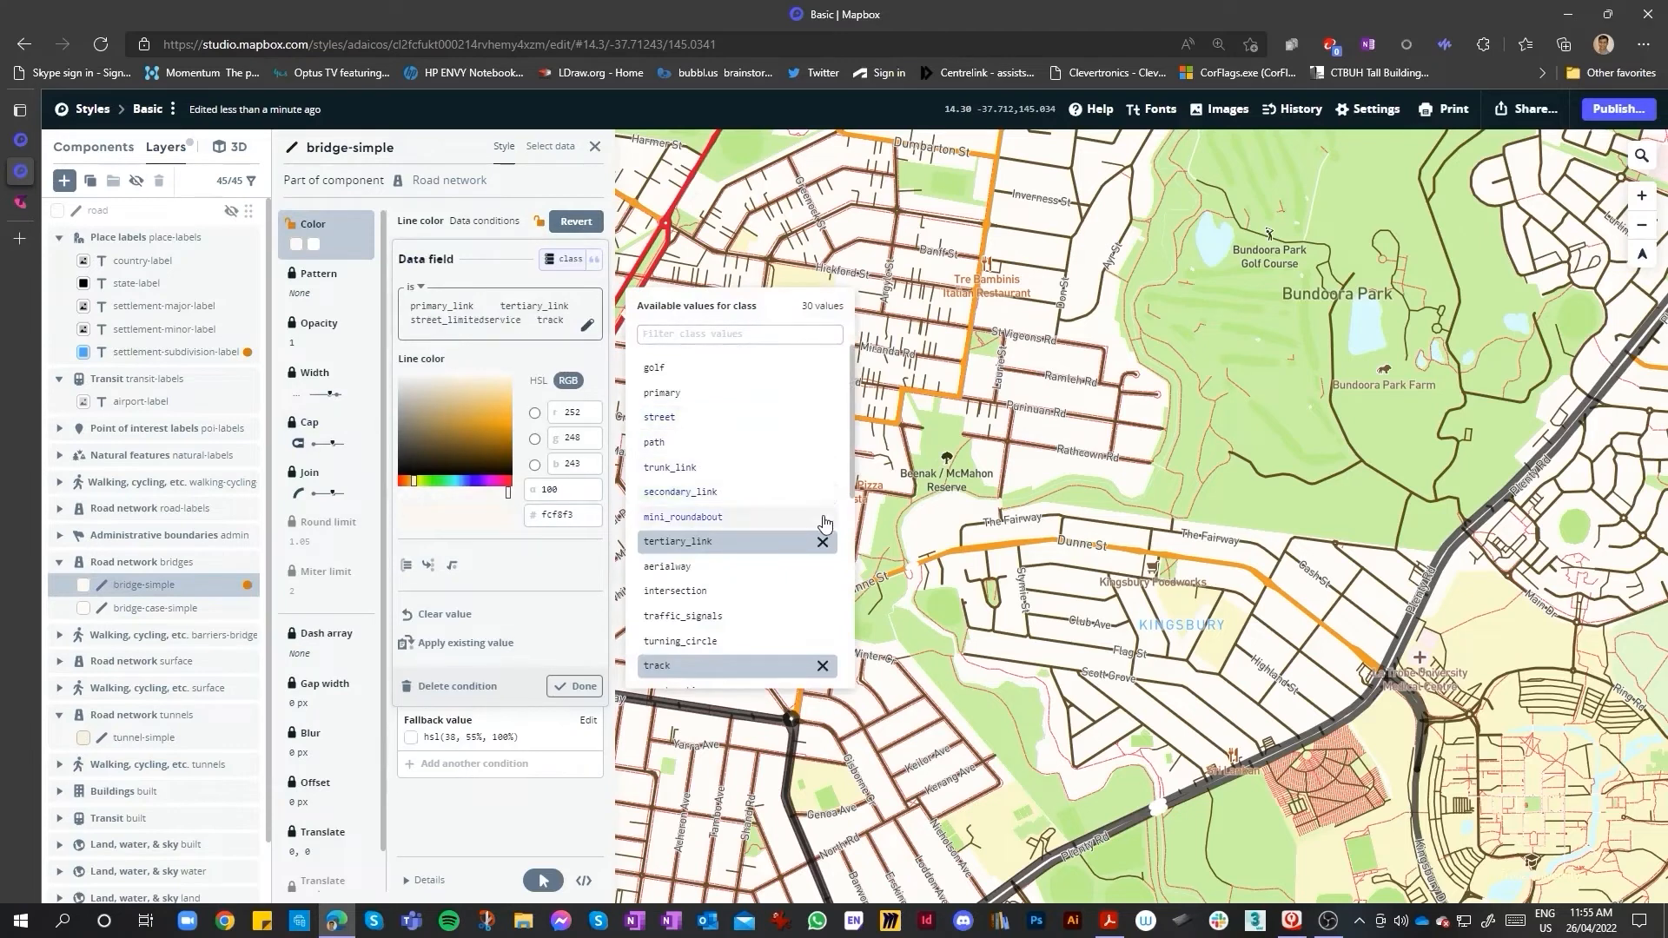
left_click(821, 543)
left_click(822, 666)
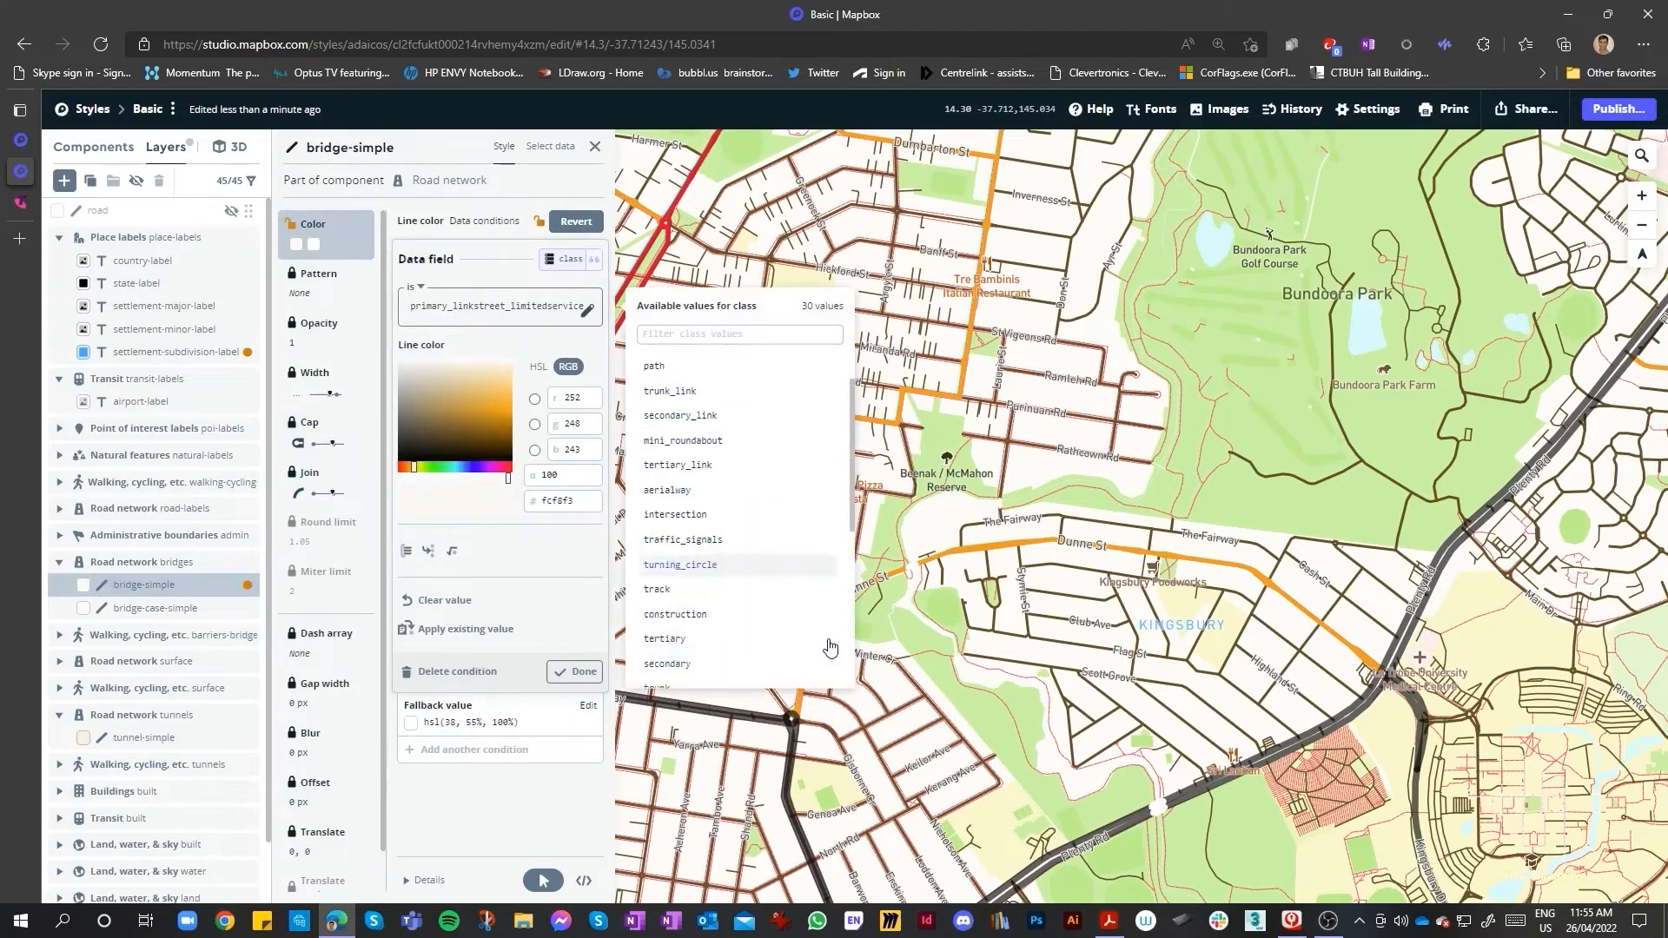
scroll(821, 626, "down", 3)
left_click(822, 429)
left_click(822, 454)
scroll(821, 455, "down", 1)
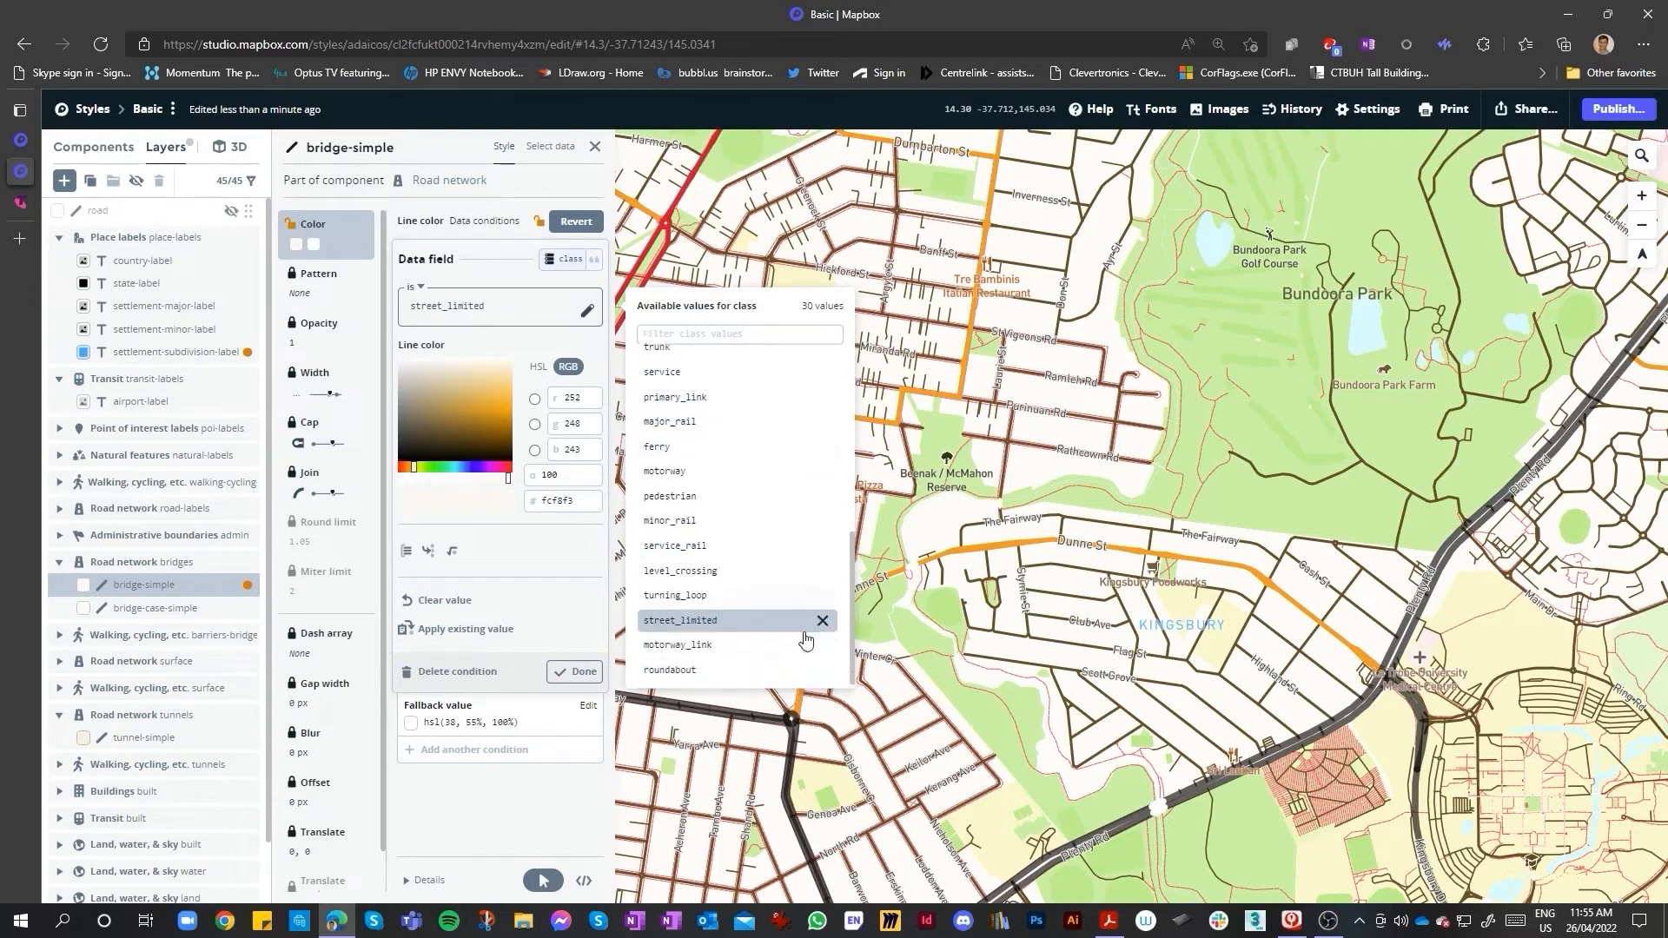
left_click(821, 615)
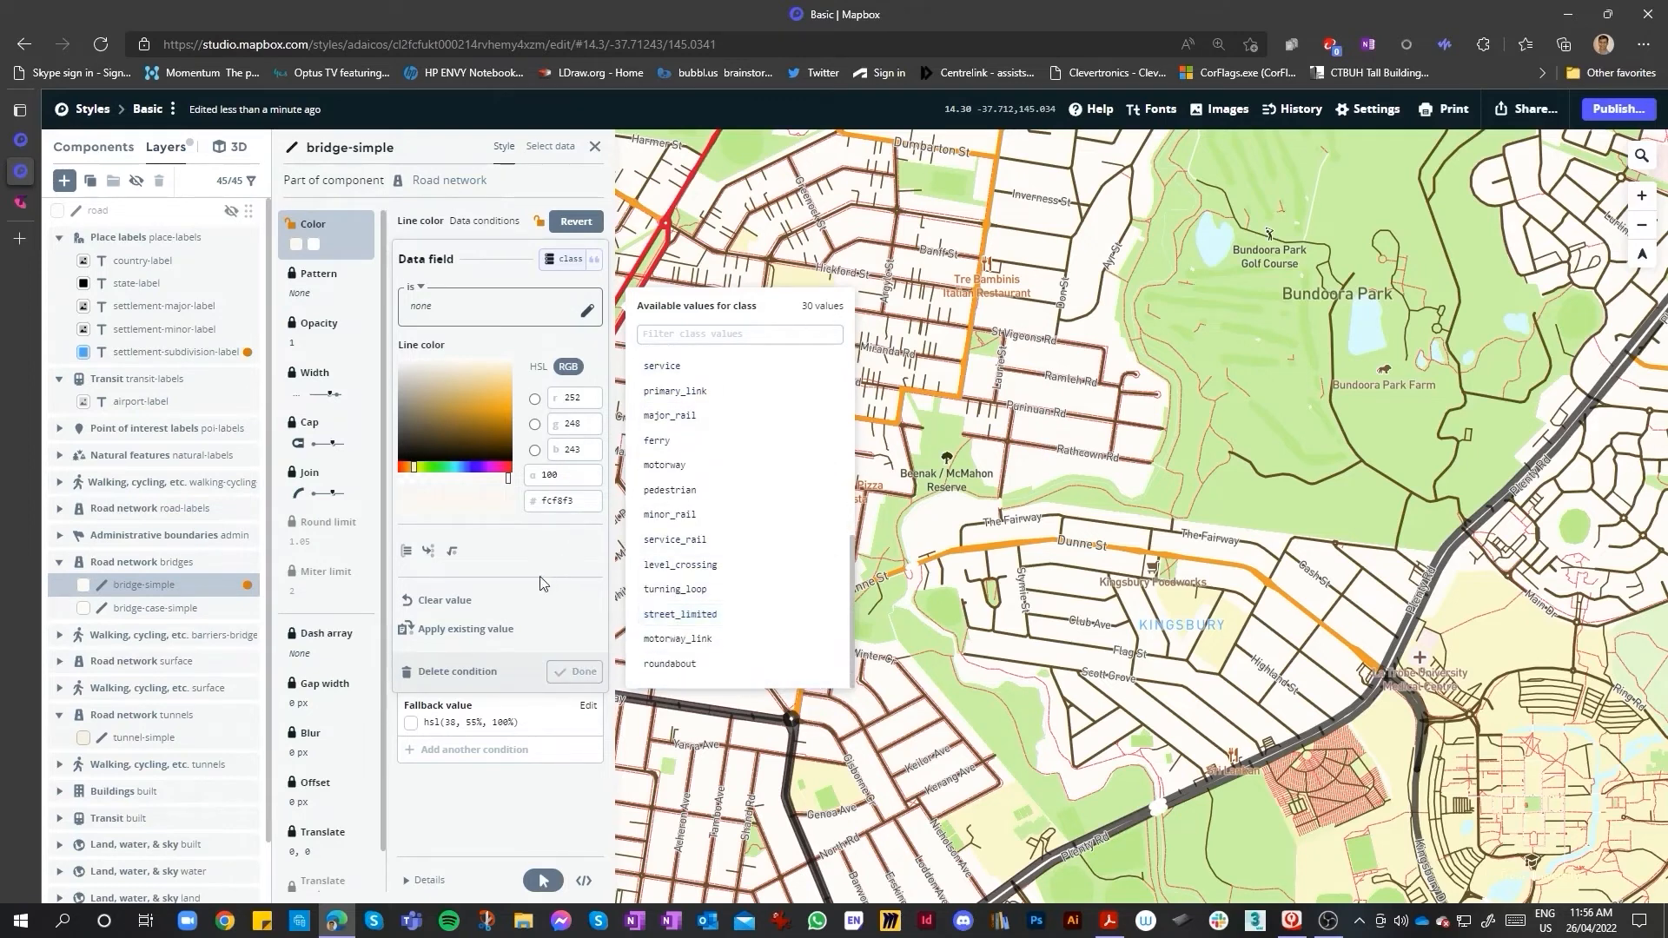
- Assign the trunk and trunk_link classes to the bridge-simple condition and set its line color to near-black 2e2c28
left_click(569, 301)
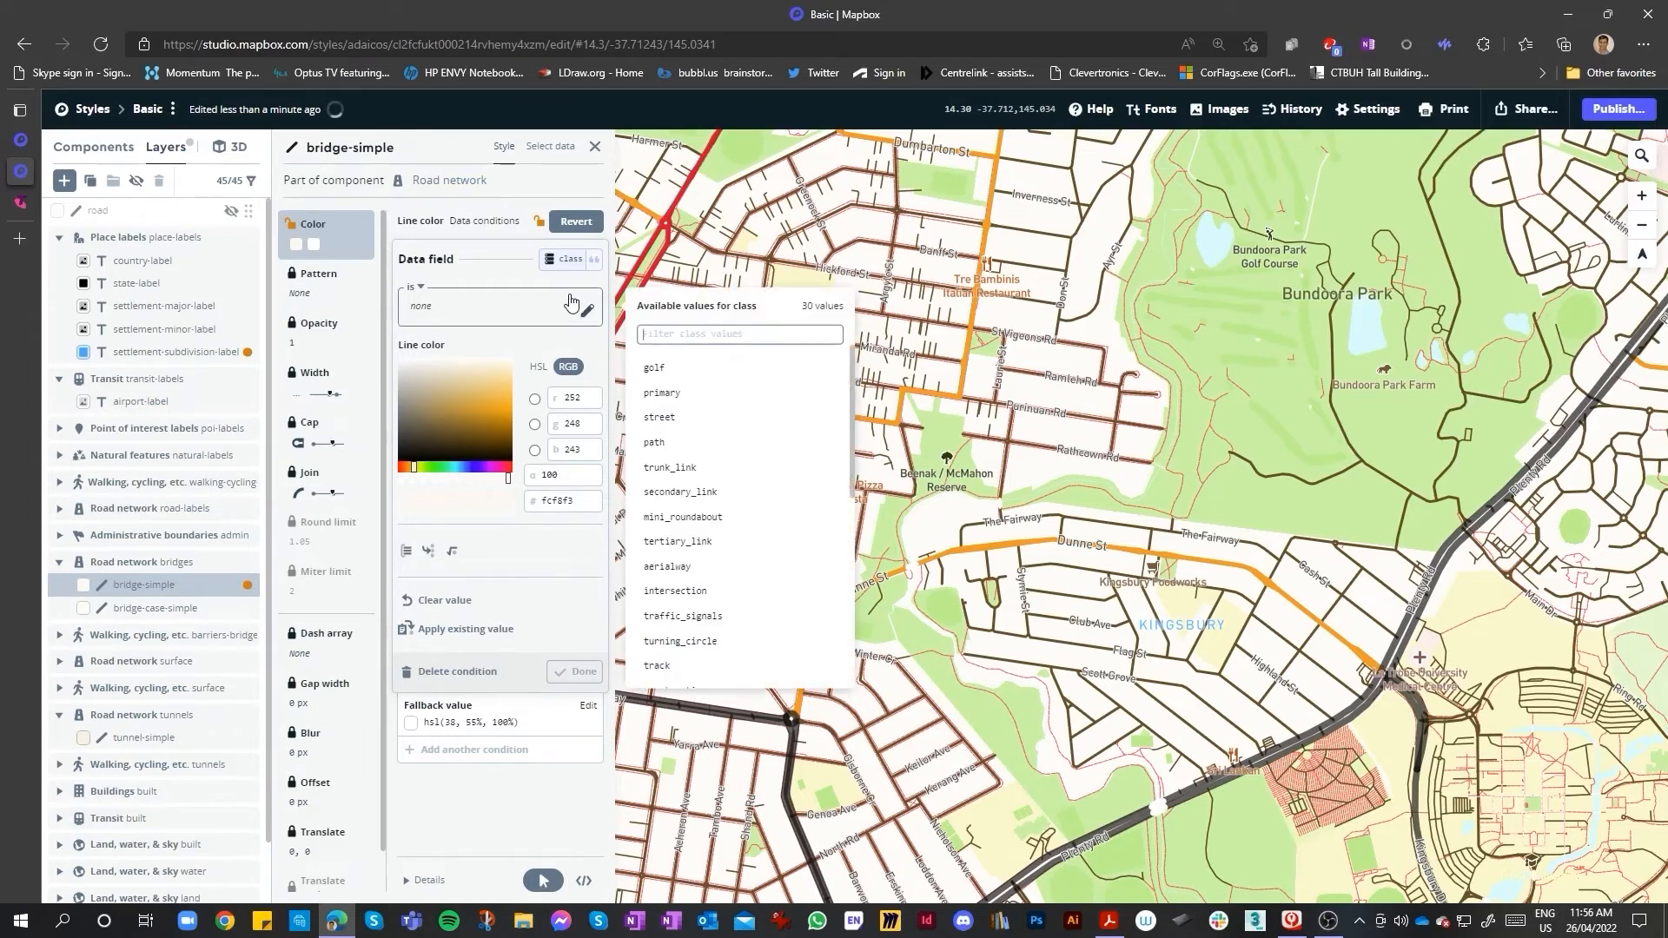
scroll(726, 530, "down", 3)
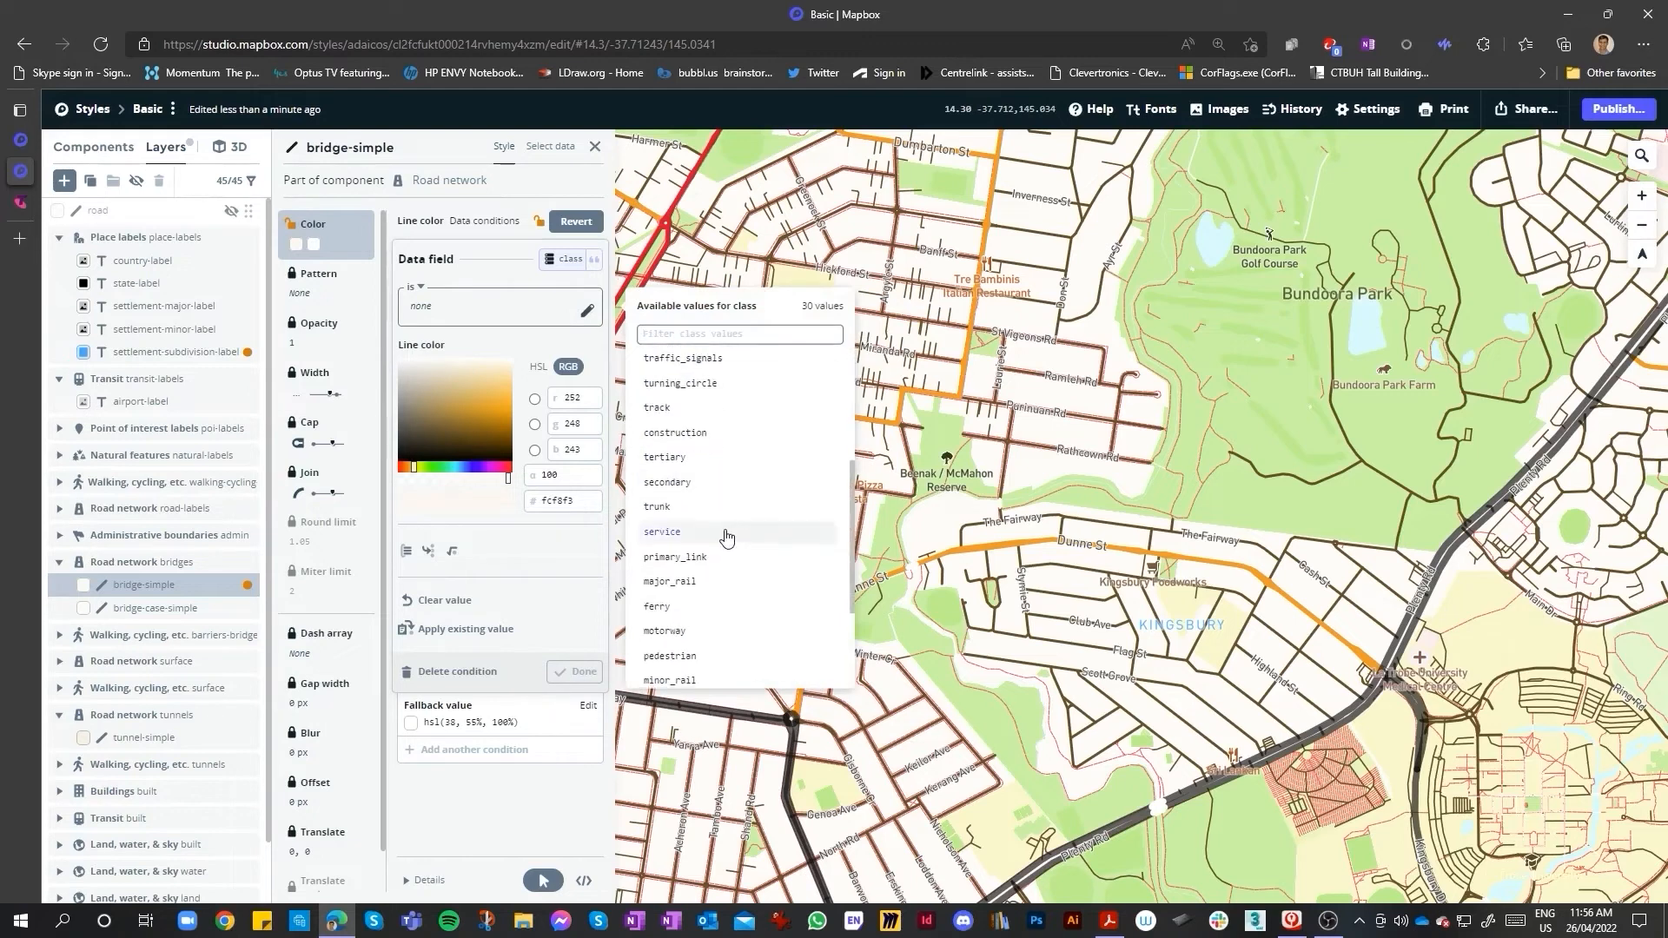
left_click(695, 506)
scroll(713, 608, "down", 2)
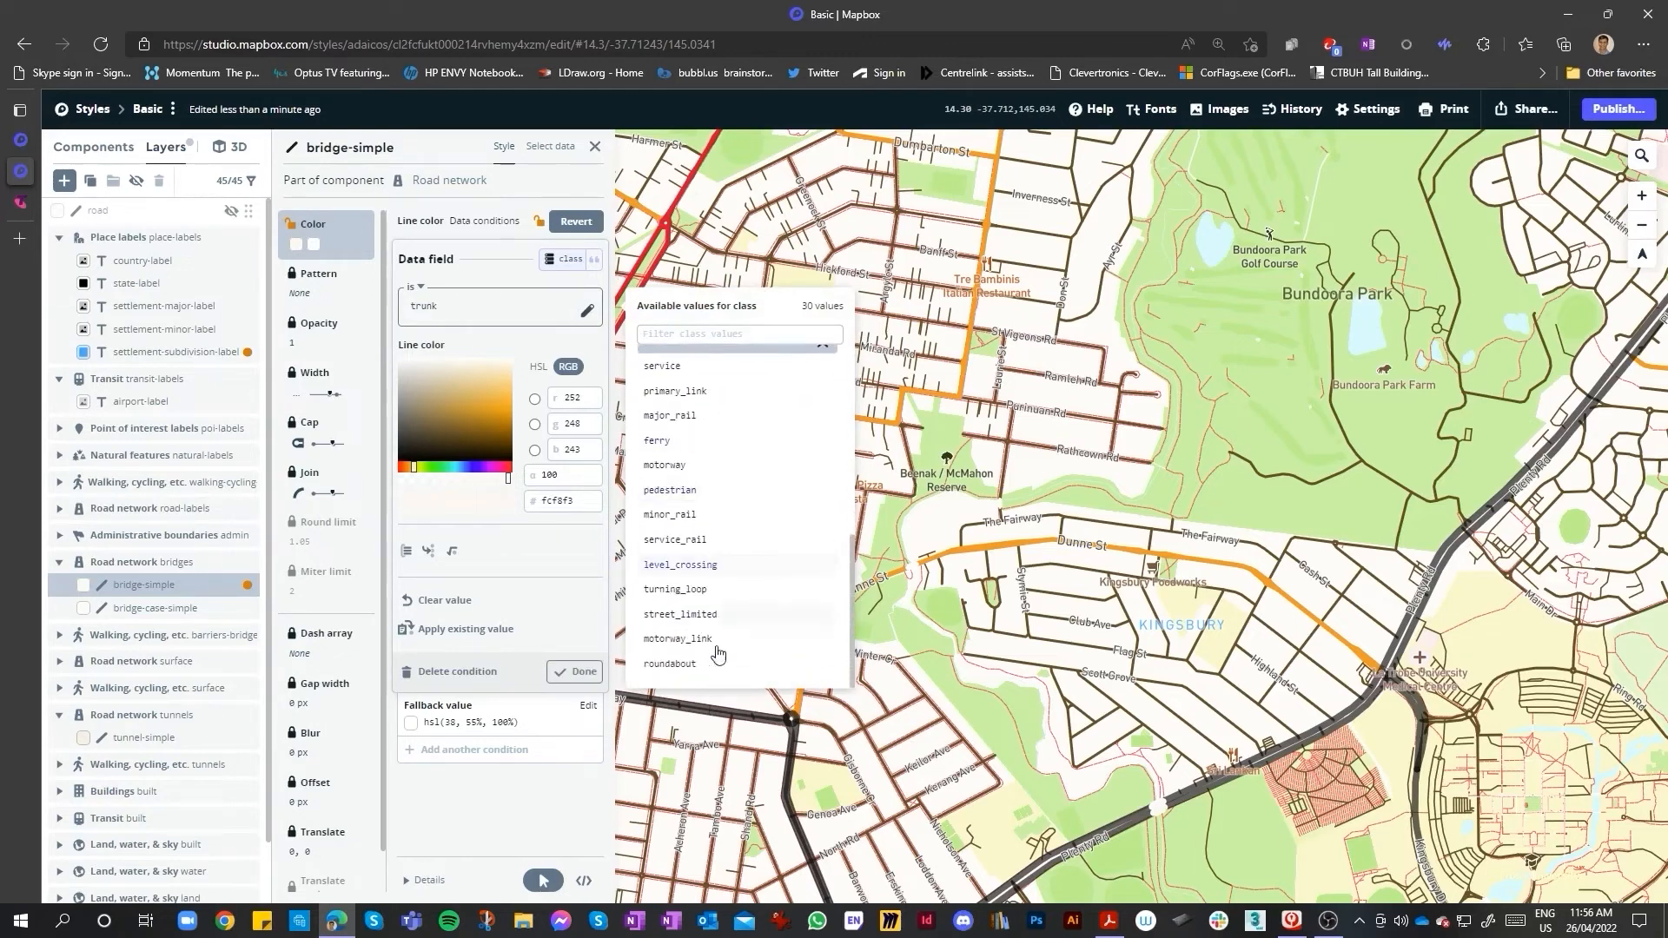
scroll(729, 591, "up", 2)
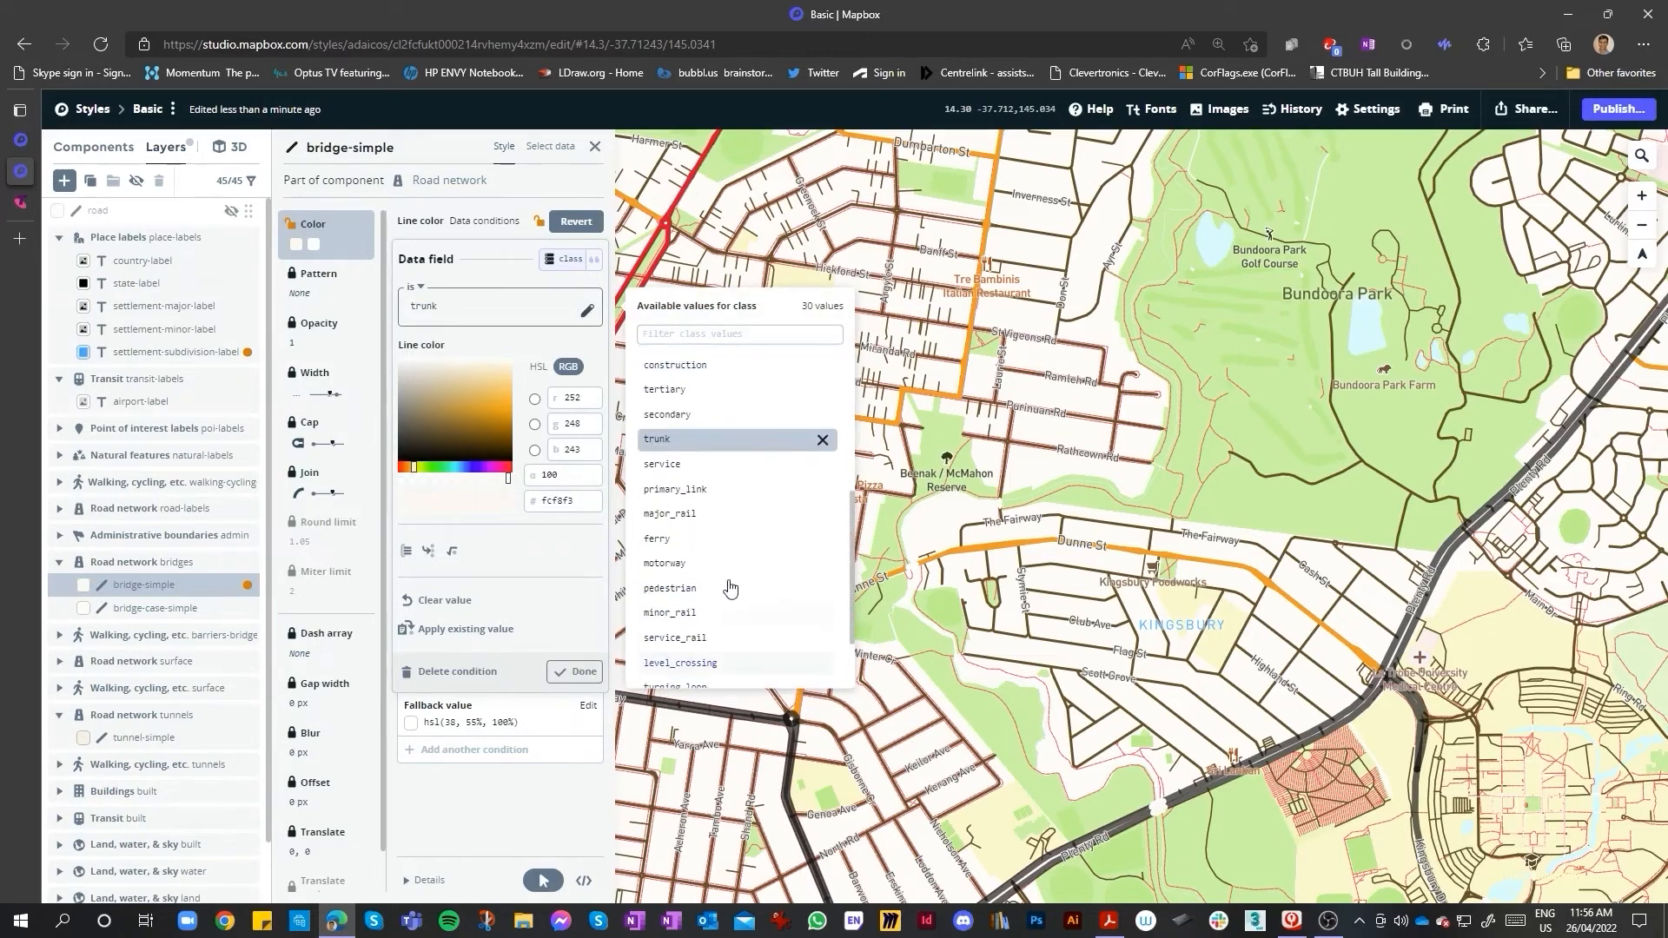
scroll(721, 529, "down", 1)
scroll(738, 556, "up", 3)
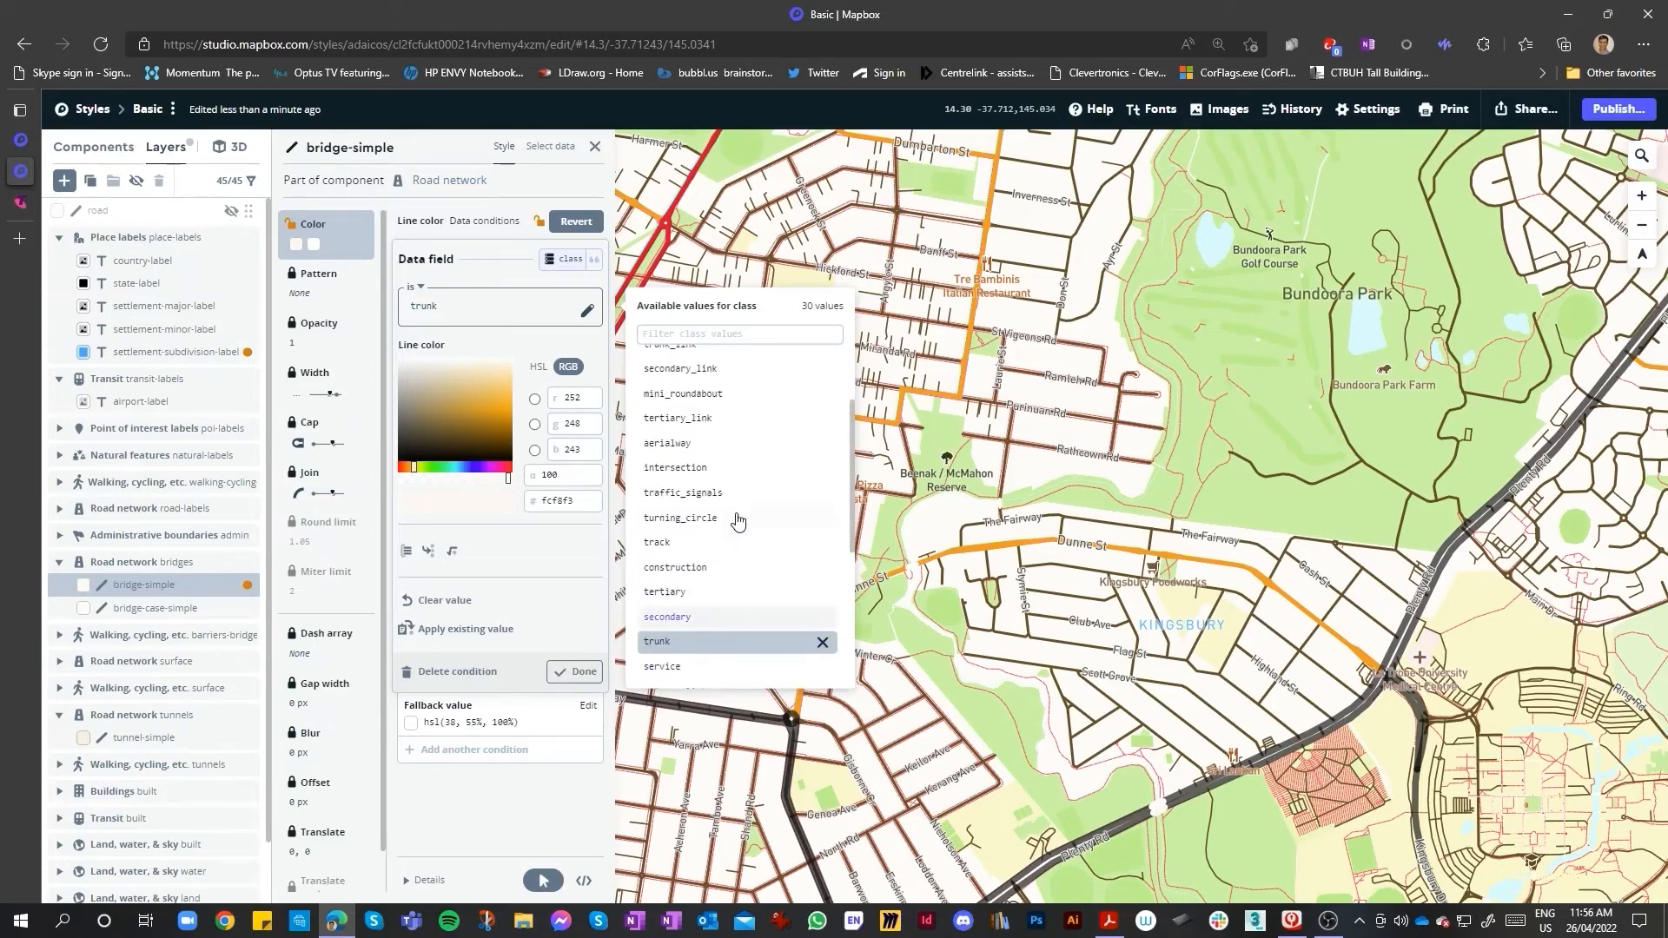
scroll(721, 499, "up", 2)
left_click(678, 458)
left_click(408, 443)
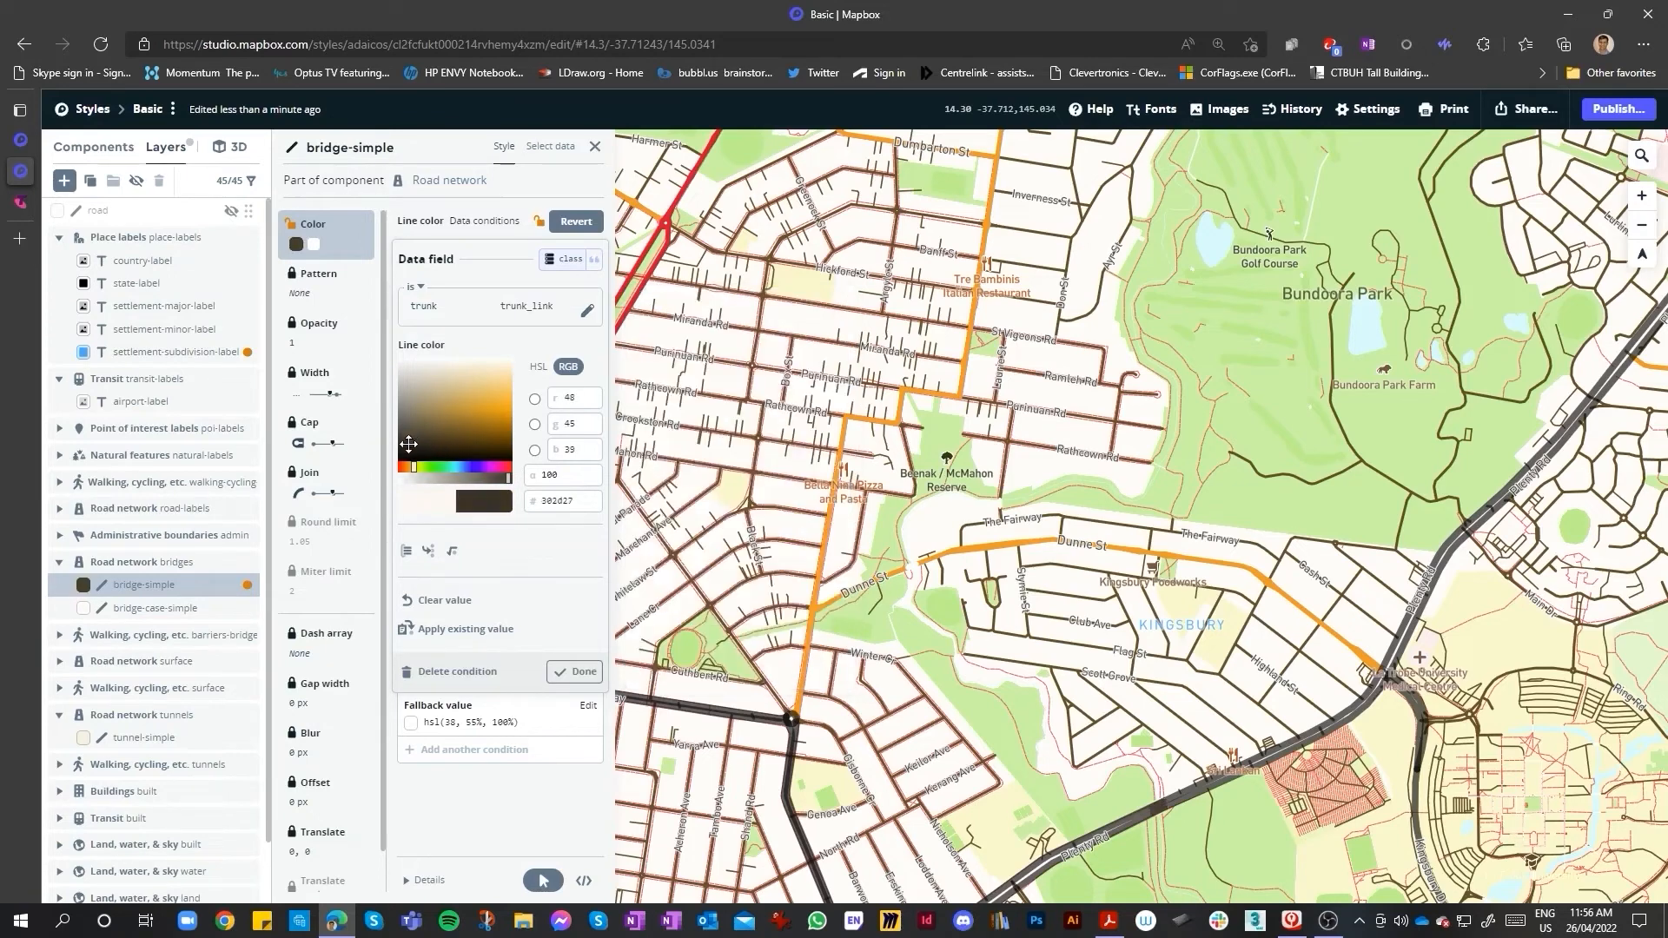
- Examine the recolored bridge segments where Plenty Rd crosses Darebin Creek
scroll(1086, 647, "up", 5)
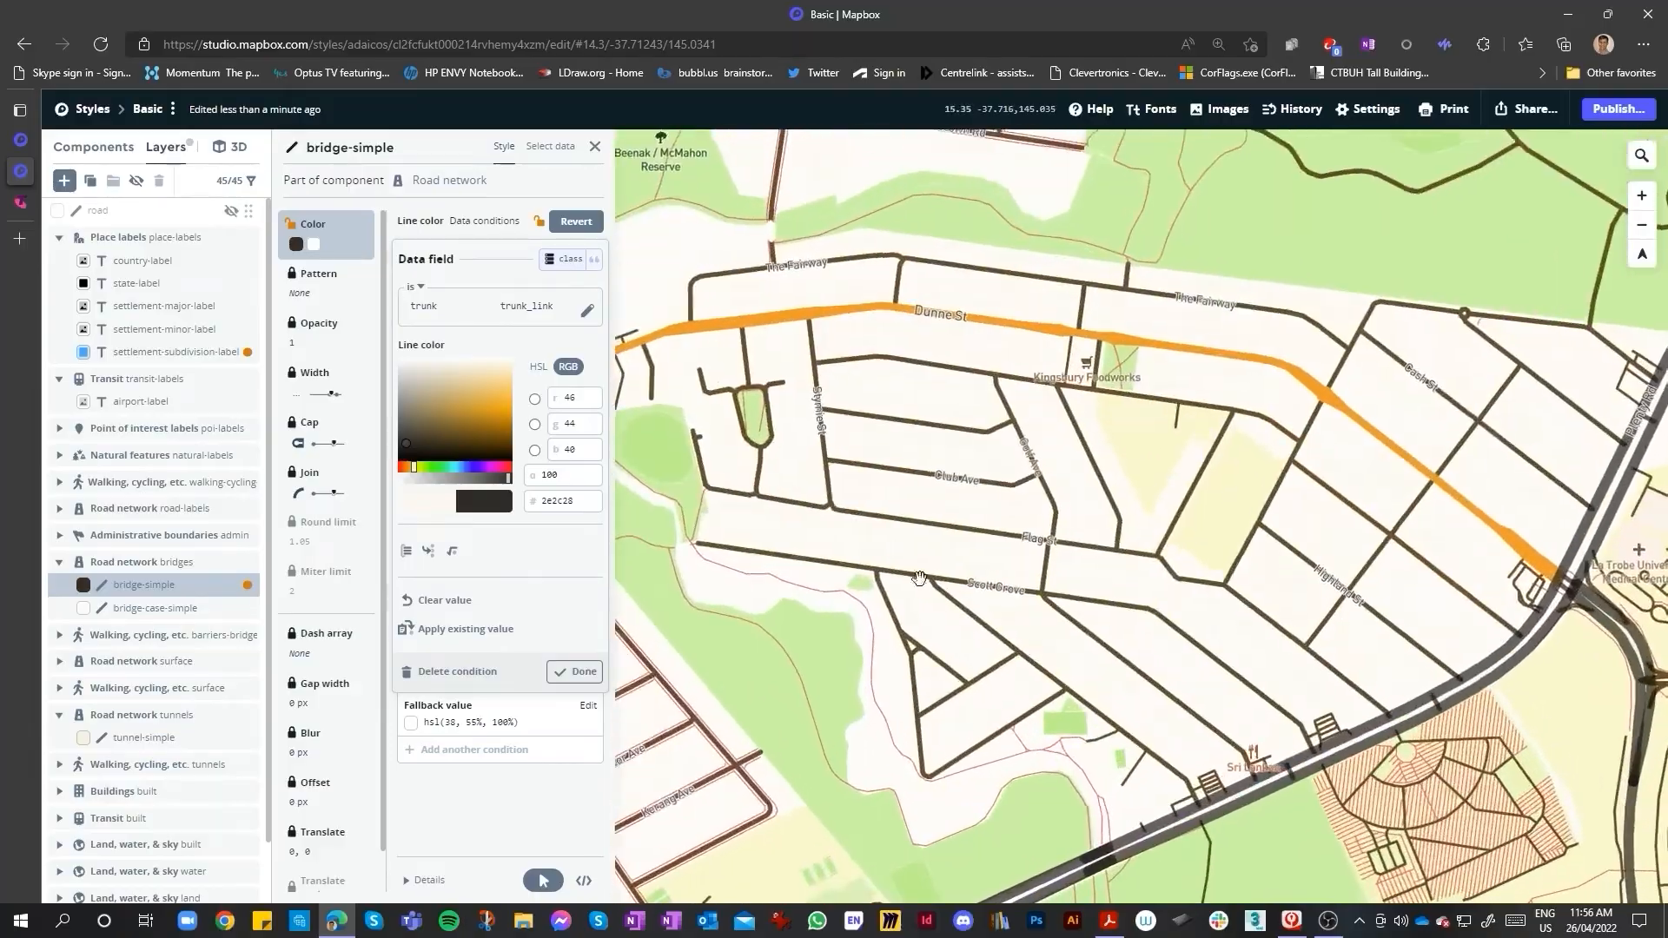
scroll(965, 510, "down", 10)
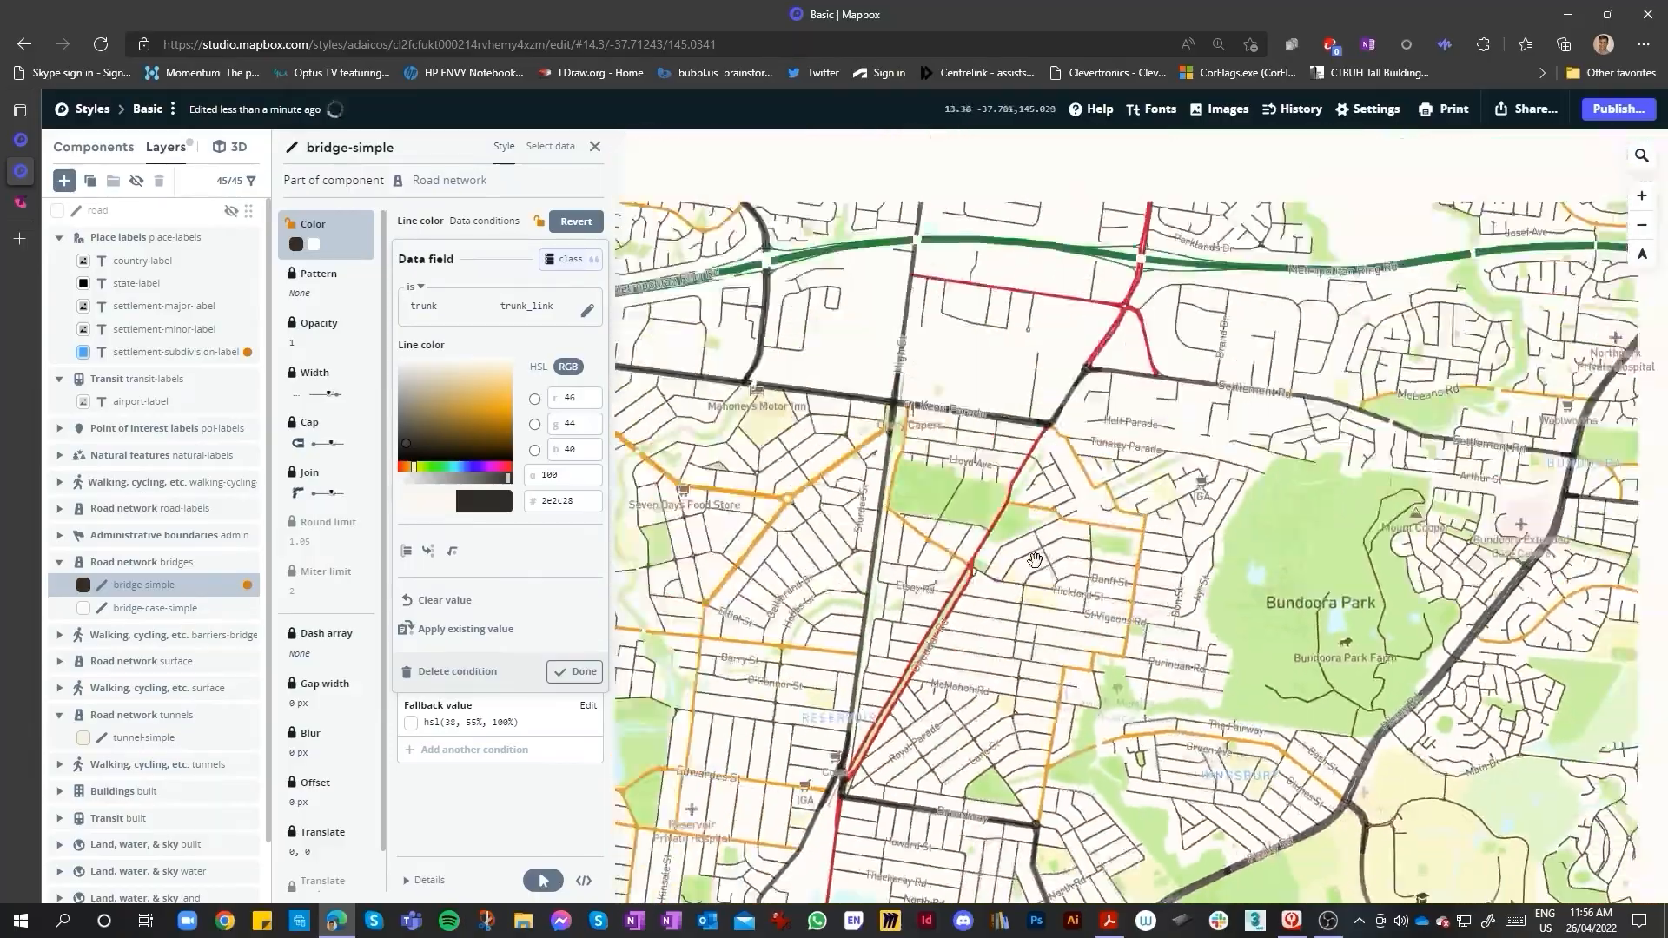
scroll(1042, 686, "up", 13)
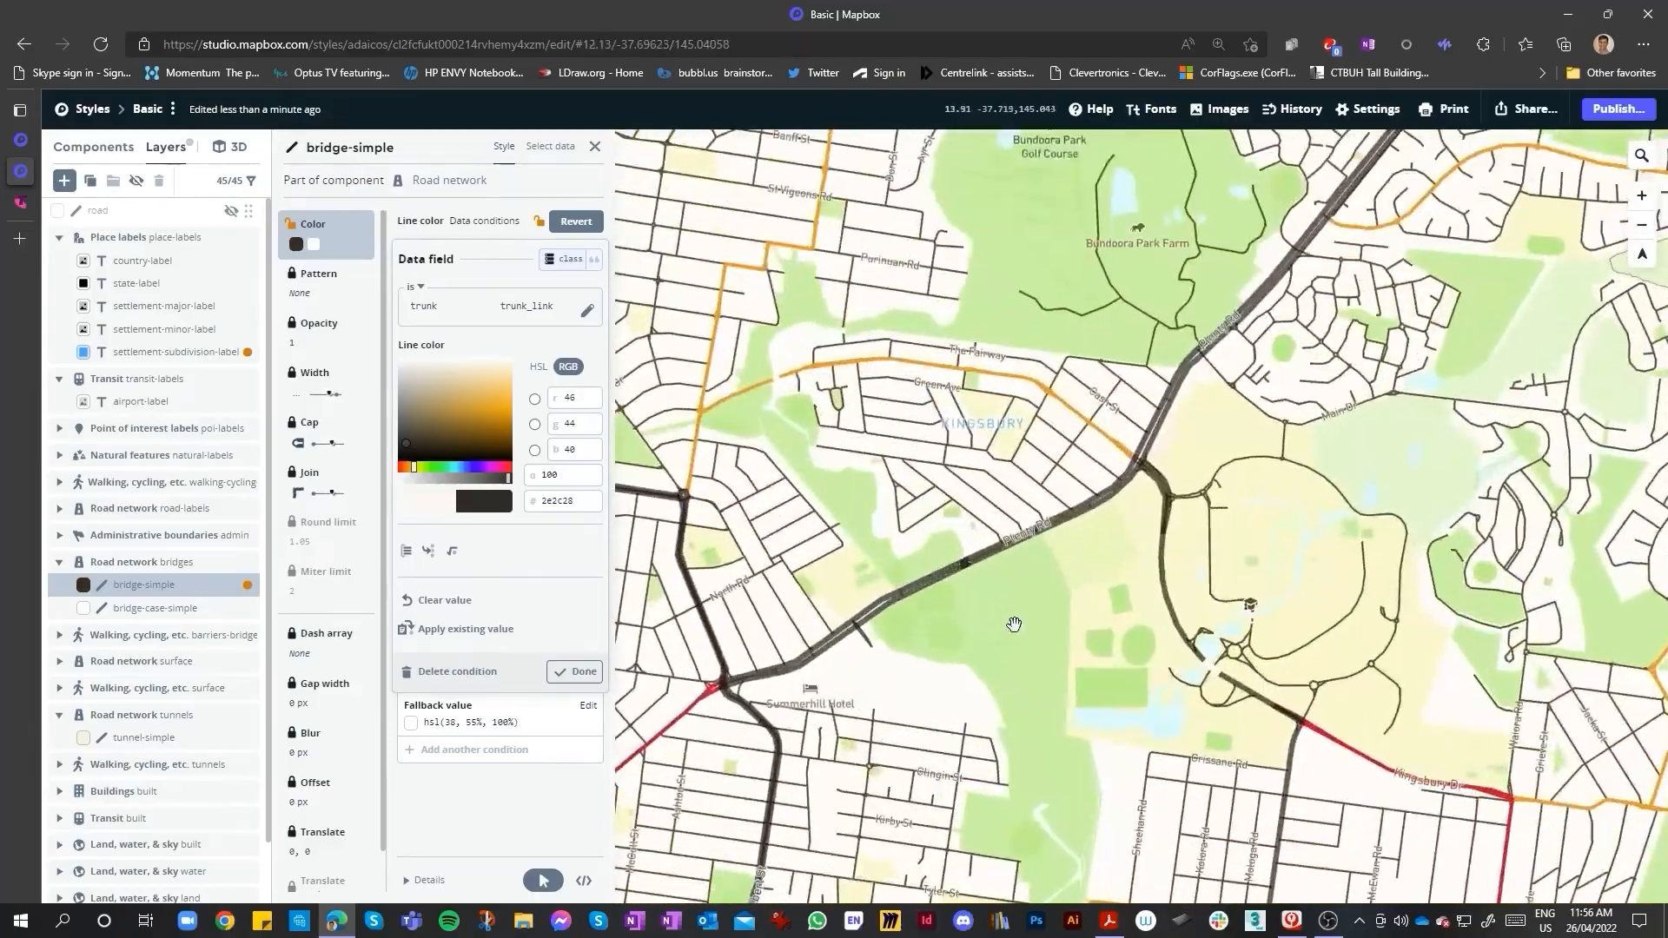
scroll(1096, 576, "up", 1)
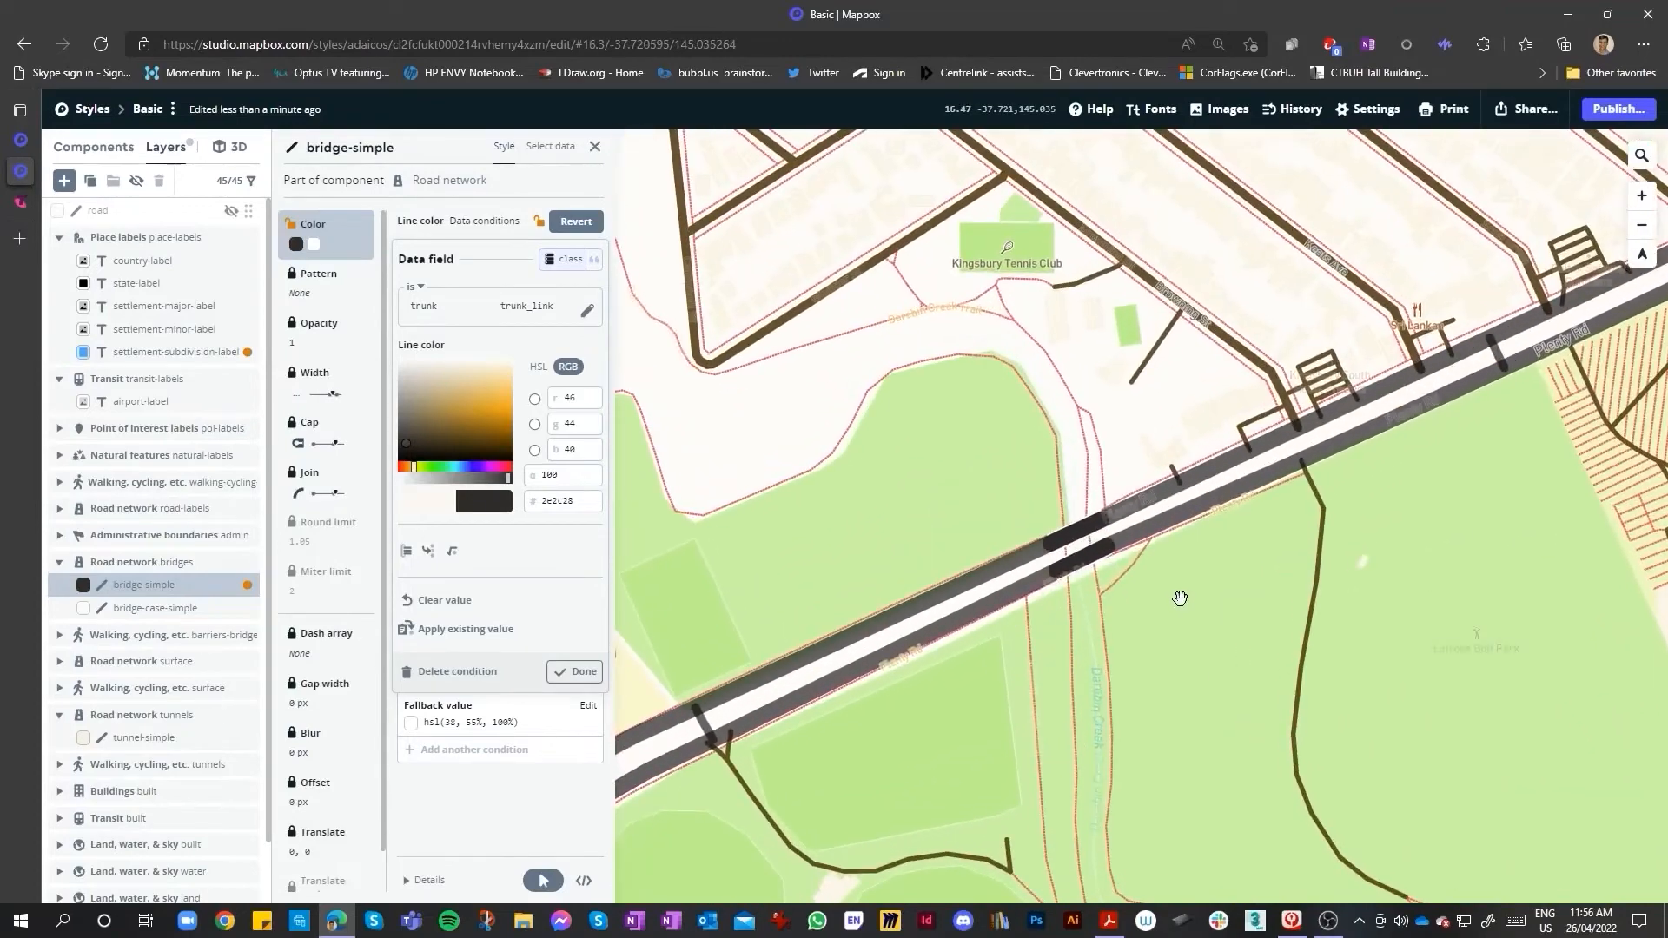
left_click(1180, 597)
left_click_drag(819, 743, 804, 753)
scroll(330, 786, "down", 1)
scroll(226, 817, "down", 2)
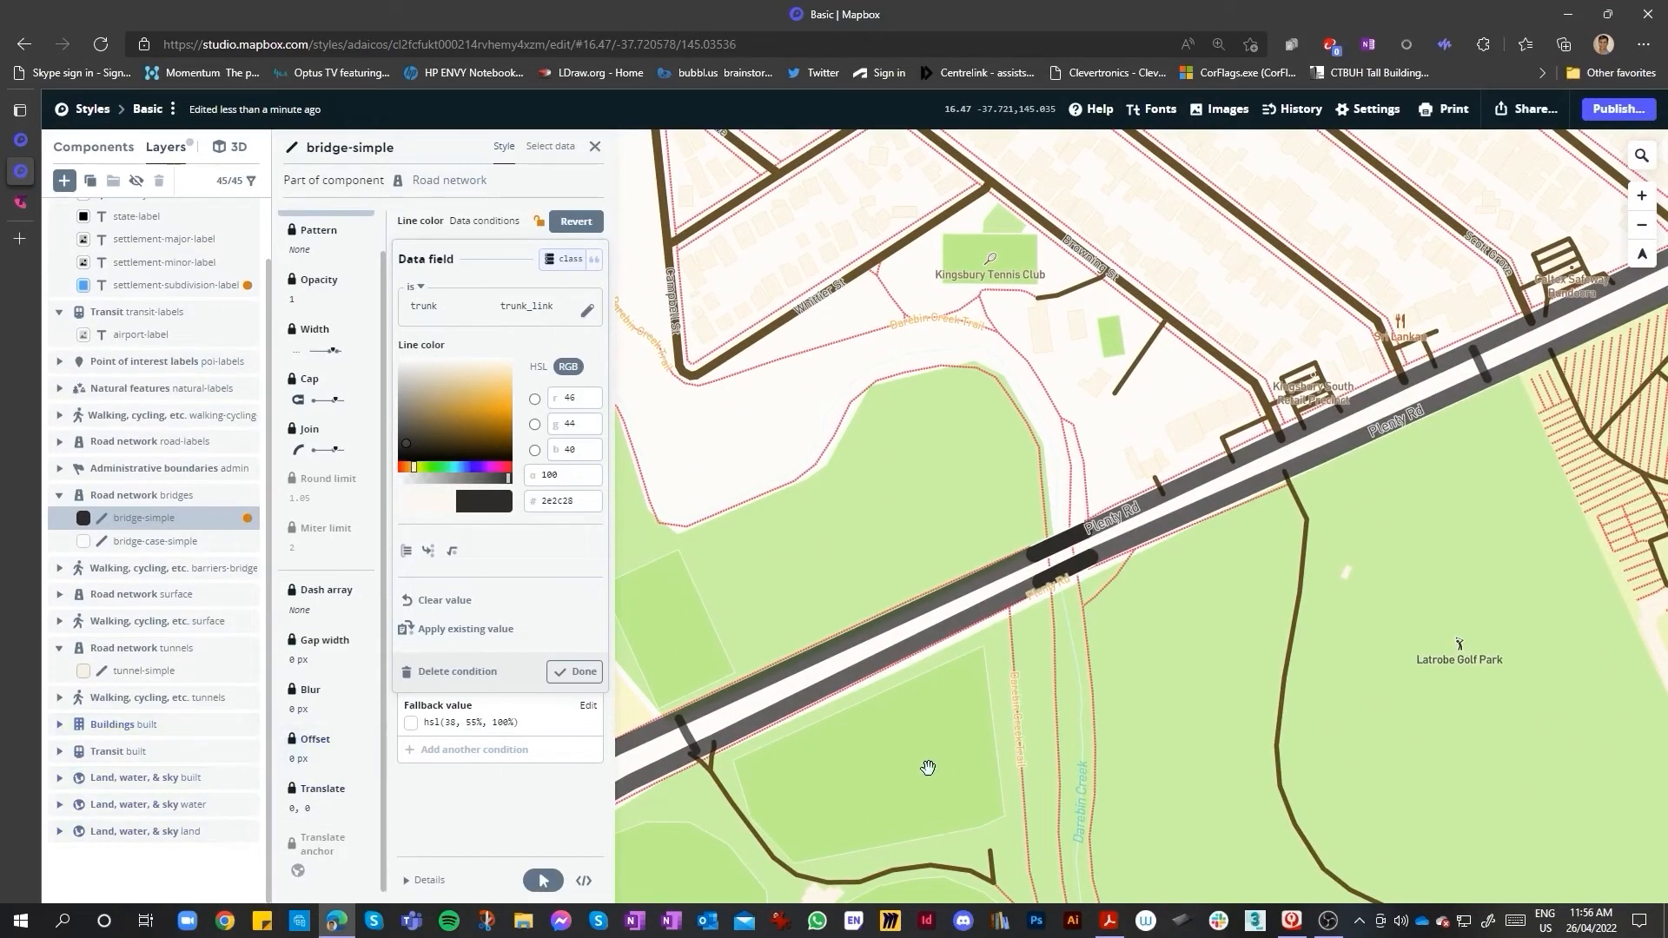
scroll(926, 766, "down", 1)
- Close the layer settings and survey the styled road network across the northern suburbs
left_click(82, 779, "ctrl")
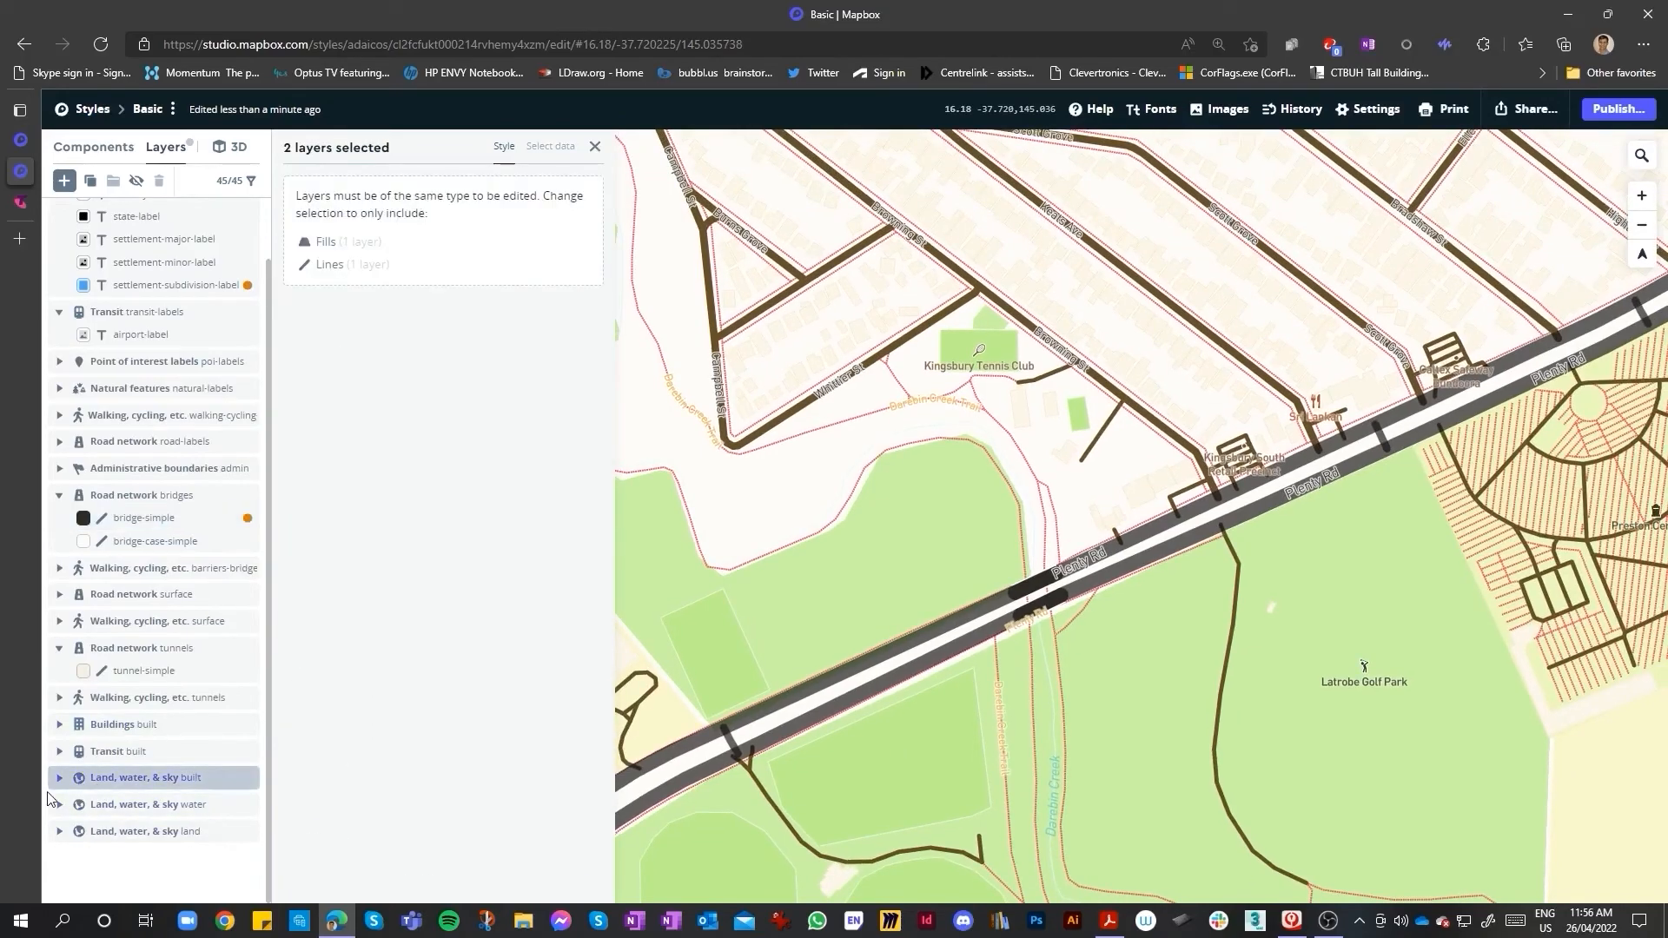
left_click(595, 147)
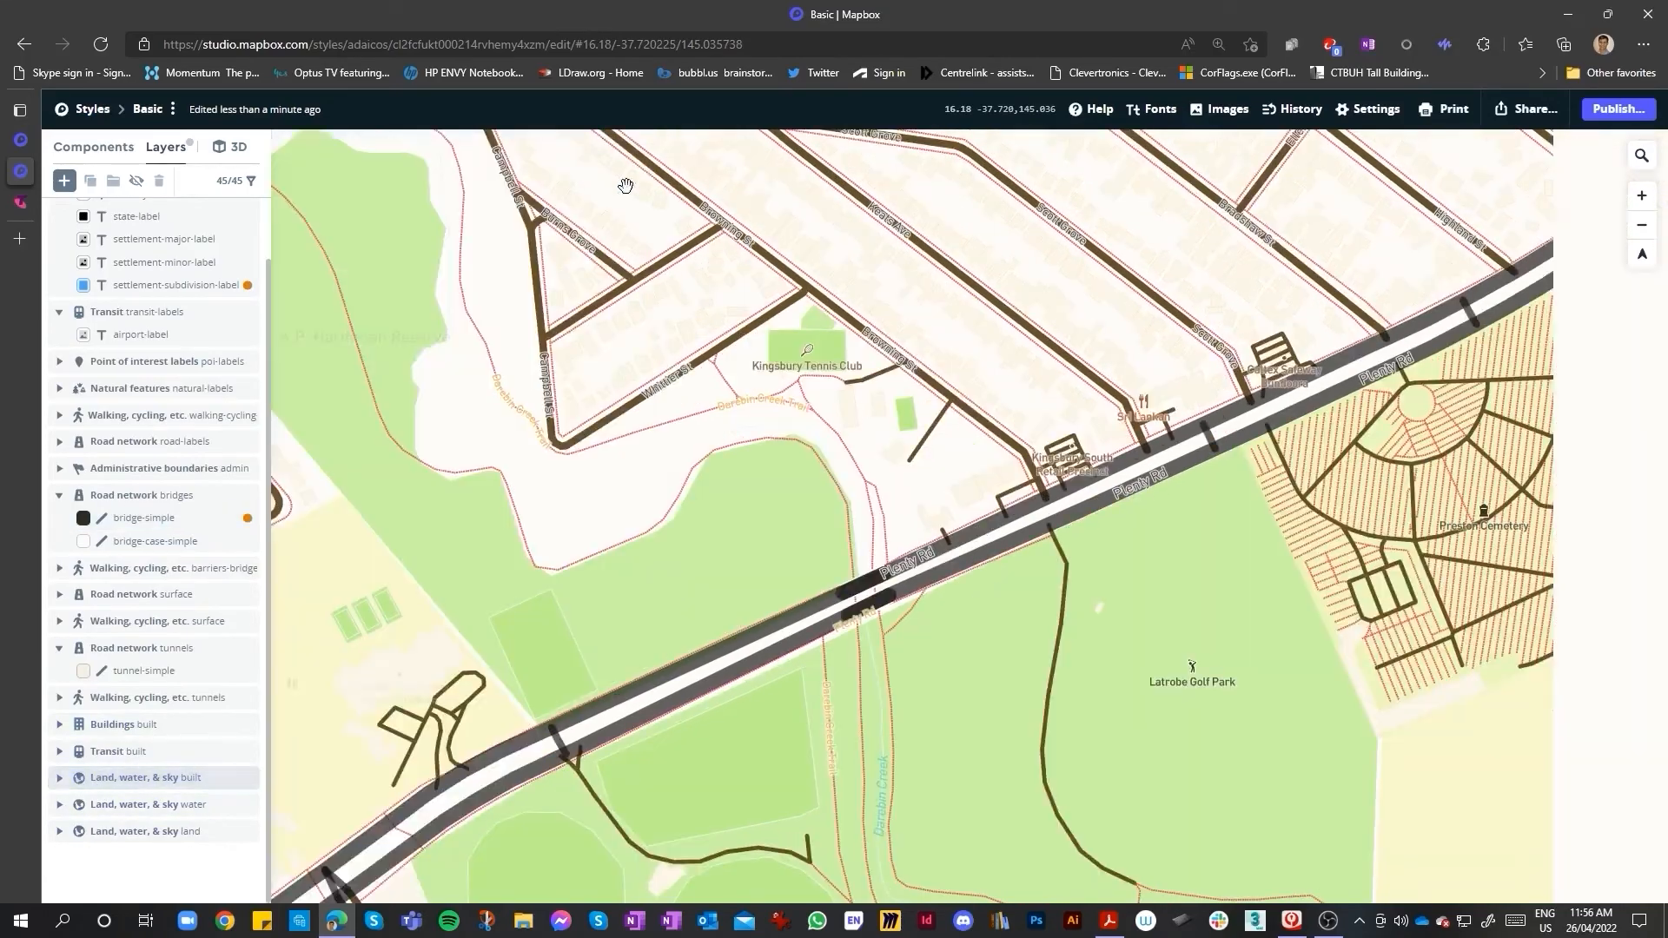
scroll(1123, 547, "down", 10)
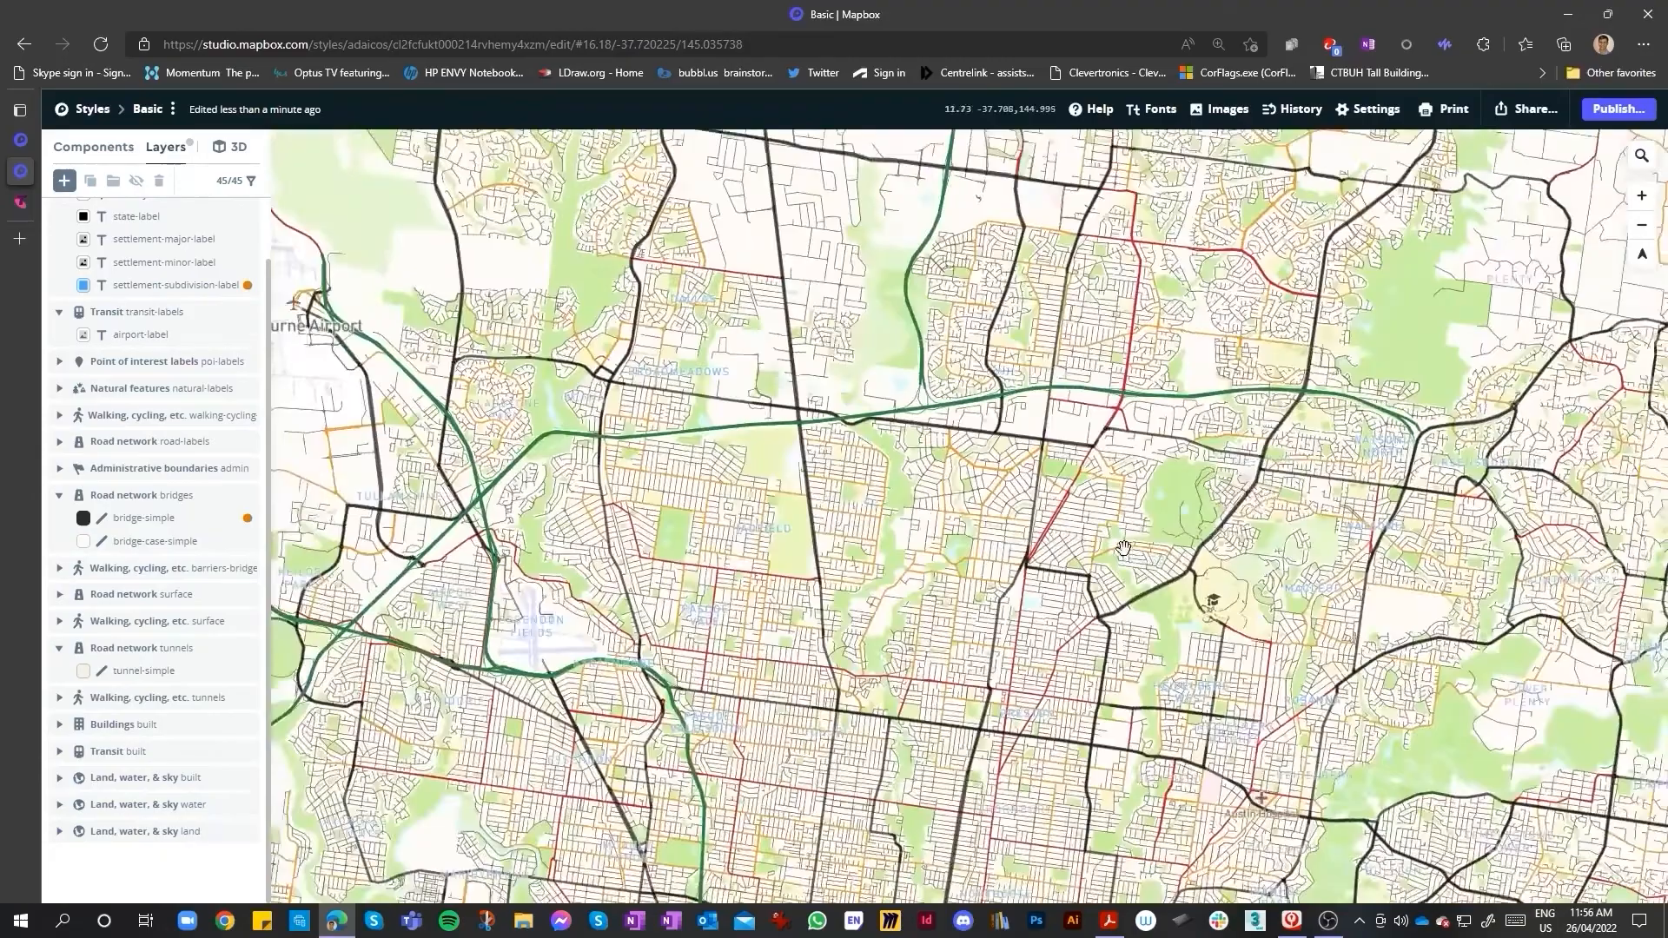
left_click_drag(1123, 548, 823, 616)
left_click_drag(869, 397, 1001, 497)
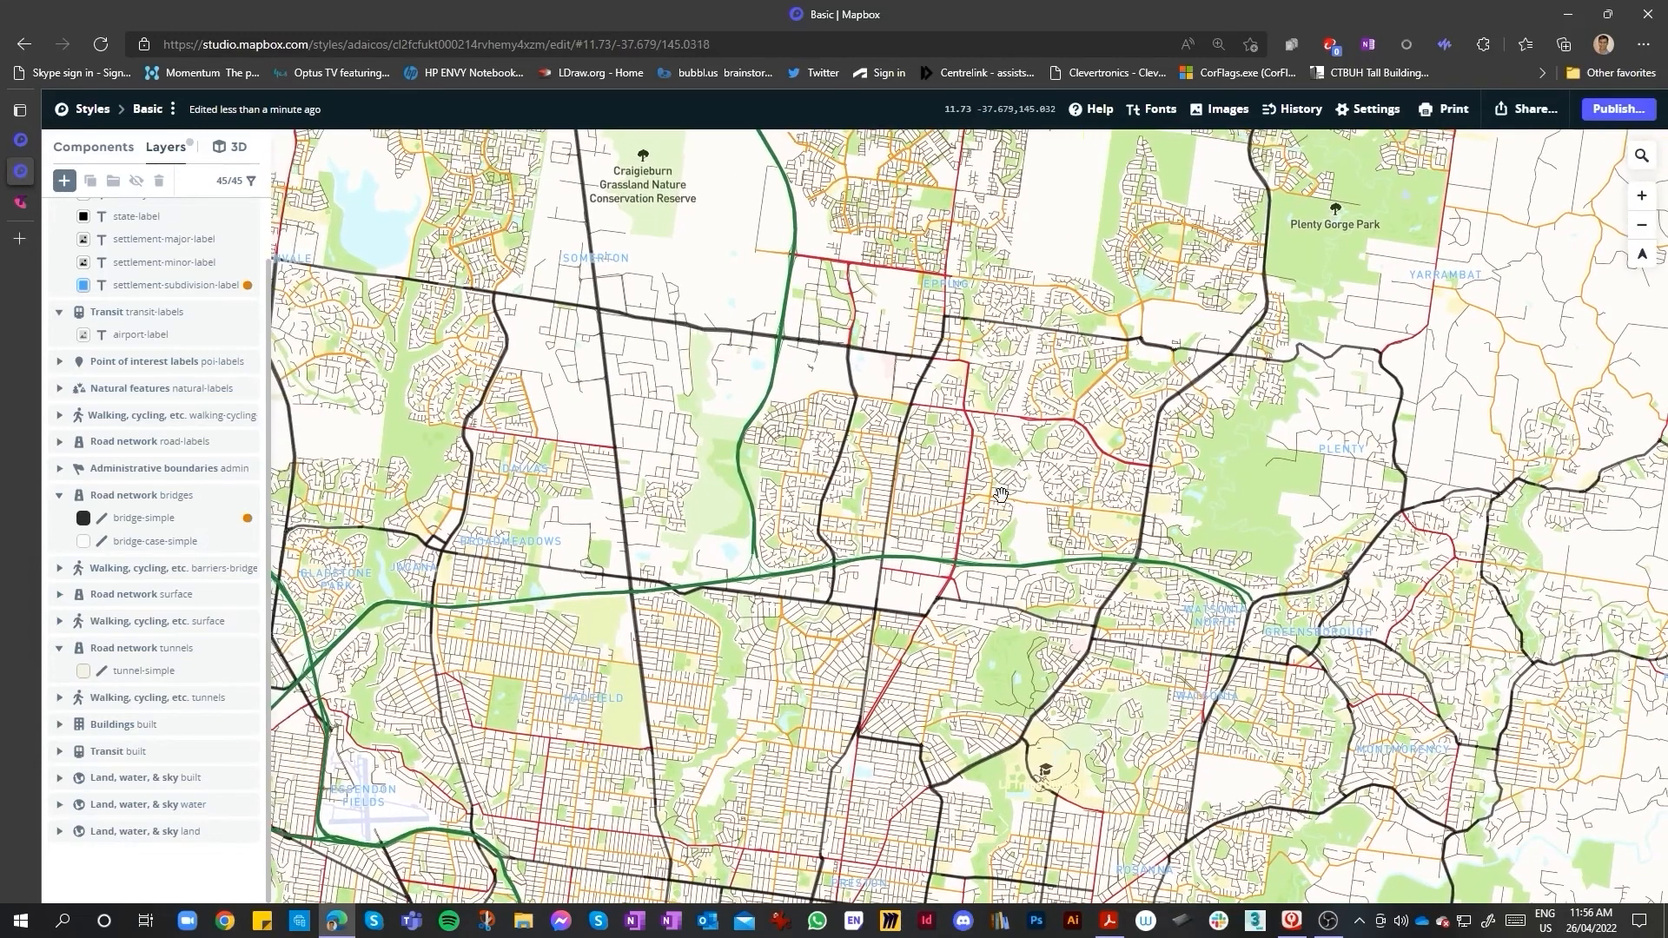